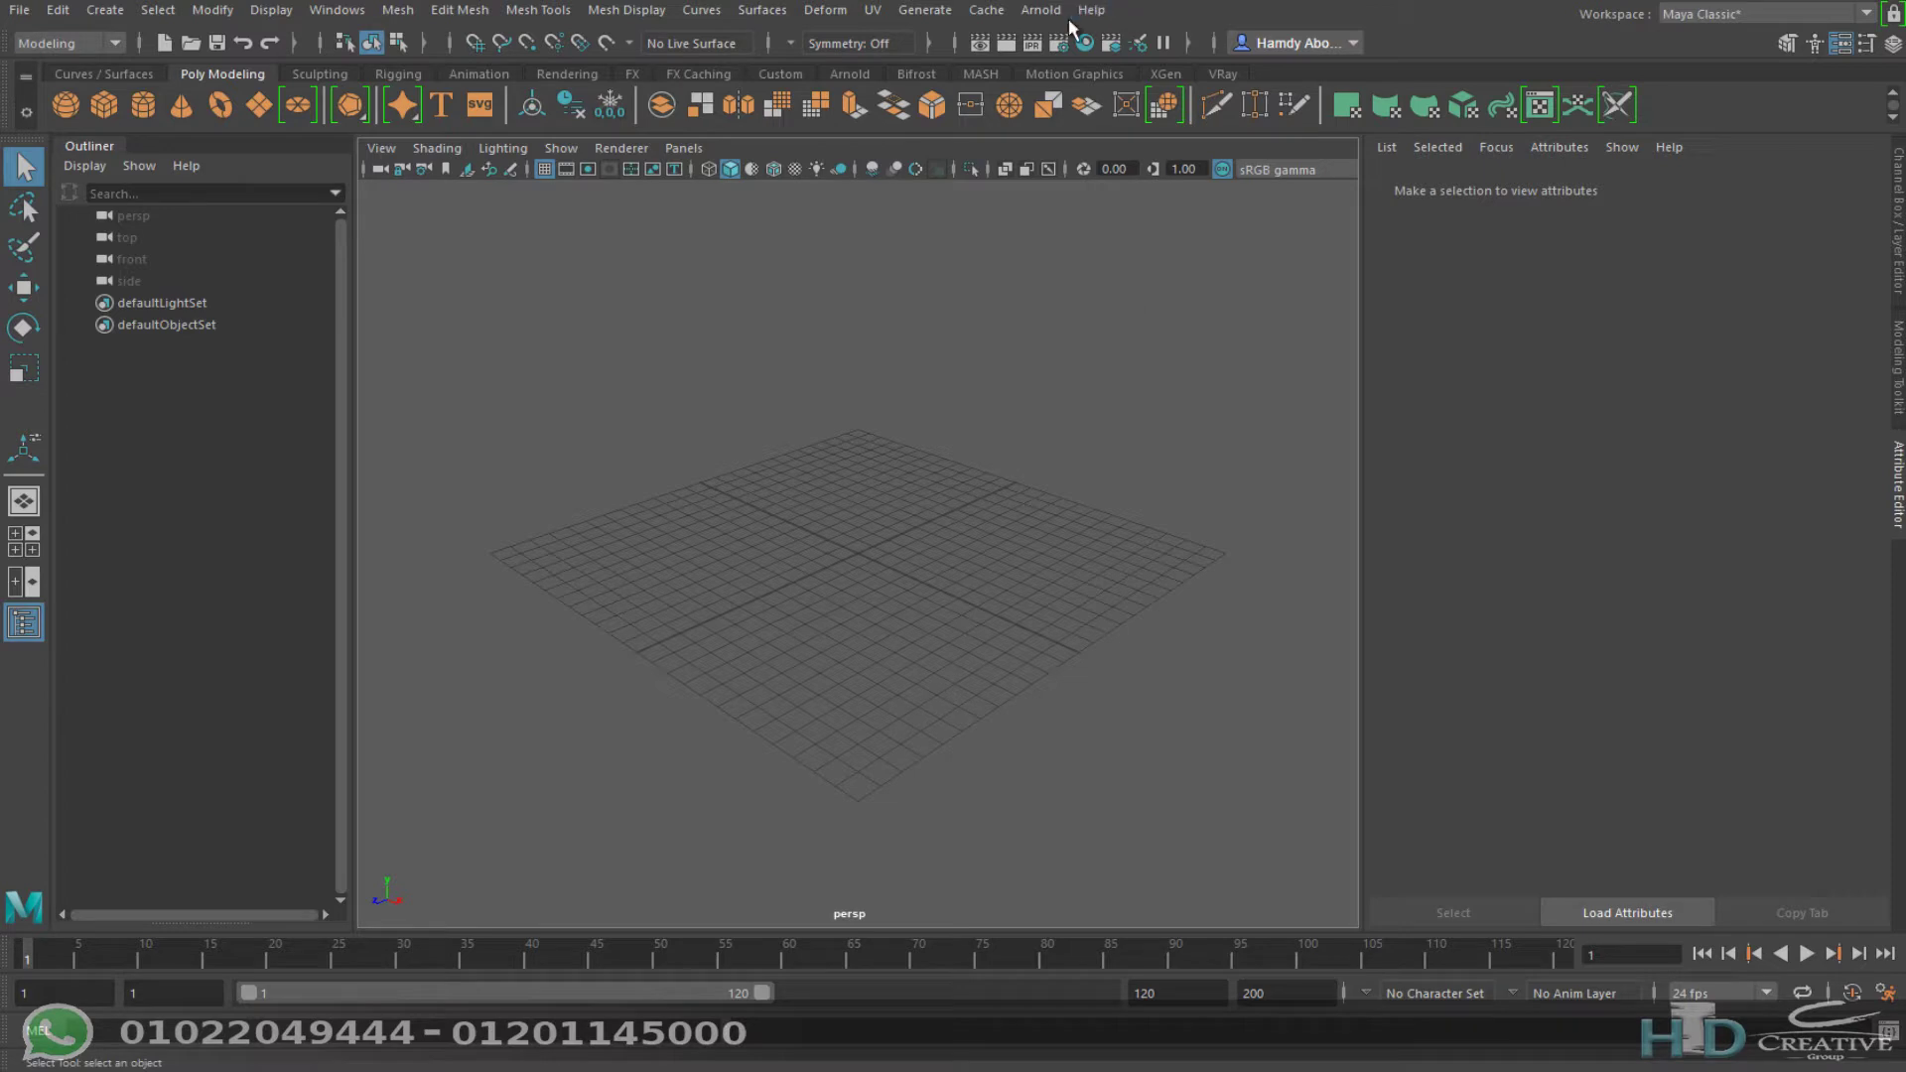
Step: Check Render Settings, then set the working linear unit to meter in Preferences and save
{"action": "left_click", "coordinate": [1058, 44]}
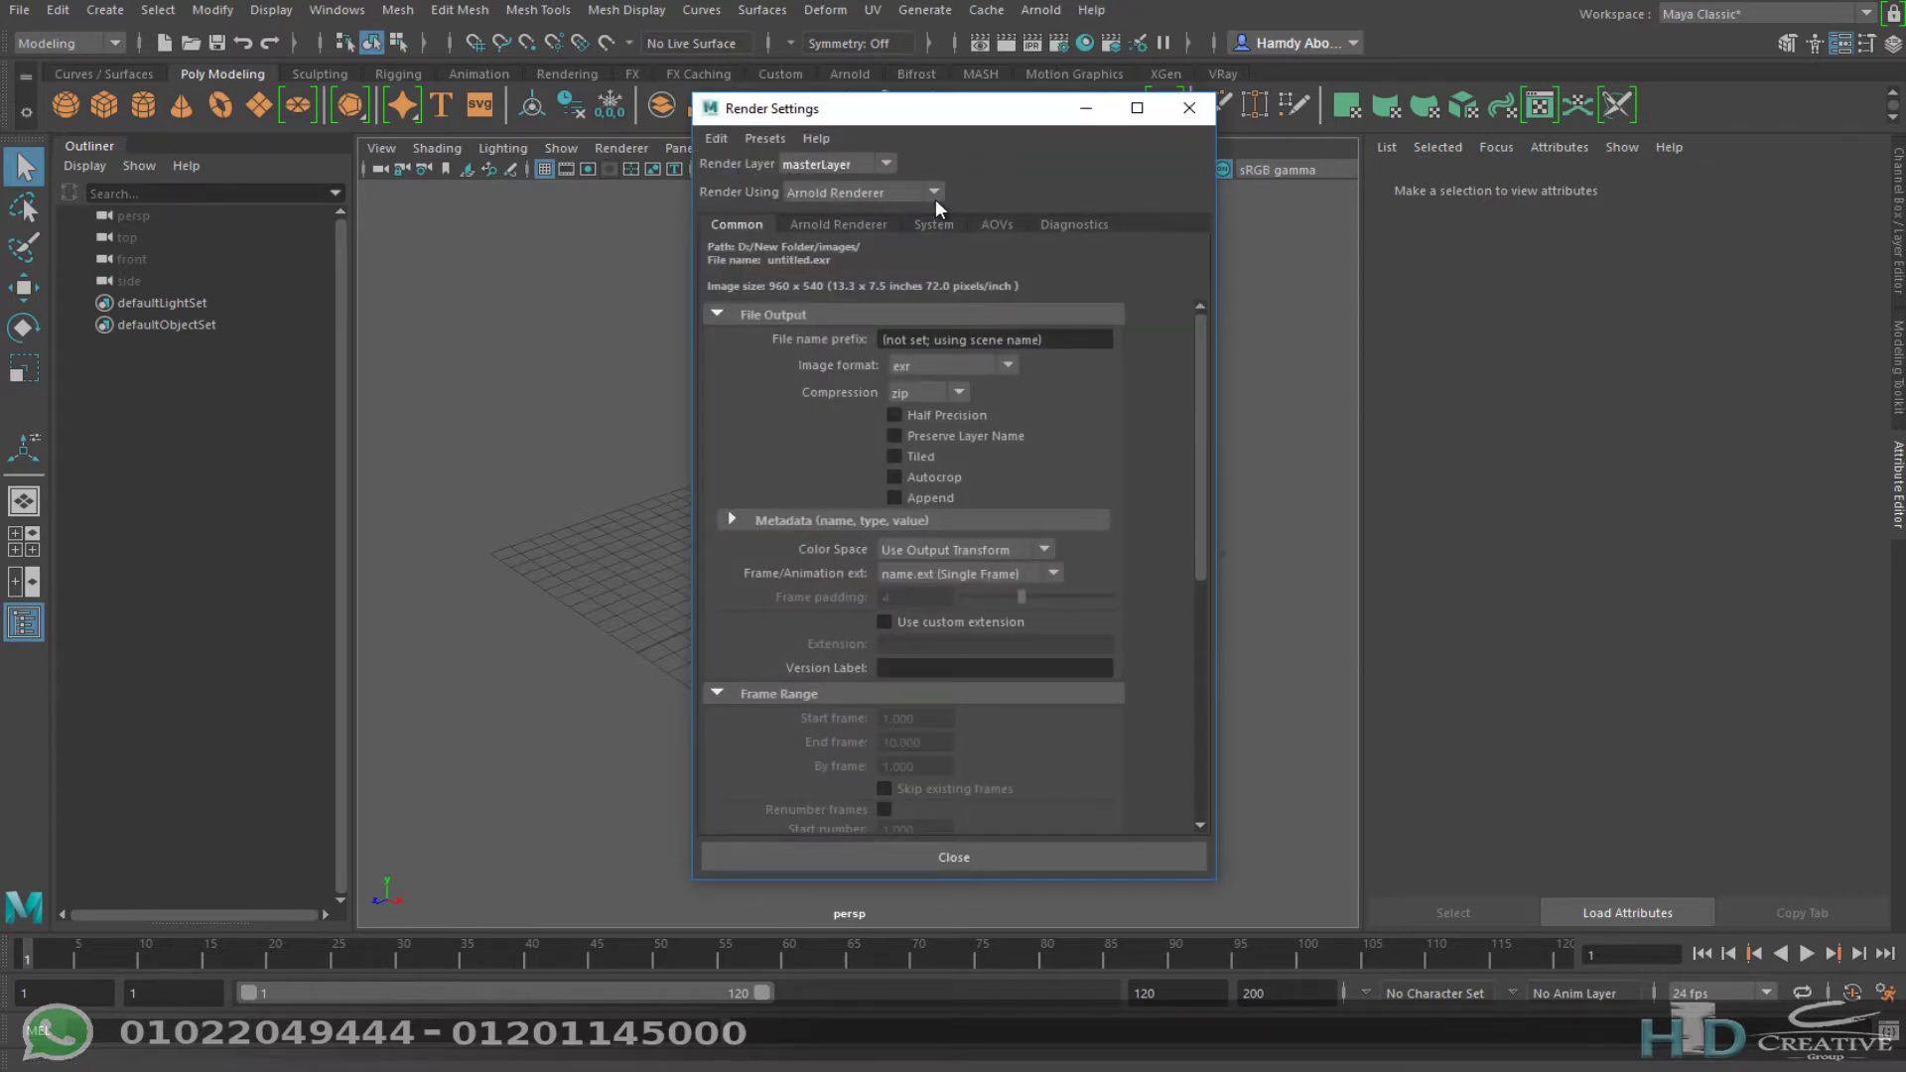
{"action": "left_click", "coordinate": [1189, 107]}
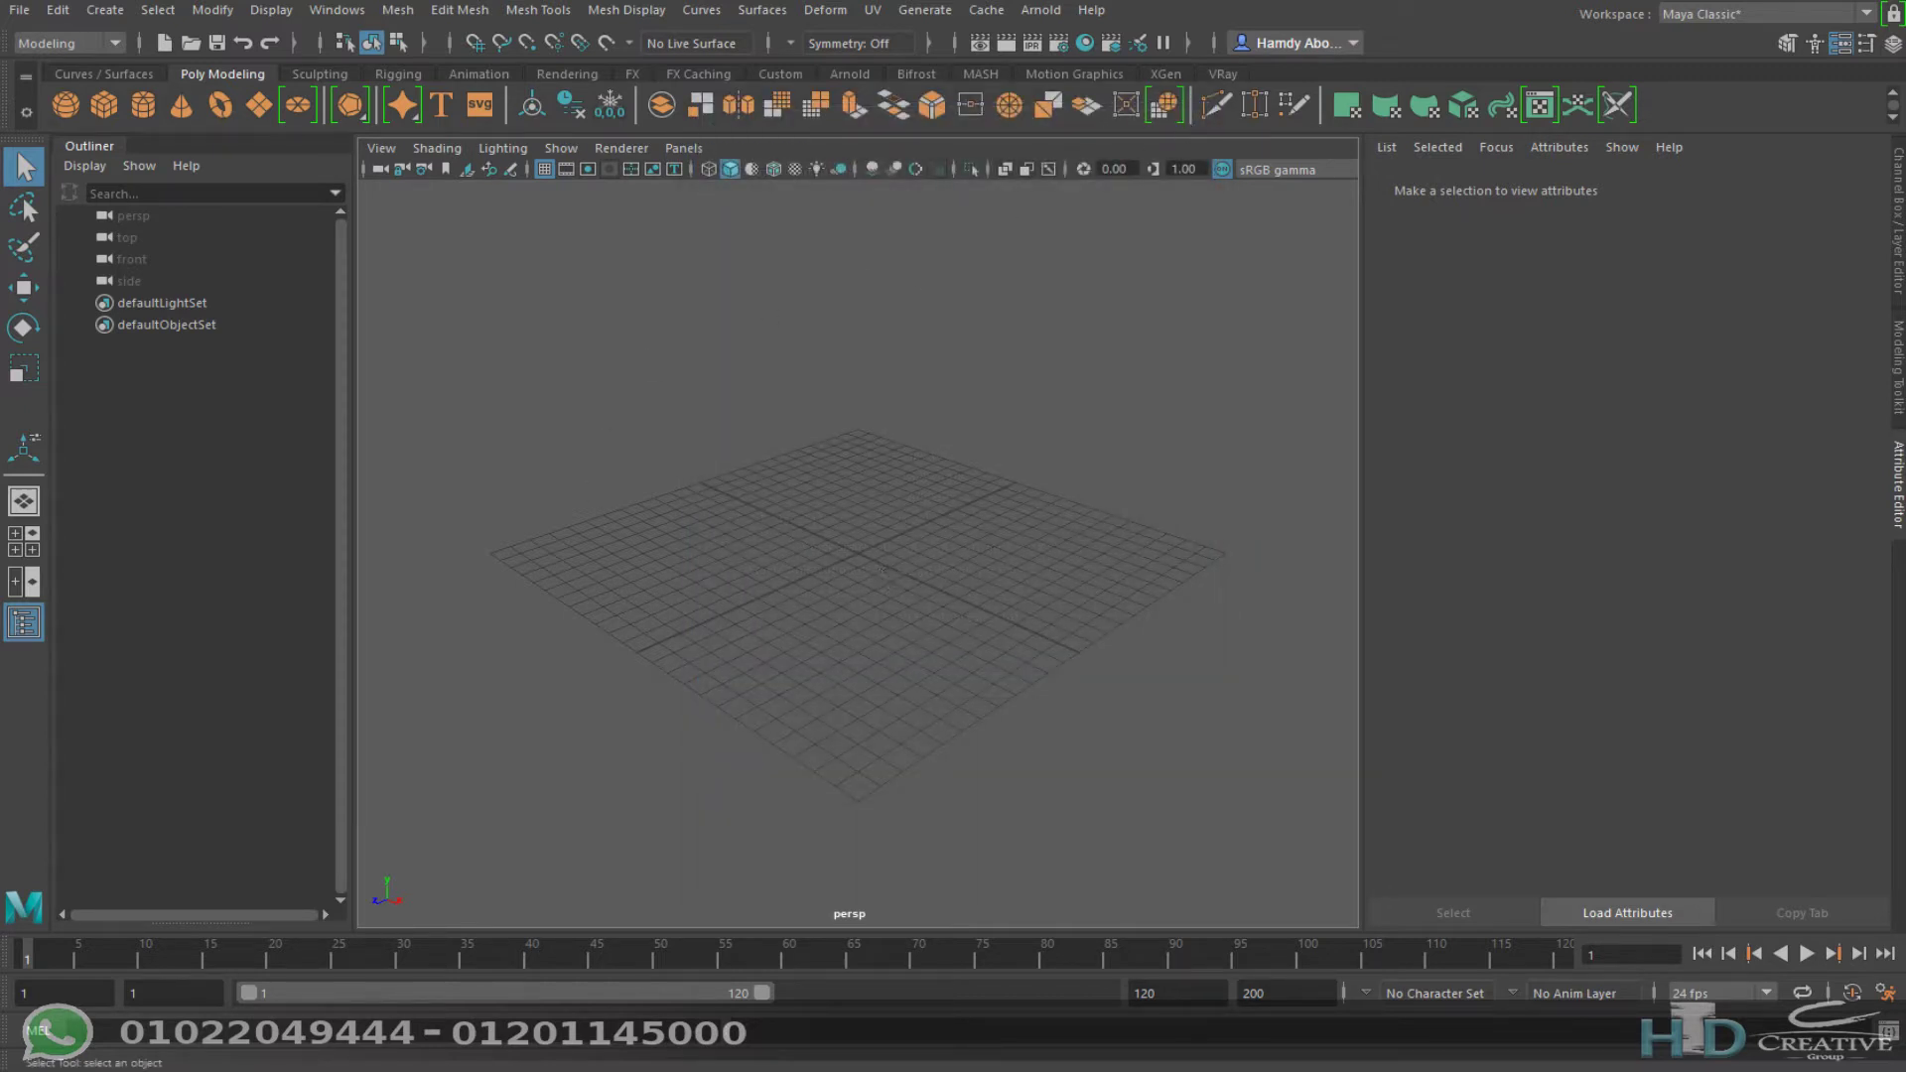
{"action": "left_click", "coordinate": [1883, 997]}
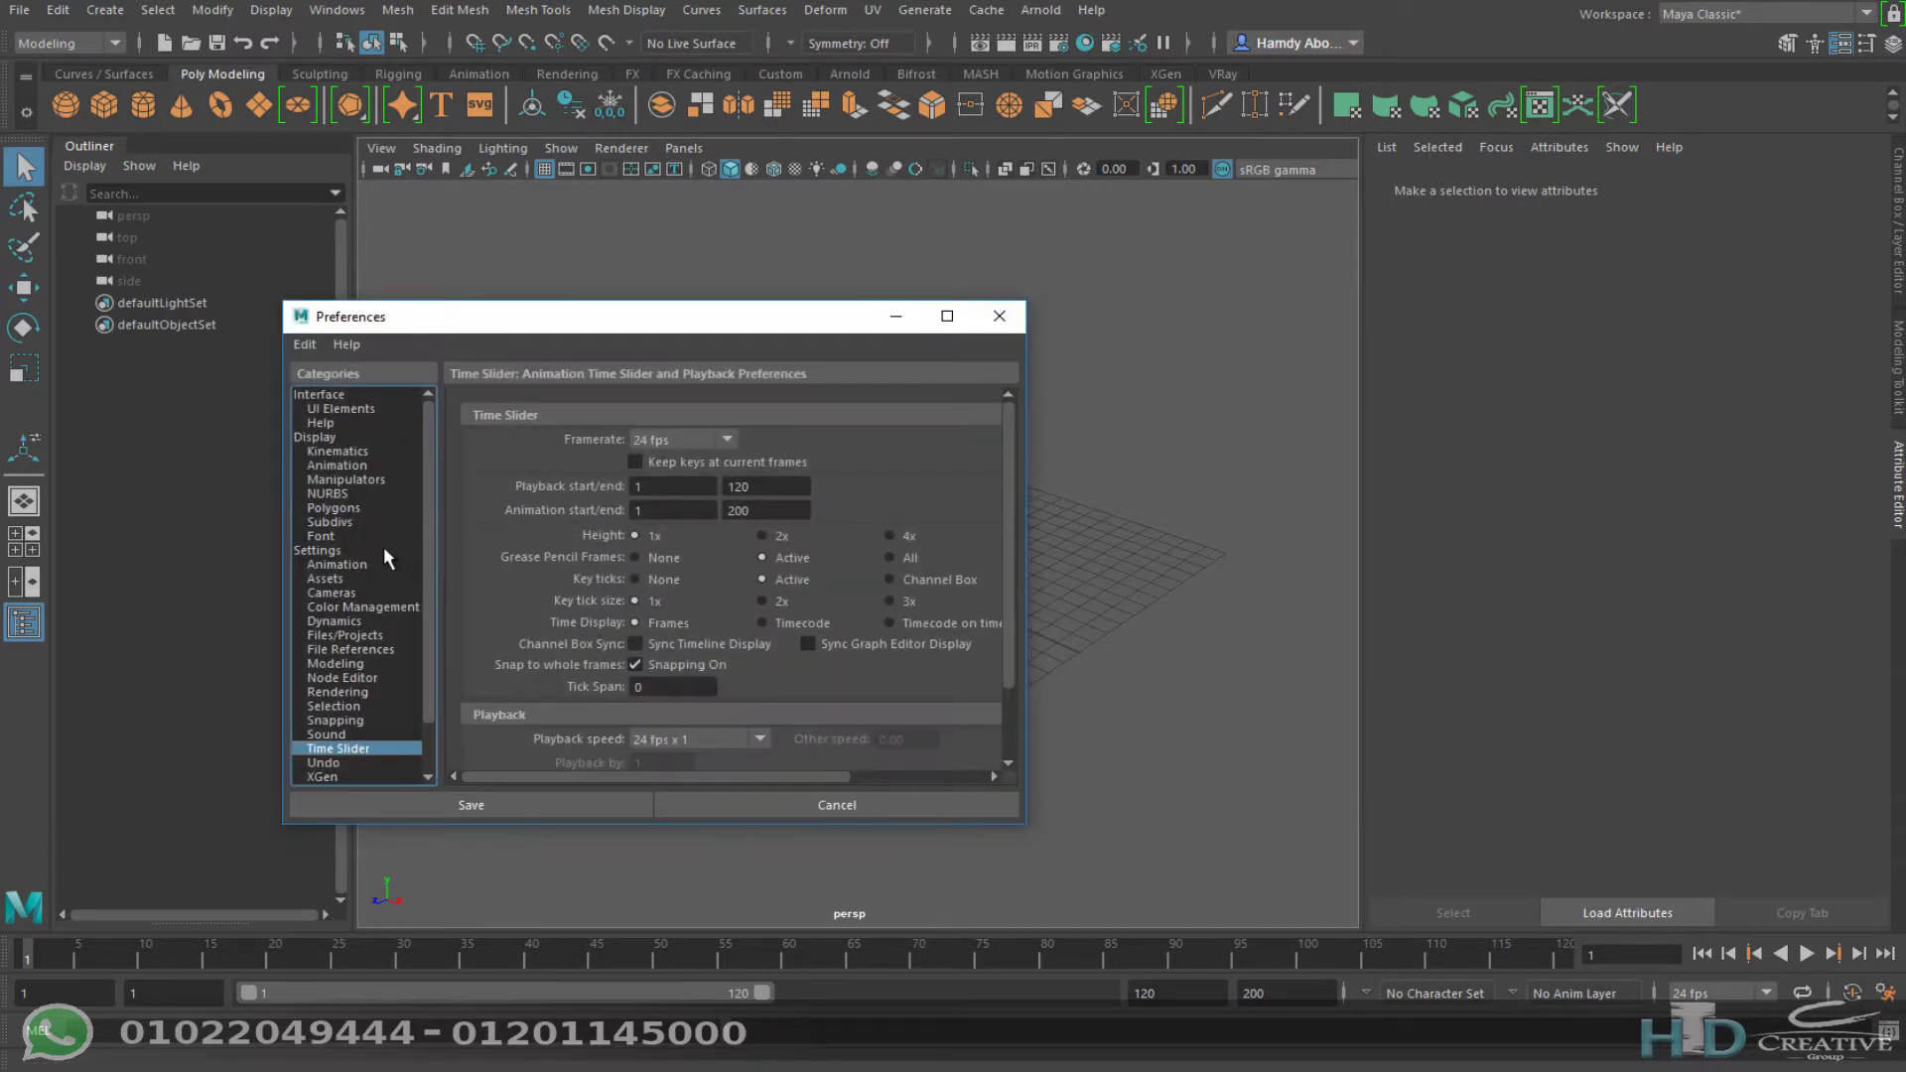
{"action": "left_click", "coordinate": [330, 552]}
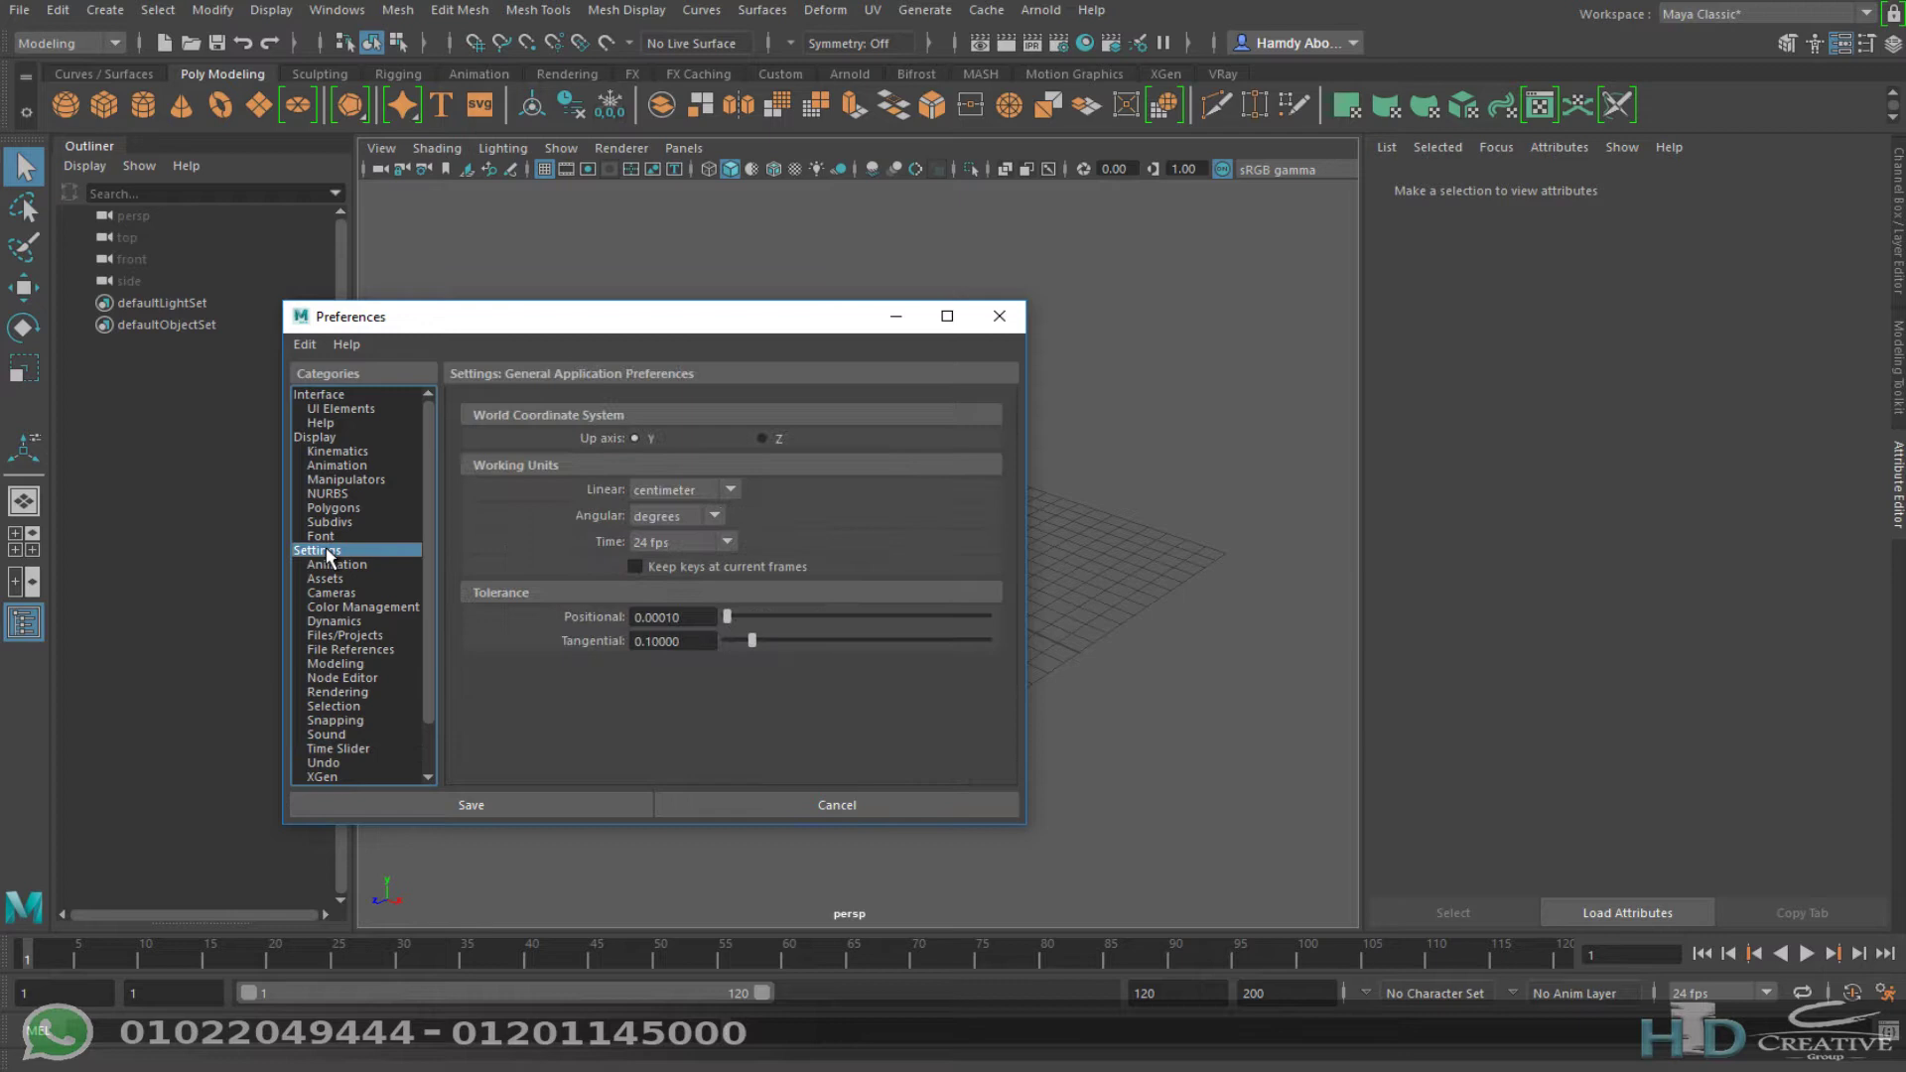
{"action": "left_click", "coordinate": [723, 492]}
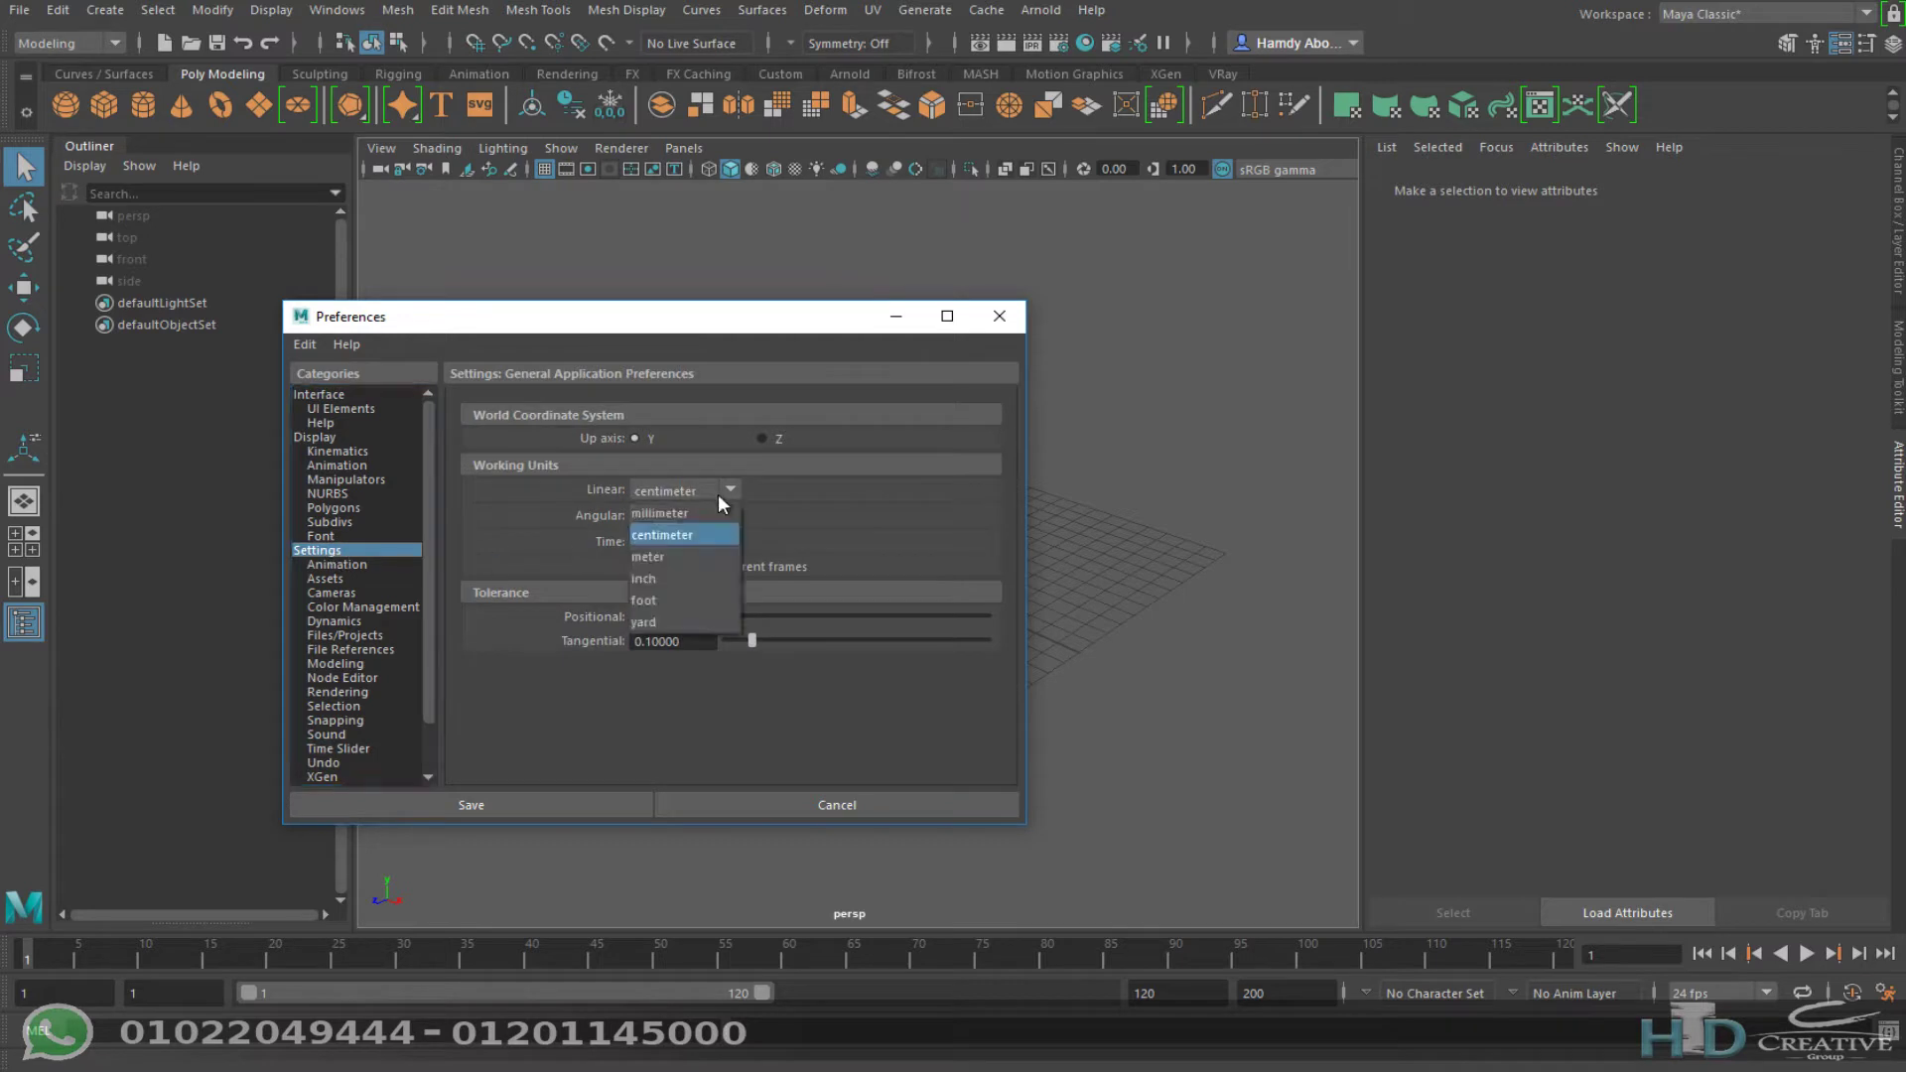
{"action": "left_click", "coordinate": [669, 558]}
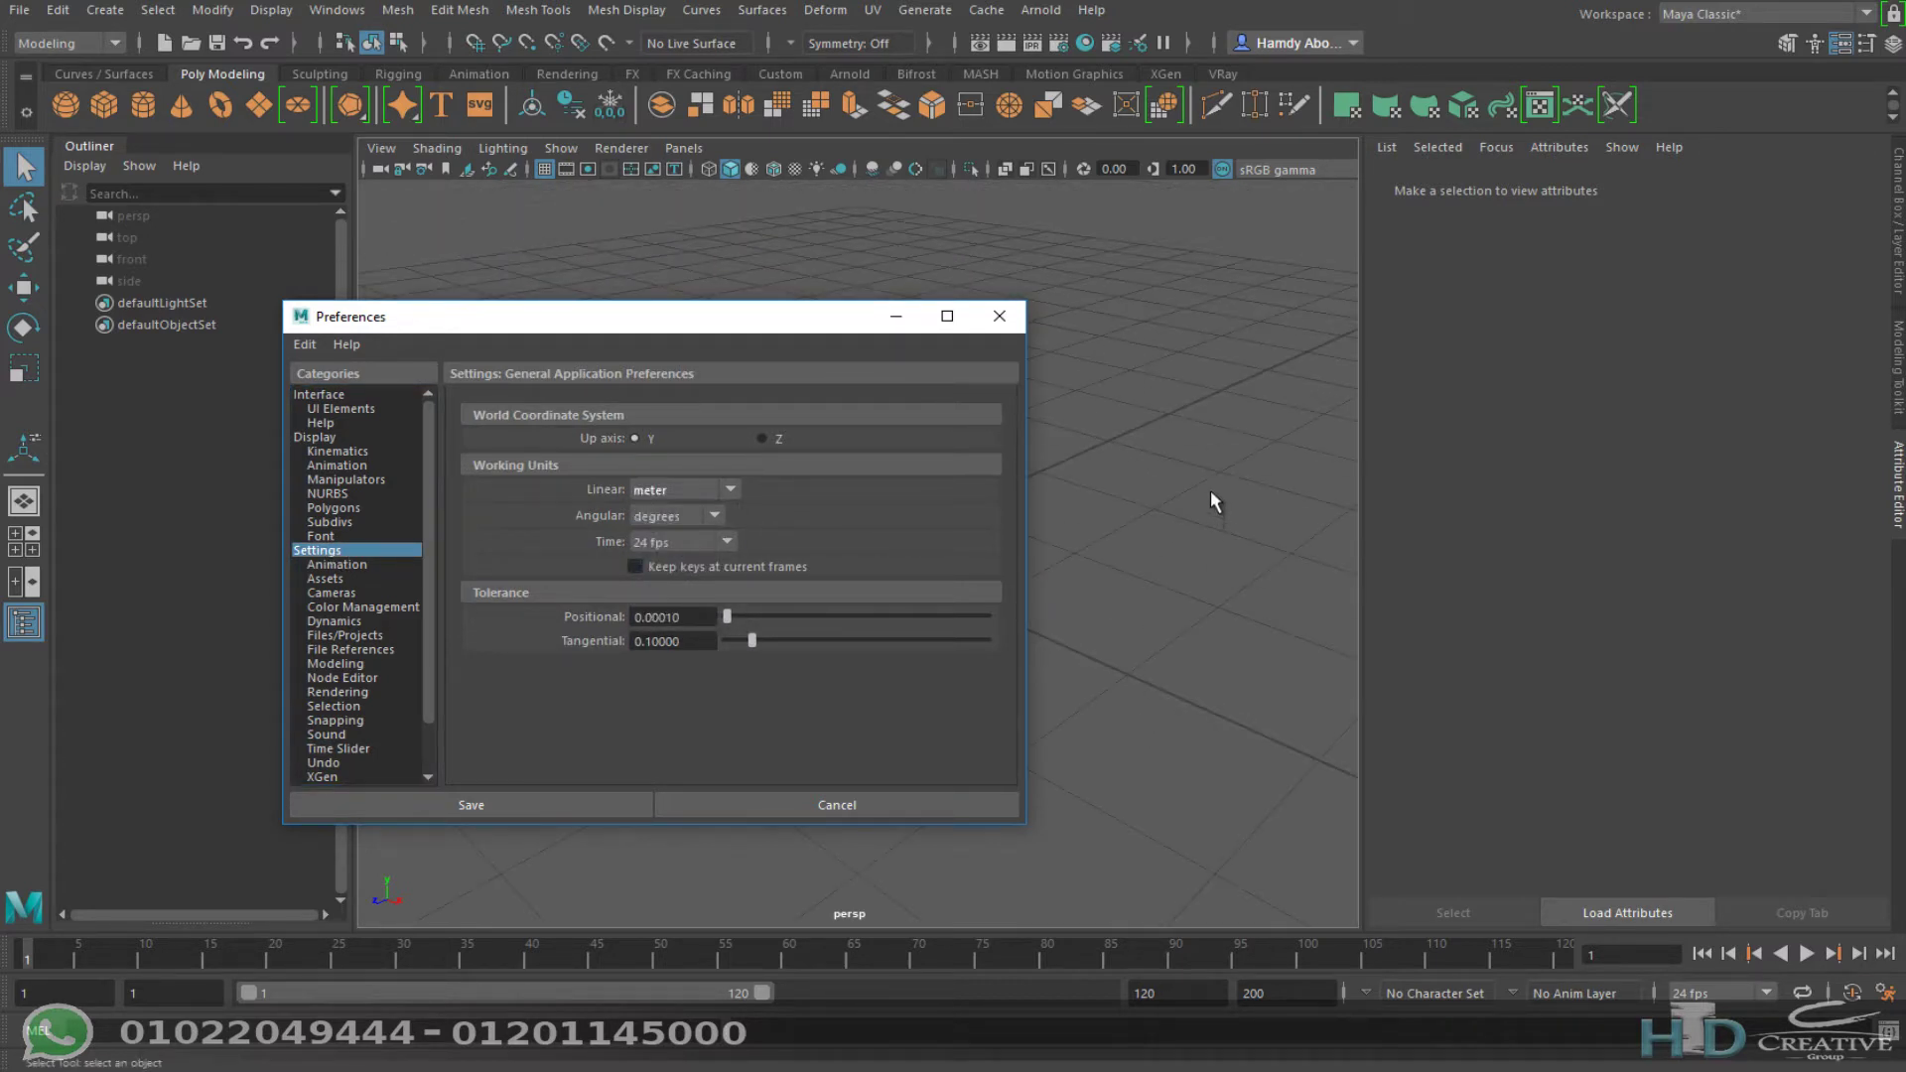
{"action": "left_click", "coordinate": [554, 806]}
{"action": "scroll", "coordinate": [683, 650], "scroll_direction": "down", "scroll_amount": 5}
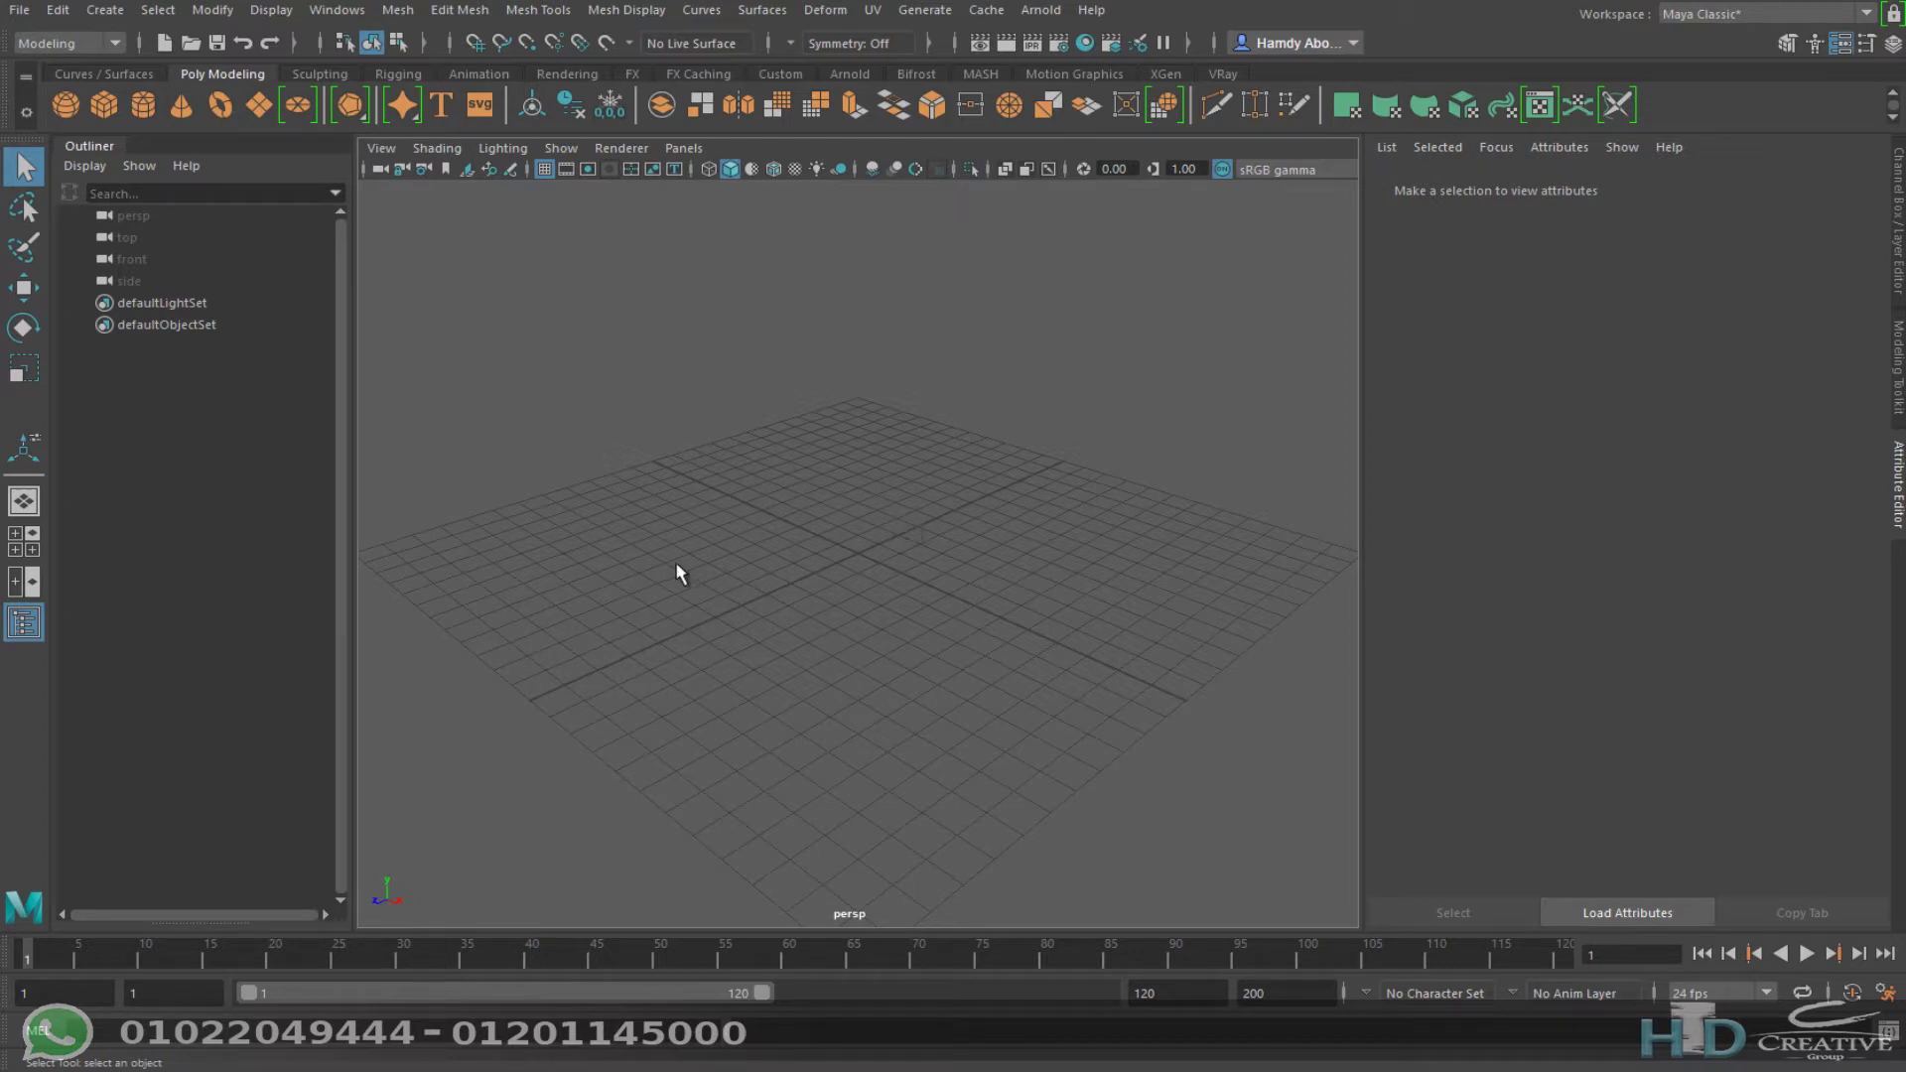
Step: Create a polygon cube sized width 5, height 0.1, depth 7 as a flat slab
{"action": "left_click", "coordinate": [113, 119]}
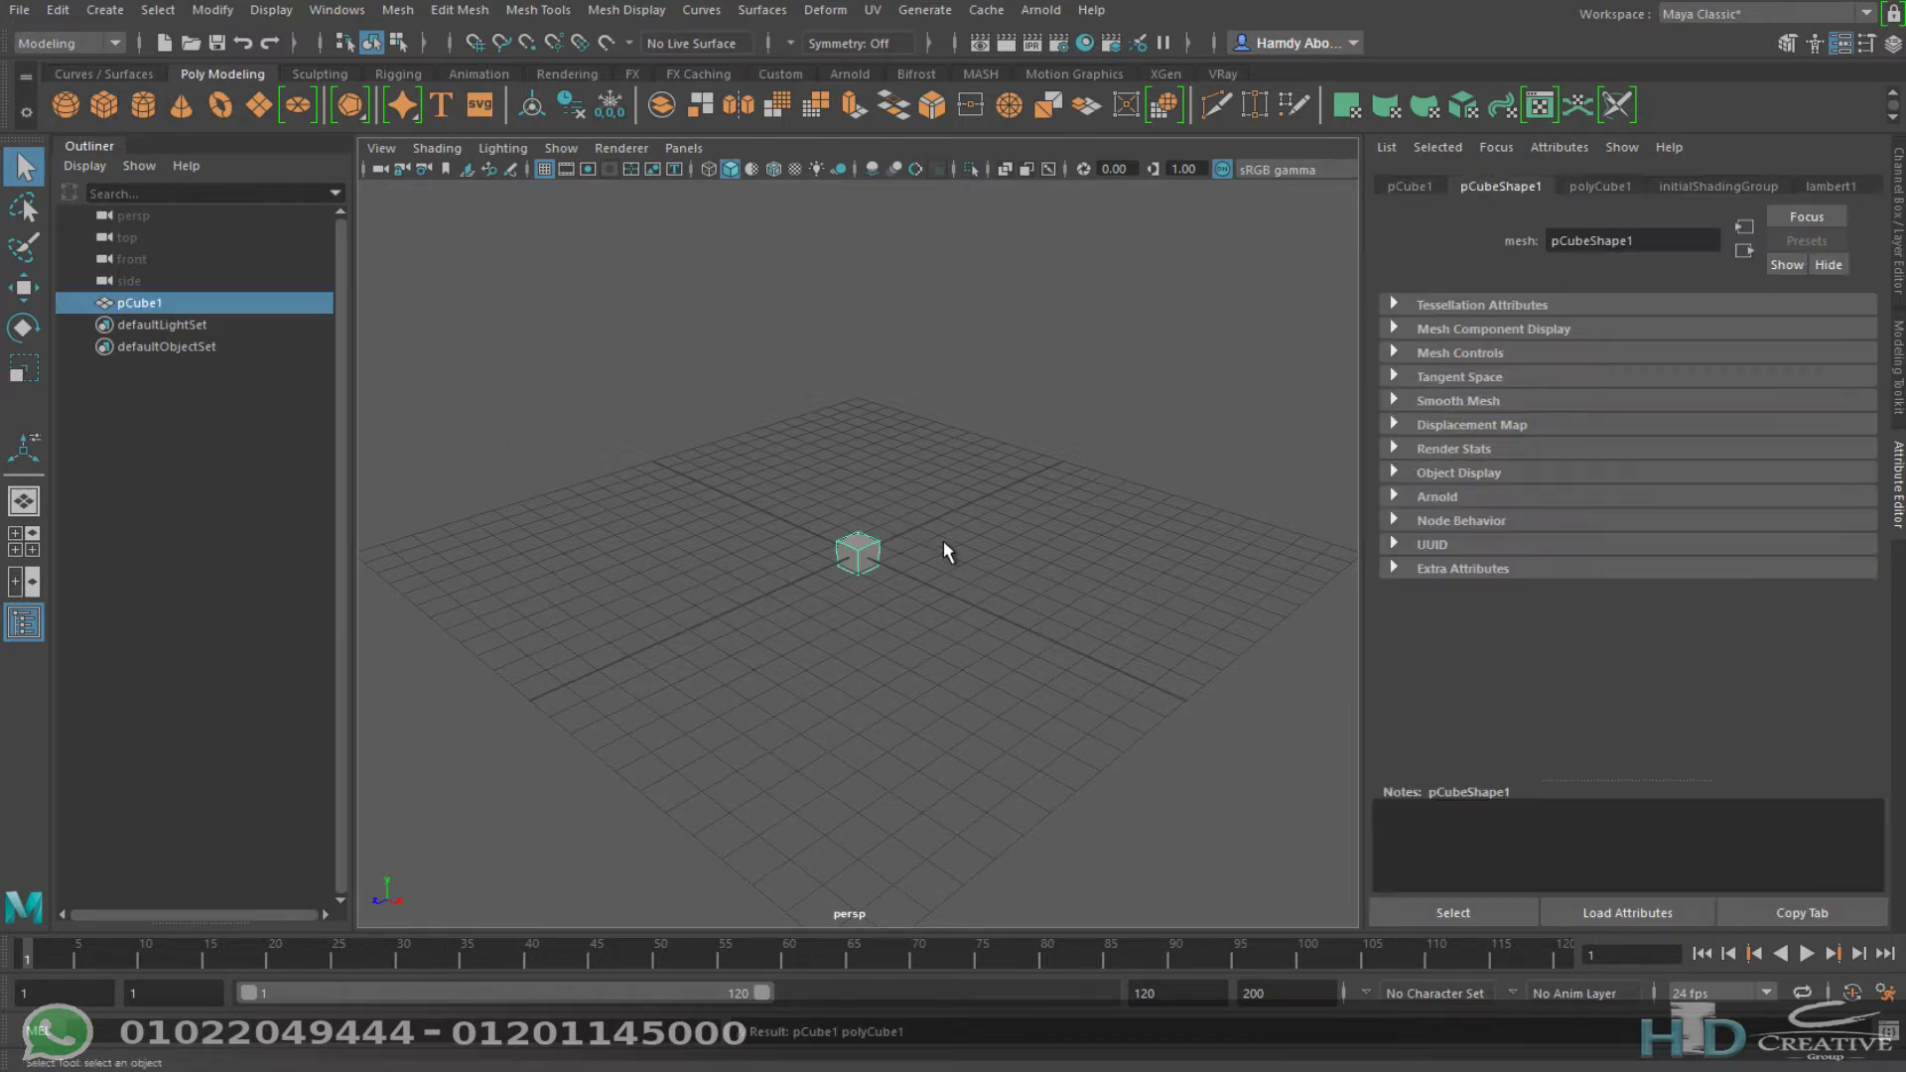
{"action": "scroll", "coordinate": [943, 546], "scroll_direction": "up", "scroll_amount": 3}
{"action": "key", "text": "t"}
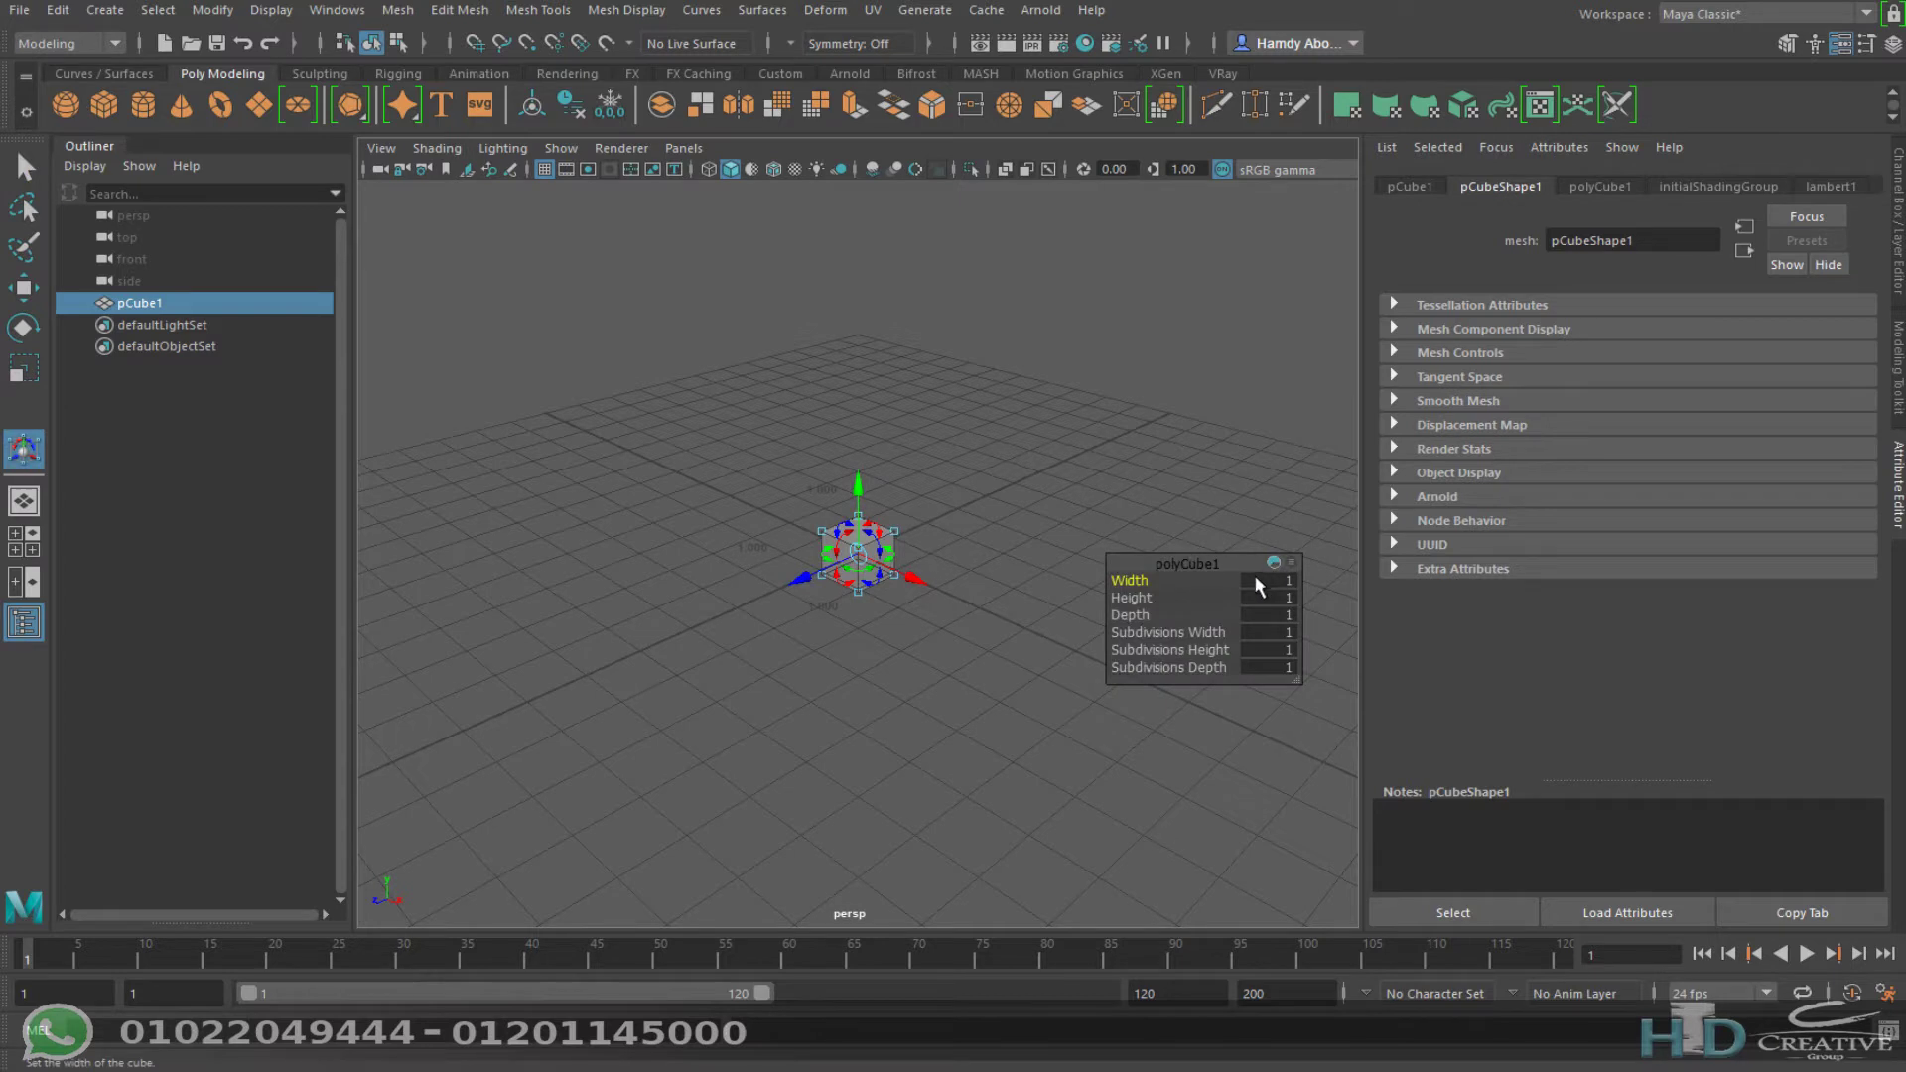
{"action": "left_click", "coordinate": [1283, 580]}
{"action": "key", "text": "Tab"}
{"action": "type", "text": "0.1"}
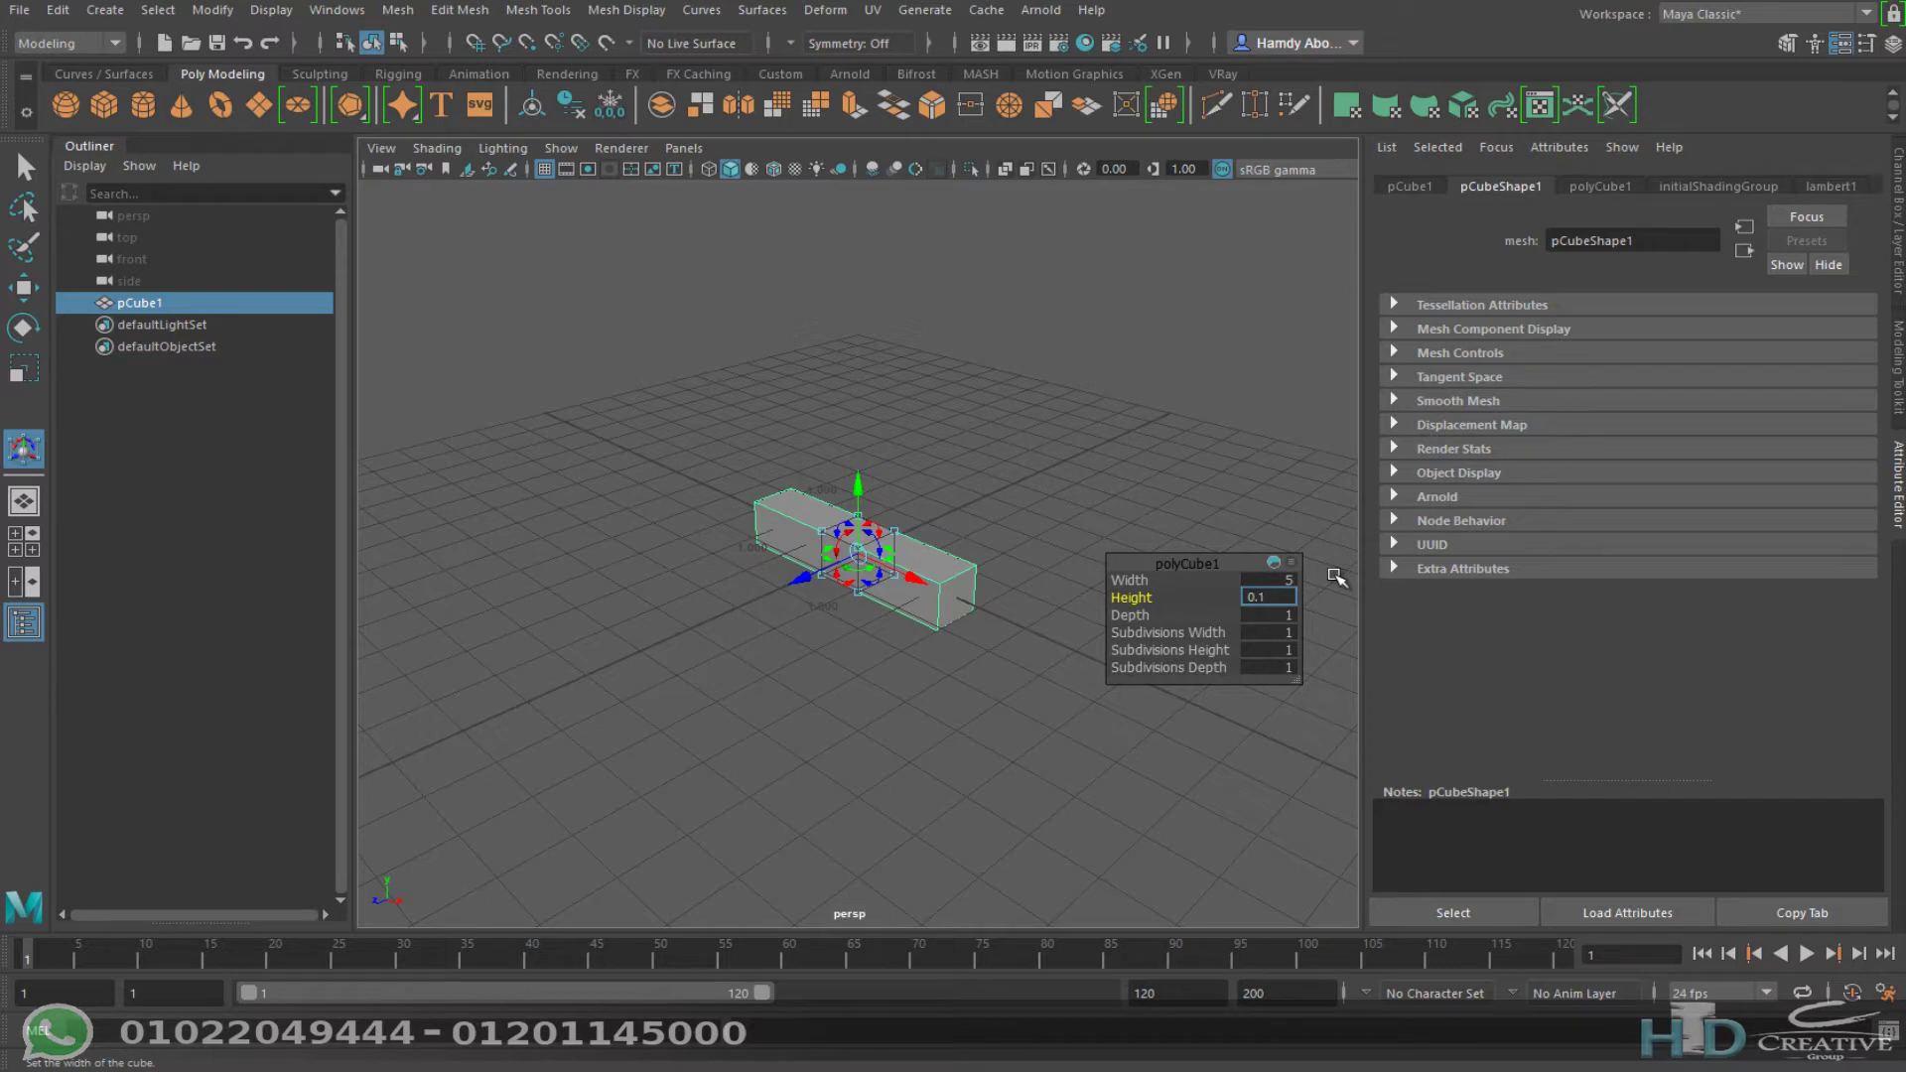
{"action": "key", "text": "Tab"}
{"action": "type", "text": "5"}
{"action": "key", "text": "Return"}
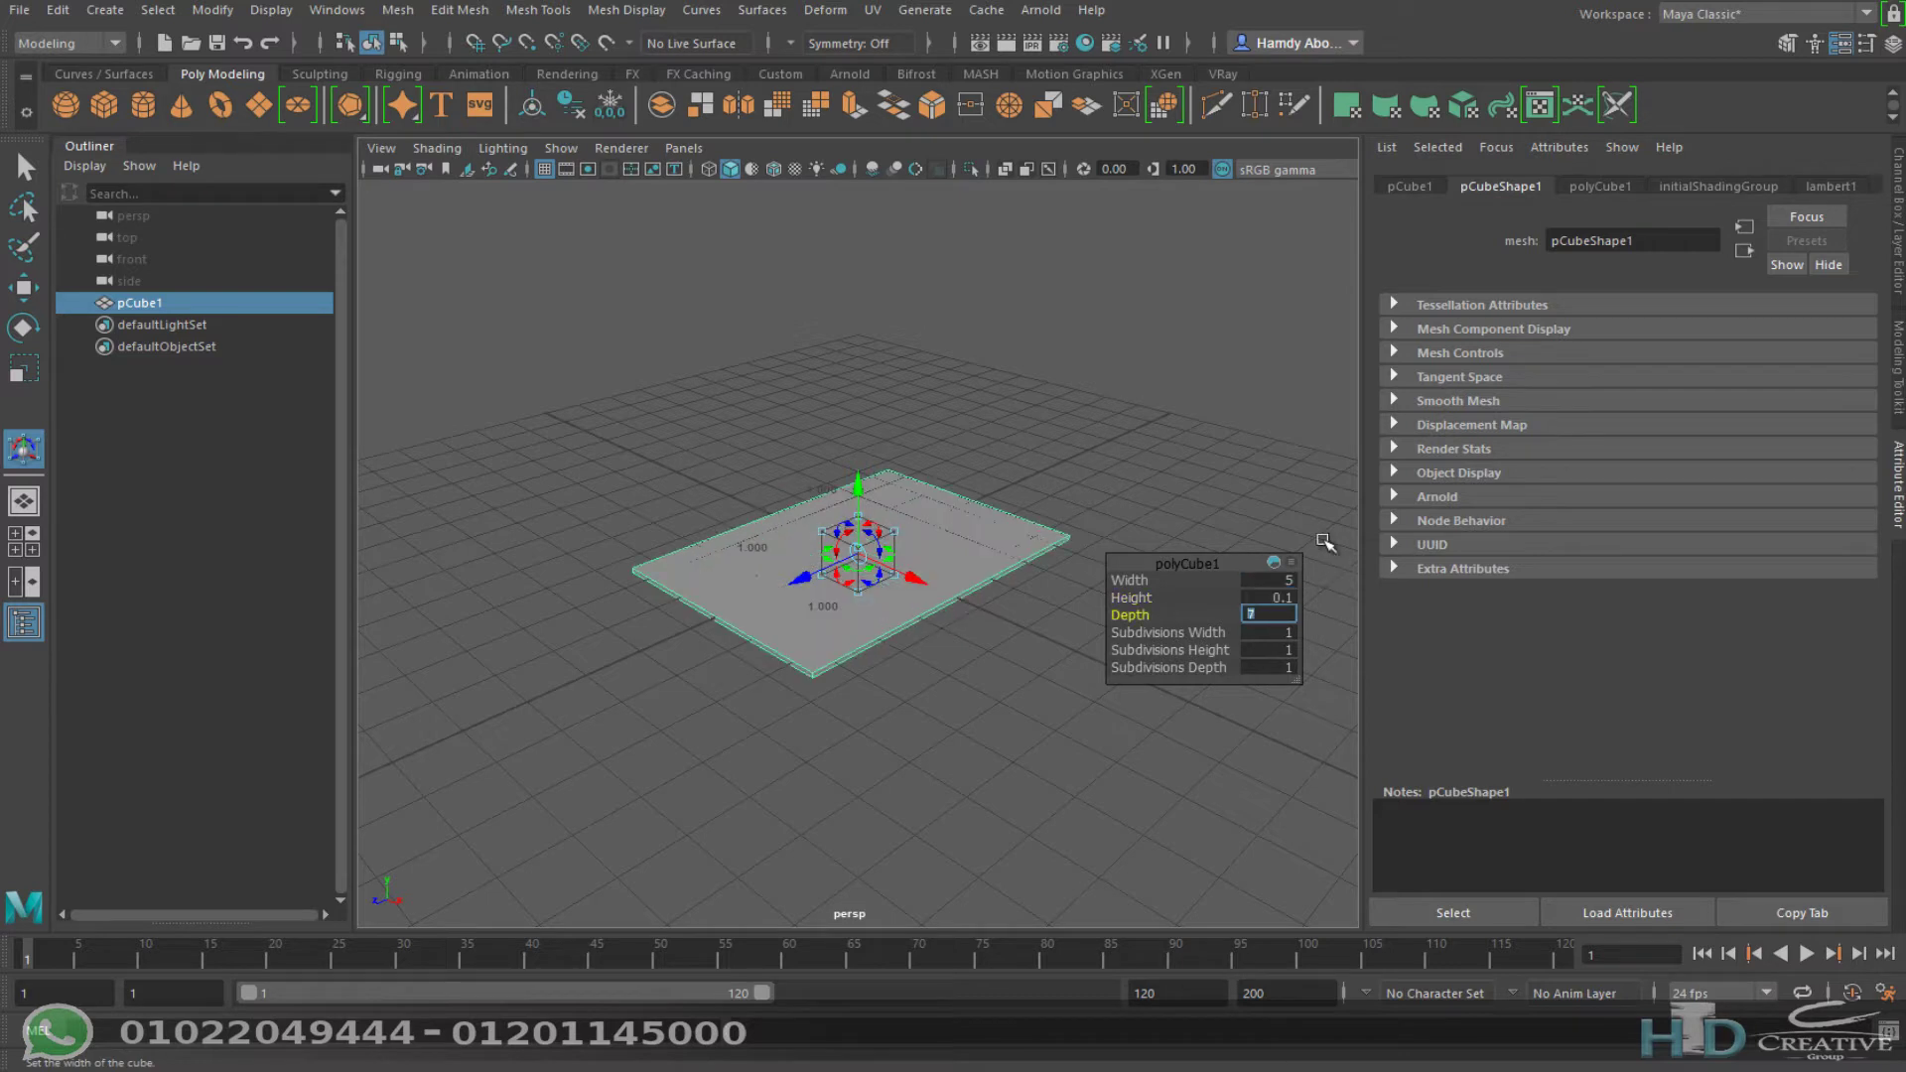
Step: Select the slab's top face in face mode
{"action": "left_click", "coordinate": [1269, 475]}
{"action": "scroll", "coordinate": [915, 521], "scroll_direction": "up", "scroll_amount": 5}
{"action": "left_click", "coordinate": [889, 546]}
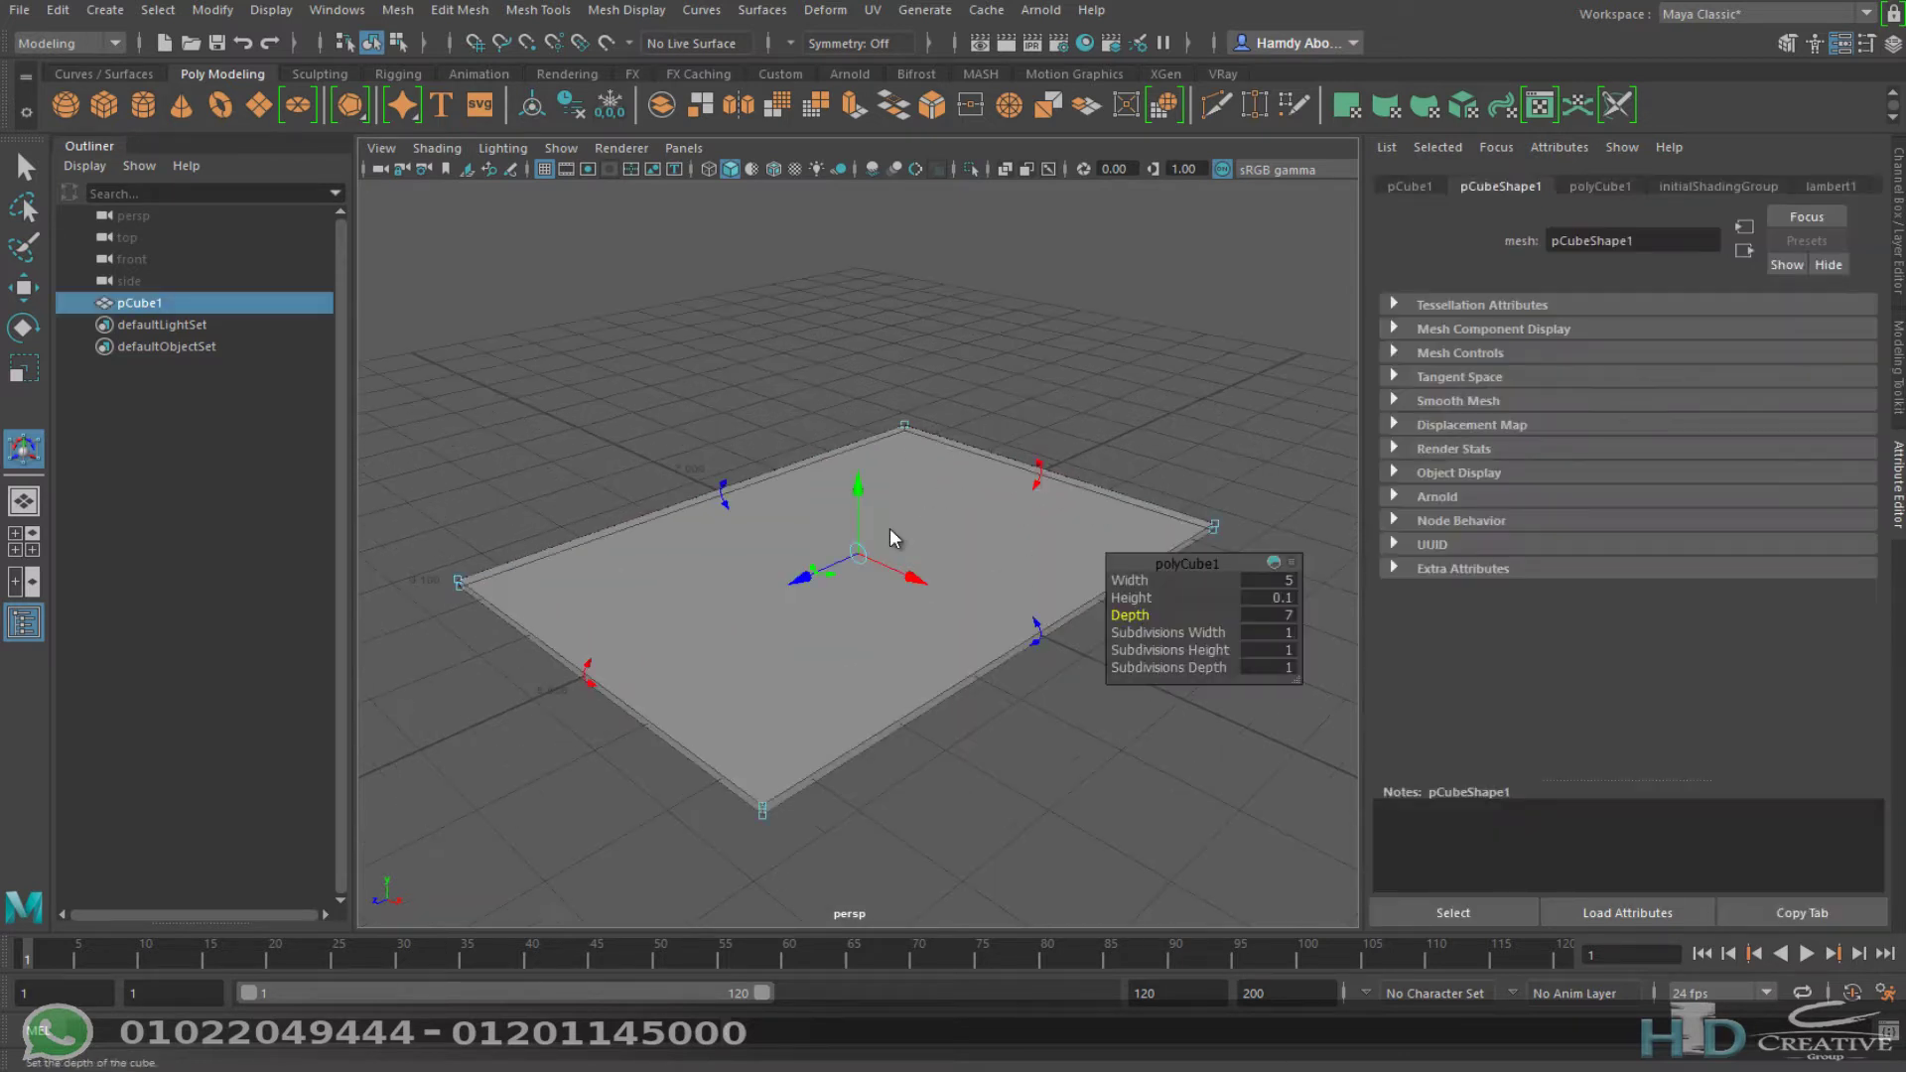
{"action": "right_click_drag", "start_coordinate": [887, 536], "coordinate": [906, 449]}
{"action": "left_click", "coordinate": [863, 536]}
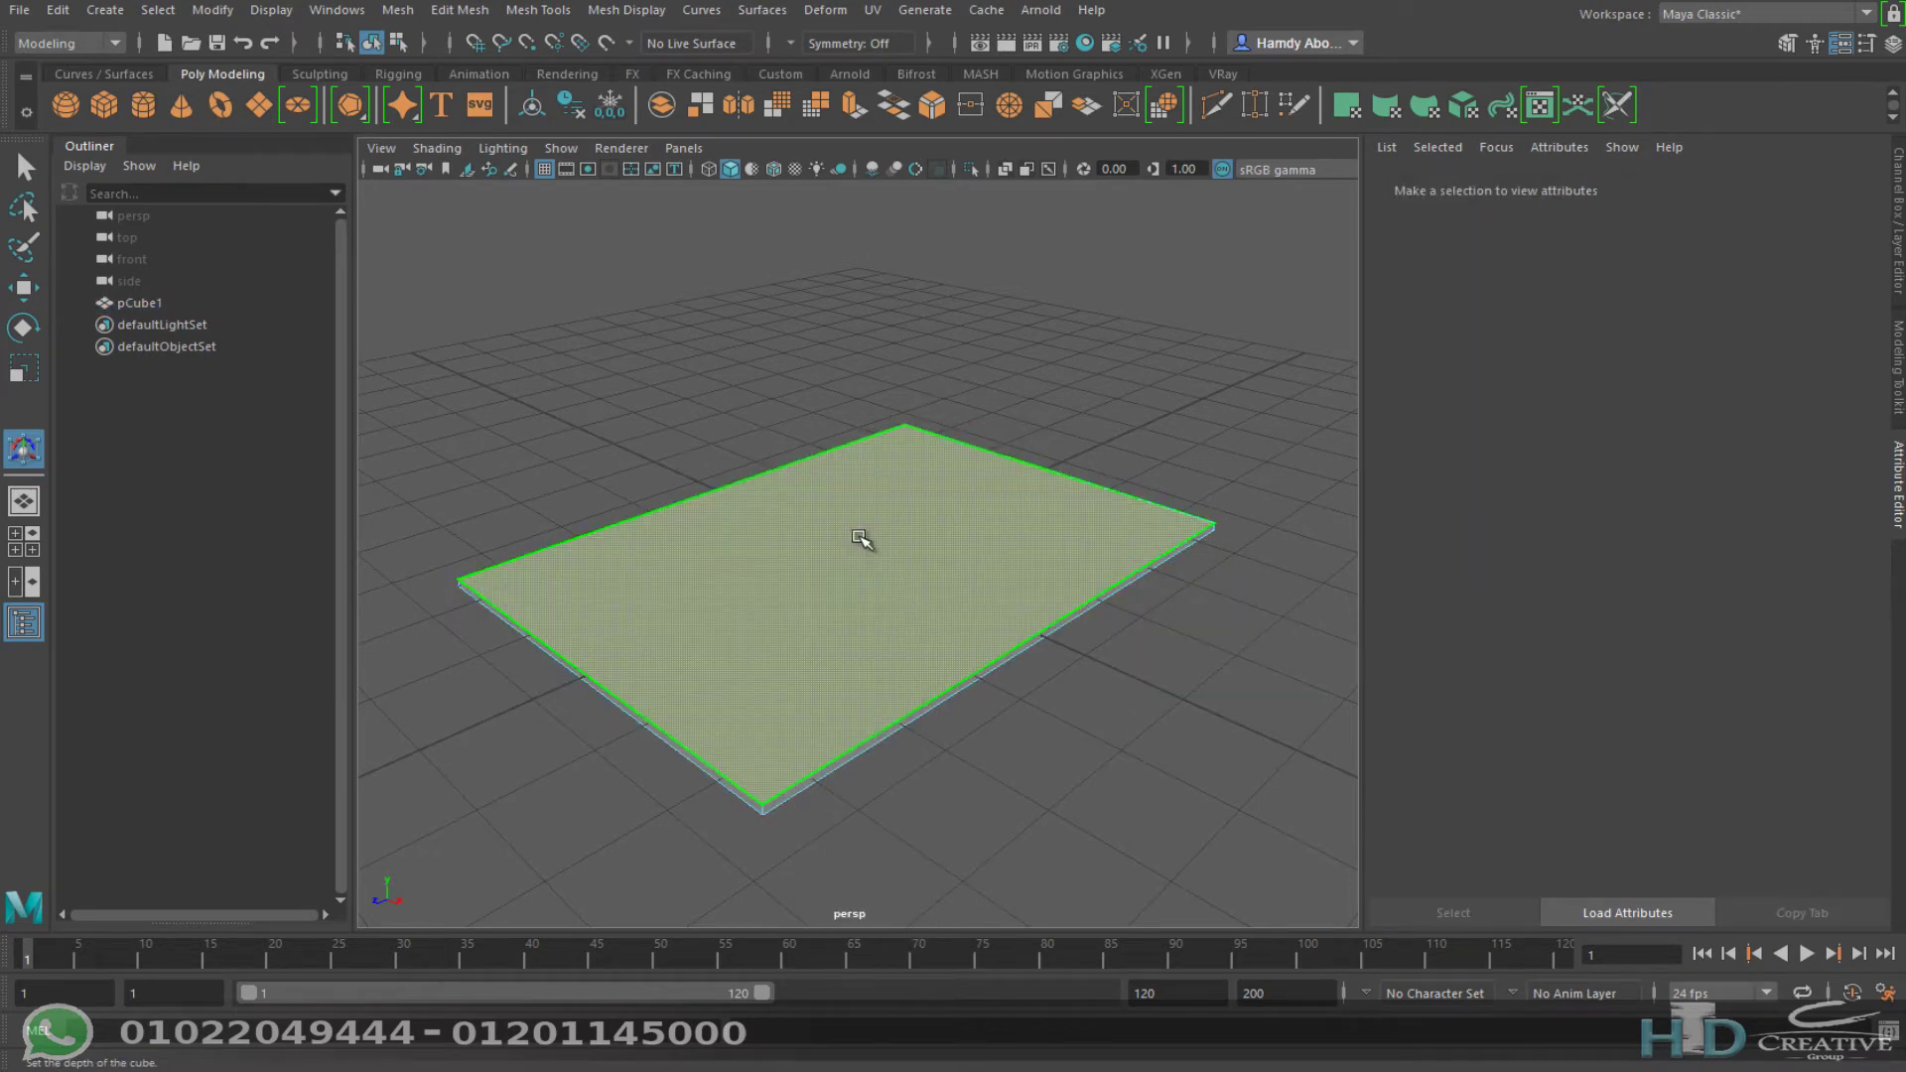
{"action": "mouse_move", "coordinate": [637, 432]}
{"action": "left_mouse_down", "text": "alt"}
{"action": "mouse_move", "coordinate": [692, 422]}
{"action": "mouse_move", "coordinate": [791, 519]}
{"action": "left_mouse_up", "text": "alt"}
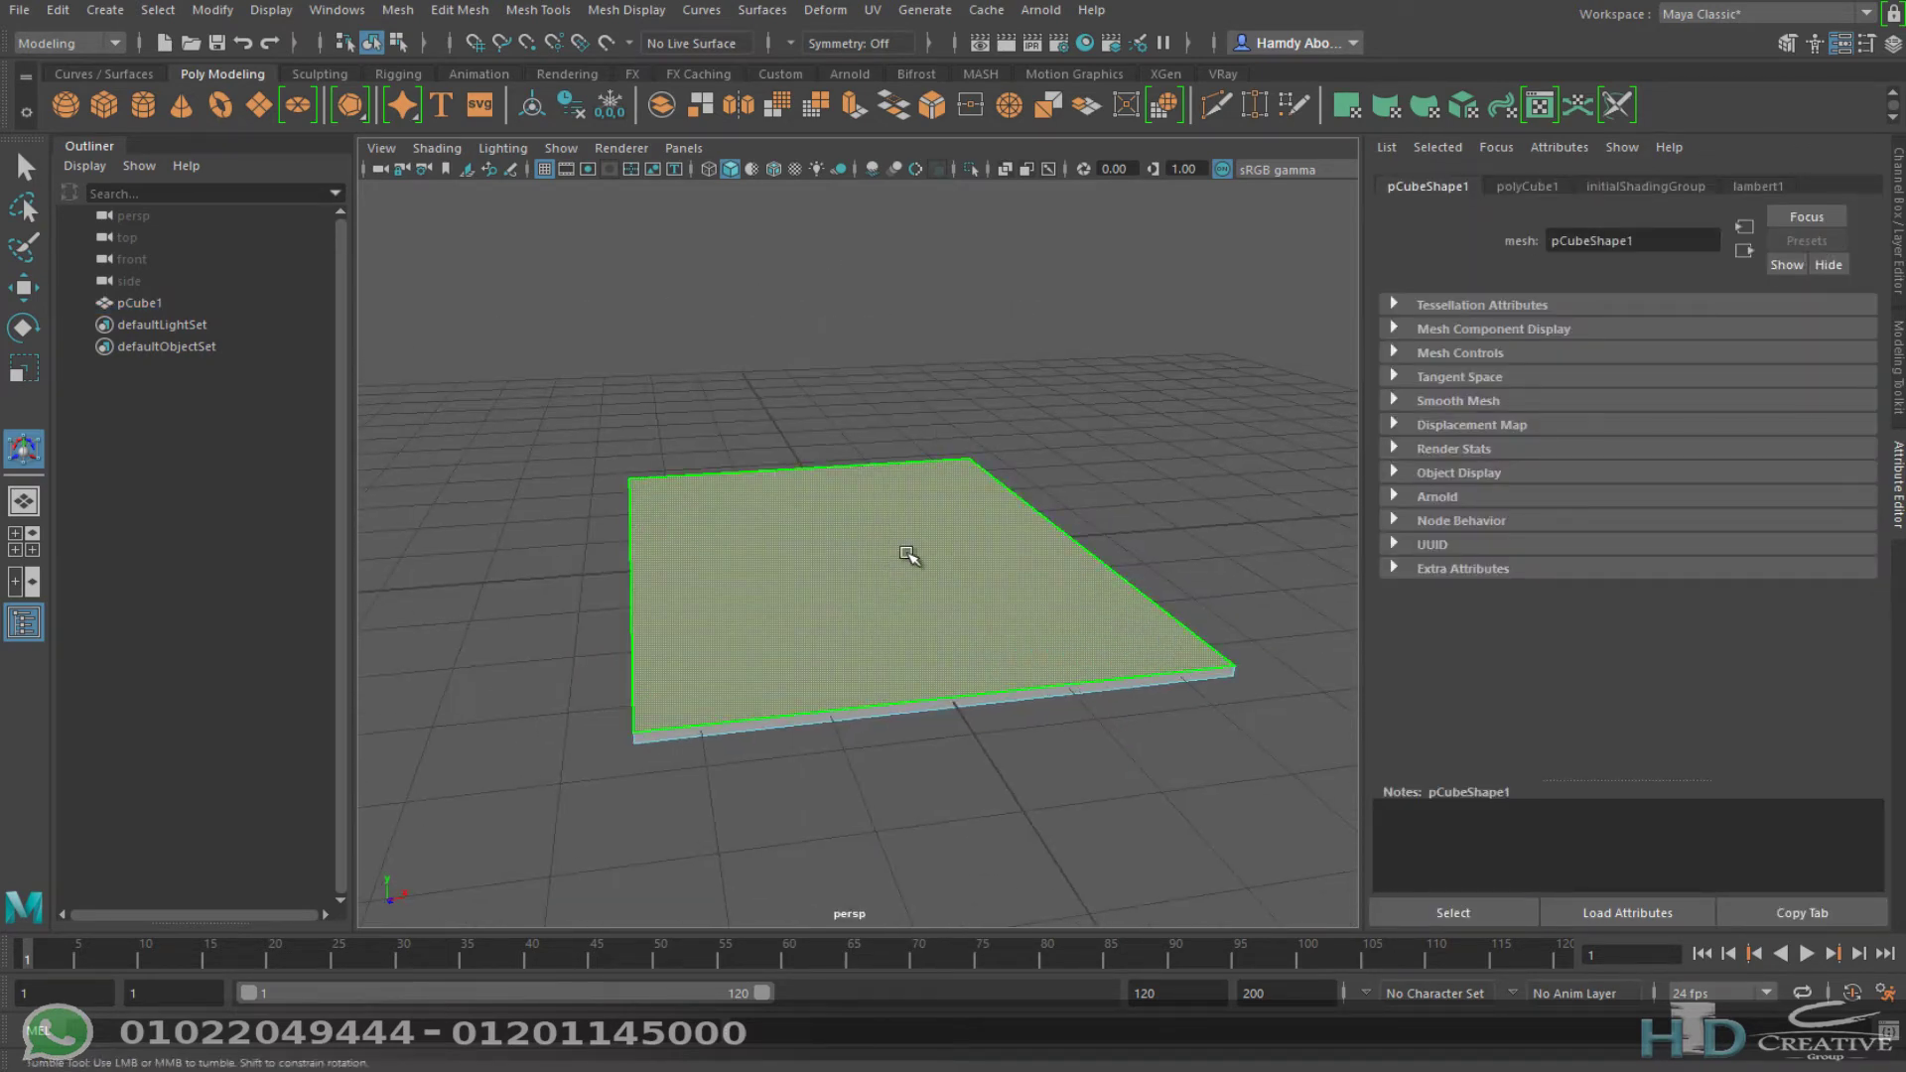
Step: Extrude the slab's top face and inset it from the edges with an offset
{"action": "key", "text": "ctrl+e"}
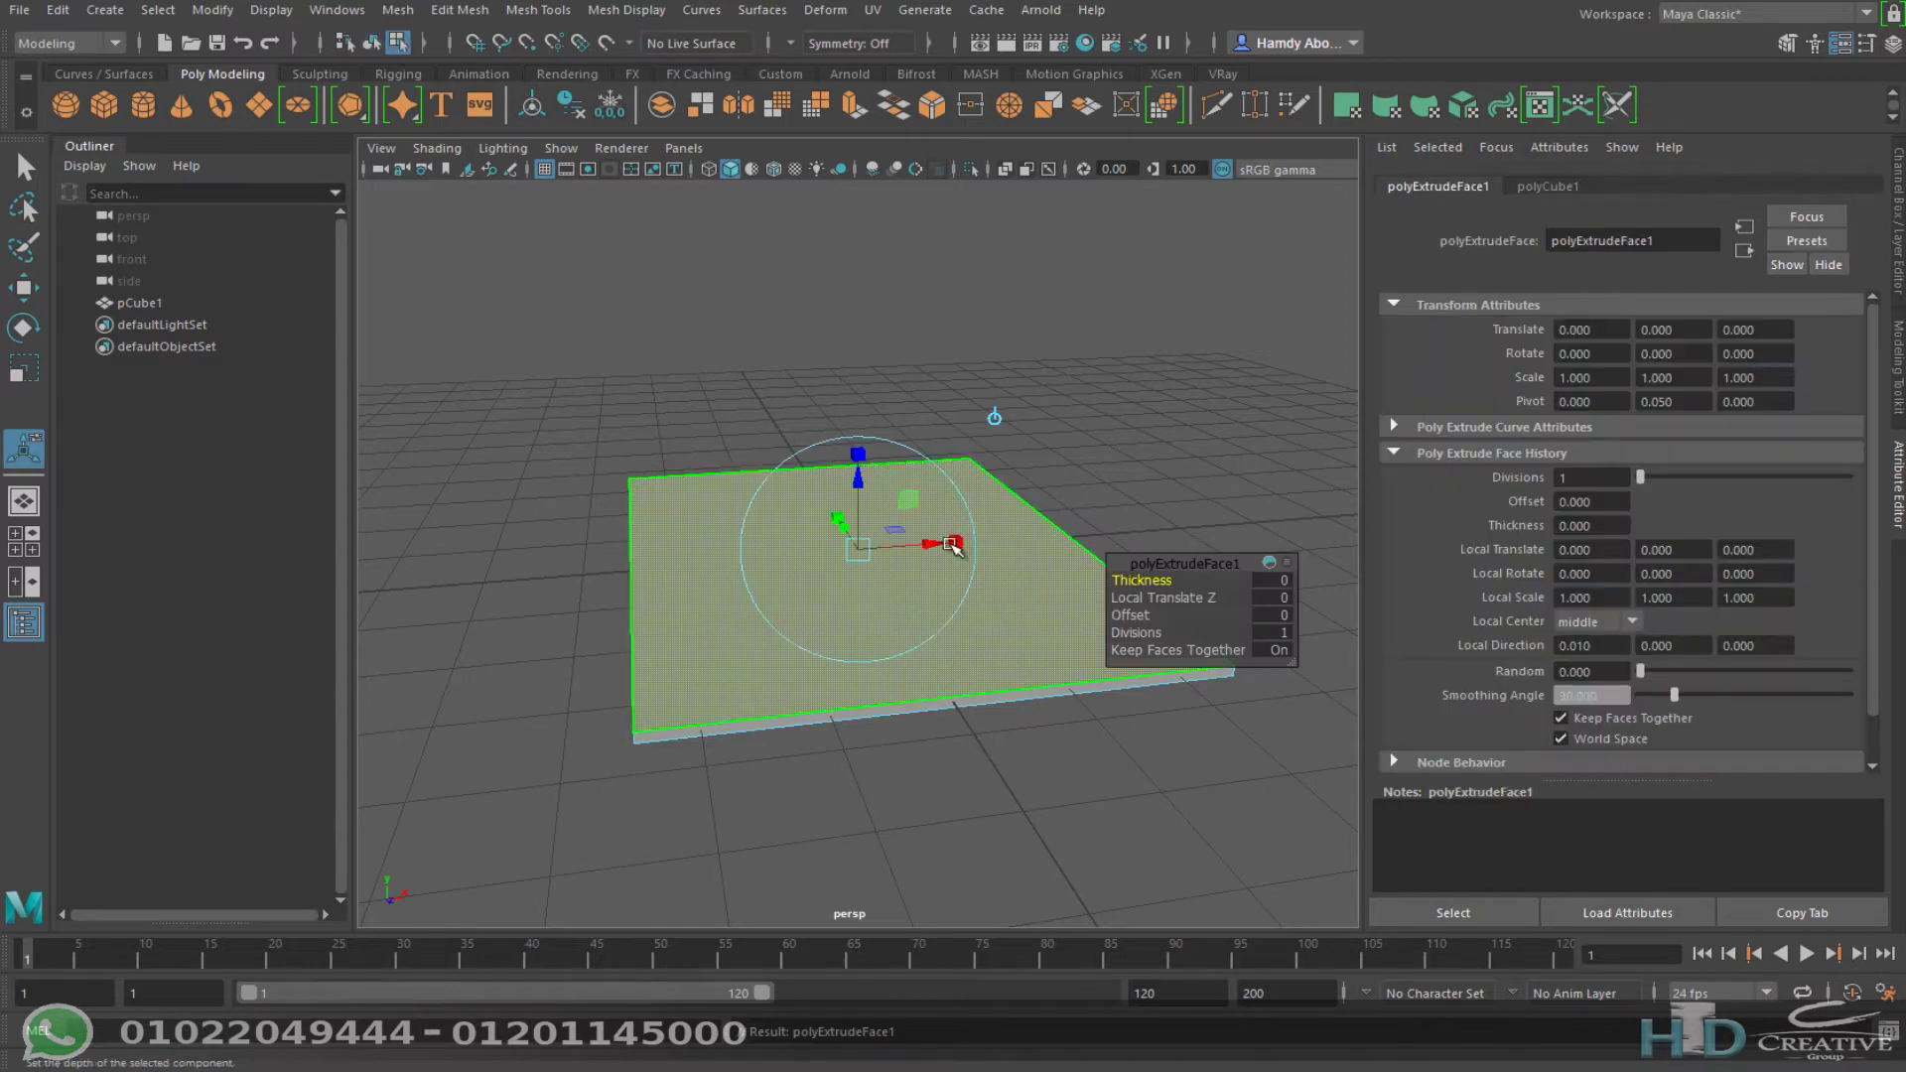
{"action": "mouse_move", "coordinate": [950, 541]}
{"action": "left_mouse_down", "text": "alt"}
{"action": "mouse_move", "coordinate": [916, 554]}
{"action": "mouse_move", "coordinate": [933, 584]}
{"action": "left_mouse_up", "text": "alt"}
{"action": "left_click_drag", "start_coordinate": [1131, 615], "coordinate": [1261, 626]}
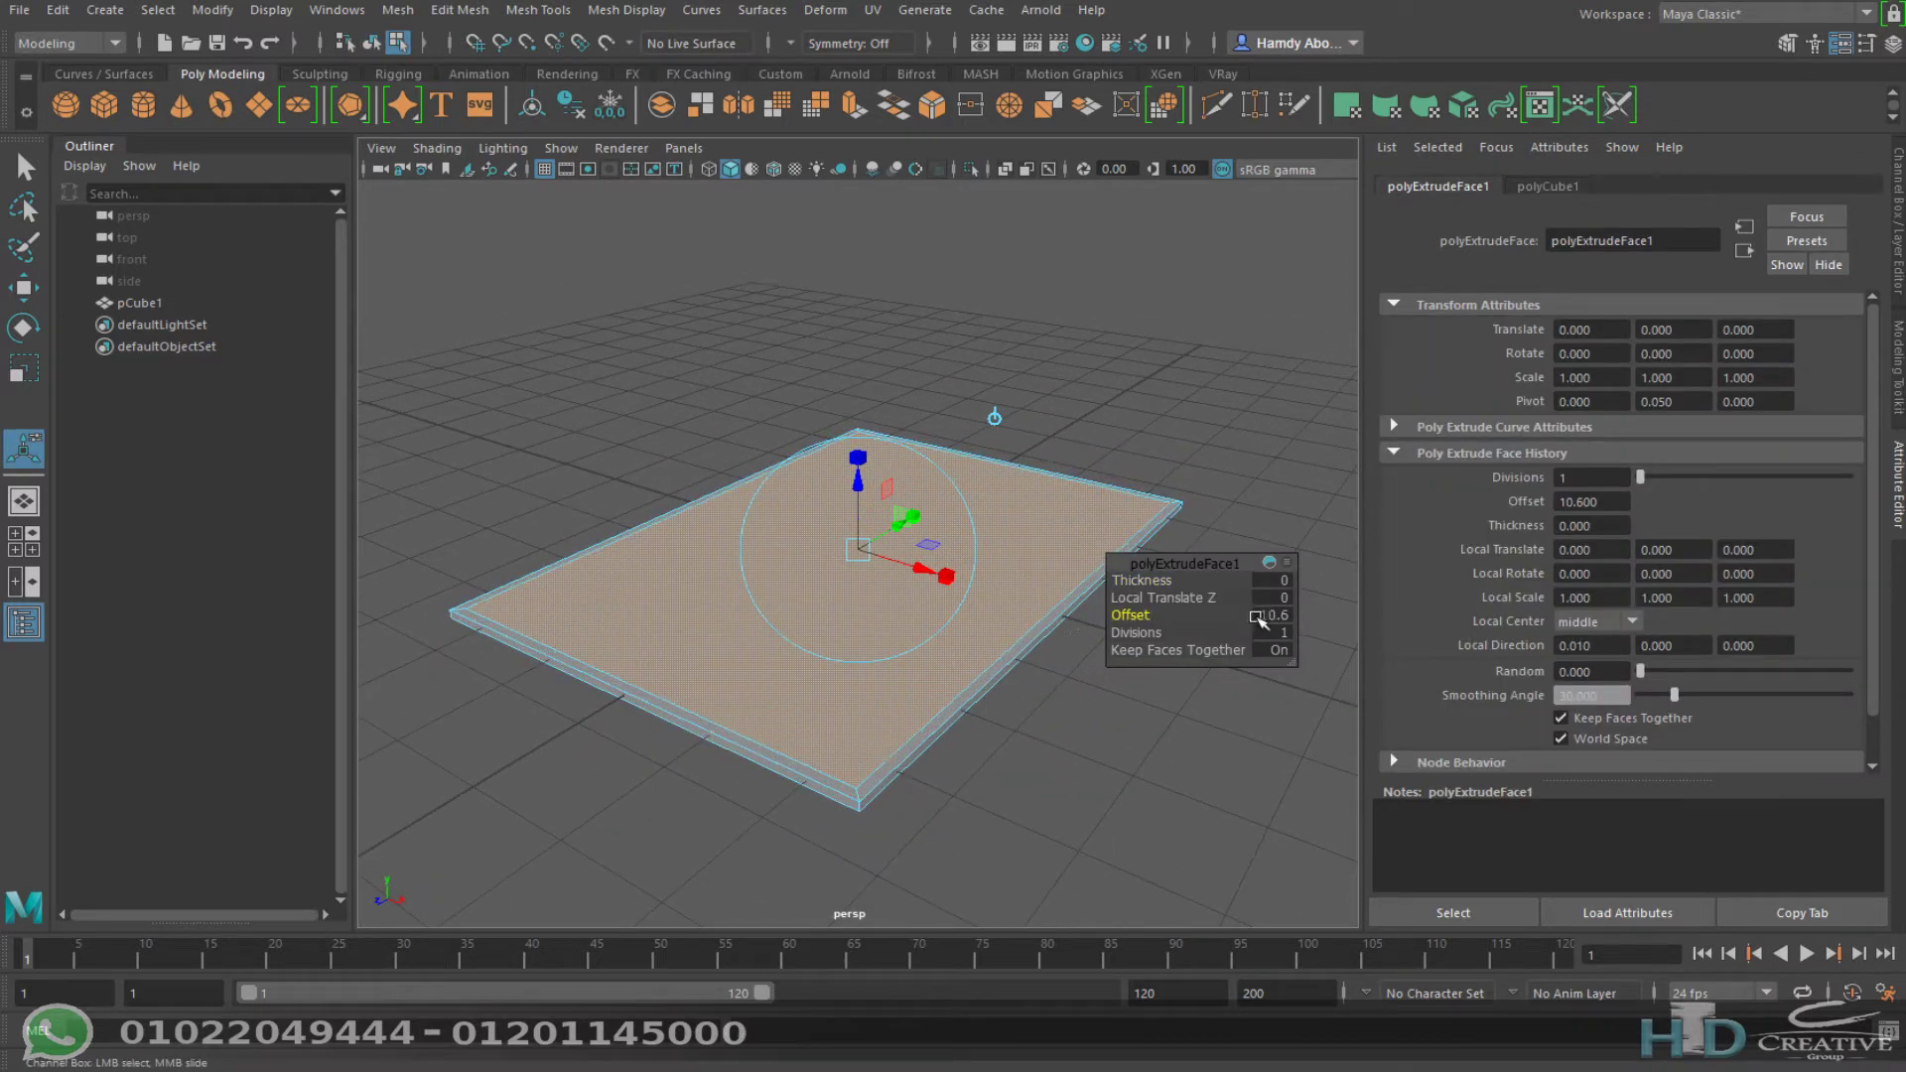
{"action": "left_click", "coordinate": [1024, 787]}
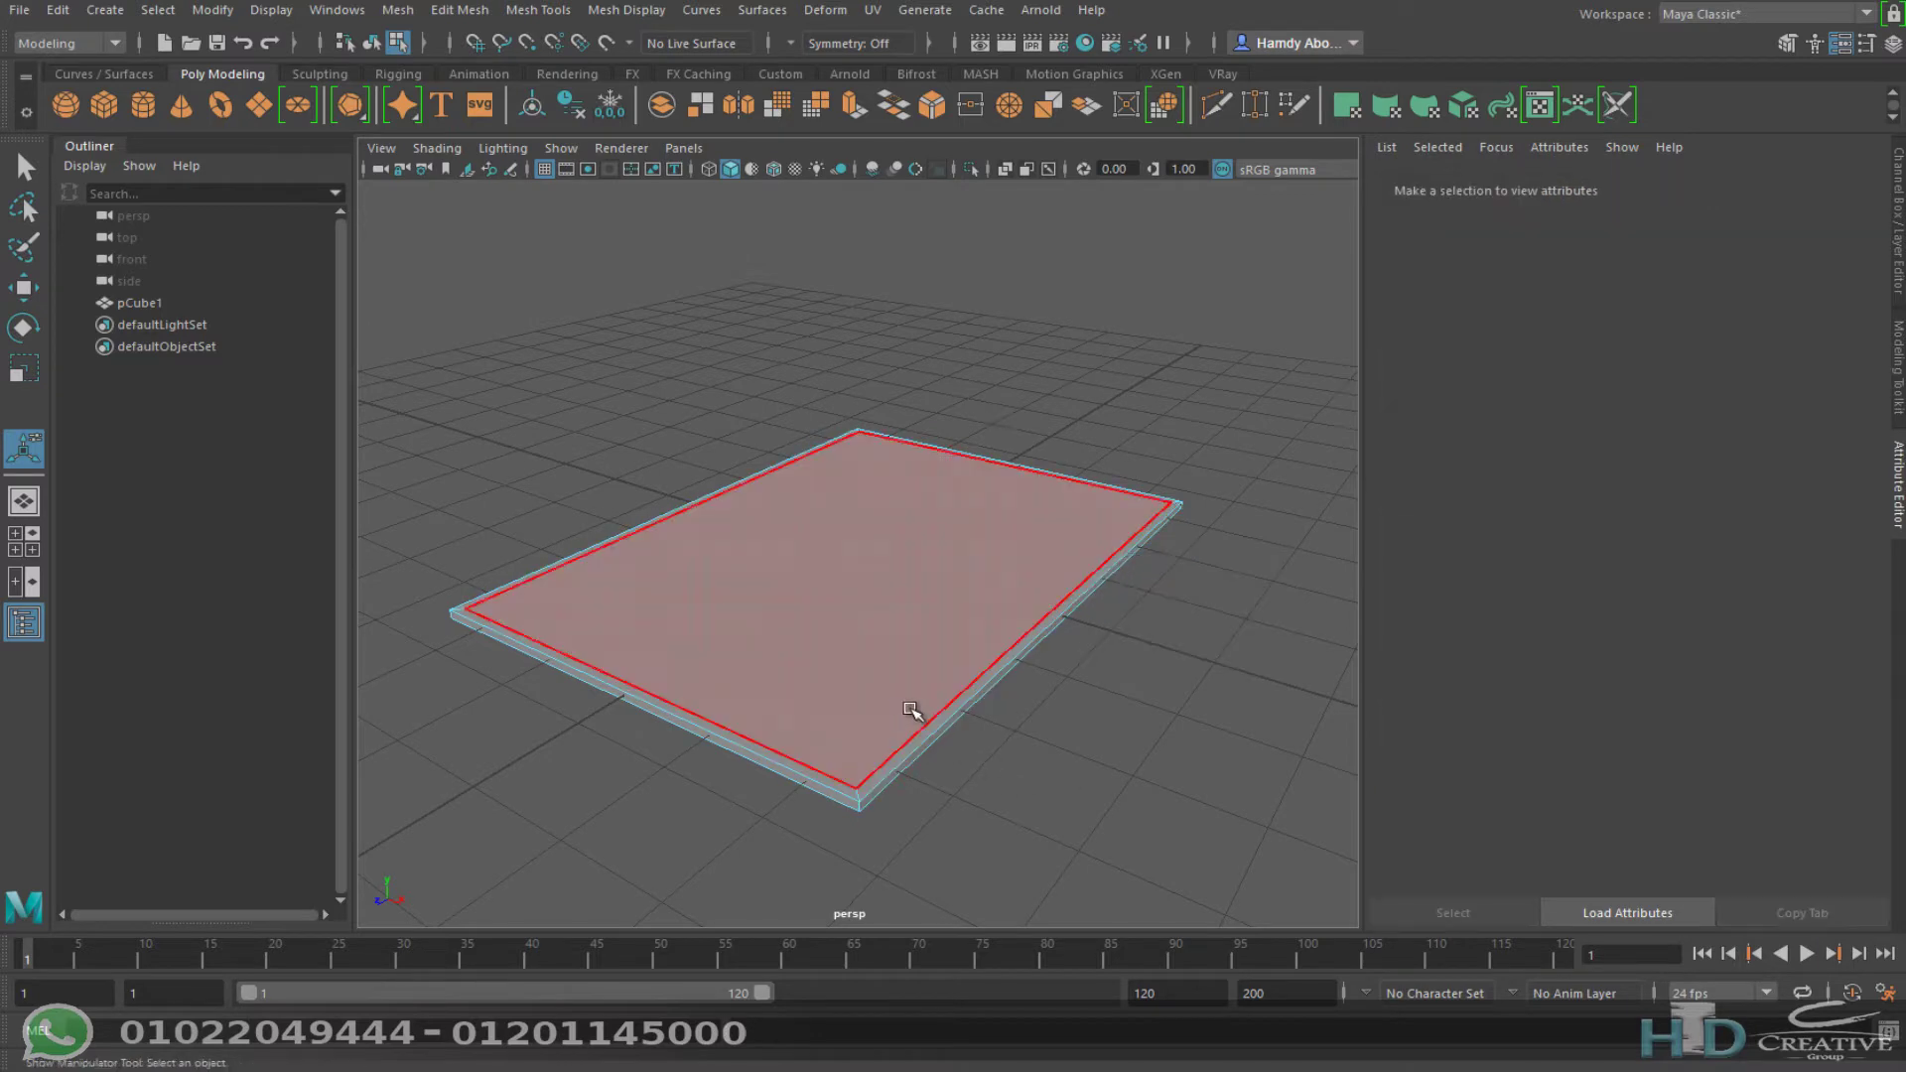
{"action": "left_click", "coordinate": [943, 724]}
{"action": "scroll", "coordinate": [990, 646], "scroll_direction": "up", "scroll_amount": 3}
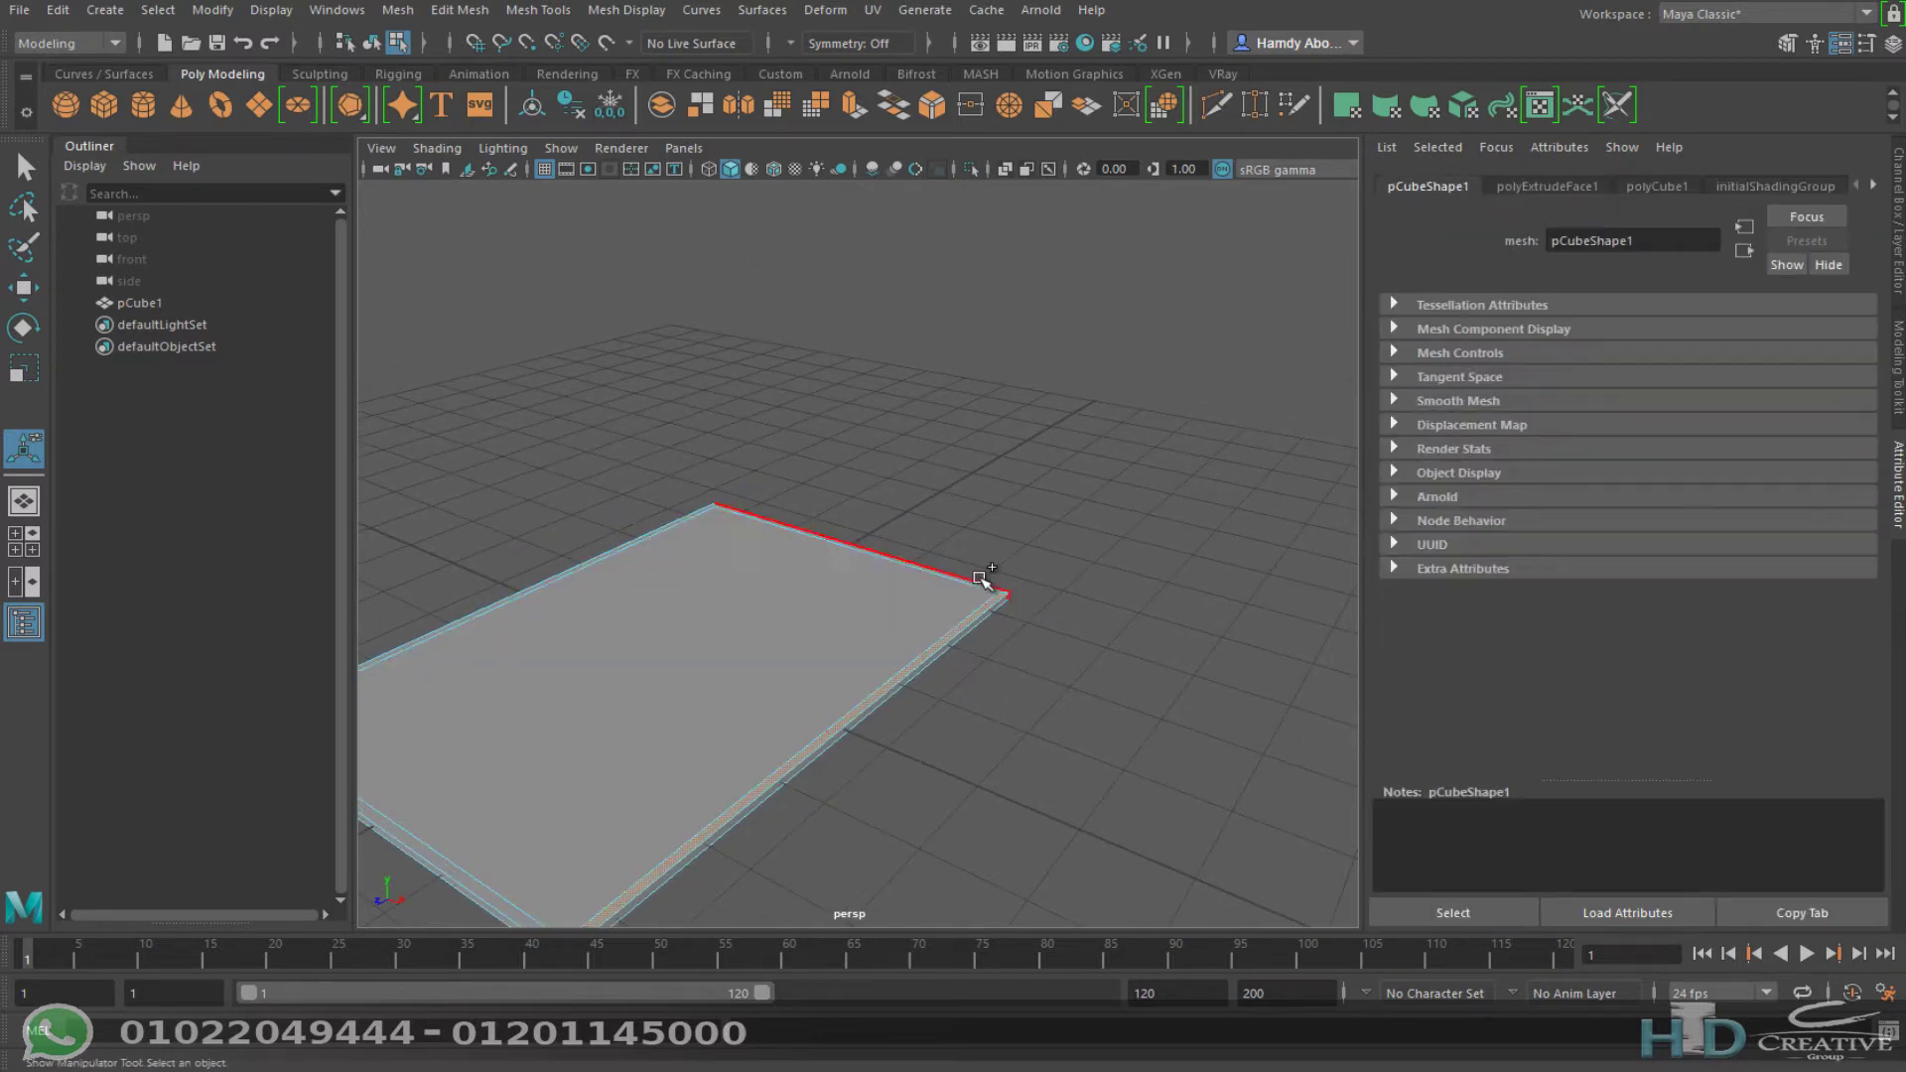
{"action": "scroll", "coordinate": [981, 583], "scroll_direction": "down", "scroll_amount": 3}
{"action": "mouse_move", "coordinate": [970, 672]}
{"action": "left_mouse_down", "text": "alt"}
{"action": "mouse_move", "coordinate": [1169, 668]}
{"action": "mouse_move", "coordinate": [923, 621]}
{"action": "left_mouse_up", "text": "alt"}
{"action": "scroll", "coordinate": [740, 591], "scroll_direction": "up", "scroll_amount": 2}
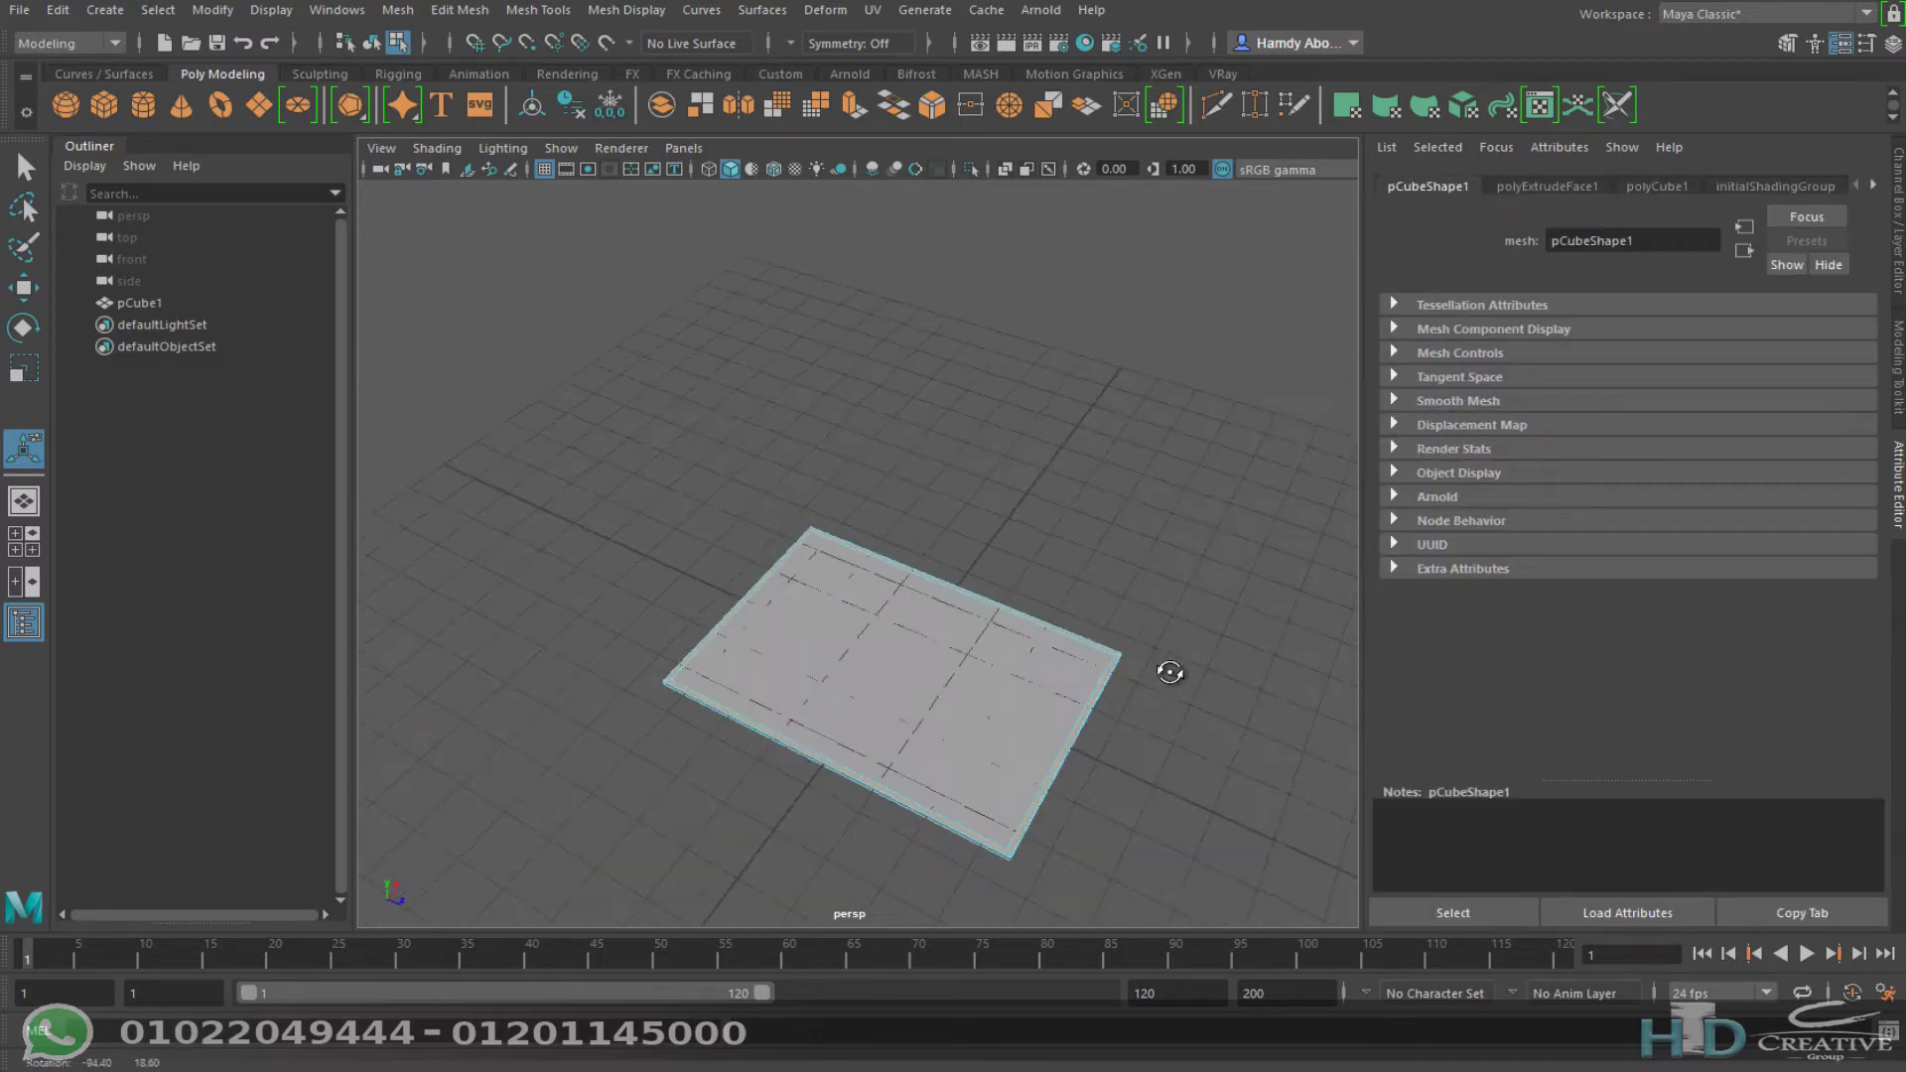
{"action": "left_click_drag", "start_coordinate": [739, 590], "coordinate": [1013, 562], "text": "alt"}
Step: Extrude the border faces upward with Local Translate Z 2.7 to form walls
{"action": "left_click", "coordinate": [976, 542]}
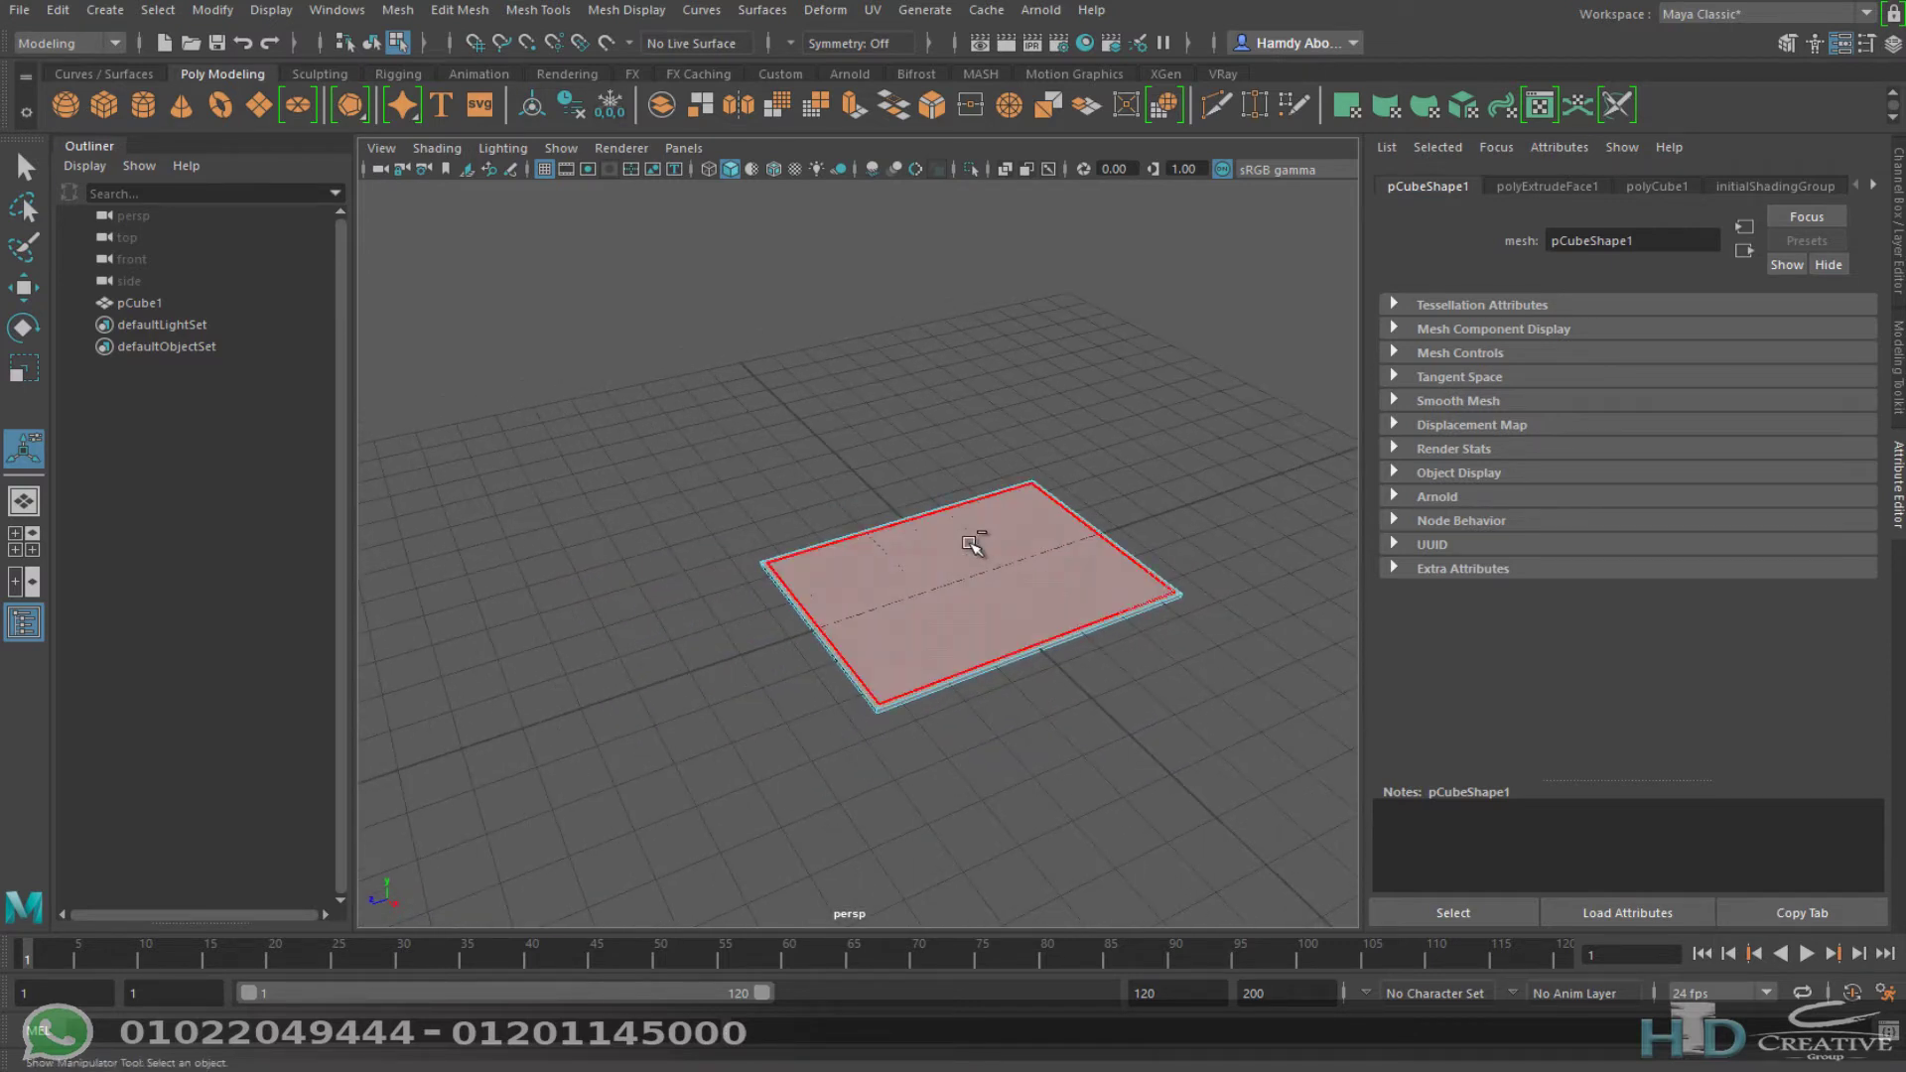
{"action": "key", "text": "ctrl+e"}
{"action": "scroll", "coordinate": [992, 536], "scroll_direction": "up", "scroll_amount": 1}
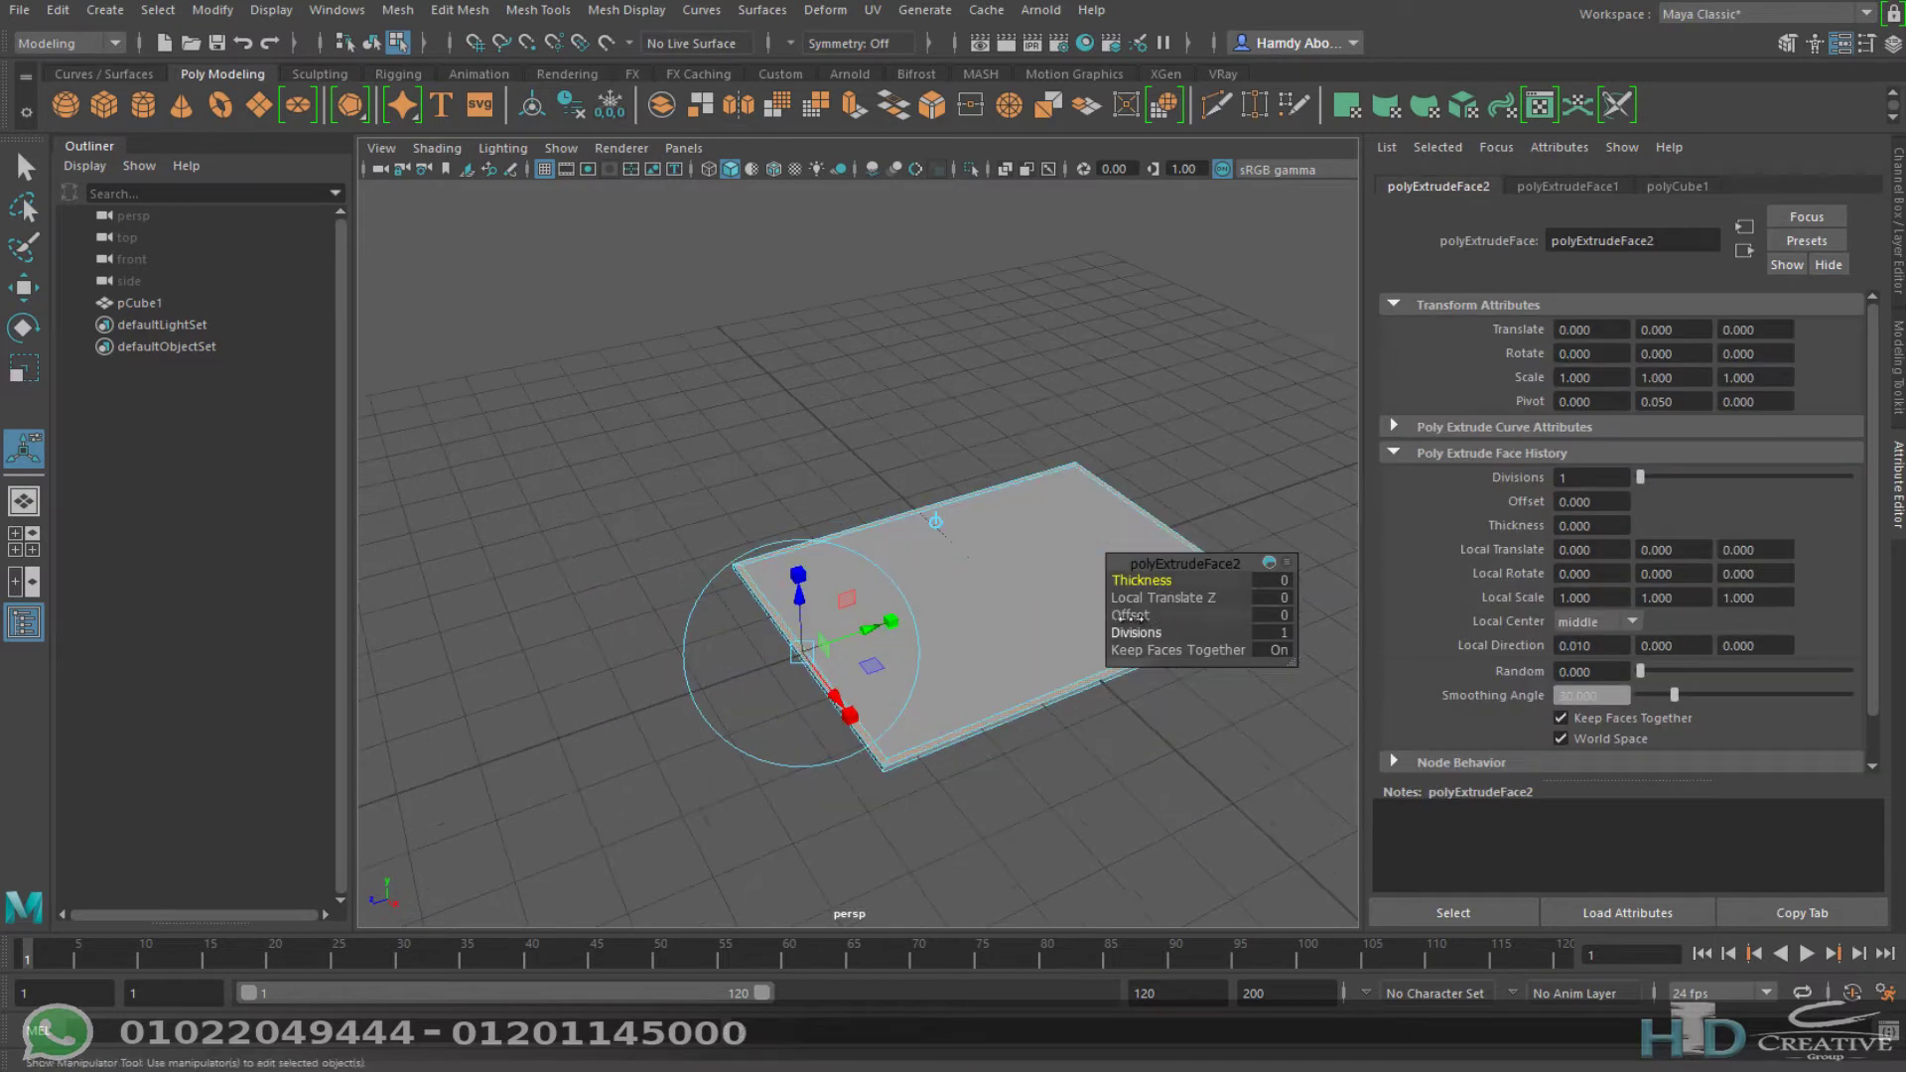
{"action": "scroll", "coordinate": [1034, 557], "scroll_direction": "up", "scroll_amount": 2}
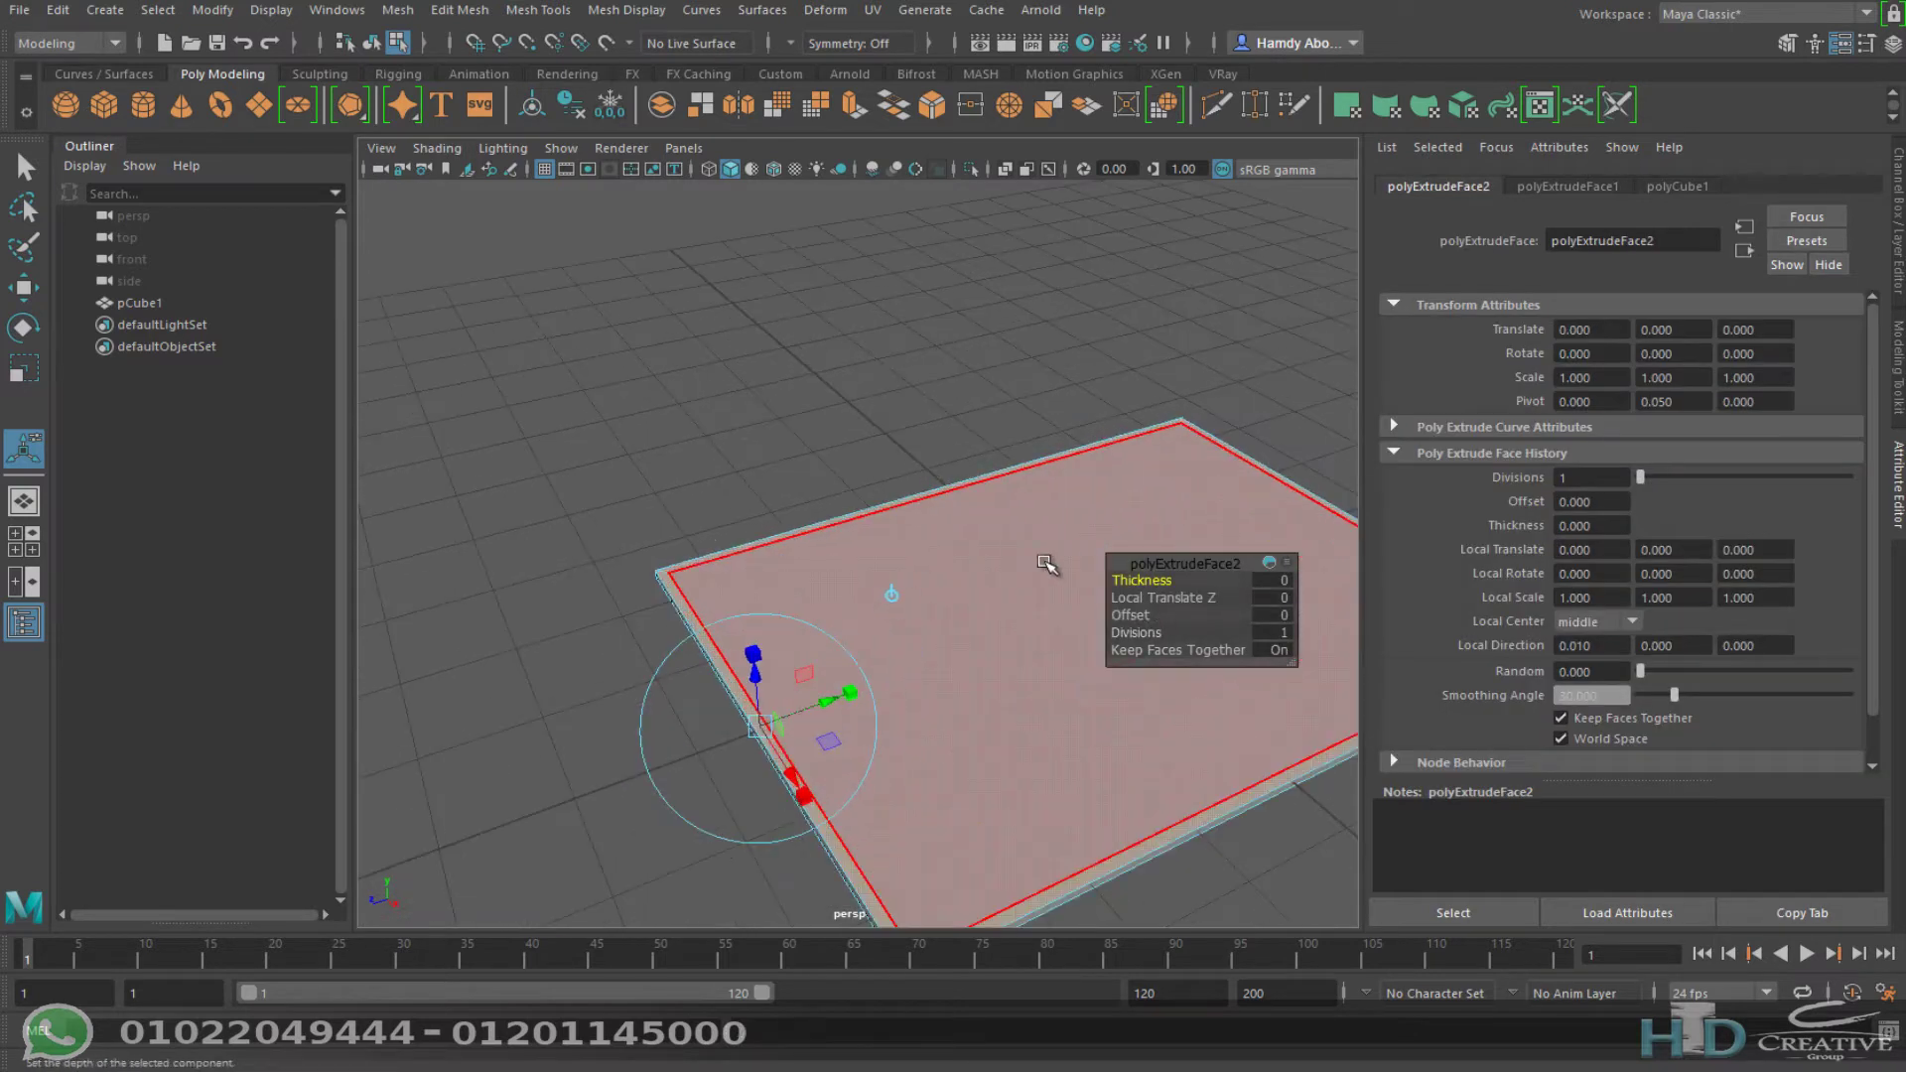
{"action": "left_click", "coordinate": [1273, 598]}
{"action": "type", "text": "2.7"}
{"action": "key", "text": "Return"}
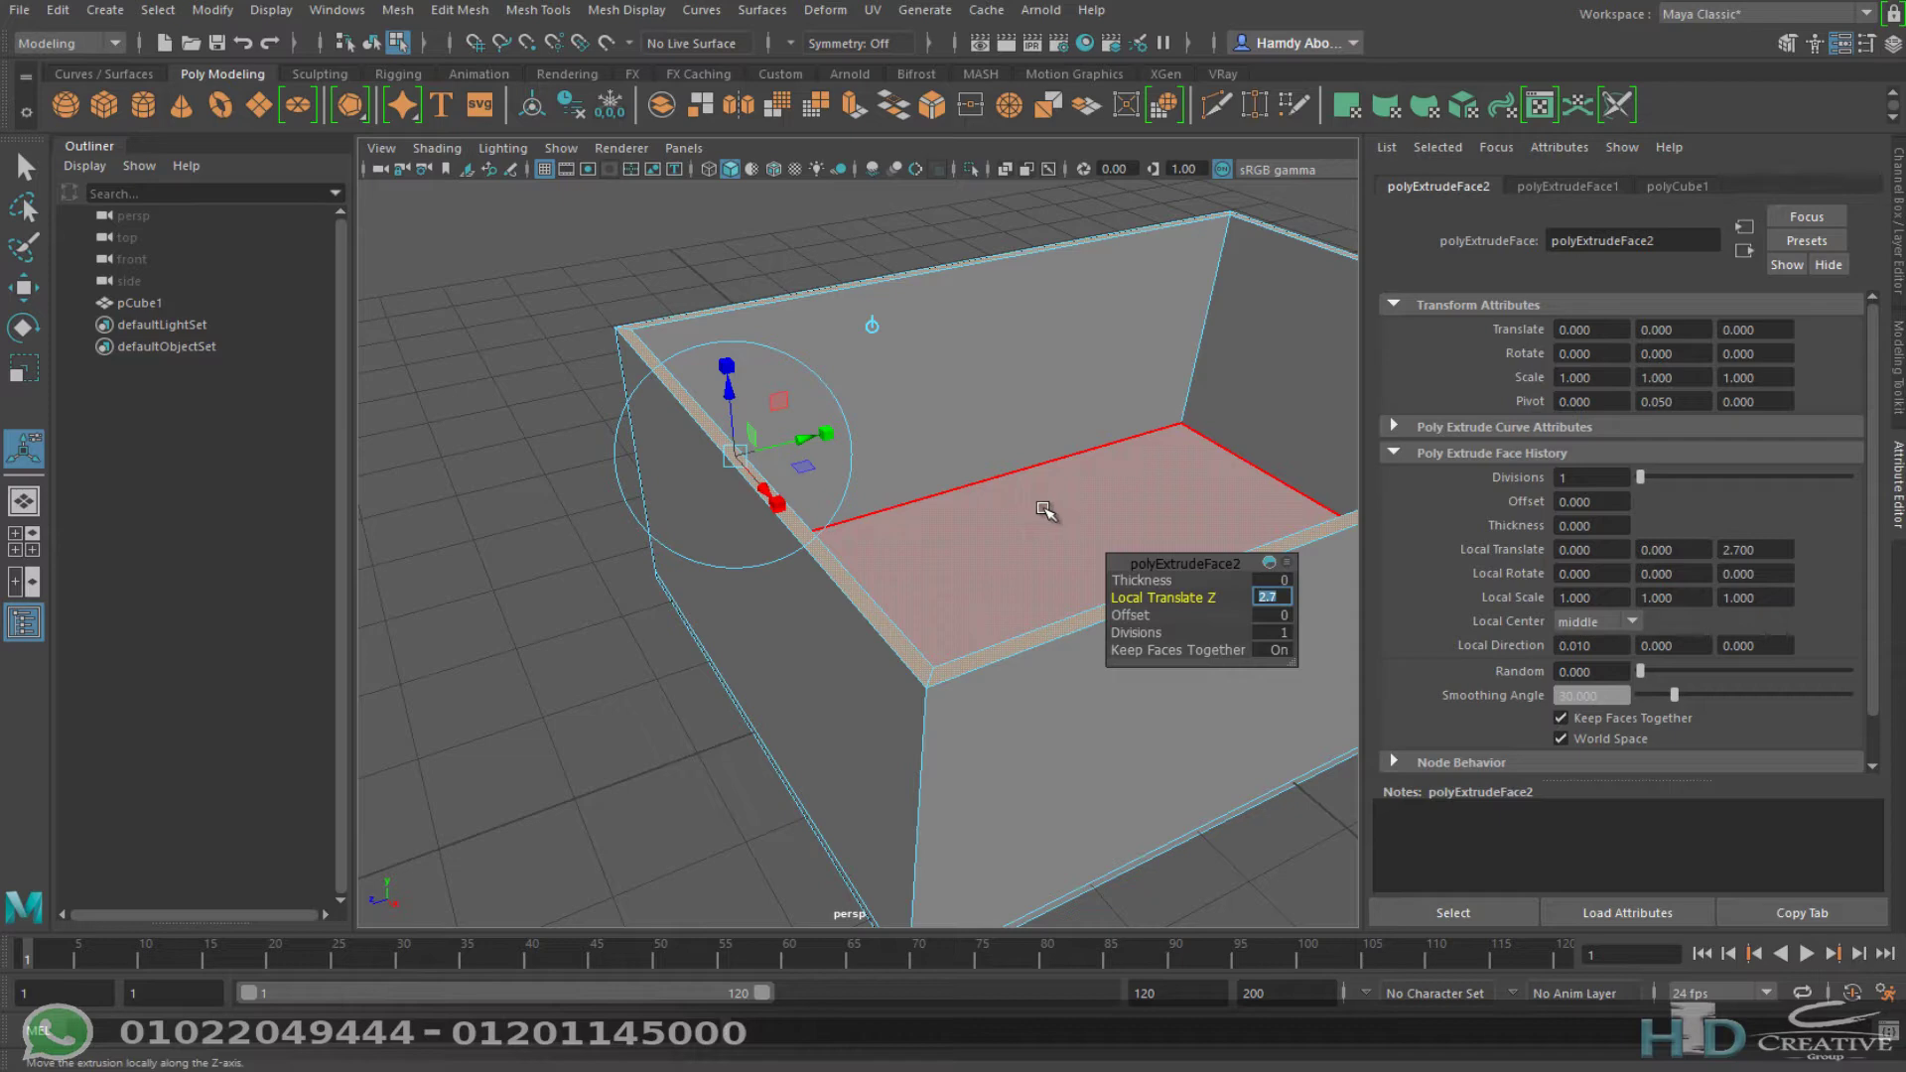
Step: Select the back wall's top and bottom edges
{"action": "mouse_move", "coordinate": [1045, 511]}
{"action": "left_mouse_down", "text": "alt"}
{"action": "mouse_move", "coordinate": [886, 532]}
{"action": "mouse_move", "coordinate": [893, 631]}
{"action": "mouse_move", "coordinate": [822, 597]}
{"action": "left_mouse_up", "text": "alt"}
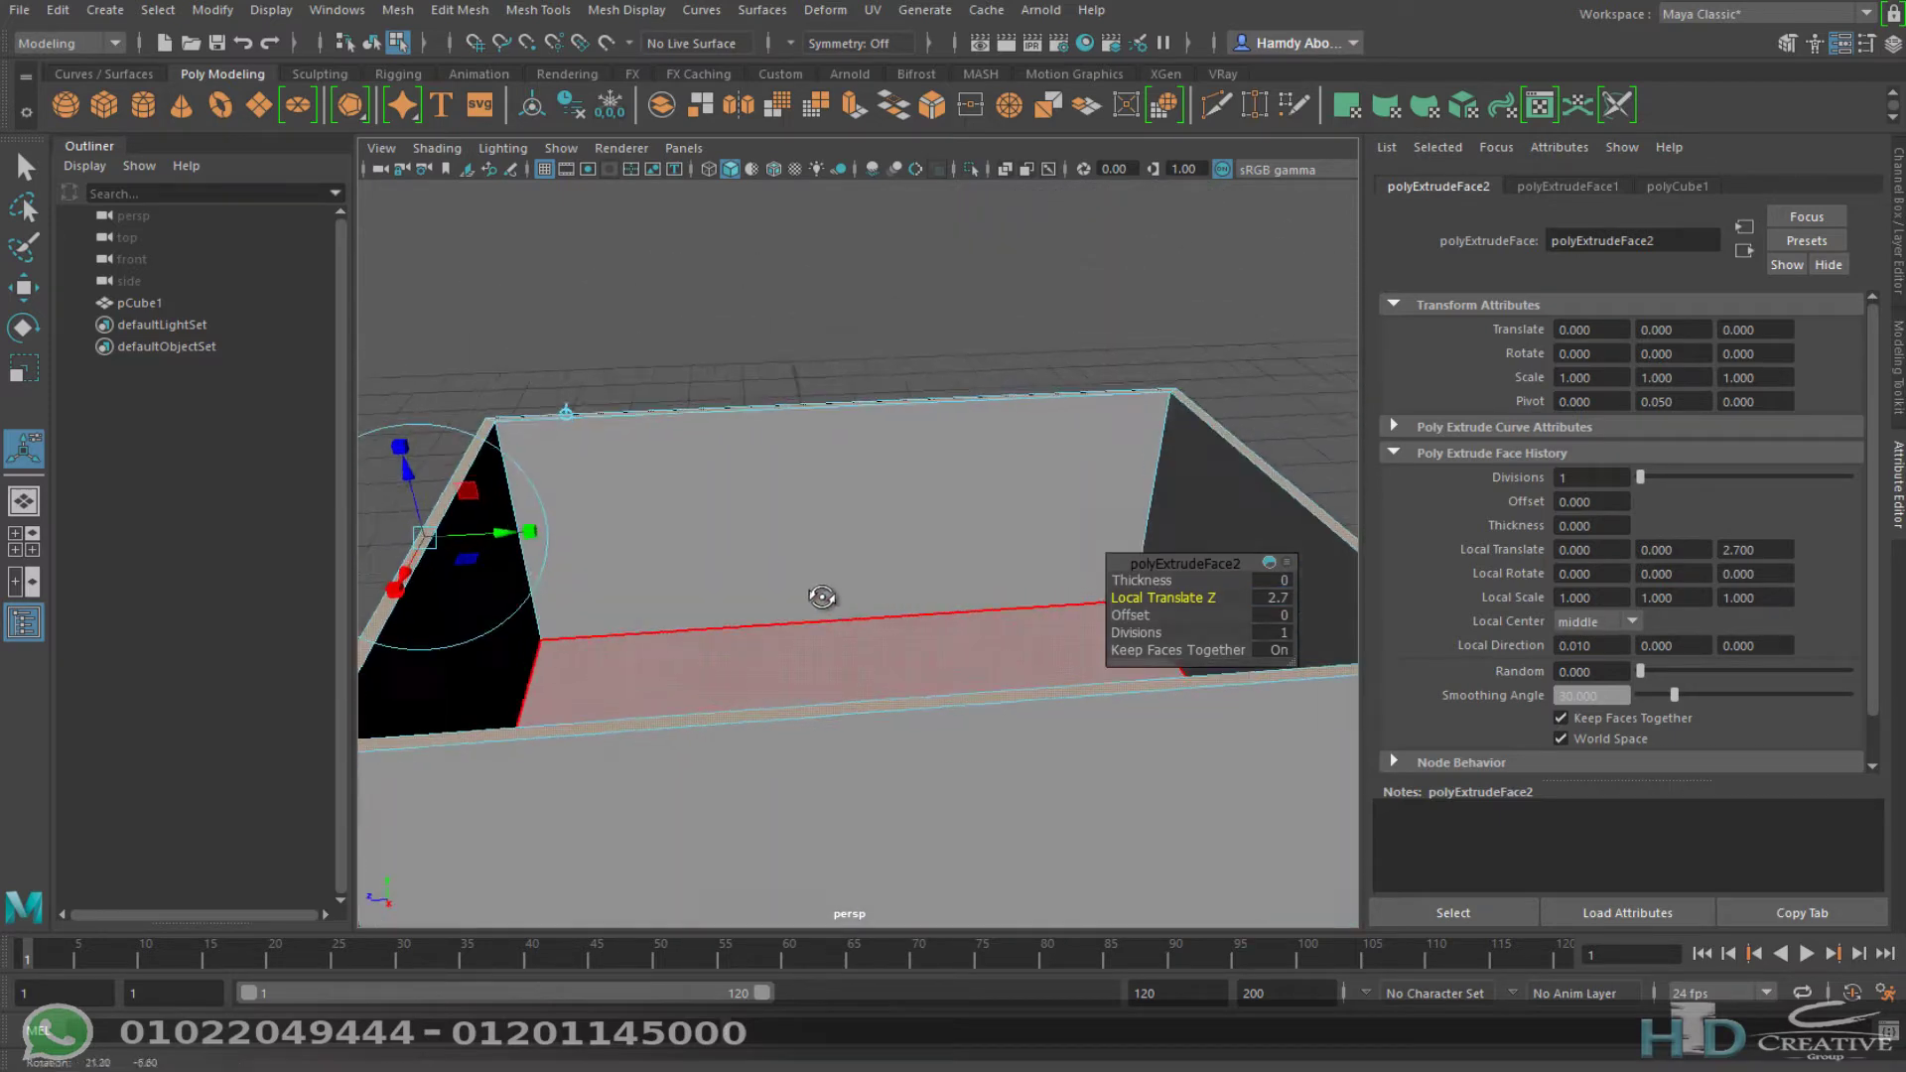
{"action": "right_click_drag", "start_coordinate": [843, 331], "coordinate": [891, 288]}
{"action": "mouse_move", "coordinate": [914, 274]}
{"action": "left_mouse_down"}
{"action": "mouse_move", "coordinate": [897, 576]}
{"action": "mouse_move", "coordinate": [751, 681]}
{"action": "left_mouse_up"}
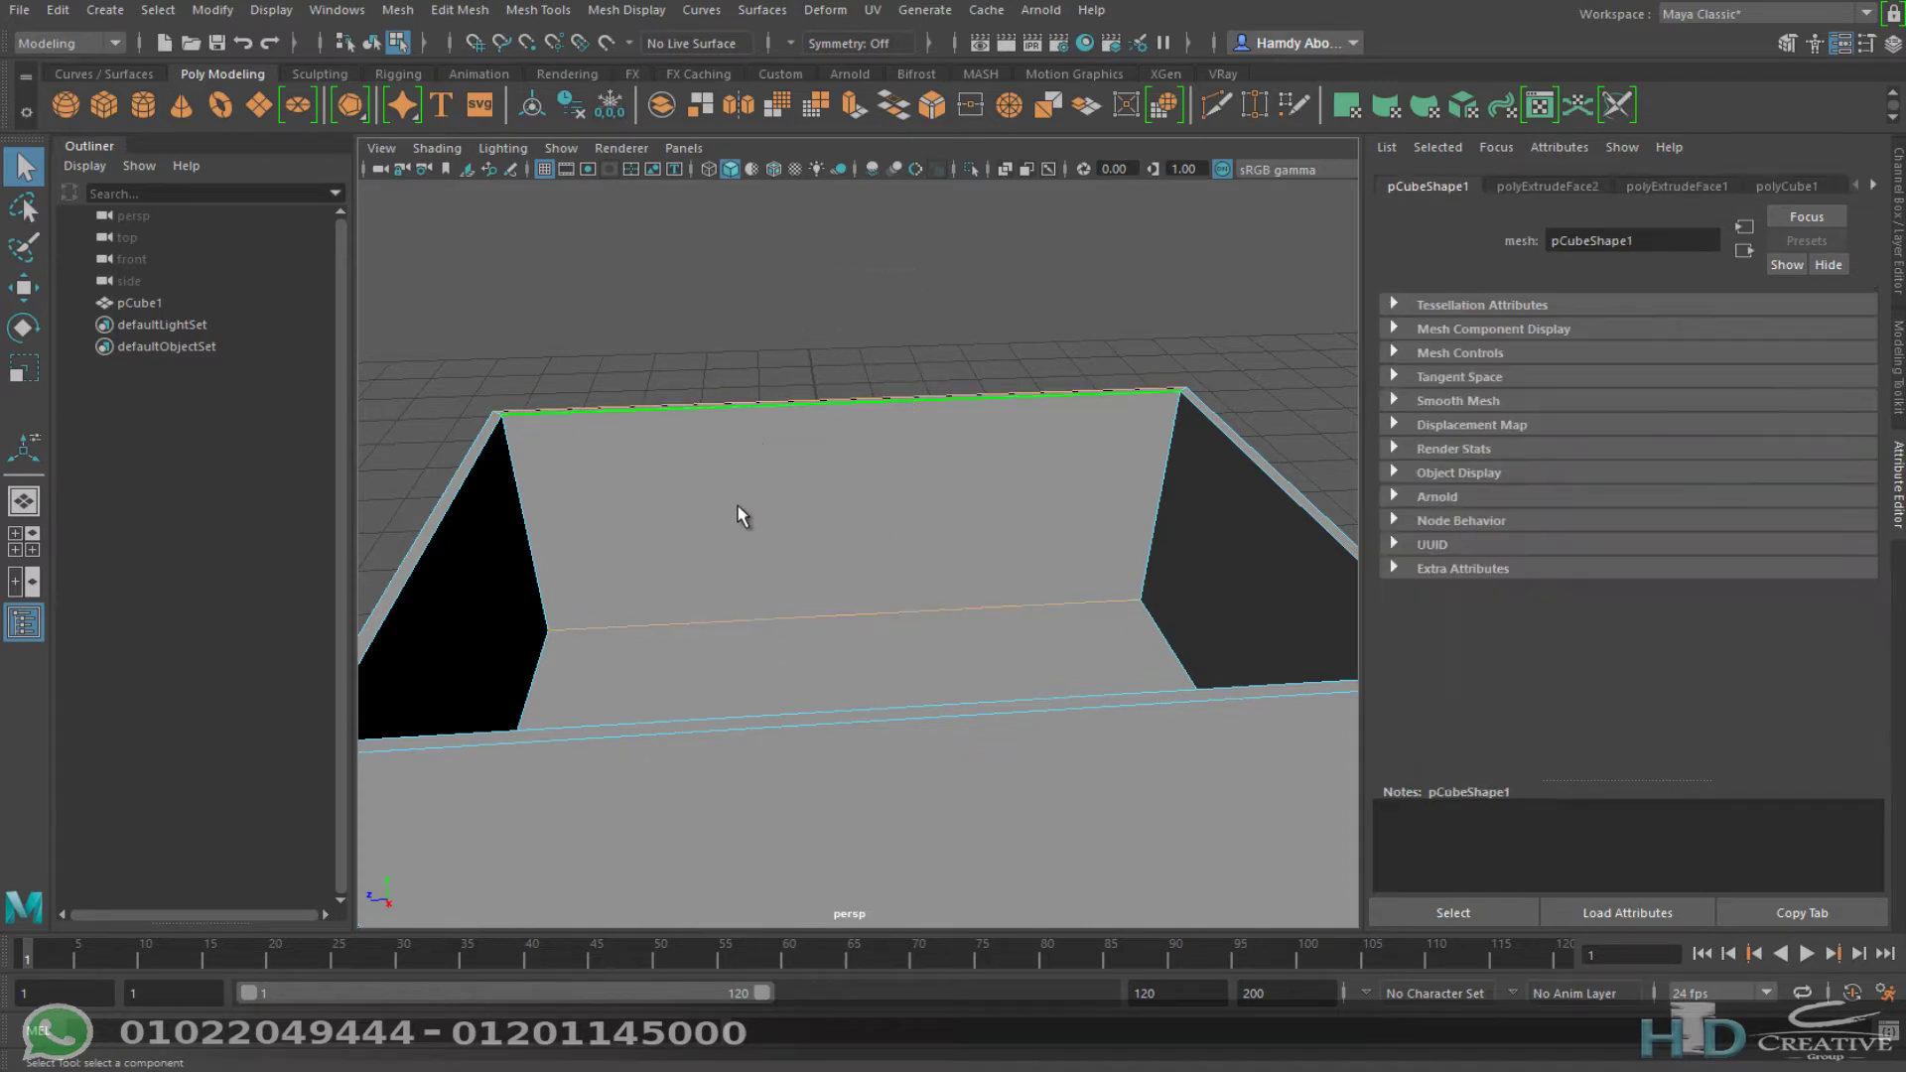
{"action": "mouse_move", "coordinate": [737, 515]}
{"action": "left_mouse_down", "text": "alt"}
{"action": "mouse_move", "coordinate": [1089, 600]}
{"action": "mouse_move", "coordinate": [753, 600]}
{"action": "mouse_move", "coordinate": [752, 580]}
{"action": "mouse_move", "coordinate": [841, 616]}
{"action": "mouse_move", "coordinate": [918, 608]}
{"action": "left_mouse_up", "text": "alt"}
{"action": "left_click_drag", "start_coordinate": [915, 316], "coordinate": [837, 730]}
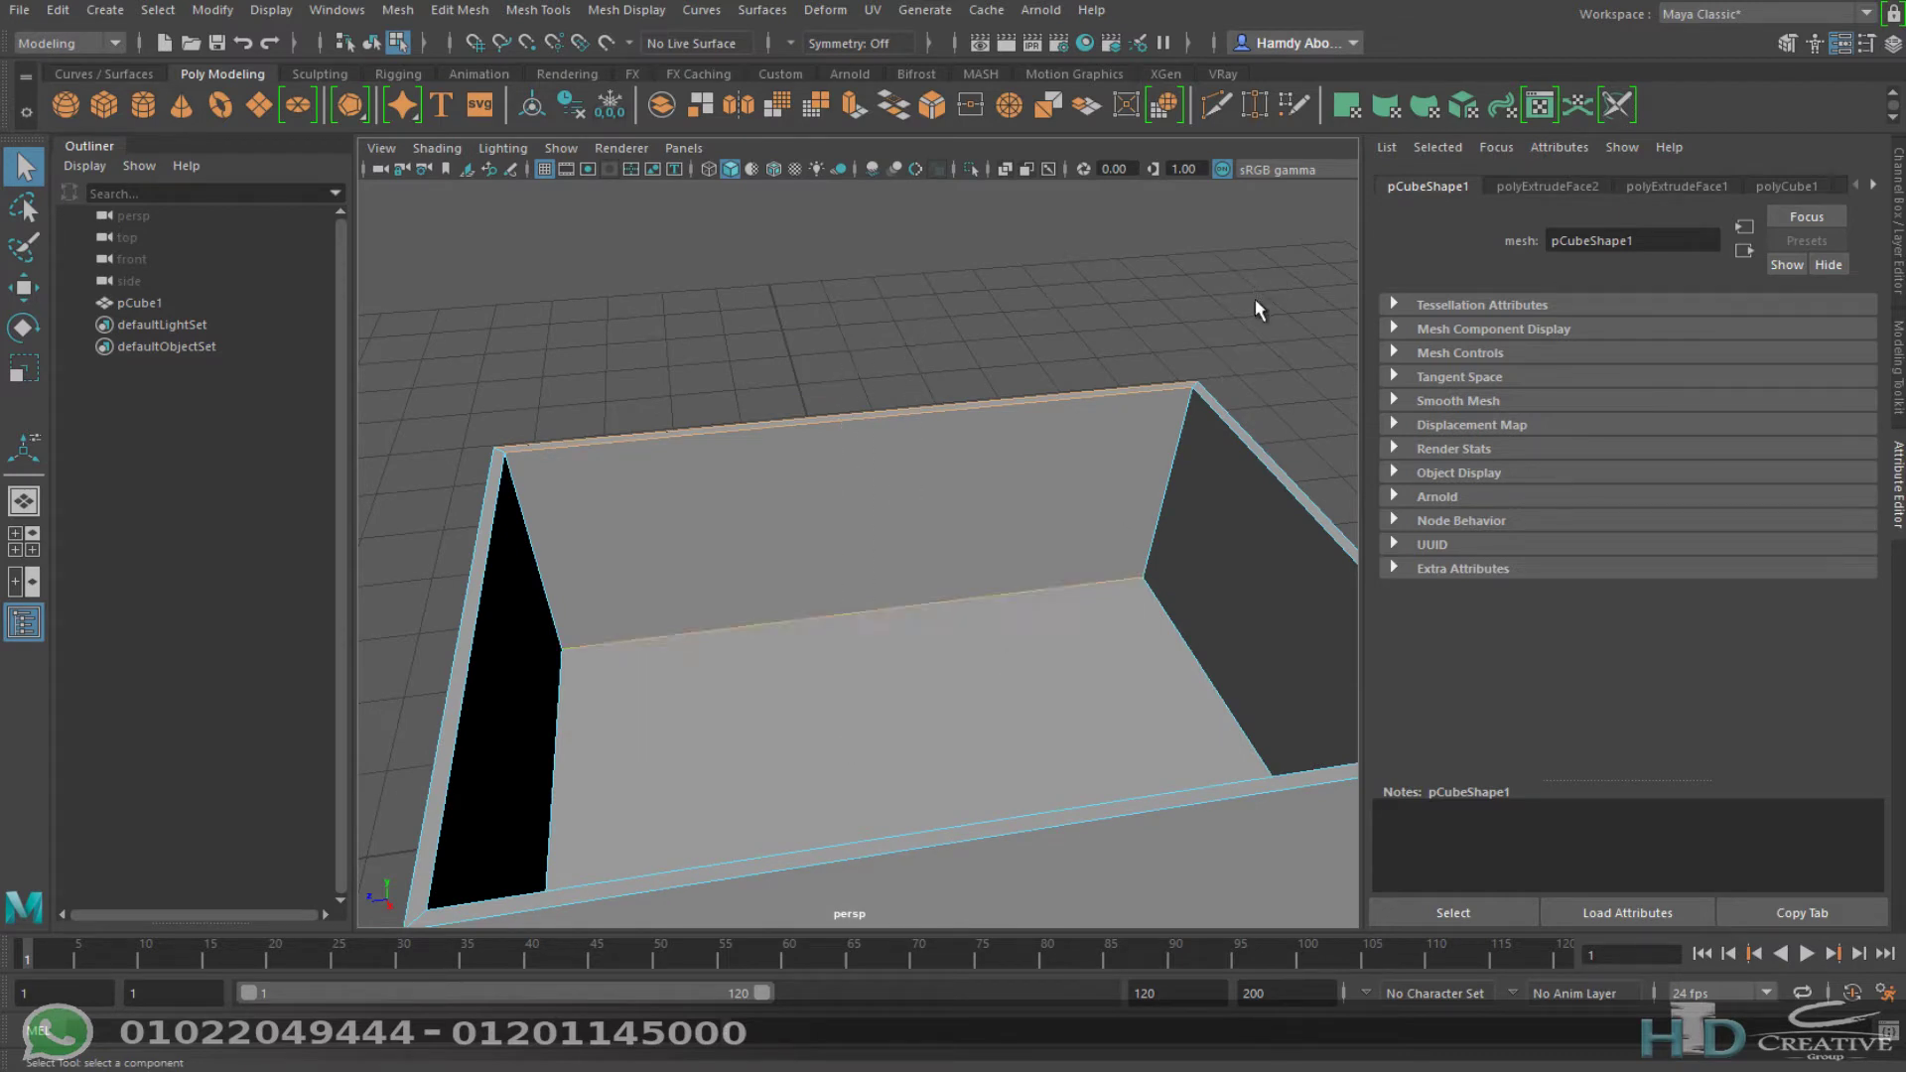
Step: Connect the selected edges to split the back wall with four vertical edges
{"action": "left_click", "coordinate": [1789, 44]}
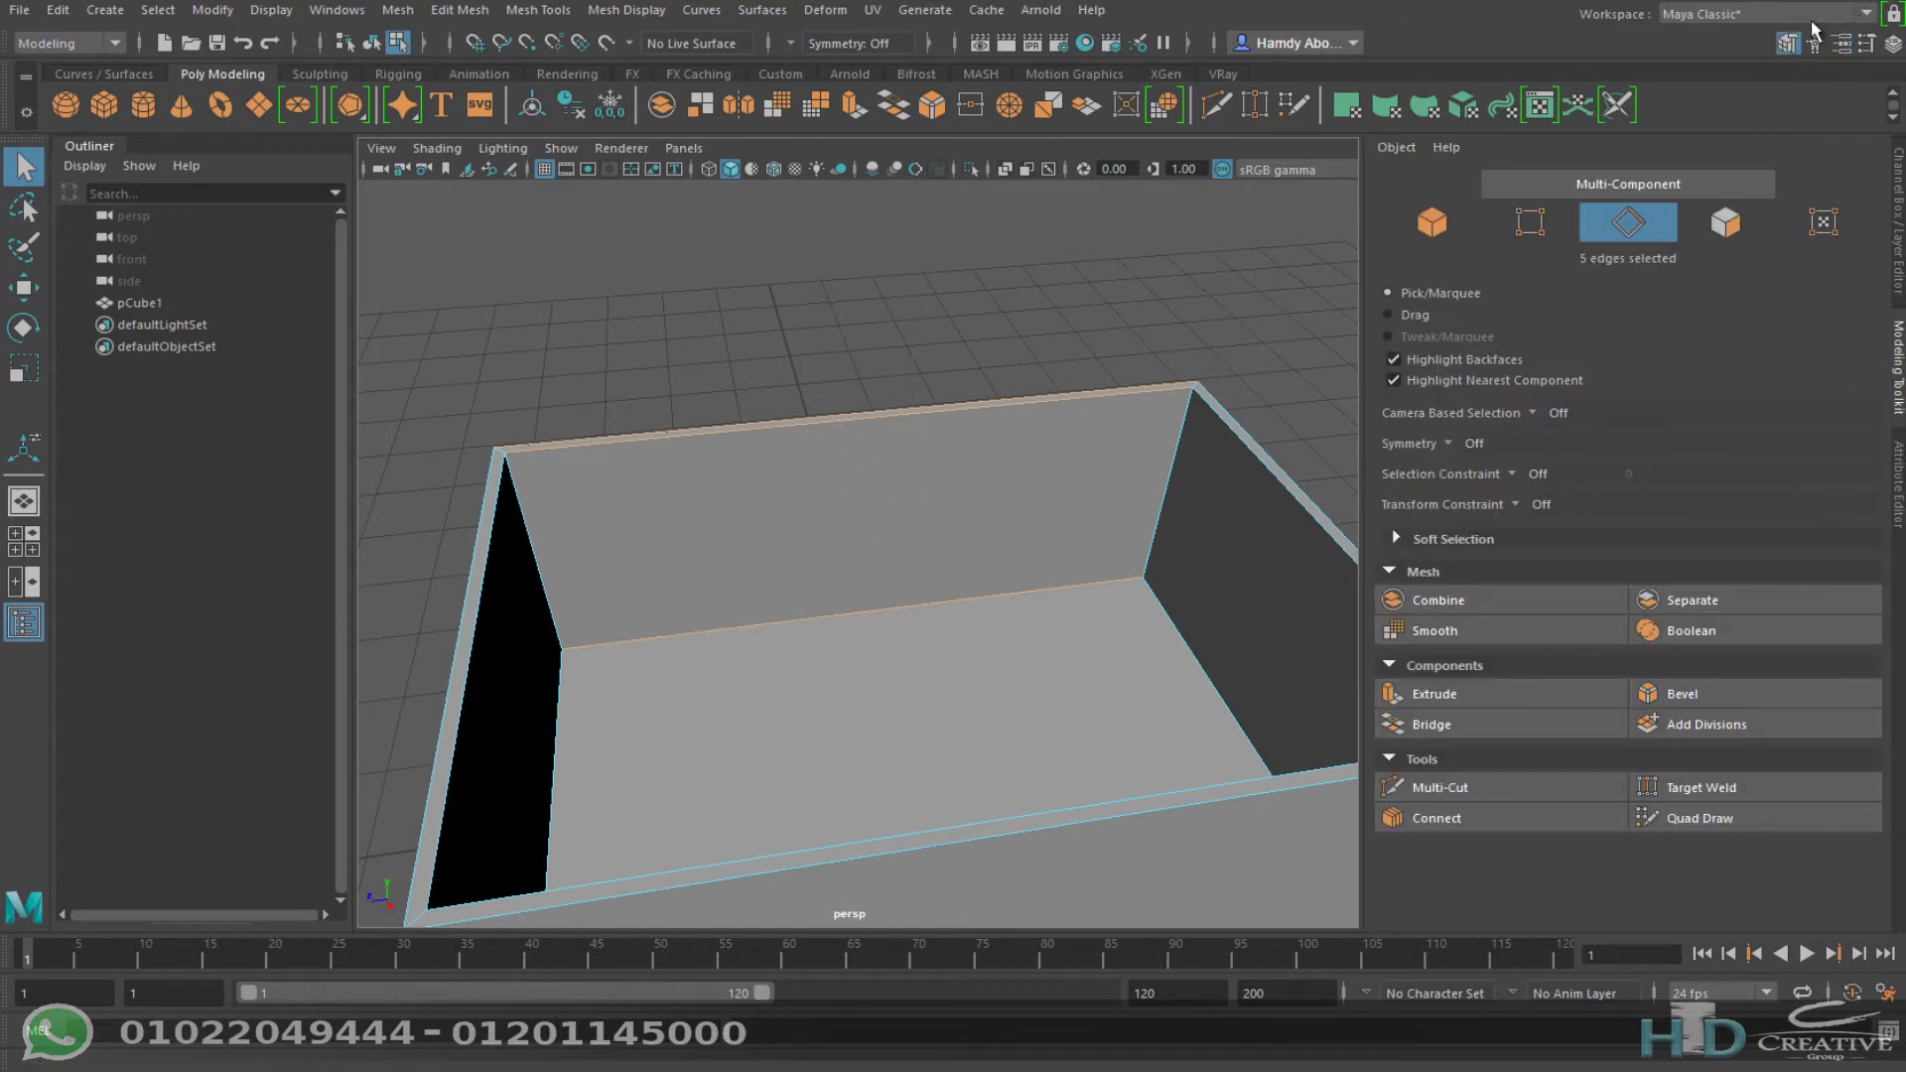
{"action": "left_click", "coordinate": [1446, 812]}
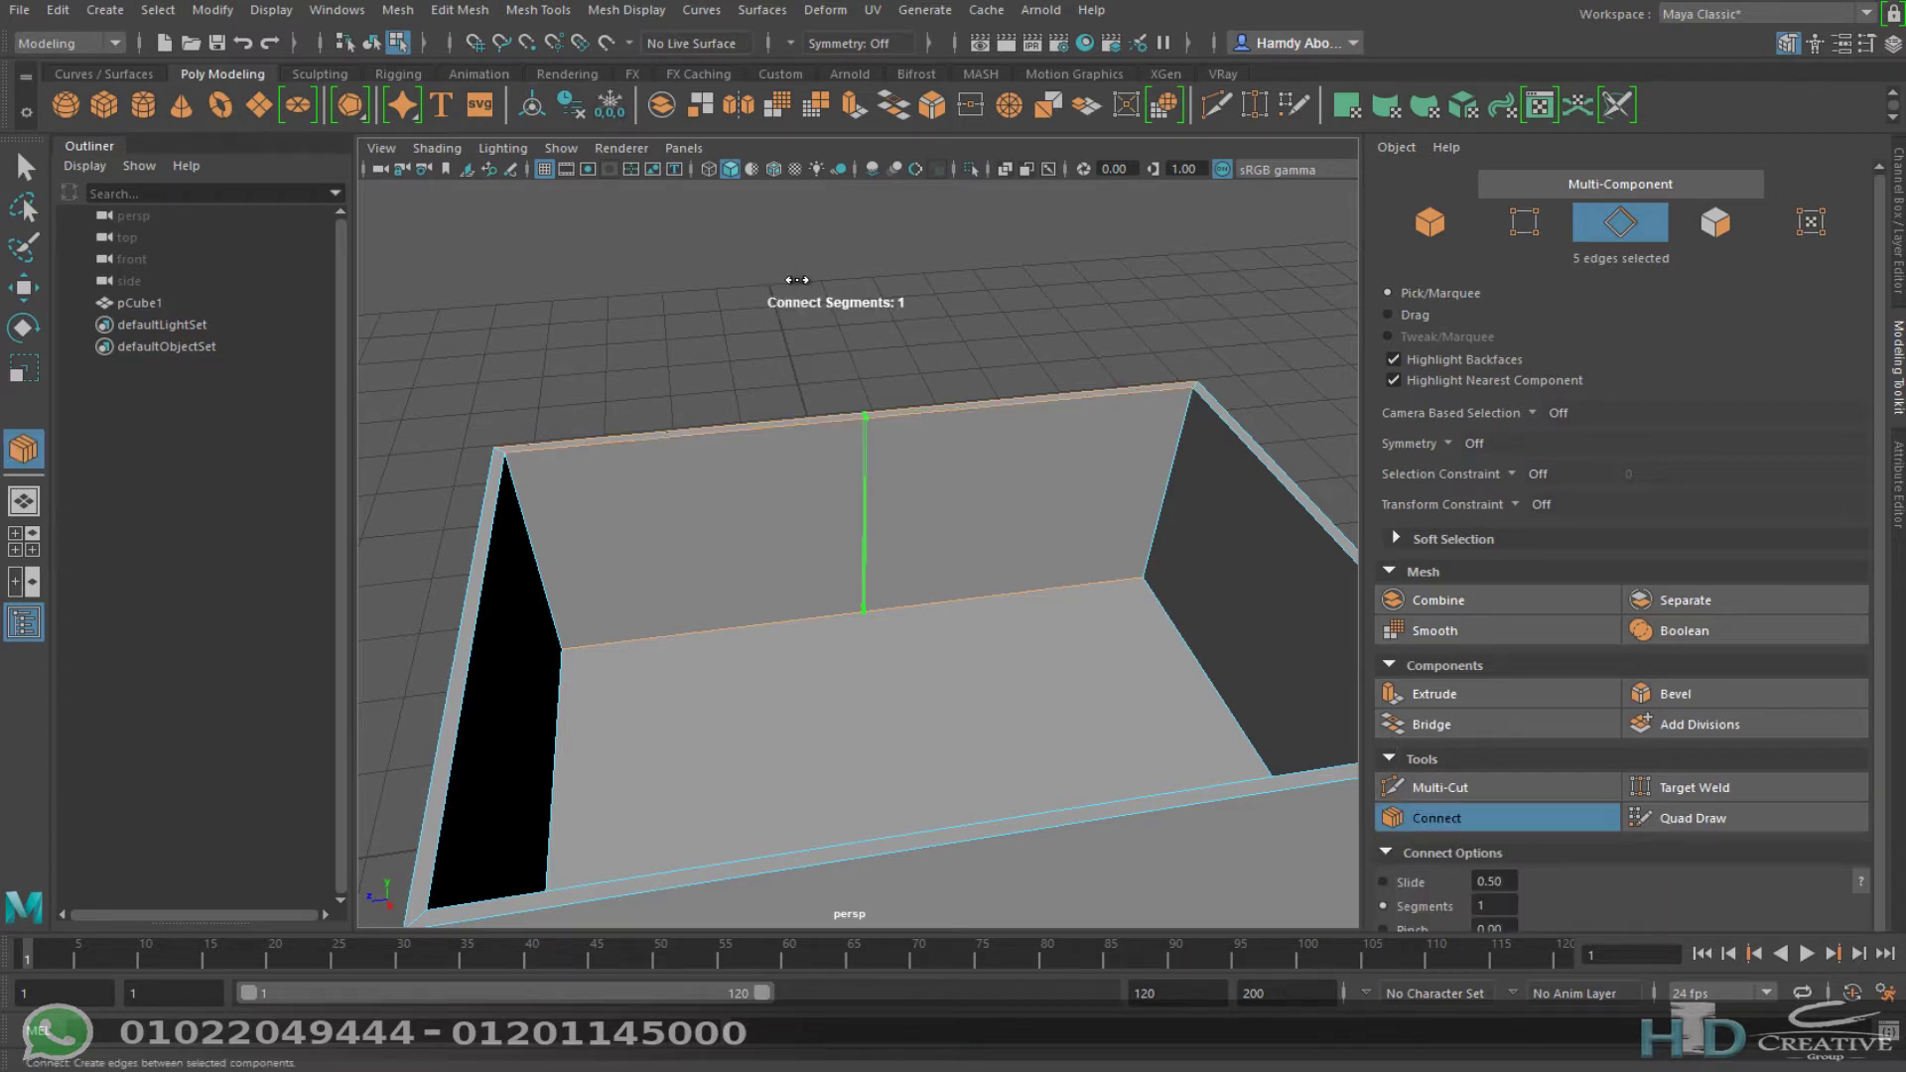
{"action": "left_click_drag", "start_coordinate": [797, 280], "coordinate": [851, 268]}
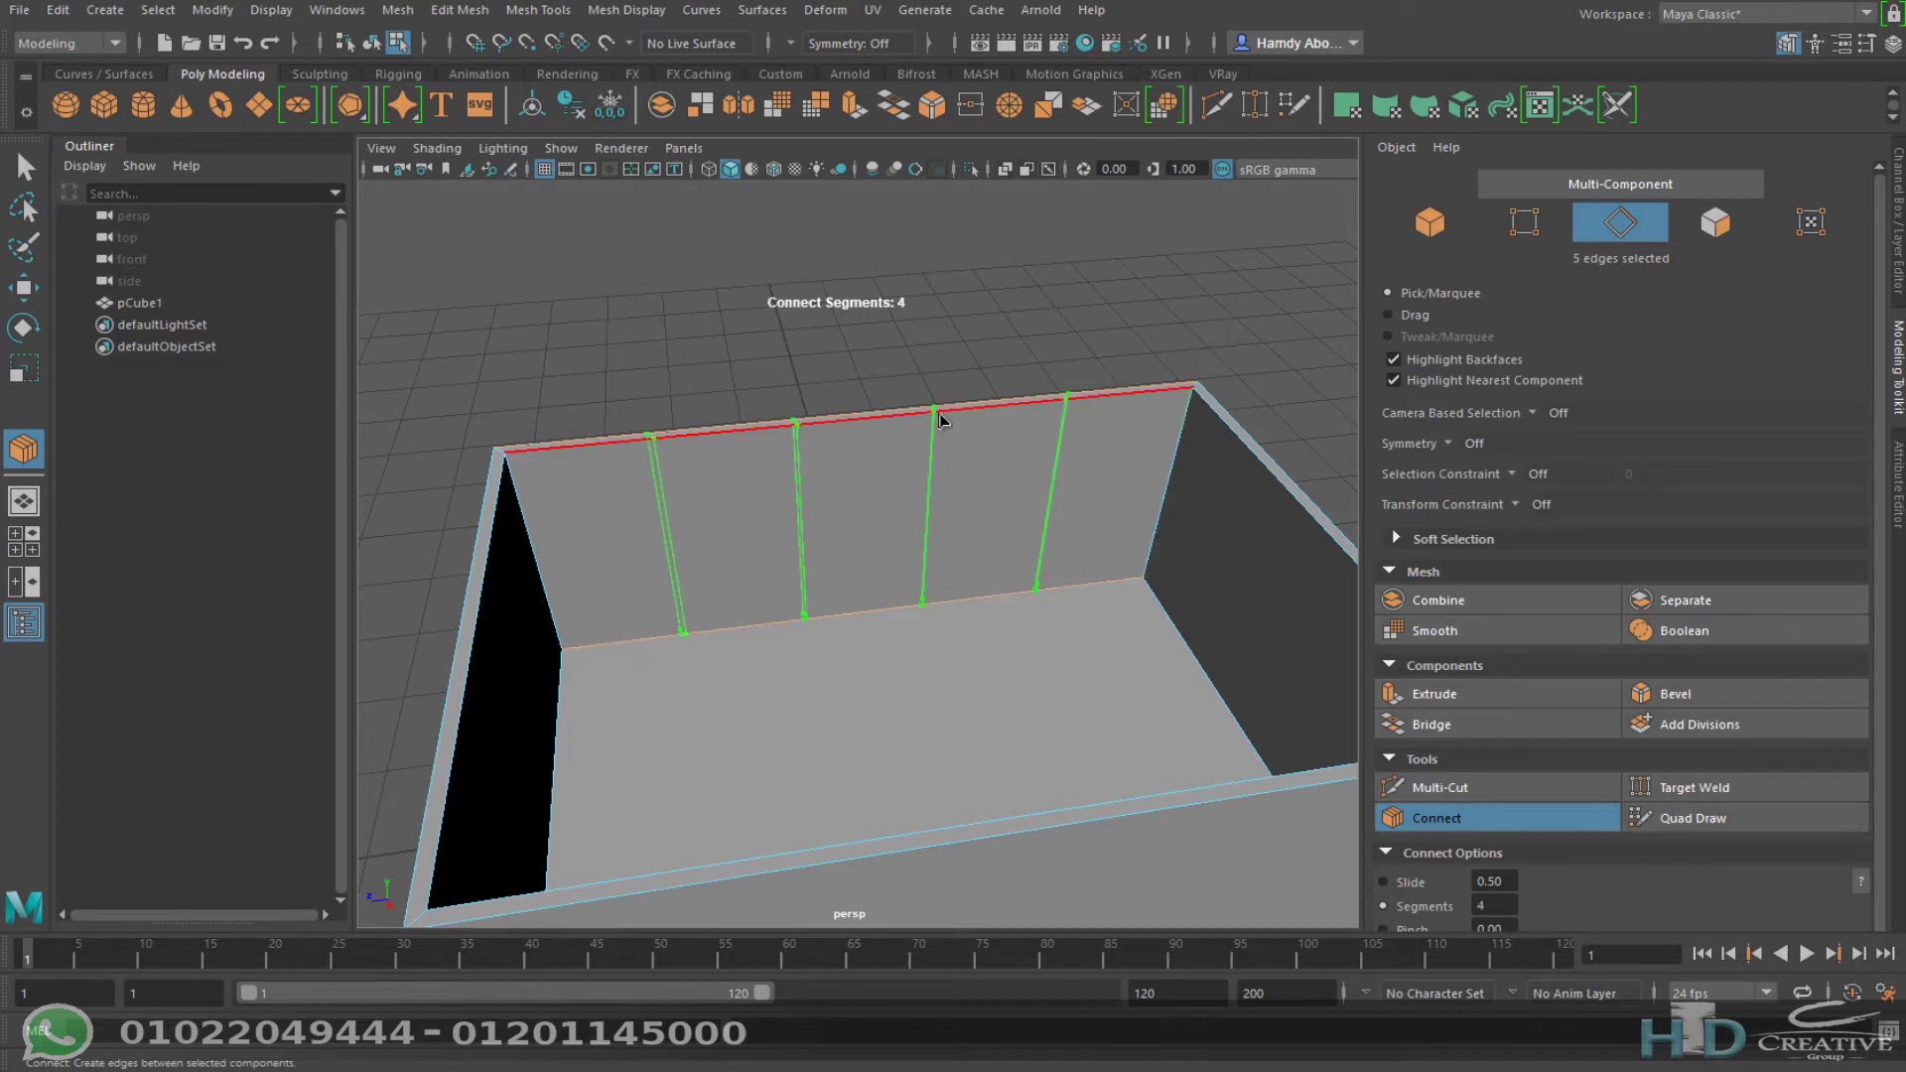
{"action": "key", "text": "q"}
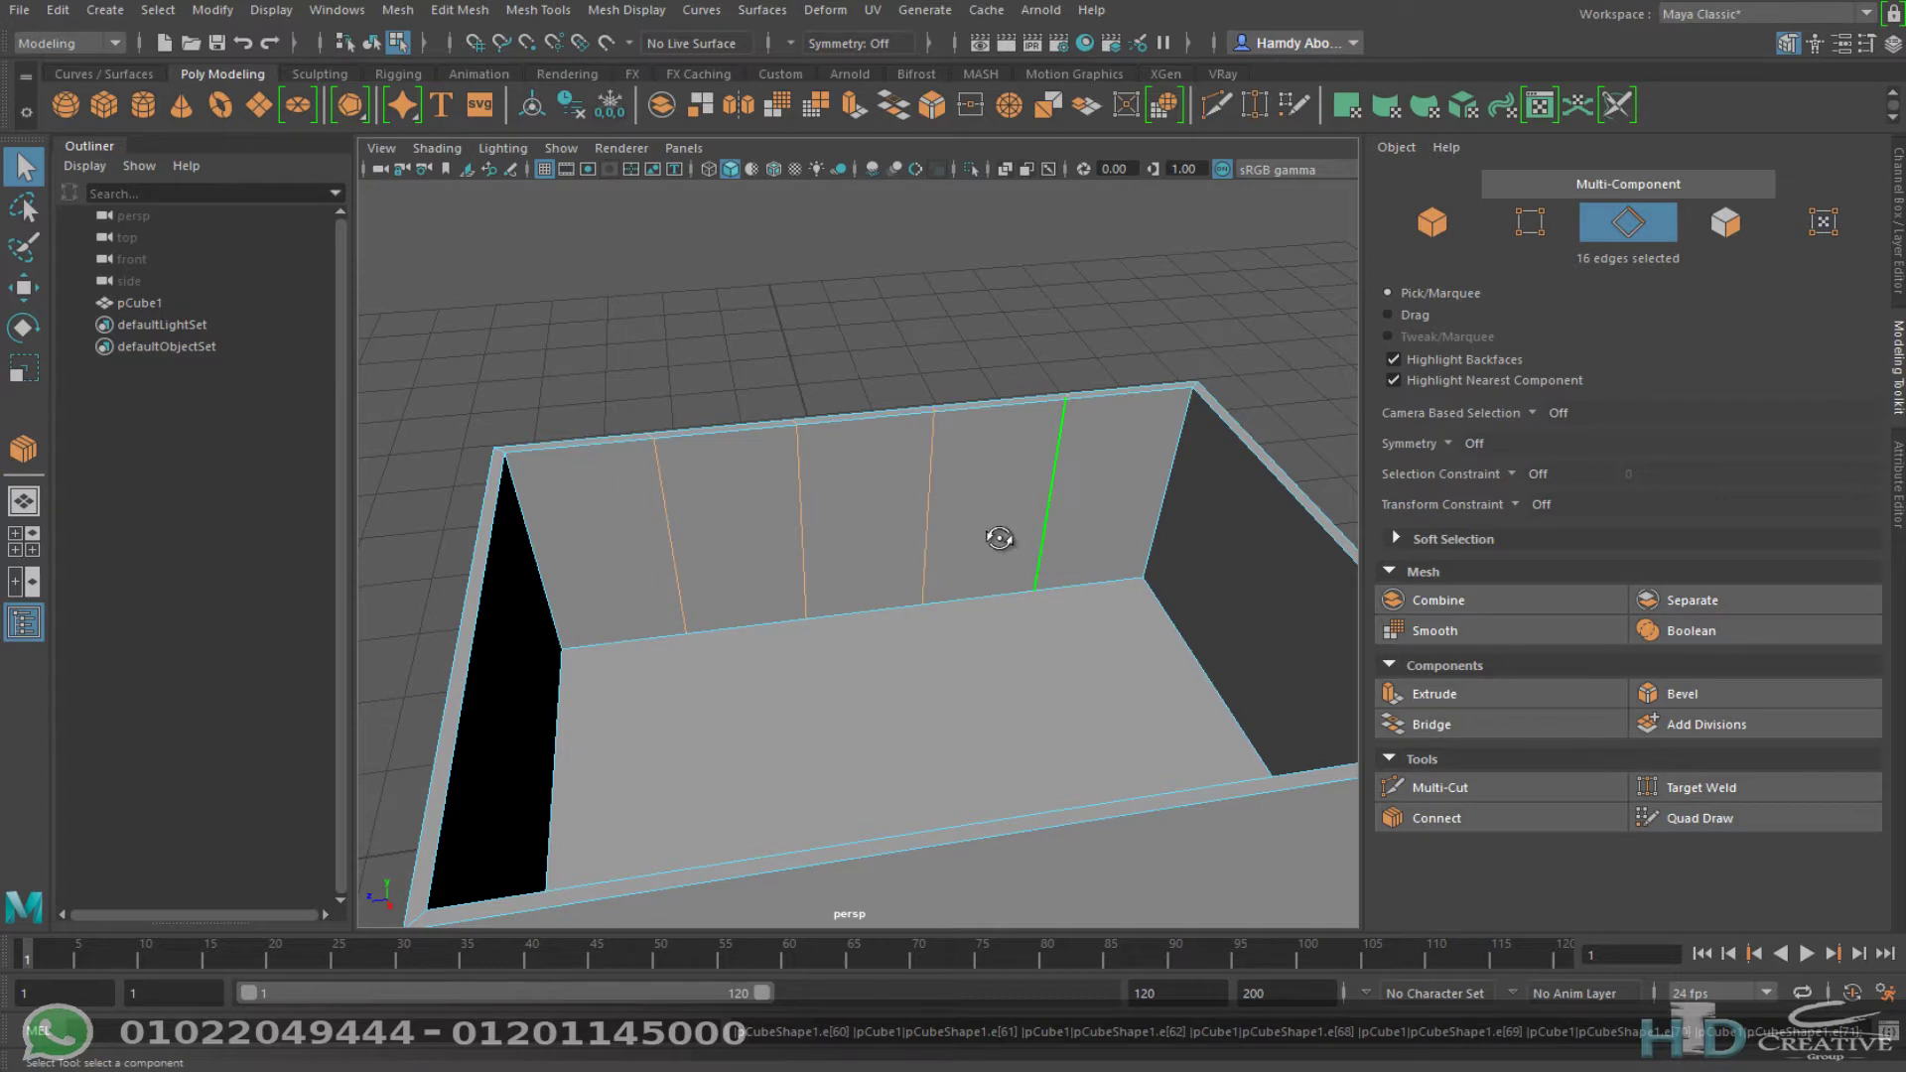
Step: Try extruding the selected edges, undo it, and select the back wall's vertical edges
{"action": "left_click_drag", "start_coordinate": [998, 538], "coordinate": [1008, 544], "text": "alt"}
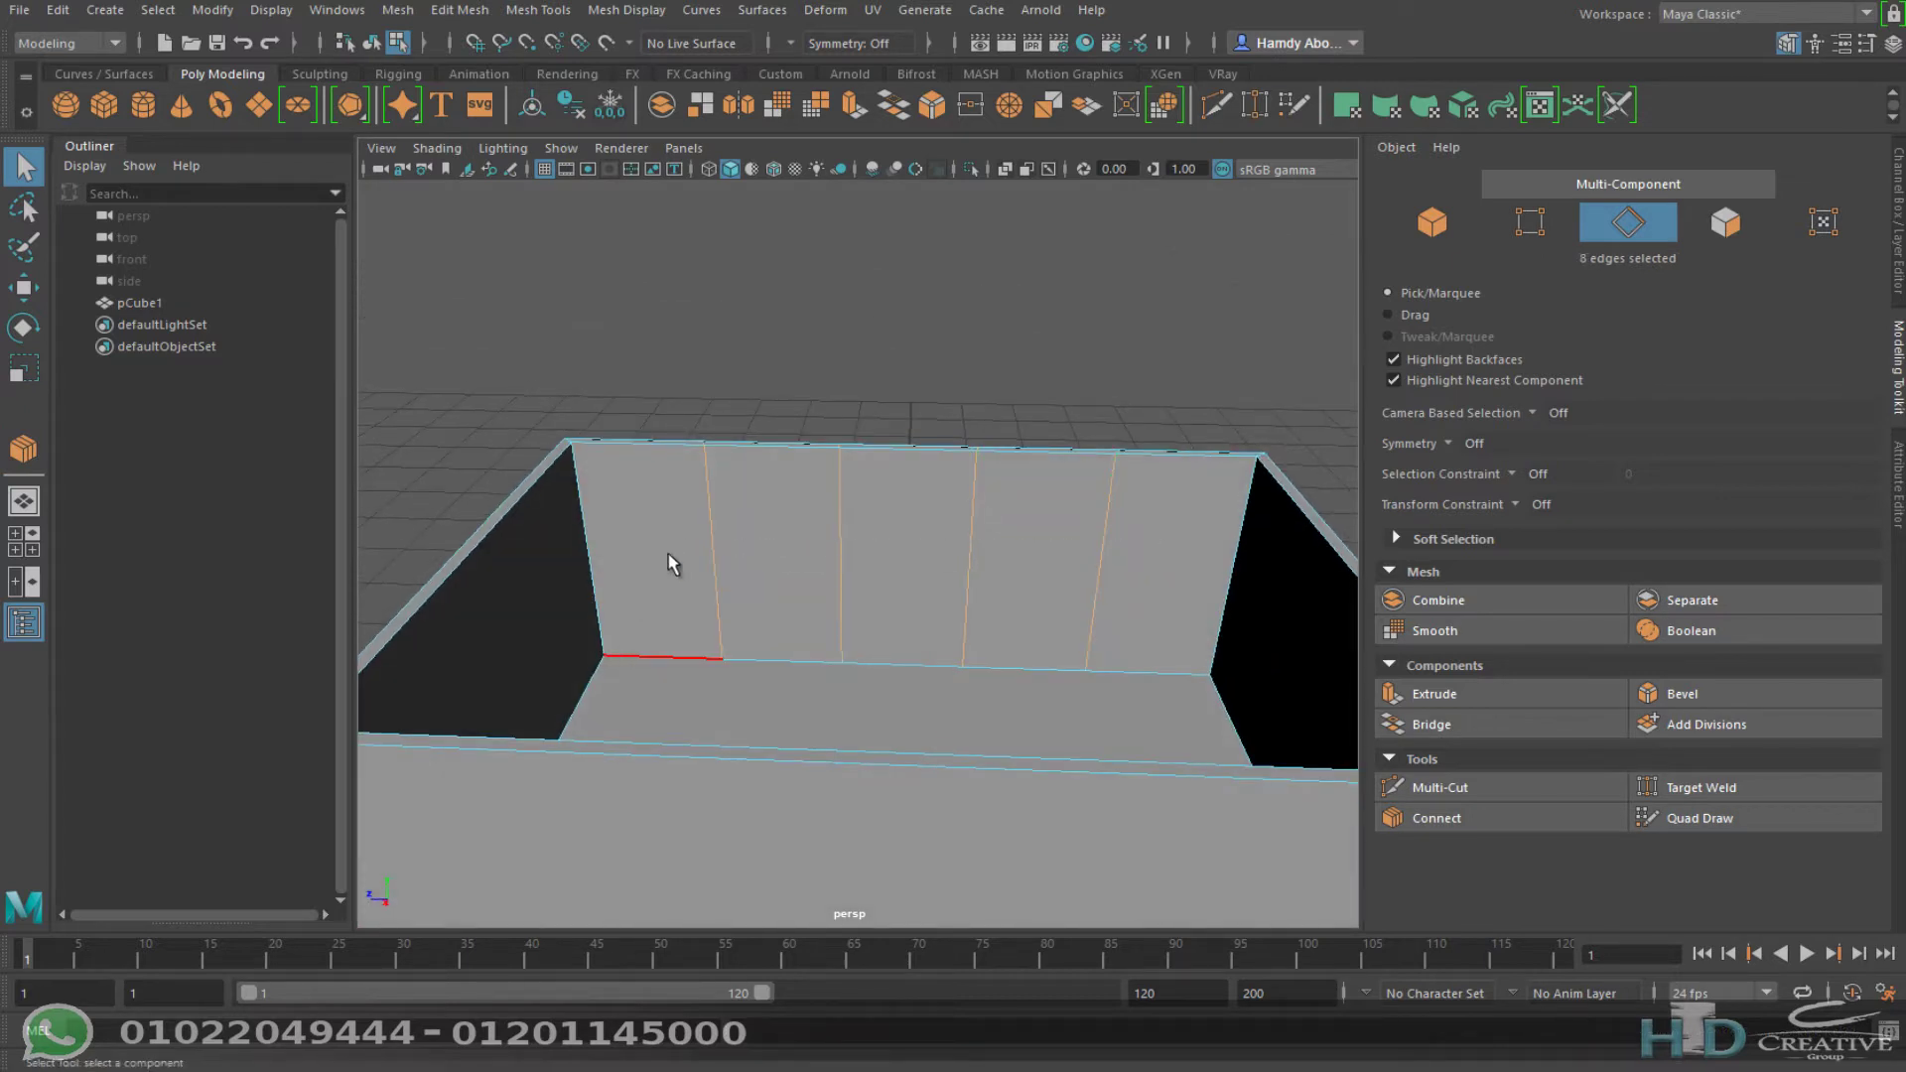
{"action": "left_click_drag", "start_coordinate": [668, 557], "coordinate": [913, 507], "text": "alt"}
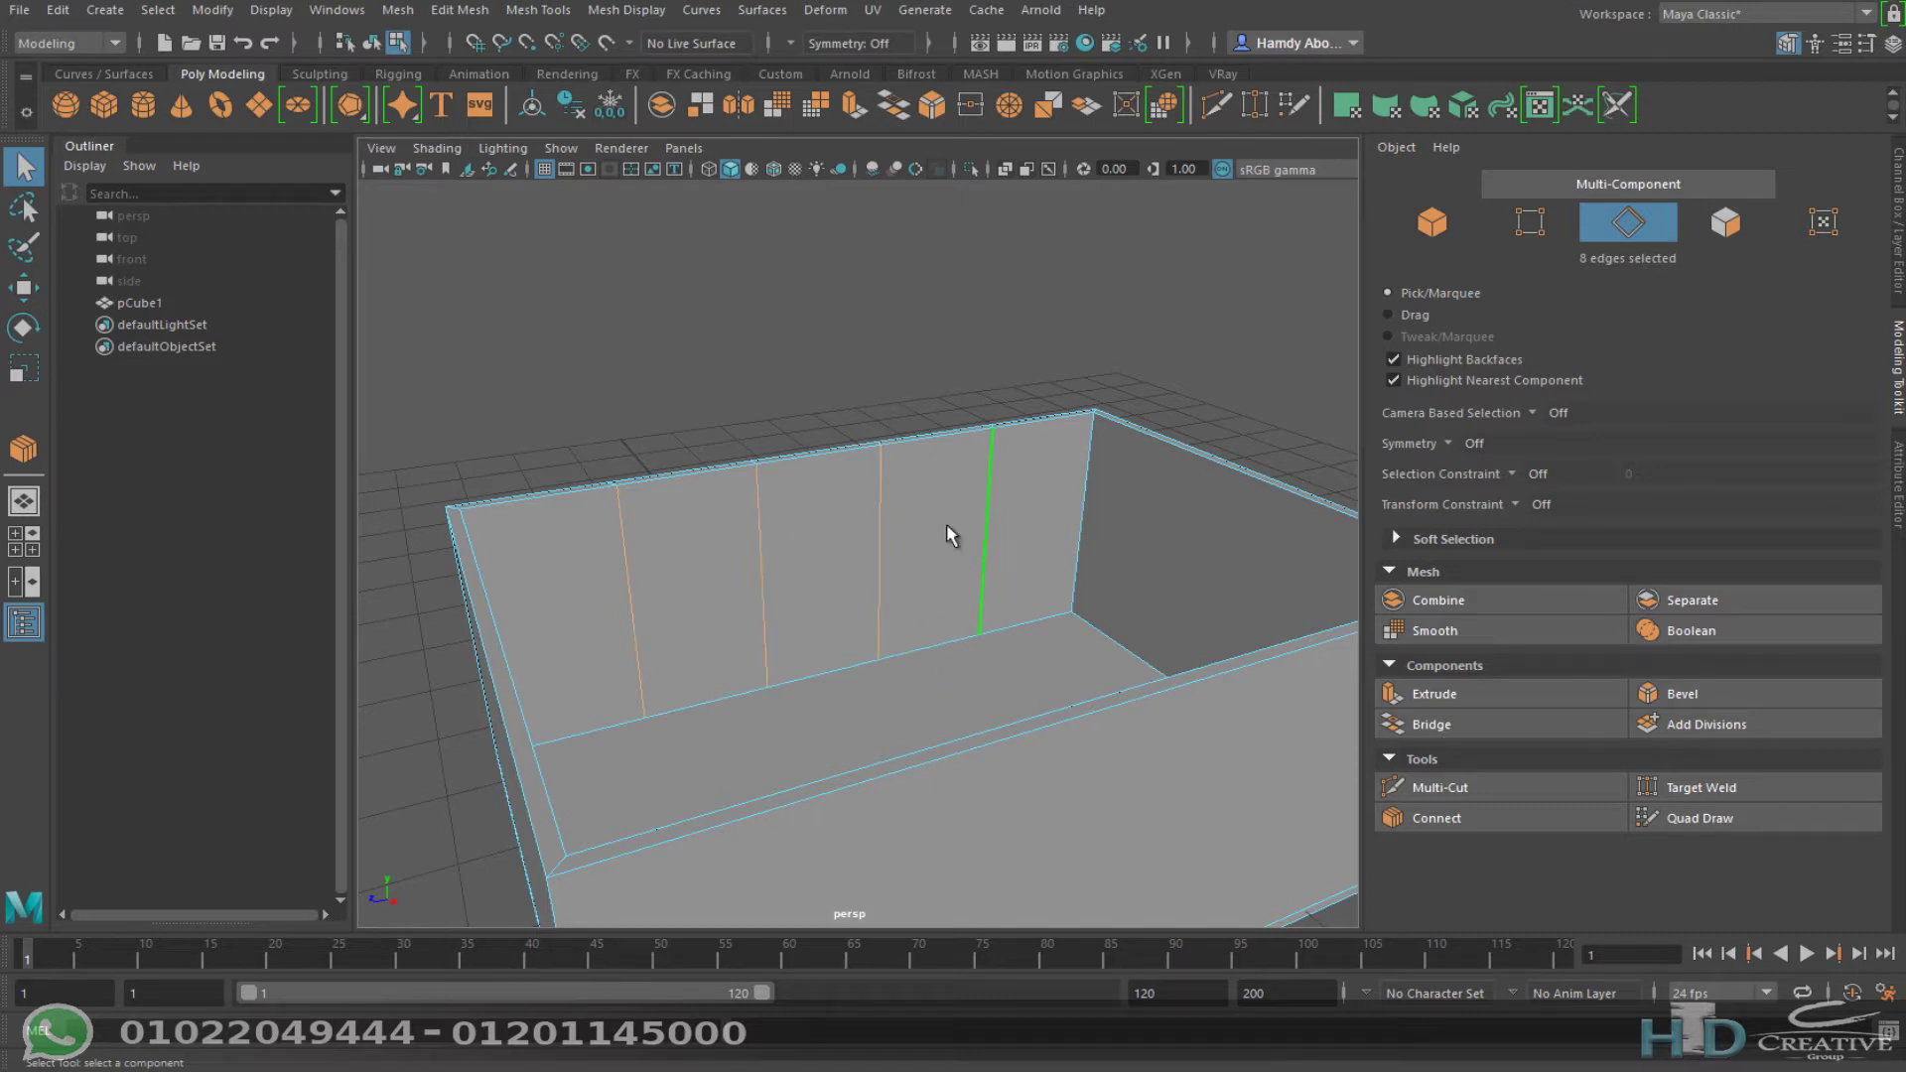
{"action": "key", "text": "ctrl+e"}
{"action": "key", "text": "ctrl+z"}
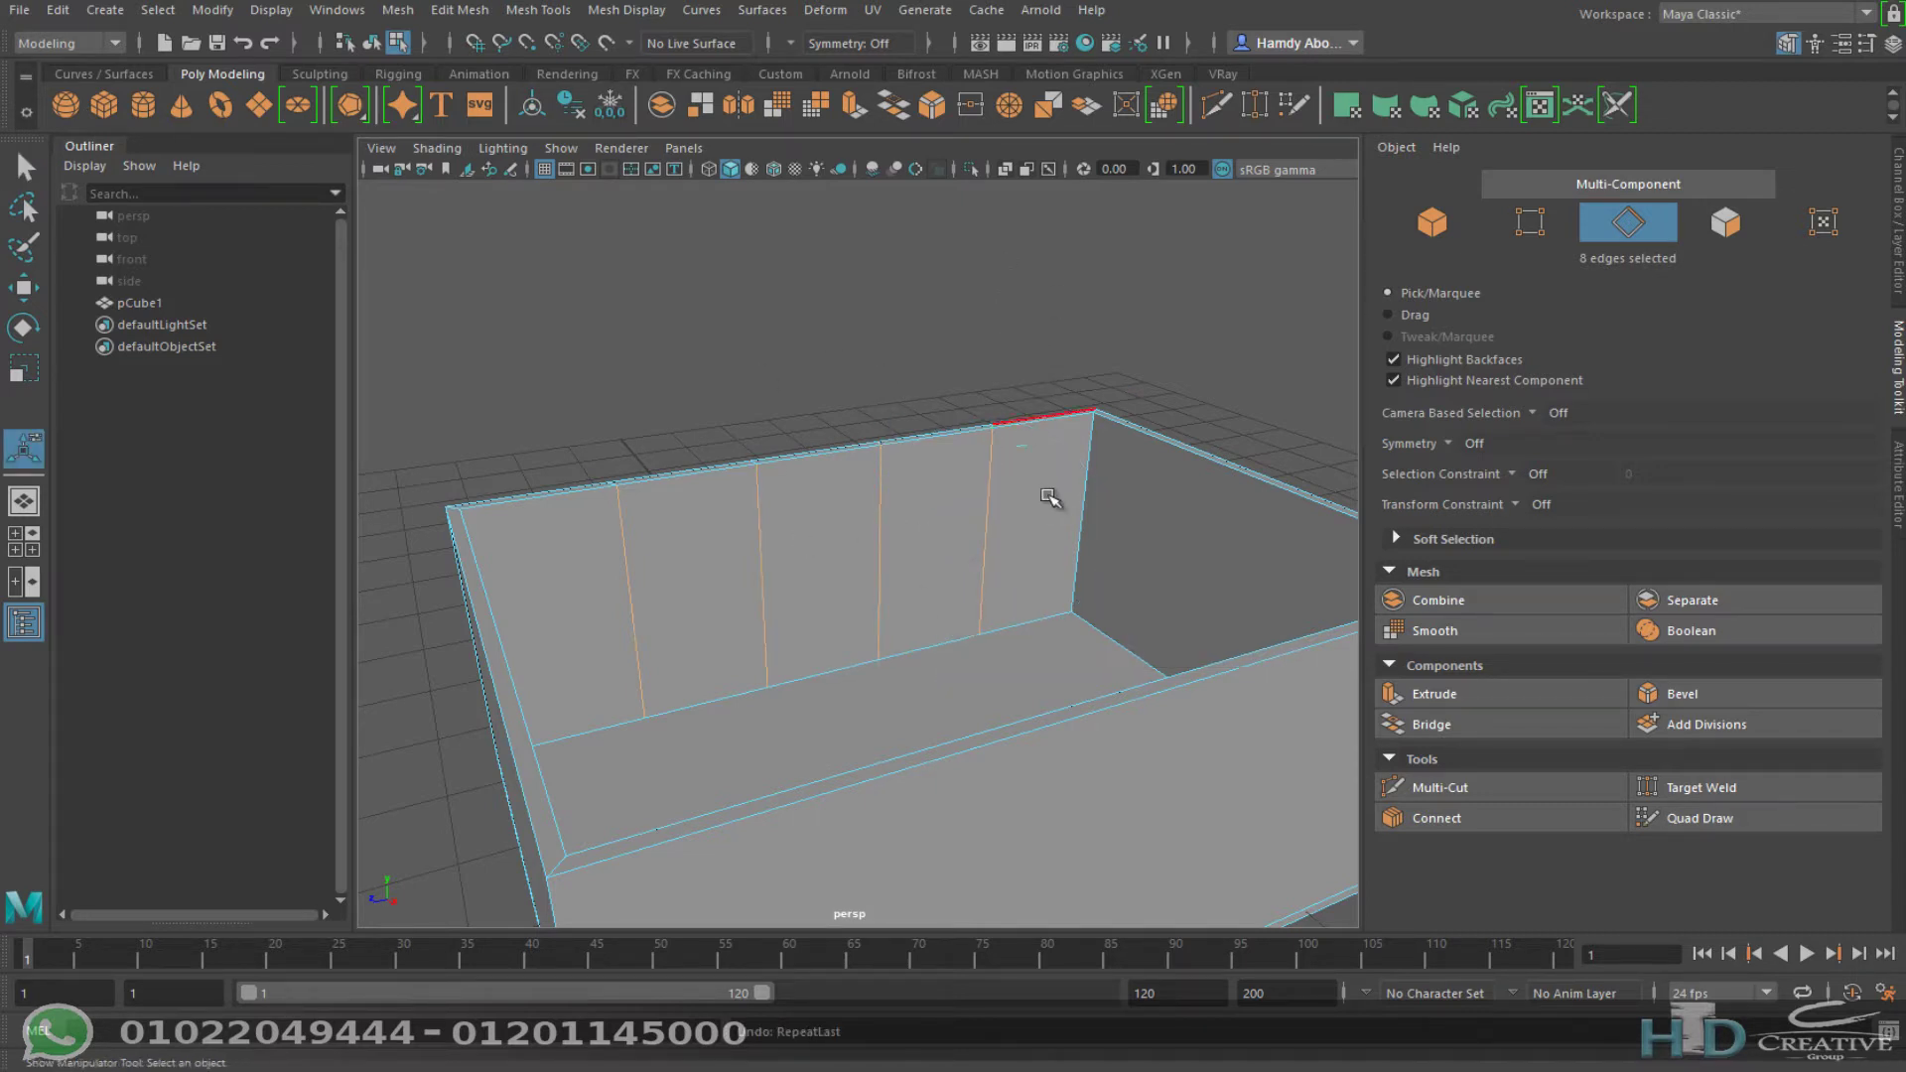
{"action": "left_click_drag", "start_coordinate": [1018, 511], "coordinate": [586, 621]}
Step: Connect the vertical edges with Segments 2 to add two horizontal edge rows
{"action": "left_click", "coordinate": [1525, 825]}
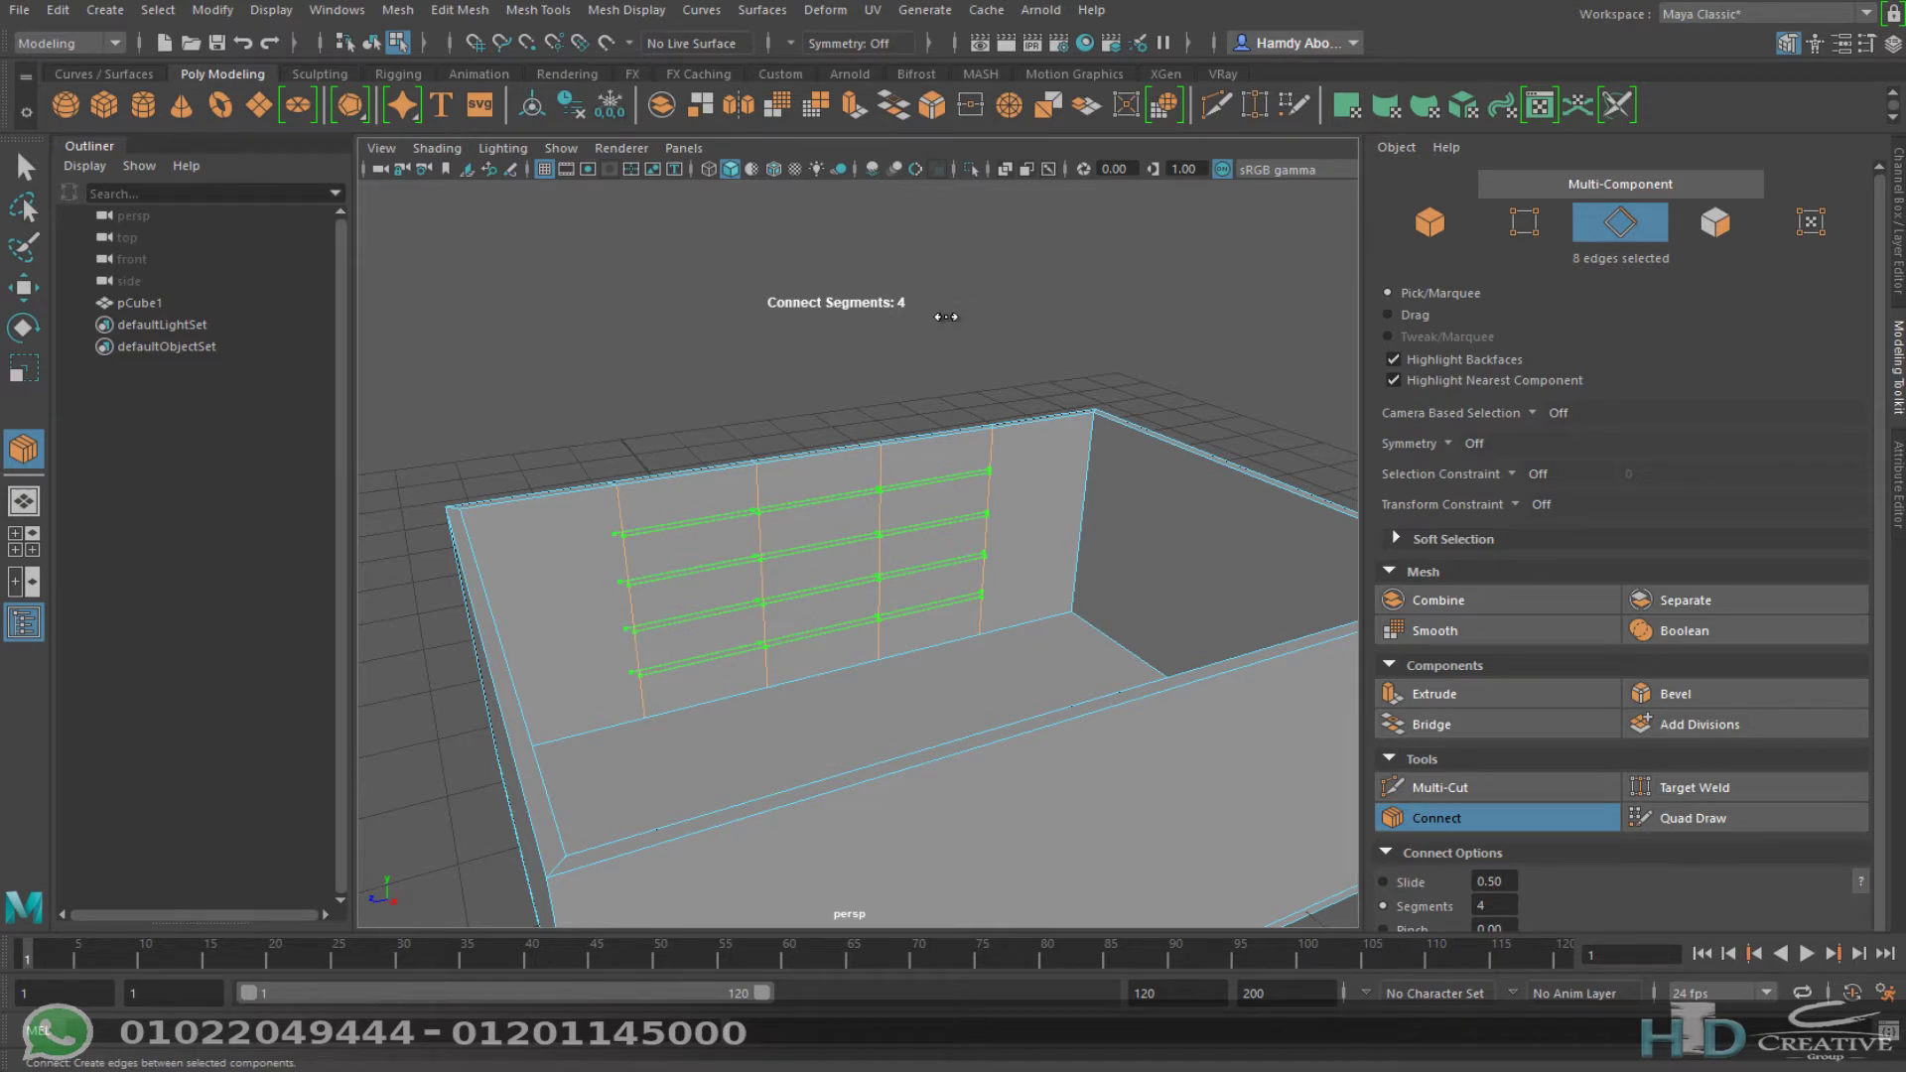
{"action": "middle_click_drag", "start_coordinate": [946, 316], "coordinate": [859, 316]}
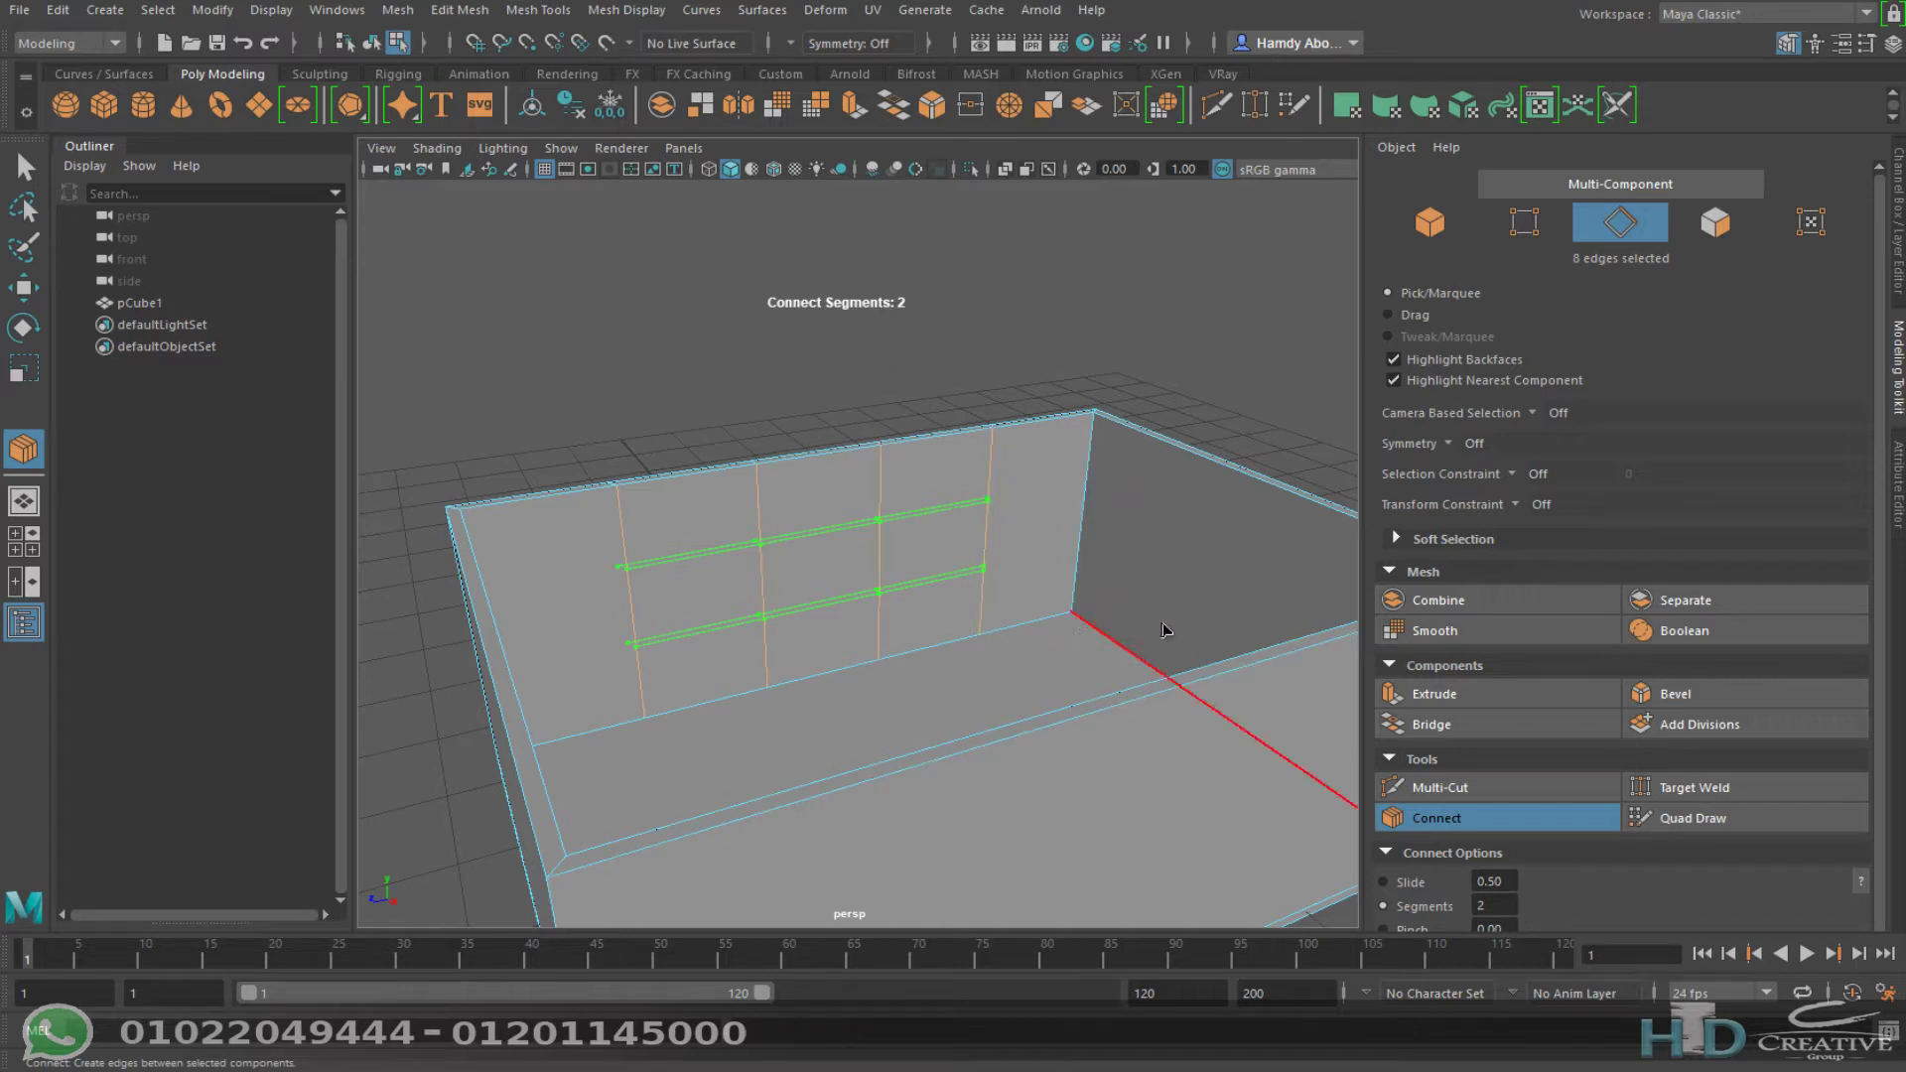
{"action": "scroll", "coordinate": [1557, 811], "scroll_direction": "down", "scroll_amount": 1}
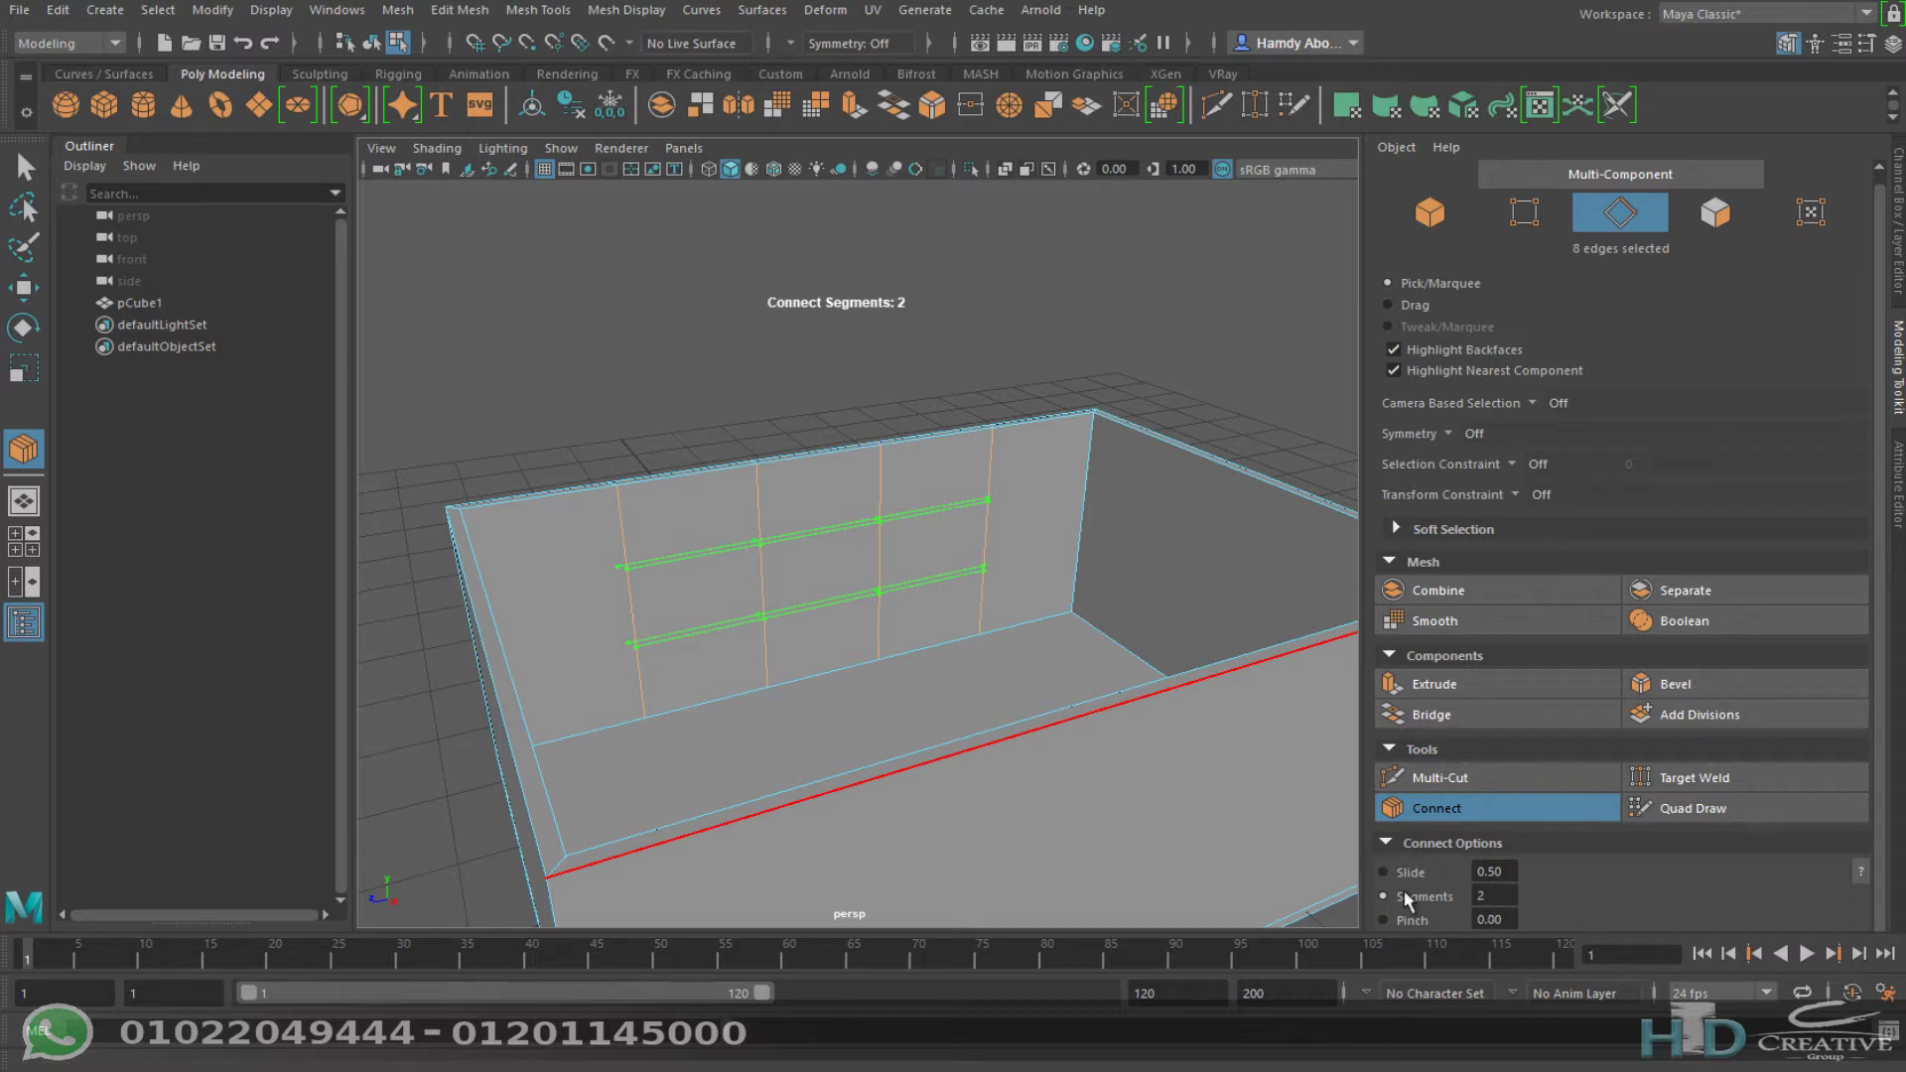
{"action": "key", "text": "q"}
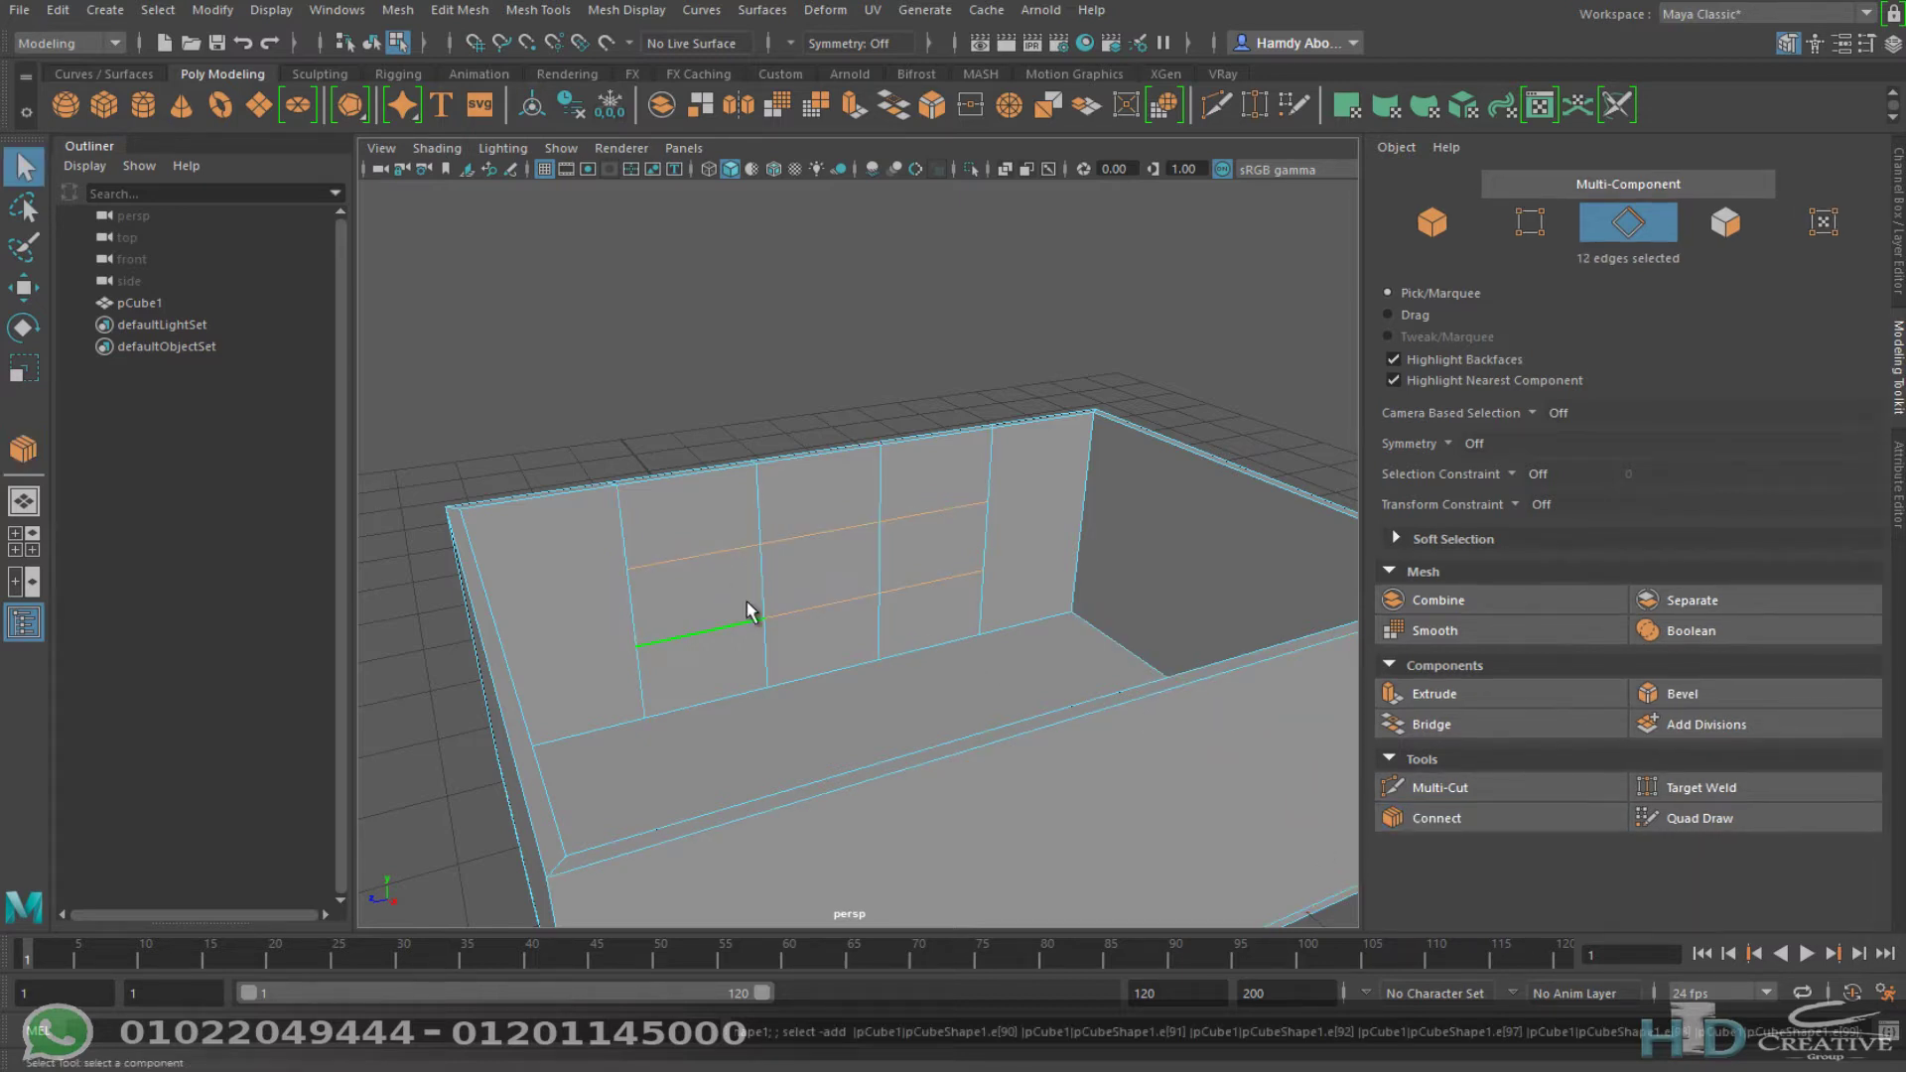
{"action": "left_click_drag", "start_coordinate": [809, 442], "coordinate": [917, 370], "text": "alt"}
{"action": "mouse_move", "coordinate": [962, 338]}
{"action": "right_mouse_down"}
{"action": "mouse_move", "coordinate": [861, 309]}
{"action": "mouse_move", "coordinate": [961, 398]}
{"action": "right_mouse_up"}
Step: Bridge an inner and outer wall panel face to cut the first window opening
{"action": "left_click", "coordinate": [849, 591]}
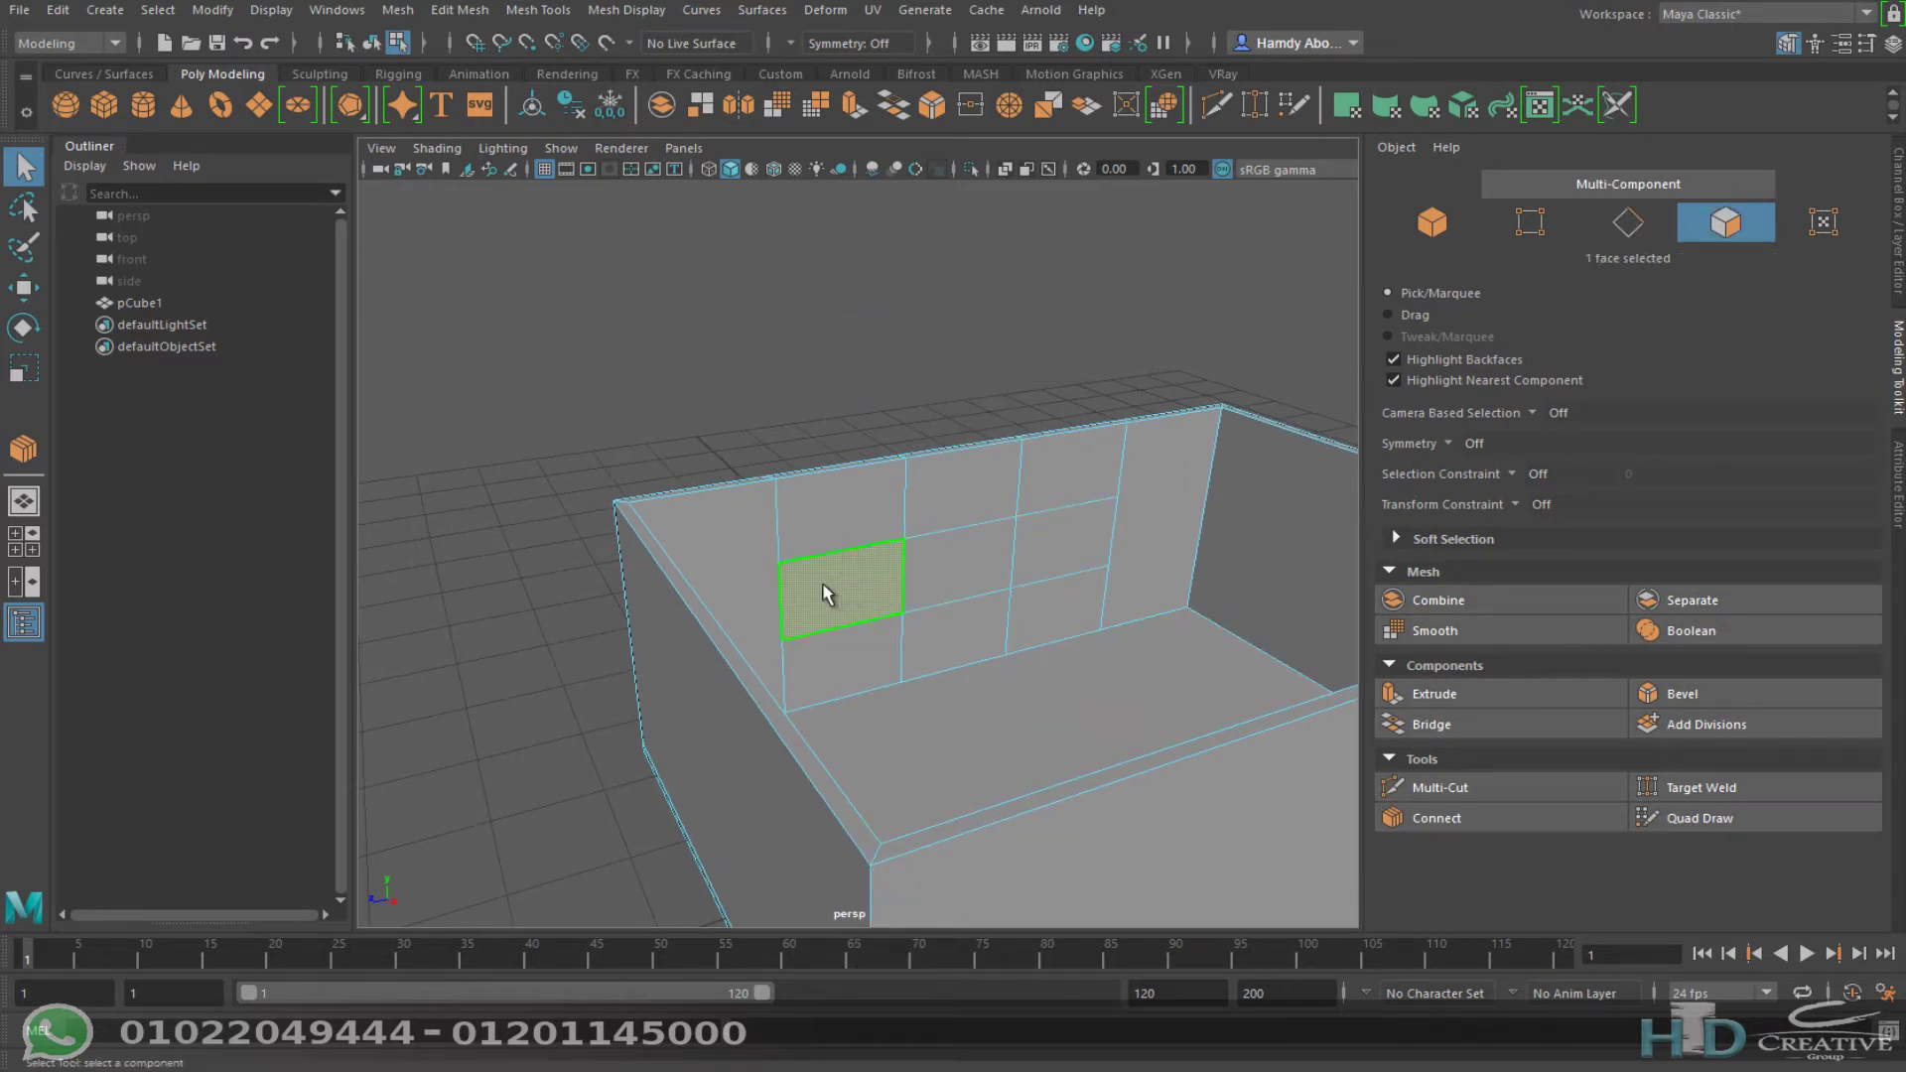
{"action": "mouse_move", "coordinate": [849, 591]}
{"action": "left_mouse_down", "text": "alt"}
{"action": "mouse_move", "coordinate": [863, 728]}
{"action": "mouse_move", "coordinate": [923, 446]}
{"action": "left_mouse_up", "text": "alt"}
{"action": "left_click", "coordinate": [864, 728], "text": "shift"}
{"action": "left_click", "coordinate": [1419, 725]}
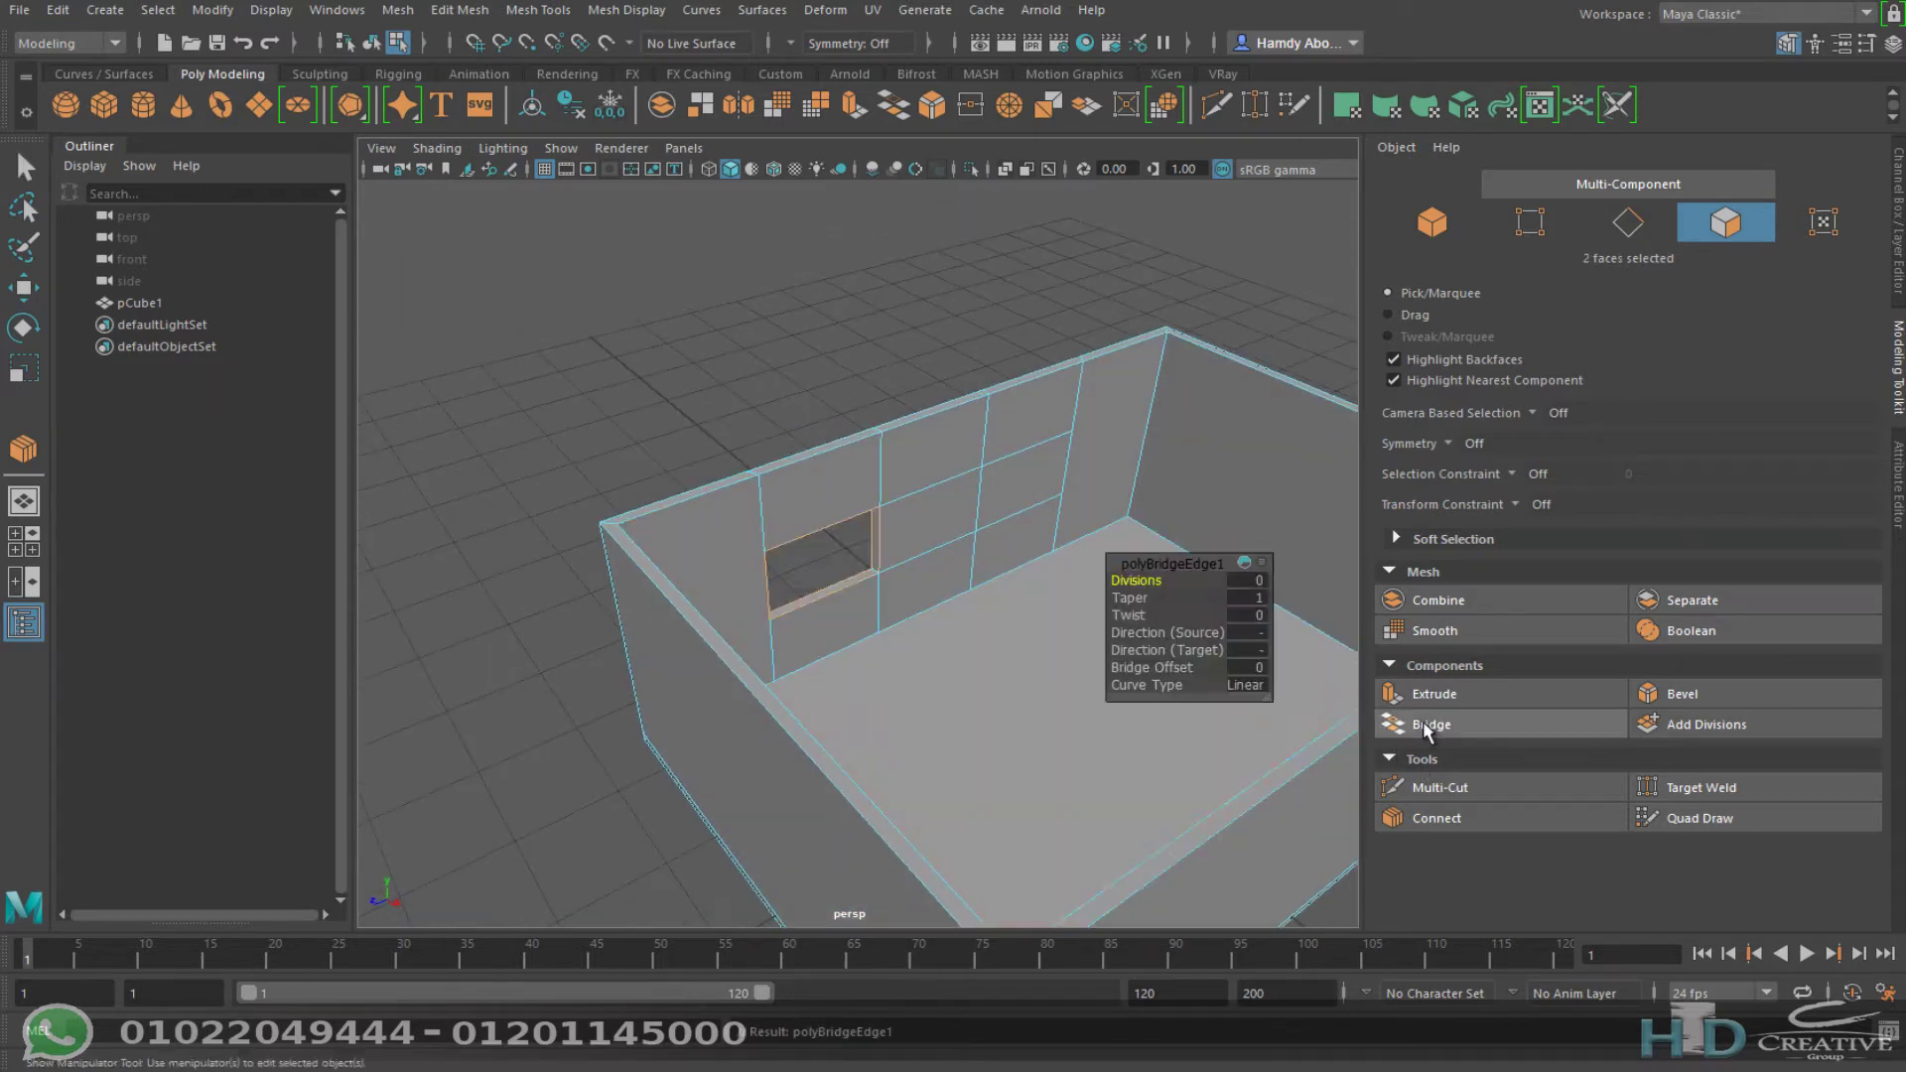
{"action": "mouse_move", "coordinate": [893, 645]}
{"action": "left_mouse_down", "text": "alt"}
{"action": "mouse_move", "coordinate": [724, 595]}
{"action": "mouse_move", "coordinate": [209, 581]}
{"action": "mouse_move", "coordinate": [750, 668]}
{"action": "mouse_move", "coordinate": [618, 565]}
{"action": "mouse_move", "coordinate": [775, 536]}
{"action": "mouse_move", "coordinate": [694, 668]}
{"action": "mouse_move", "coordinate": [991, 639]}
{"action": "mouse_move", "coordinate": [957, 514]}
{"action": "left_mouse_up", "text": "alt"}
Step: Bridge a second face pair for another window, then show the four-view layout
{"action": "left_click", "coordinate": [770, 526]}
{"action": "right_click_drag", "start_coordinate": [957, 514], "coordinate": [965, 615], "text": "alt"}
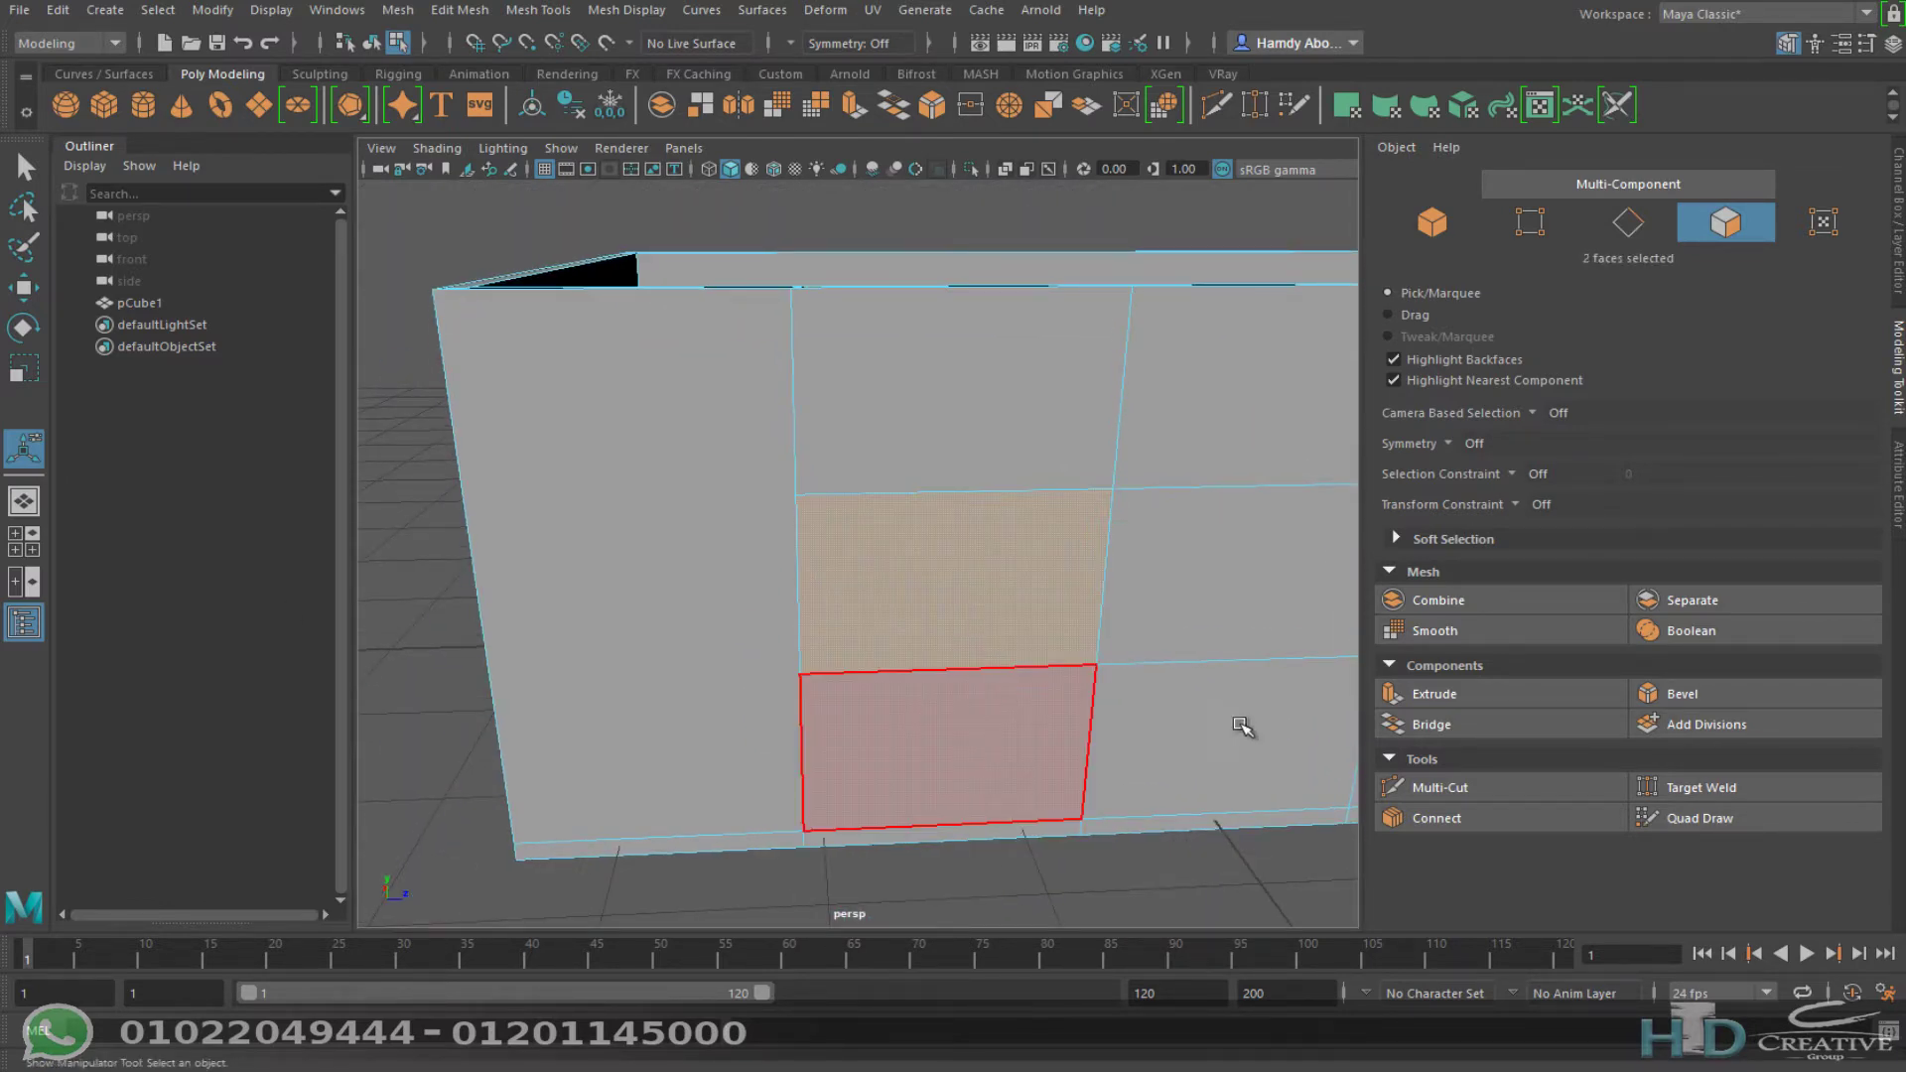
{"action": "left_click", "coordinate": [1420, 724]}
{"action": "mouse_move", "coordinate": [1092, 714]}
{"action": "left_mouse_down", "text": "alt"}
{"action": "mouse_move", "coordinate": [938, 704]}
{"action": "mouse_move", "coordinate": [592, 749]}
{"action": "mouse_move", "coordinate": [608, 616]}
{"action": "mouse_move", "coordinate": [1012, 727]}
{"action": "mouse_move", "coordinate": [921, 344]}
{"action": "left_mouse_up", "text": "alt"}
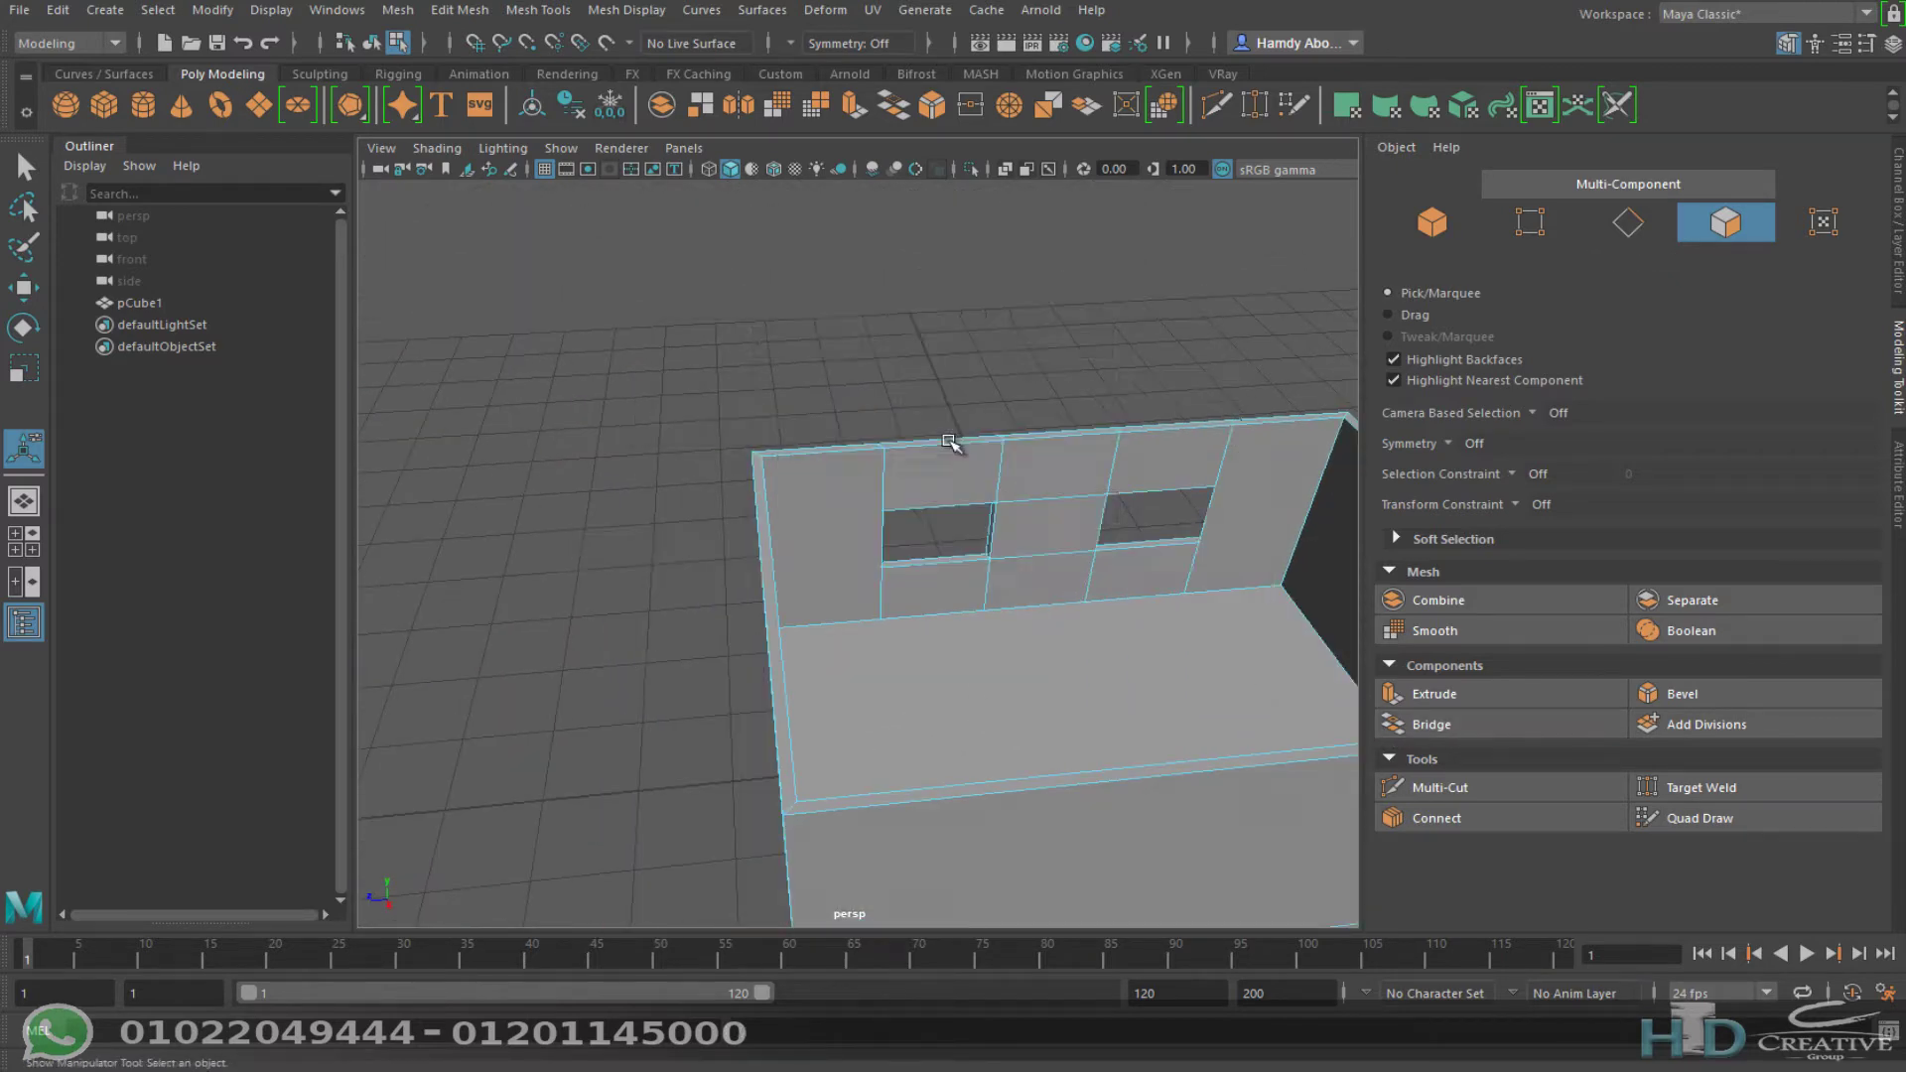
{"action": "key", "text": "space"}
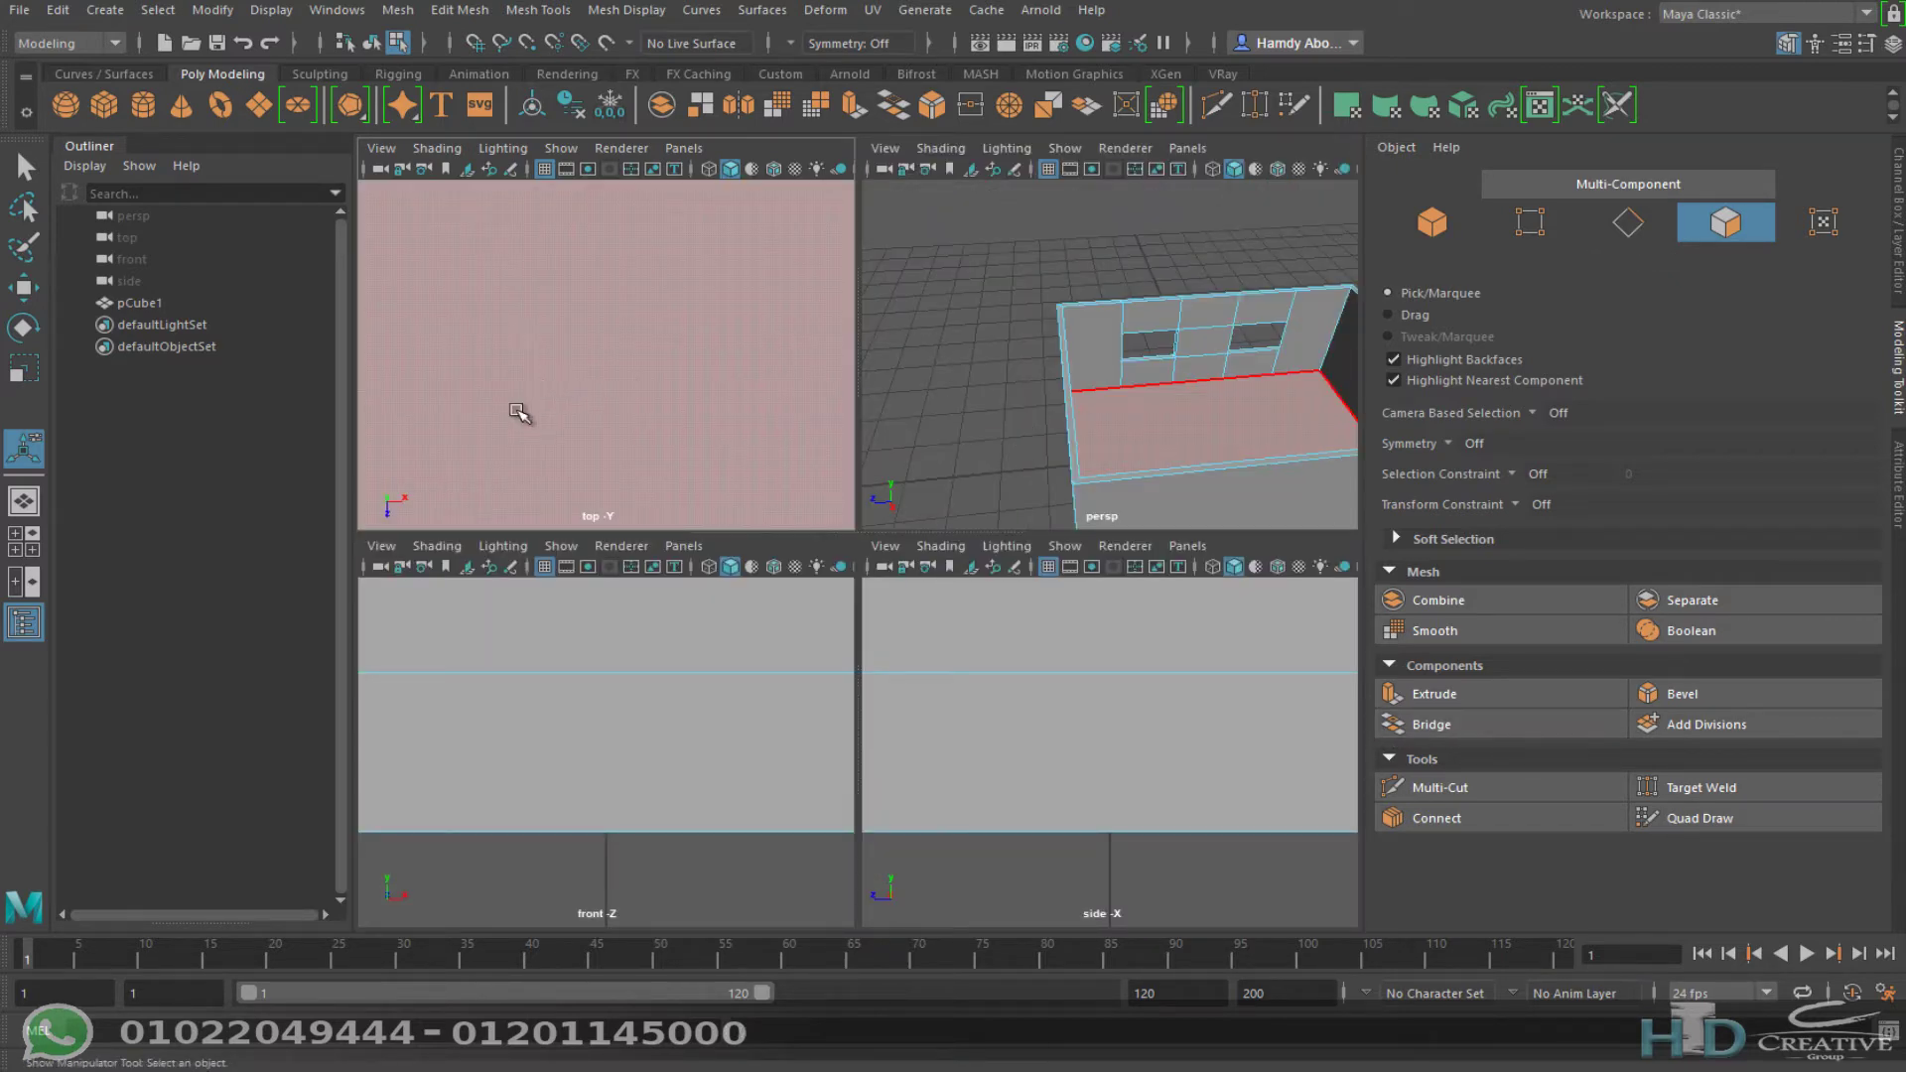
Step: In the maximised top view, scale the left-edge vertices flat into a straight line
{"action": "scroll", "coordinate": [540, 476], "scroll_direction": "down", "scroll_amount": 5}
{"action": "scroll", "coordinate": [566, 397], "scroll_direction": "down", "scroll_amount": 2}
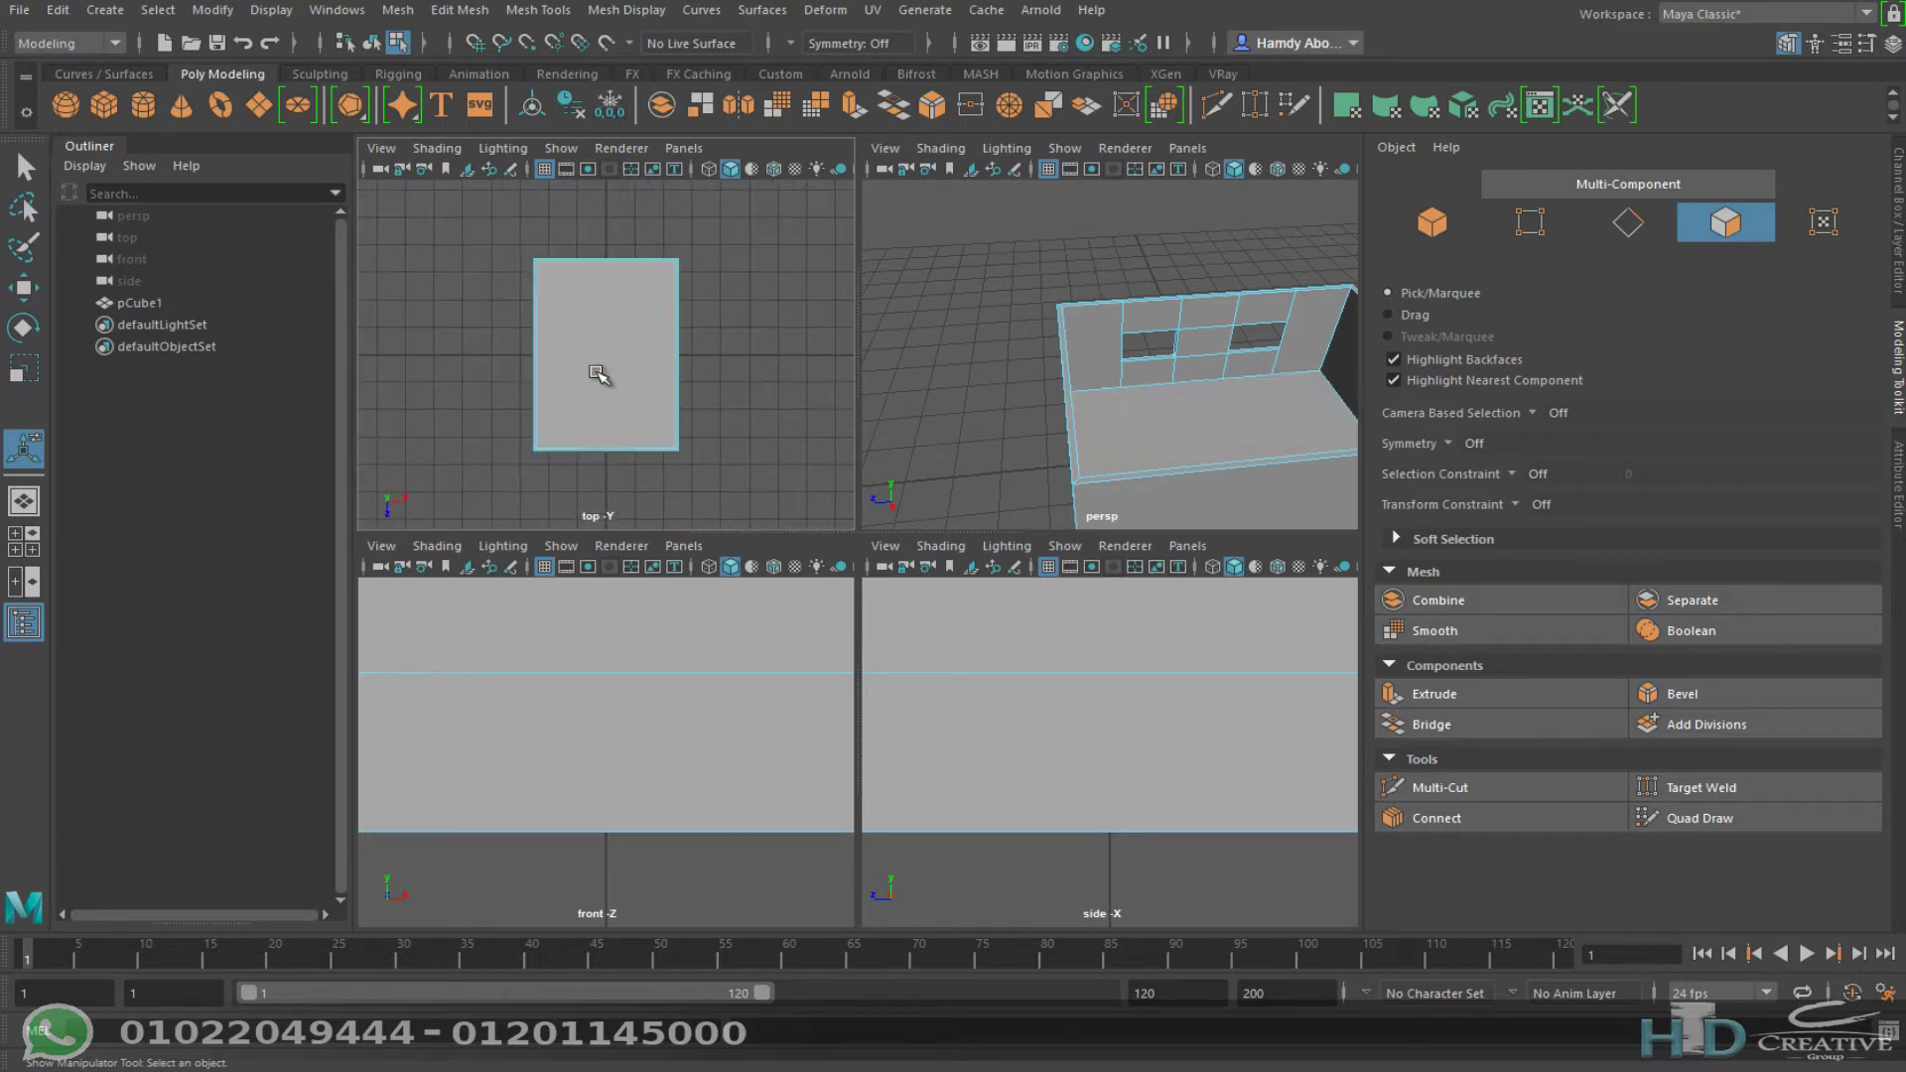
{"action": "key", "text": "space"}
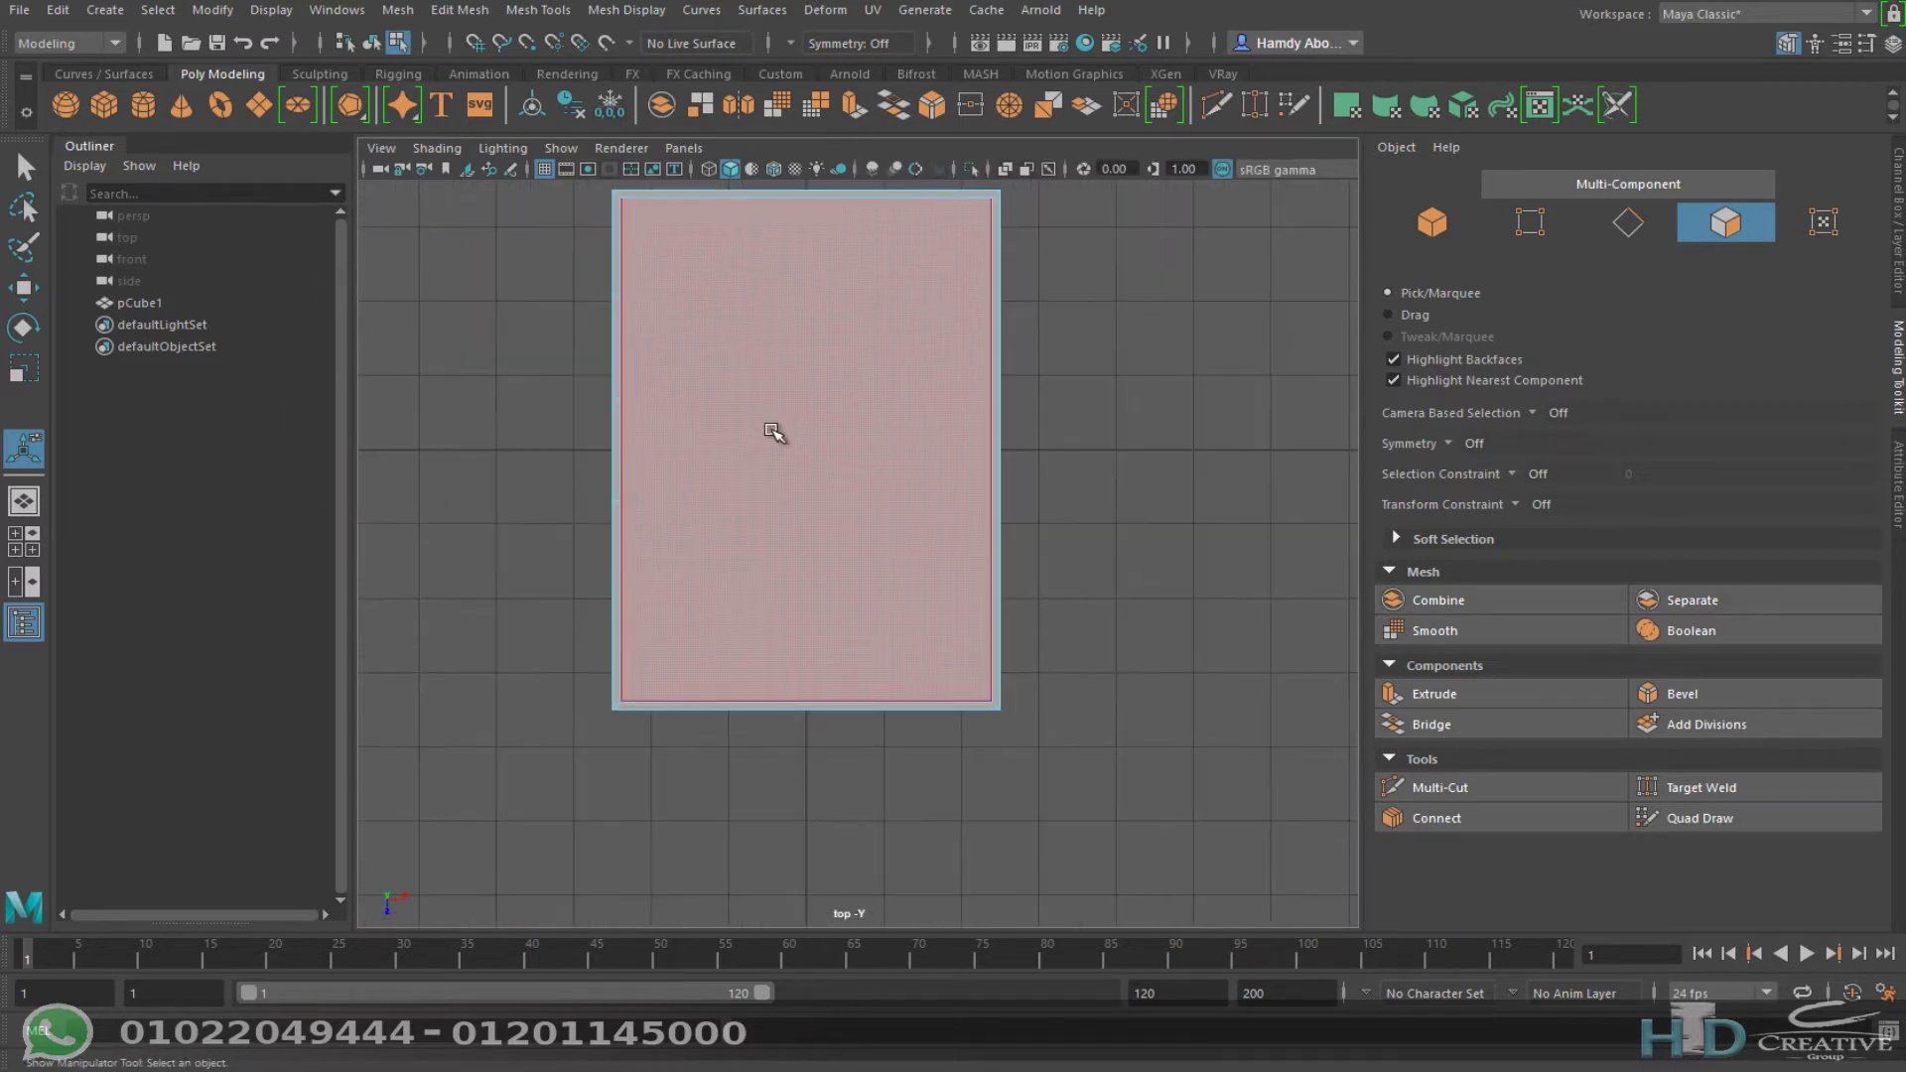
{"action": "scroll", "coordinate": [744, 373], "scroll_direction": "up", "scroll_amount": 3}
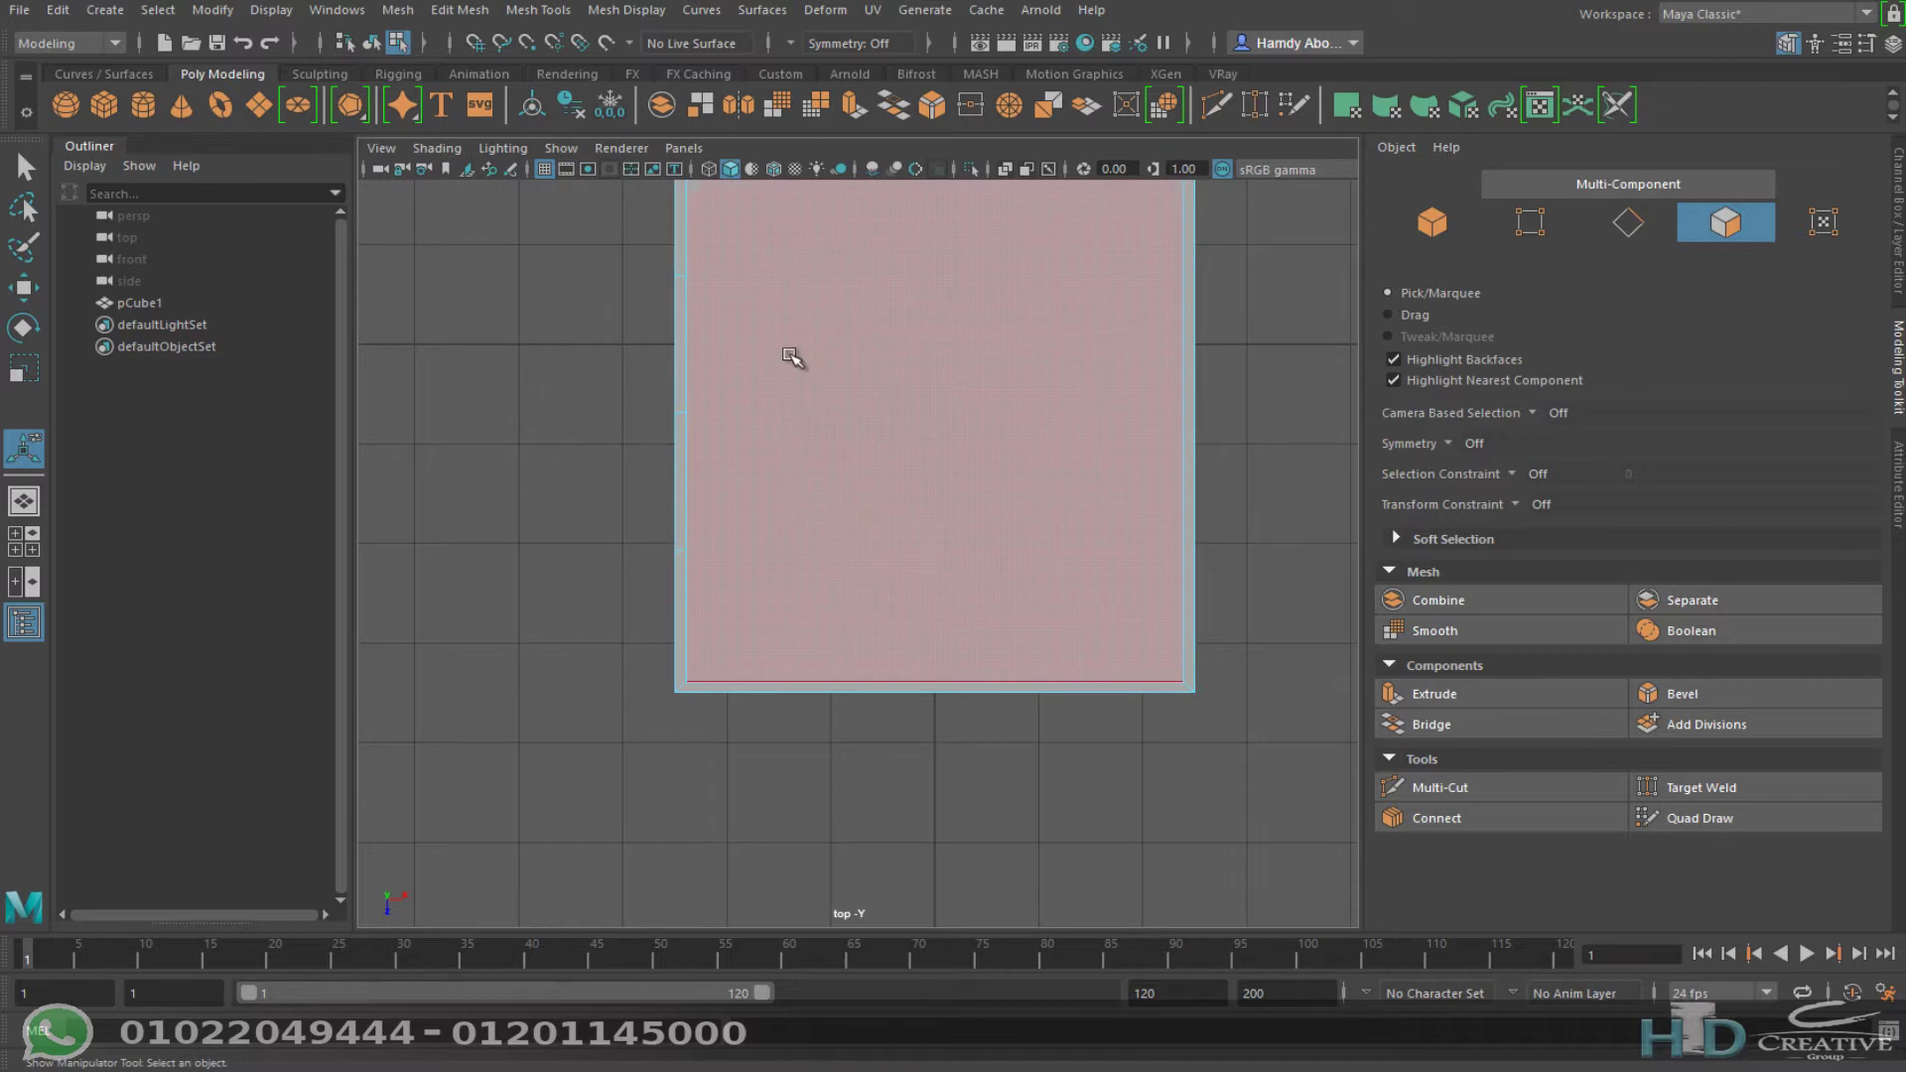
{"action": "middle_click_drag", "start_coordinate": [726, 467], "coordinate": [865, 430], "text": "alt"}
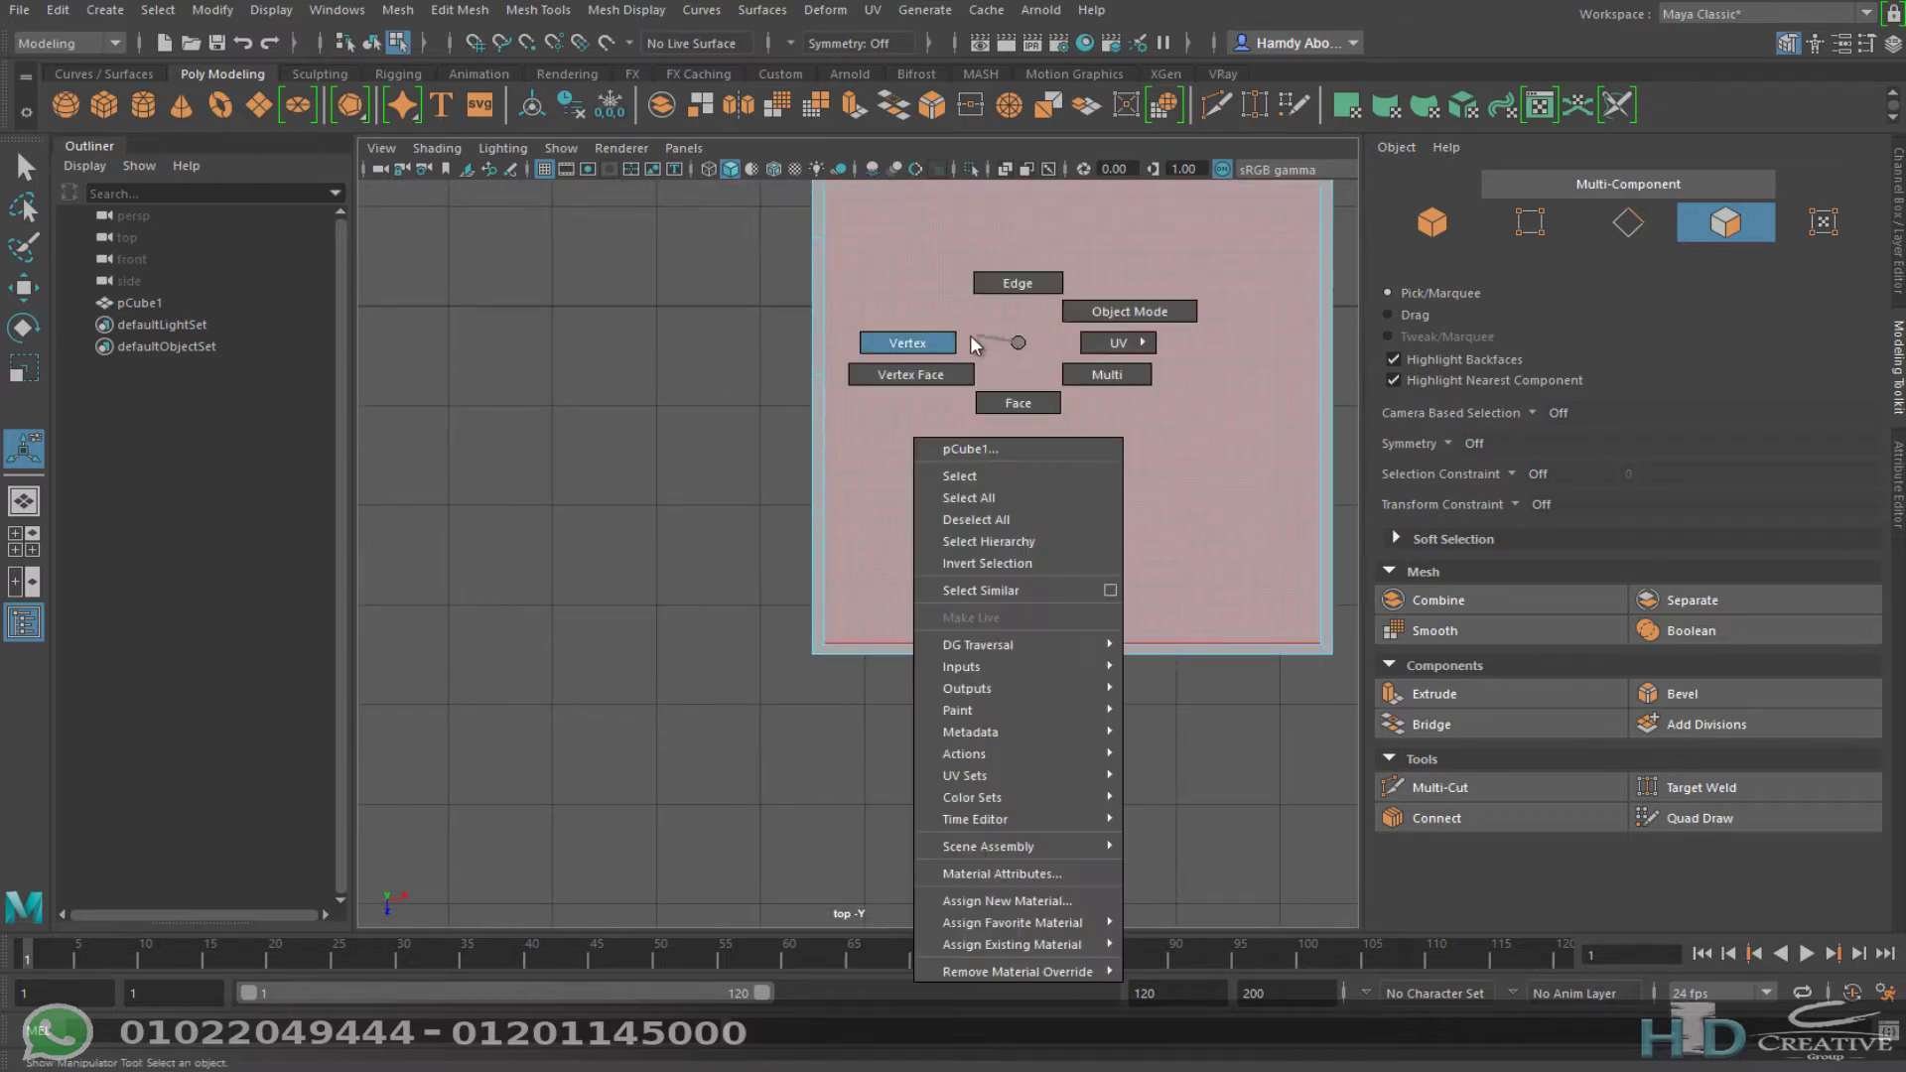
{"action": "right_click_drag", "start_coordinate": [1022, 352], "coordinate": [953, 347]}
{"action": "left_click_drag", "start_coordinate": [882, 475], "coordinate": [637, 562]}
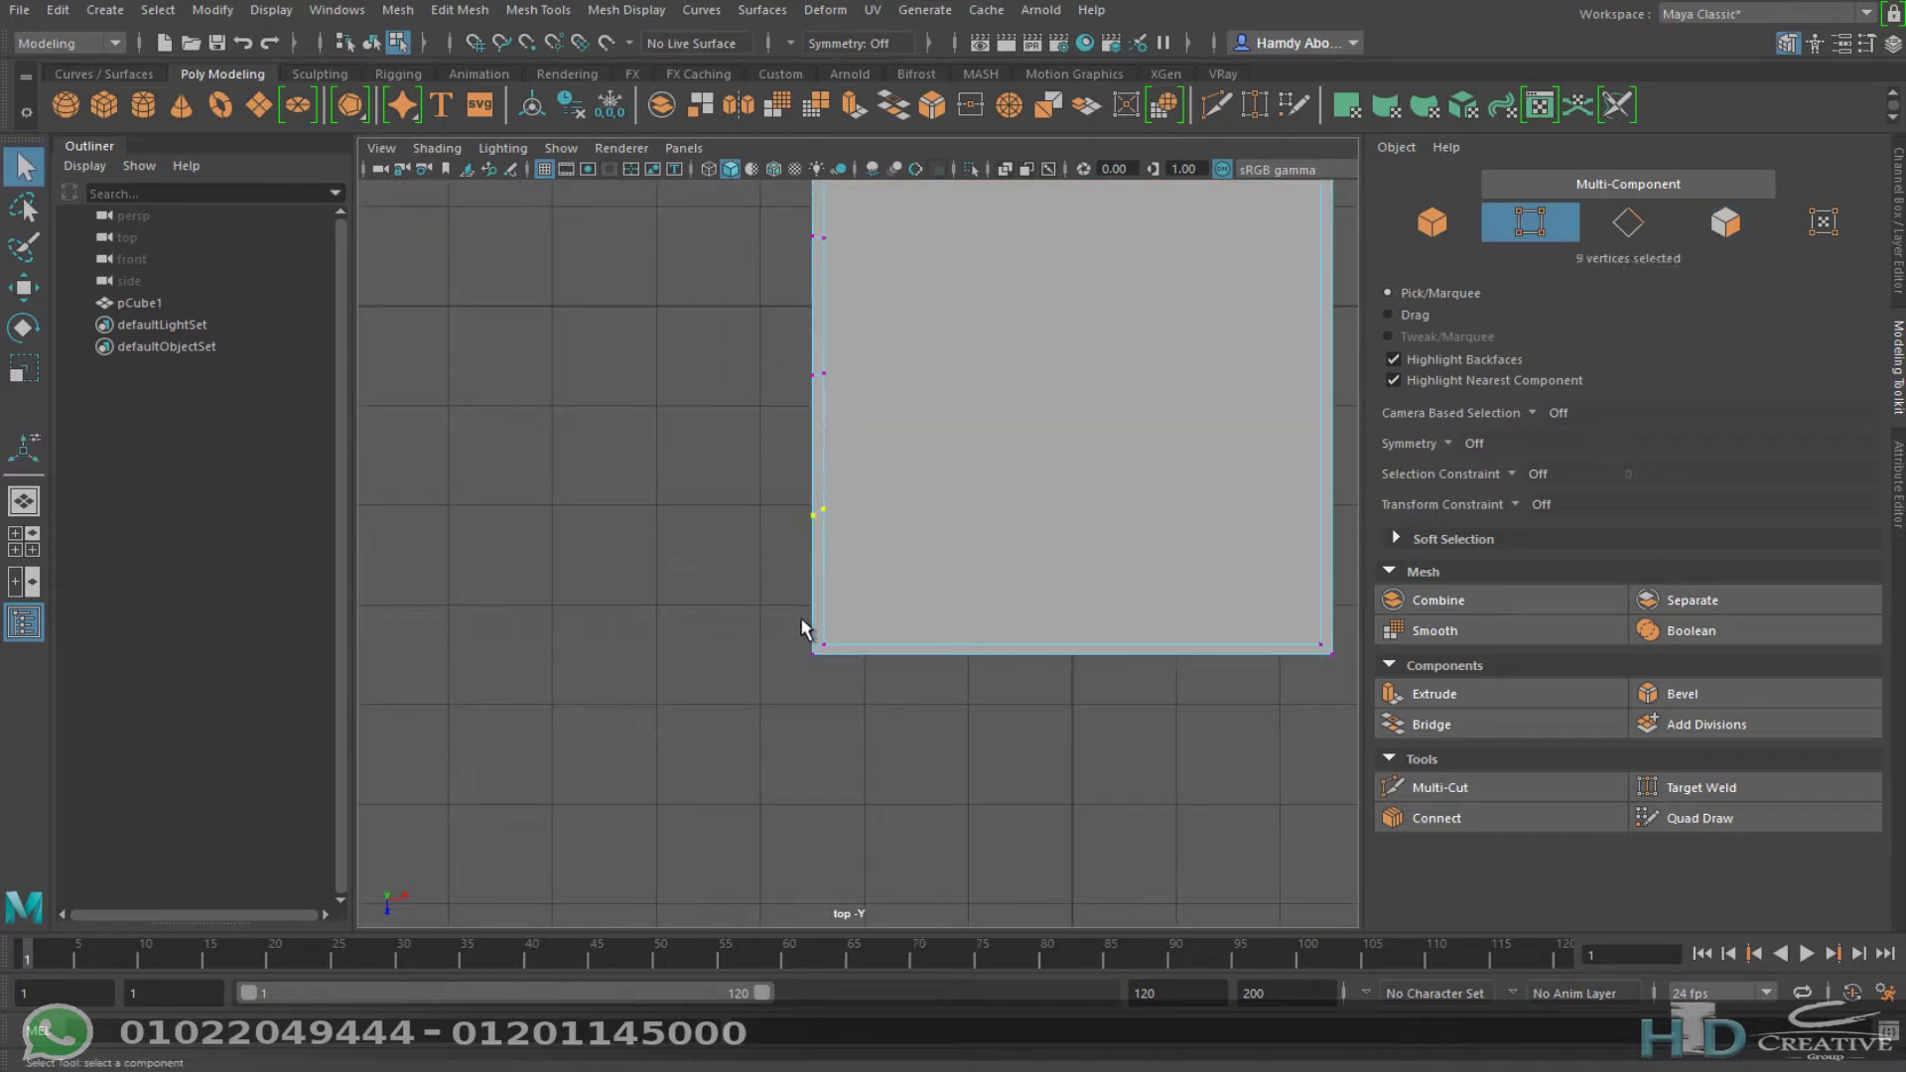
{"action": "key", "text": "r"}
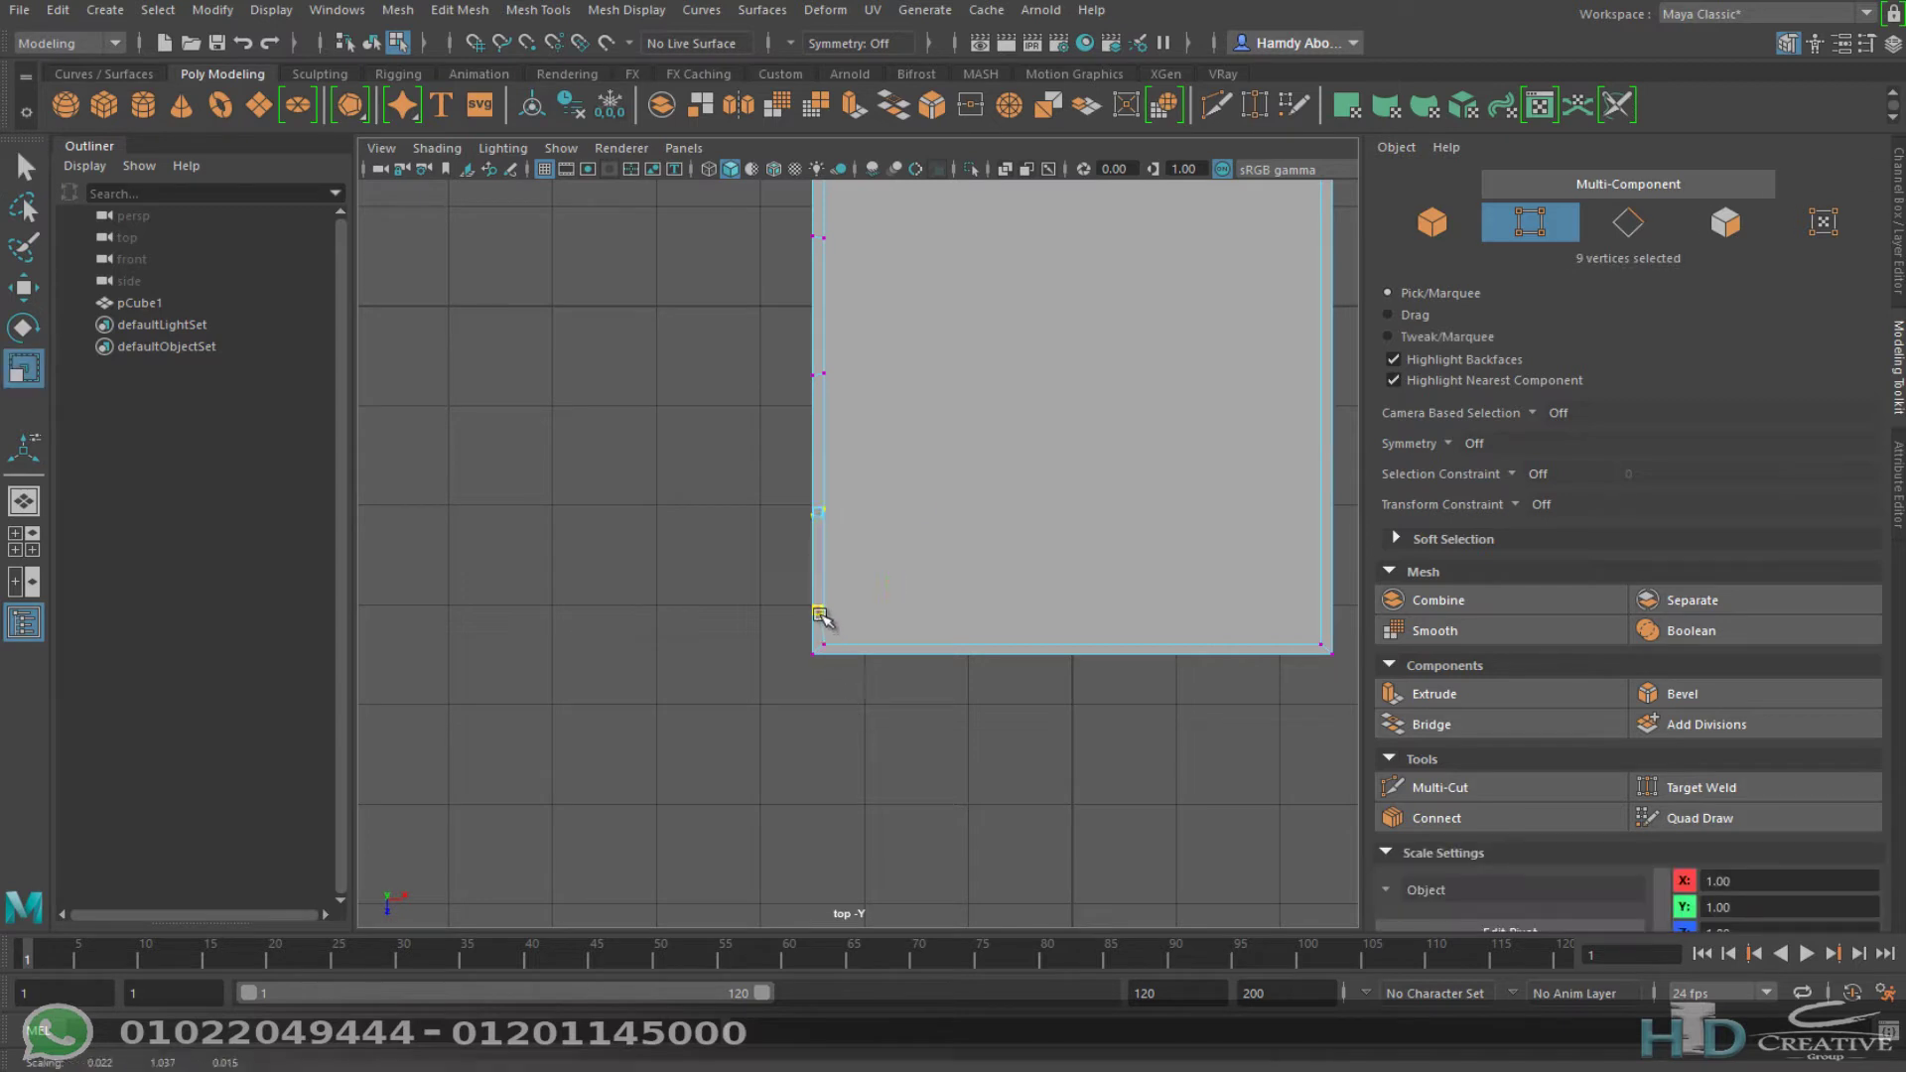
{"action": "left_click_drag", "start_coordinate": [818, 610], "coordinate": [830, 413]}
Step: Reselect the left-edge vertices and flatten them further into line
{"action": "left_click", "coordinate": [817, 513]}
{"action": "scroll", "coordinate": [790, 341], "scroll_direction": "up", "scroll_amount": 3}
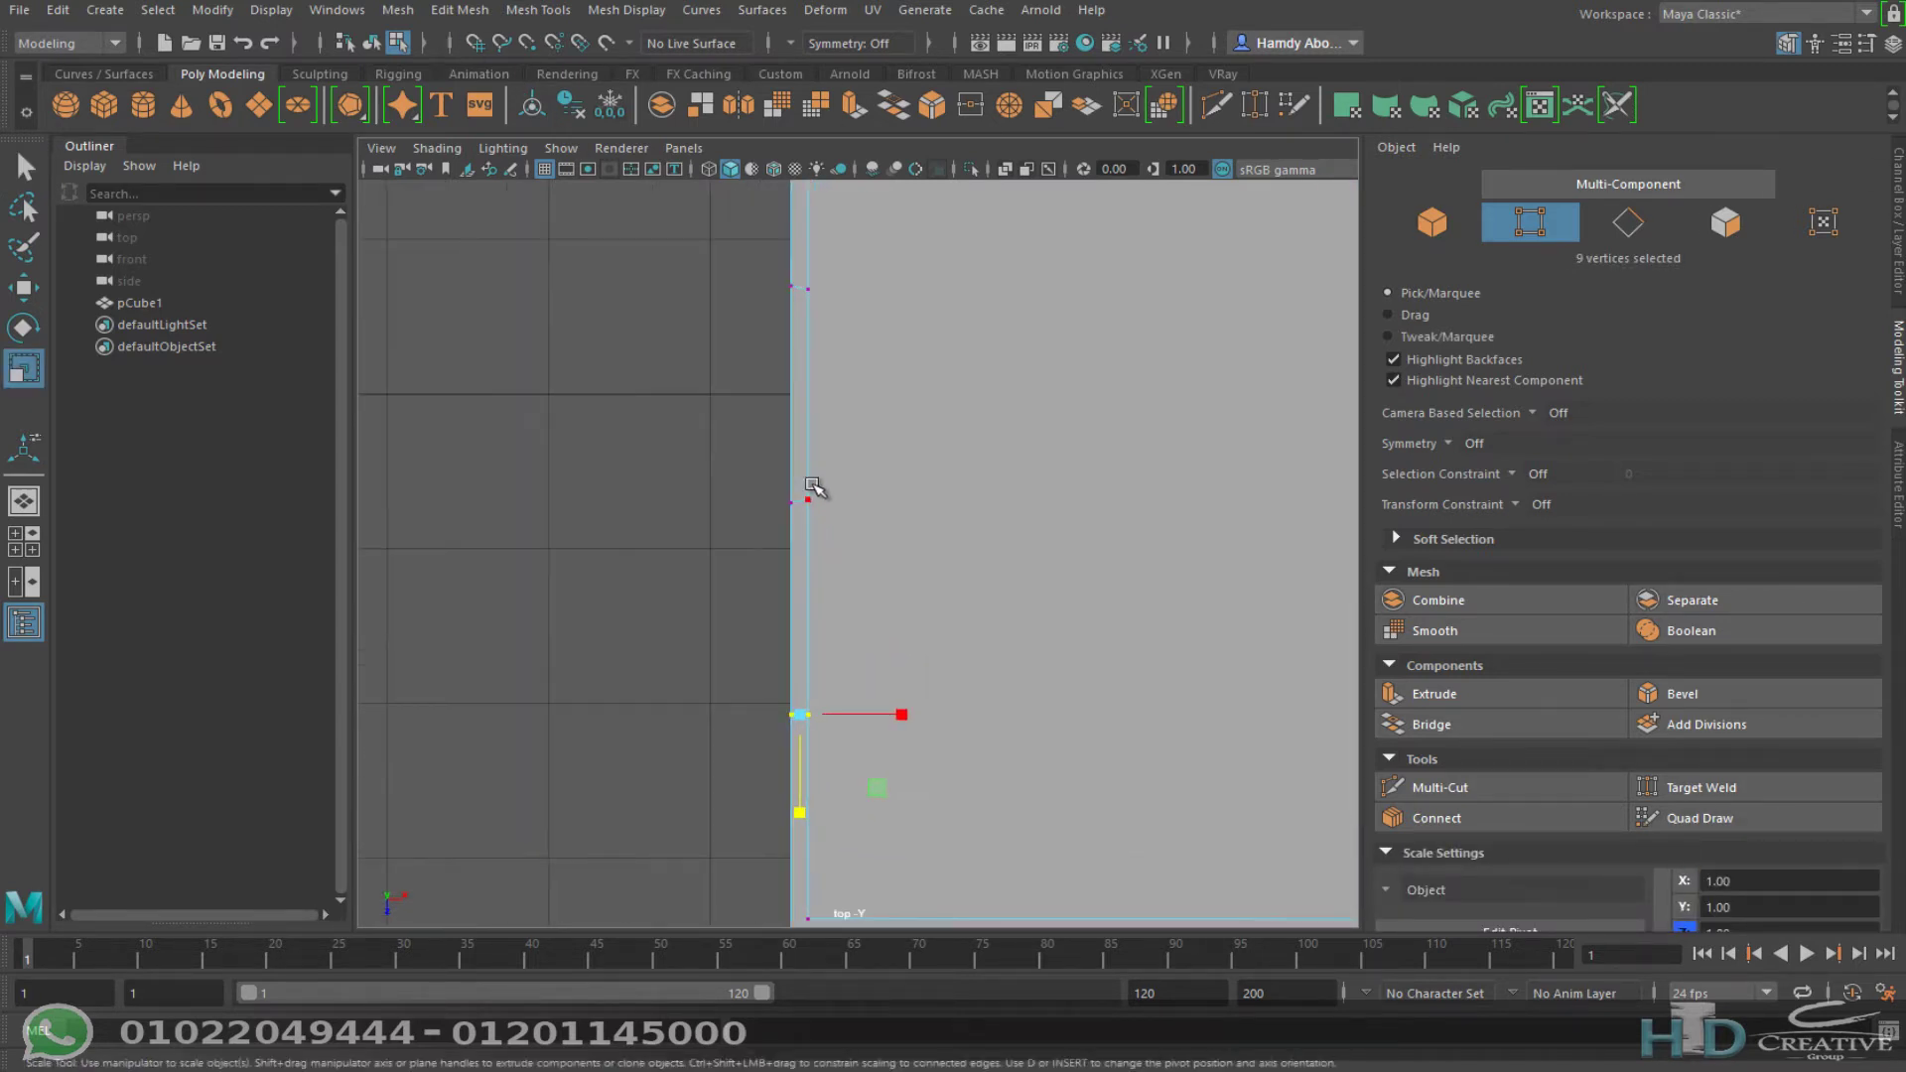
{"action": "mouse_move", "coordinate": [864, 456]}
{"action": "left_mouse_down"}
{"action": "mouse_move", "coordinate": [523, 583]}
{"action": "mouse_move", "coordinate": [541, 596]}
{"action": "left_mouse_up"}
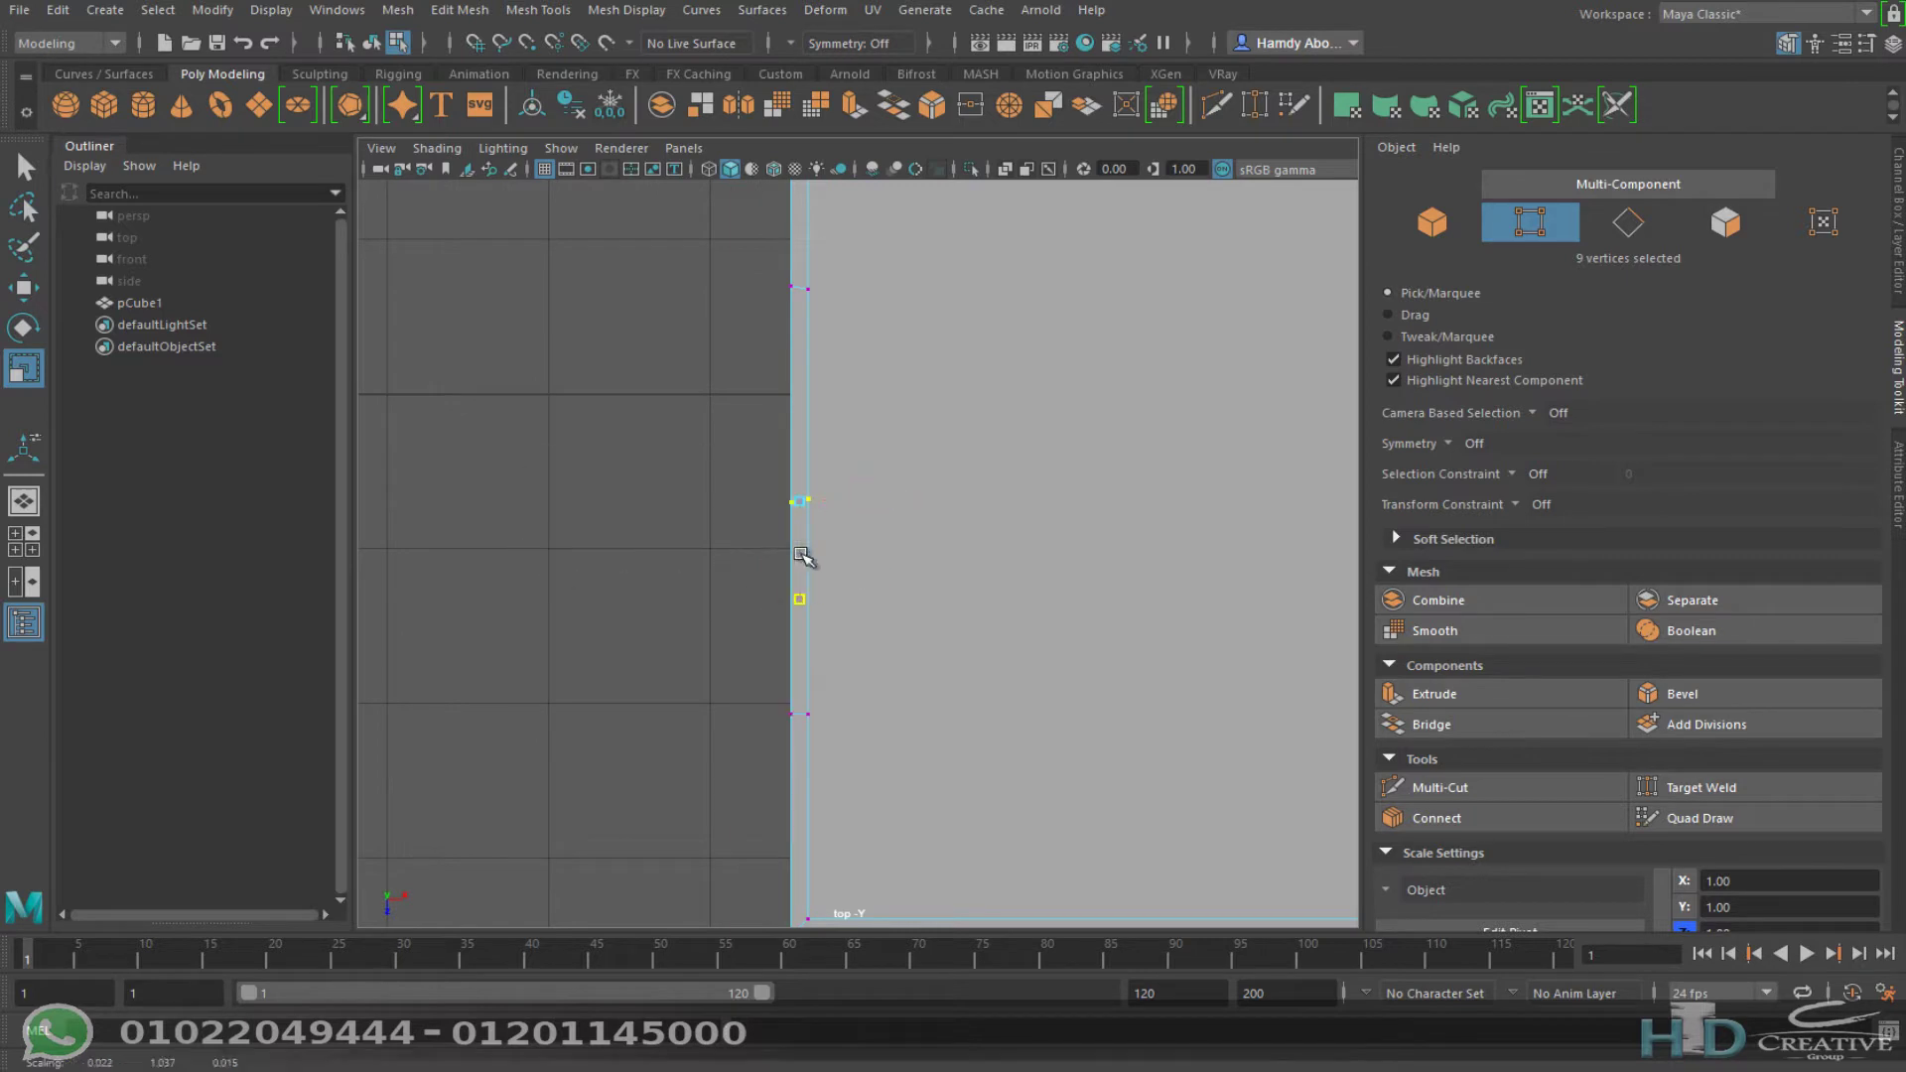
{"action": "left_click_drag", "start_coordinate": [803, 555], "coordinate": [799, 501]}
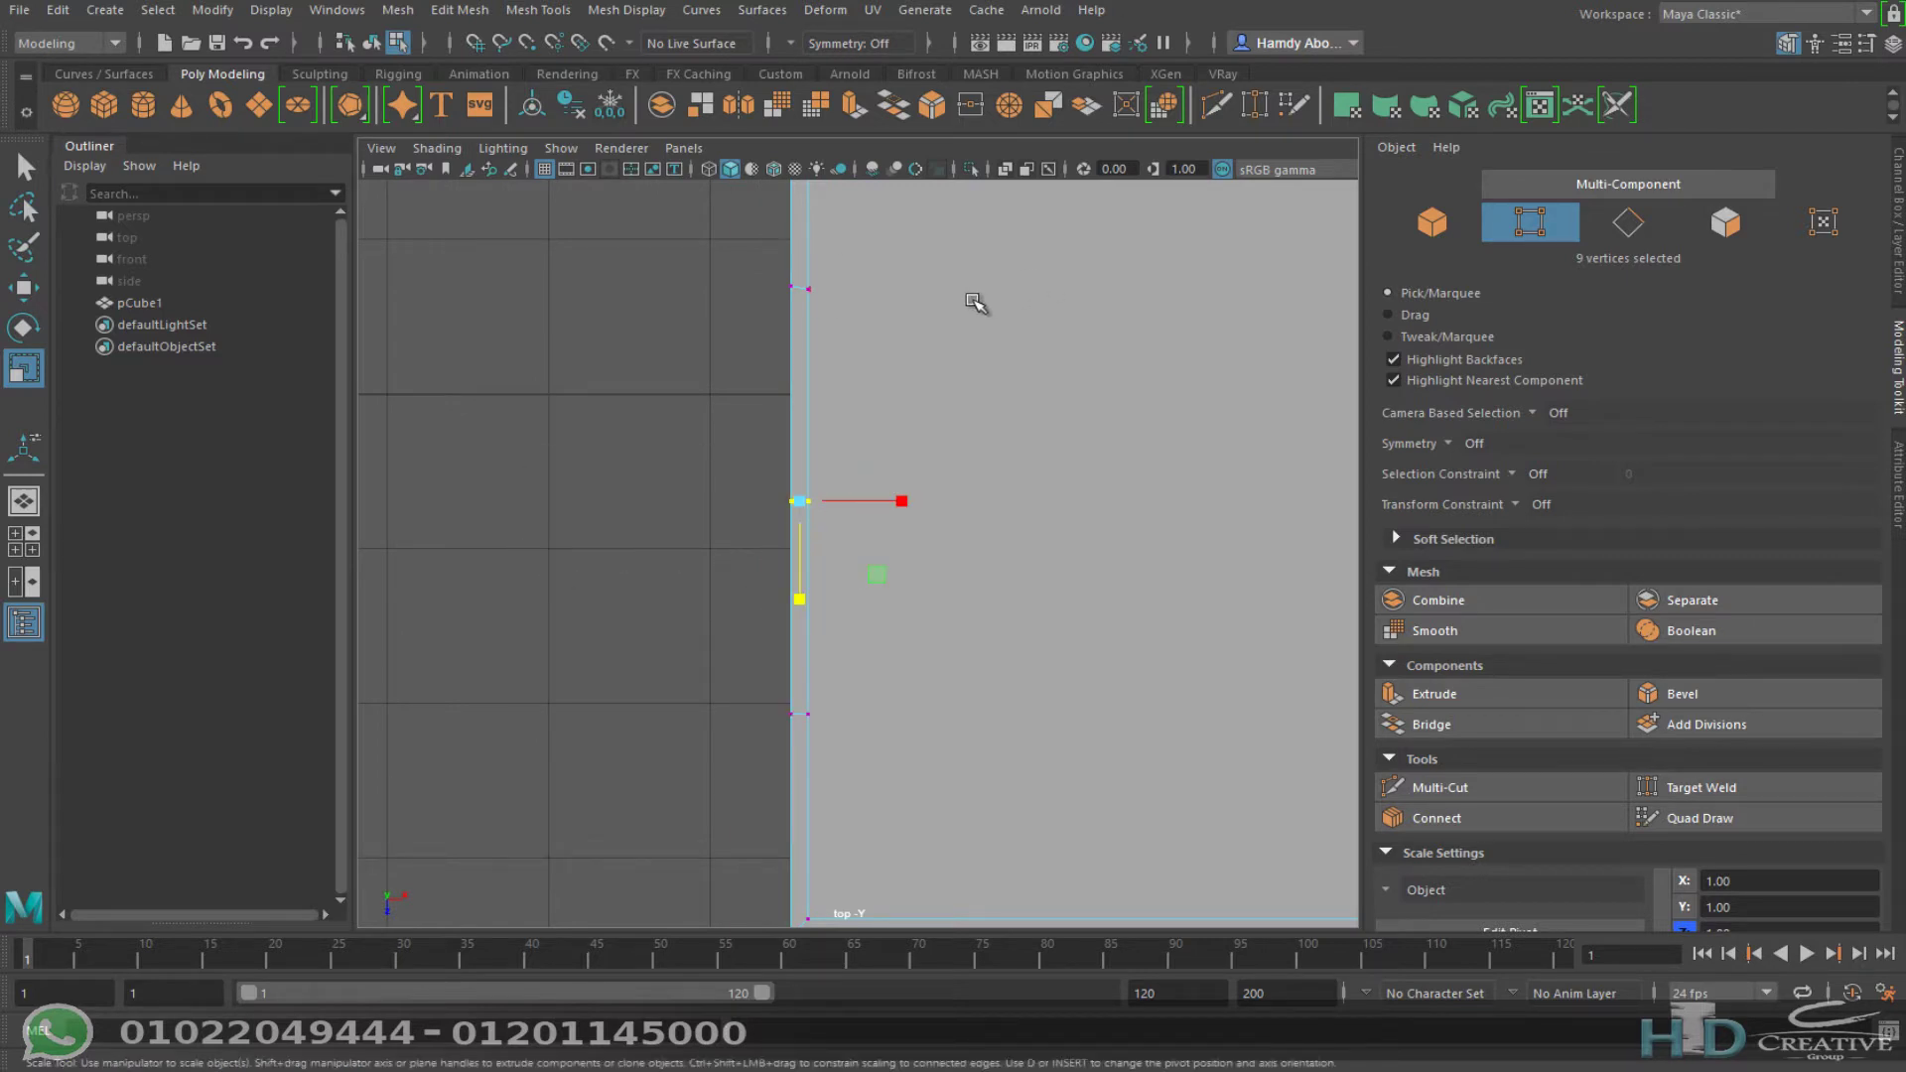
{"action": "middle_click_drag", "start_coordinate": [977, 284], "coordinate": [825, 631], "text": "alt"}
{"action": "left_click_drag", "start_coordinate": [855, 715], "coordinate": [828, 477]}
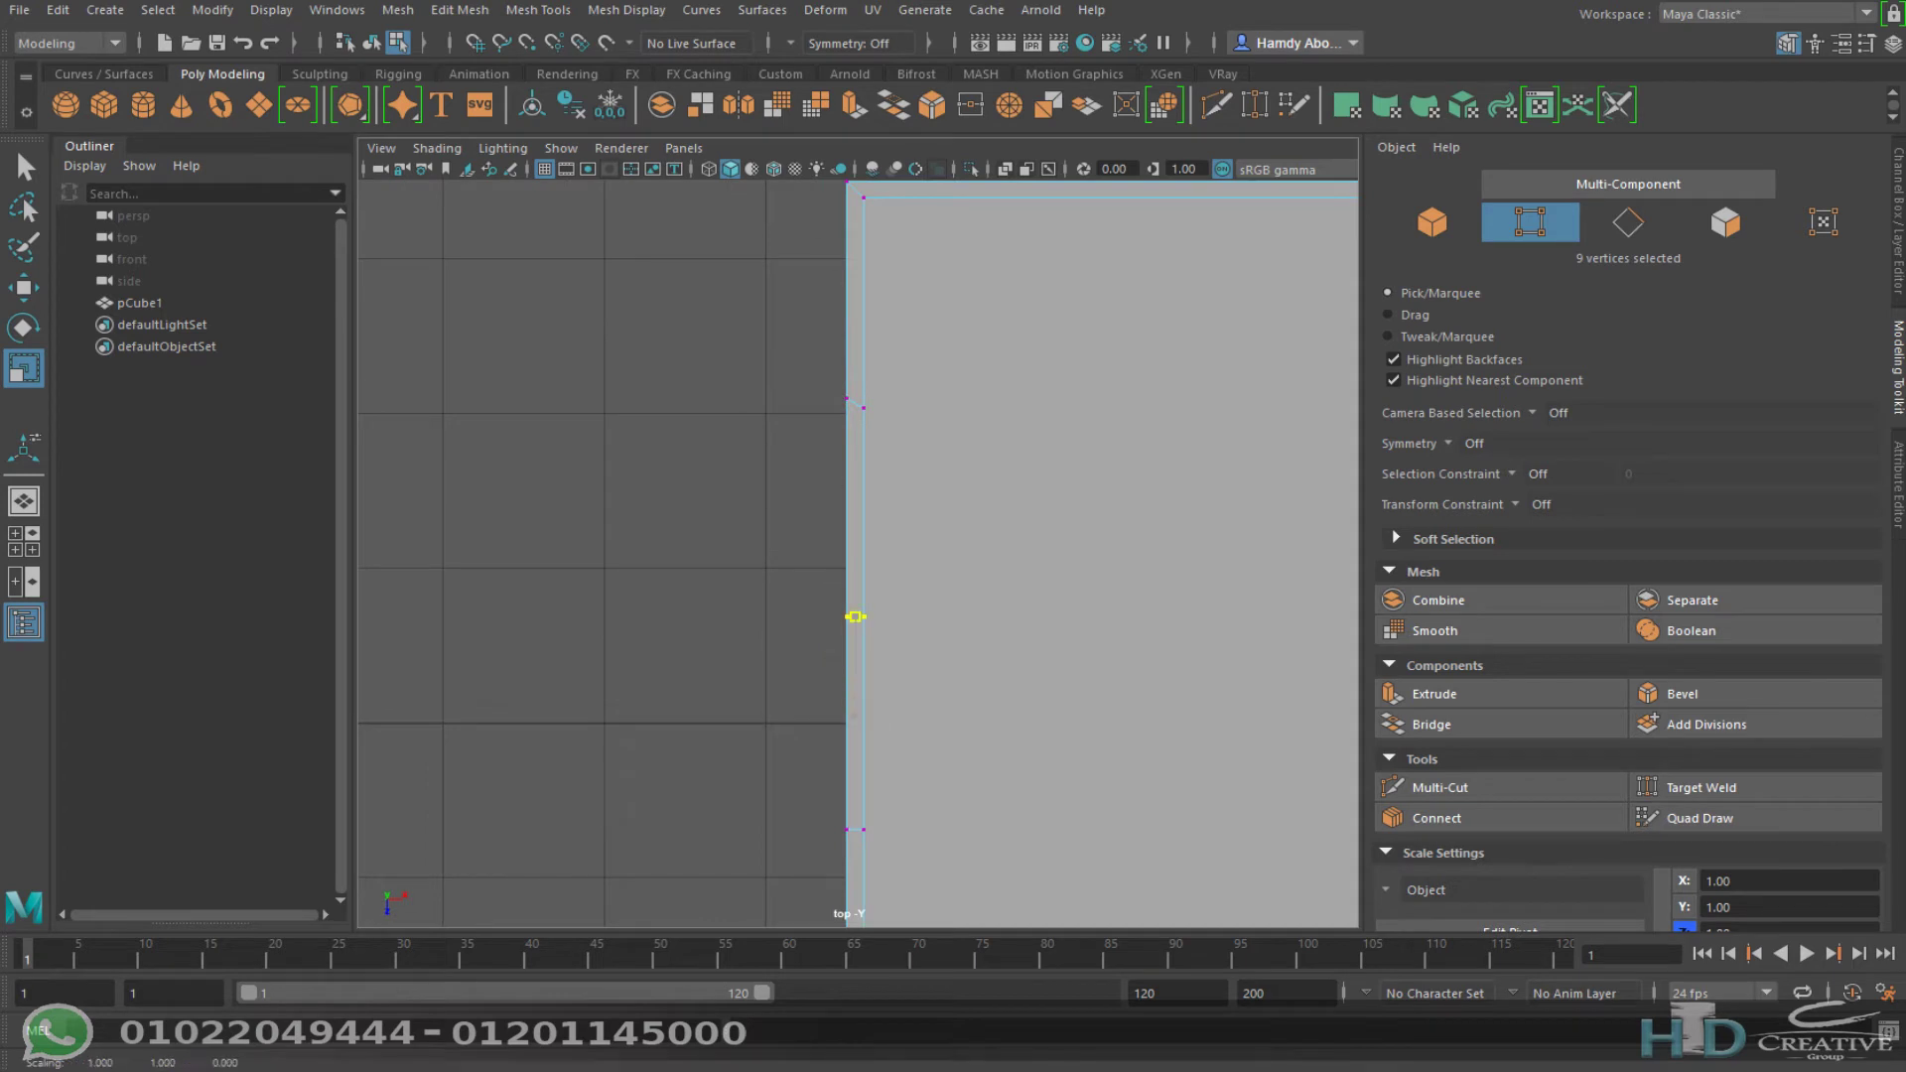
Step: Flatten the vertices along the next edge, then return to the four-view layout
{"action": "middle_click_drag", "start_coordinate": [955, 492], "coordinate": [979, 630], "text": "alt"}
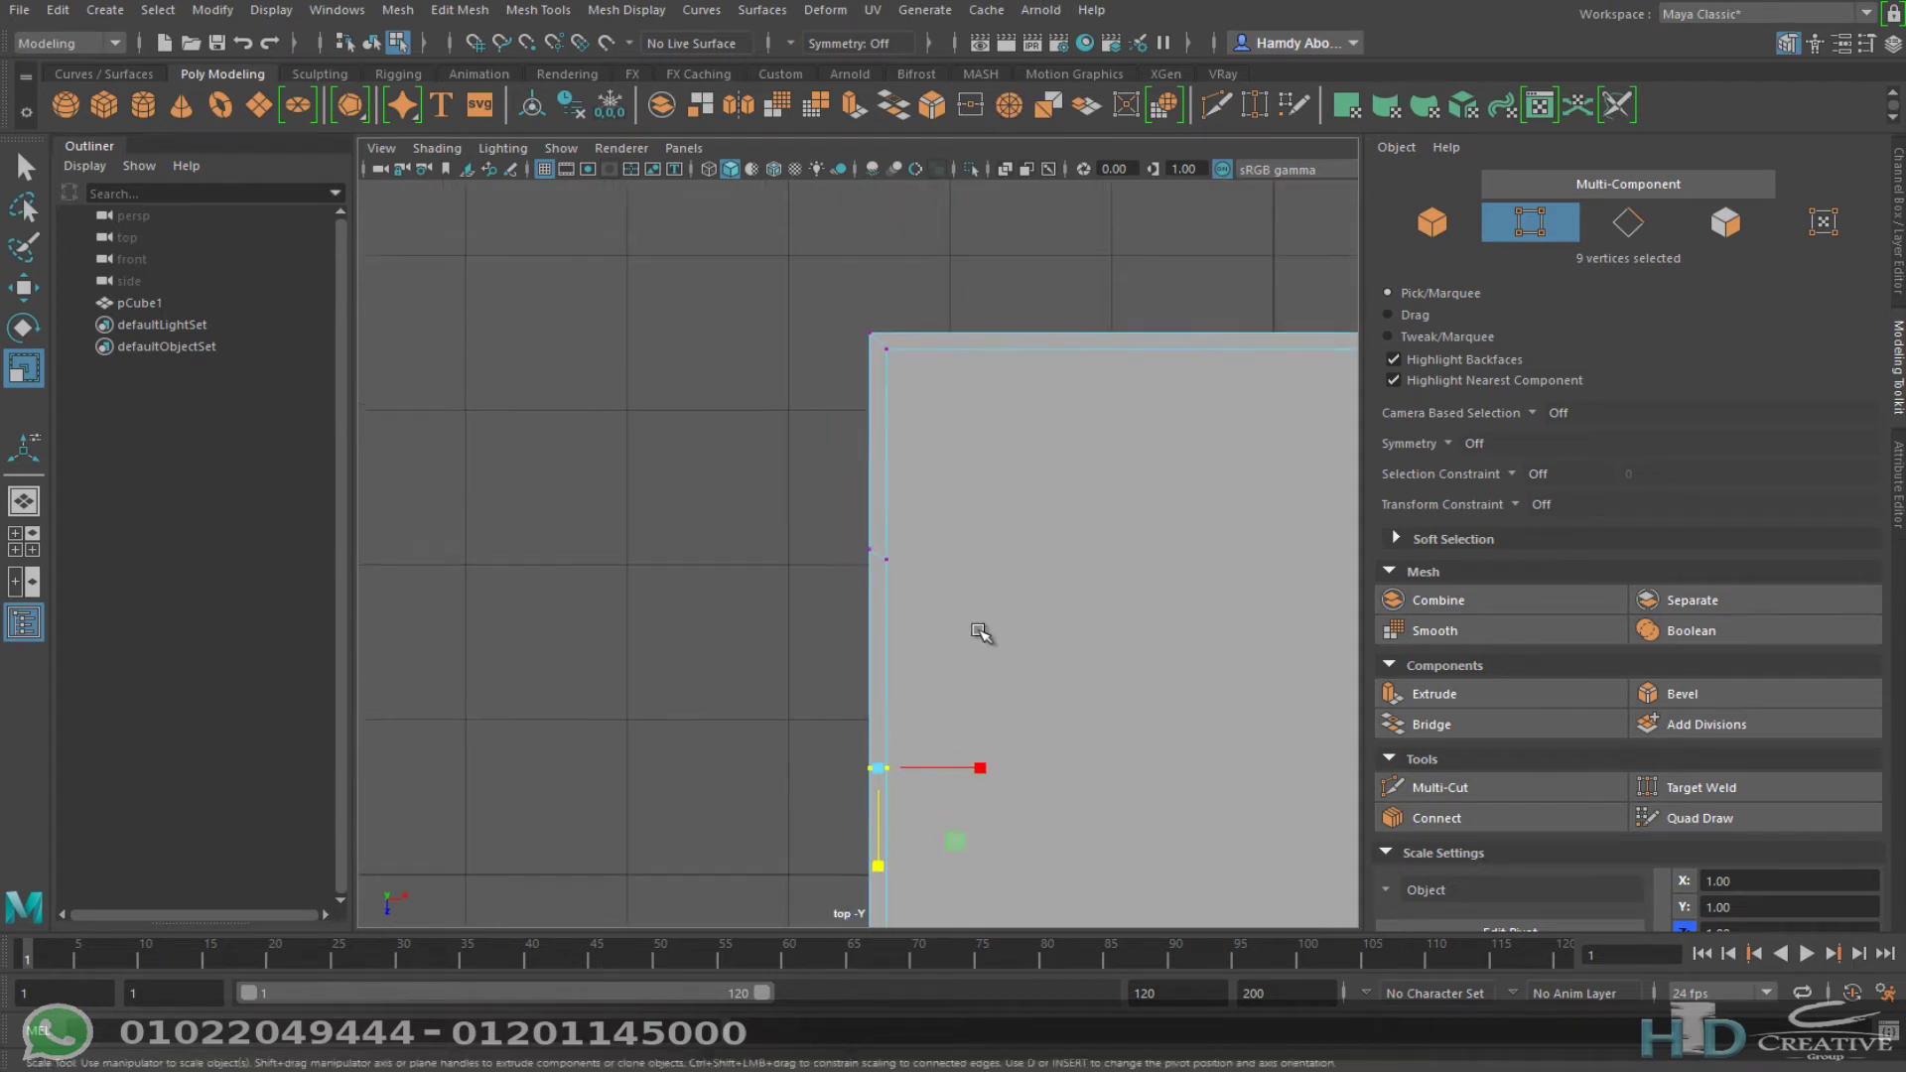
{"action": "left_click_drag", "start_coordinate": [874, 466], "coordinate": [732, 628]}
{"action": "left_click_drag", "start_coordinate": [886, 656], "coordinate": [887, 380]}
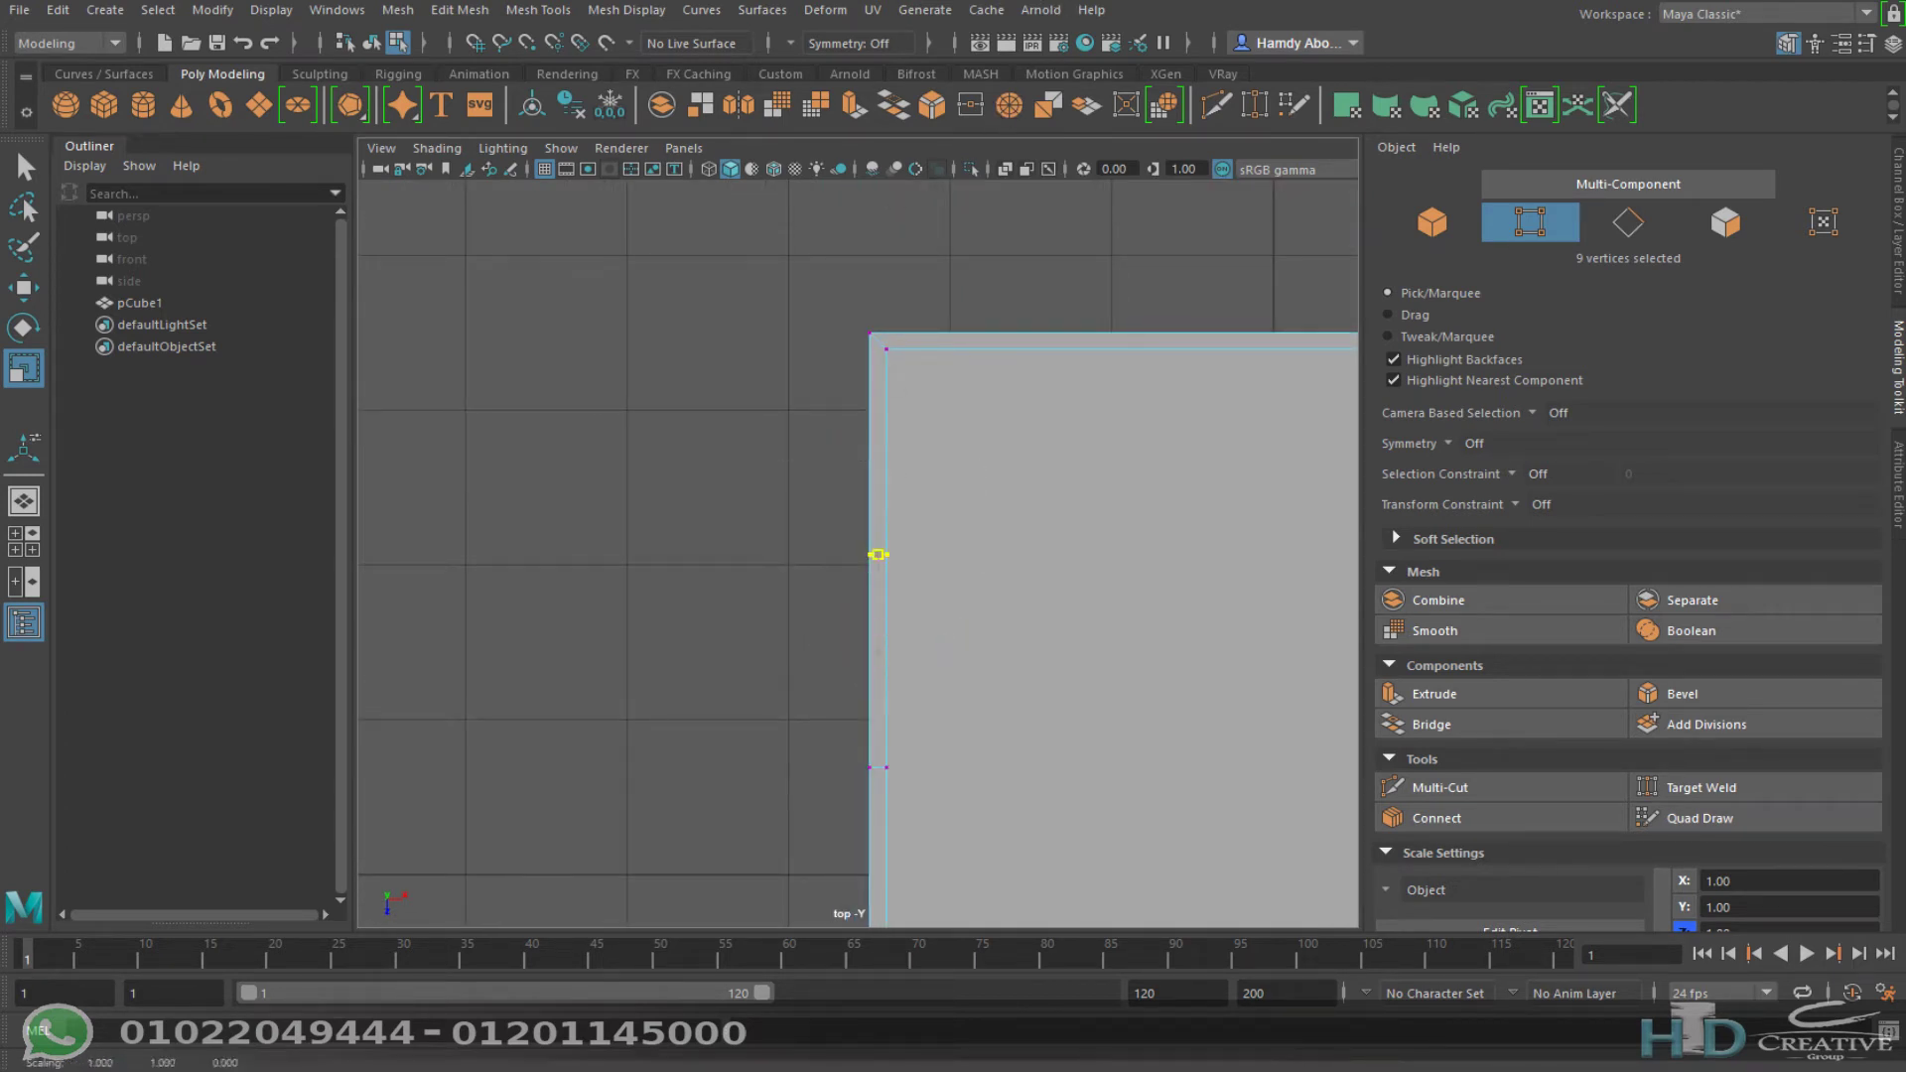
{"action": "scroll", "coordinate": [1092, 624], "scroll_direction": "down", "scroll_amount": 3}
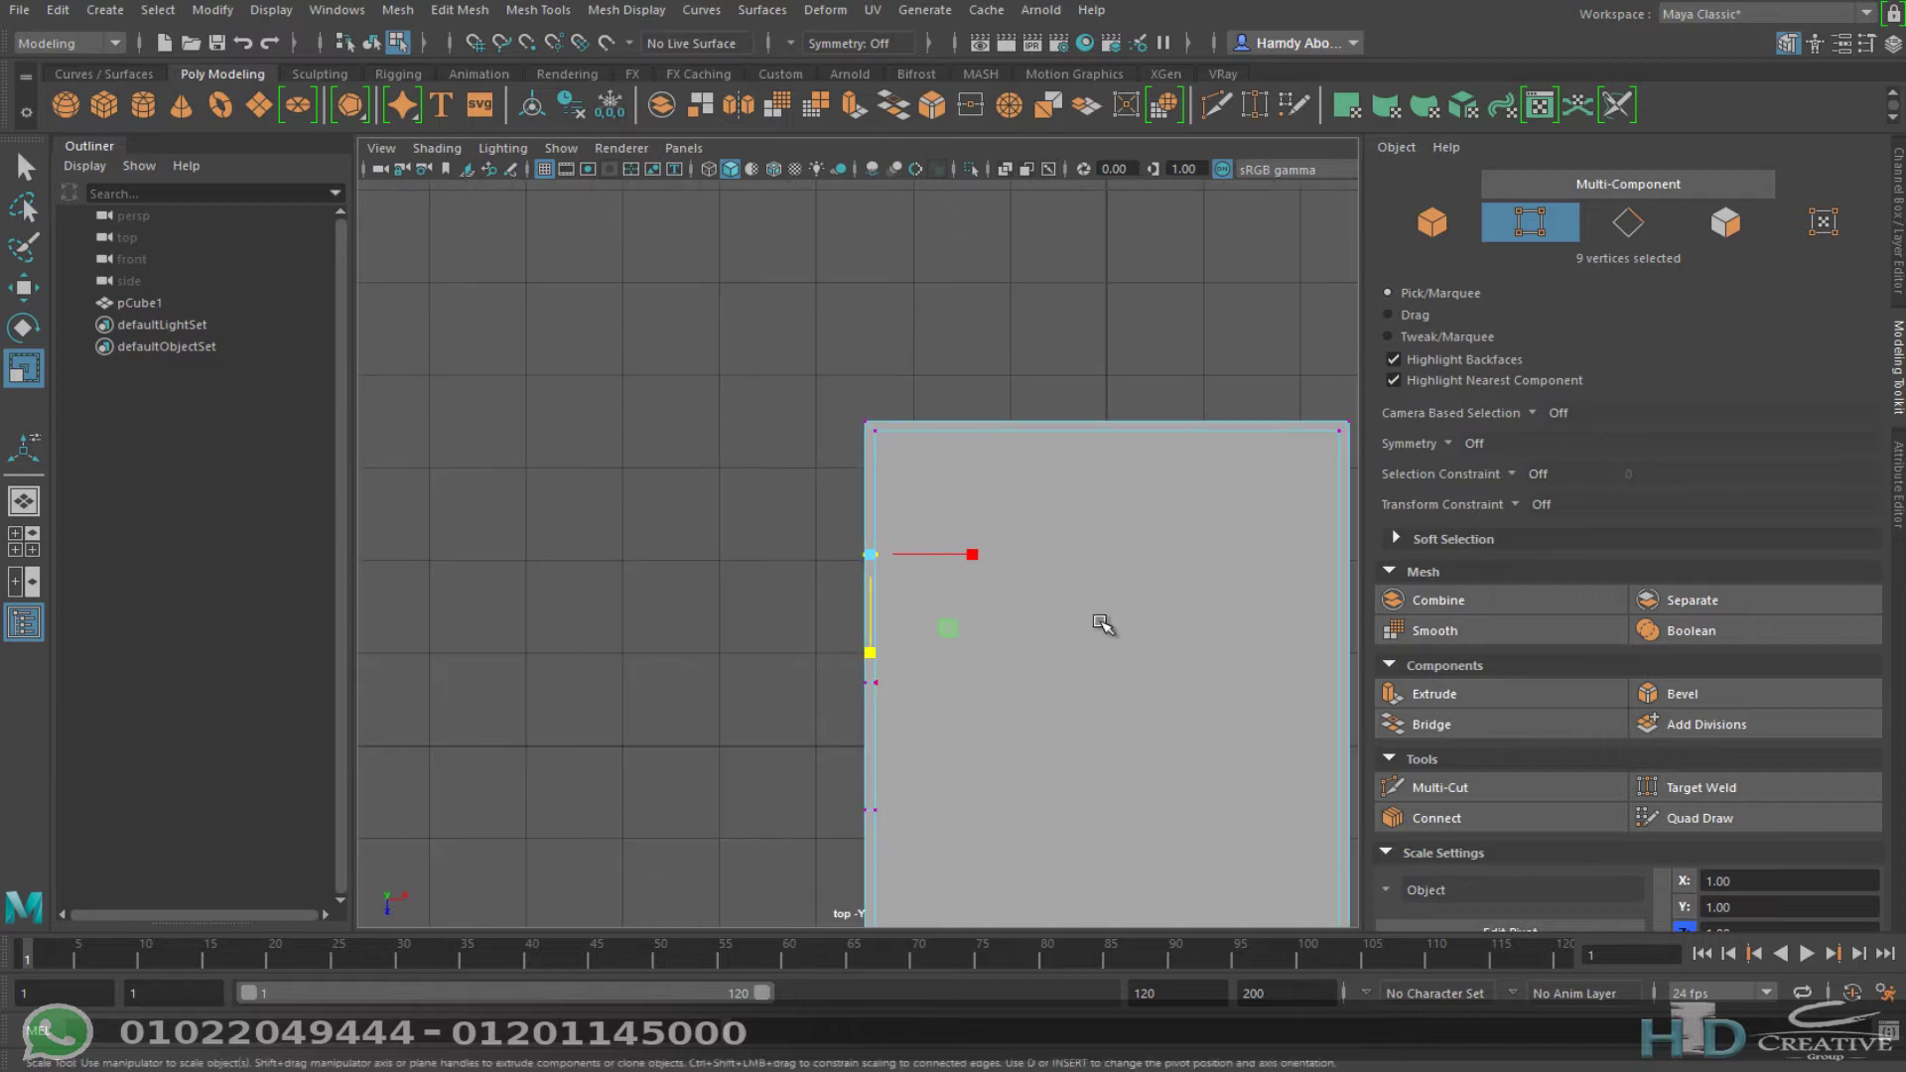
{"action": "key", "text": "space"}
{"action": "middle_click_drag", "start_coordinate": [629, 344], "coordinate": [626, 358], "text": "alt"}
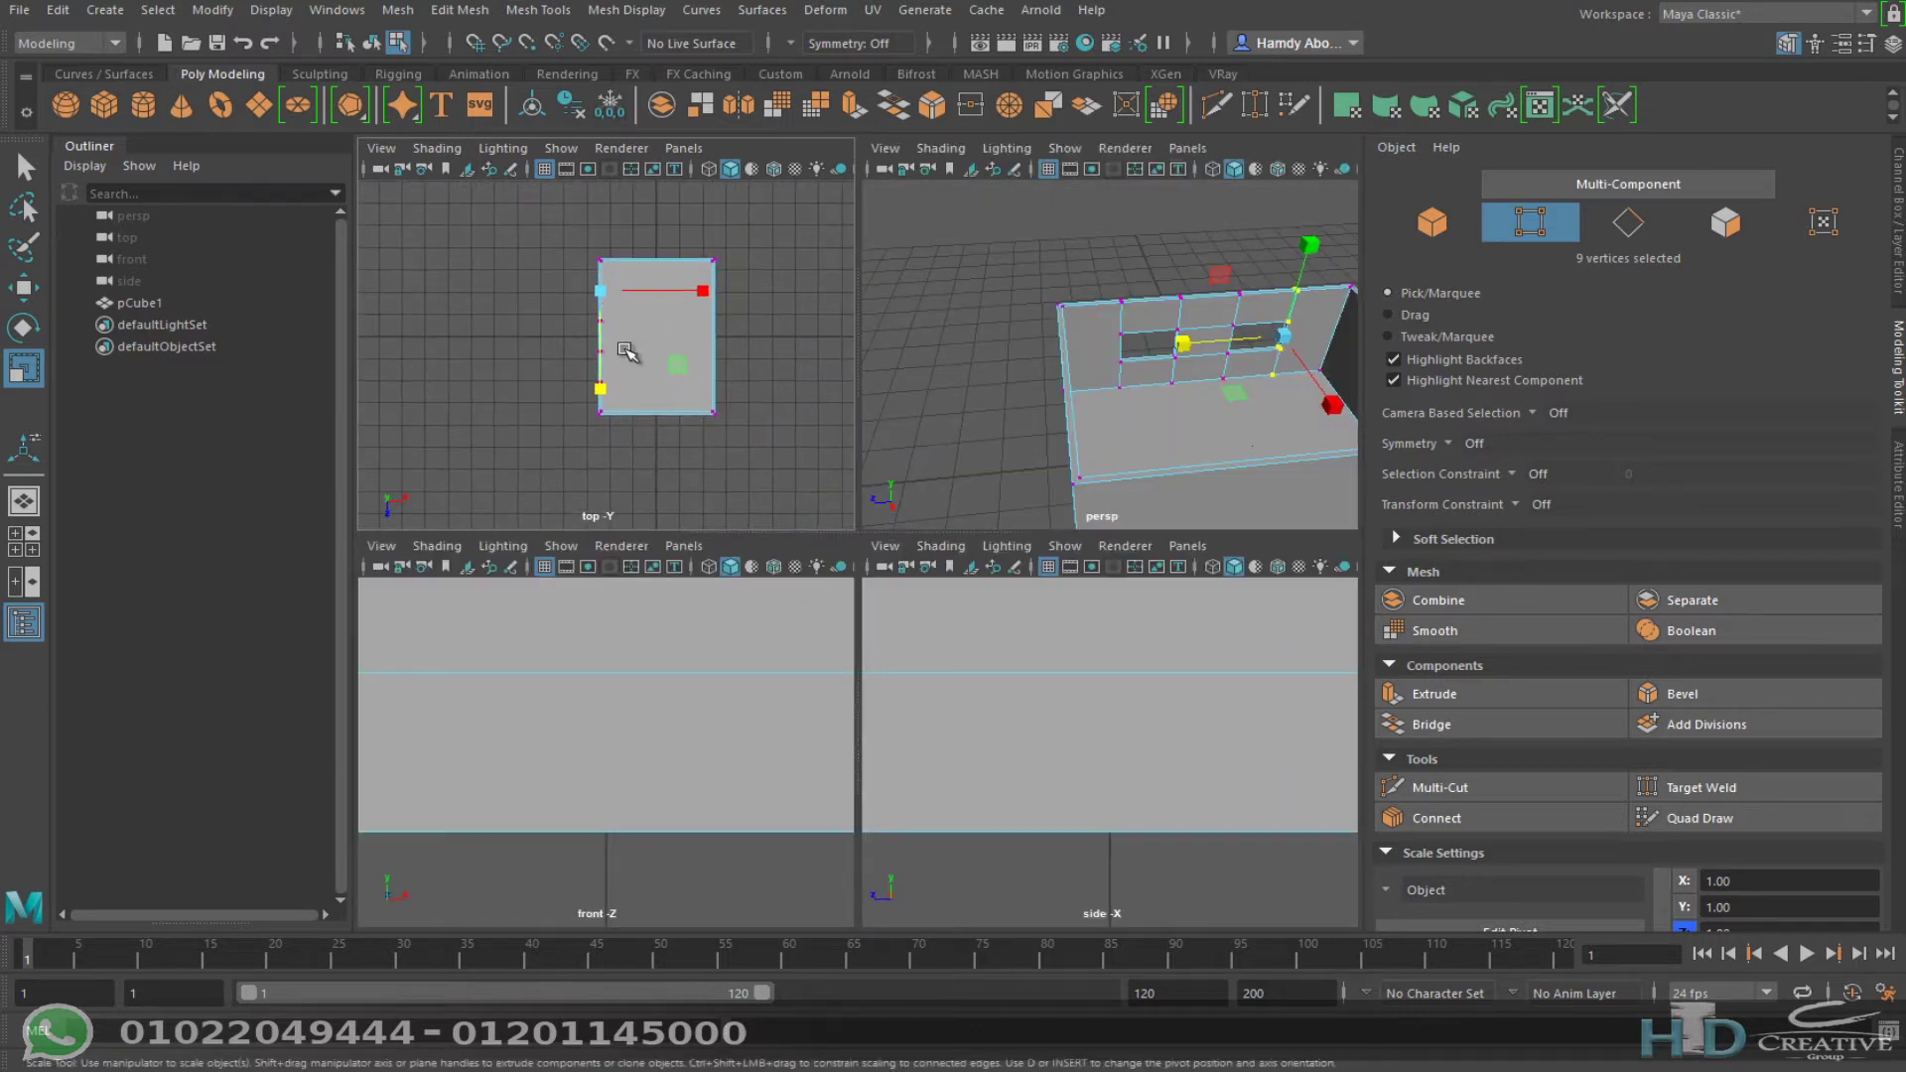
{"action": "scroll", "coordinate": [675, 374], "scroll_direction": "down", "scroll_amount": 3}
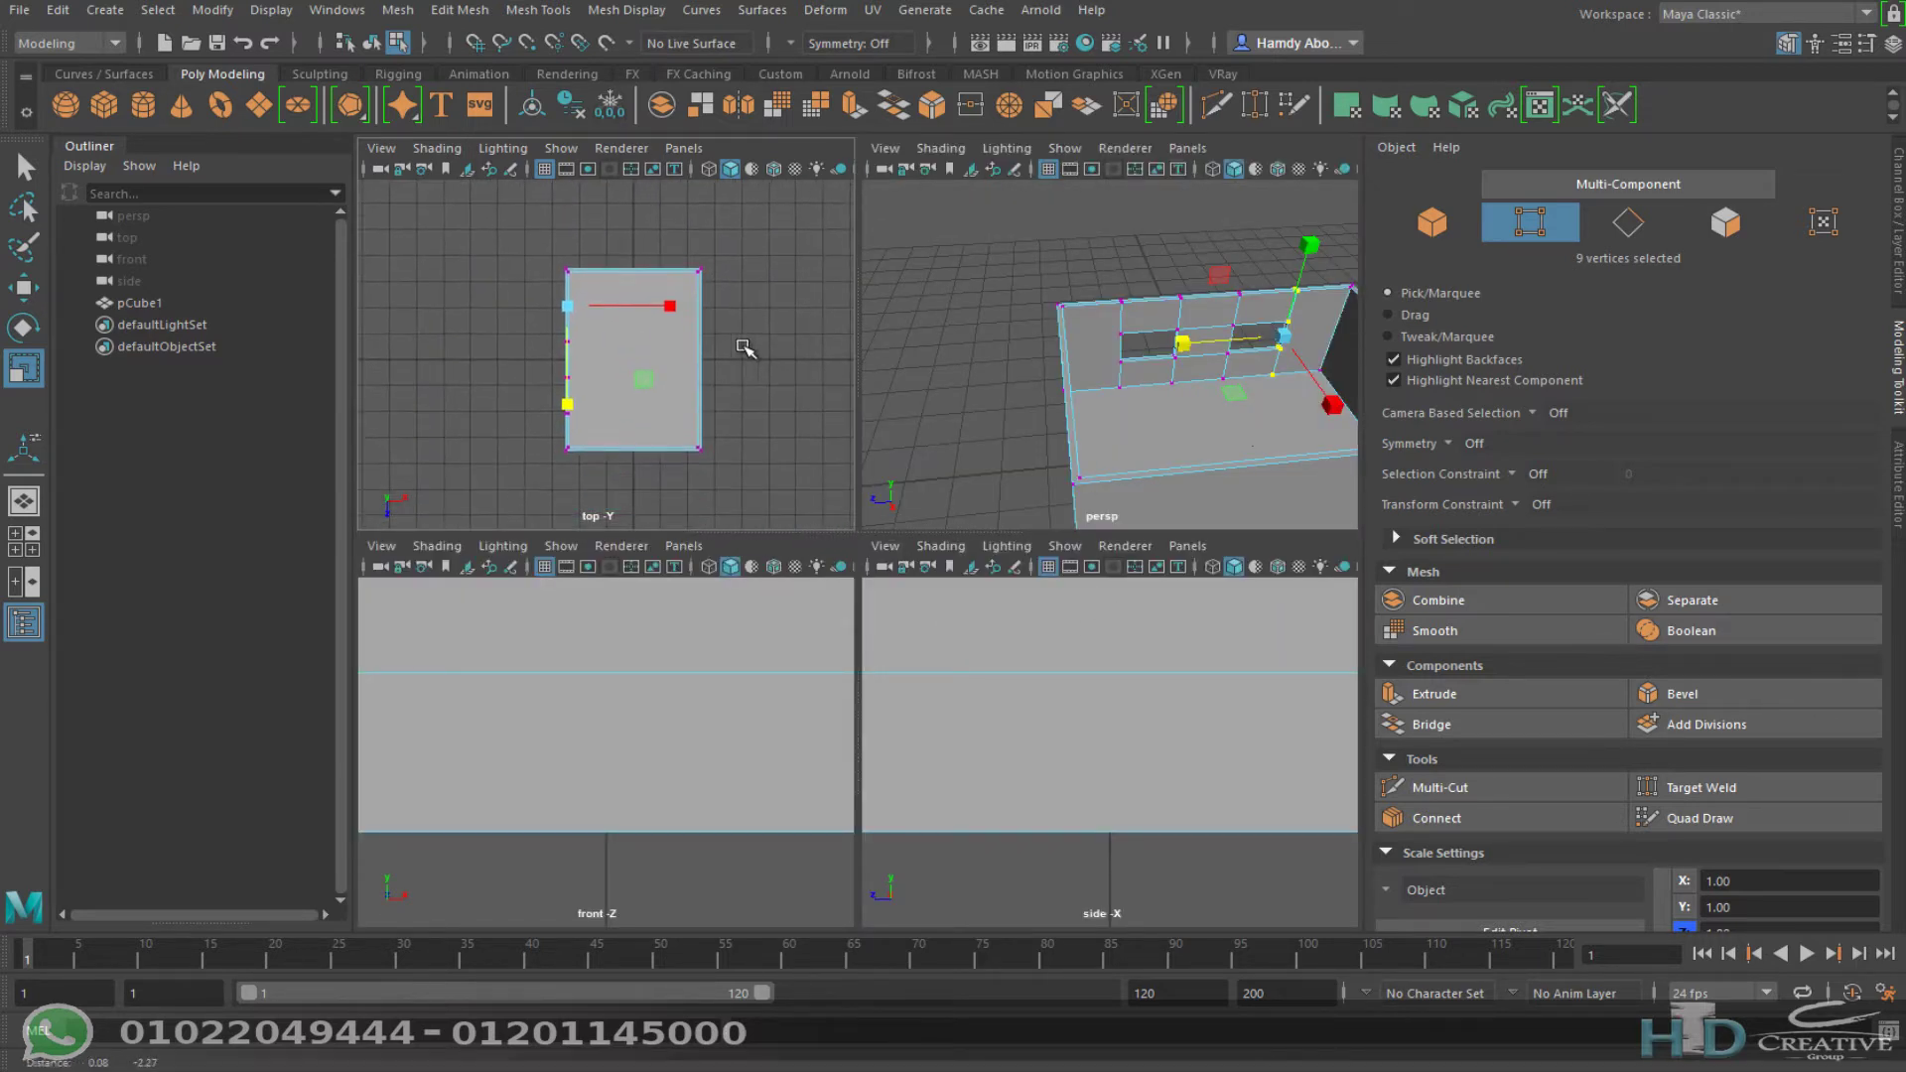
{"action": "scroll", "coordinate": [525, 437], "scroll_direction": "down", "scroll_amount": 1}
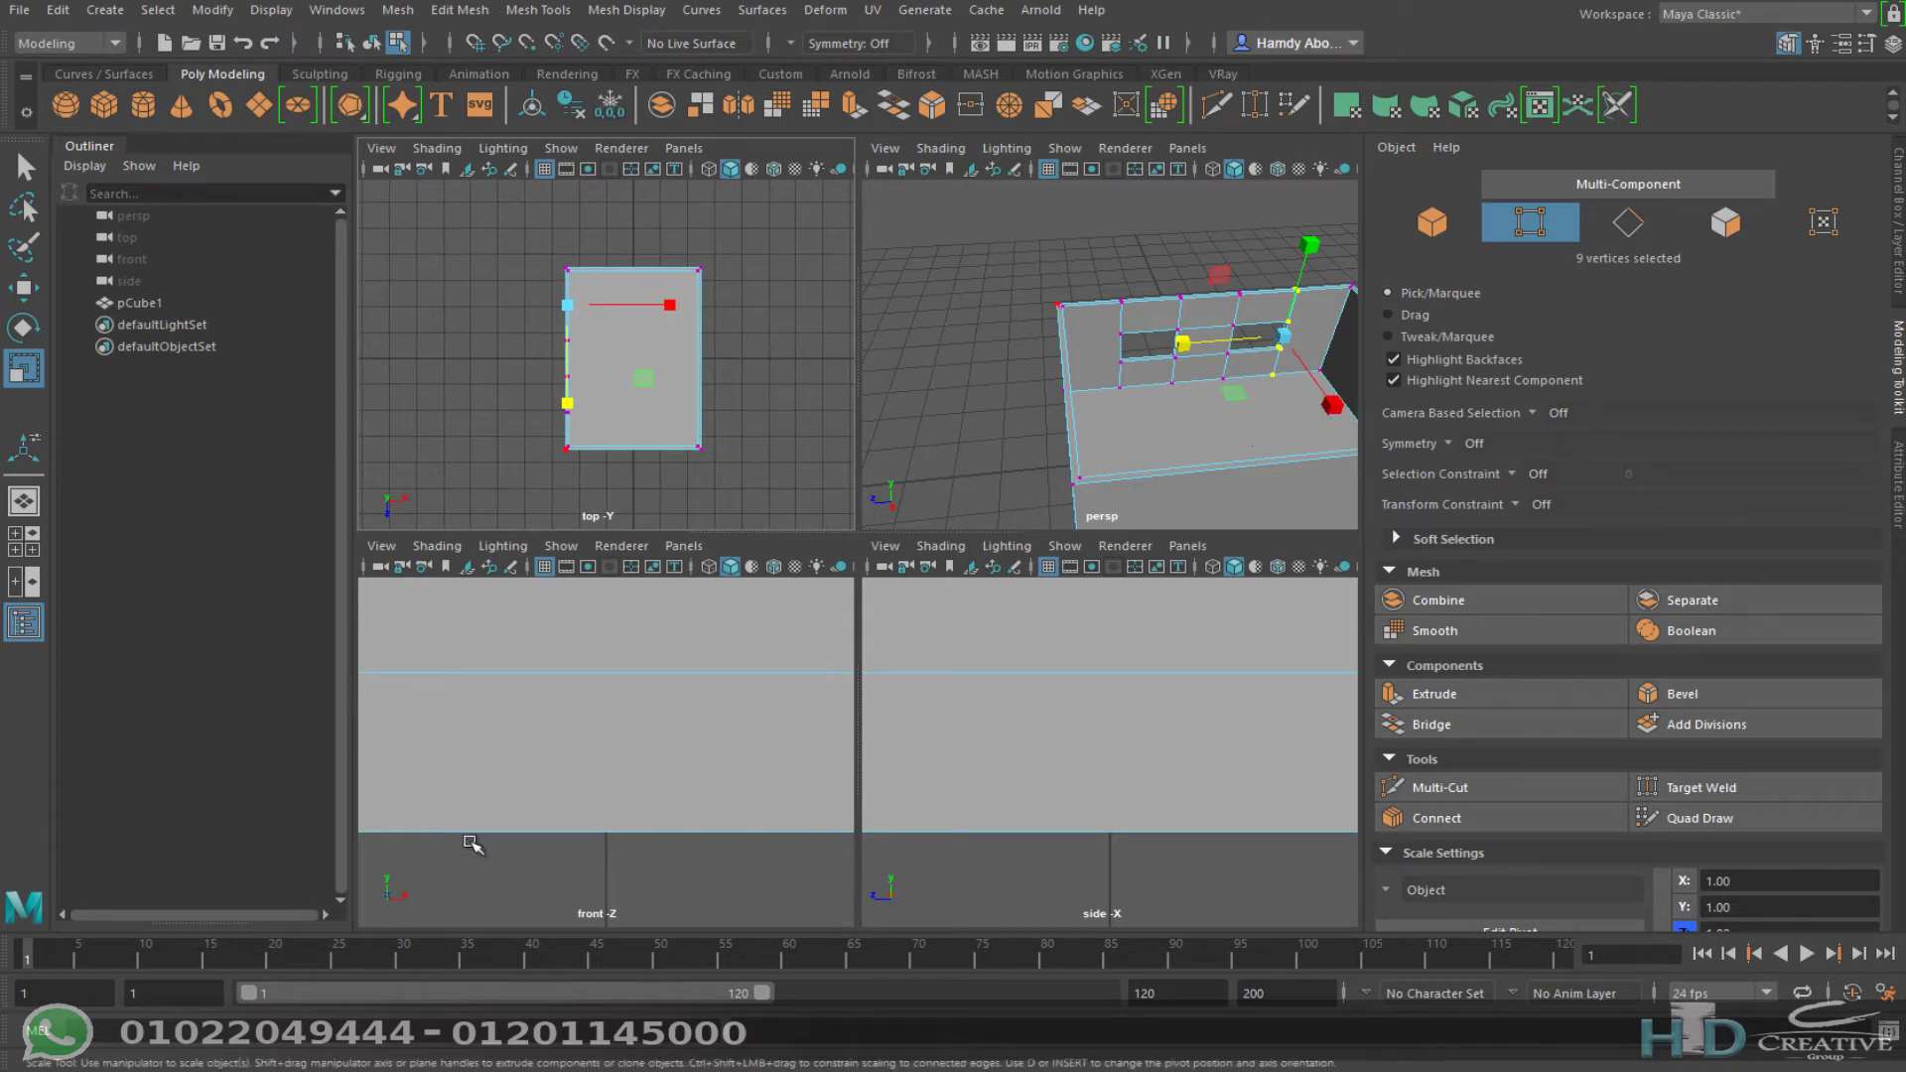
{"action": "left_click", "coordinate": [732, 366]}
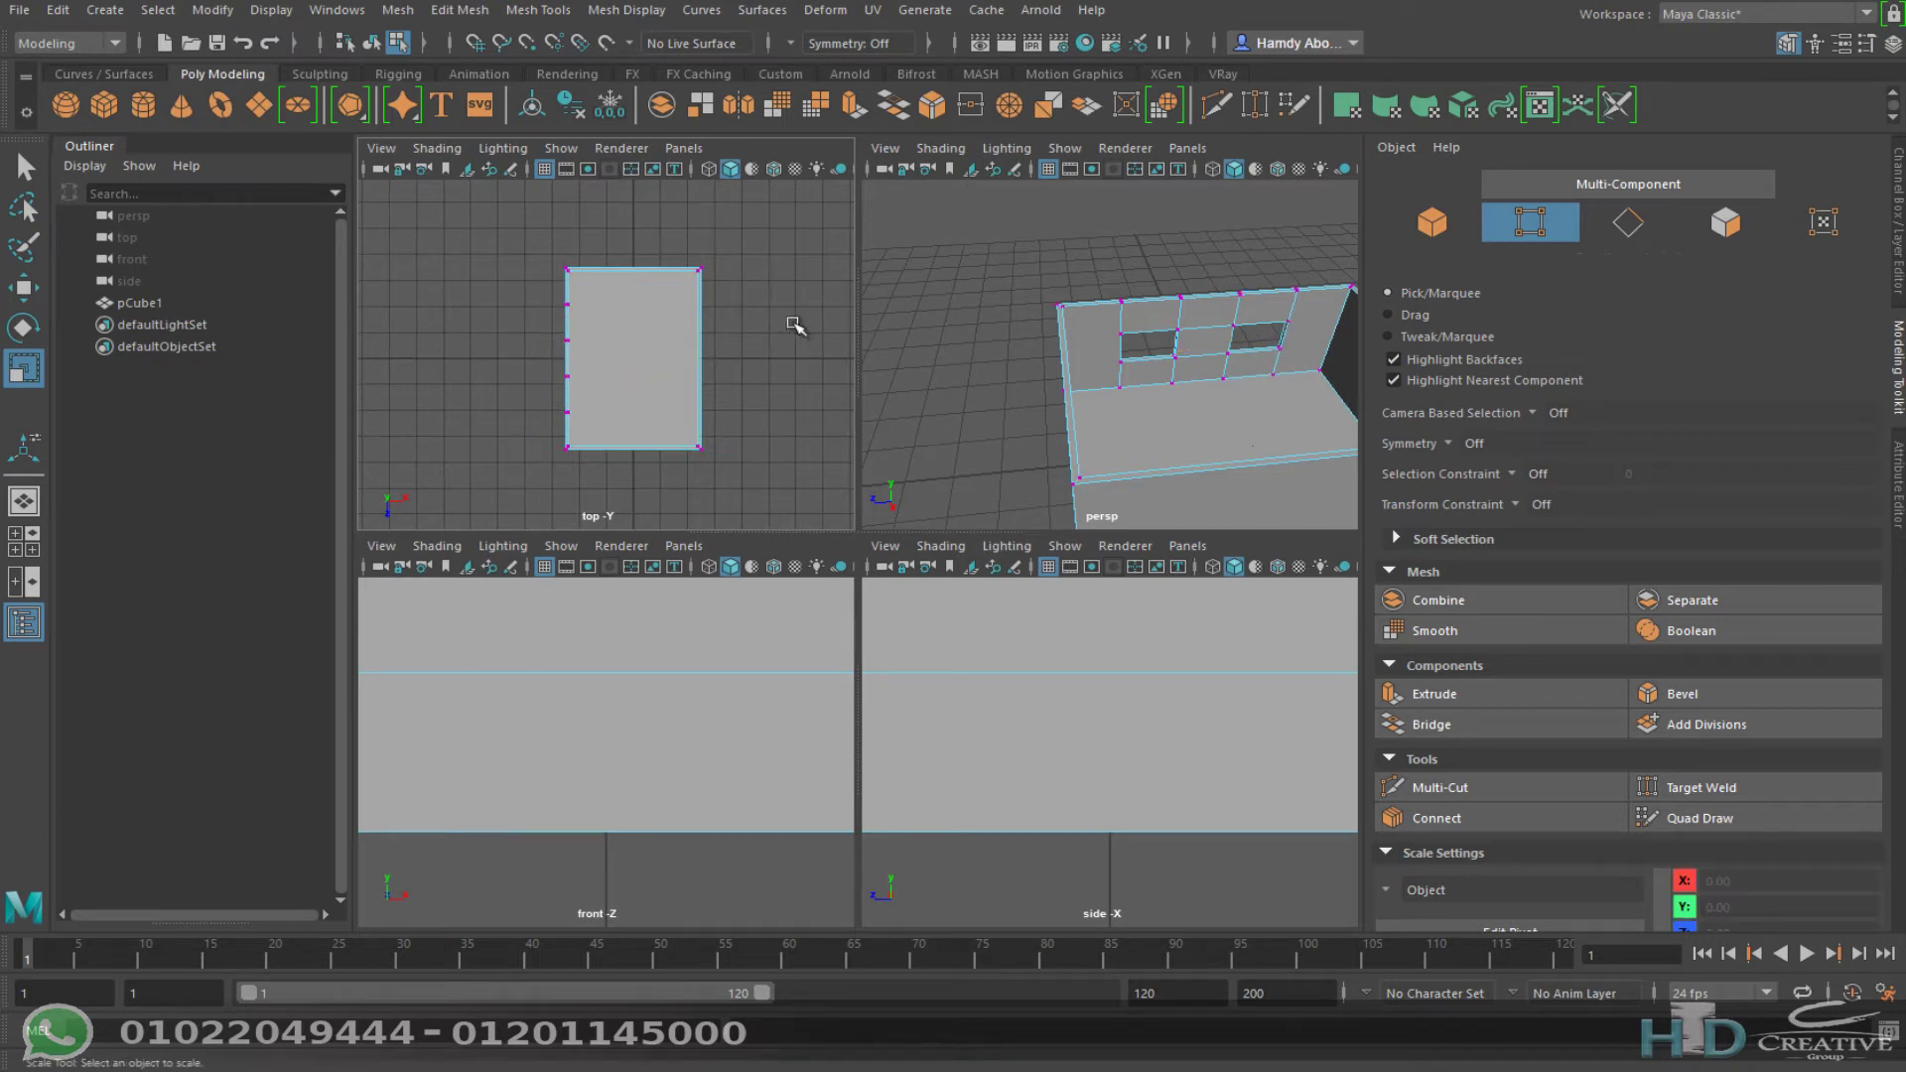
Step: Return to Object Mode, deselect, enable Wireframe on Shaded and maximise the top view
{"action": "right_click_drag", "start_coordinate": [799, 268], "coordinate": [860, 244]}
{"action": "left_click", "coordinate": [790, 379]}
{"action": "scroll", "coordinate": [725, 333], "scroll_direction": "up", "scroll_amount": 2}
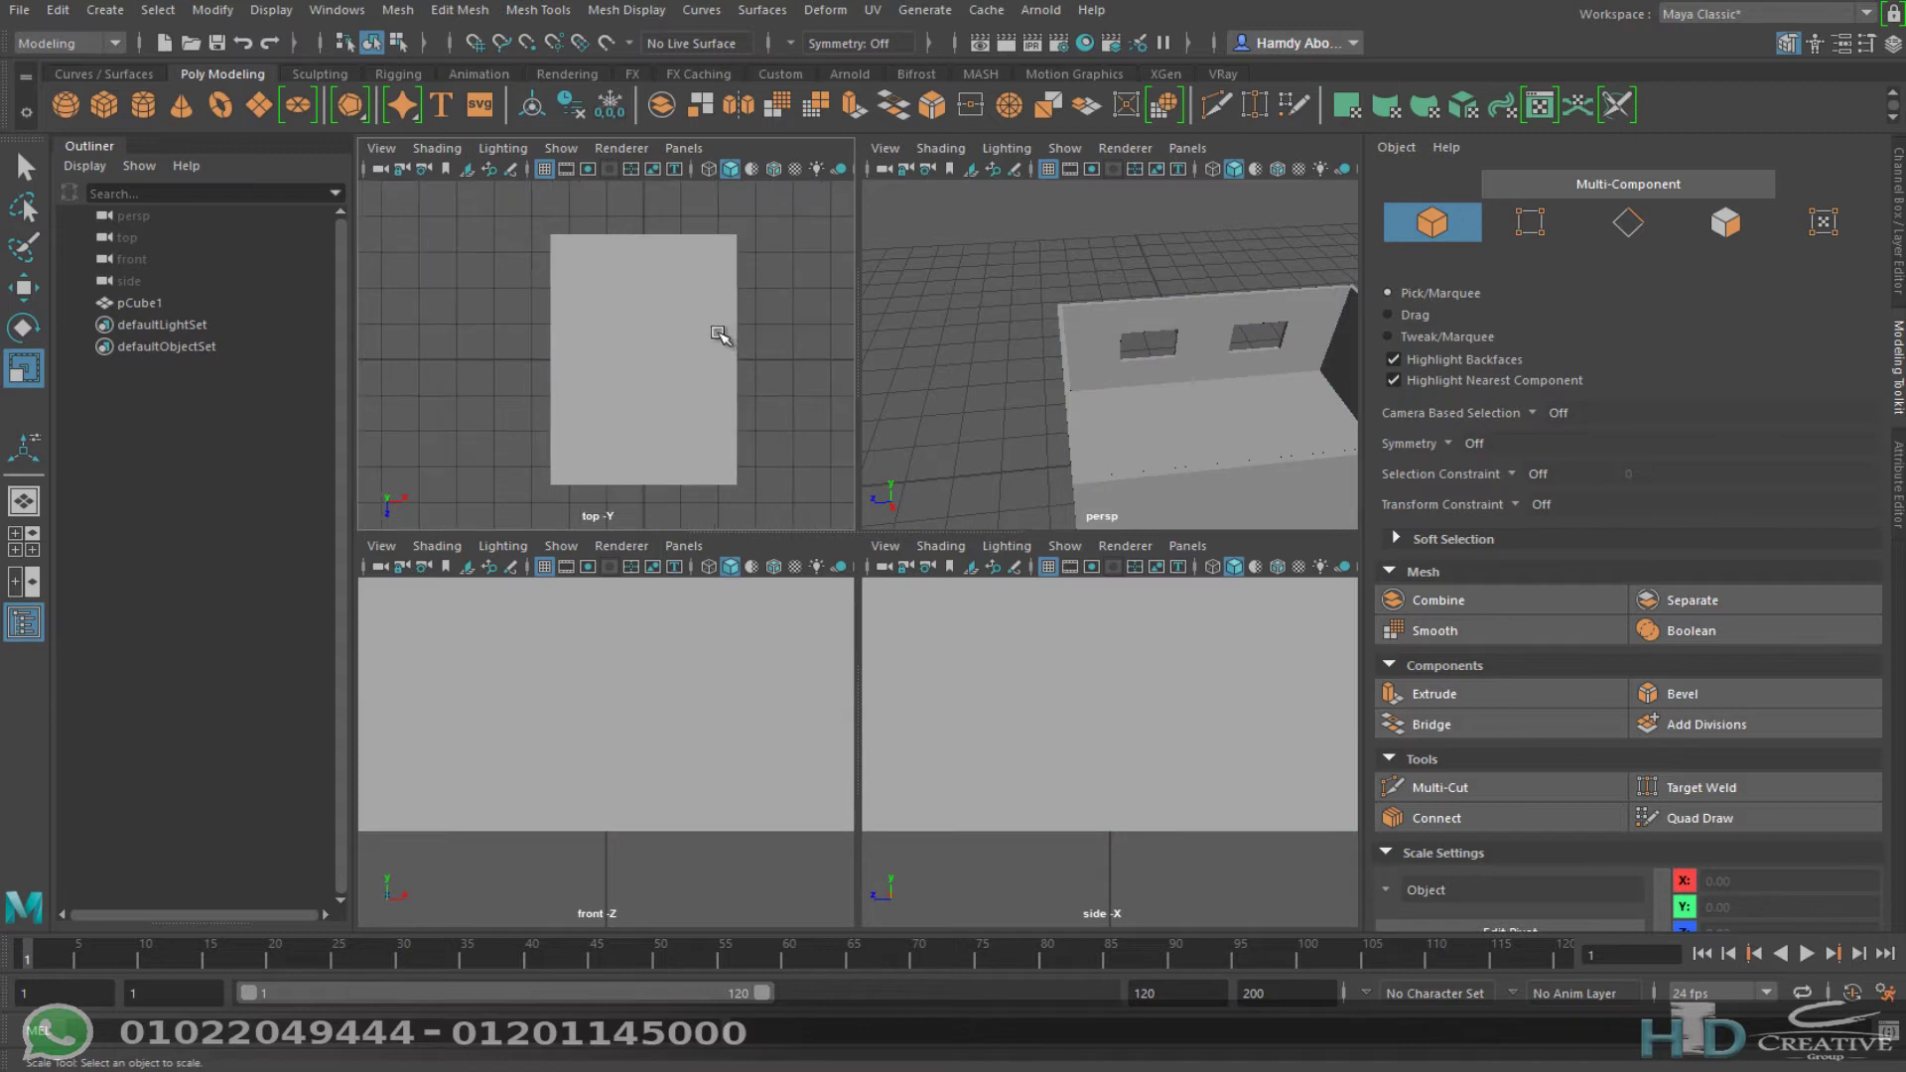
{"action": "left_click", "coordinate": [774, 176]}
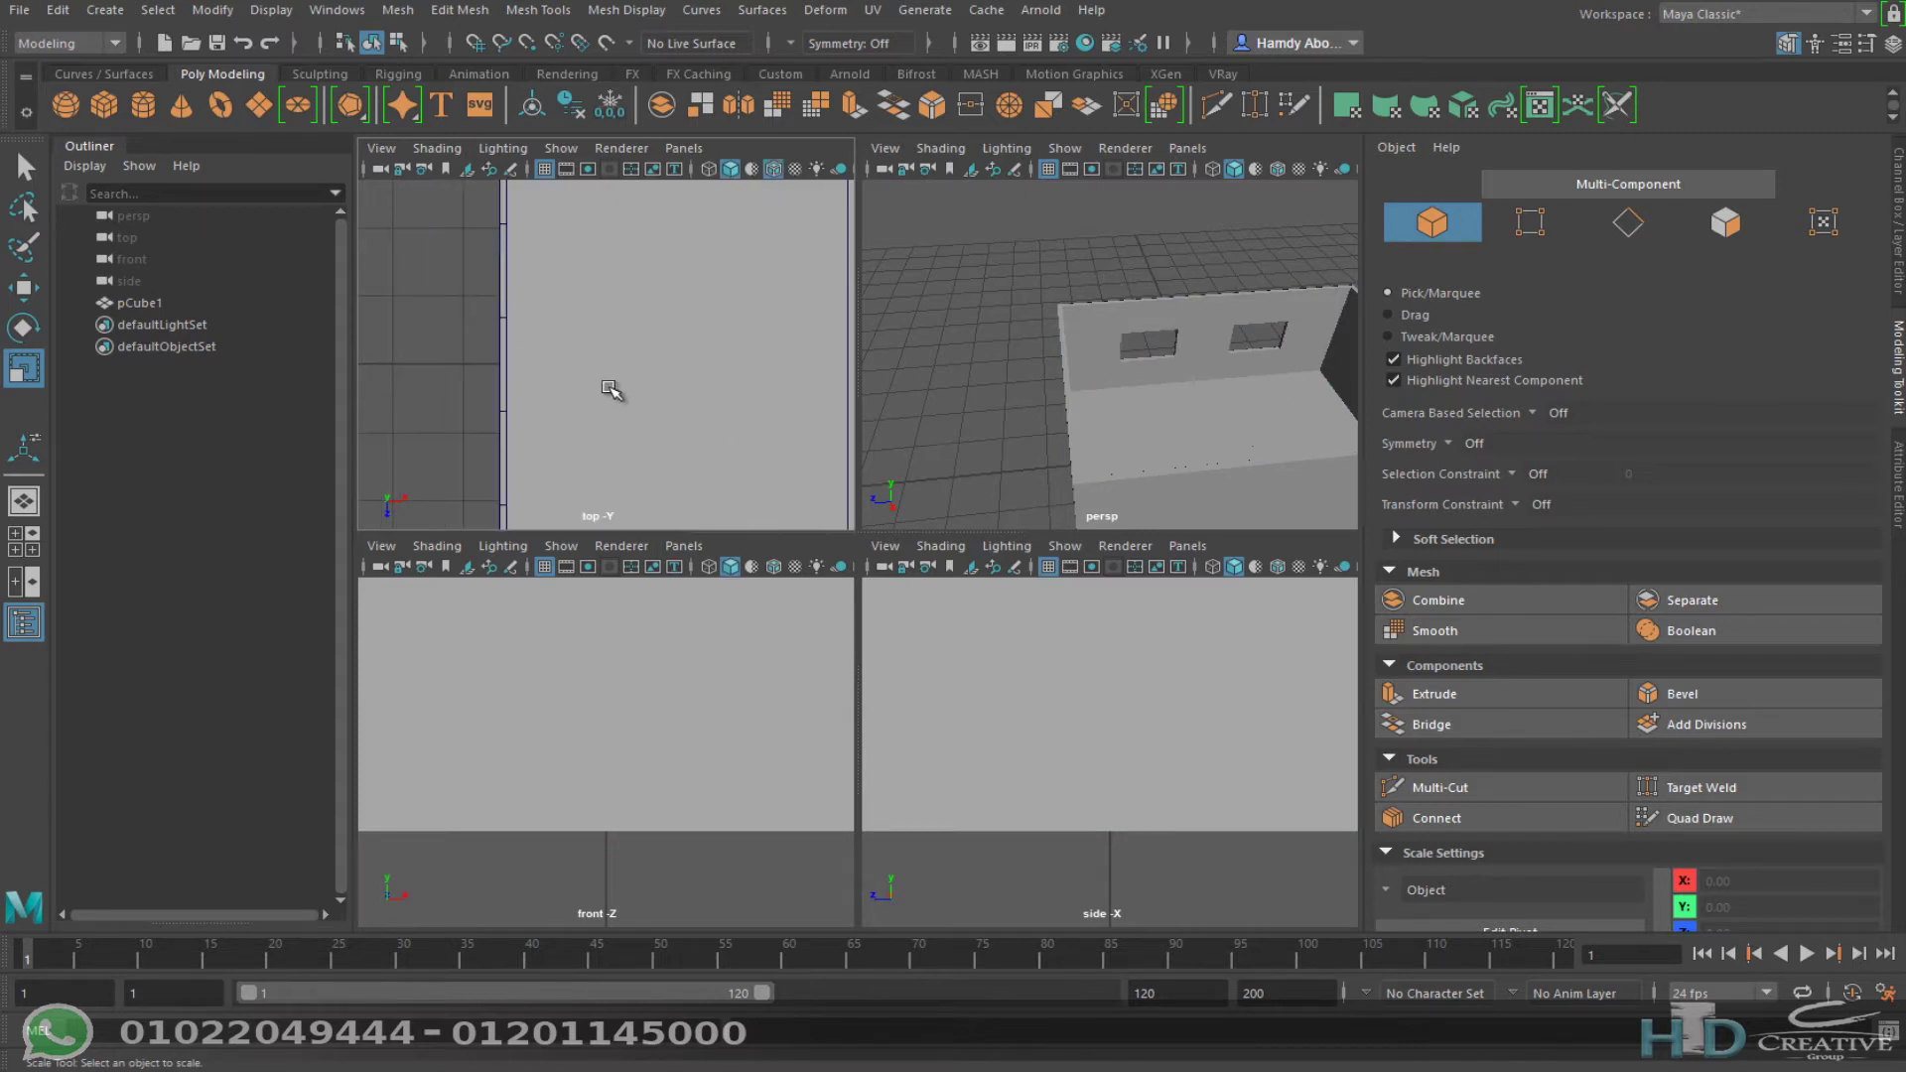
{"action": "key", "text": "space"}
{"action": "middle_click_drag", "start_coordinate": [1008, 442], "coordinate": [821, 408], "text": "alt"}
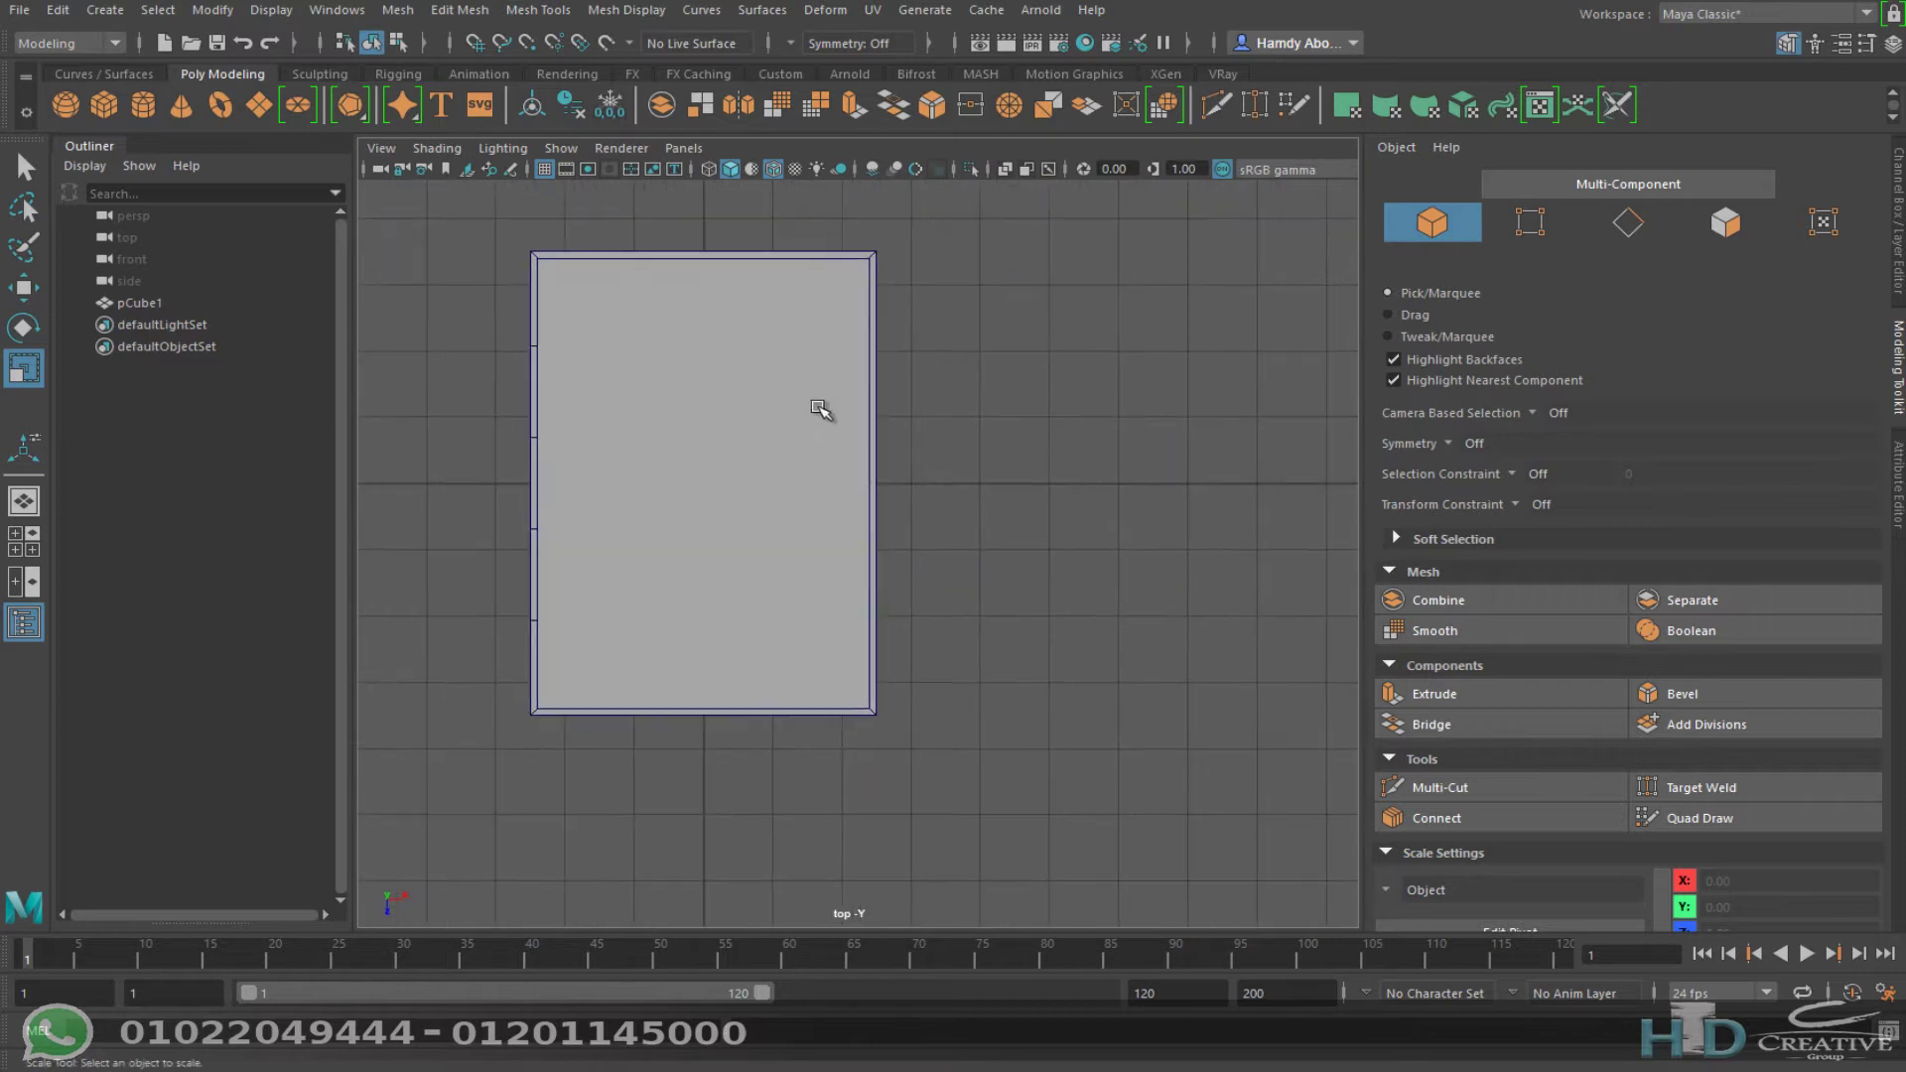
Step: Create a polygon cube from the shelf, then delete it
{"action": "left_click", "coordinate": [104, 105]}
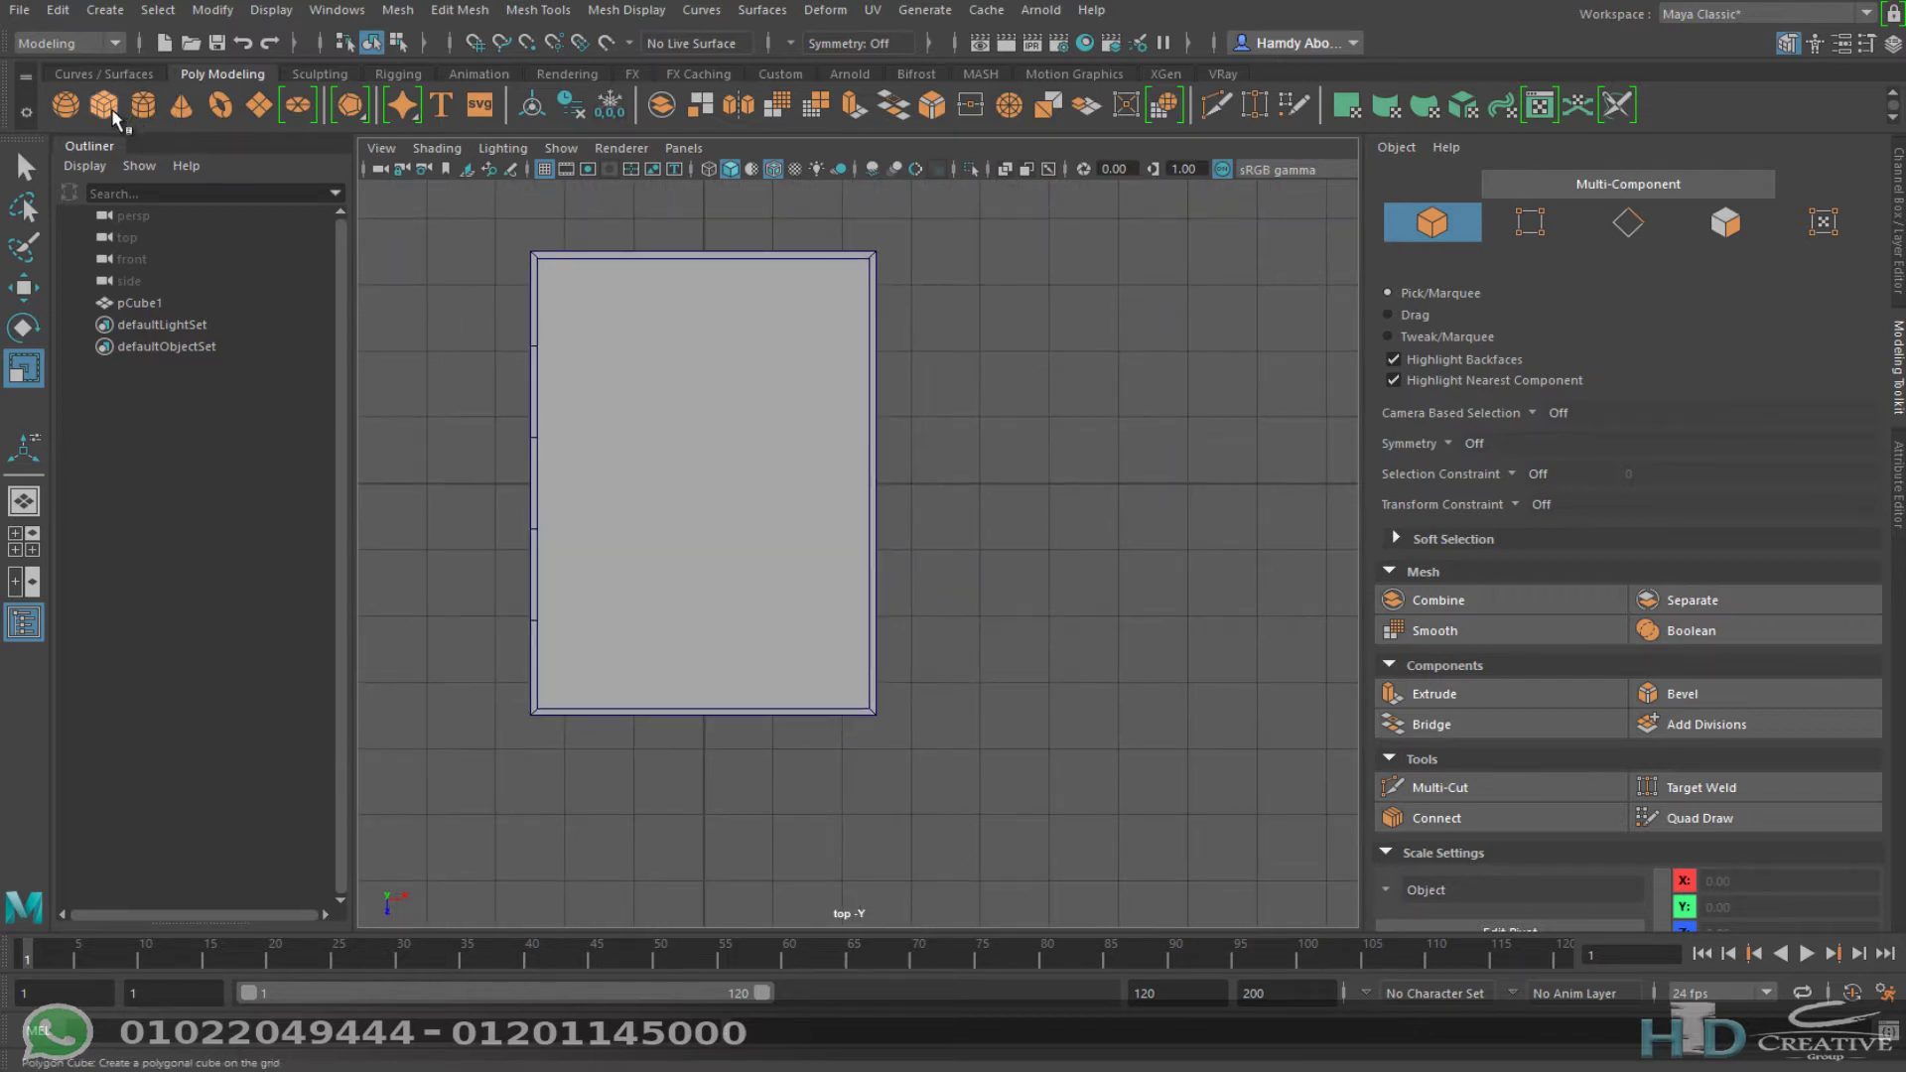
{"action": "scroll", "coordinate": [724, 413], "scroll_direction": "up", "scroll_amount": 2}
{"action": "scroll", "coordinate": [675, 448], "scroll_direction": "down", "scroll_amount": 1}
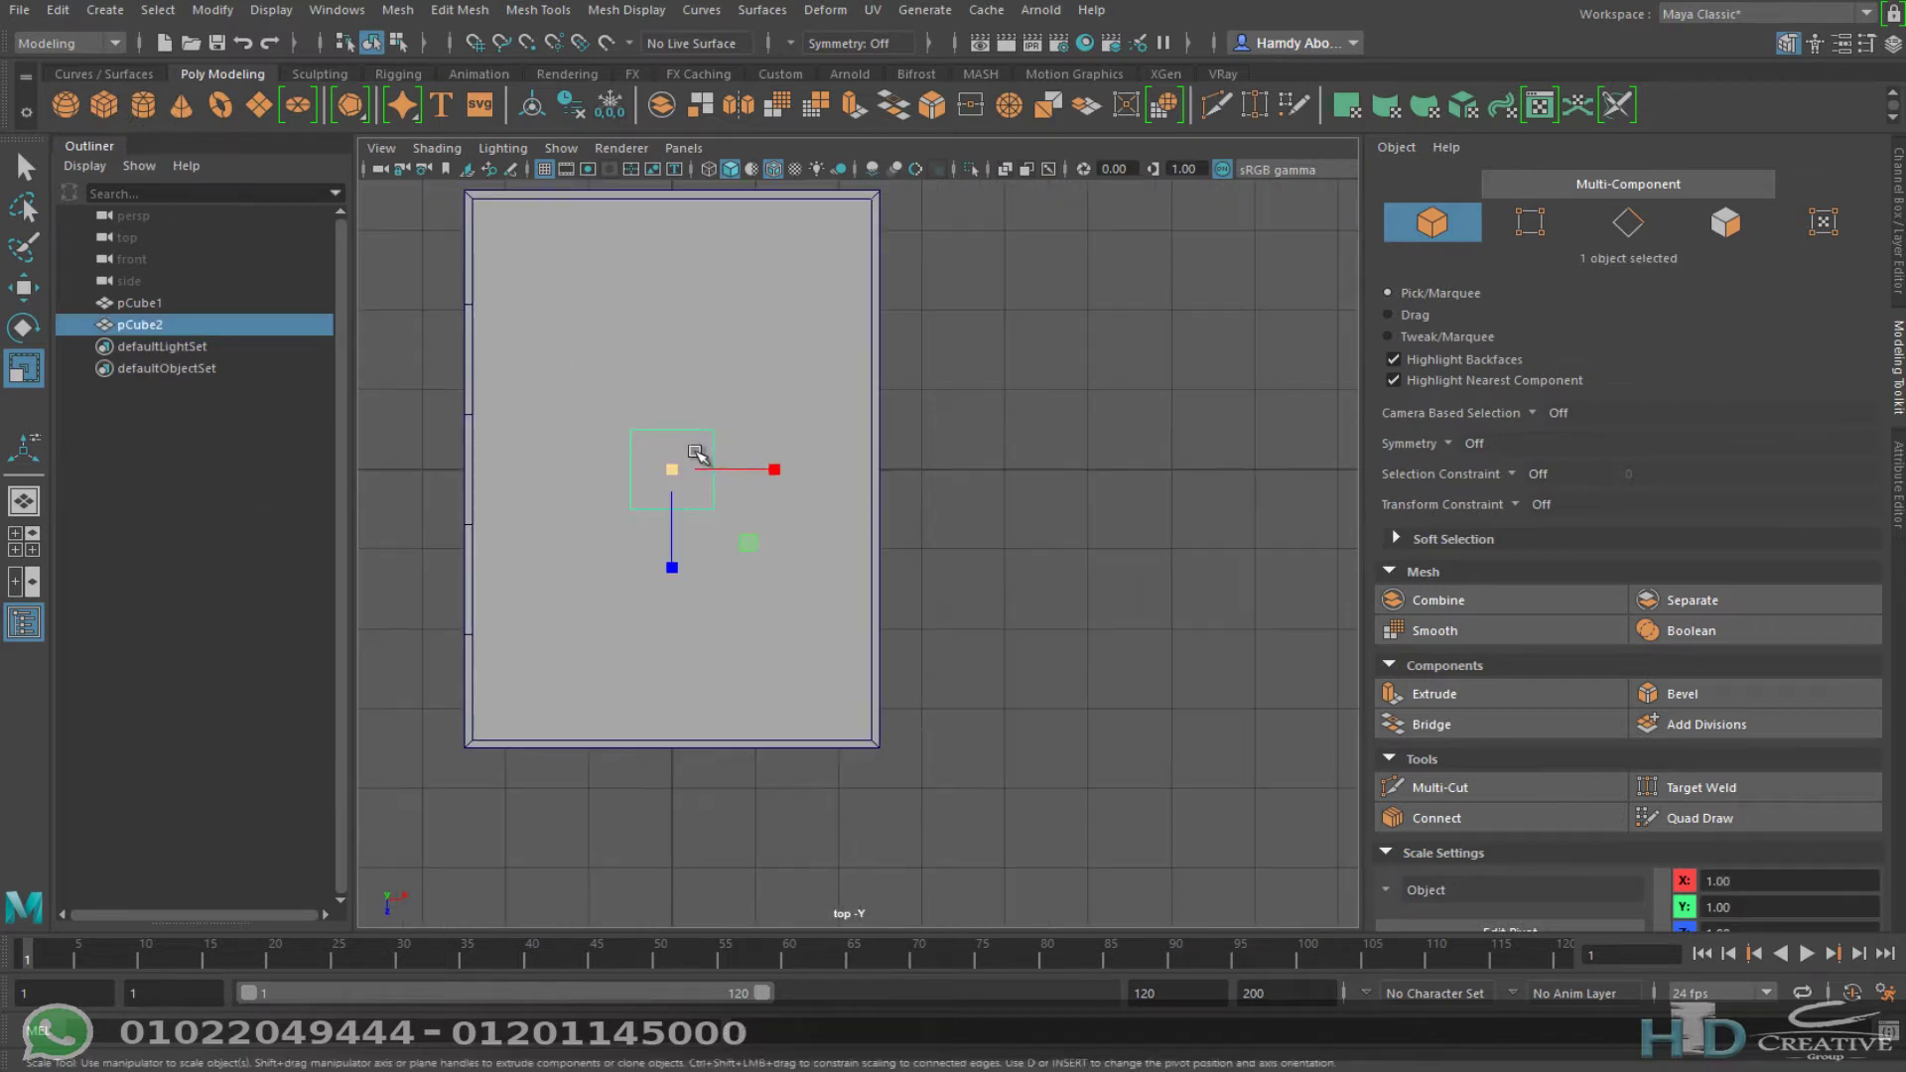
{"action": "key", "text": "Delete"}
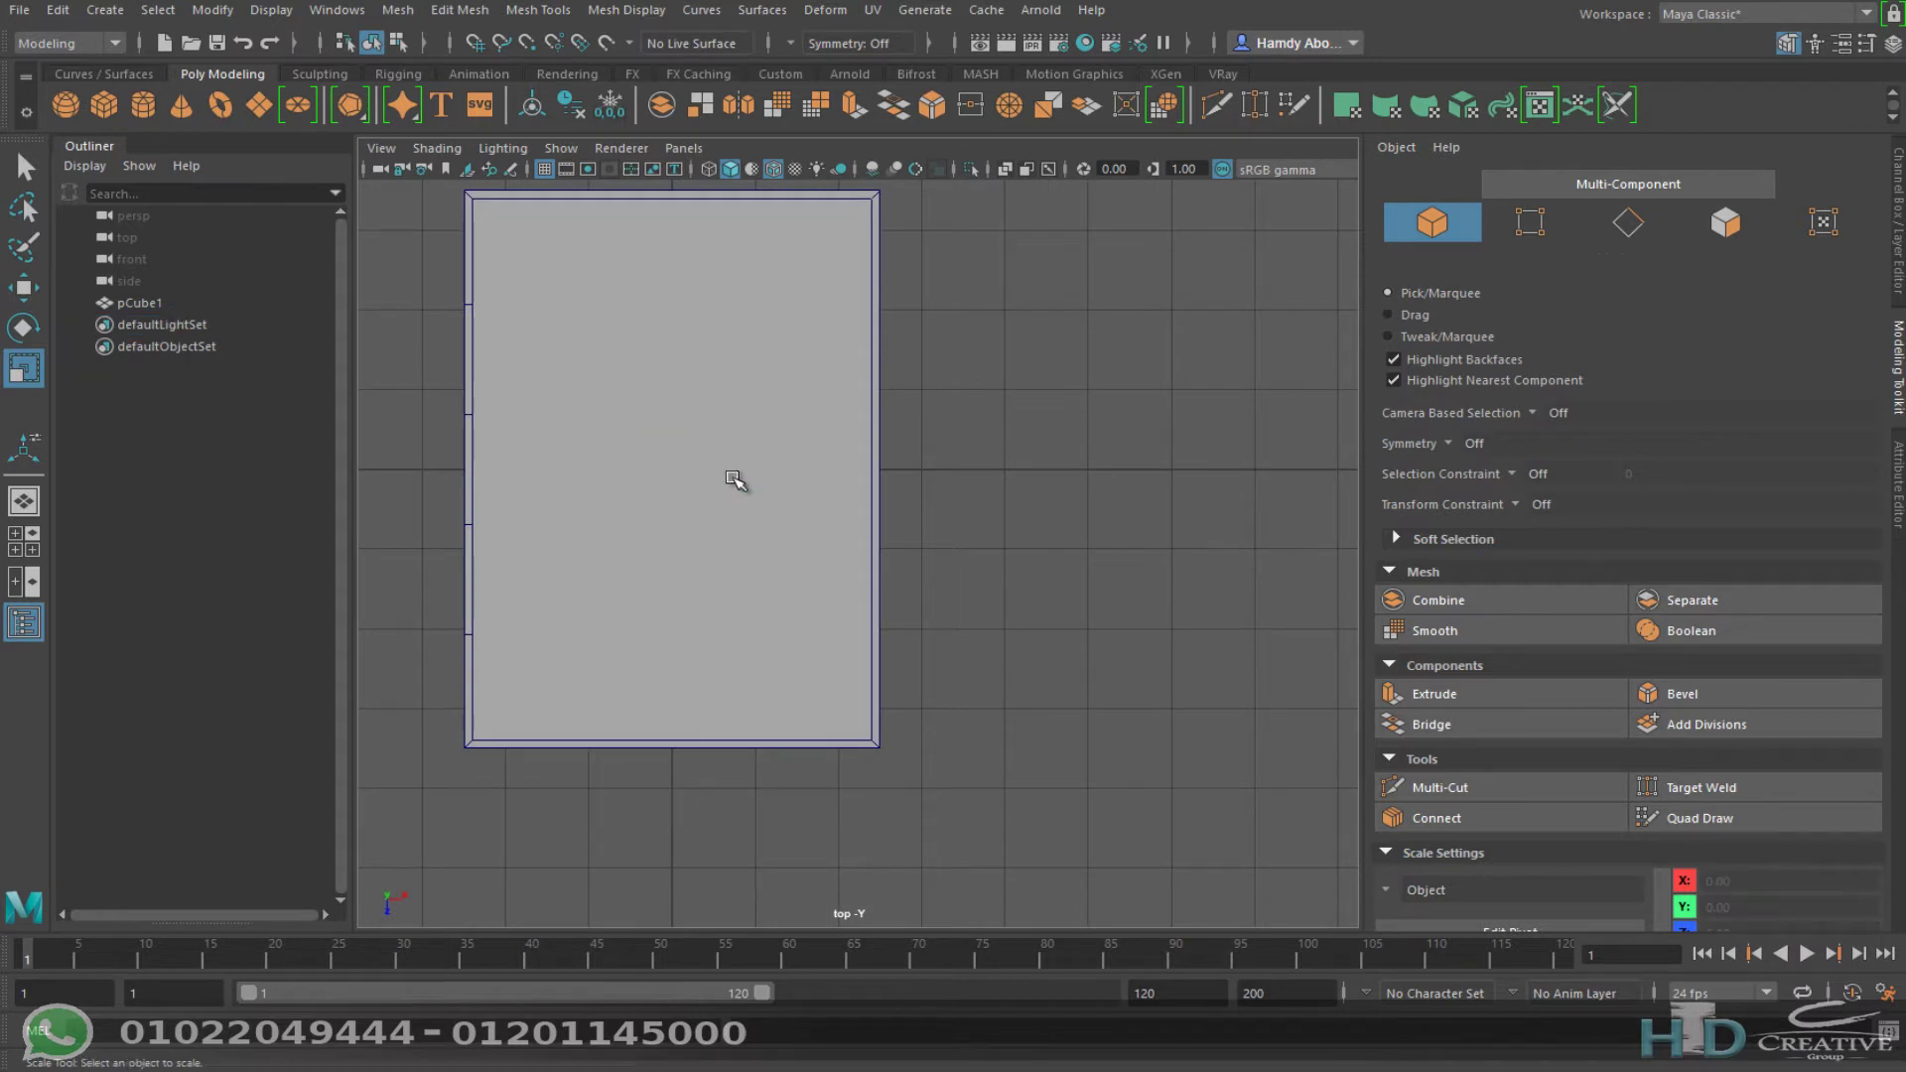
Step: Turn on Interactive Creation for polygon primitives
{"action": "left_click", "coordinate": [117, 13]}
{"action": "mouse_move", "coordinate": [173, 86]}
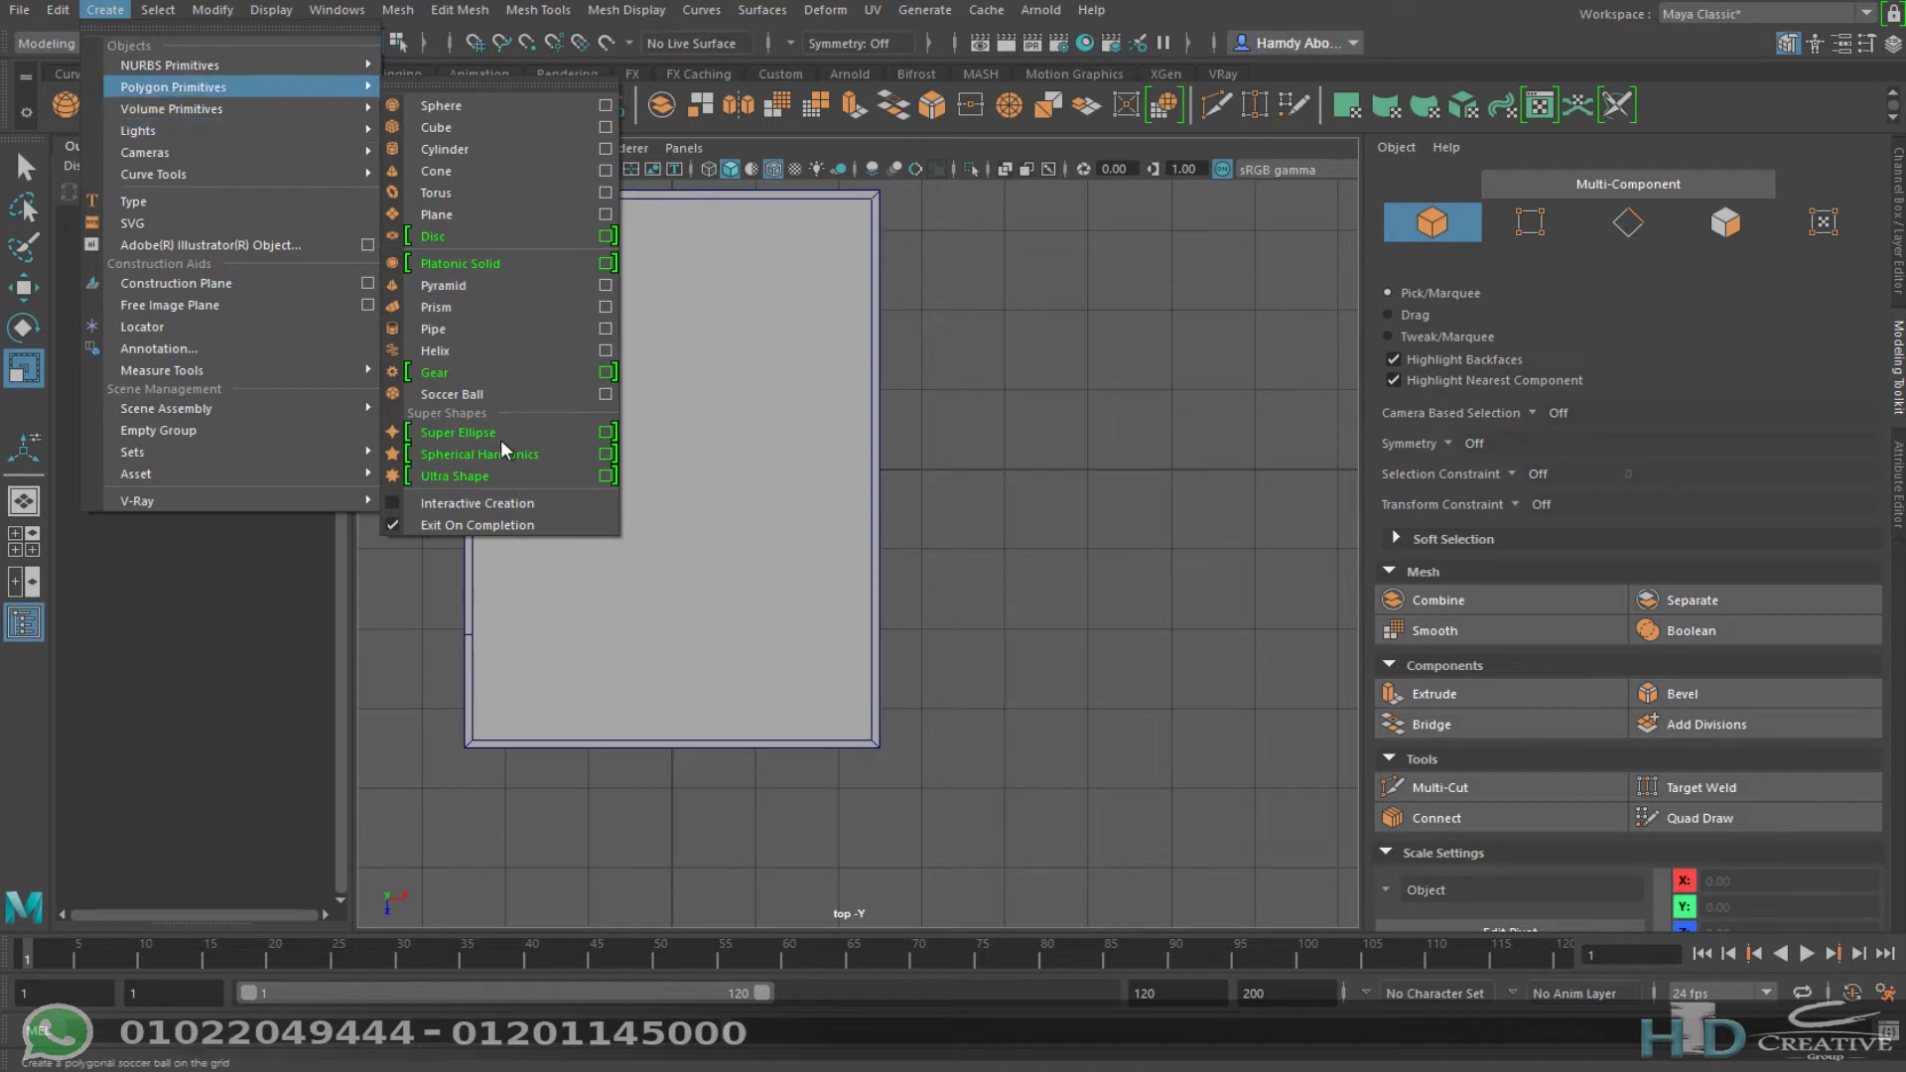
{"action": "left_click", "coordinate": [395, 506]}
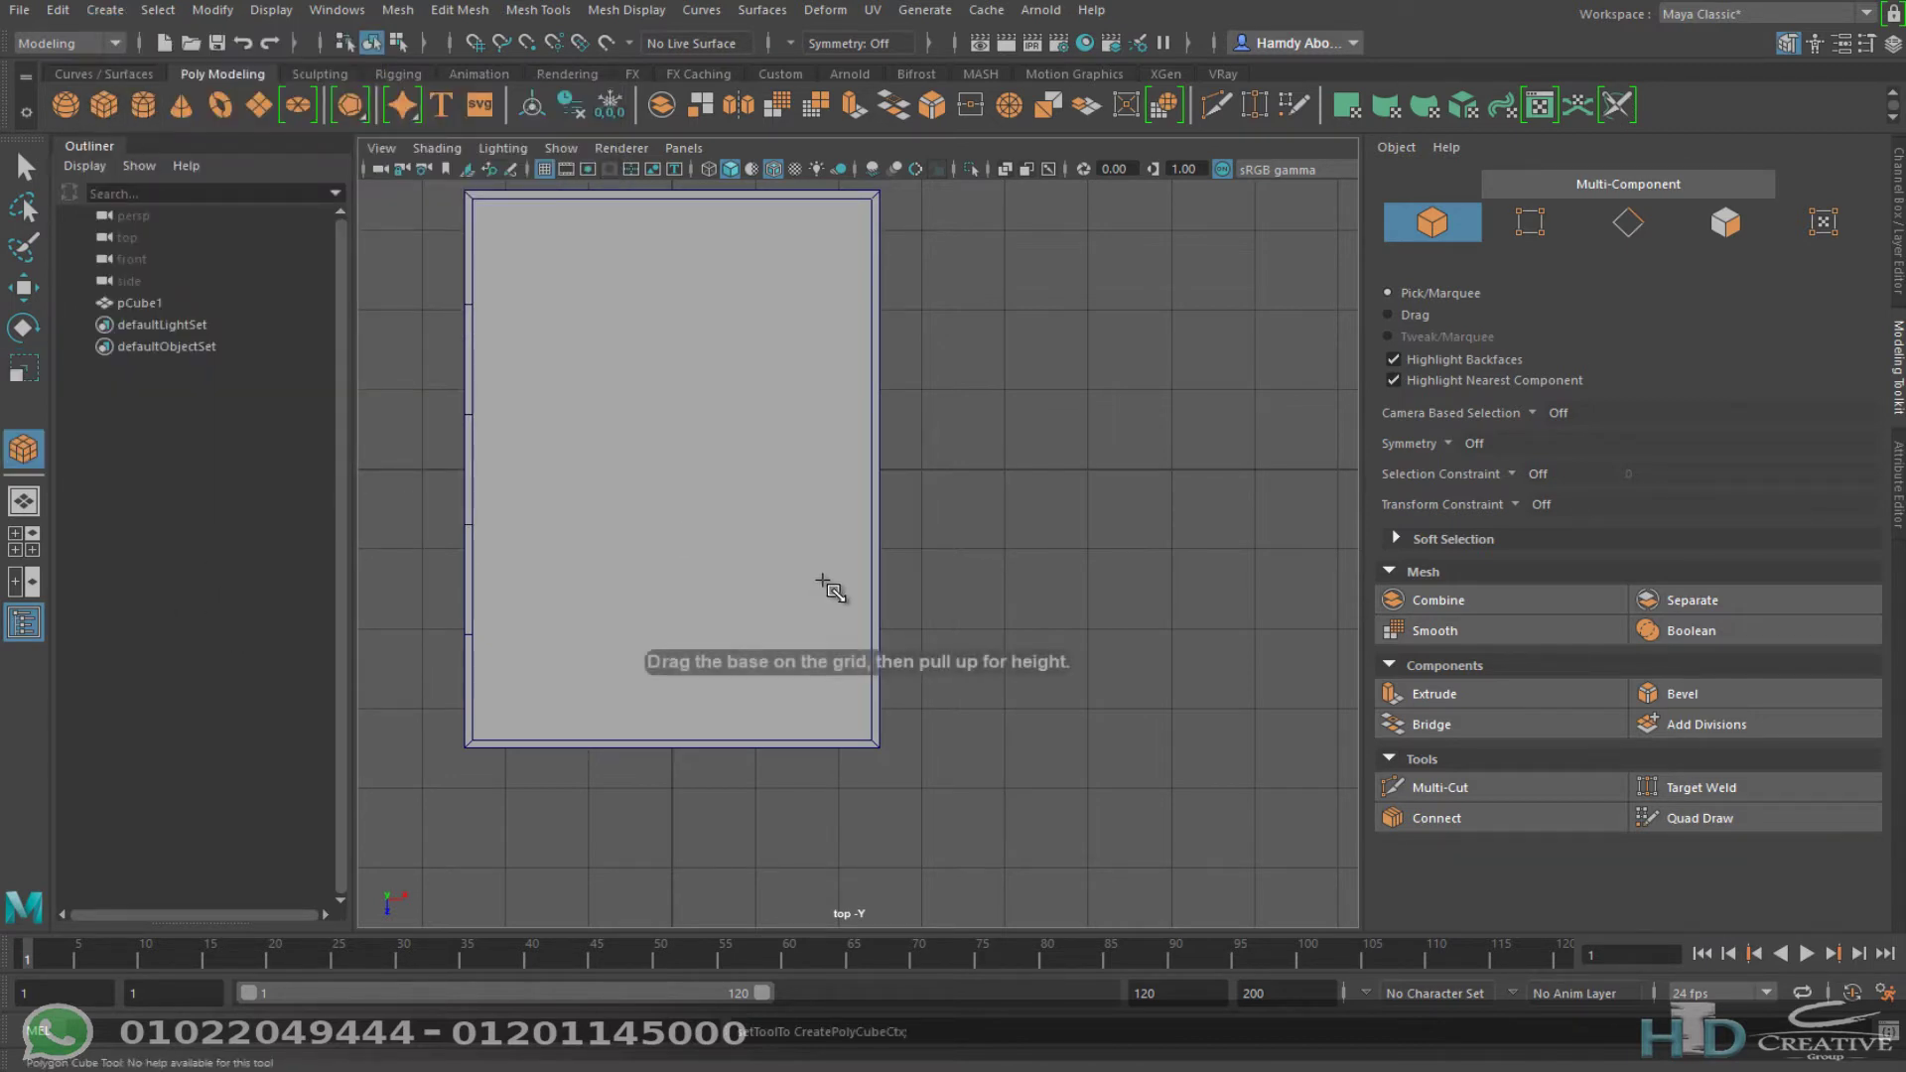
{"action": "scroll", "coordinate": [838, 586], "scroll_direction": "down", "scroll_amount": 3}
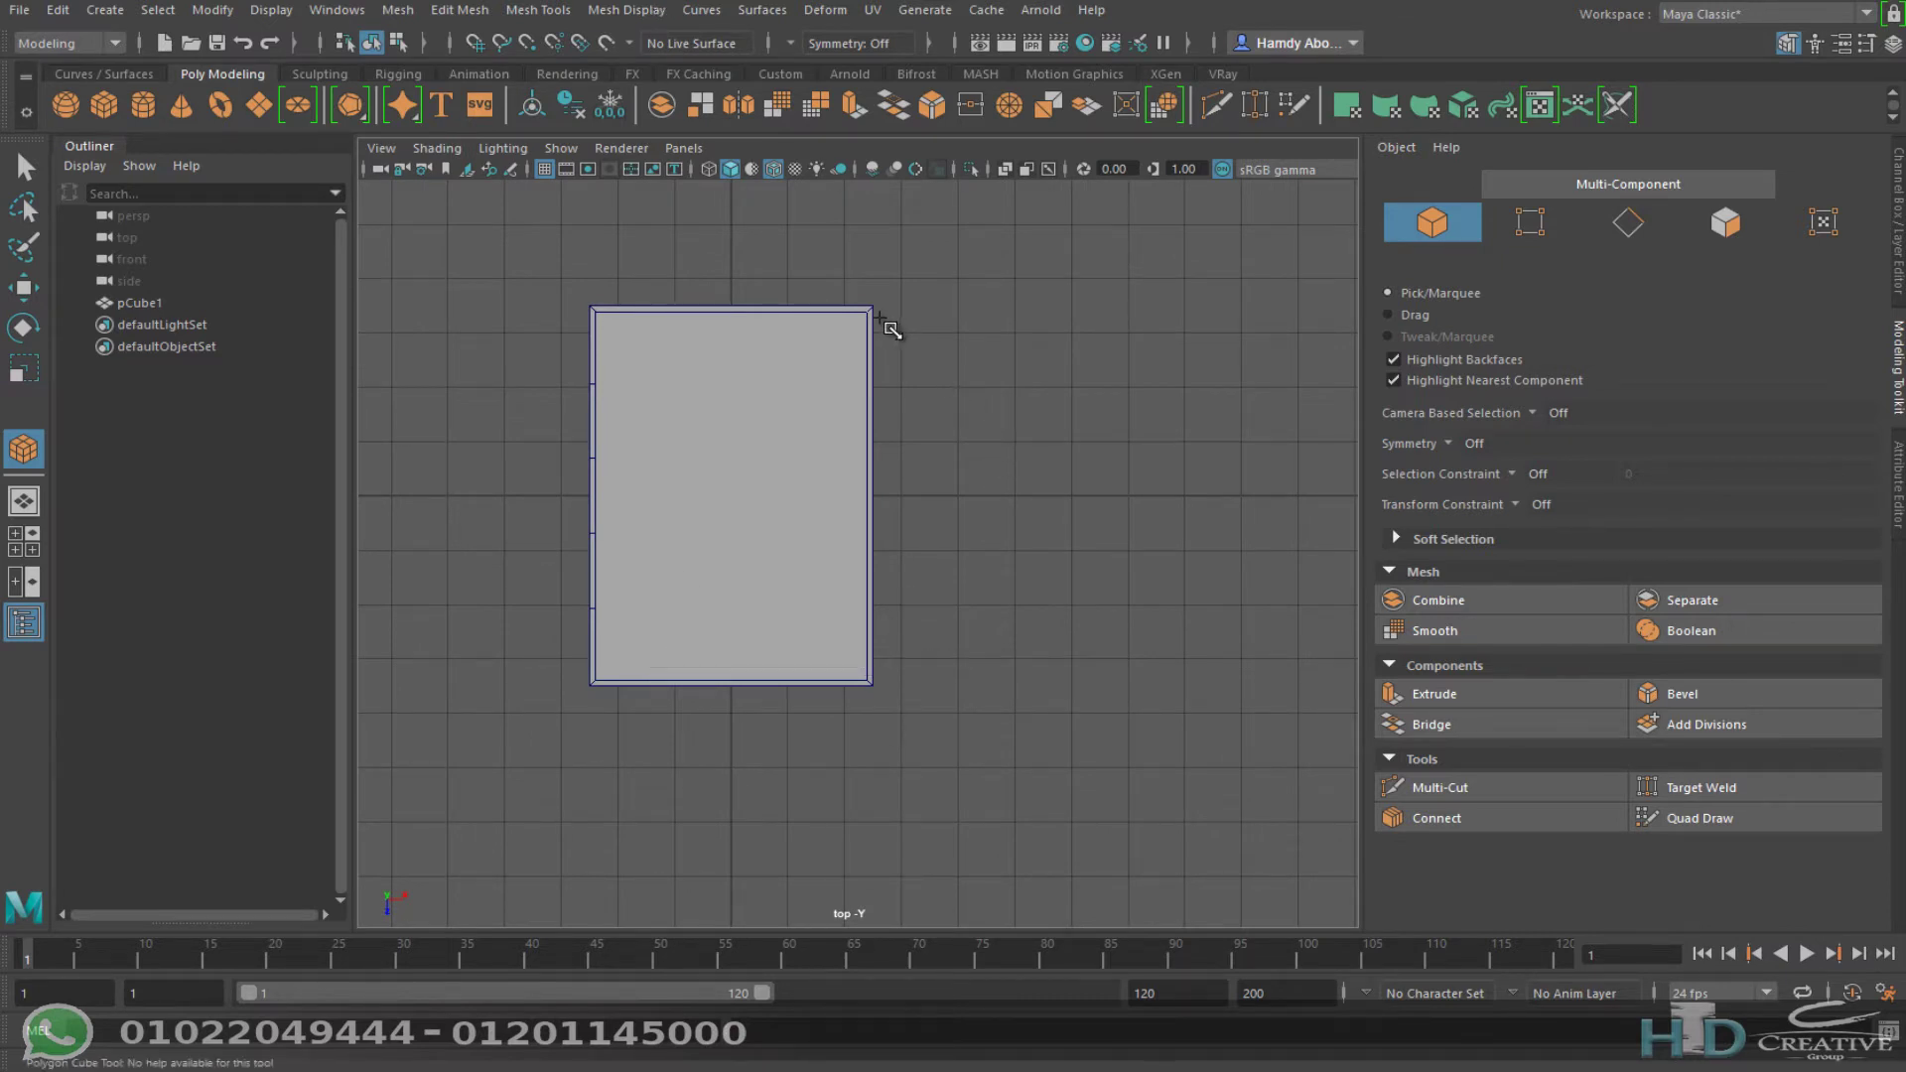
{"action": "scroll", "coordinate": [876, 288], "scroll_direction": "up", "scroll_amount": 2}
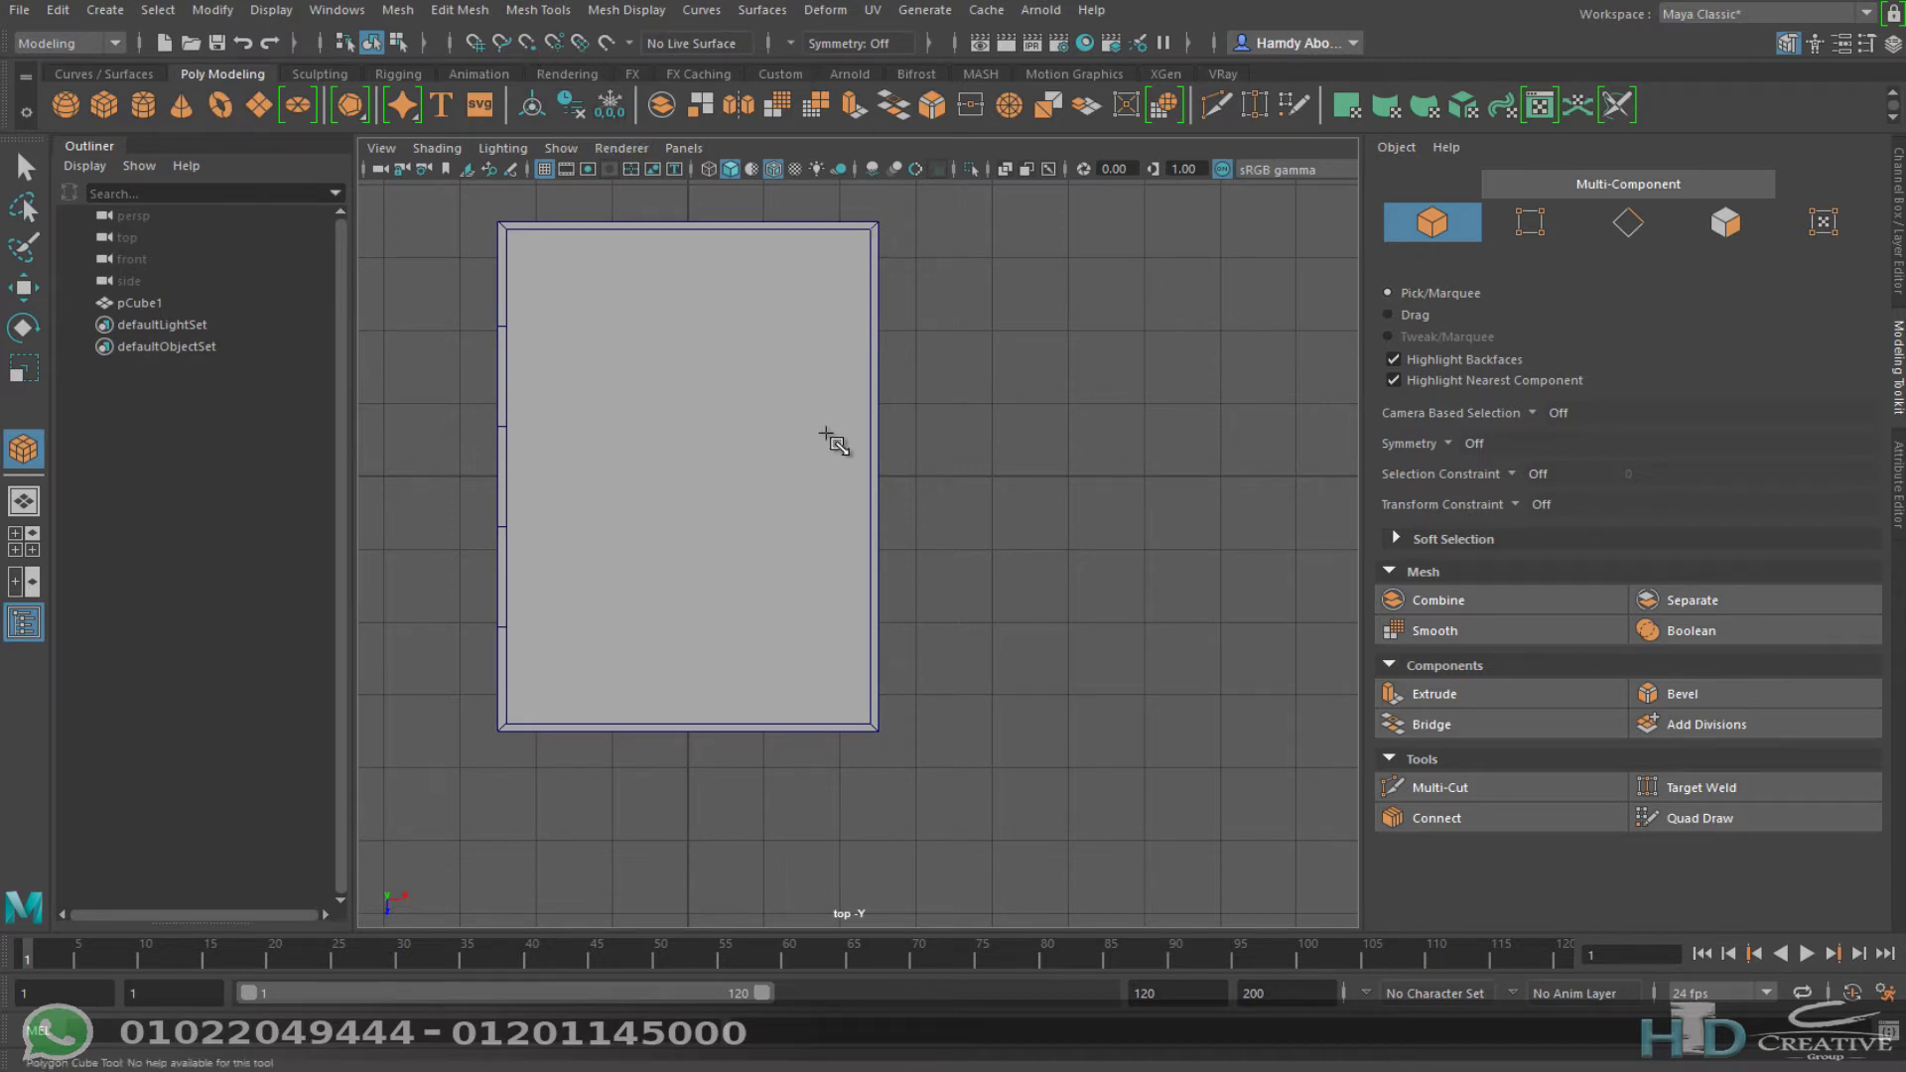
Step: Draw a cube snapped corner to corner over the floor plane and raise its height
{"action": "key", "text": "v"}
{"action": "left_click_drag", "start_coordinate": [884, 228], "coordinate": [496, 757]}
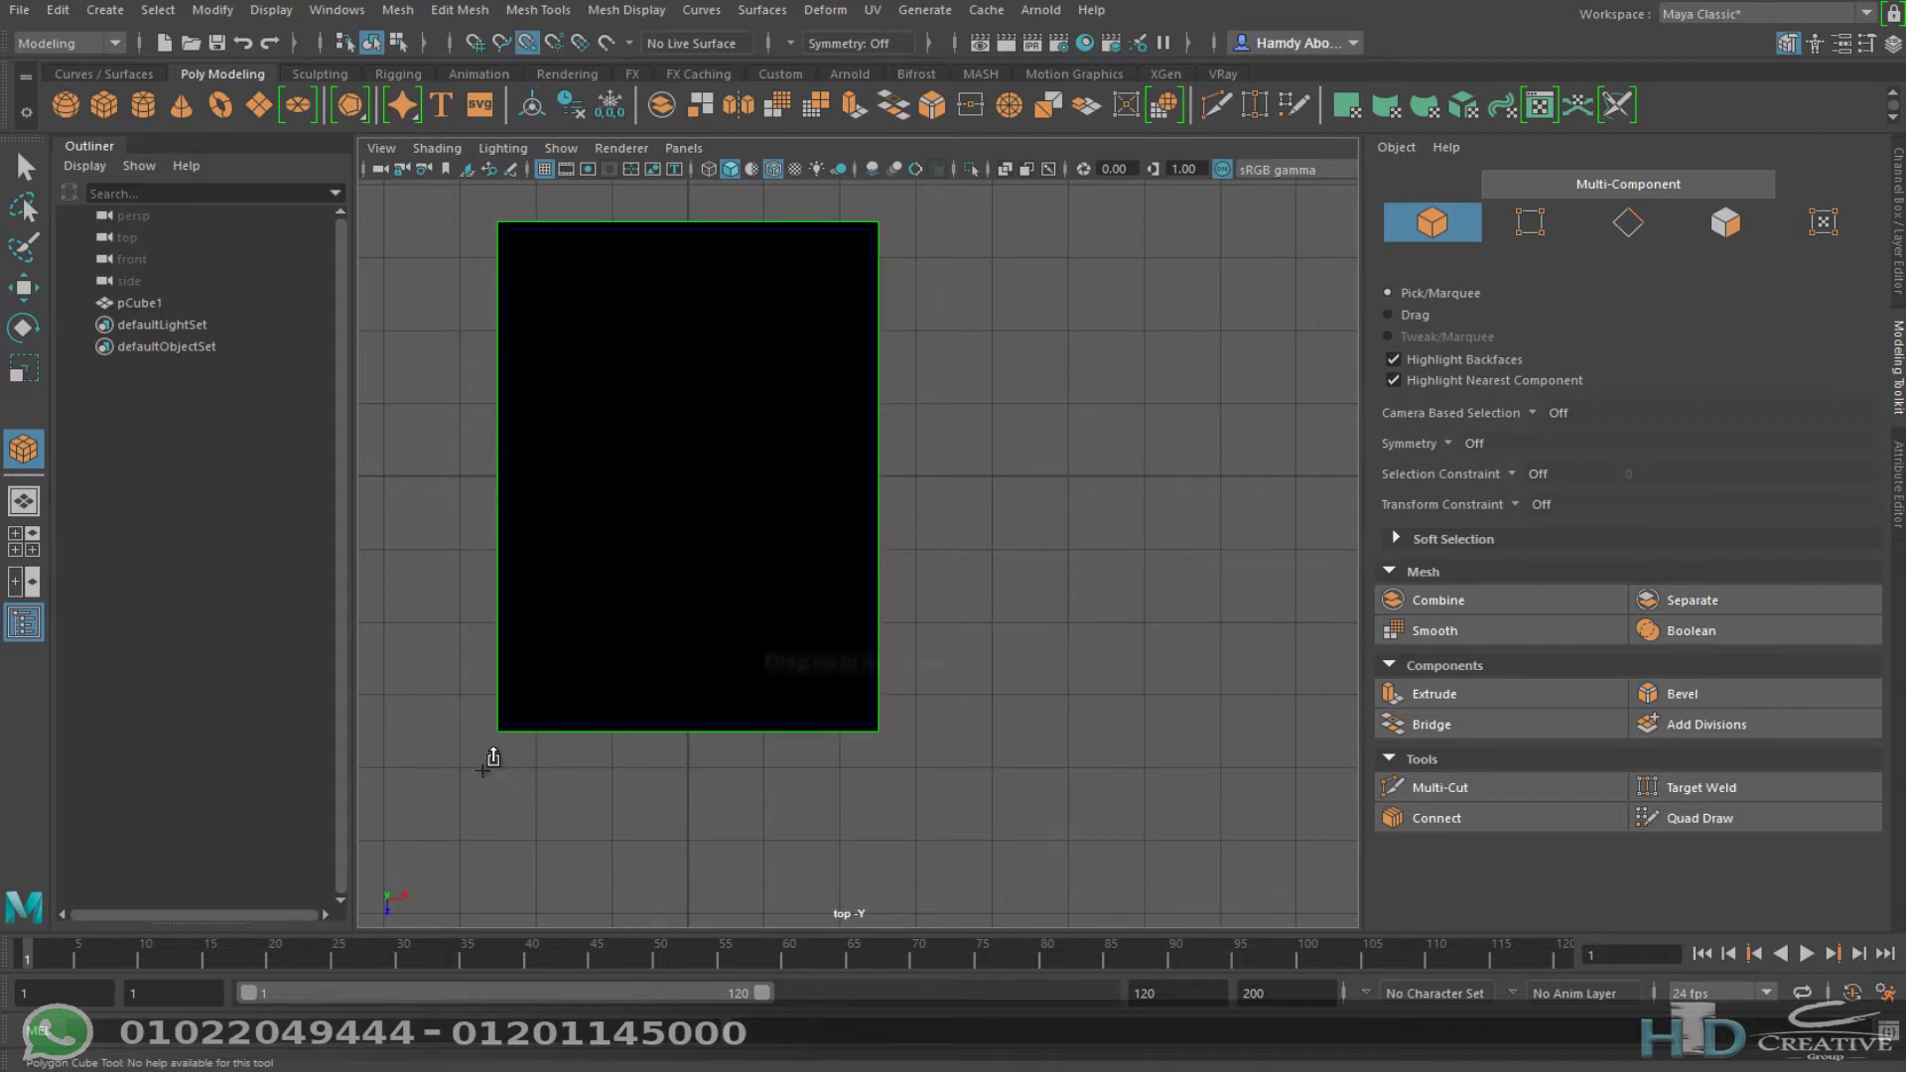
{"action": "key", "text": "space"}
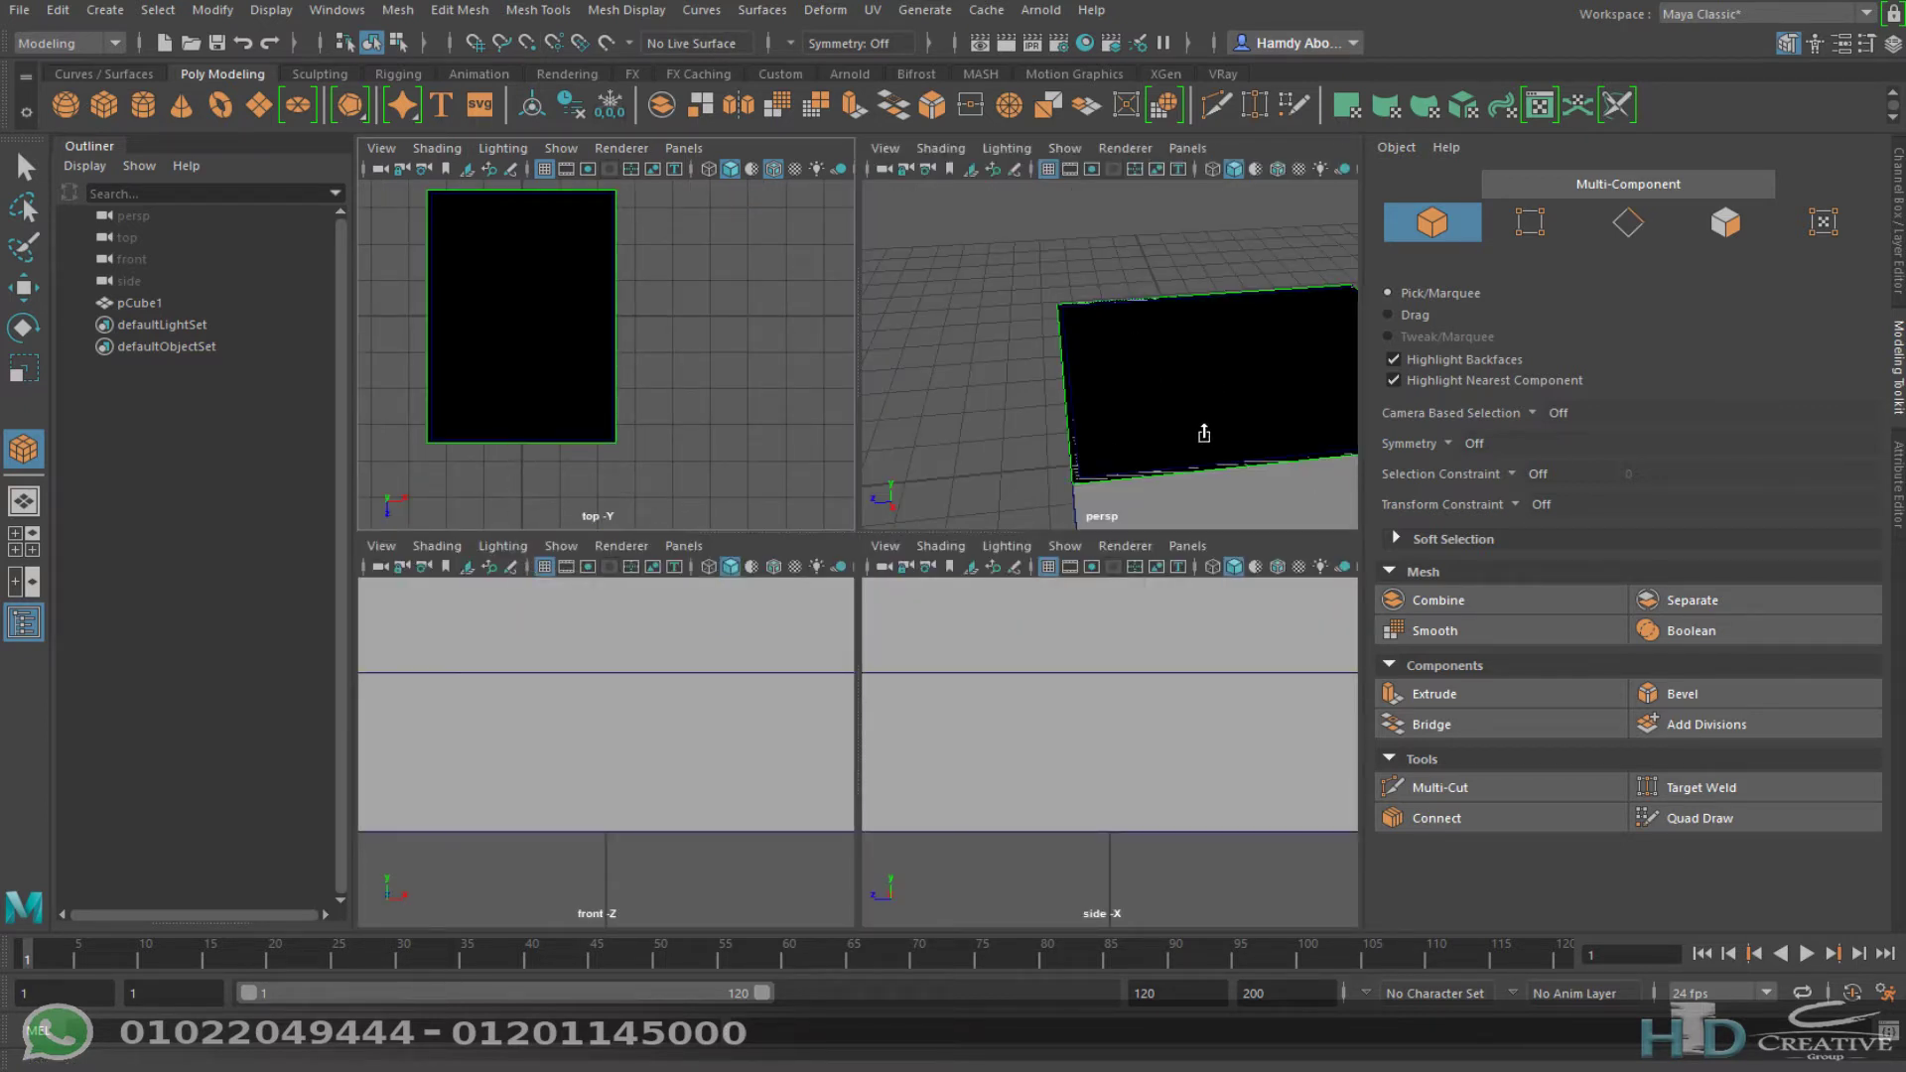
{"action": "left_click_drag", "start_coordinate": [1184, 408], "coordinate": [1198, 347]}
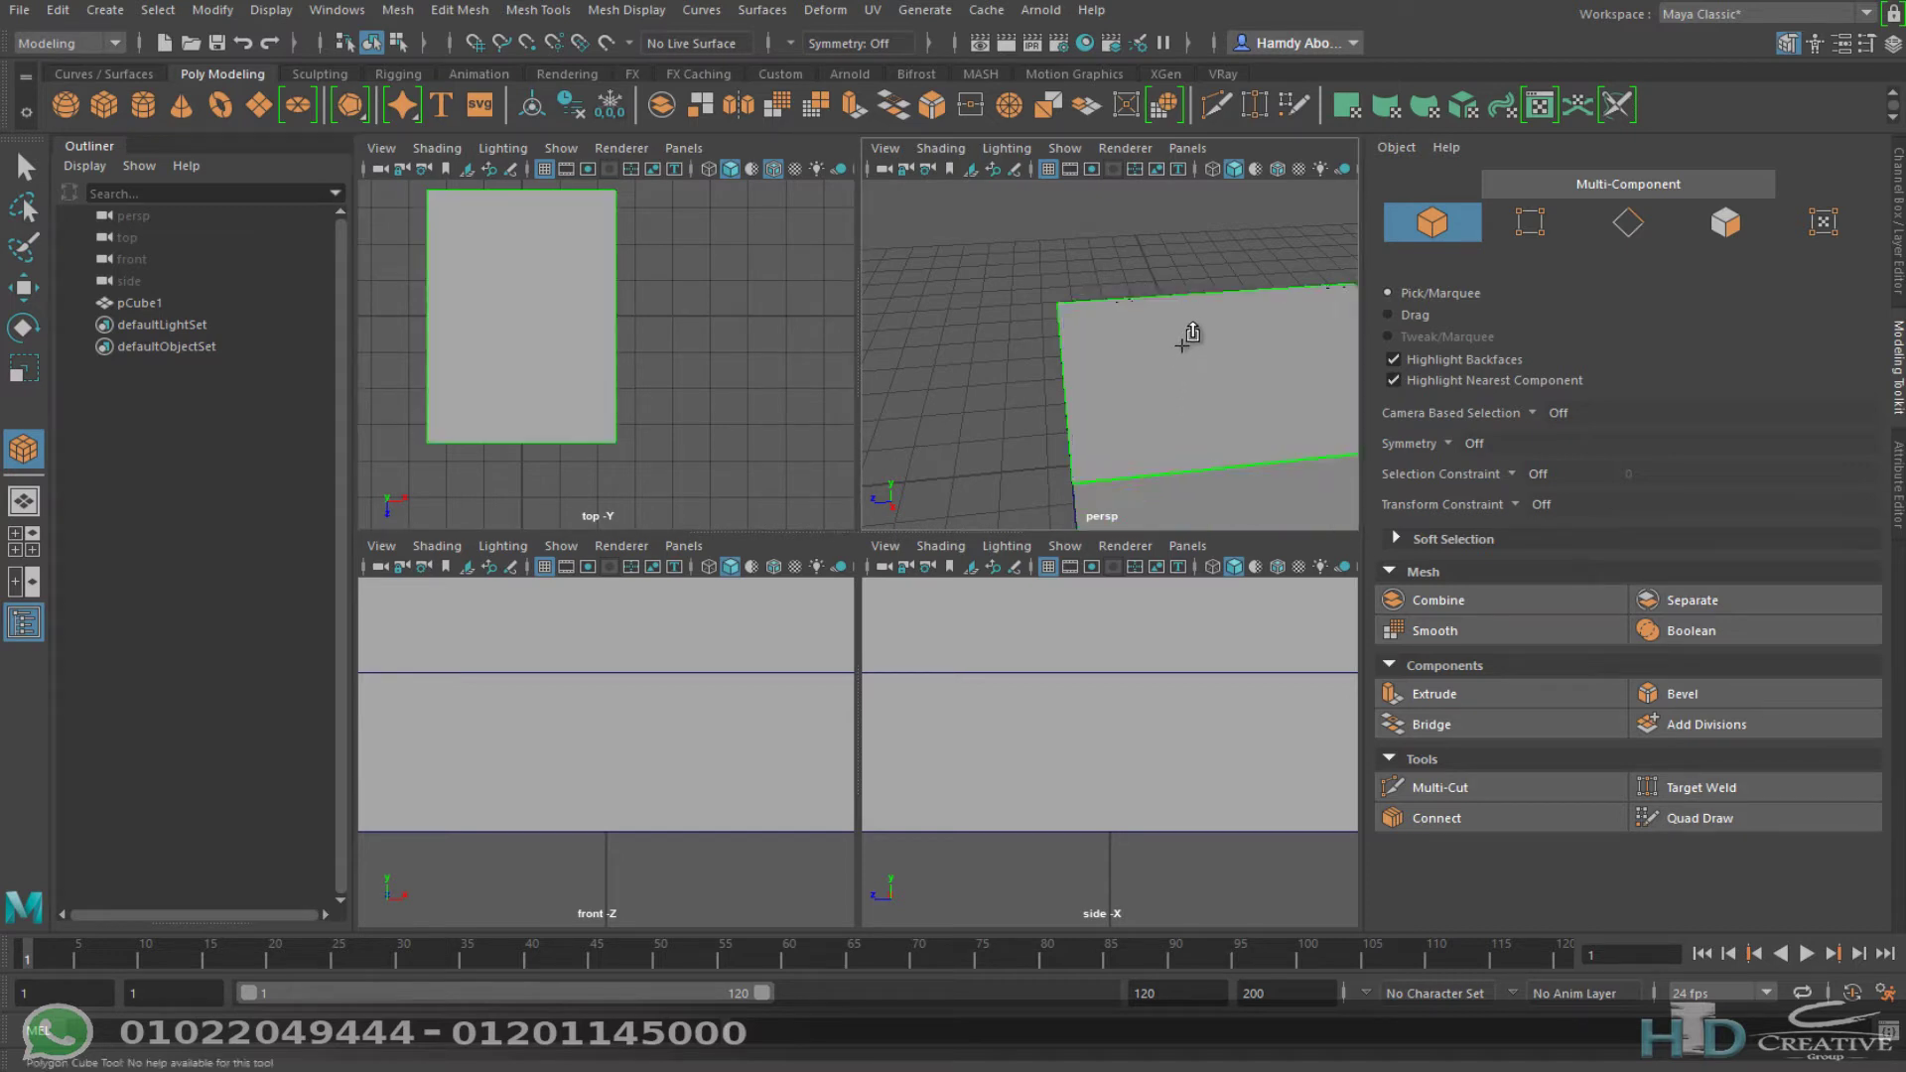
Step: Finish the box, maximise the perspective view, deselect it and enable Wireframe on Shaded
{"action": "key", "text": "r"}
{"action": "scroll", "coordinate": [965, 383], "scroll_direction": "down", "scroll_amount": 5}
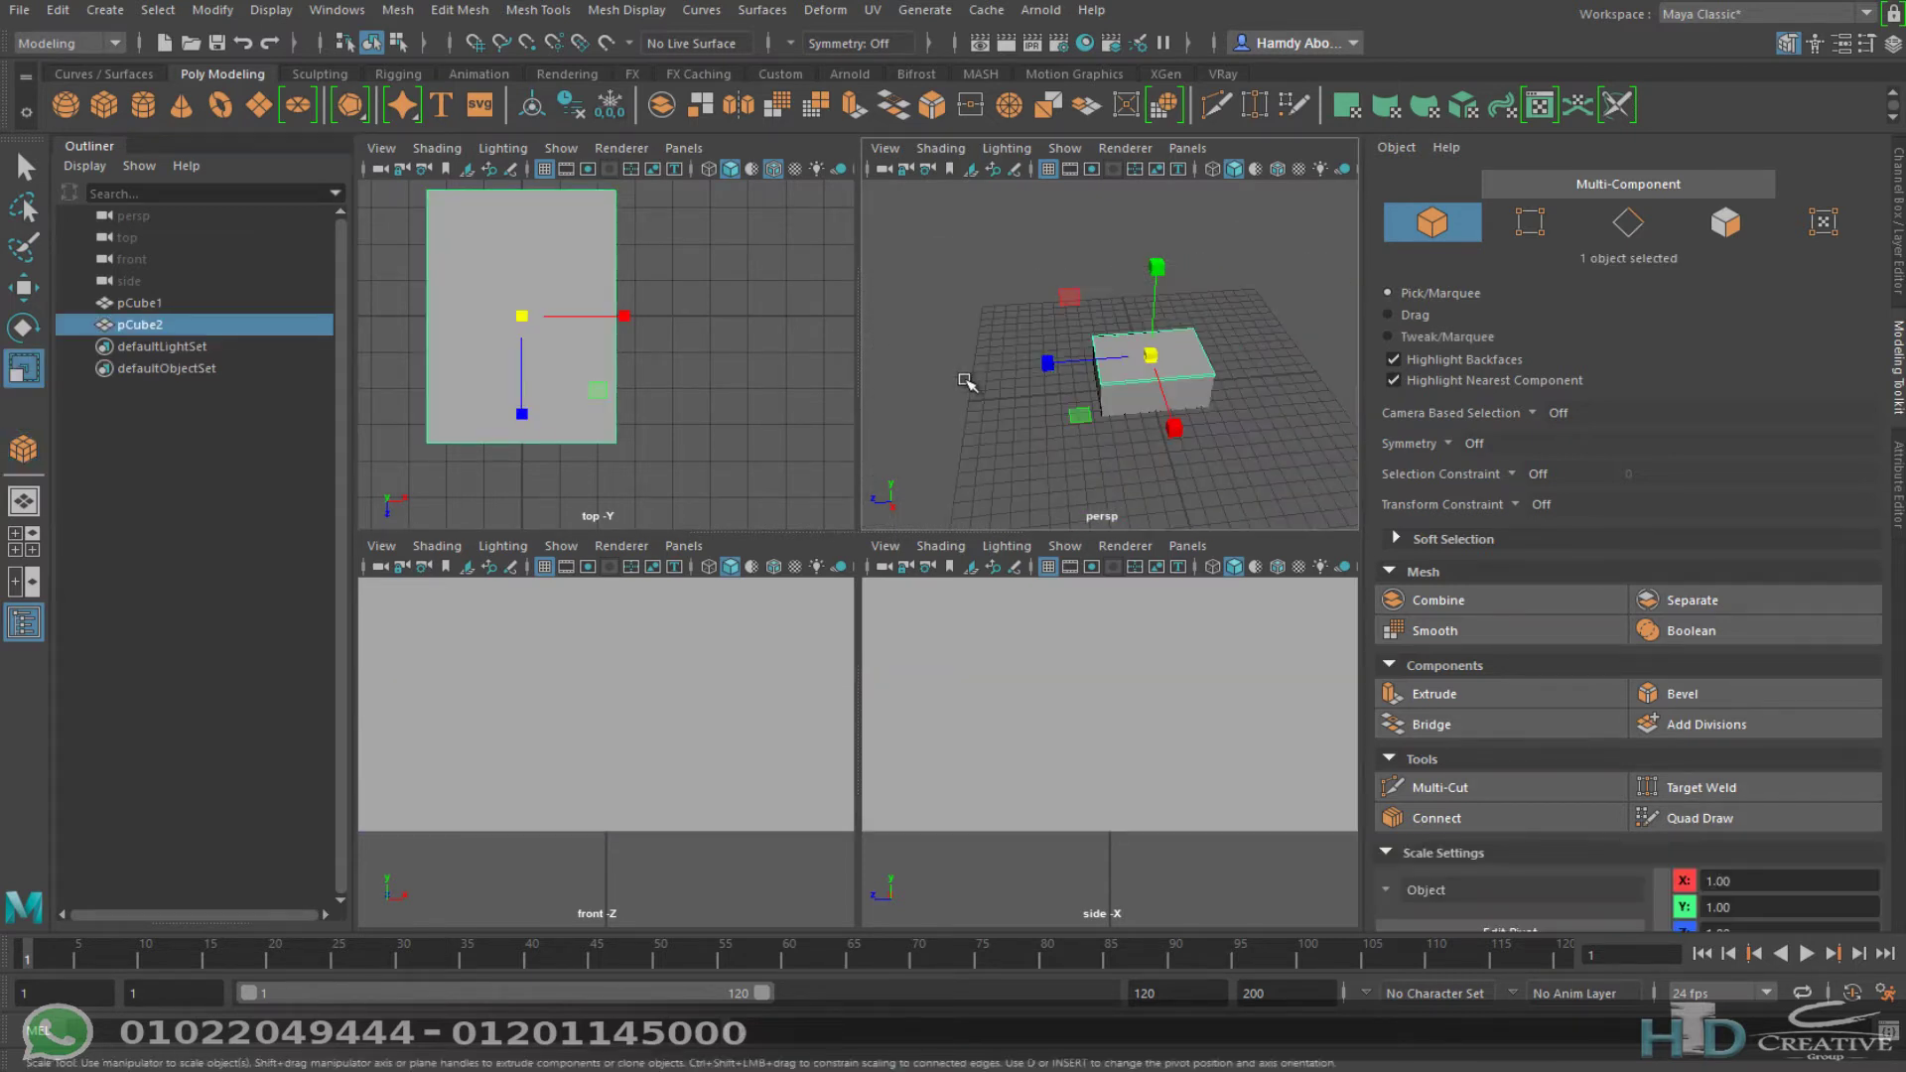
{"action": "left_click_drag", "start_coordinate": [978, 251], "coordinate": [1073, 327], "text": "alt"}
{"action": "scroll", "coordinate": [1117, 401], "scroll_direction": "up", "scroll_amount": 5}
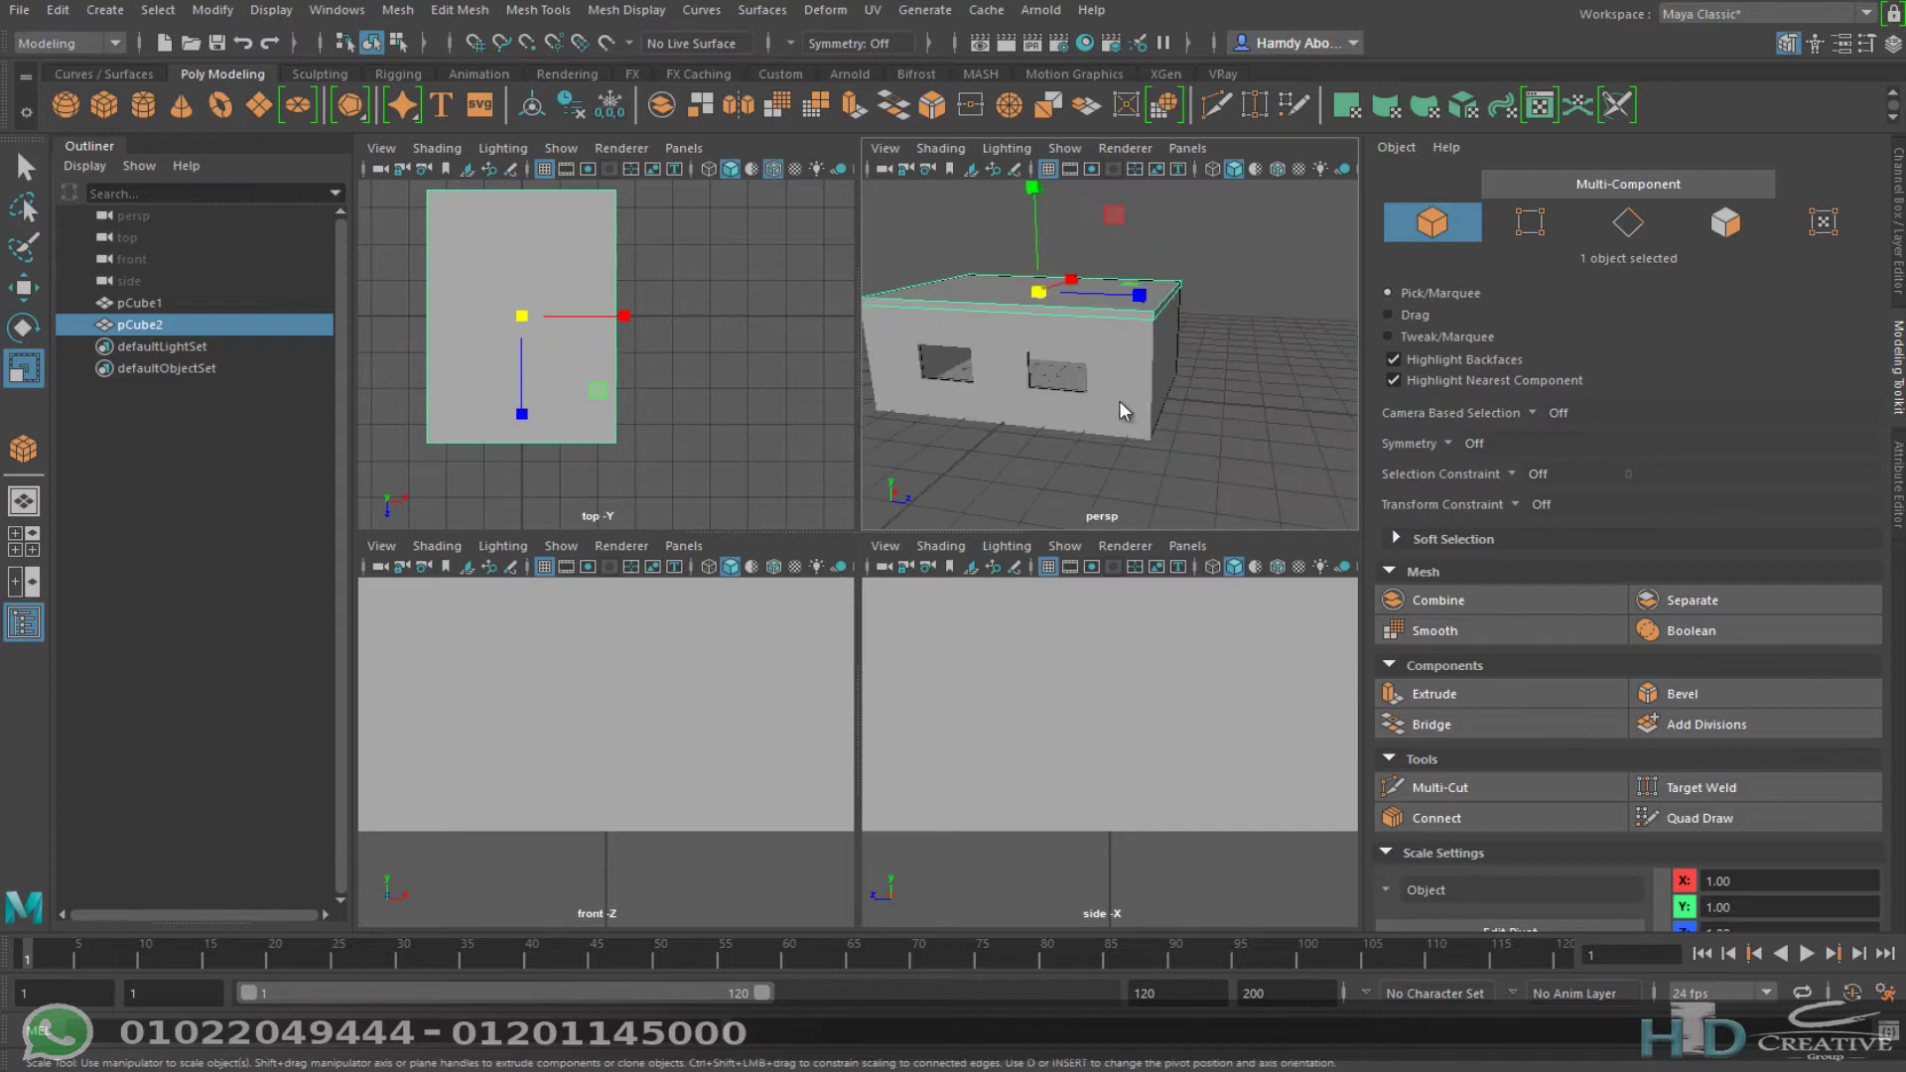
{"action": "key", "text": "space"}
{"action": "scroll", "coordinate": [1037, 417], "scroll_direction": "down", "scroll_amount": 3}
{"action": "left_click", "coordinate": [1033, 370]}
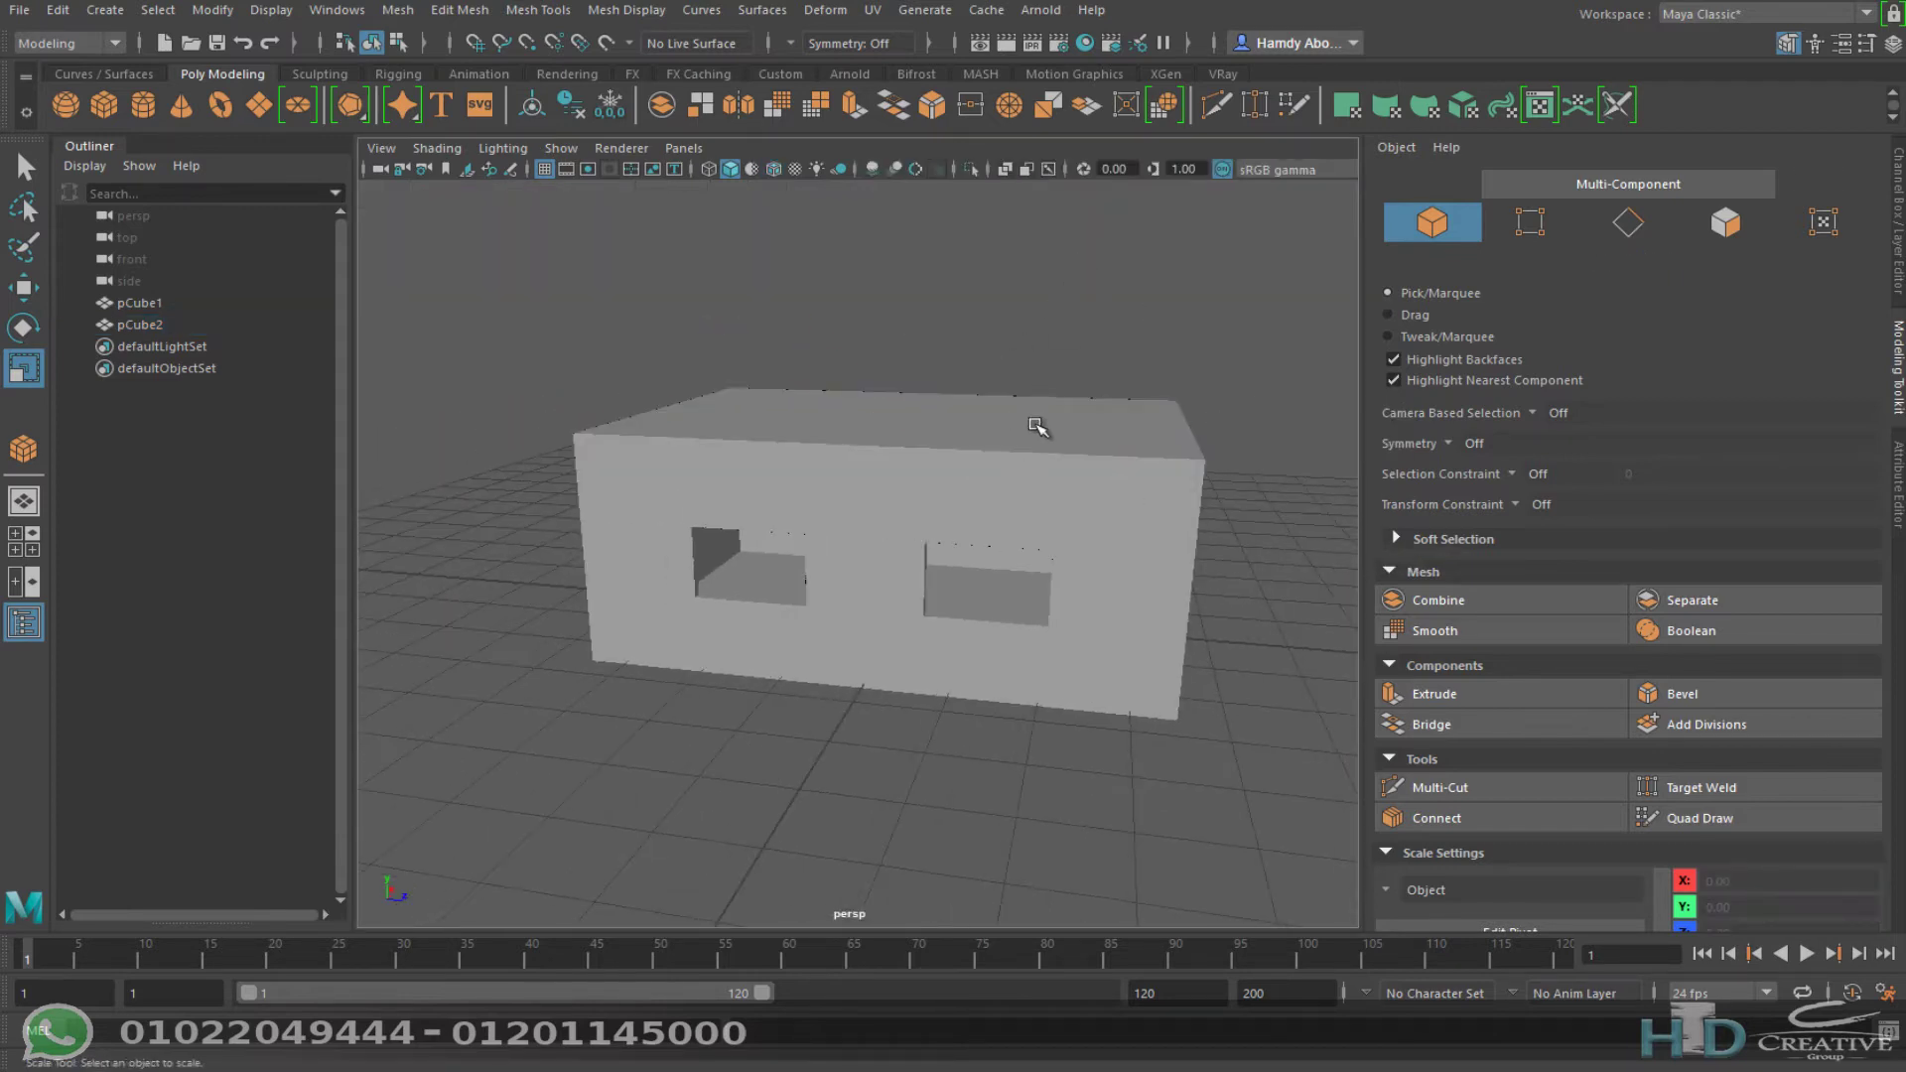
{"action": "mouse_move", "coordinate": [1033, 417]}
{"action": "left_mouse_down", "text": "alt"}
{"action": "mouse_move", "coordinate": [859, 453]}
{"action": "mouse_move", "coordinate": [1072, 426]}
{"action": "mouse_move", "coordinate": [822, 502]}
{"action": "mouse_move", "coordinate": [1048, 459]}
{"action": "mouse_move", "coordinate": [1058, 485]}
{"action": "mouse_move", "coordinate": [689, 536]}
{"action": "mouse_move", "coordinate": [1260, 527]}
{"action": "mouse_move", "coordinate": [1151, 474]}
{"action": "mouse_move", "coordinate": [1089, 498]}
{"action": "mouse_move", "coordinate": [1086, 470]}
{"action": "left_mouse_up", "text": "alt"}
{"action": "left_click", "coordinate": [774, 170]}
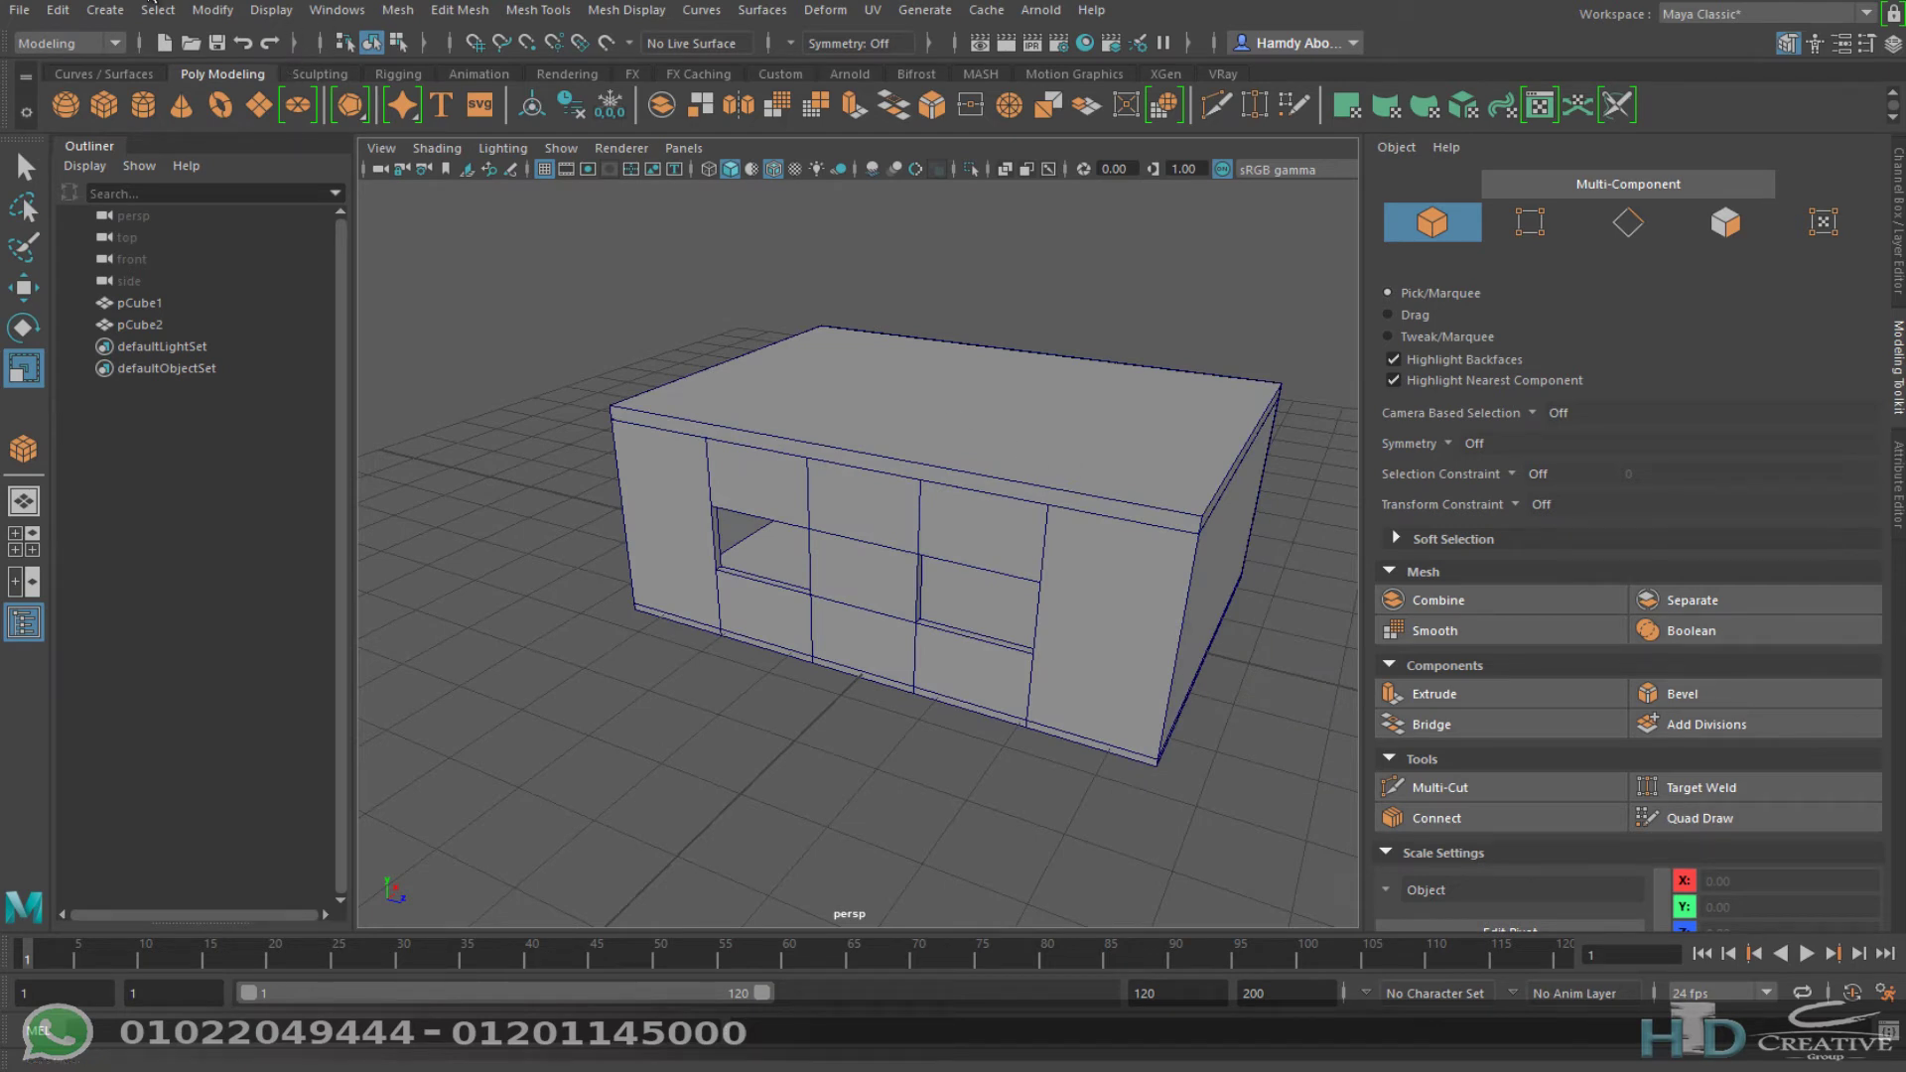
{"action": "left_click", "coordinate": [105, 10]}
{"action": "mouse_move", "coordinate": [224, 152]}
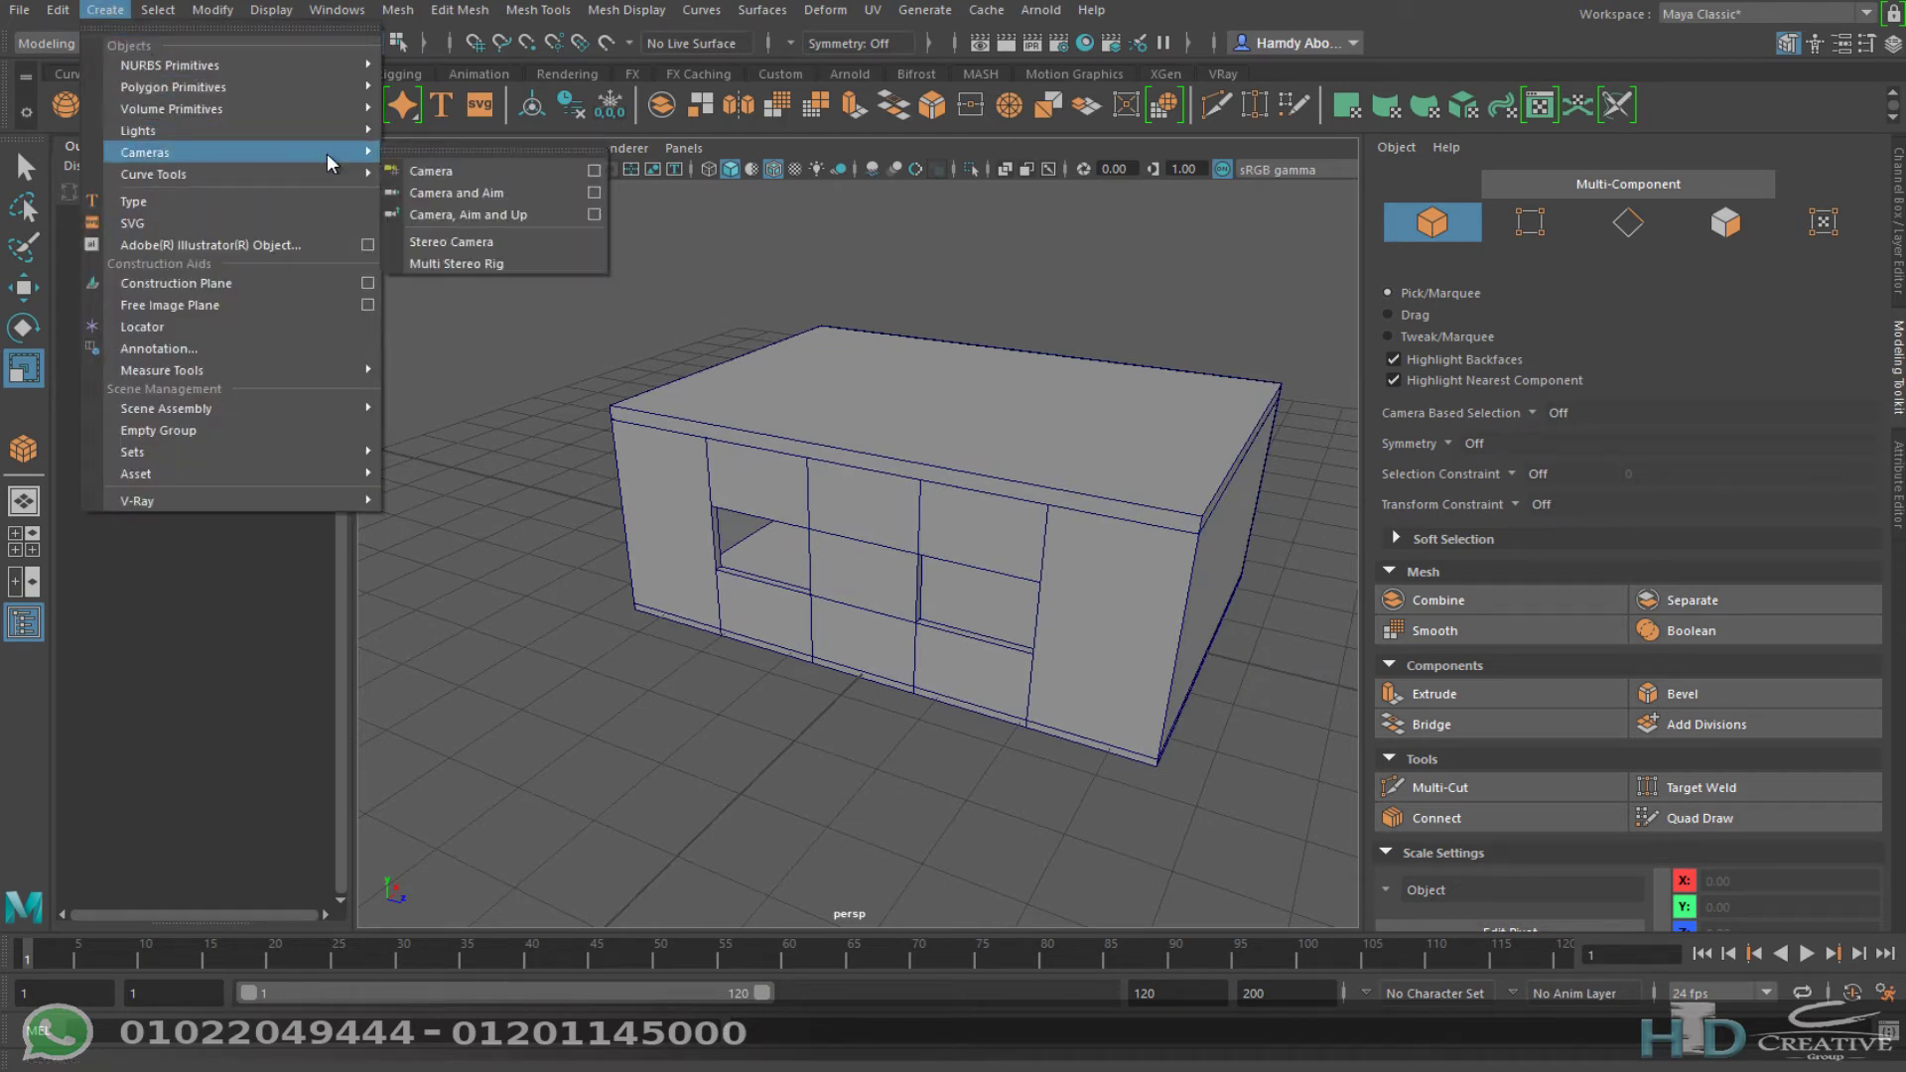
Step: Create a new camera and zoom inside the room box, switching the view to wireframe
{"action": "left_click", "coordinate": [442, 171]}
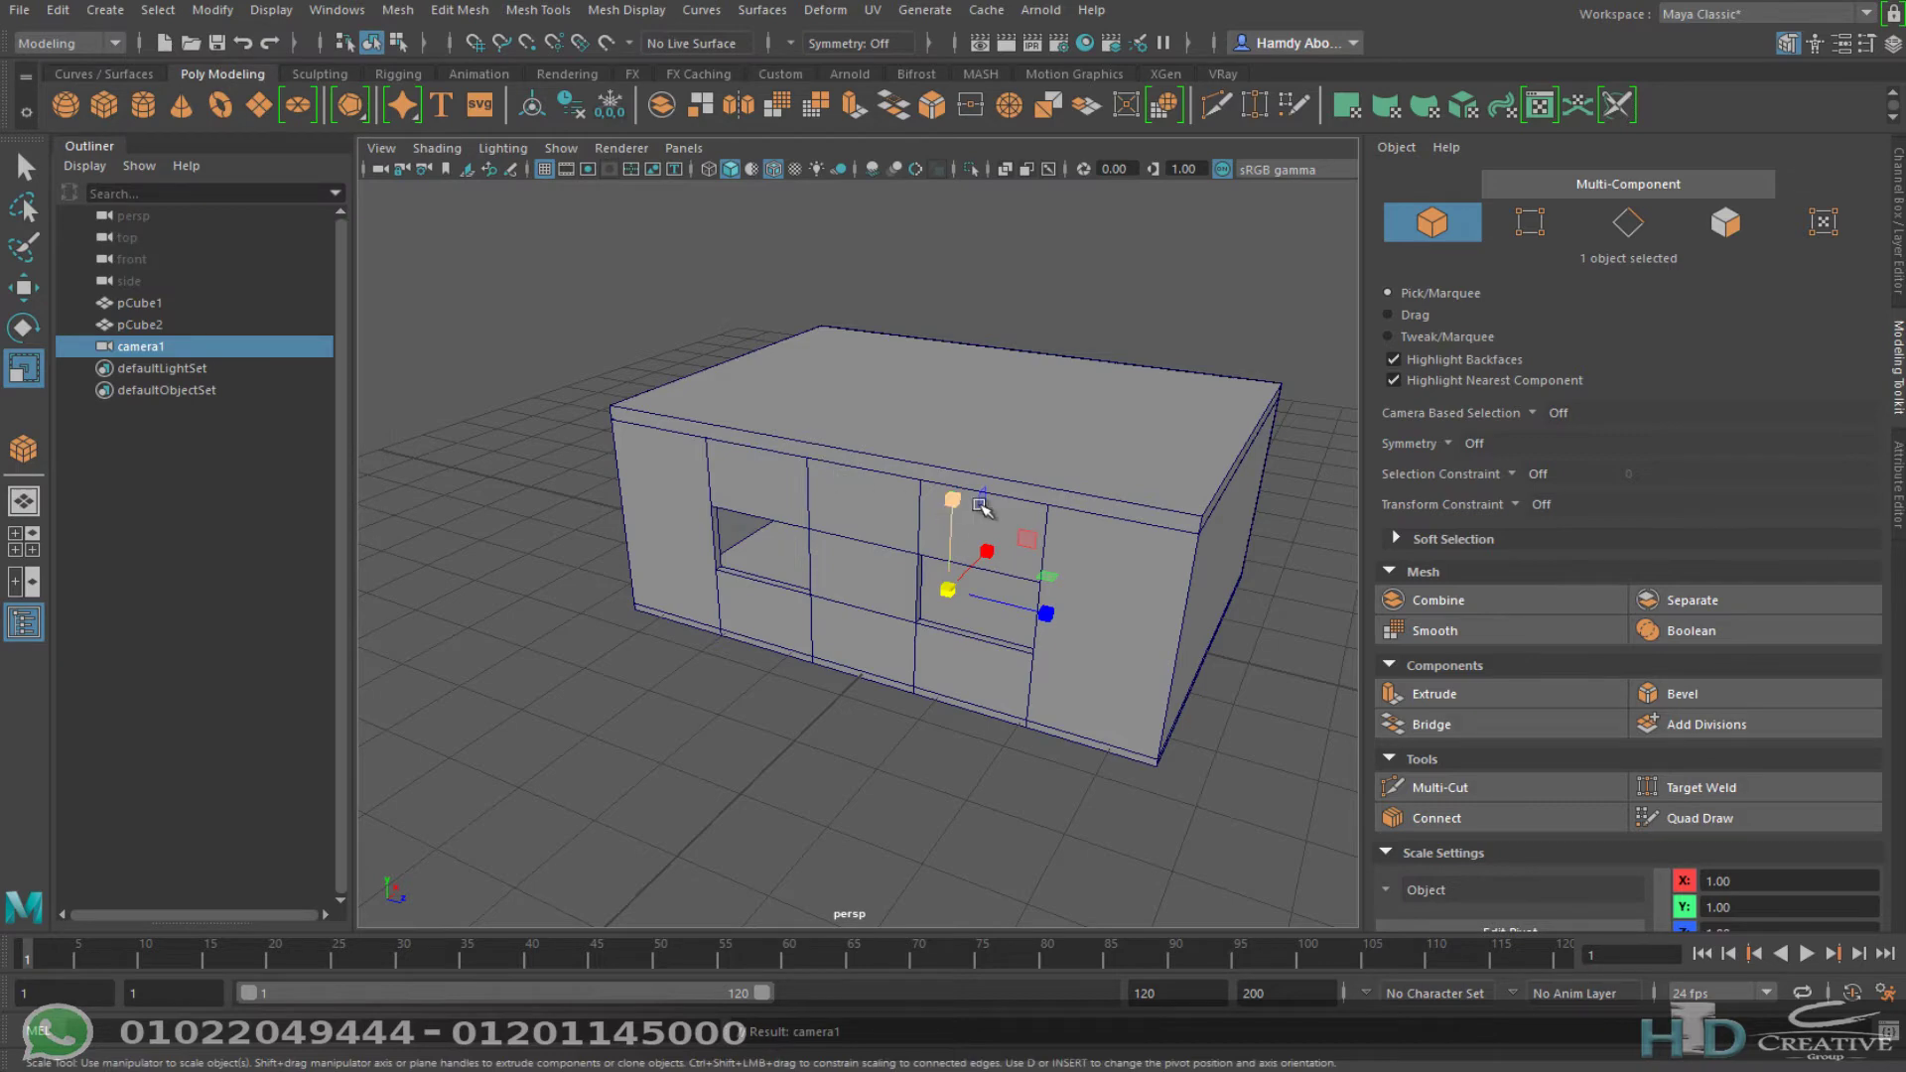
{"action": "scroll", "coordinate": [980, 507], "scroll_direction": "up", "scroll_amount": 3}
{"action": "scroll", "coordinate": [993, 587], "scroll_direction": "up", "scroll_amount": 2}
{"action": "scroll", "coordinate": [893, 695], "scroll_direction": "up", "scroll_amount": 3}
{"action": "scroll", "coordinate": [913, 740], "scroll_direction": "up", "scroll_amount": 2}
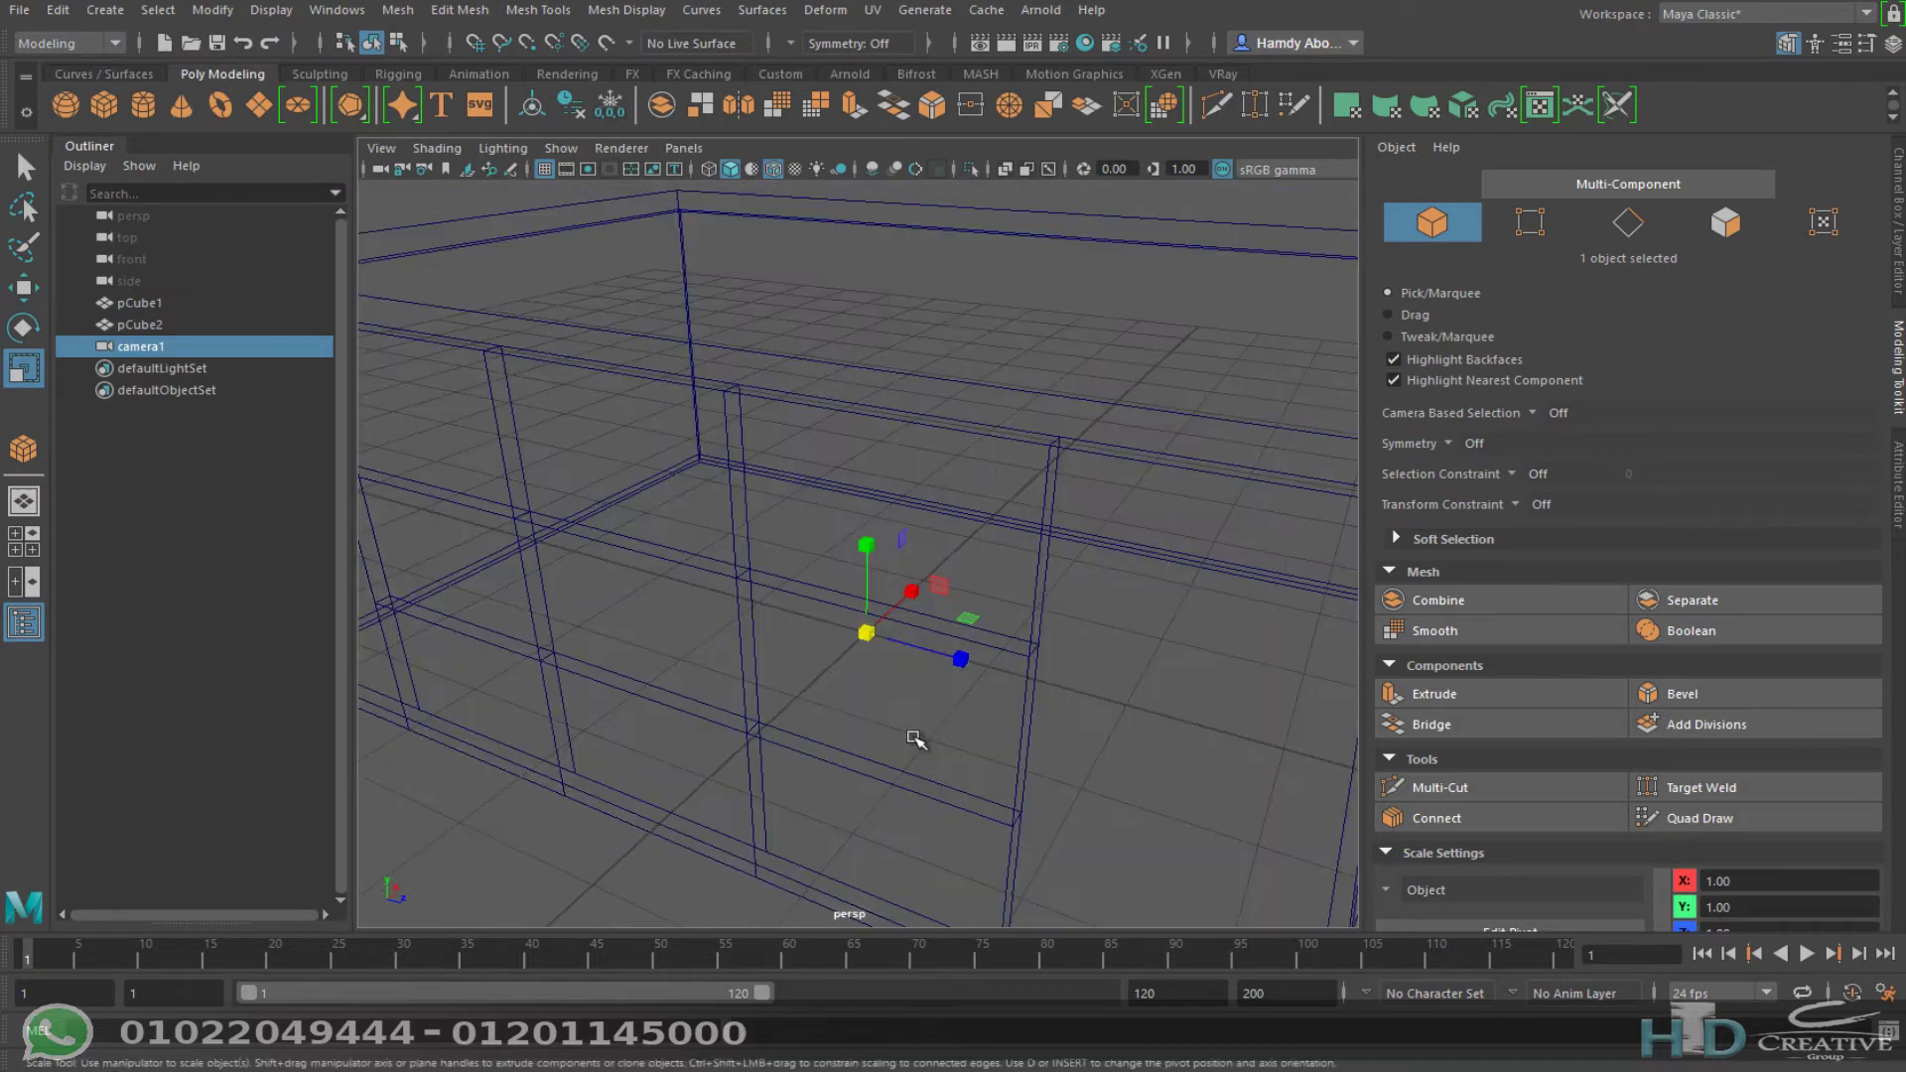
{"action": "key", "text": "4"}
{"action": "scroll", "coordinate": [827, 652], "scroll_direction": "up", "scroll_amount": 2}
Step: Box-select camera1 inside the box and show its attributes in the Attribute Editor
{"action": "left_click", "coordinate": [1008, 650]}
{"action": "scroll", "coordinate": [907, 732], "scroll_direction": "up", "scroll_amount": 2}
{"action": "scroll", "coordinate": [893, 734], "scroll_direction": "up", "scroll_amount": 2}
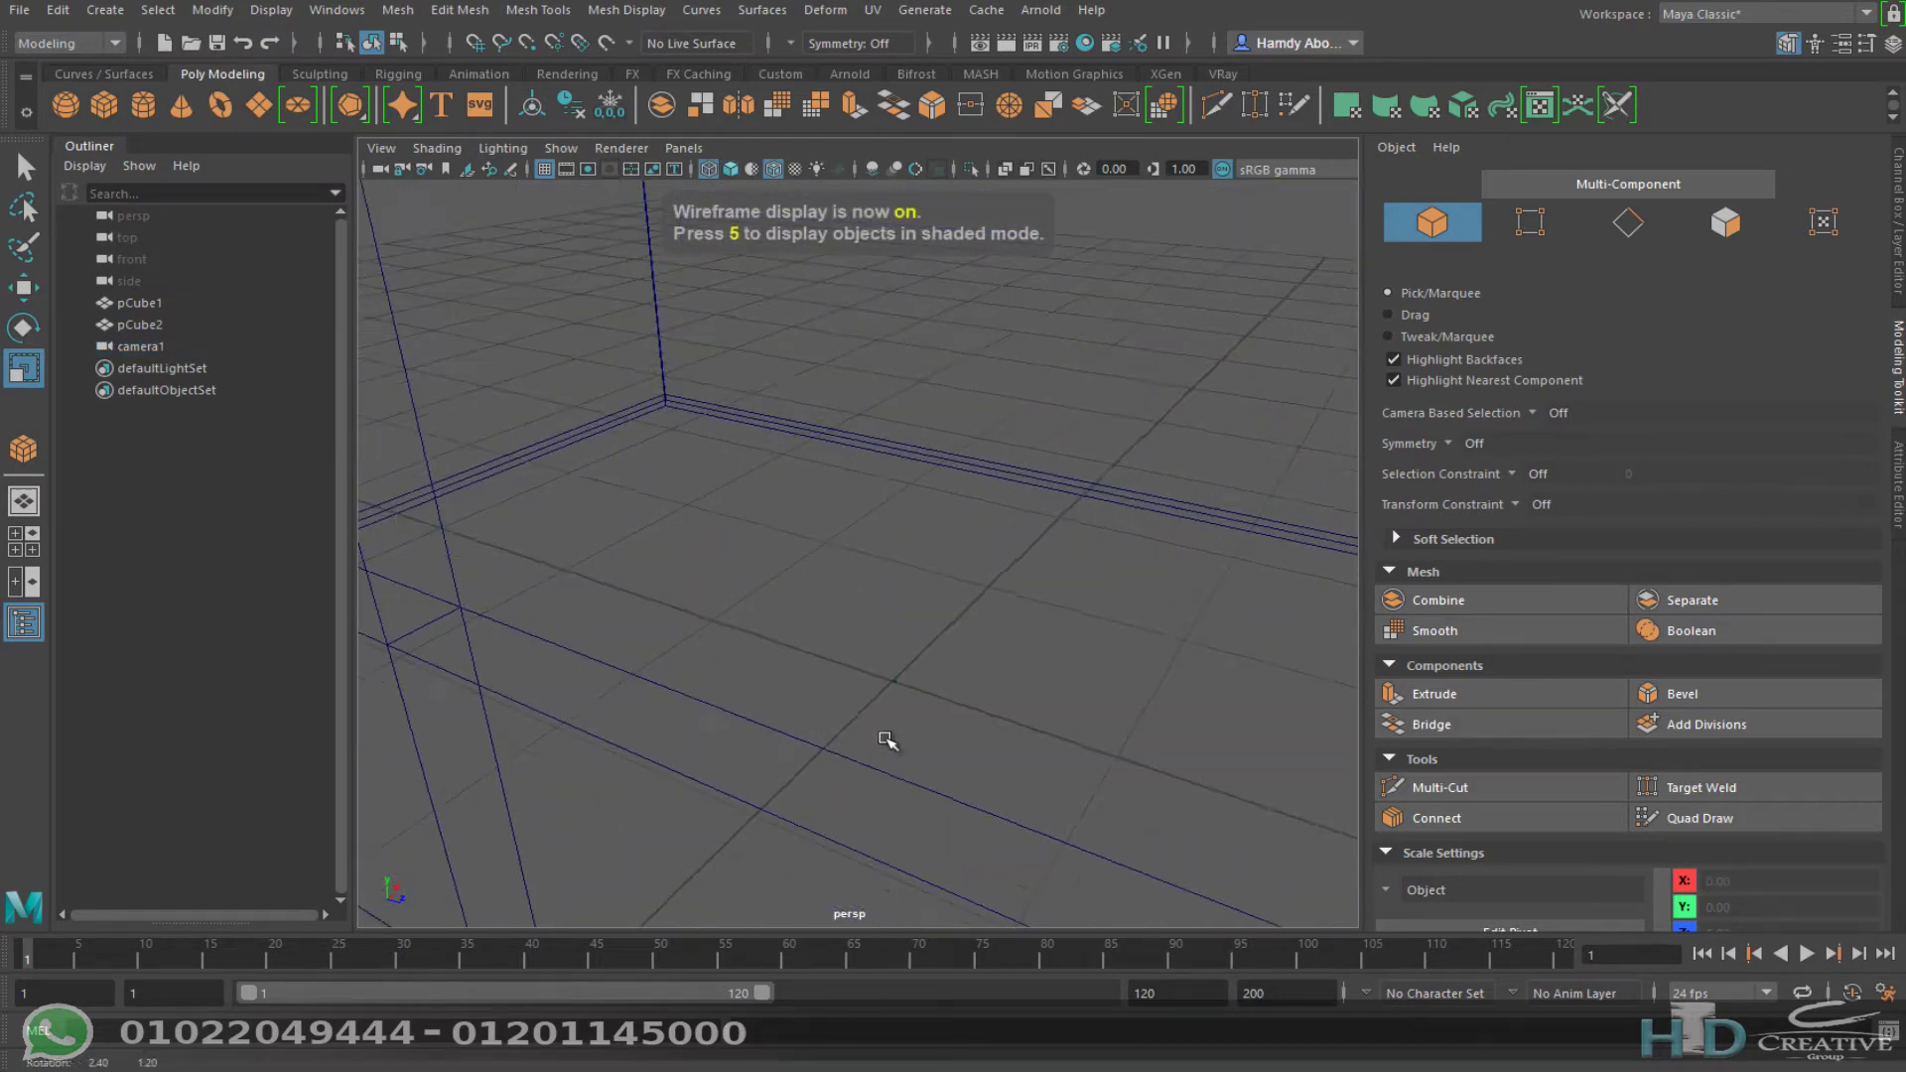
{"action": "scroll", "coordinate": [924, 694], "scroll_direction": "up", "scroll_amount": 2}
{"action": "left_click_drag", "start_coordinate": [963, 602], "coordinate": [845, 674]}
{"action": "scroll", "coordinate": [795, 789], "scroll_direction": "down", "scroll_amount": 2}
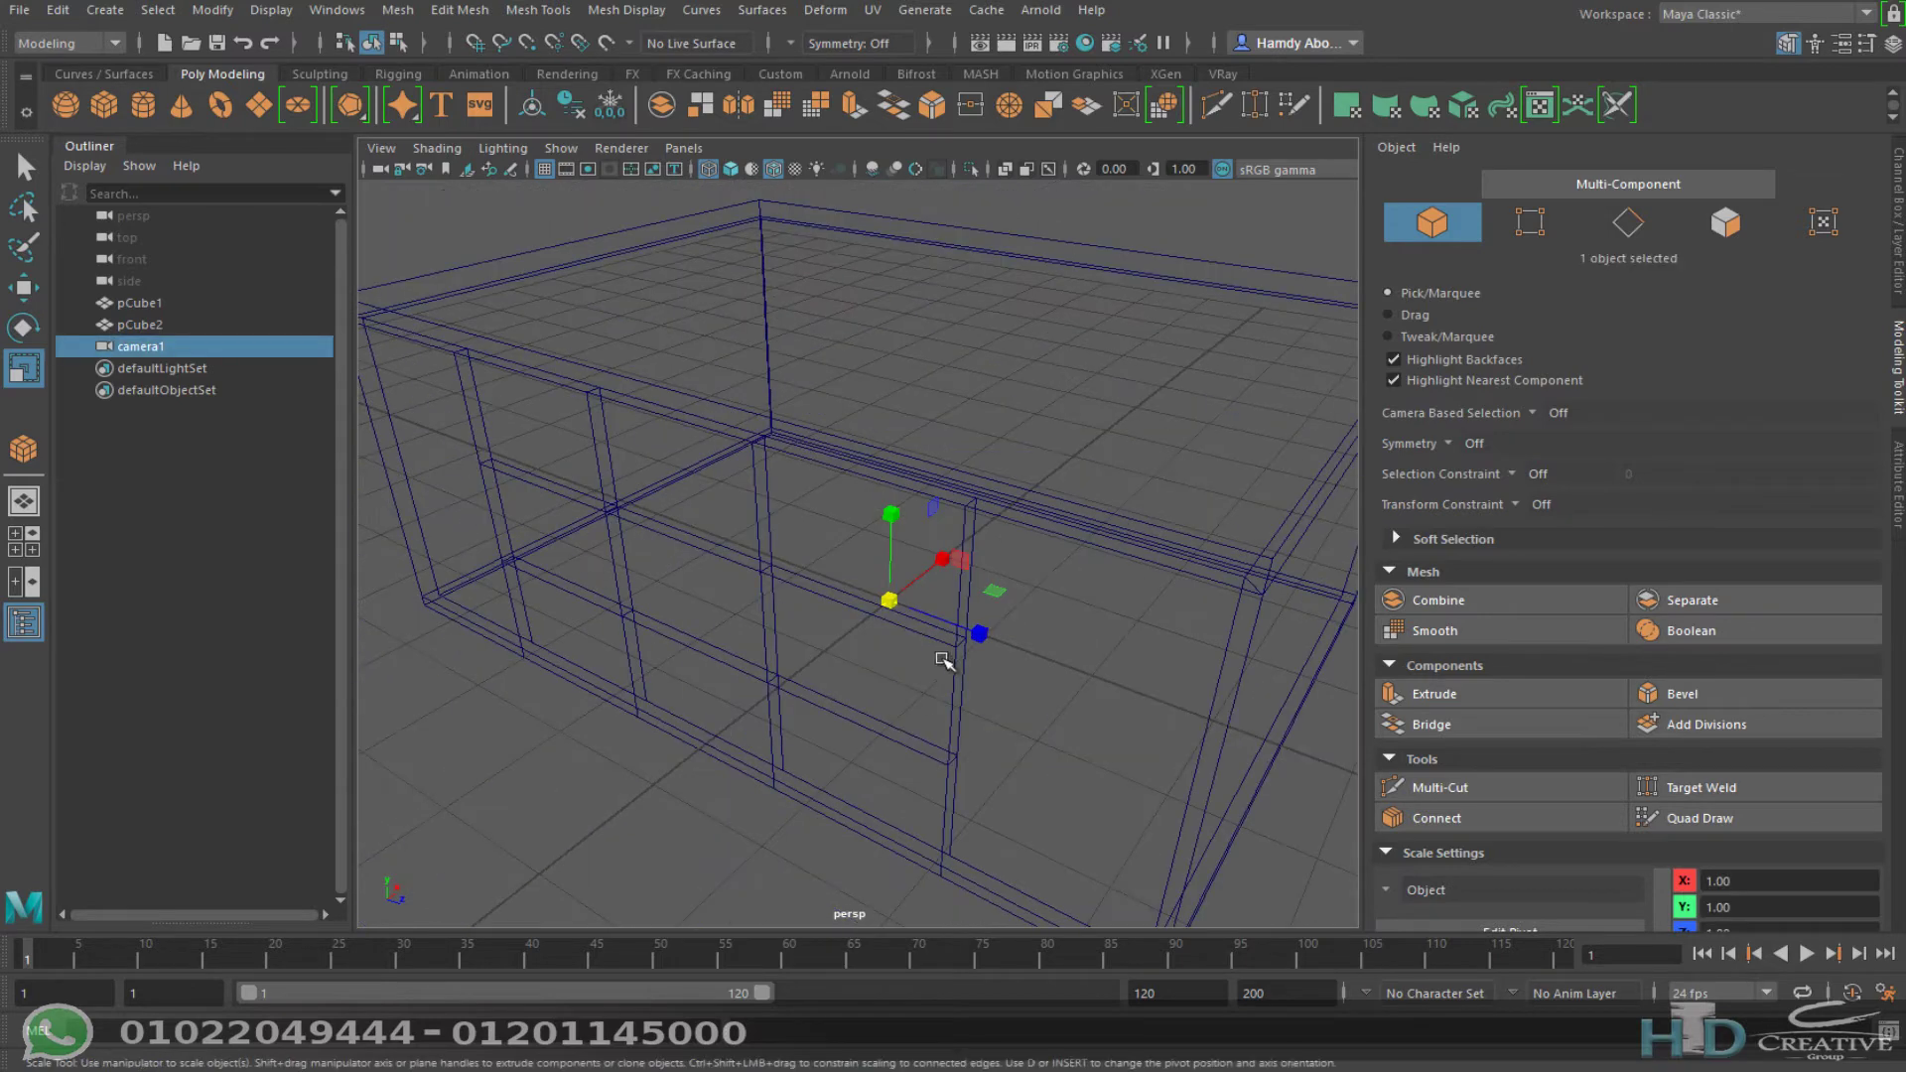
{"action": "scroll", "coordinate": [830, 596], "scroll_direction": "down", "scroll_amount": 2}
{"action": "scroll", "coordinate": [943, 556], "scroll_direction": "up", "scroll_amount": 2}
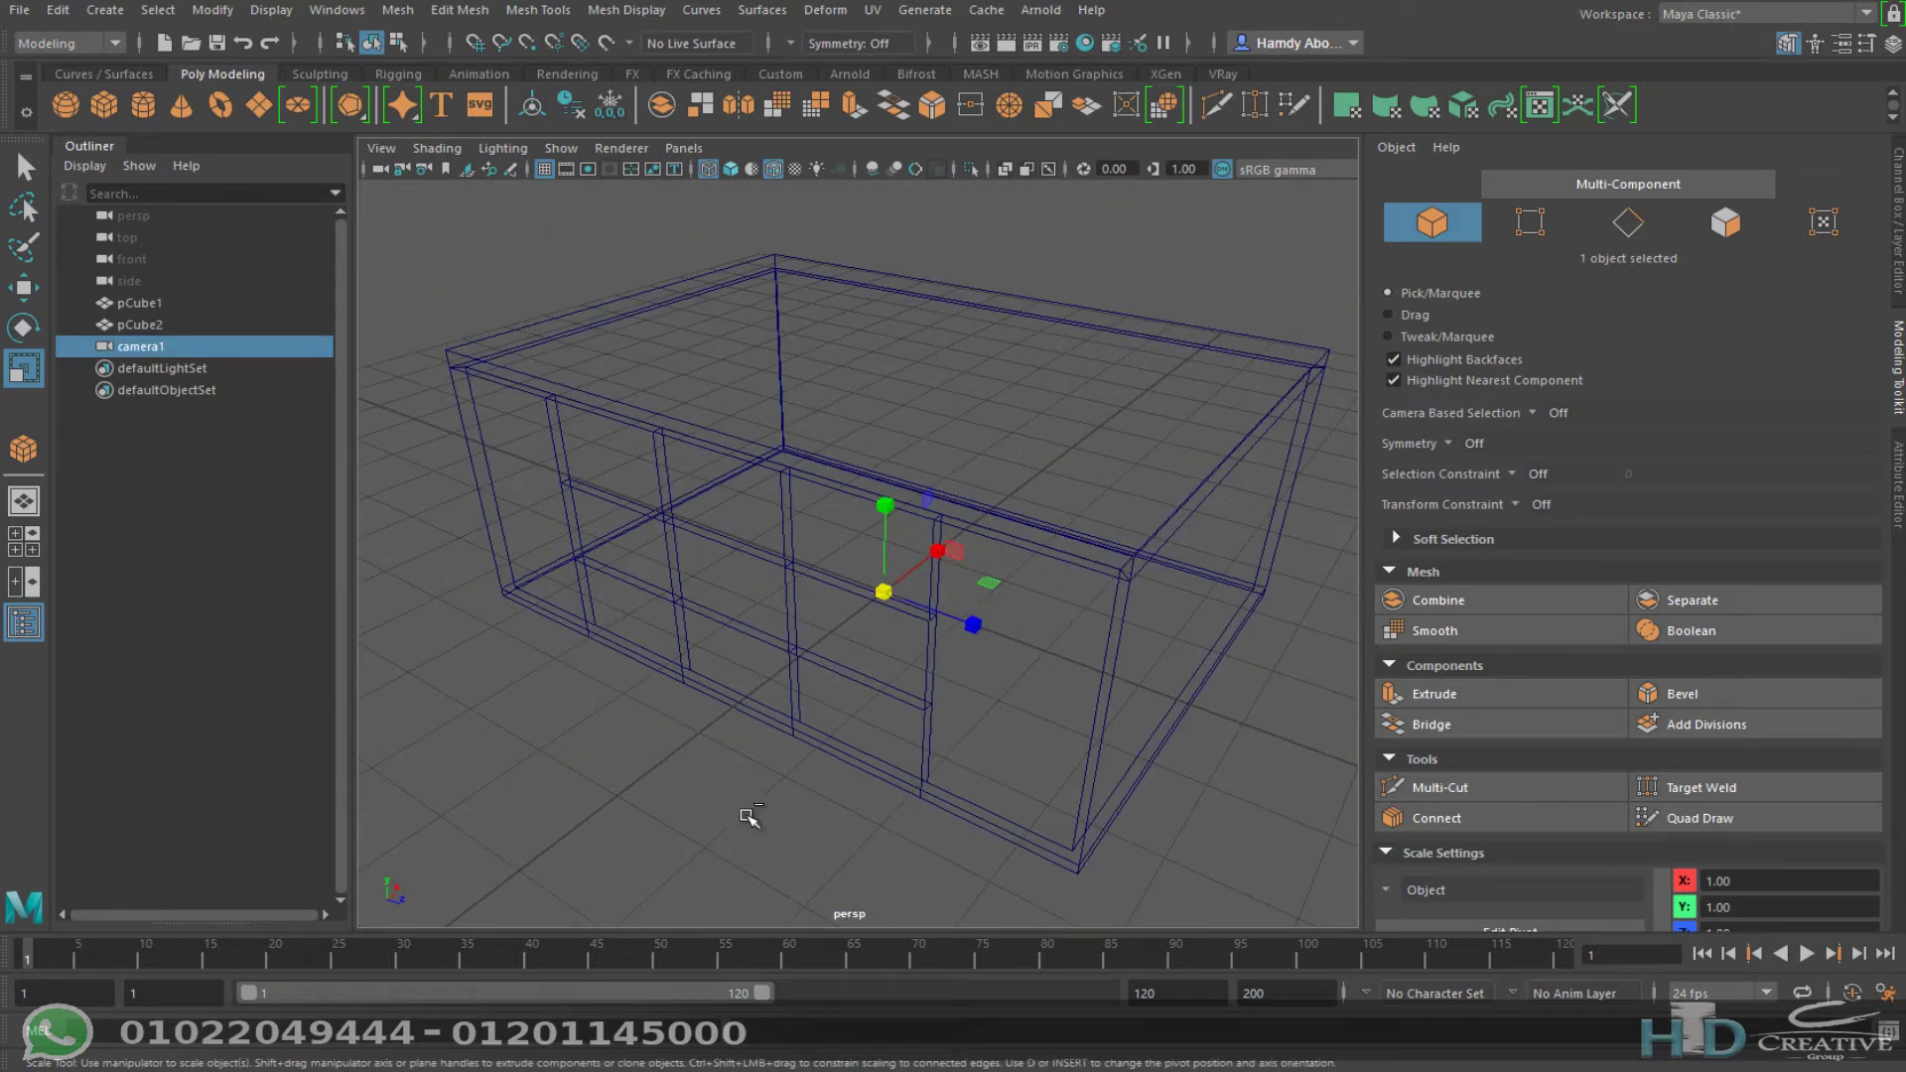
{"action": "key", "text": "ctrl+a"}
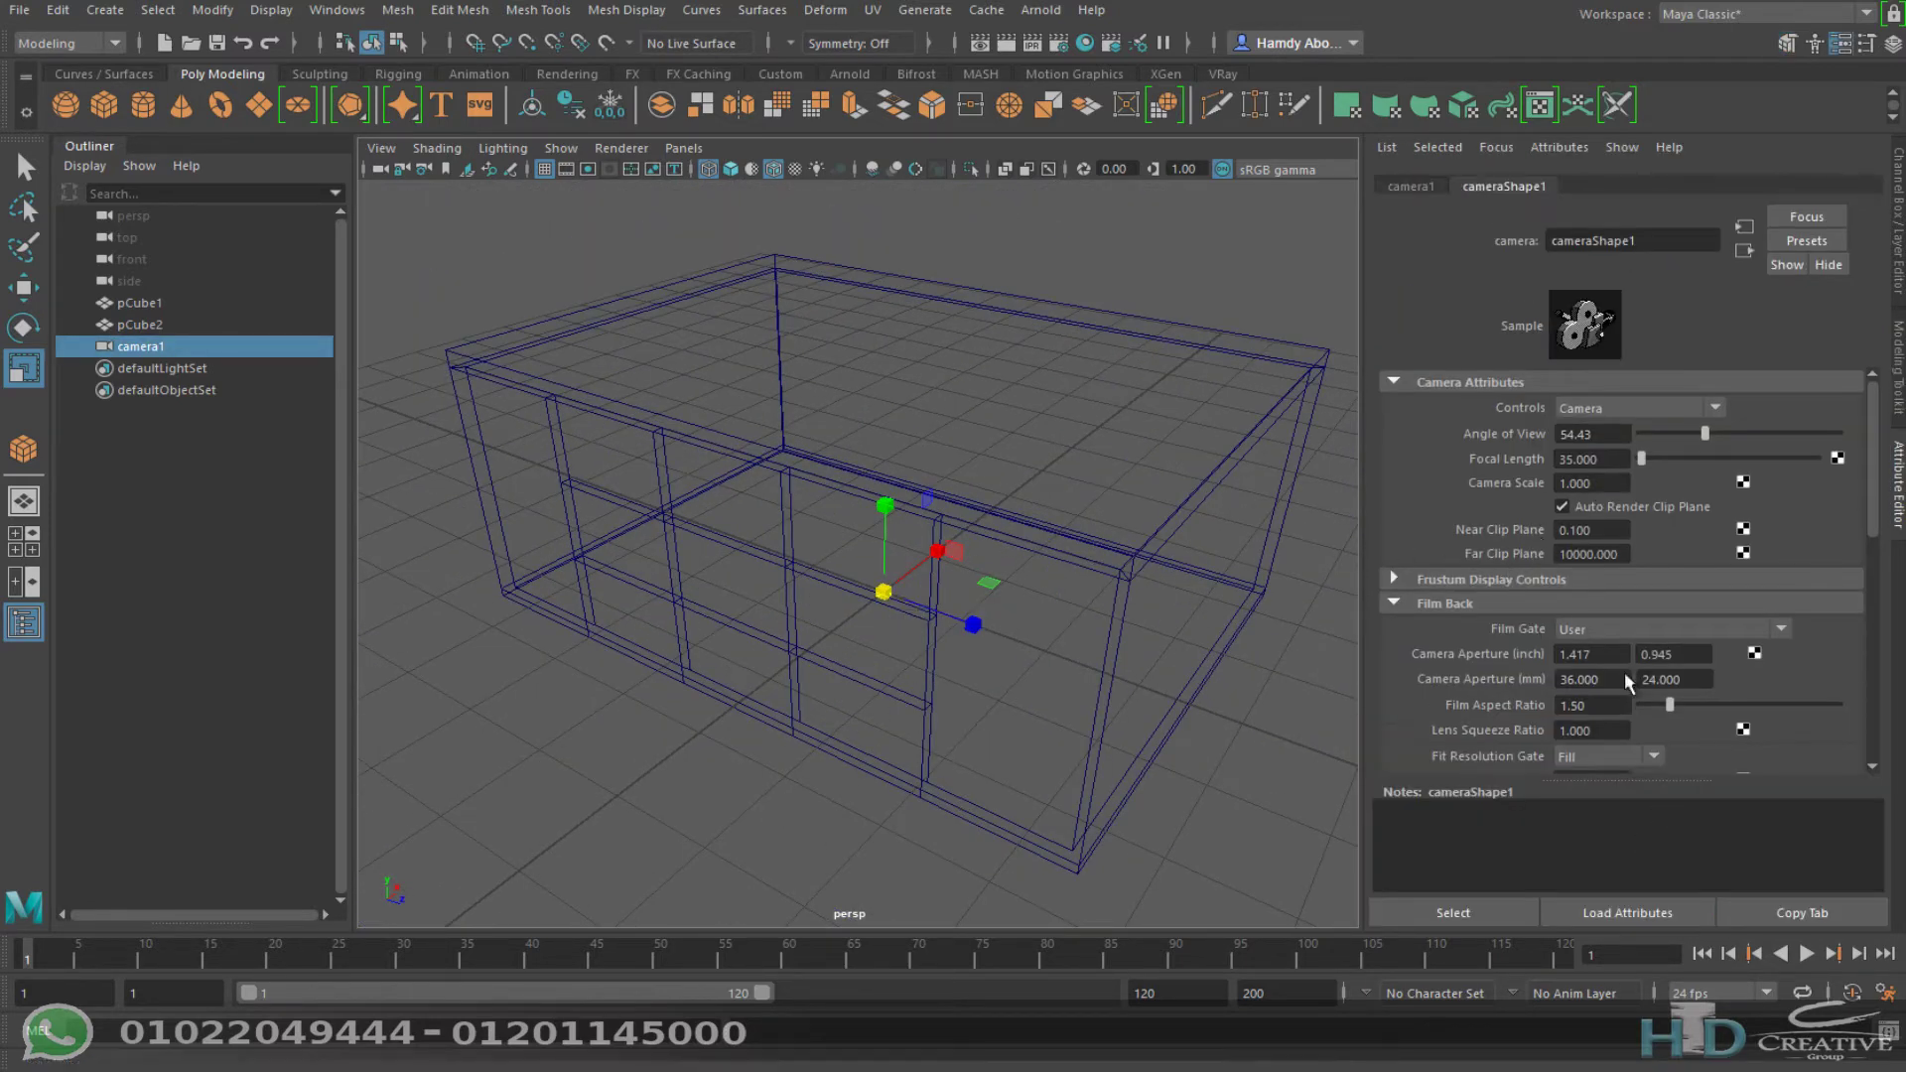
Step: Set camera1's Object Display Locator Scale to 30
{"action": "scroll", "coordinate": [1623, 645], "scroll_direction": "down", "scroll_amount": 3}
{"action": "scroll", "coordinate": [1714, 695], "scroll_direction": "up", "scroll_amount": 3}
{"action": "scroll", "coordinate": [1555, 626], "scroll_direction": "down", "scroll_amount": 4}
{"action": "scroll", "coordinate": [1555, 665], "scroll_direction": "down", "scroll_amount": 2}
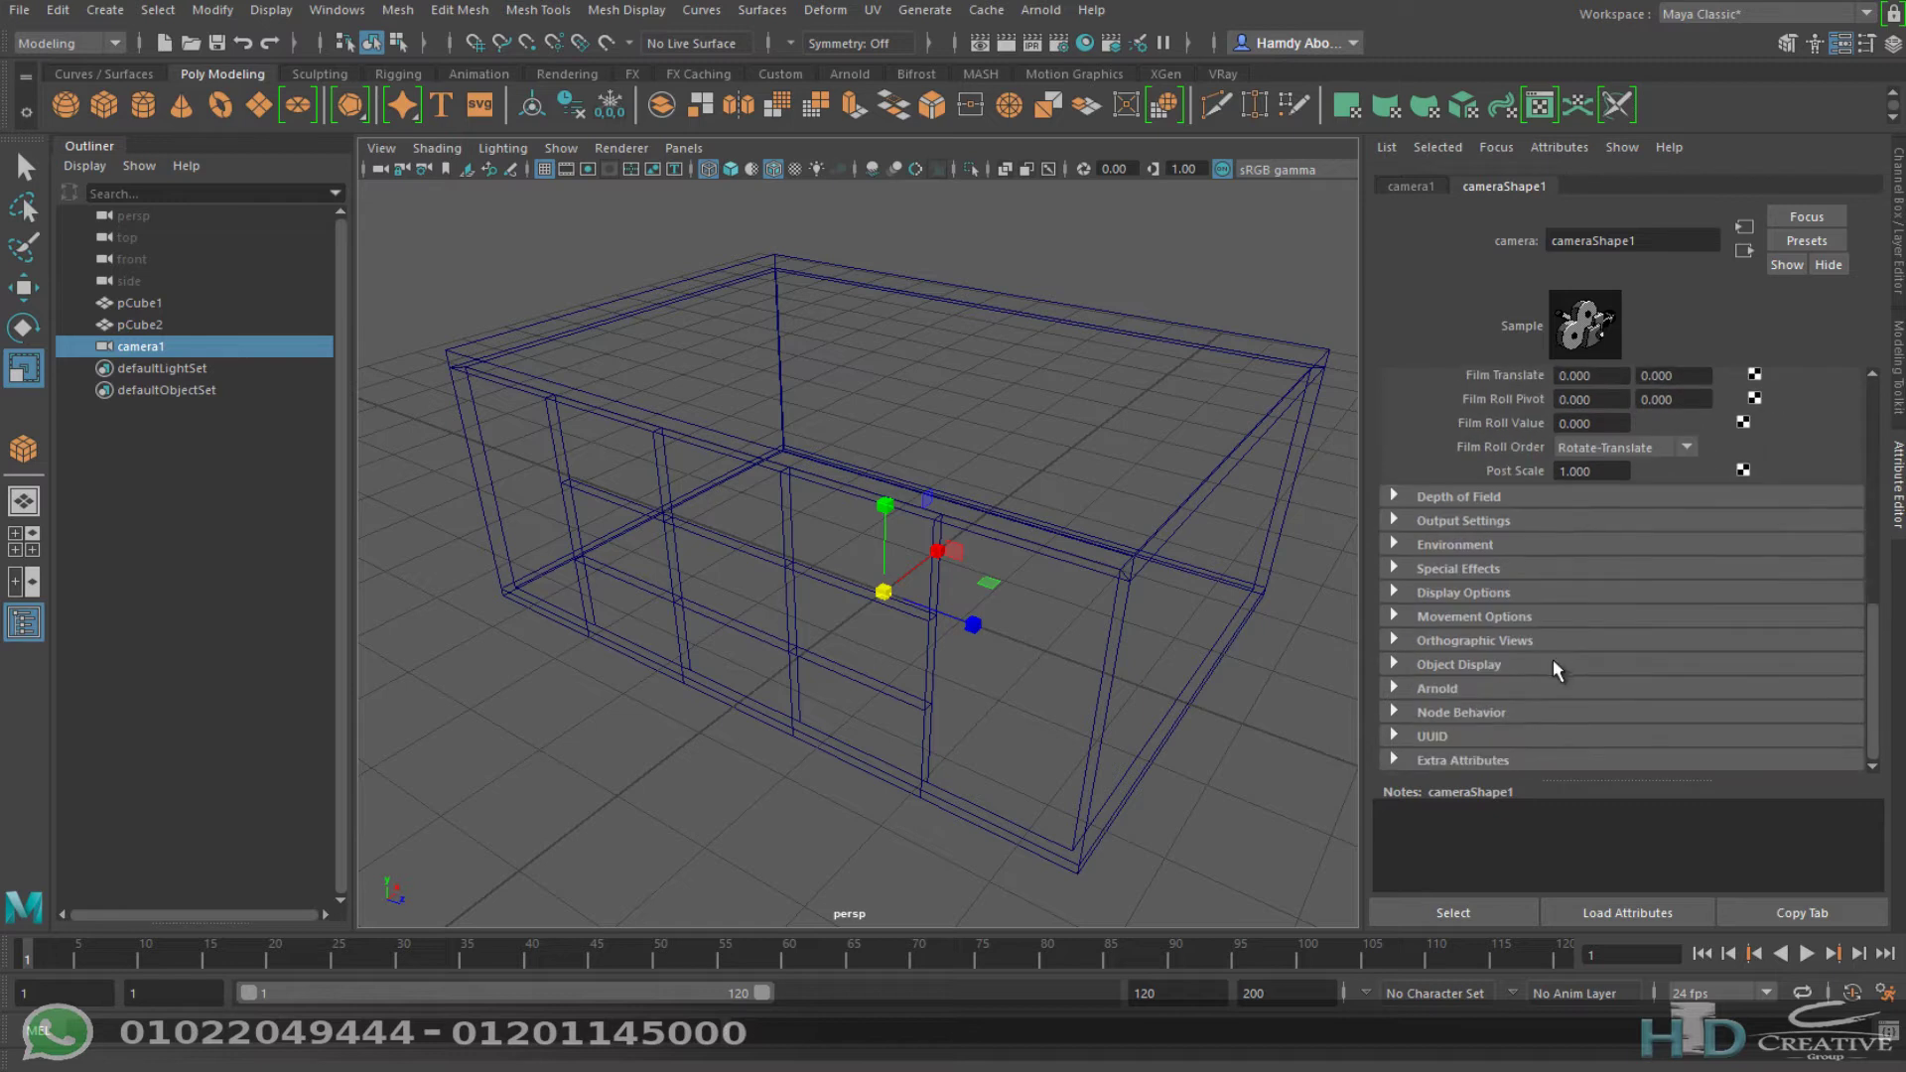
{"action": "left_click", "coordinate": [1459, 665]}
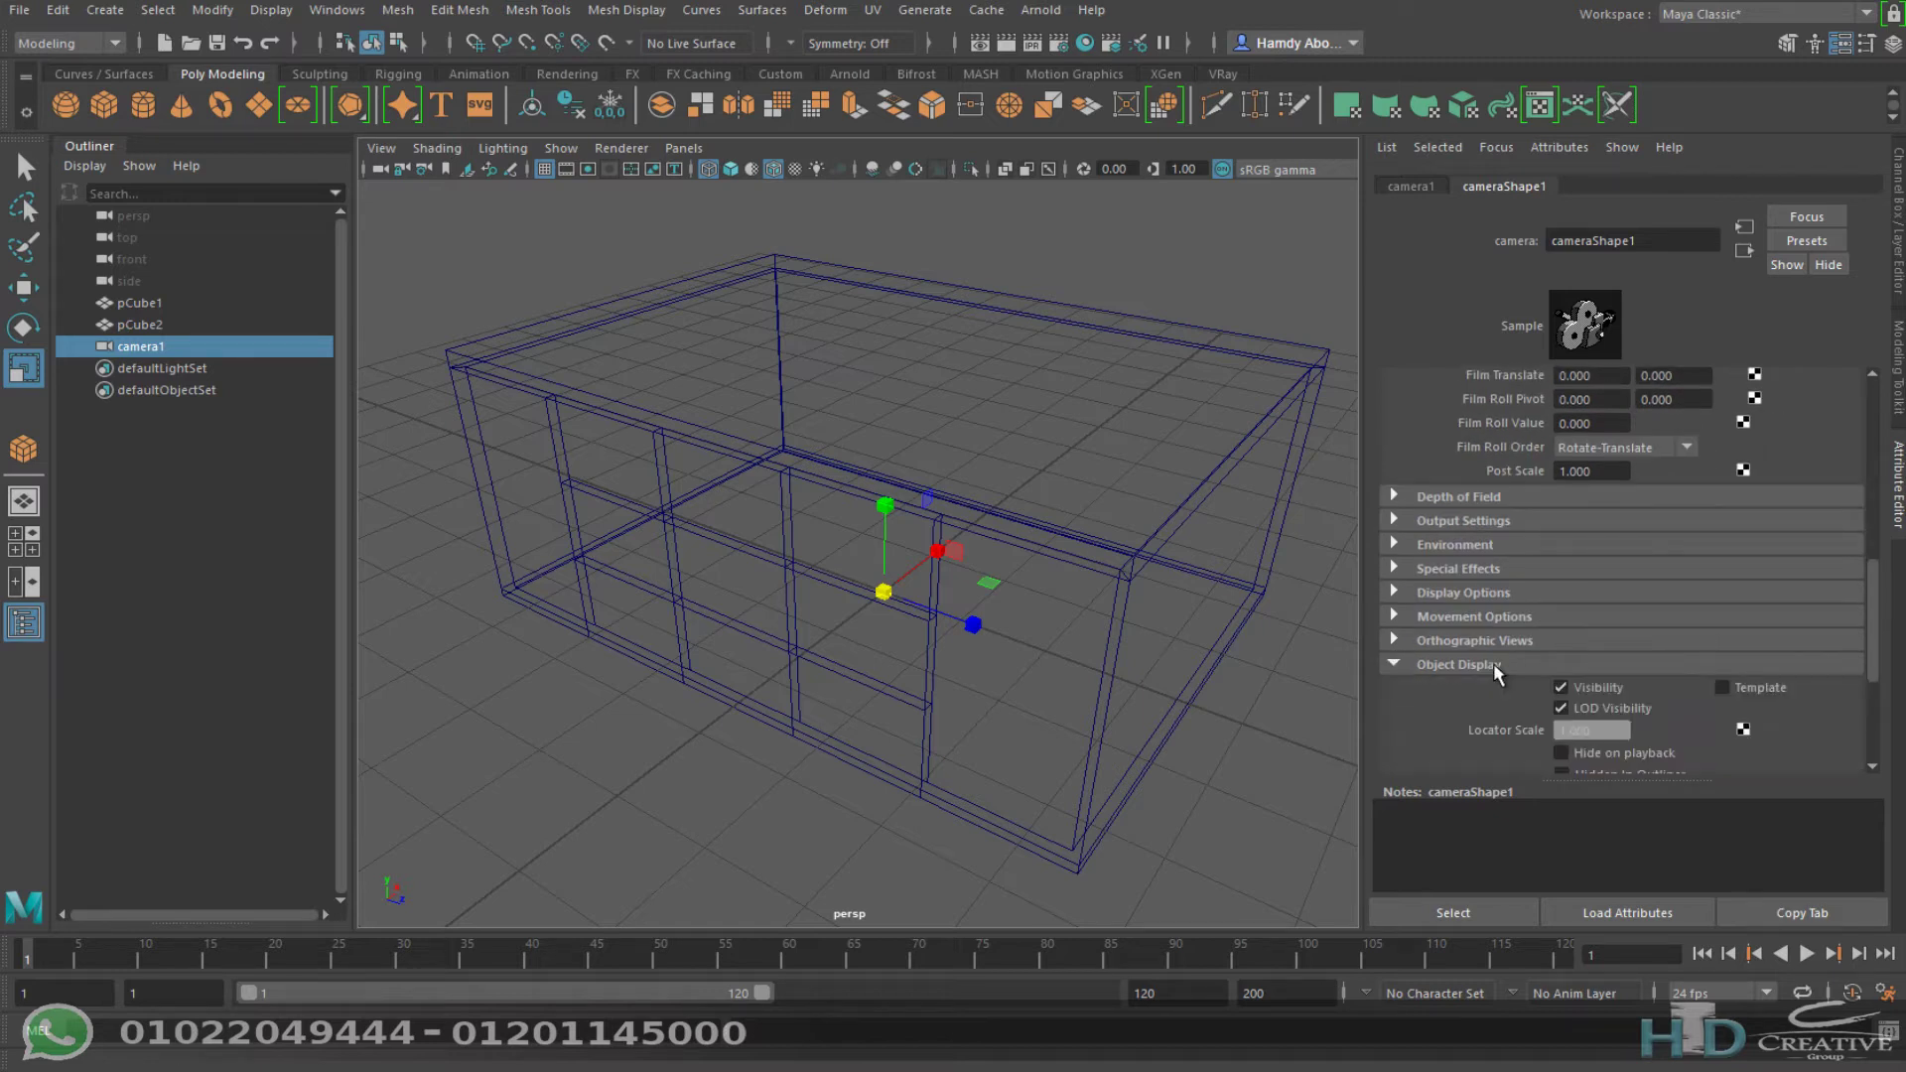
{"action": "scroll", "coordinate": [1489, 675], "scroll_direction": "down", "scroll_amount": 1}
{"action": "scroll", "coordinate": [1489, 675], "scroll_direction": "down", "scroll_amount": 1}
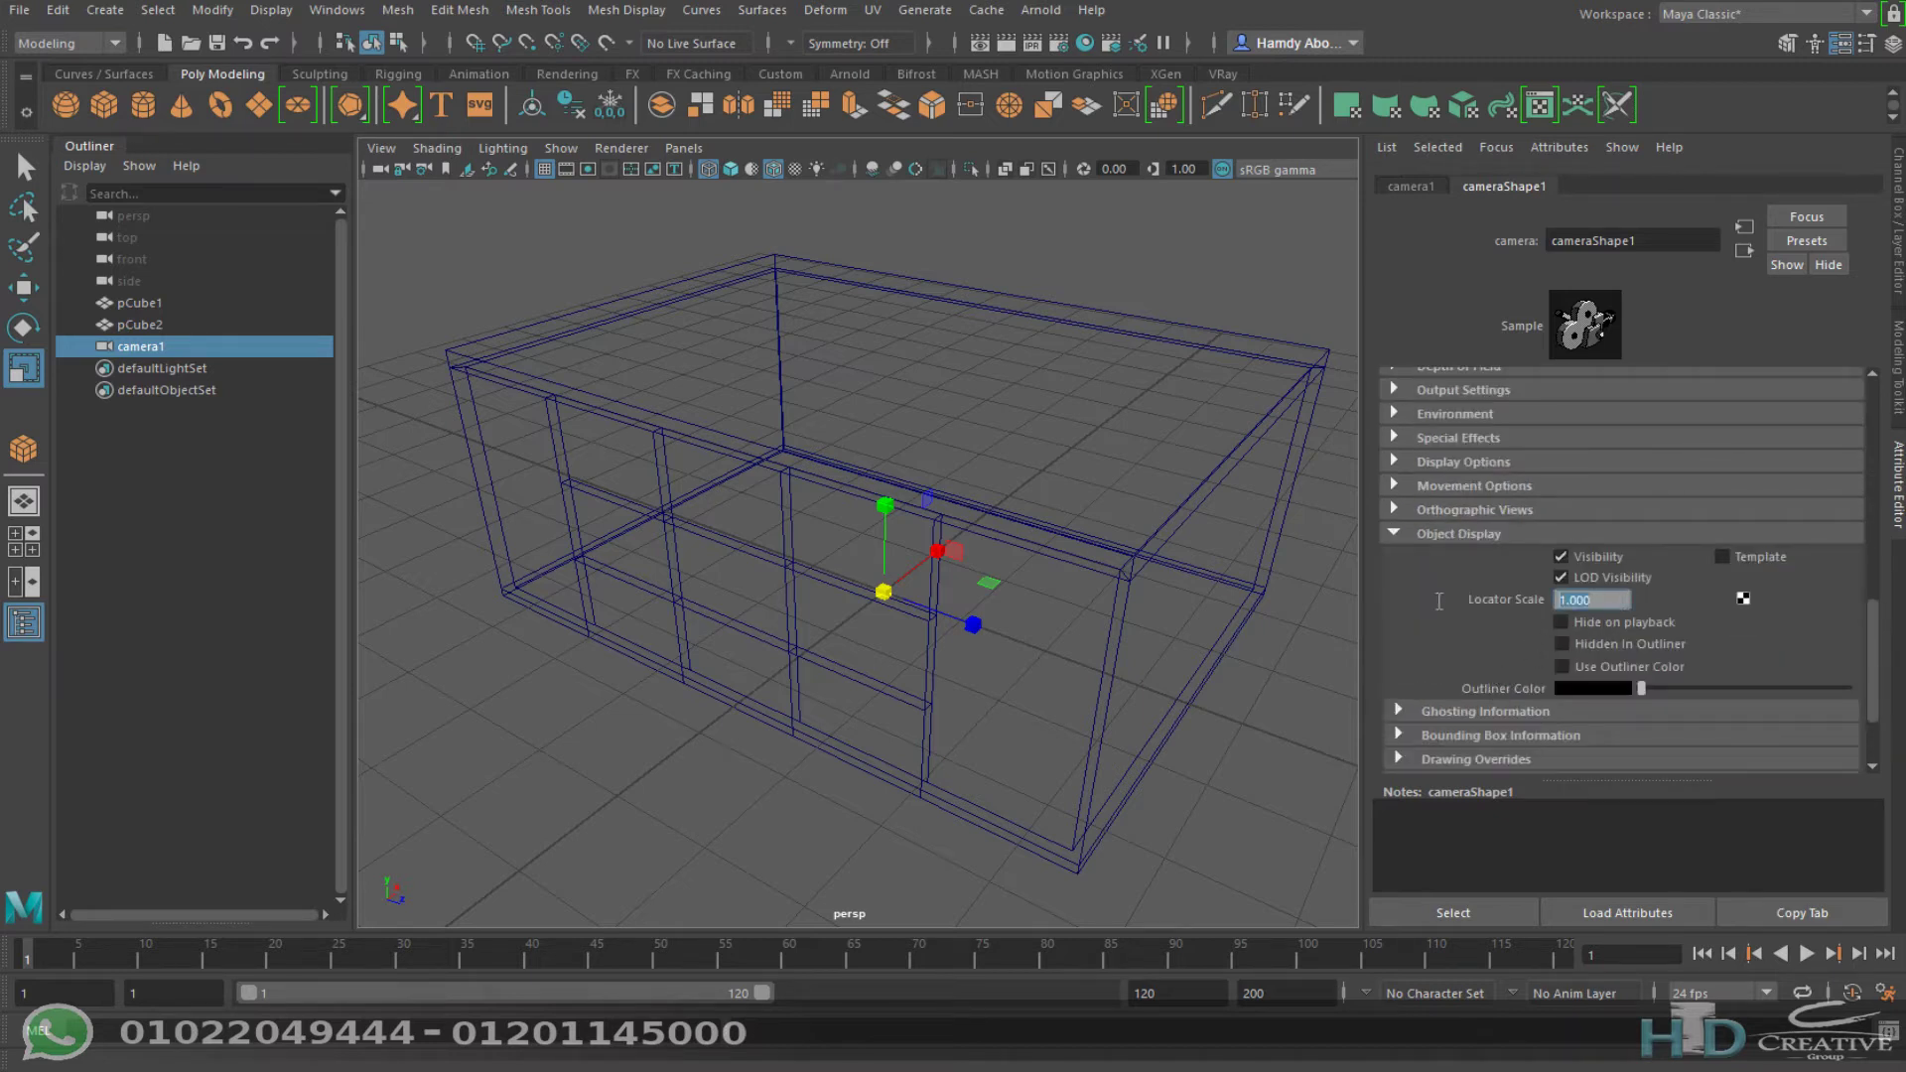
{"action": "key", "text": "BackSpace"}
{"action": "type", "text": "30"}
{"action": "key", "text": "Return"}
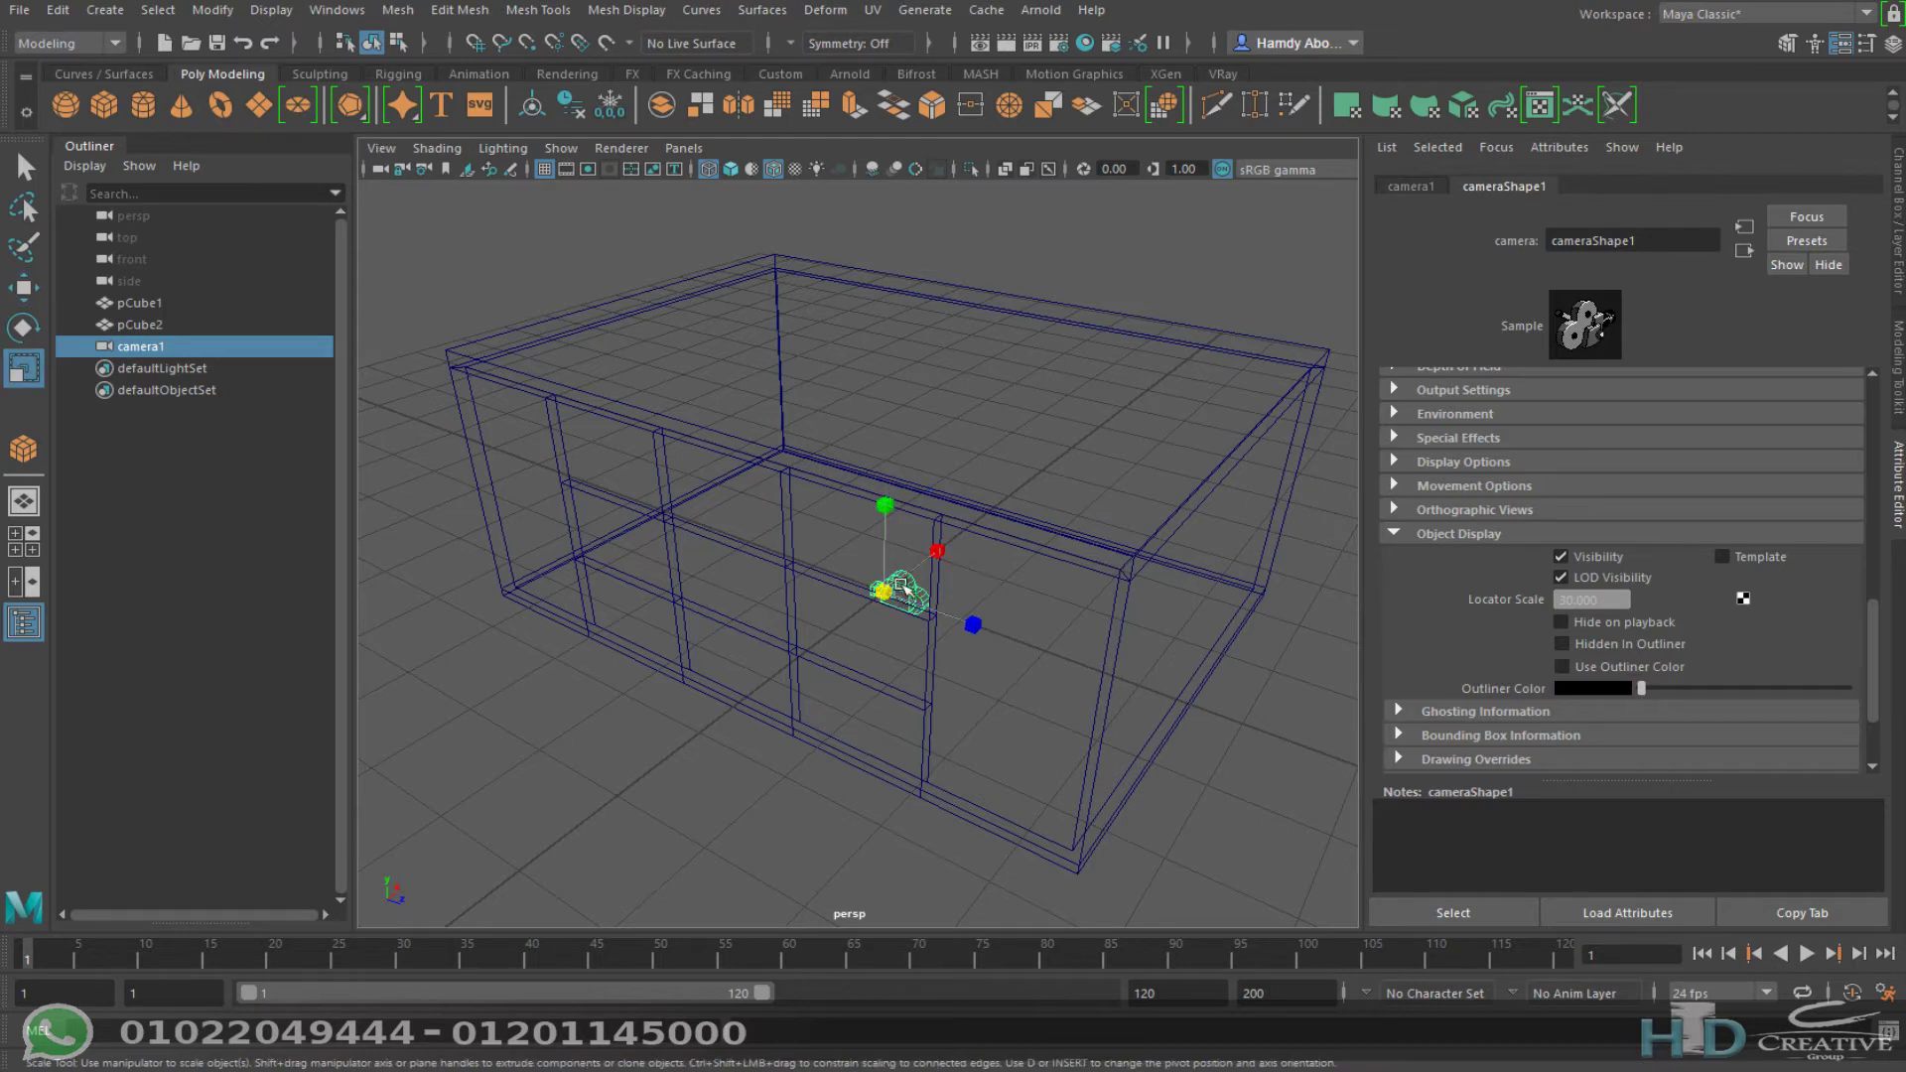
Step: Try scaling the camera up, undo it, and return to the four-view layout
{"action": "left_click_drag", "start_coordinate": [878, 592], "coordinate": [1522, 322]}
{"action": "key", "text": "ctrl+z"}
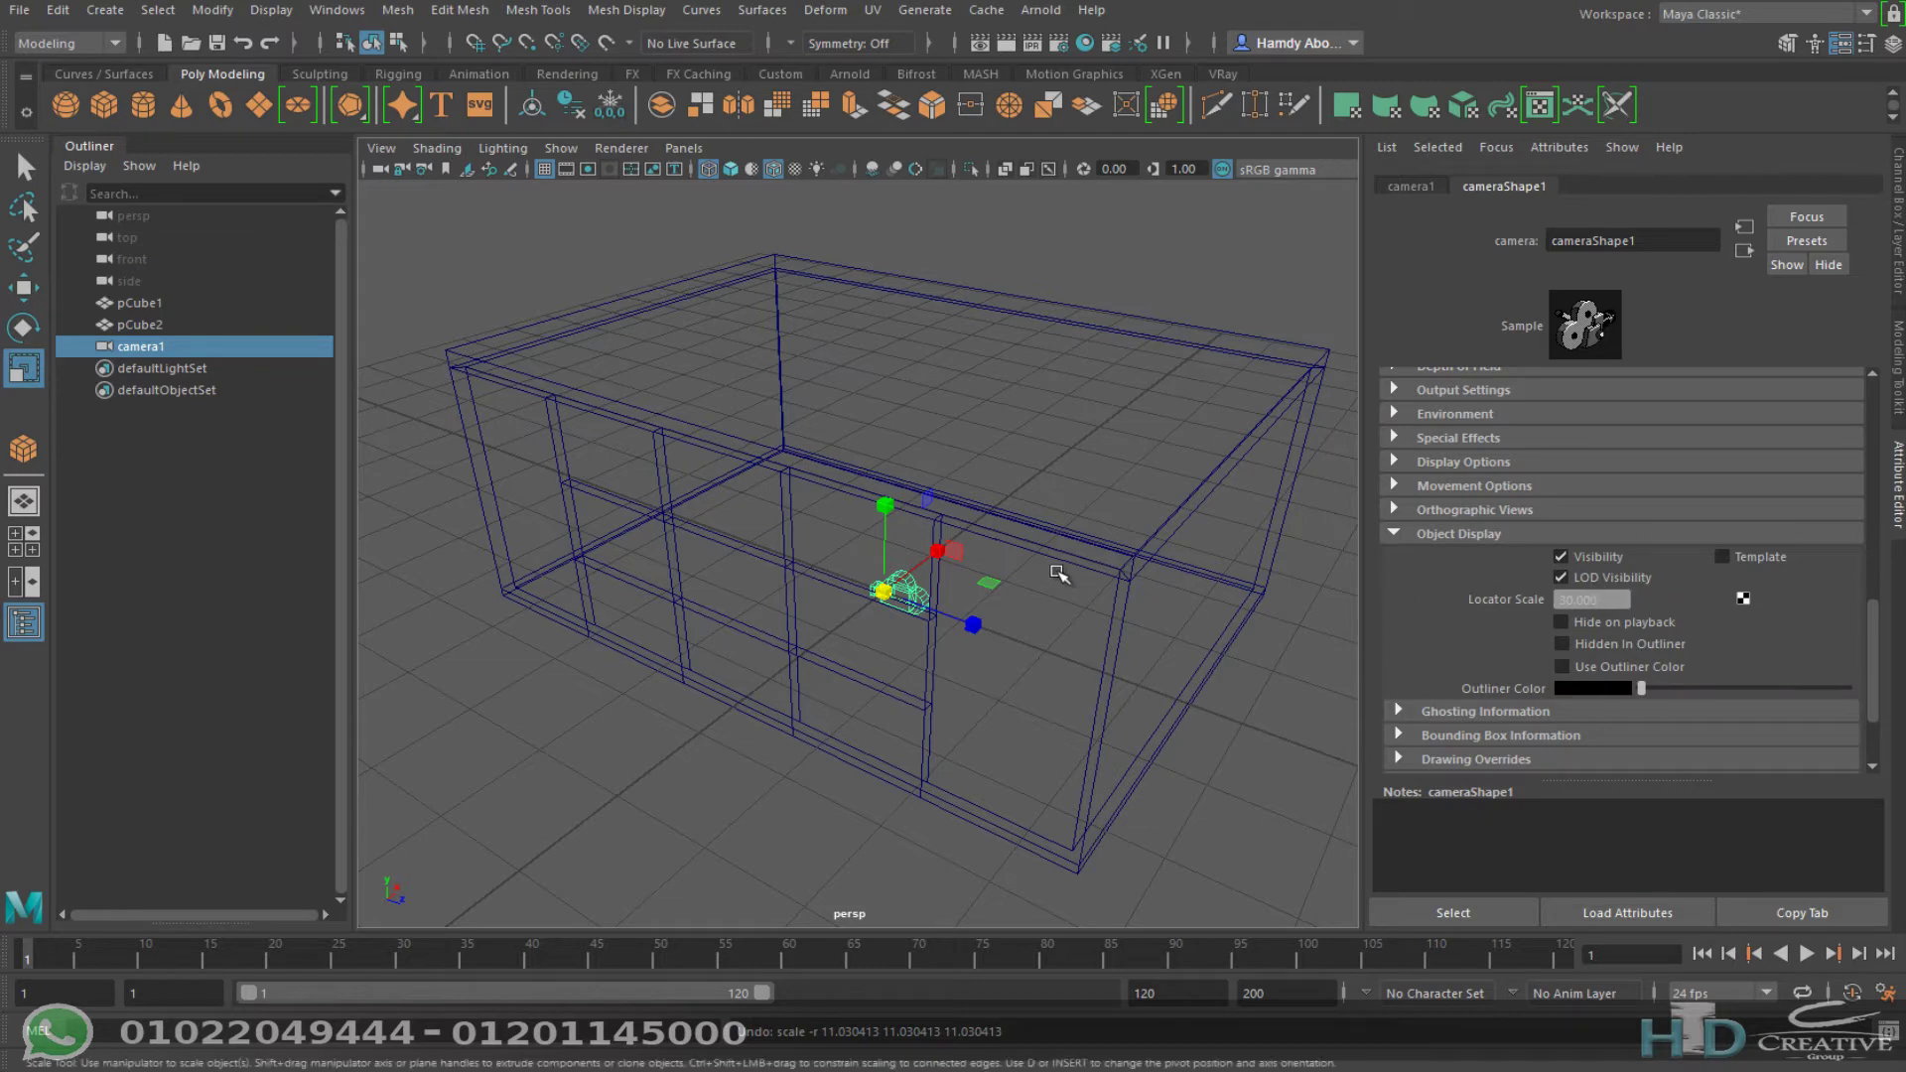
{"action": "key", "text": "space"}
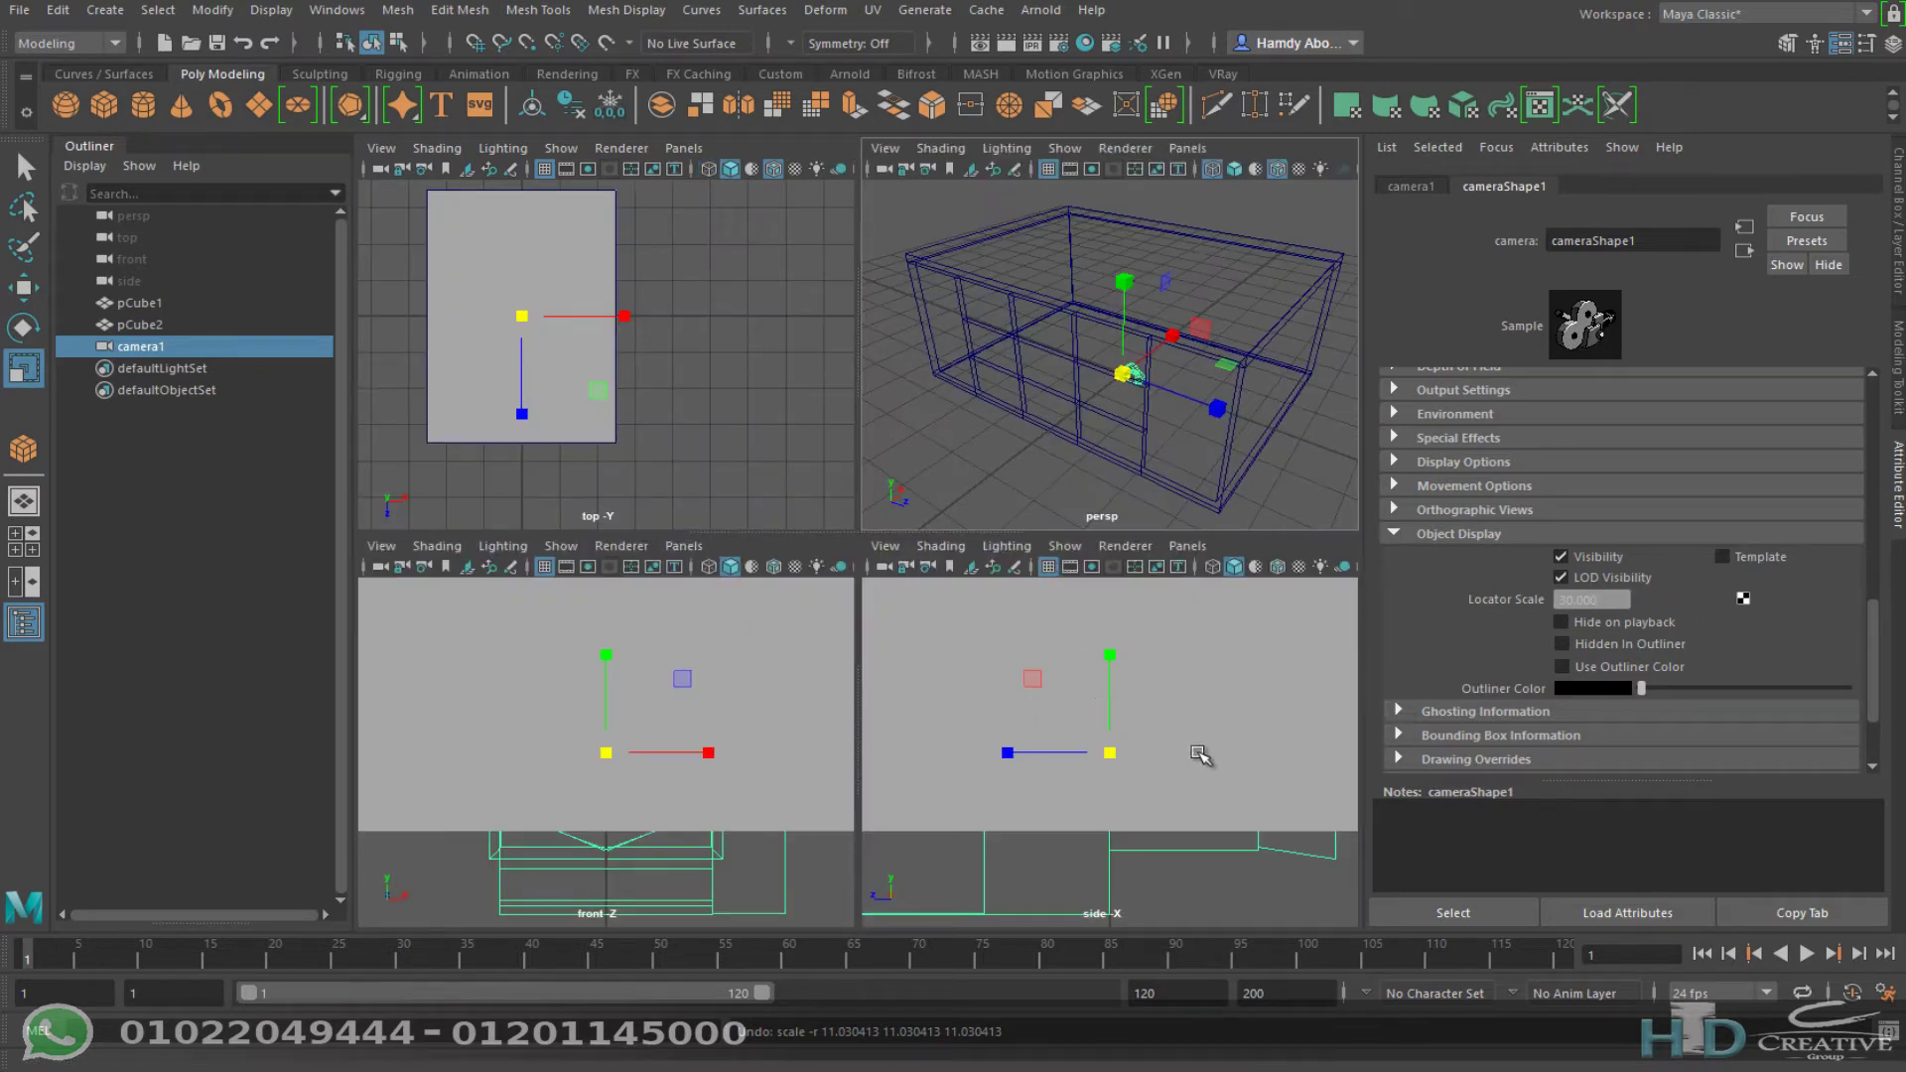
Step: Frame all views around the camera and show the side view in wireframe
{"action": "scroll", "coordinate": [1127, 730], "scroll_direction": "down", "scroll_amount": 2}
{"action": "scroll", "coordinate": [1129, 733], "scroll_direction": "down", "scroll_amount": 2}
{"action": "scroll", "coordinate": [1134, 735], "scroll_direction": "down", "scroll_amount": 1}
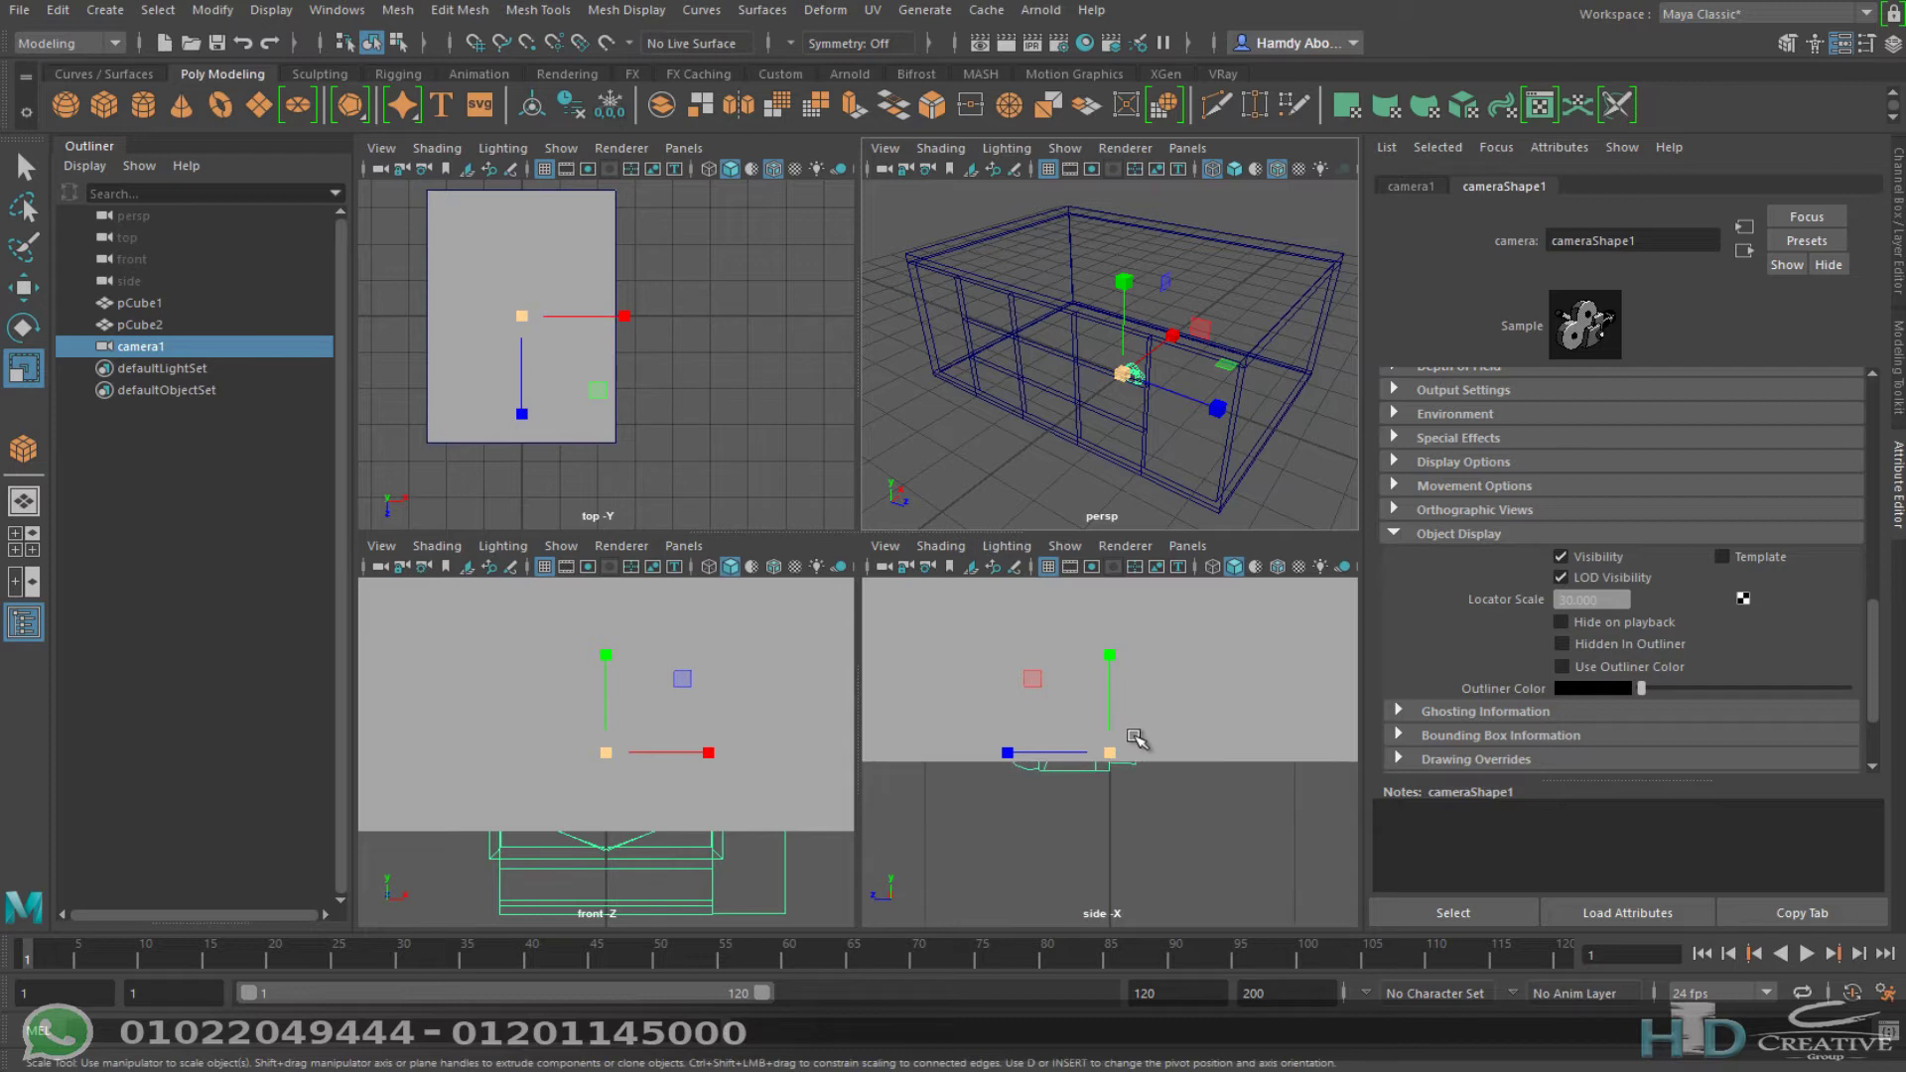
{"action": "key", "text": "shift+f"}
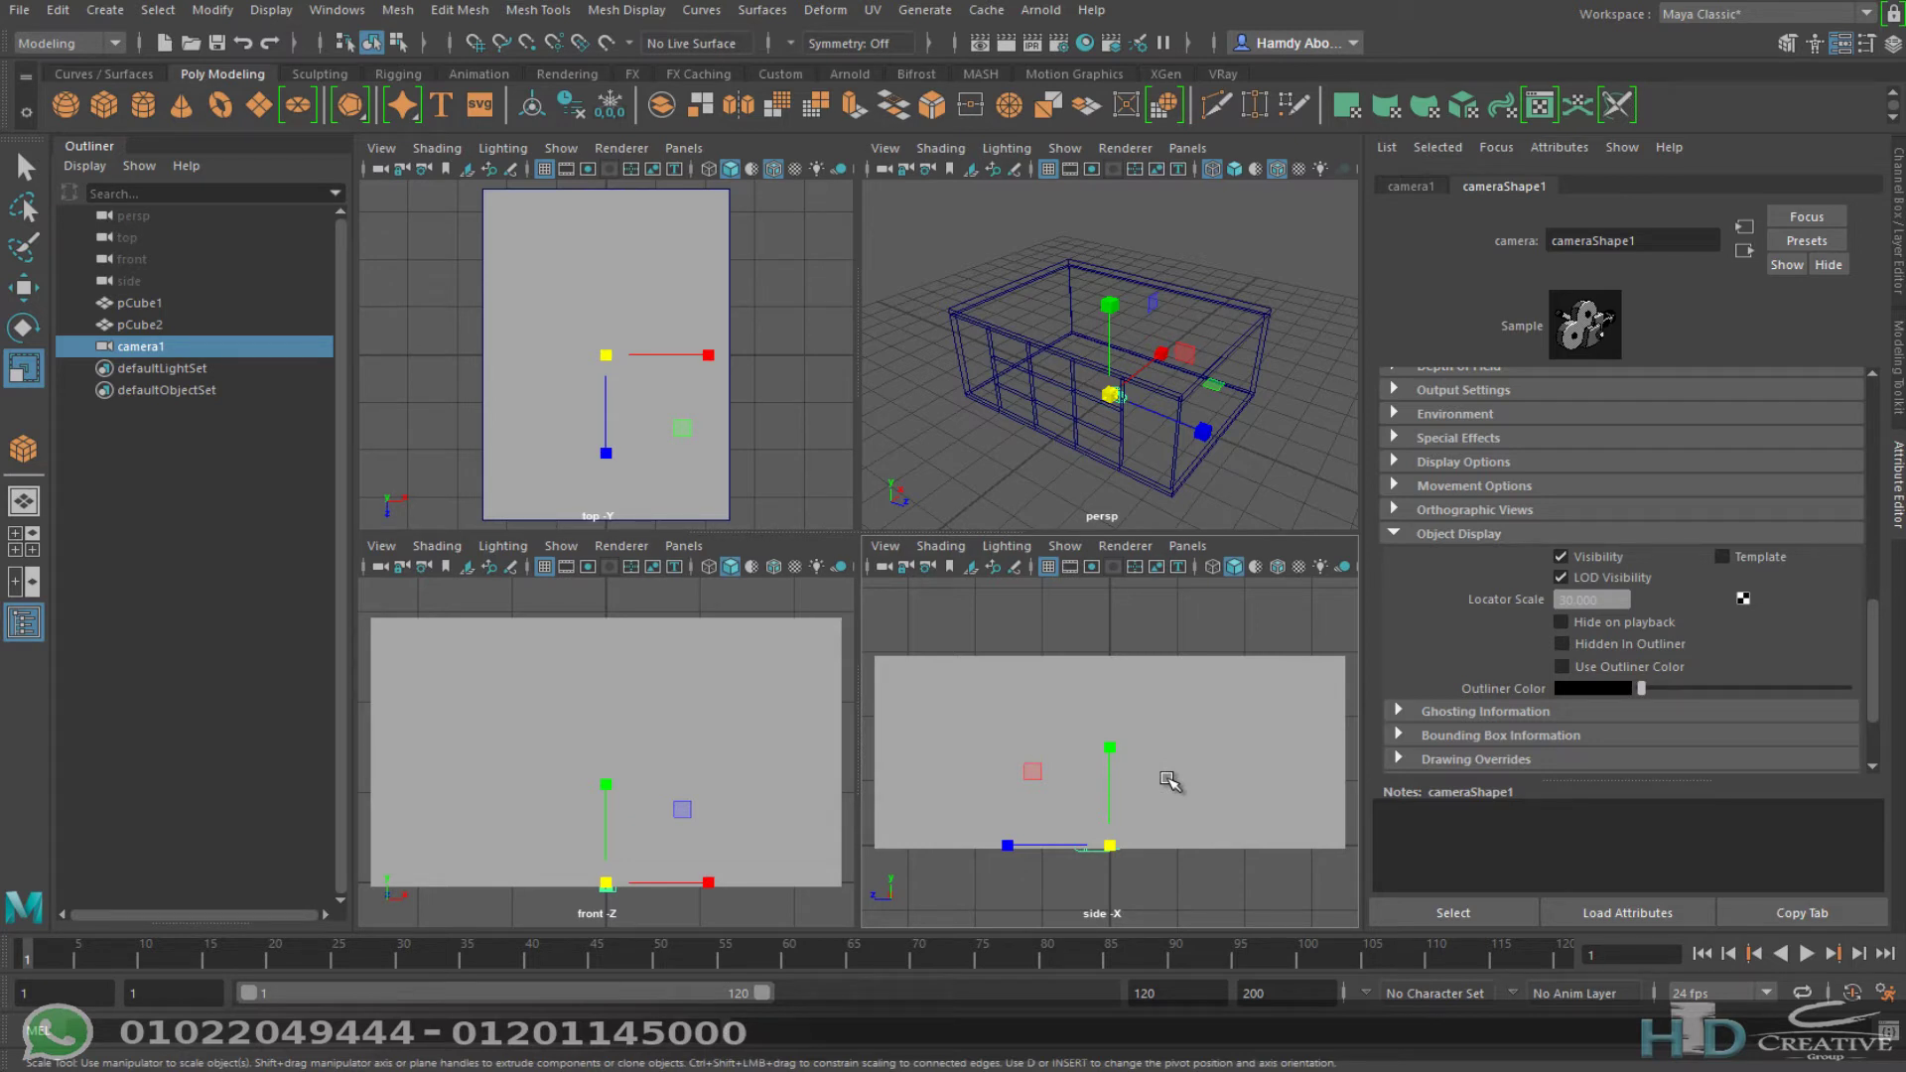
{"action": "key", "text": "4"}
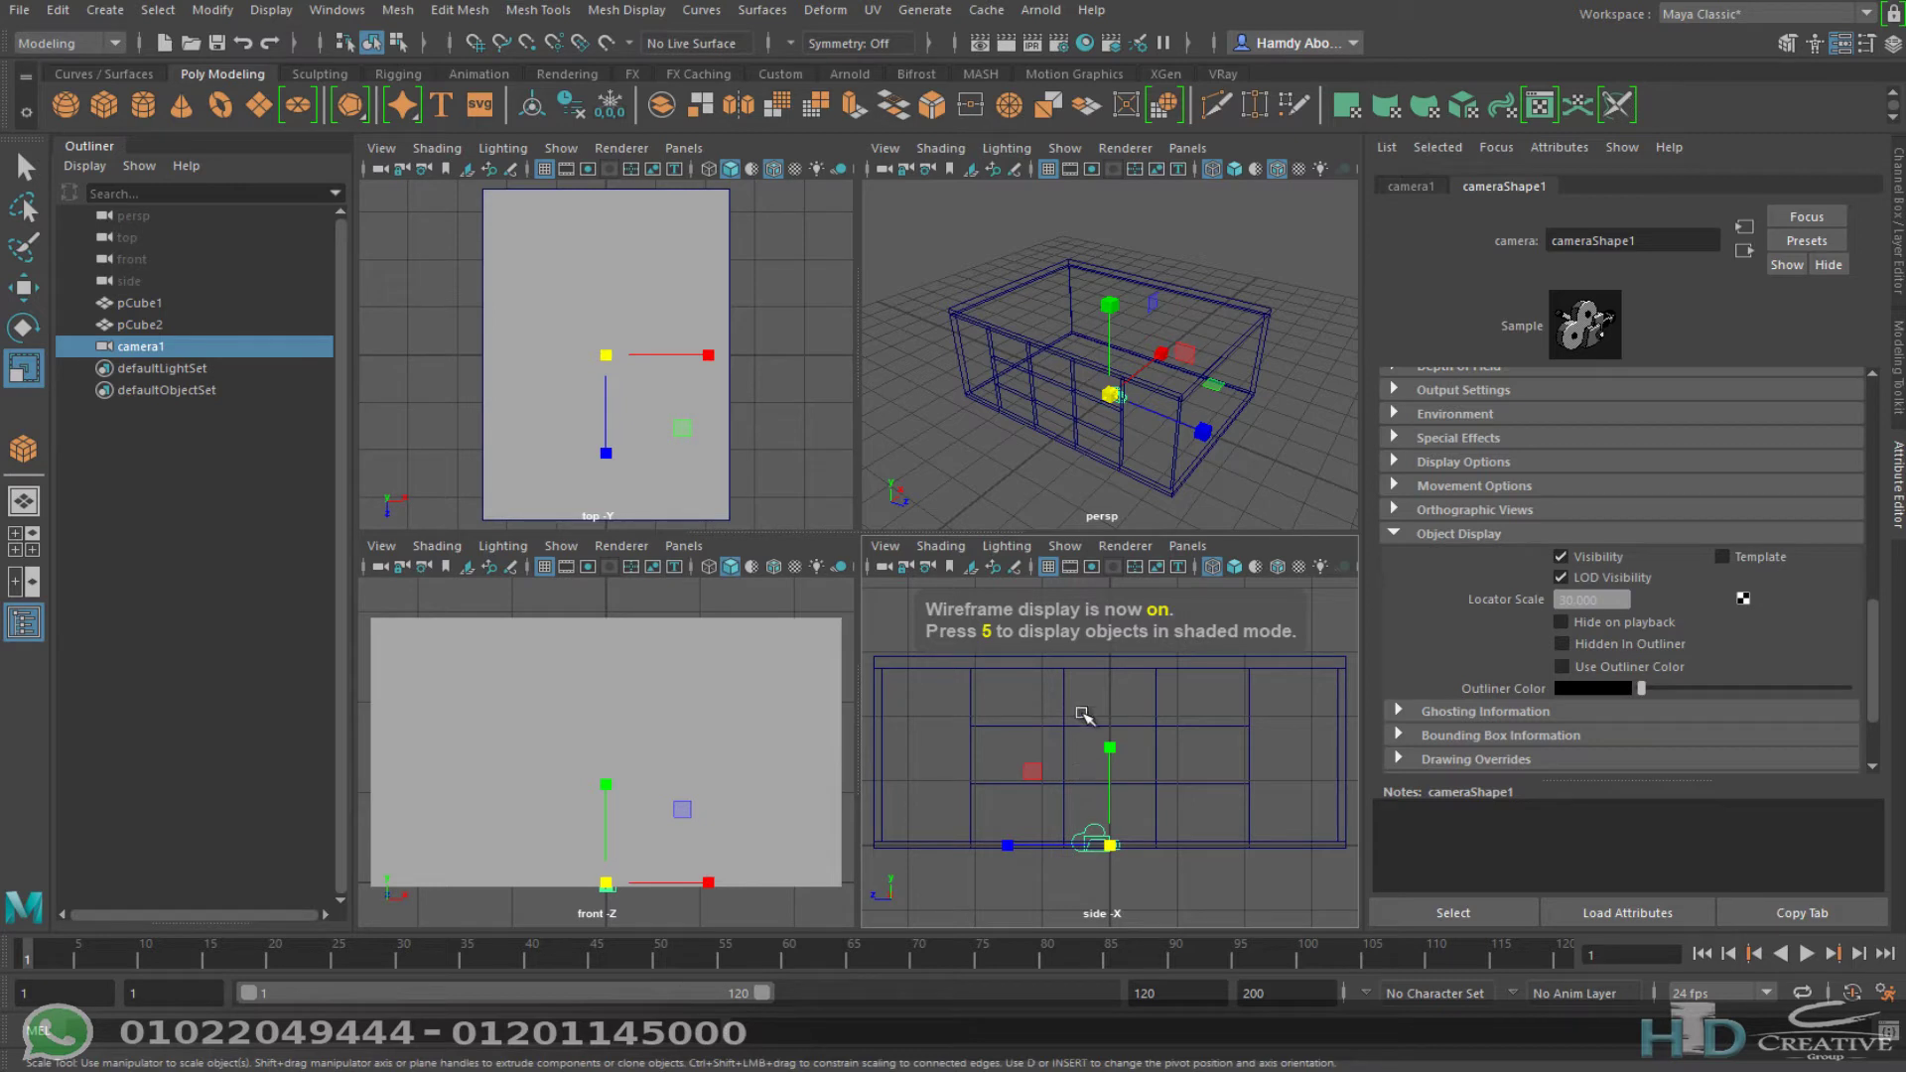
Step: Show the front view in wireframe and list its perspective cameras, including camera1
{"action": "scroll", "coordinate": [545, 757], "scroll_direction": "down", "scroll_amount": 3}
{"action": "middle_click_drag", "start_coordinate": [599, 741], "coordinate": [672, 731], "text": "alt"}
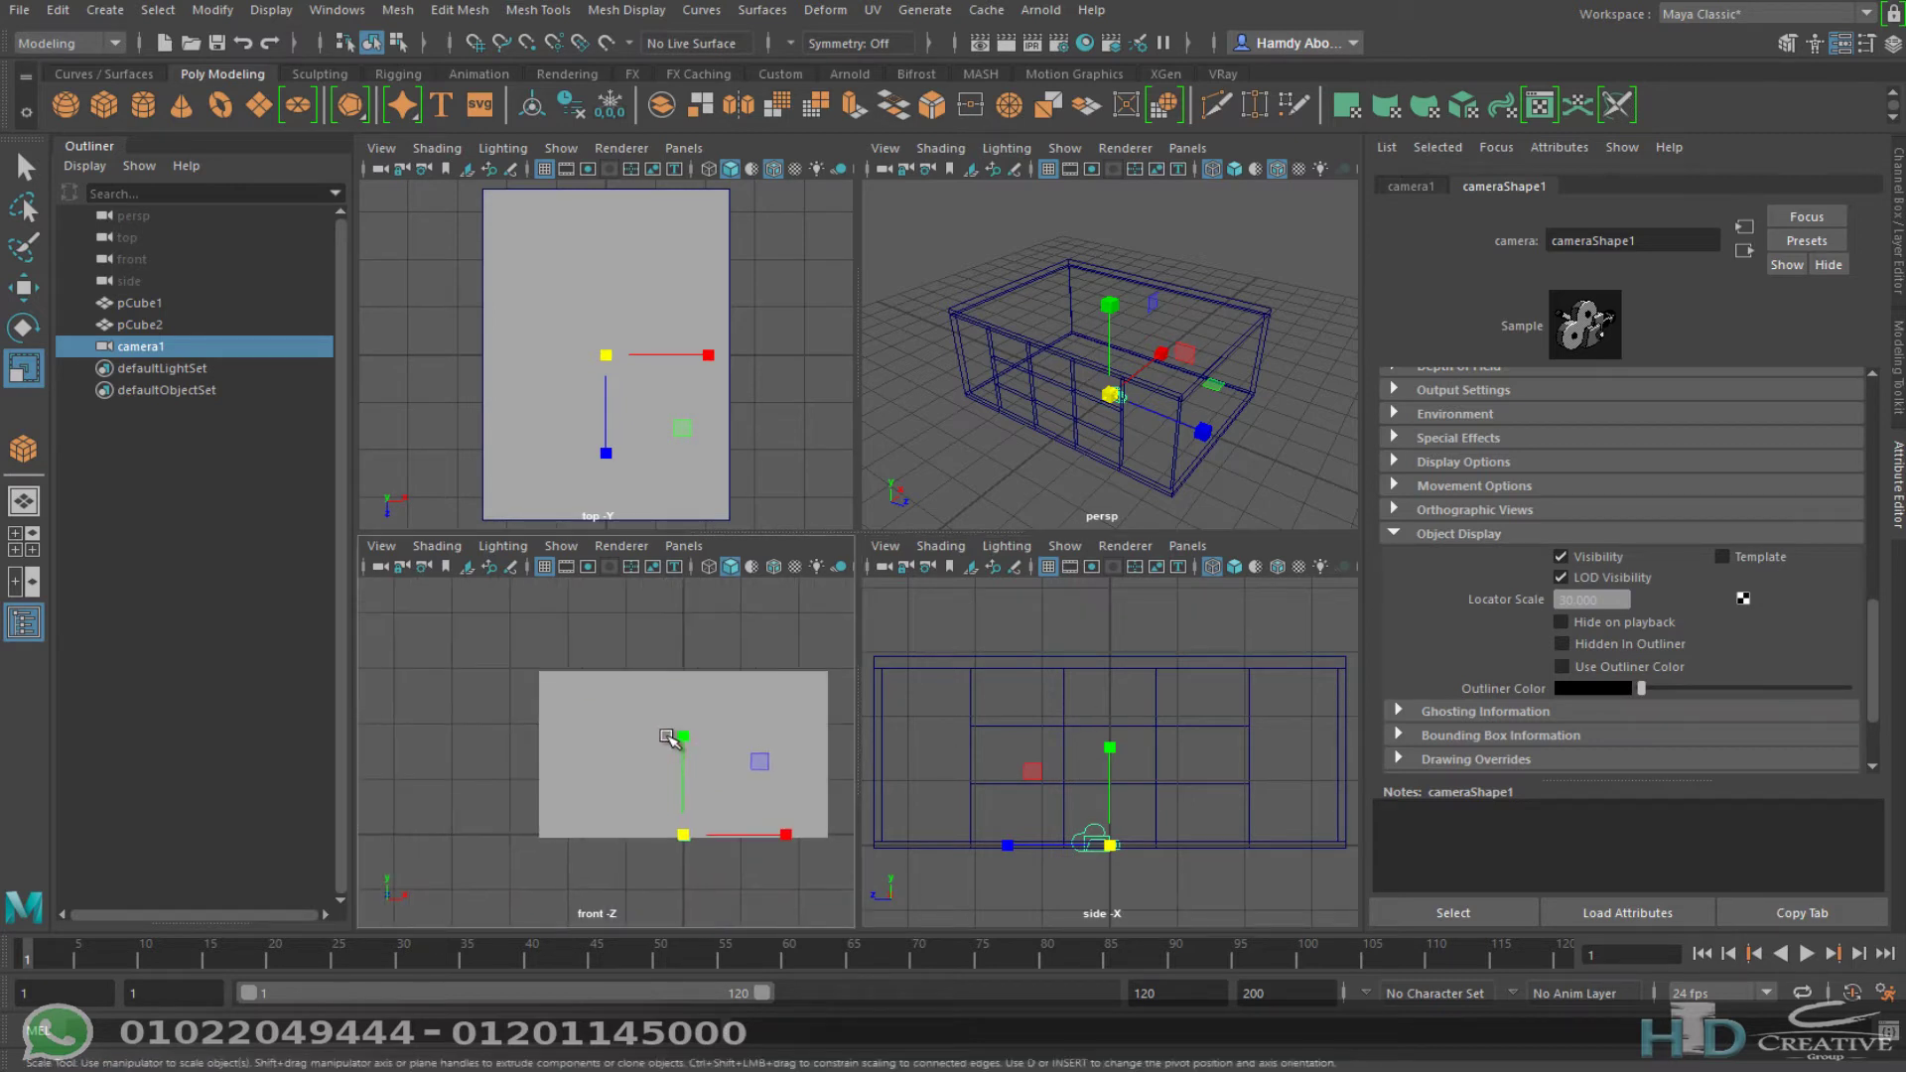
{"action": "key", "text": "4"}
{"action": "scroll", "coordinate": [724, 834], "scroll_direction": "up", "scroll_amount": 3}
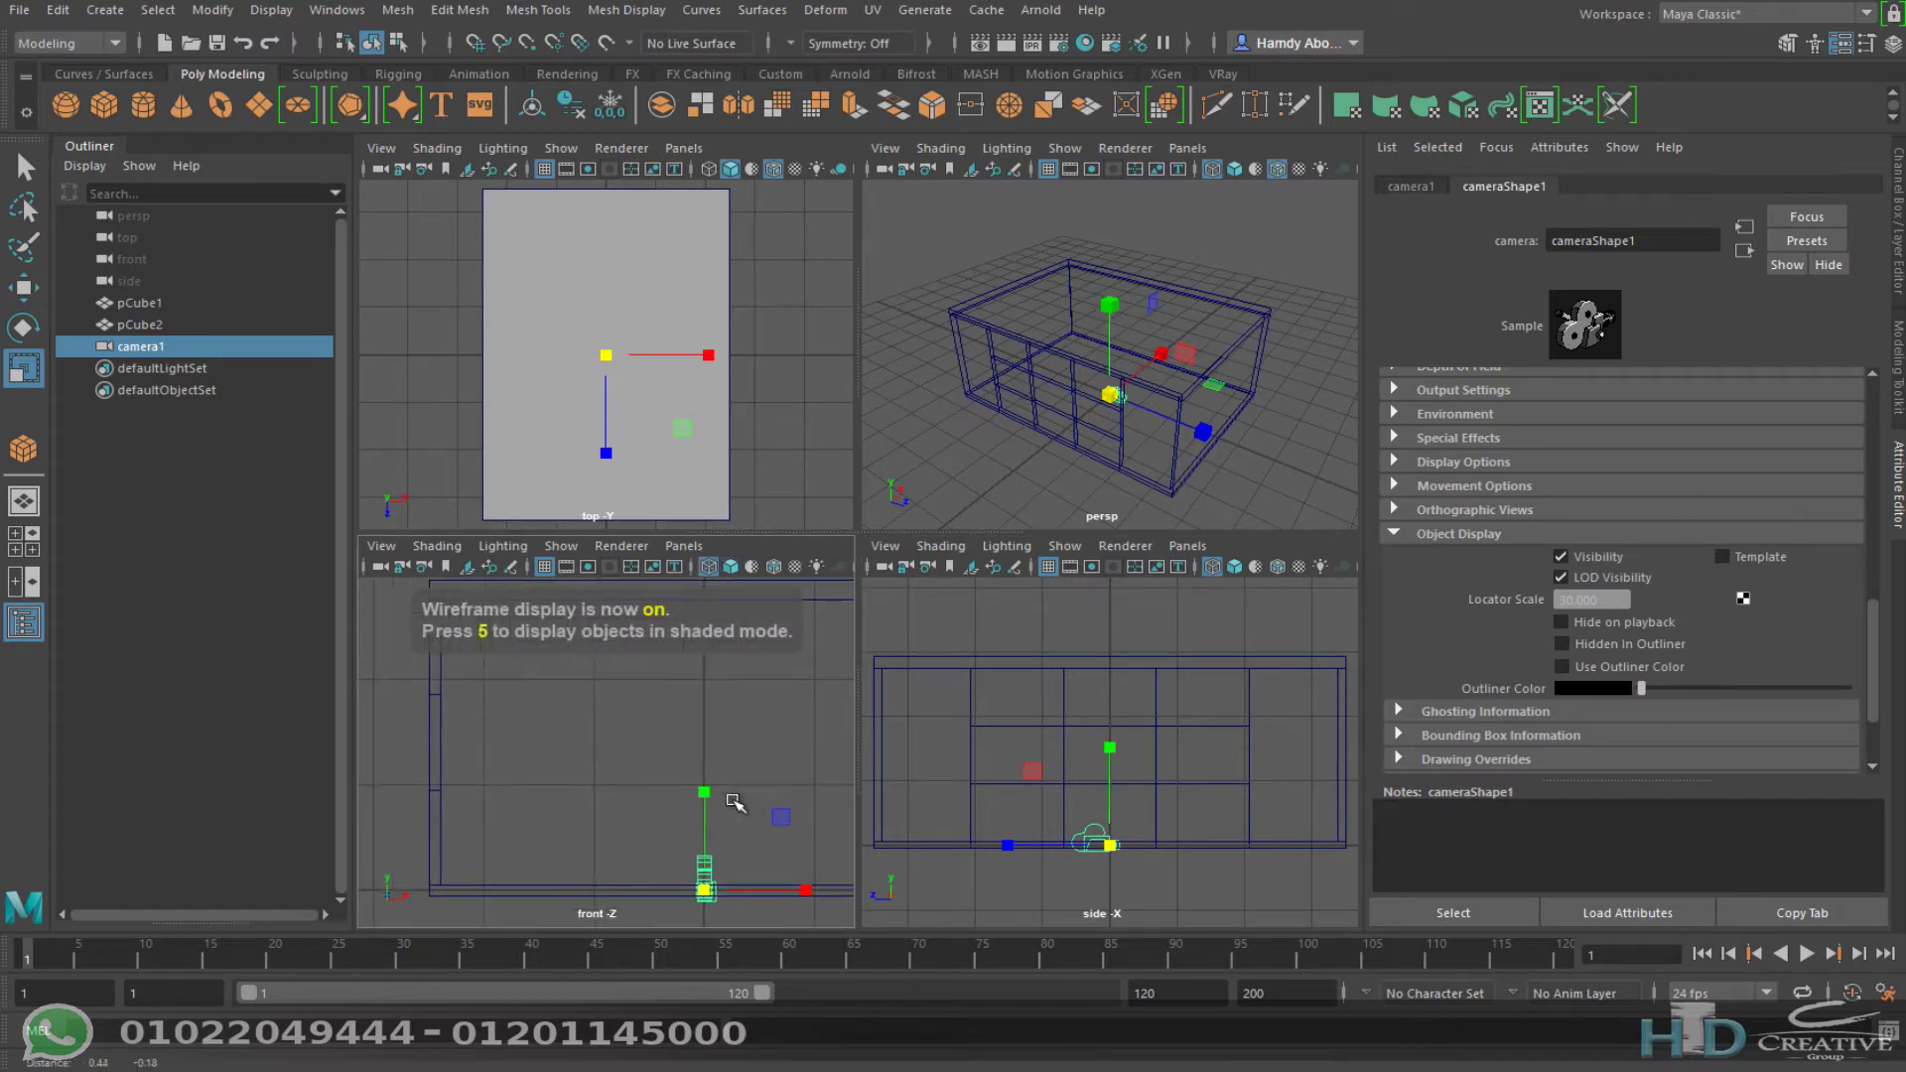
{"action": "left_click", "coordinate": [684, 546]}
{"action": "mouse_move", "coordinate": [721, 568]}
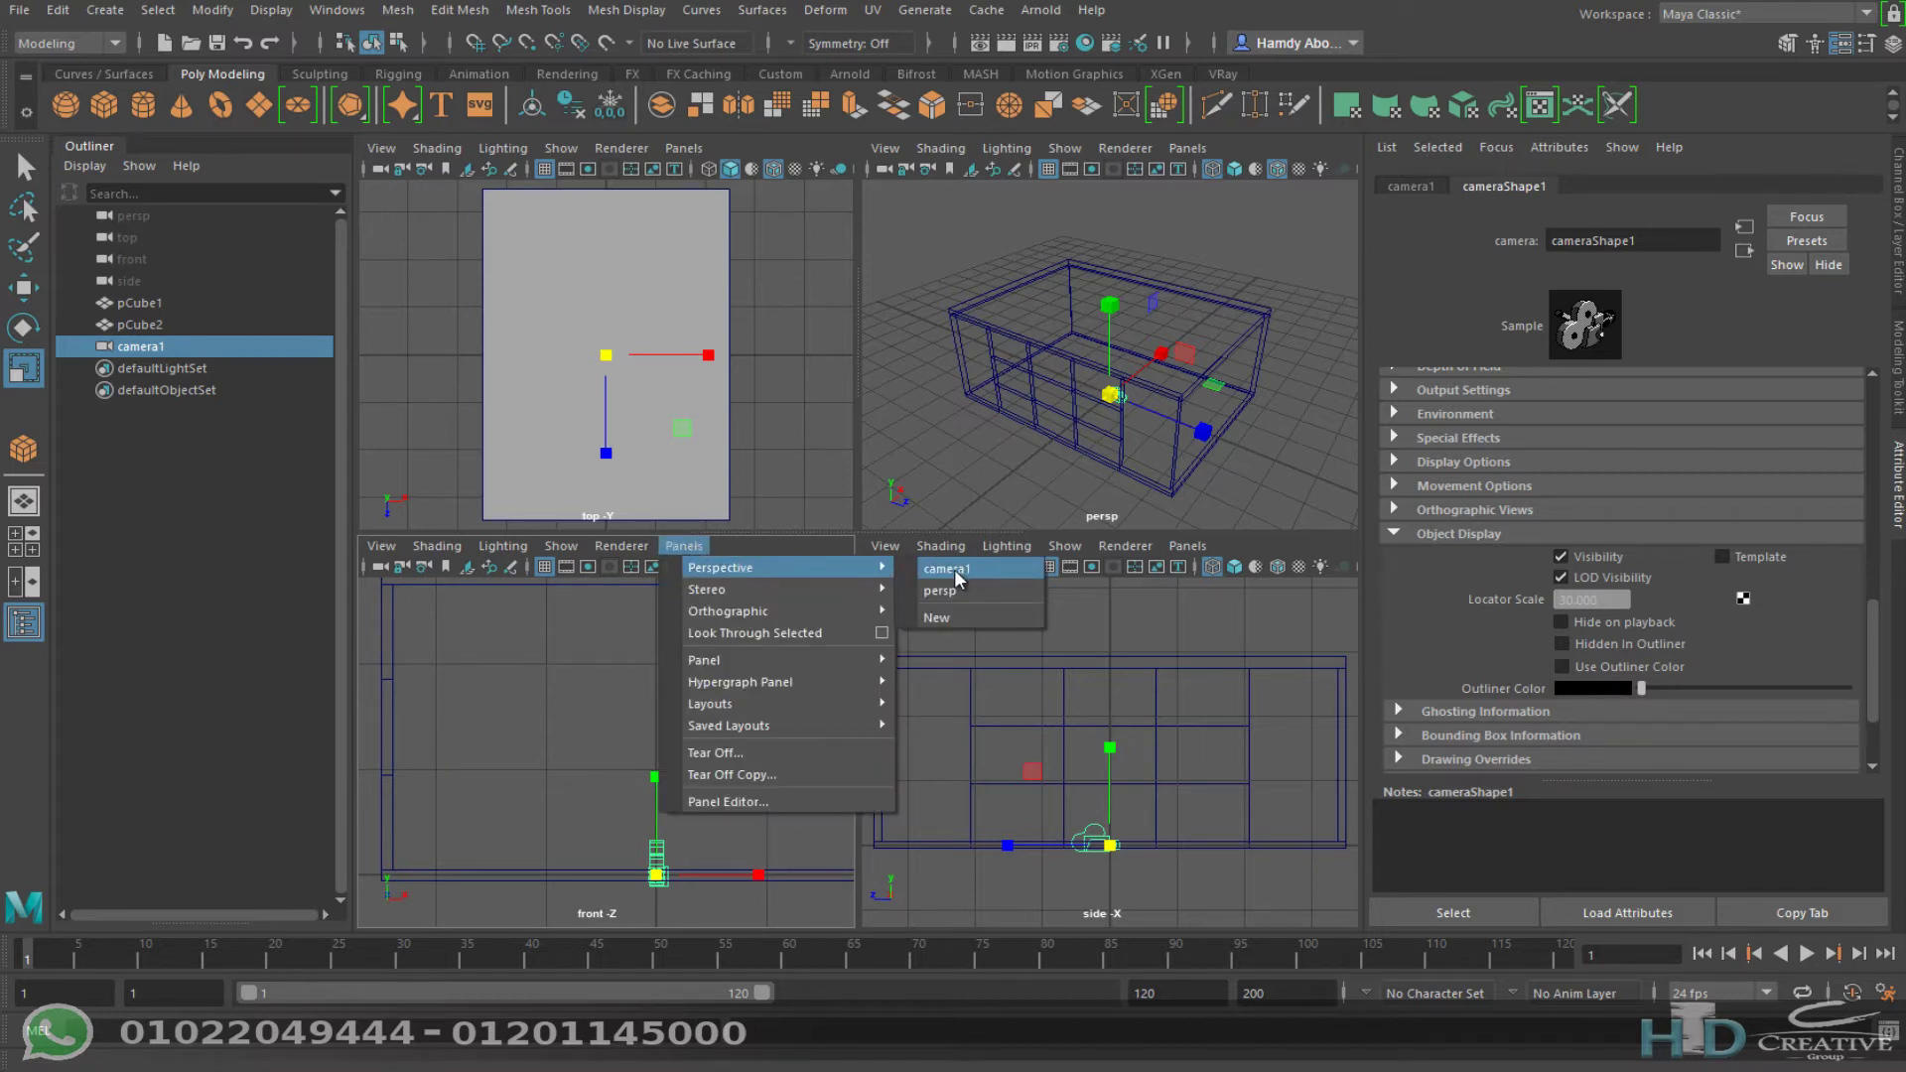
Step: Look through camera1 in the front panel, shaded, and track it to aim into the room
{"action": "left_click", "coordinate": [955, 568]}
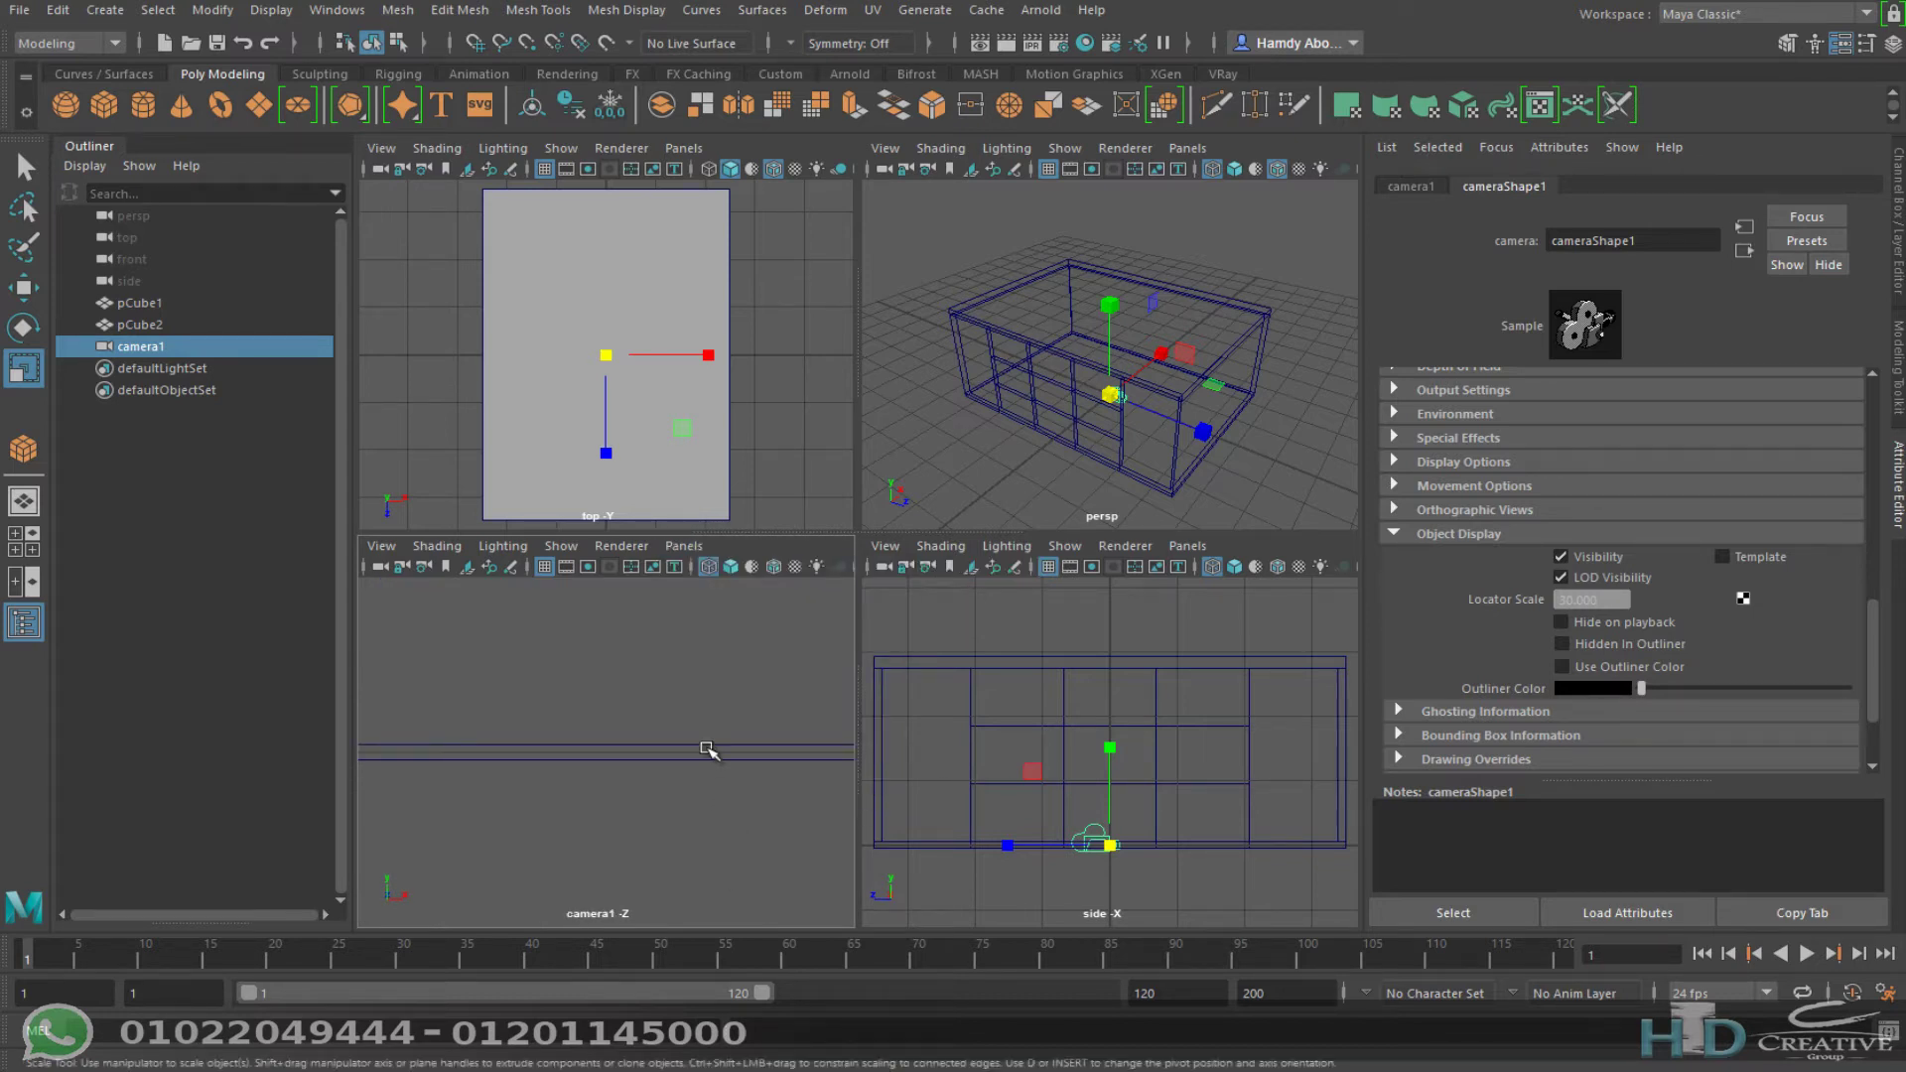
{"action": "key", "text": "4"}
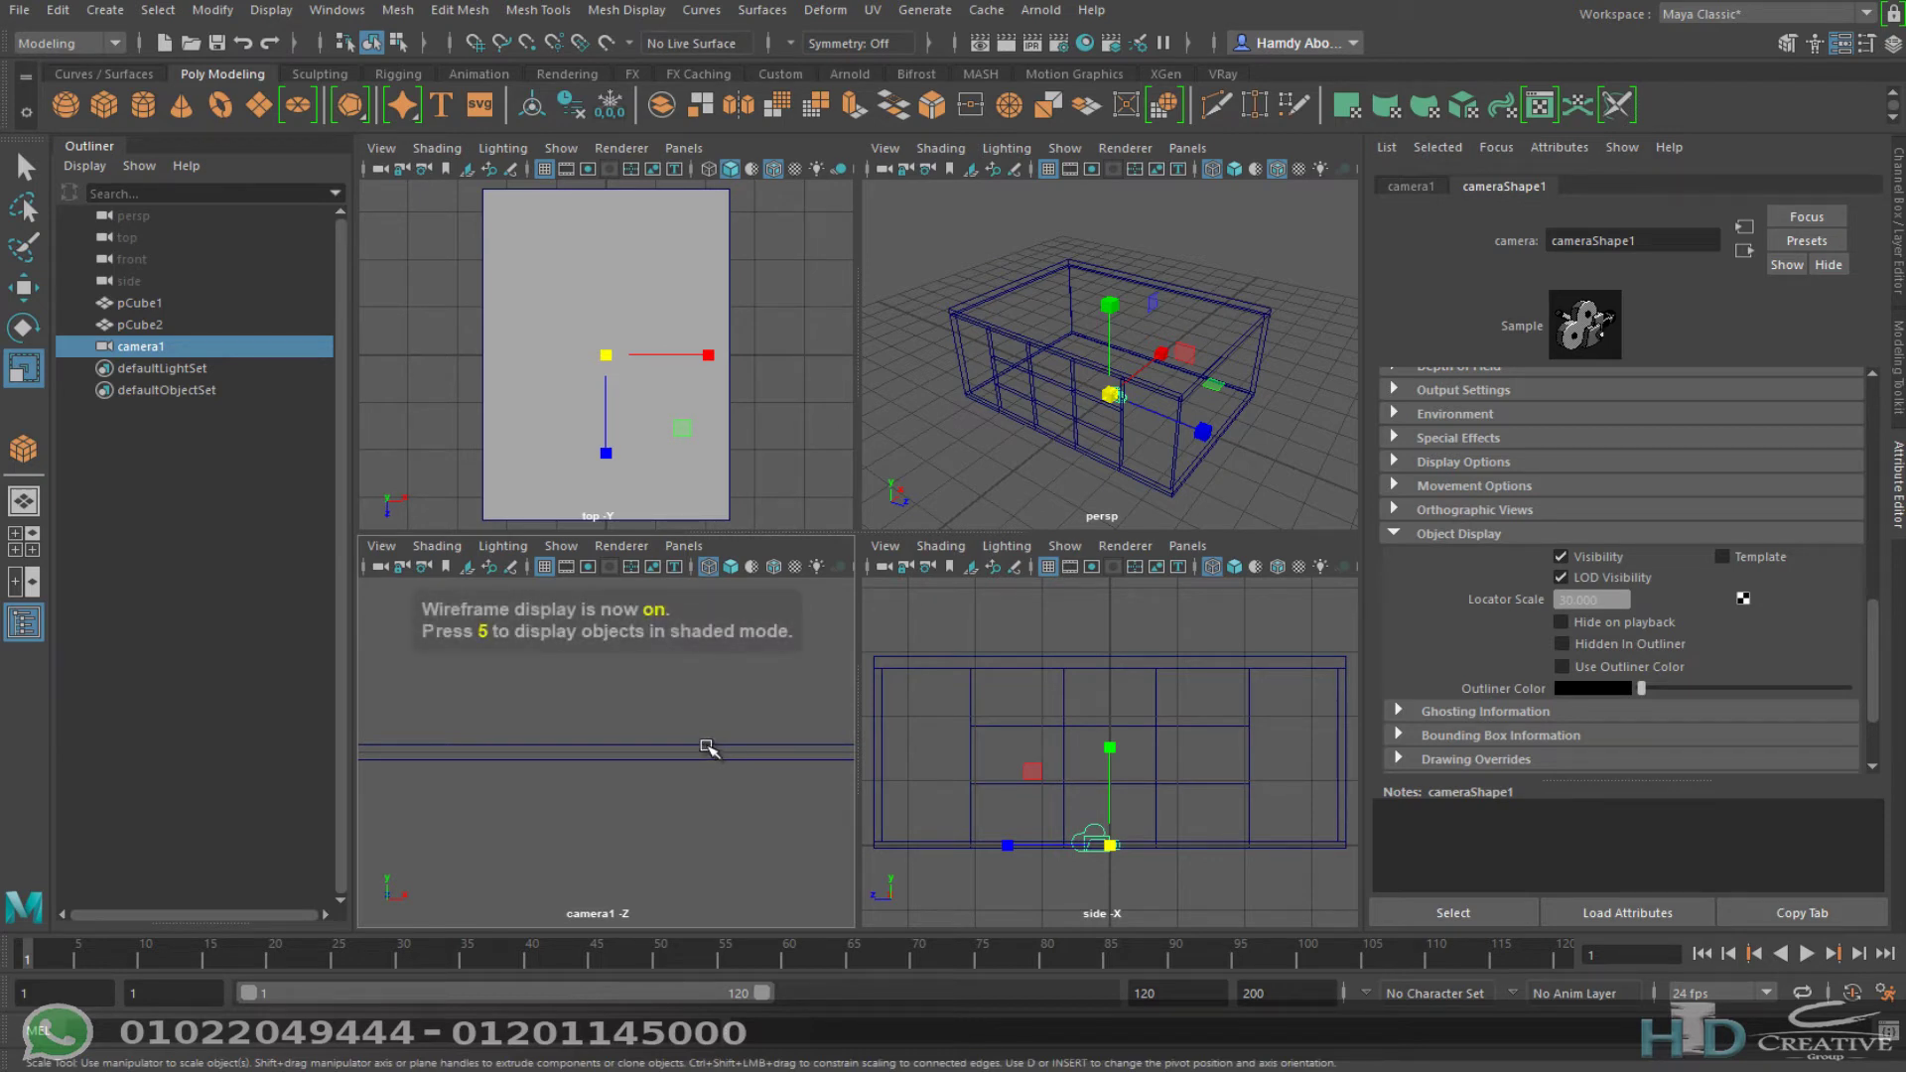
{"action": "key", "text": "5"}
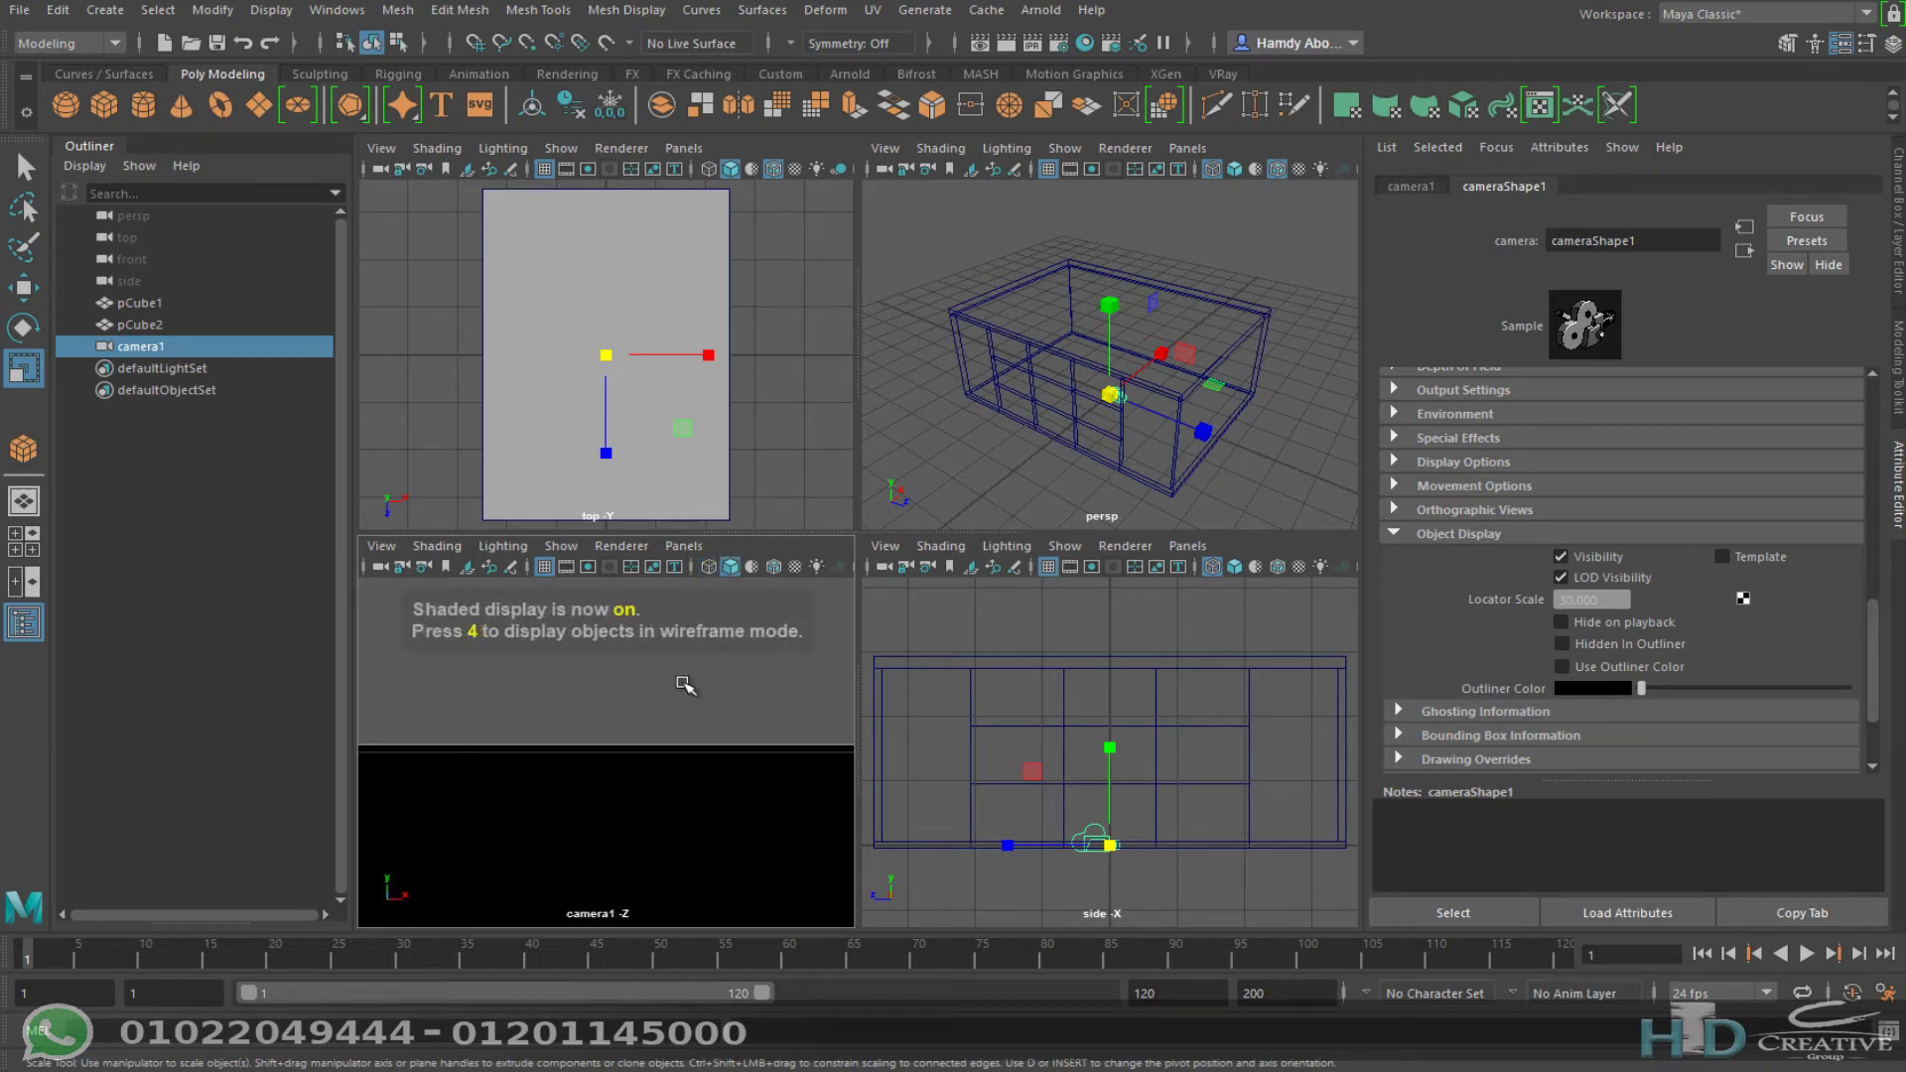
{"action": "mouse_move", "coordinate": [685, 685]}
{"action": "middle_mouse_down", "text": "alt"}
{"action": "mouse_move", "coordinate": [693, 765]}
{"action": "mouse_move", "coordinate": [693, 744]}
{"action": "middle_mouse_up", "text": "alt"}
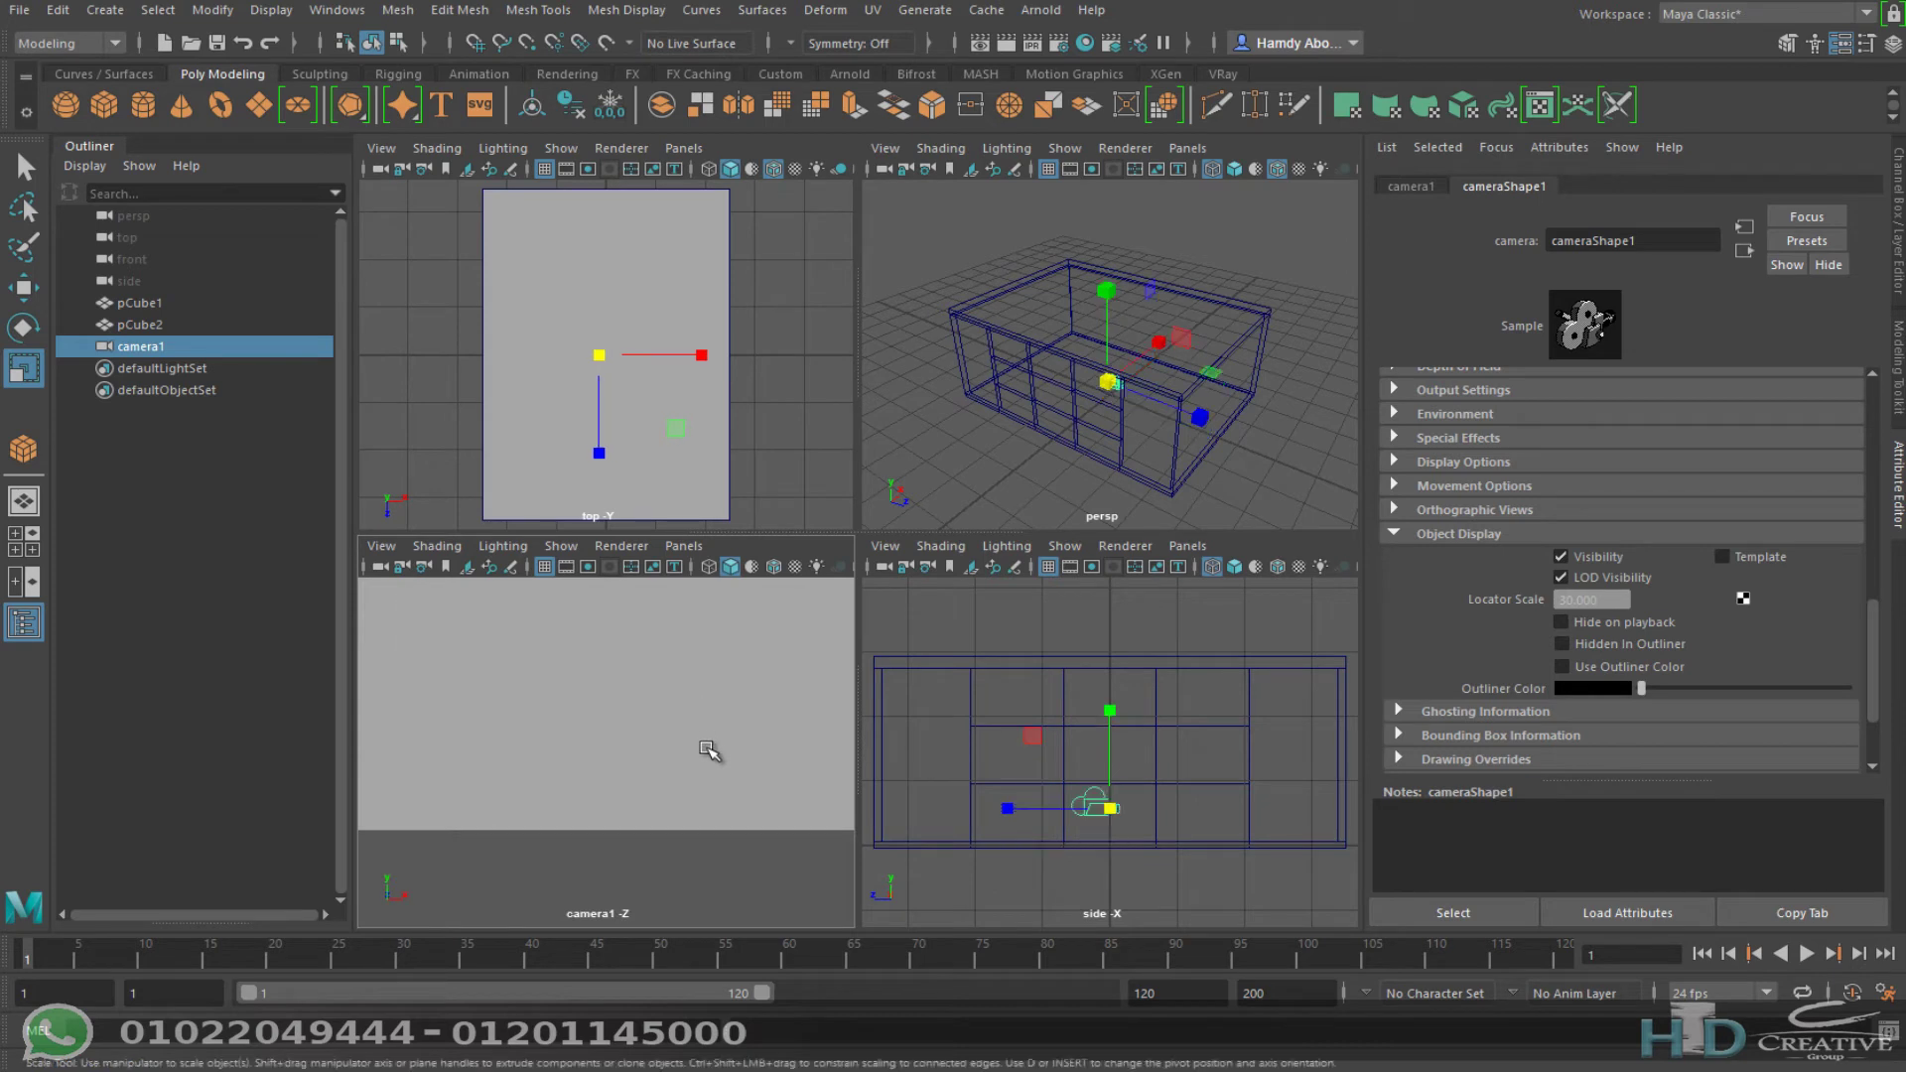
Step: Enable camera1's 960 x 540 resolution gate and track it to frame the back wall
{"action": "left_click", "coordinate": [587, 566]}
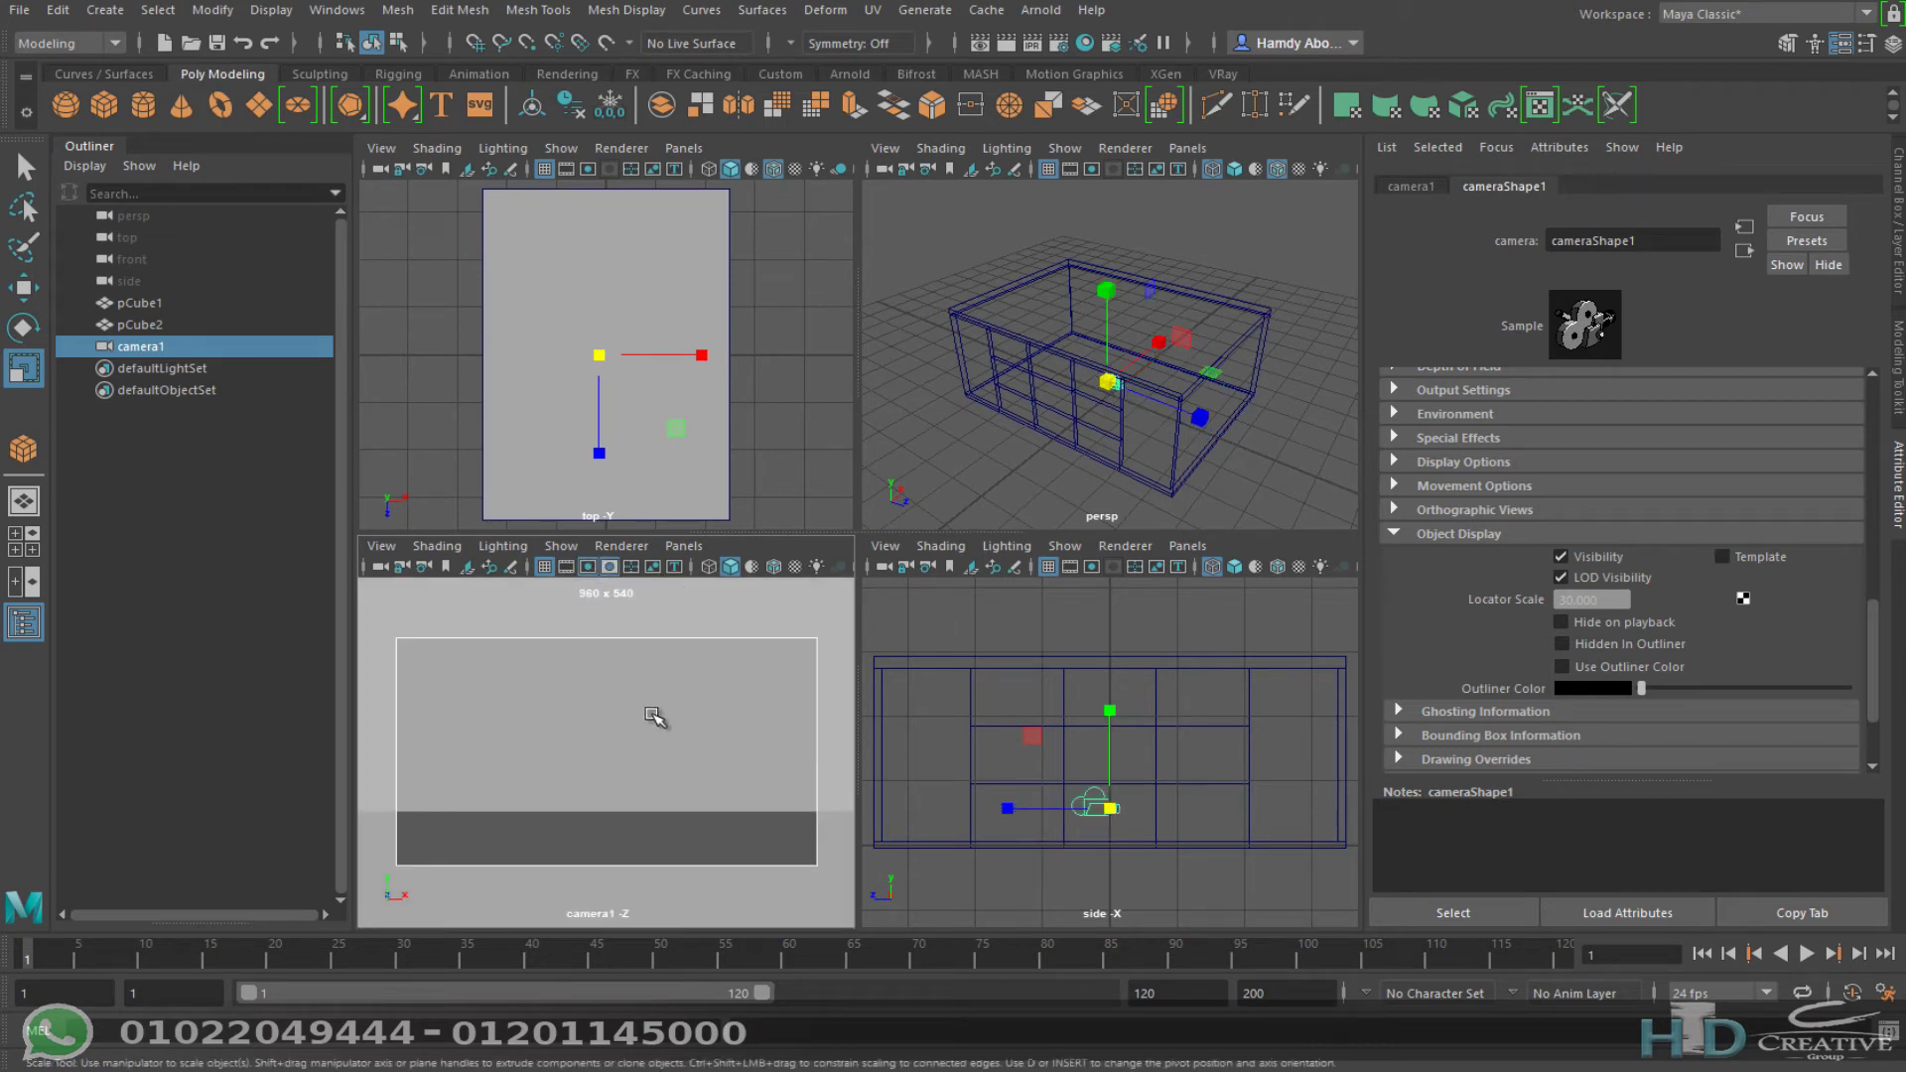
{"action": "mouse_move", "coordinate": [655, 717]}
{"action": "middle_mouse_down", "text": "alt"}
{"action": "mouse_move", "coordinate": [659, 735]}
{"action": "mouse_move", "coordinate": [651, 672]}
{"action": "mouse_move", "coordinate": [644, 726]}
{"action": "mouse_move", "coordinate": [608, 722]}
{"action": "mouse_move", "coordinate": [621, 694]}
{"action": "mouse_move", "coordinate": [651, 730]}
{"action": "middle_mouse_up", "text": "alt"}
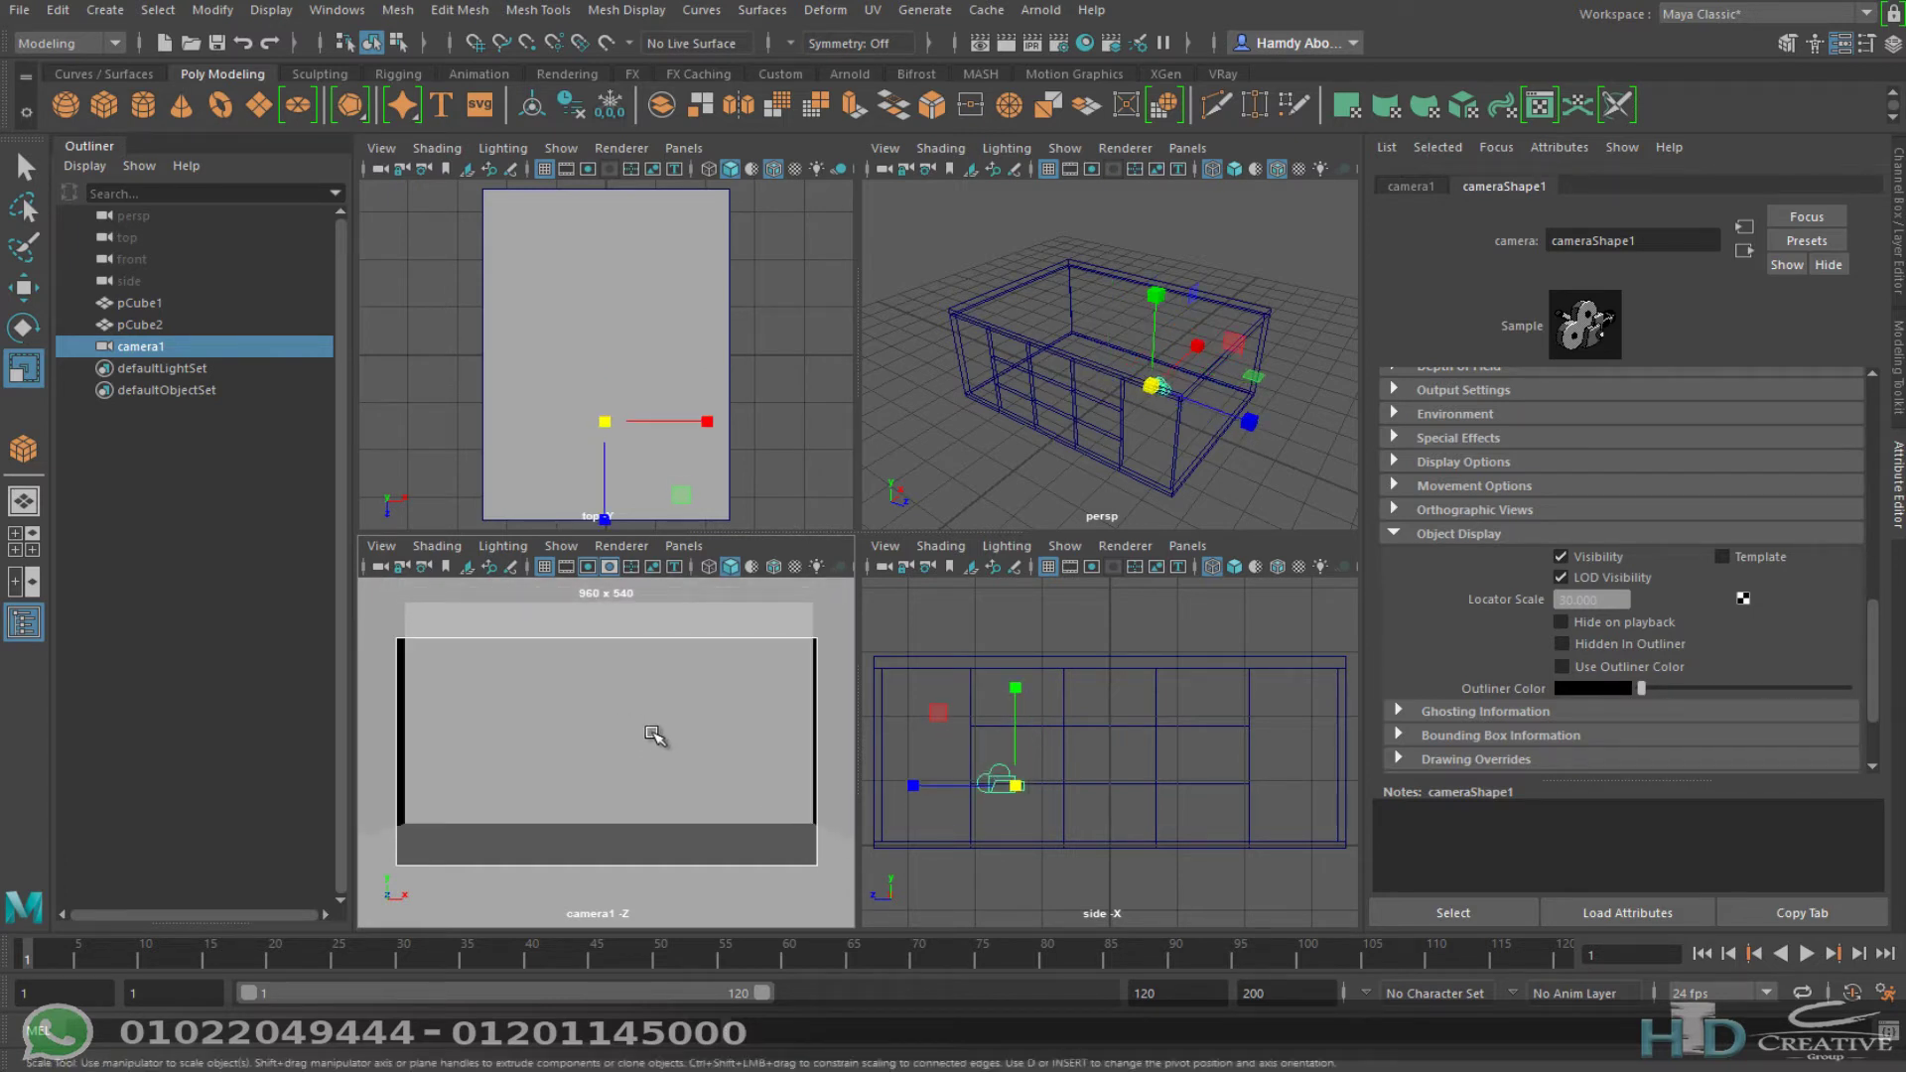
{"action": "mouse_move", "coordinate": [639, 734]}
{"action": "right_mouse_down", "text": "alt"}
{"action": "mouse_move", "coordinate": [641, 767]}
{"action": "mouse_move", "coordinate": [637, 740]}
{"action": "right_mouse_up", "text": "alt"}
{"action": "middle_click_drag", "start_coordinate": [637, 740], "coordinate": [617, 707], "text": "alt"}
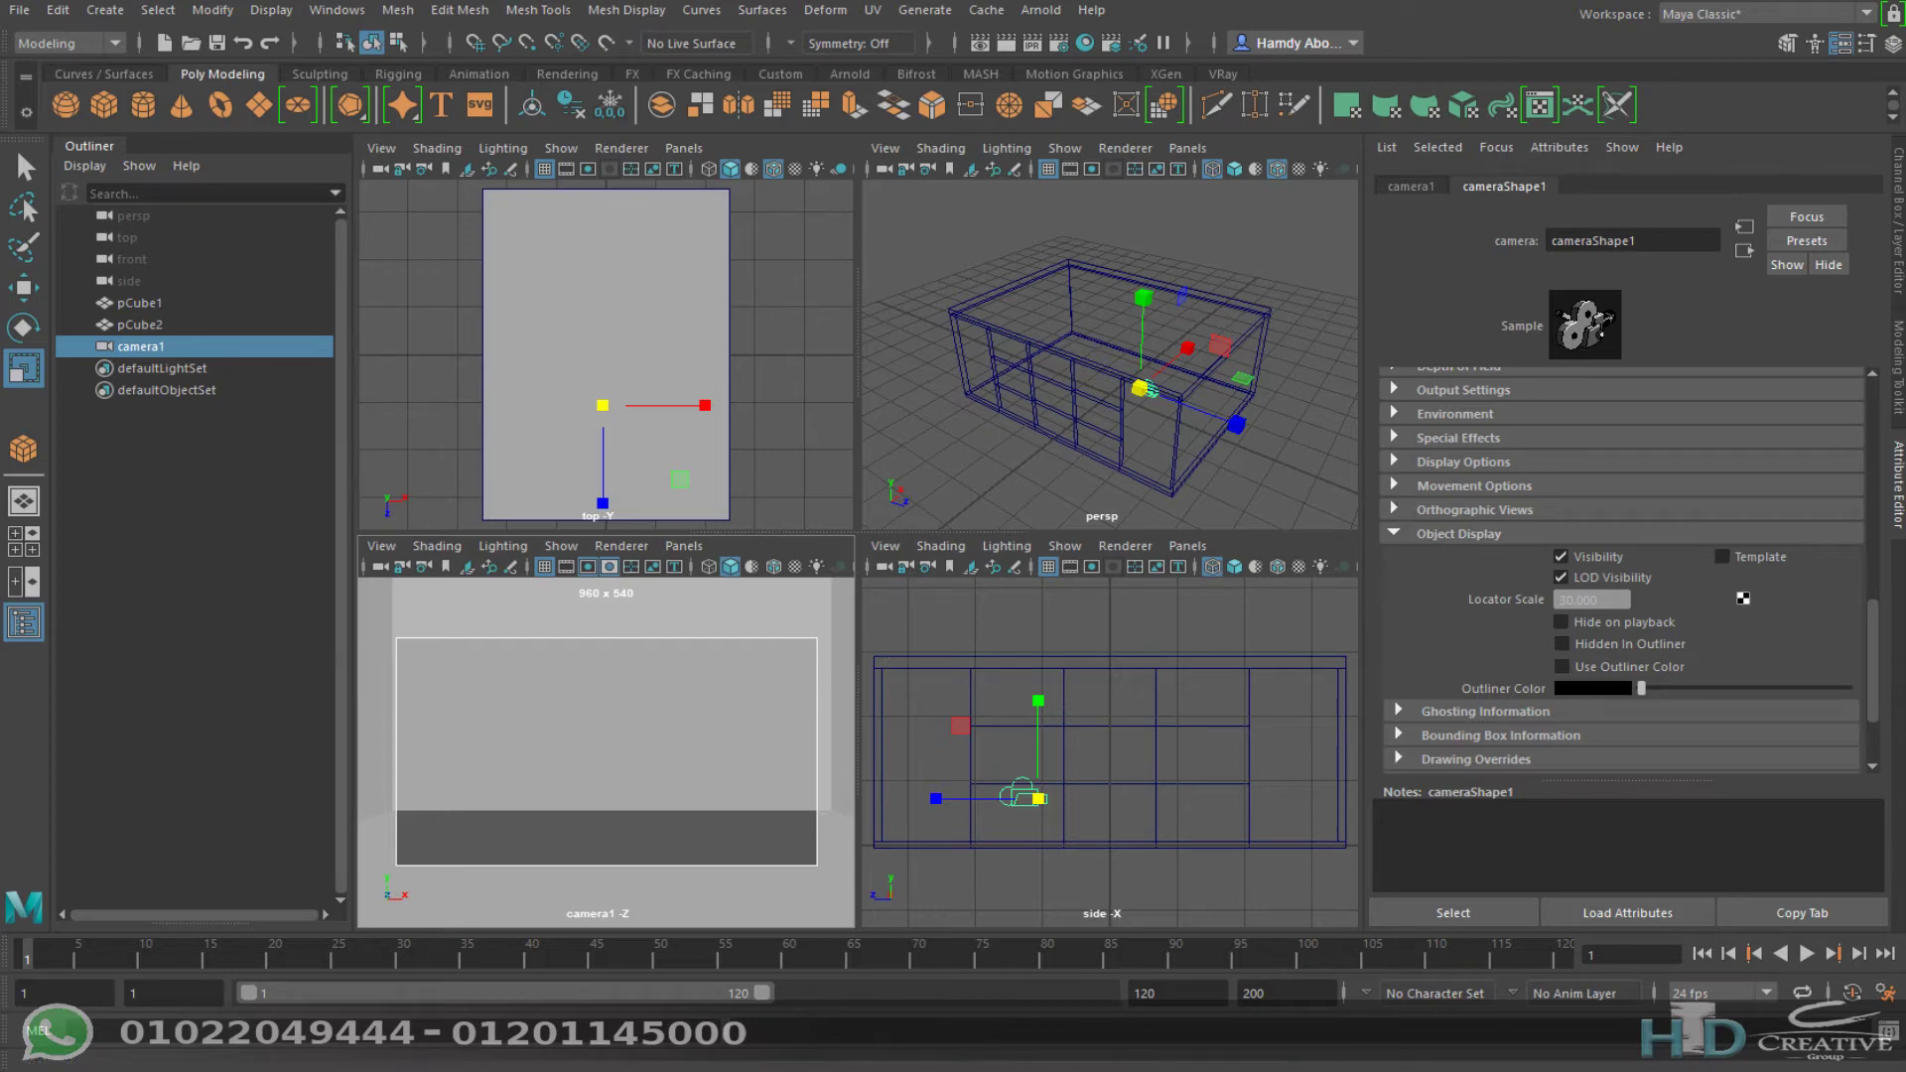
{"action": "key", "text": "alt+Tab"}
{"action": "key", "text": "alt+Tab"}
Step: Save the import options with Group on, then switch to the sofa beans_1 folder with gayalex.FBX
{"action": "left_click", "coordinate": [22, 11]}
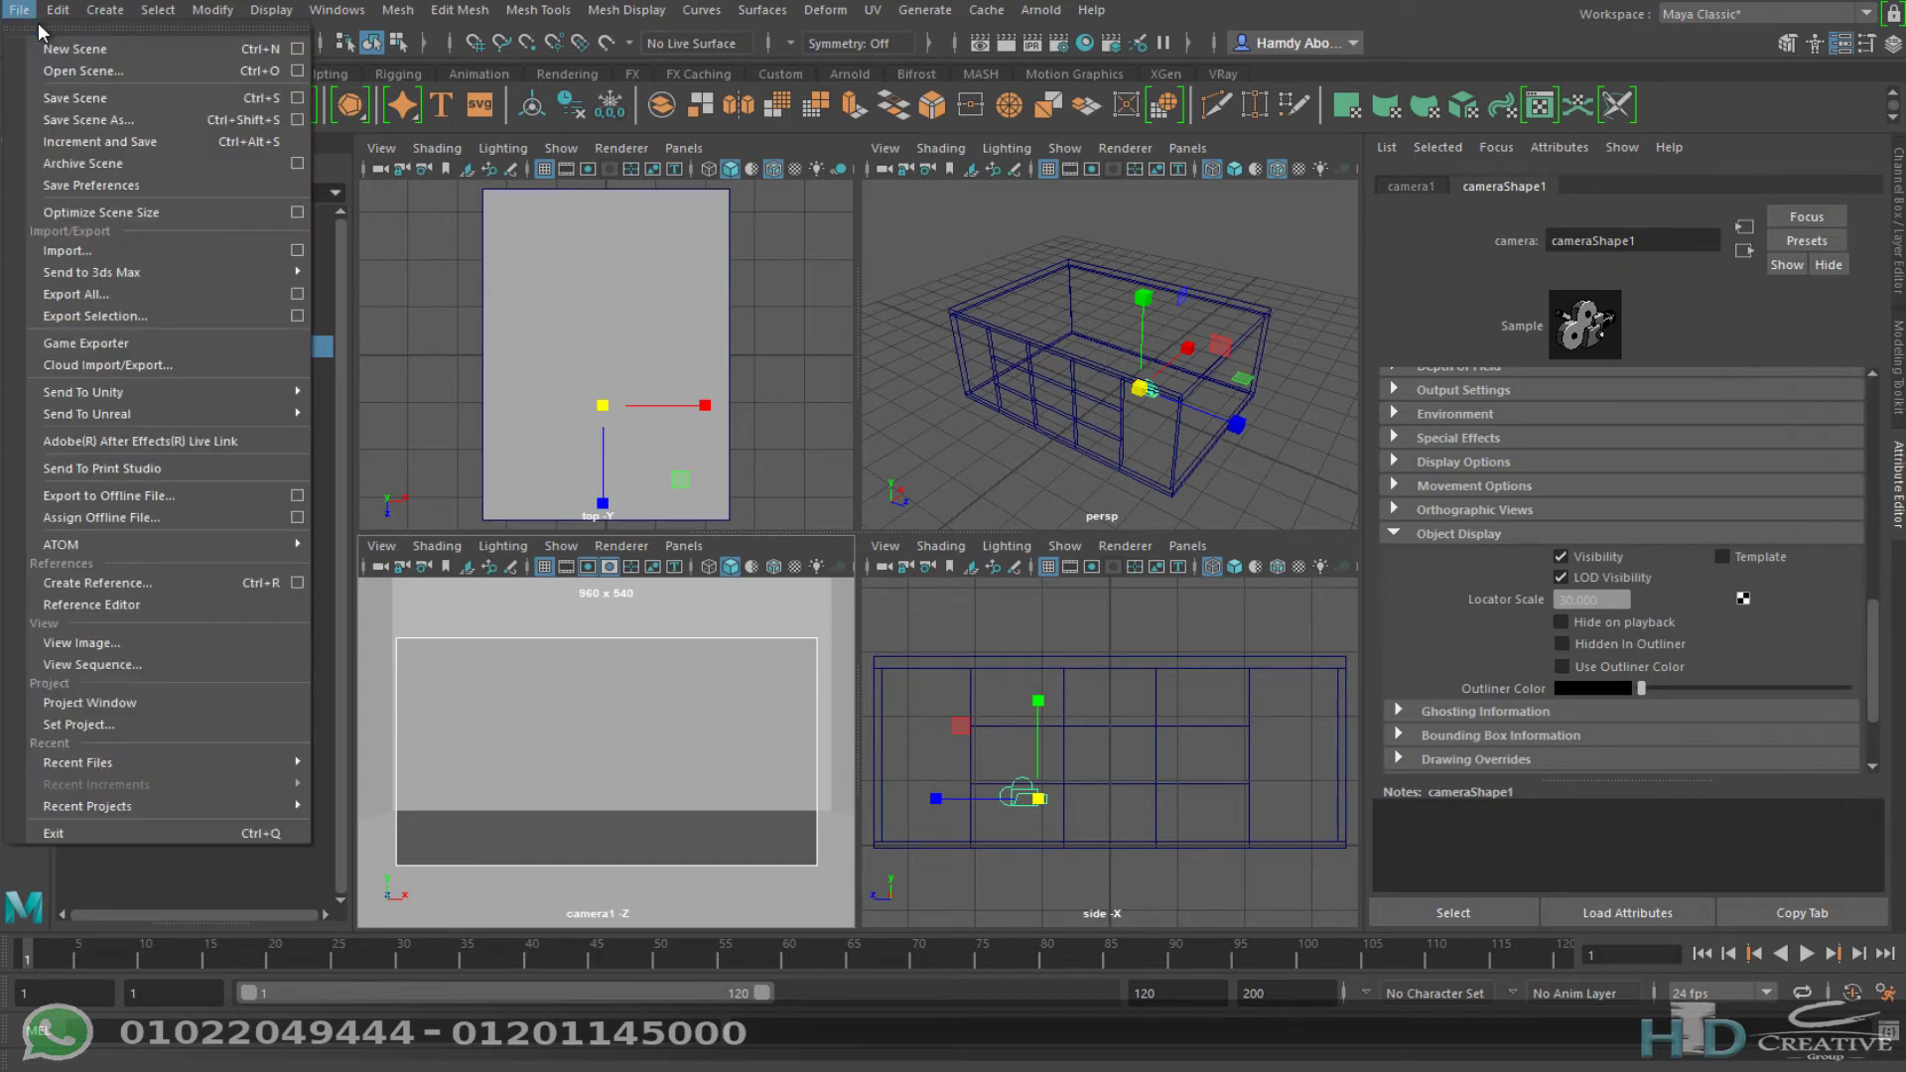
{"action": "left_click", "coordinate": [290, 246]}
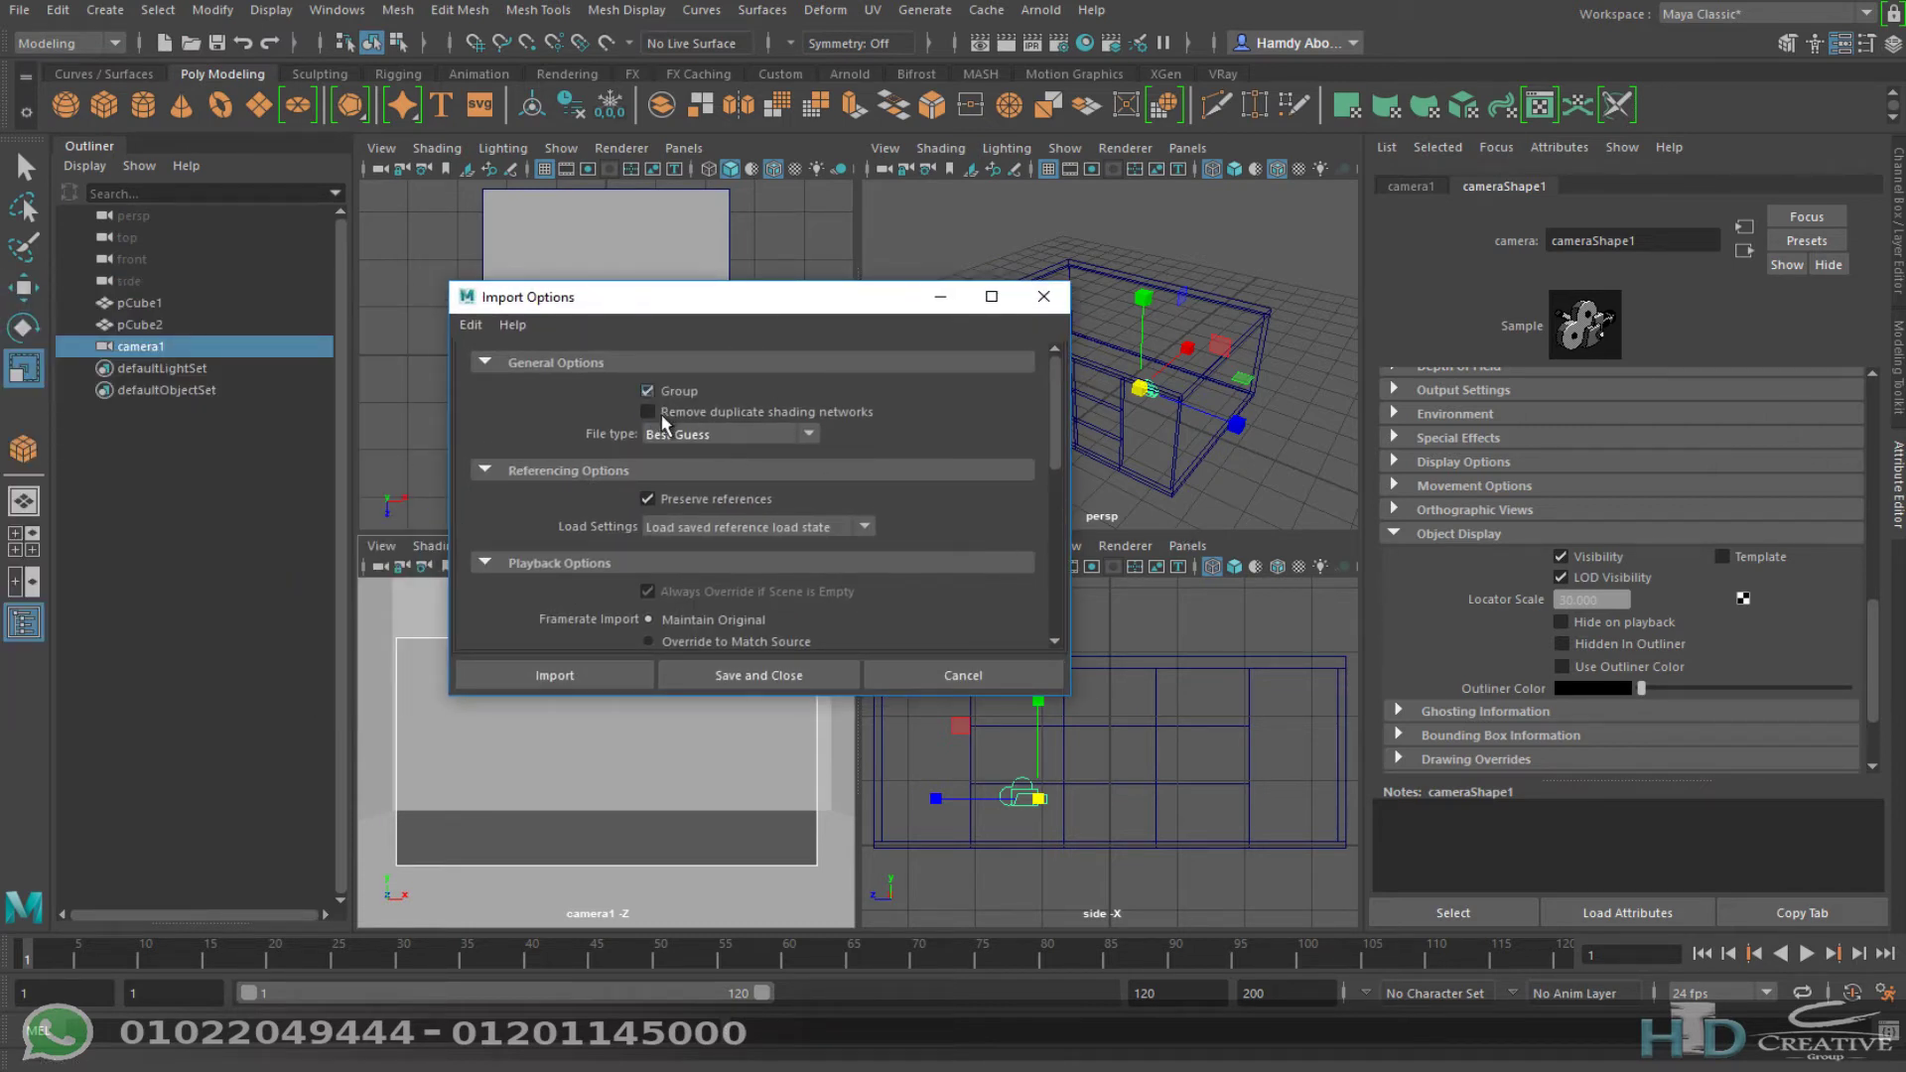
{"action": "left_click", "coordinate": [774, 678]}
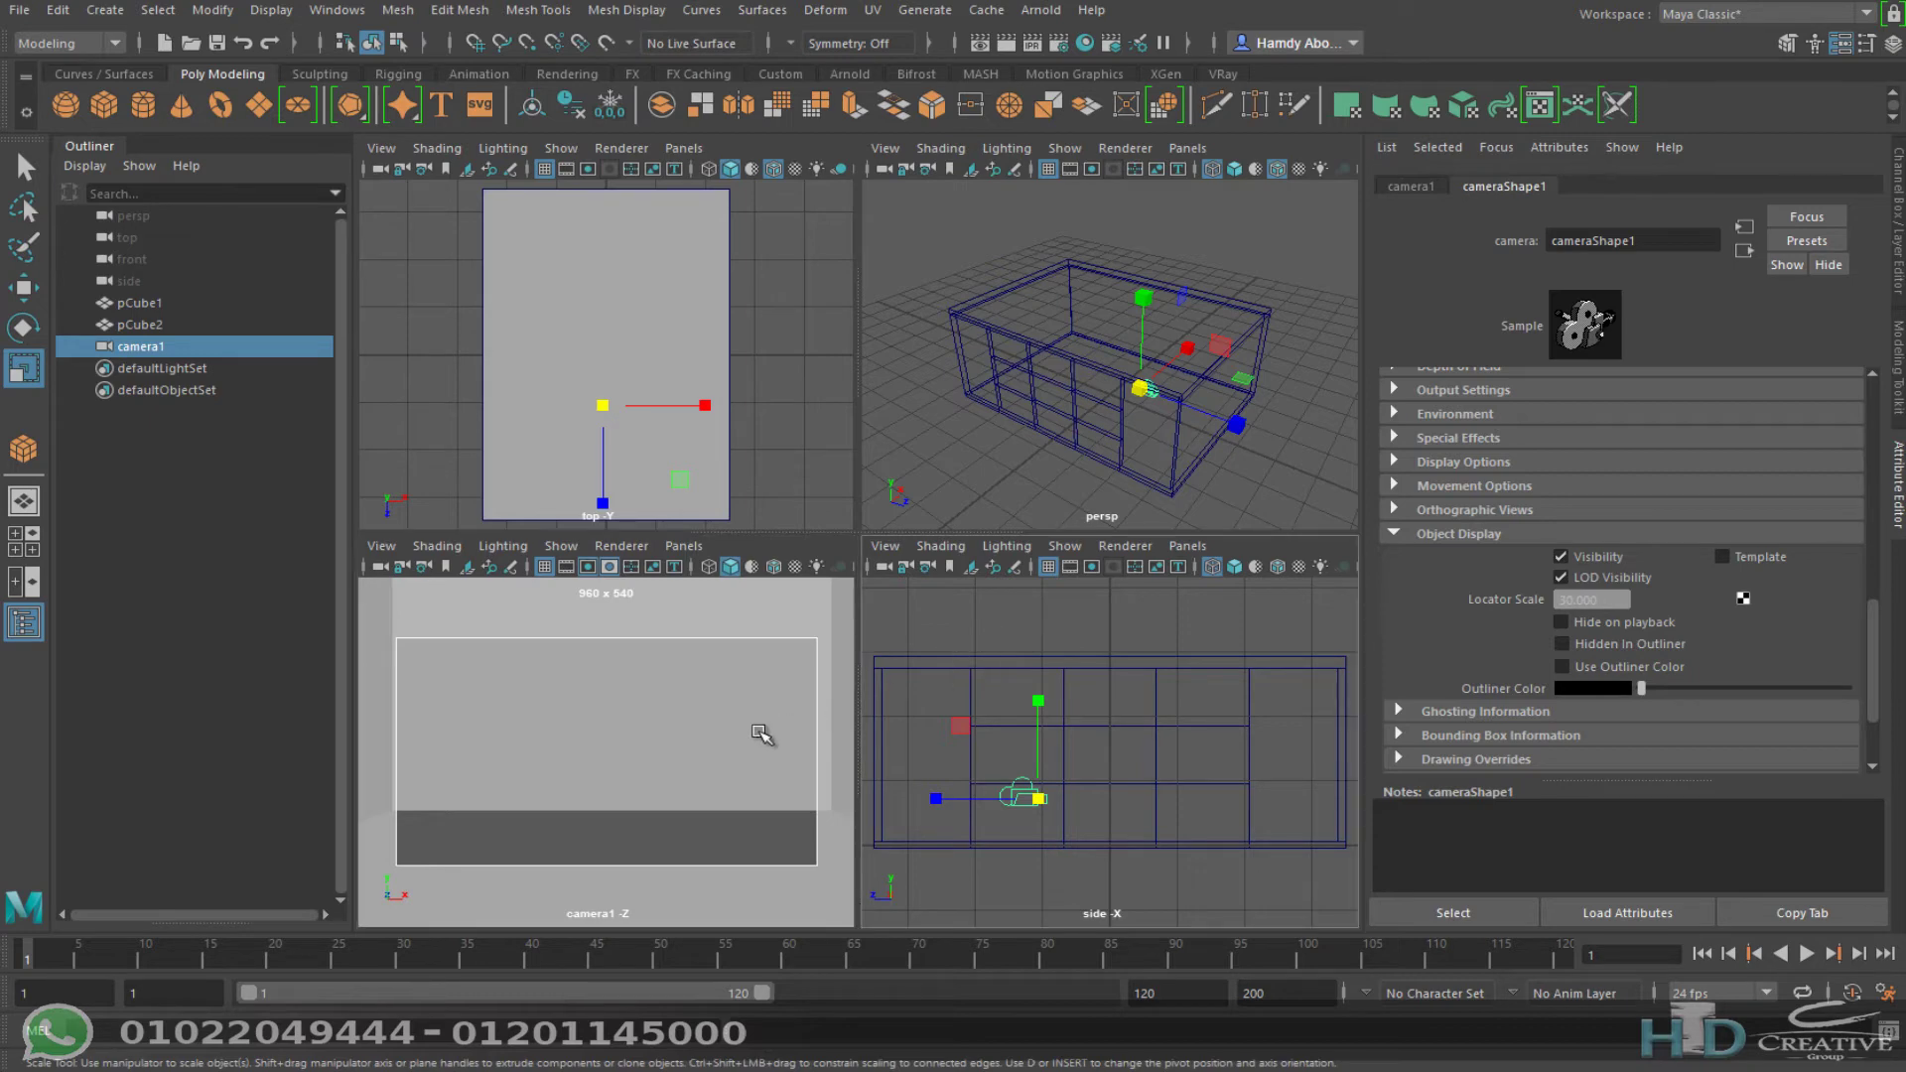
{"action": "middle_click_drag", "start_coordinate": [761, 732], "coordinate": [700, 732], "text": "alt"}
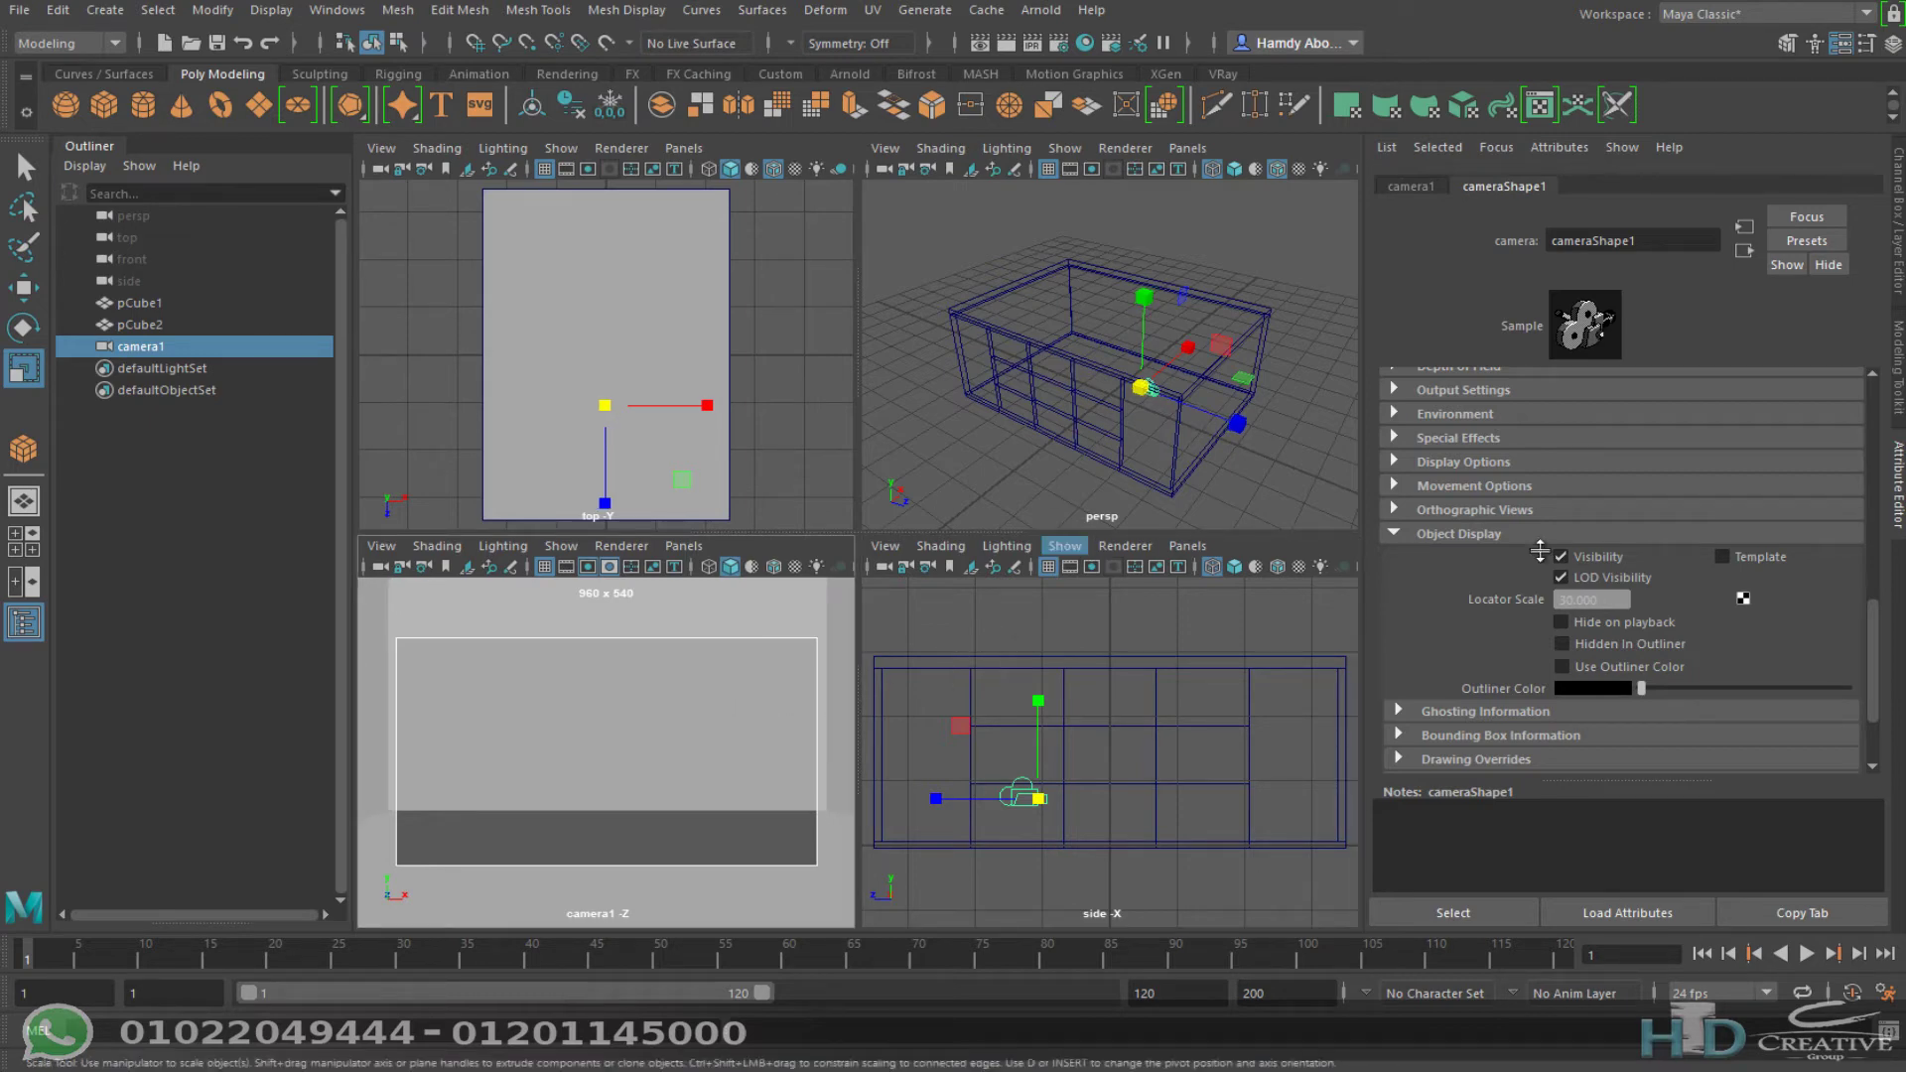
{"action": "key", "text": "alt+Tab"}
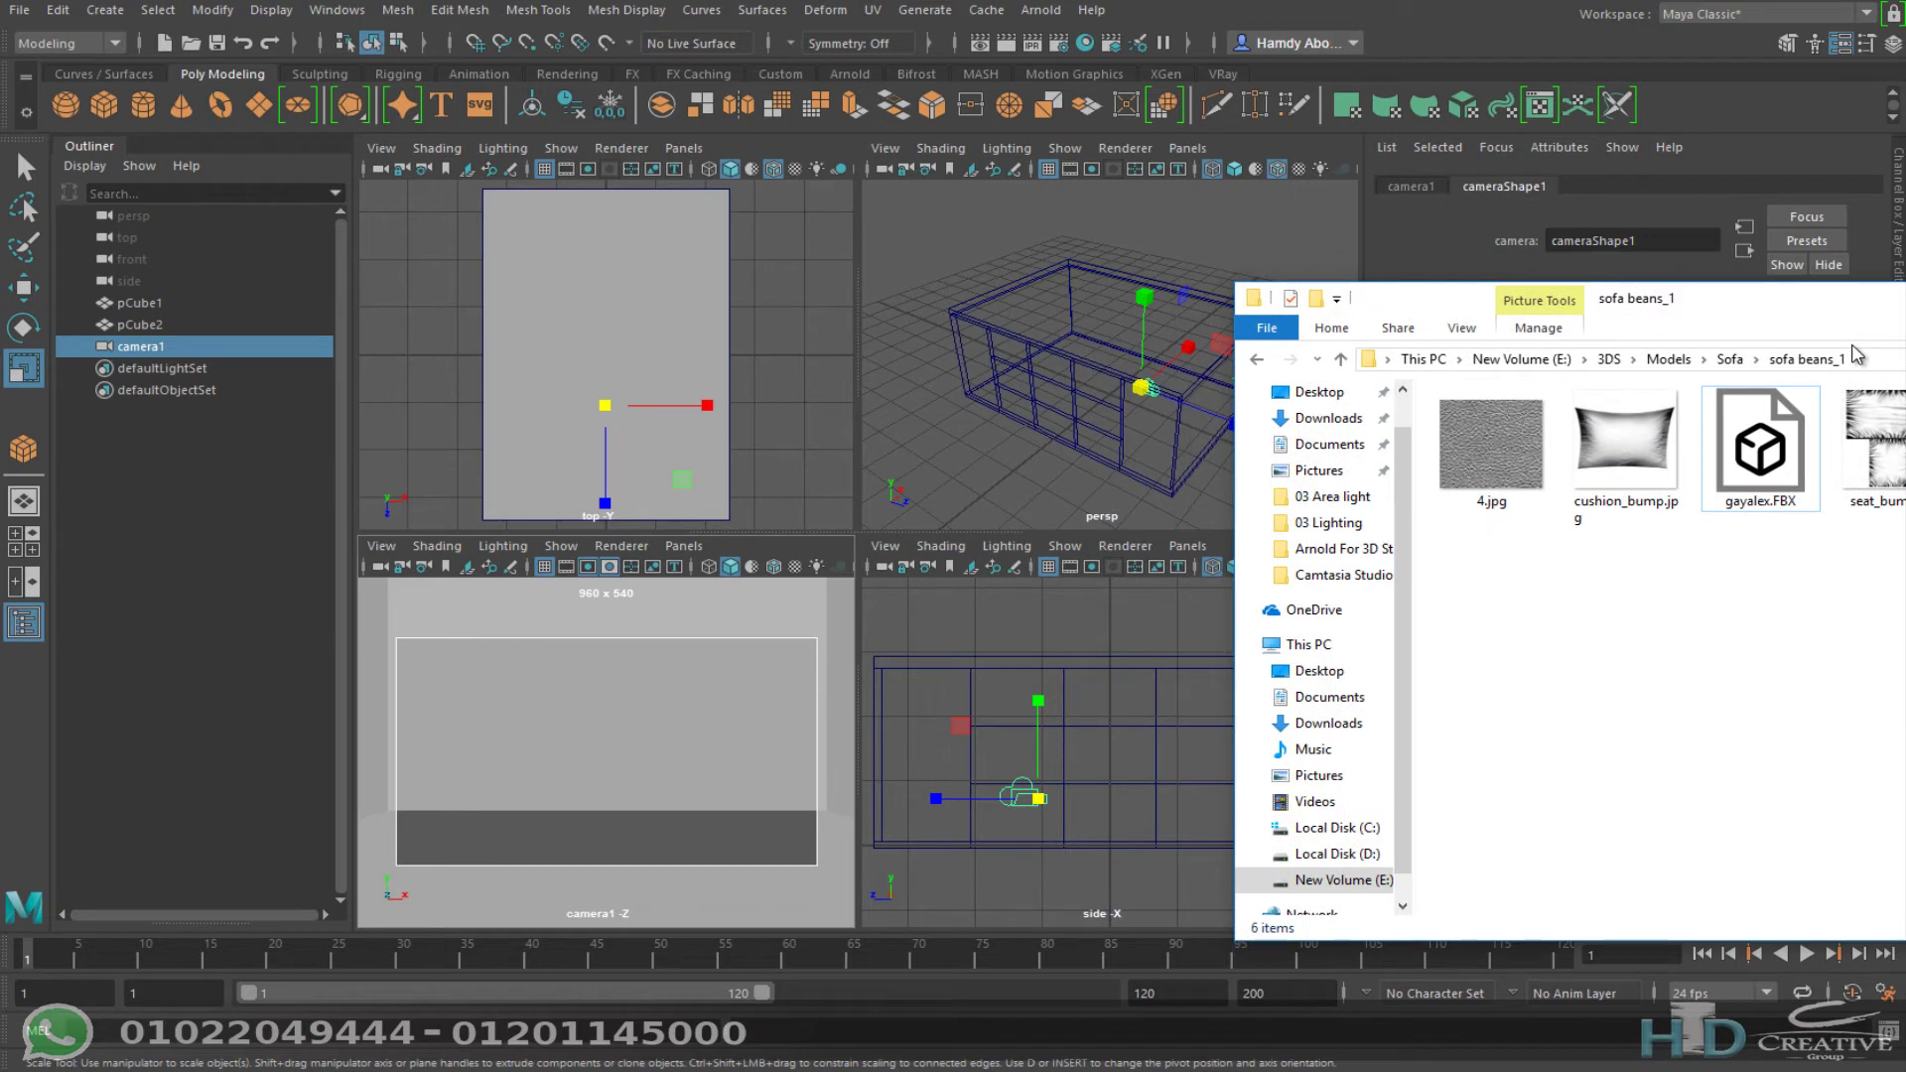
Step: Drag gayalex.FBX from the sofa beans_1 folder into Maya's persp viewport to import it
{"action": "left_click", "coordinate": [1785, 472]}
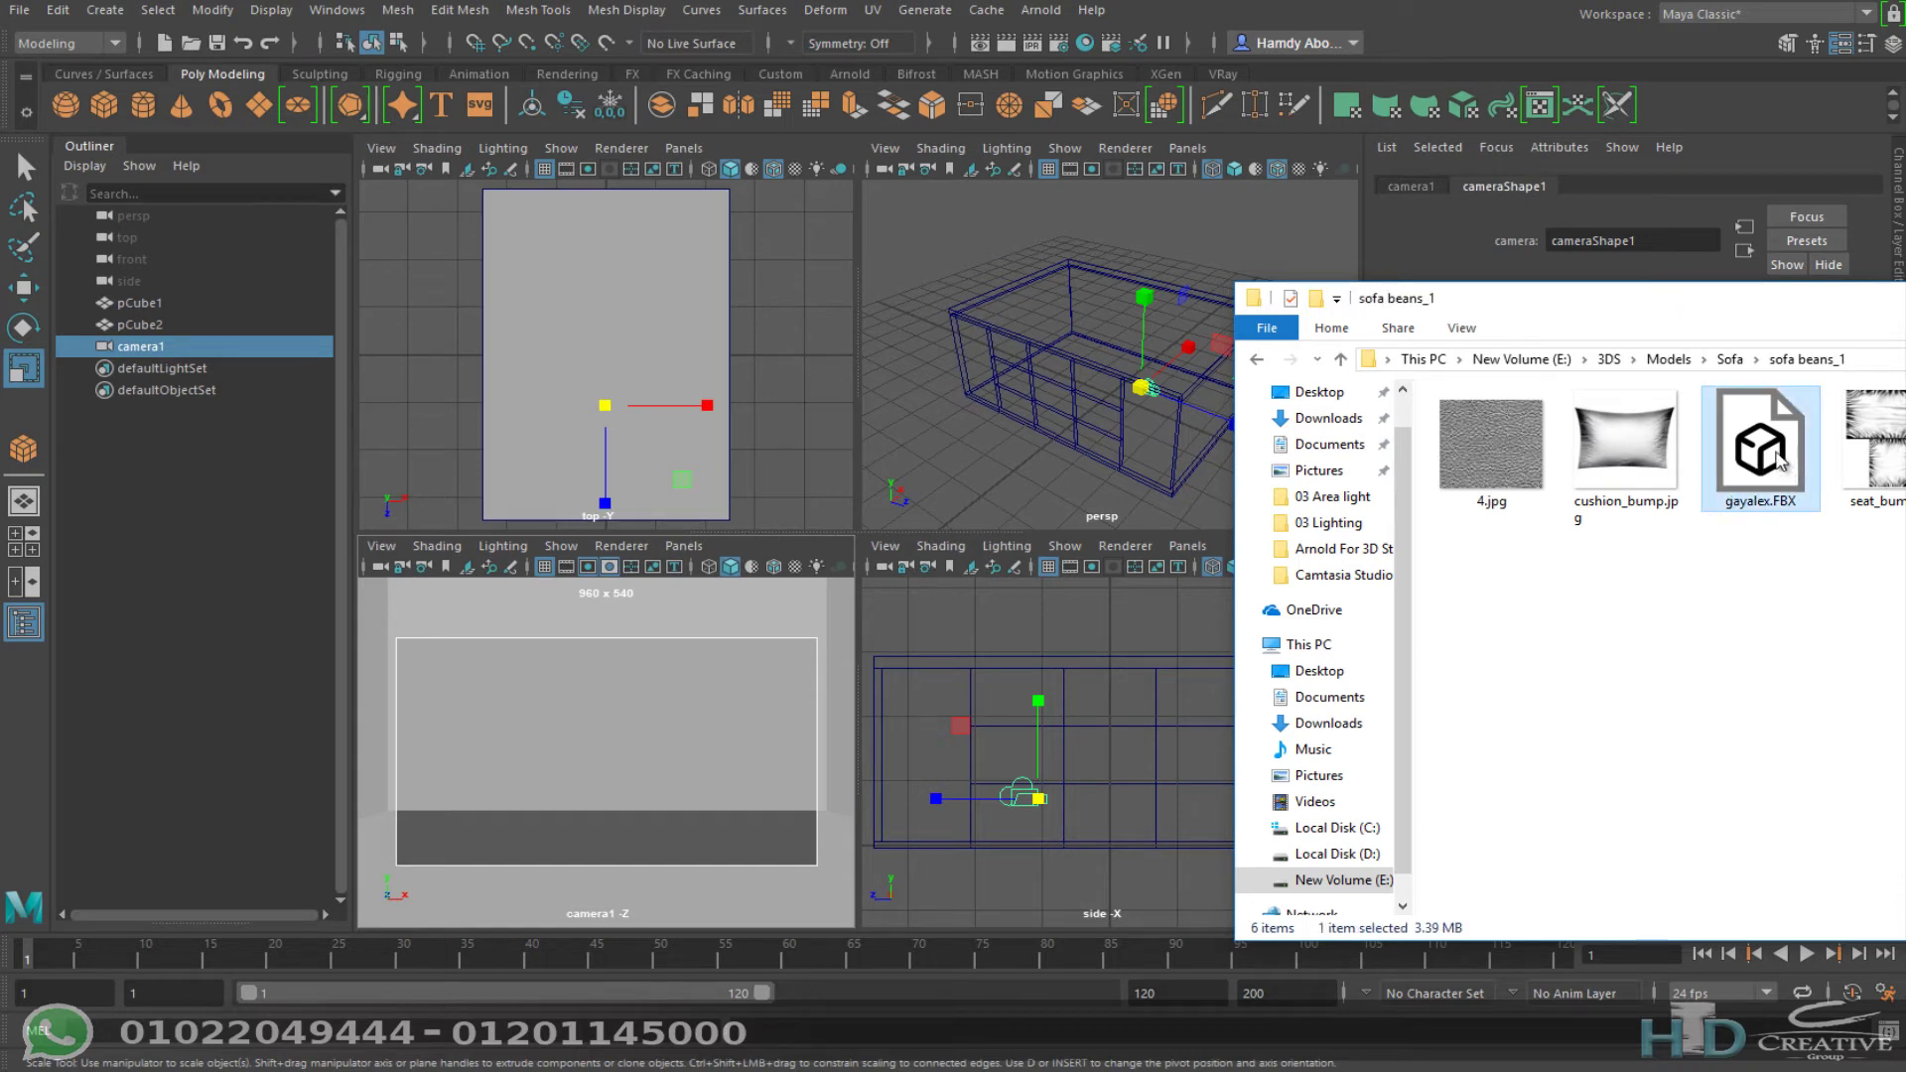
{"action": "left_click_drag", "start_coordinate": [1782, 461], "coordinate": [999, 461]}
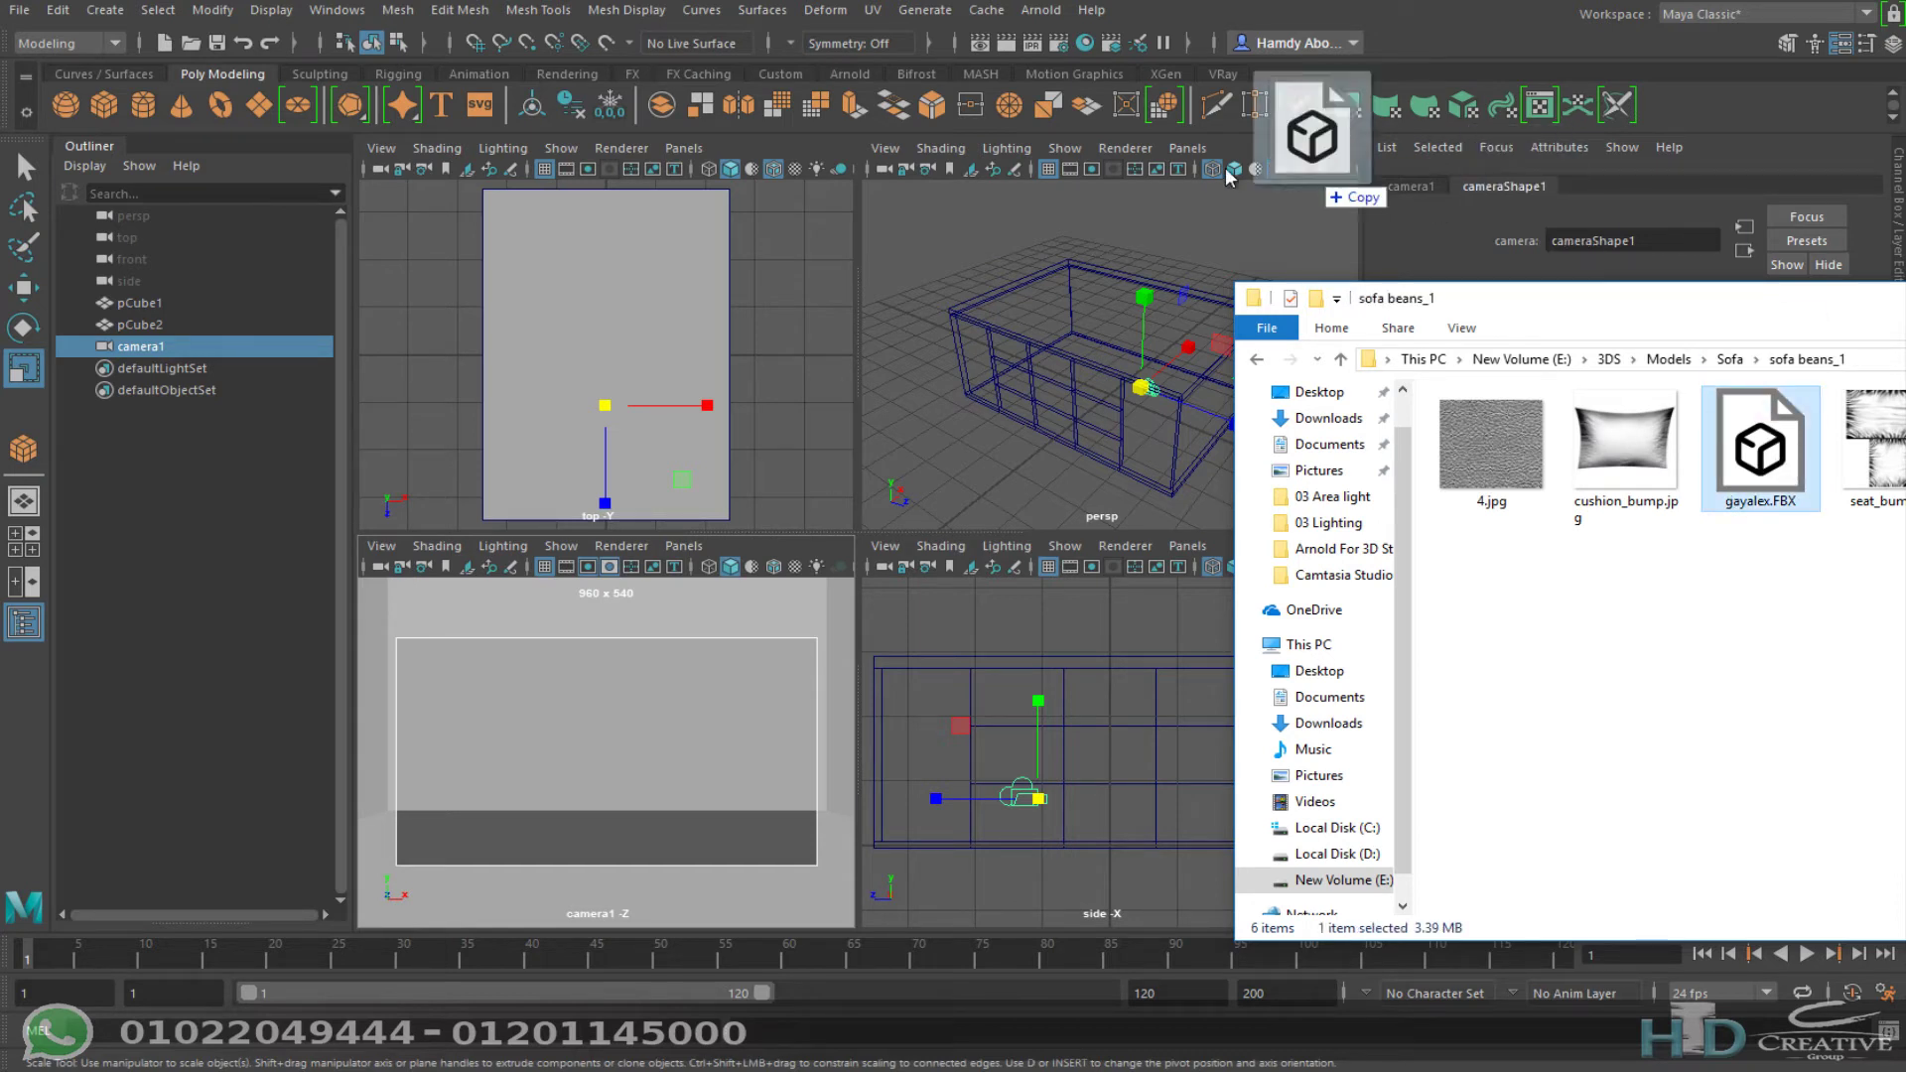
{"action": "left_click", "coordinate": [999, 461]}
{"action": "key", "text": "r"}
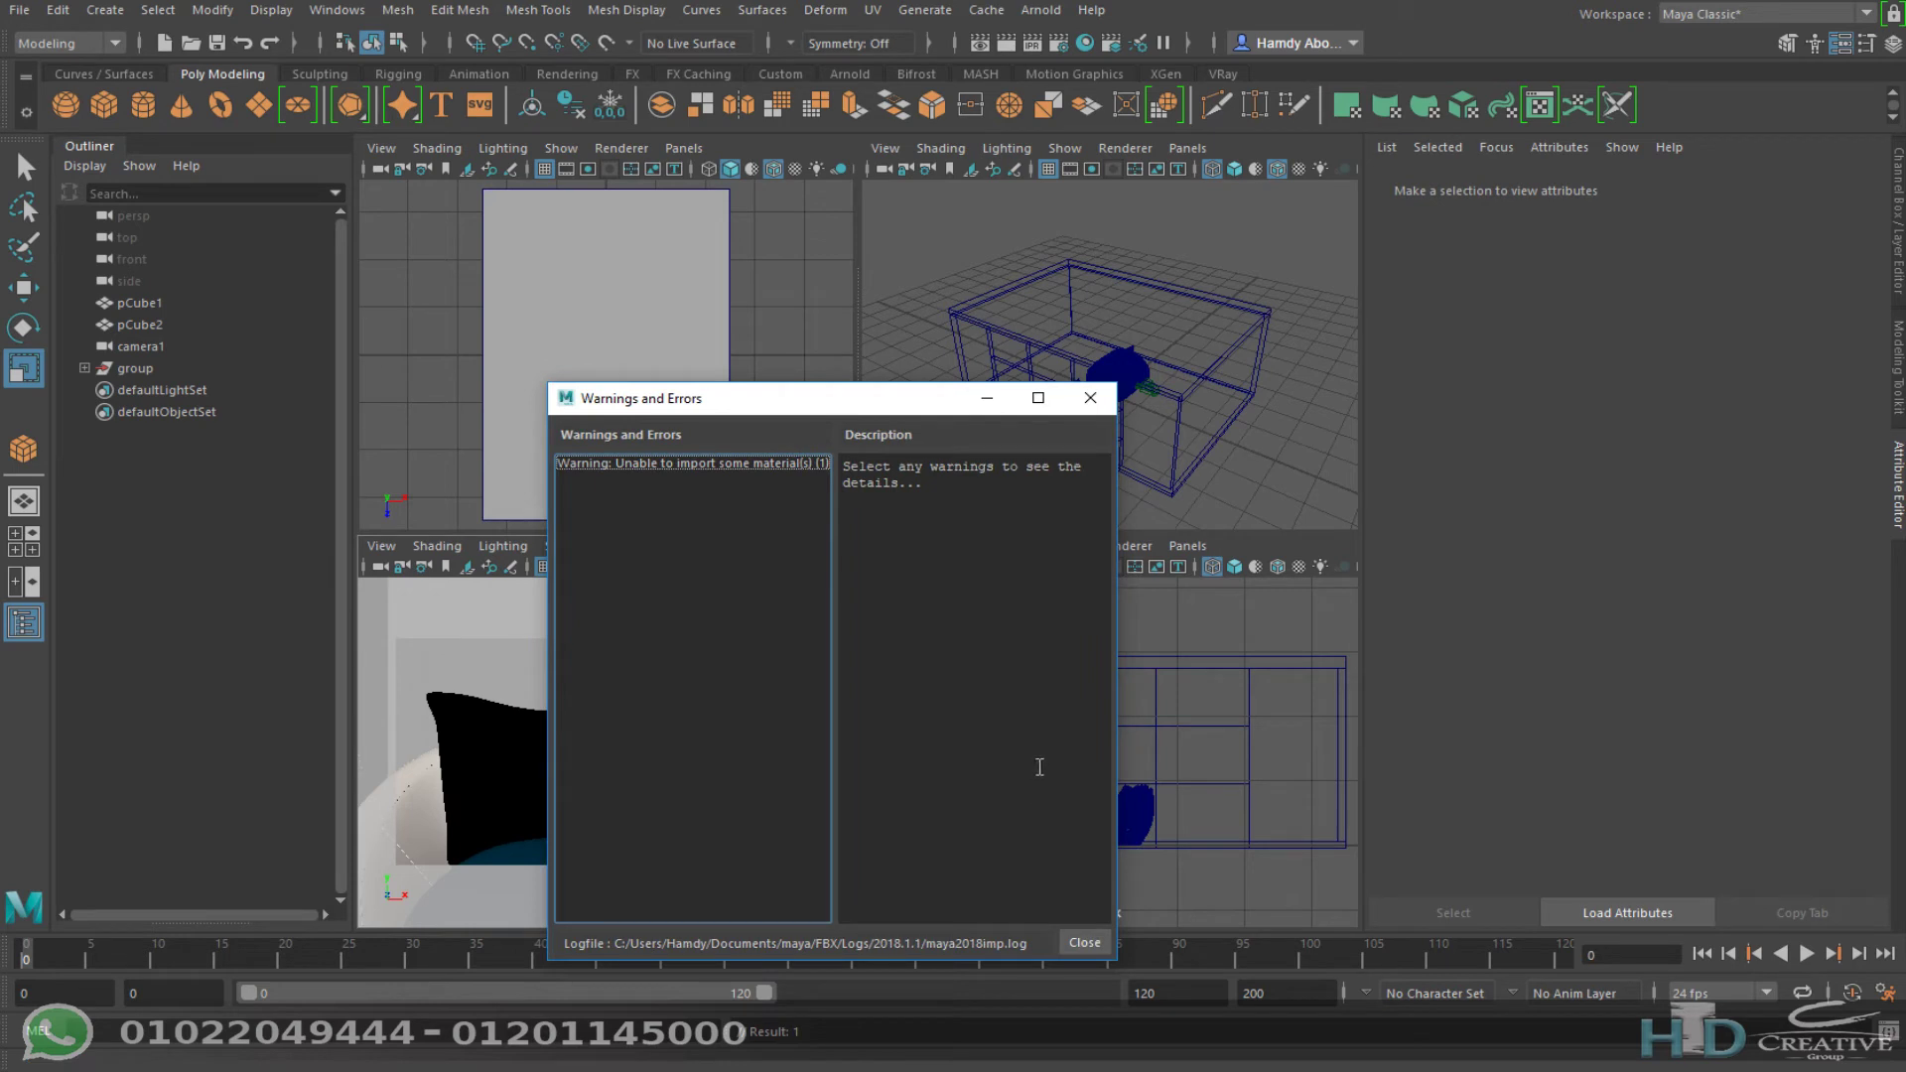
Step: Dismiss the import warning and move the whole sofa group to translate 0.209, 0, -2.722
{"action": "left_click", "coordinate": [1106, 405]}
{"action": "mouse_move", "coordinate": [1183, 411]}
{"action": "left_mouse_down", "text": "alt"}
{"action": "mouse_move", "coordinate": [1050, 427]}
{"action": "mouse_move", "coordinate": [1181, 375]}
{"action": "left_mouse_up", "text": "alt"}
{"action": "left_click", "coordinate": [1164, 385]}
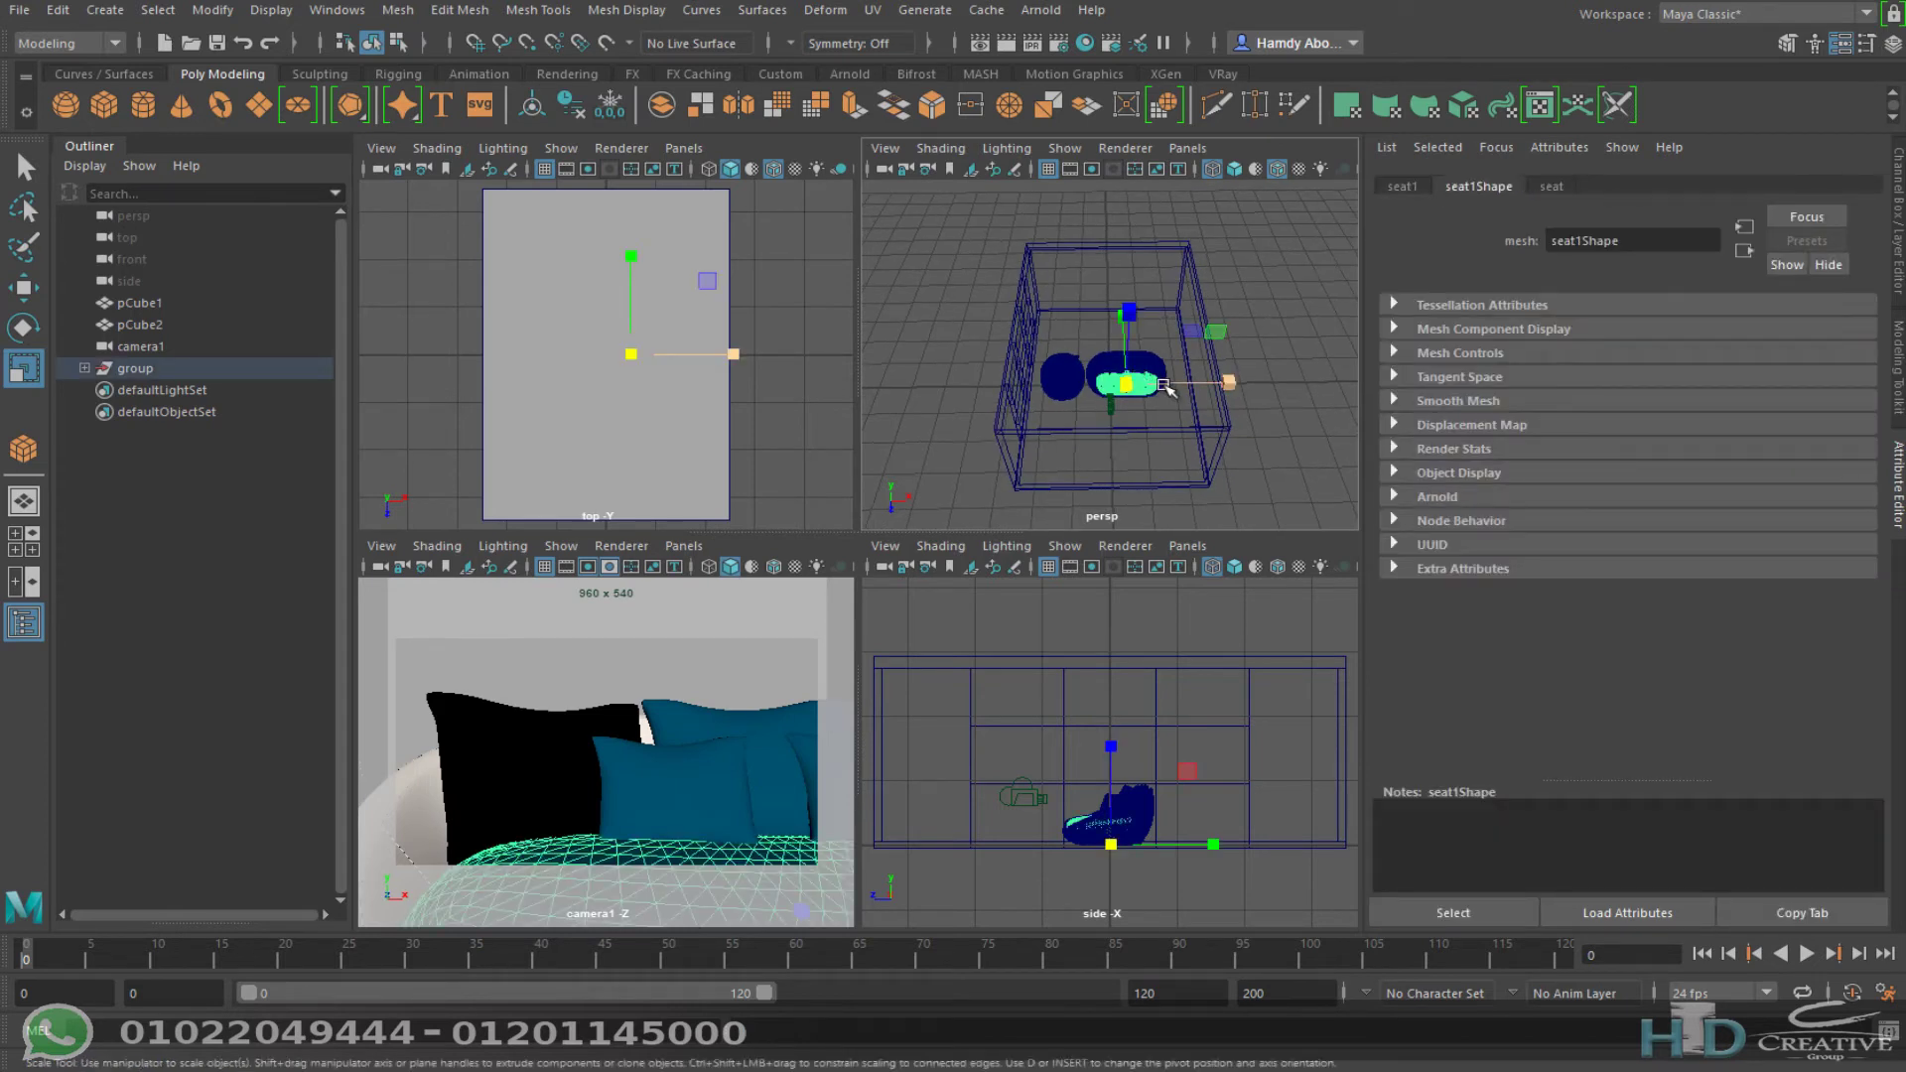
{"action": "key", "text": "Up"}
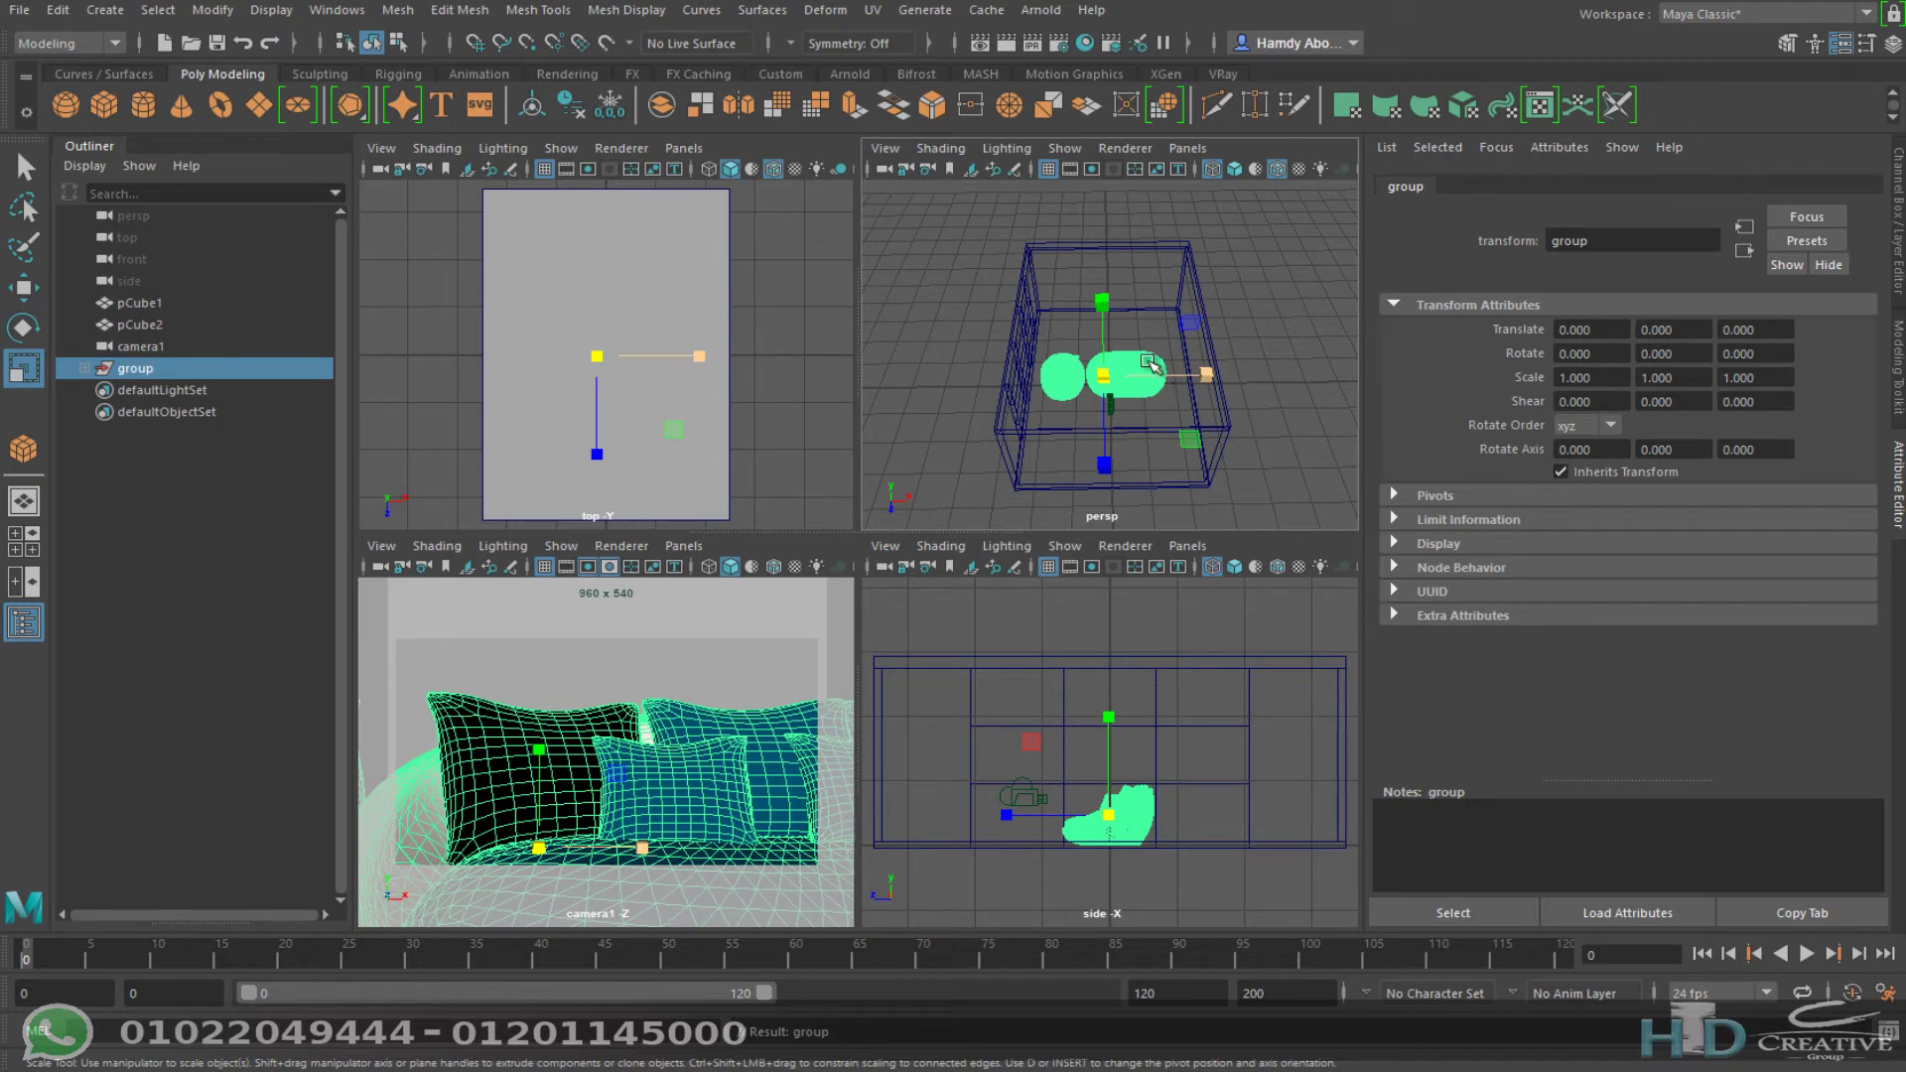
{"action": "mouse_move", "coordinate": [1151, 378]}
{"action": "left_mouse_down", "text": "alt"}
{"action": "mouse_move", "coordinate": [1035, 409]}
{"action": "mouse_move", "coordinate": [1123, 385]}
{"action": "mouse_move", "coordinate": [1227, 396]}
{"action": "left_mouse_up", "text": "alt"}
{"action": "key", "text": "w"}
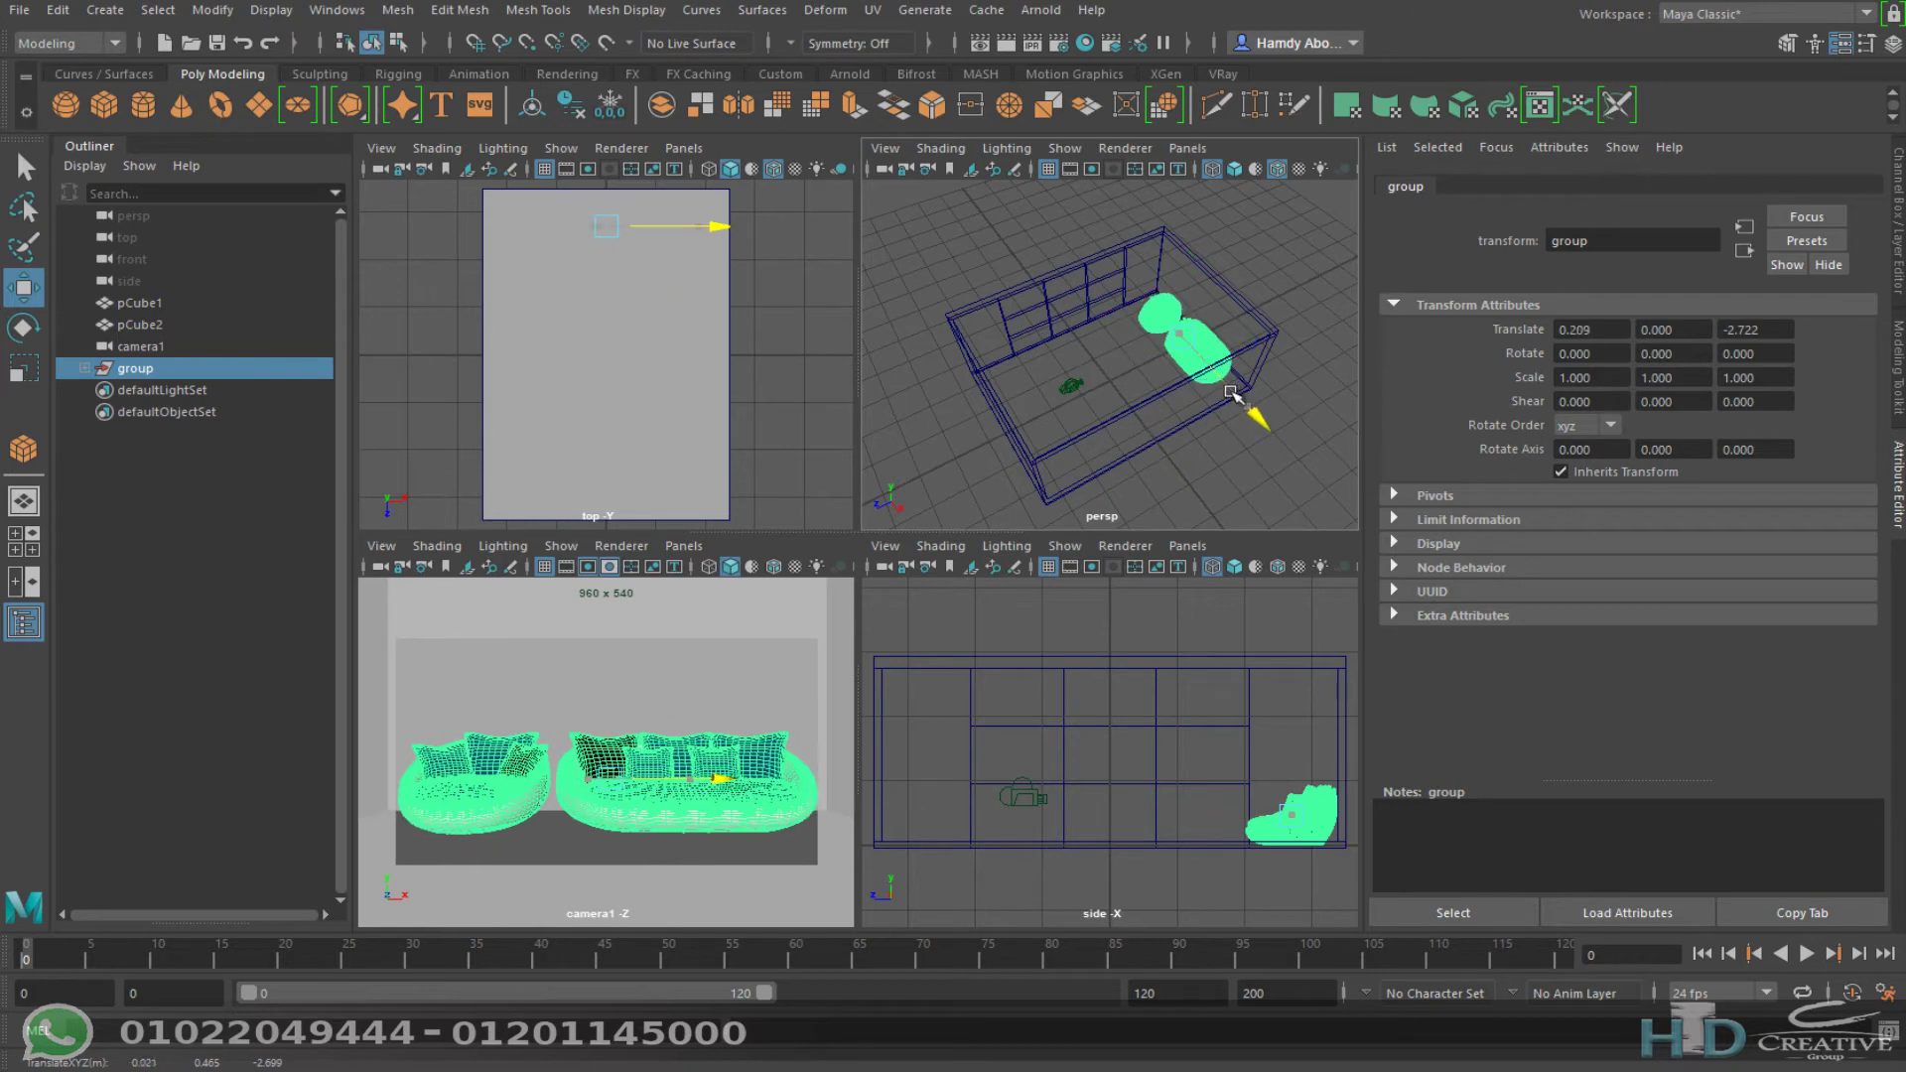
{"action": "scroll", "coordinate": [651, 737], "scroll_direction": "down", "scroll_amount": 2}
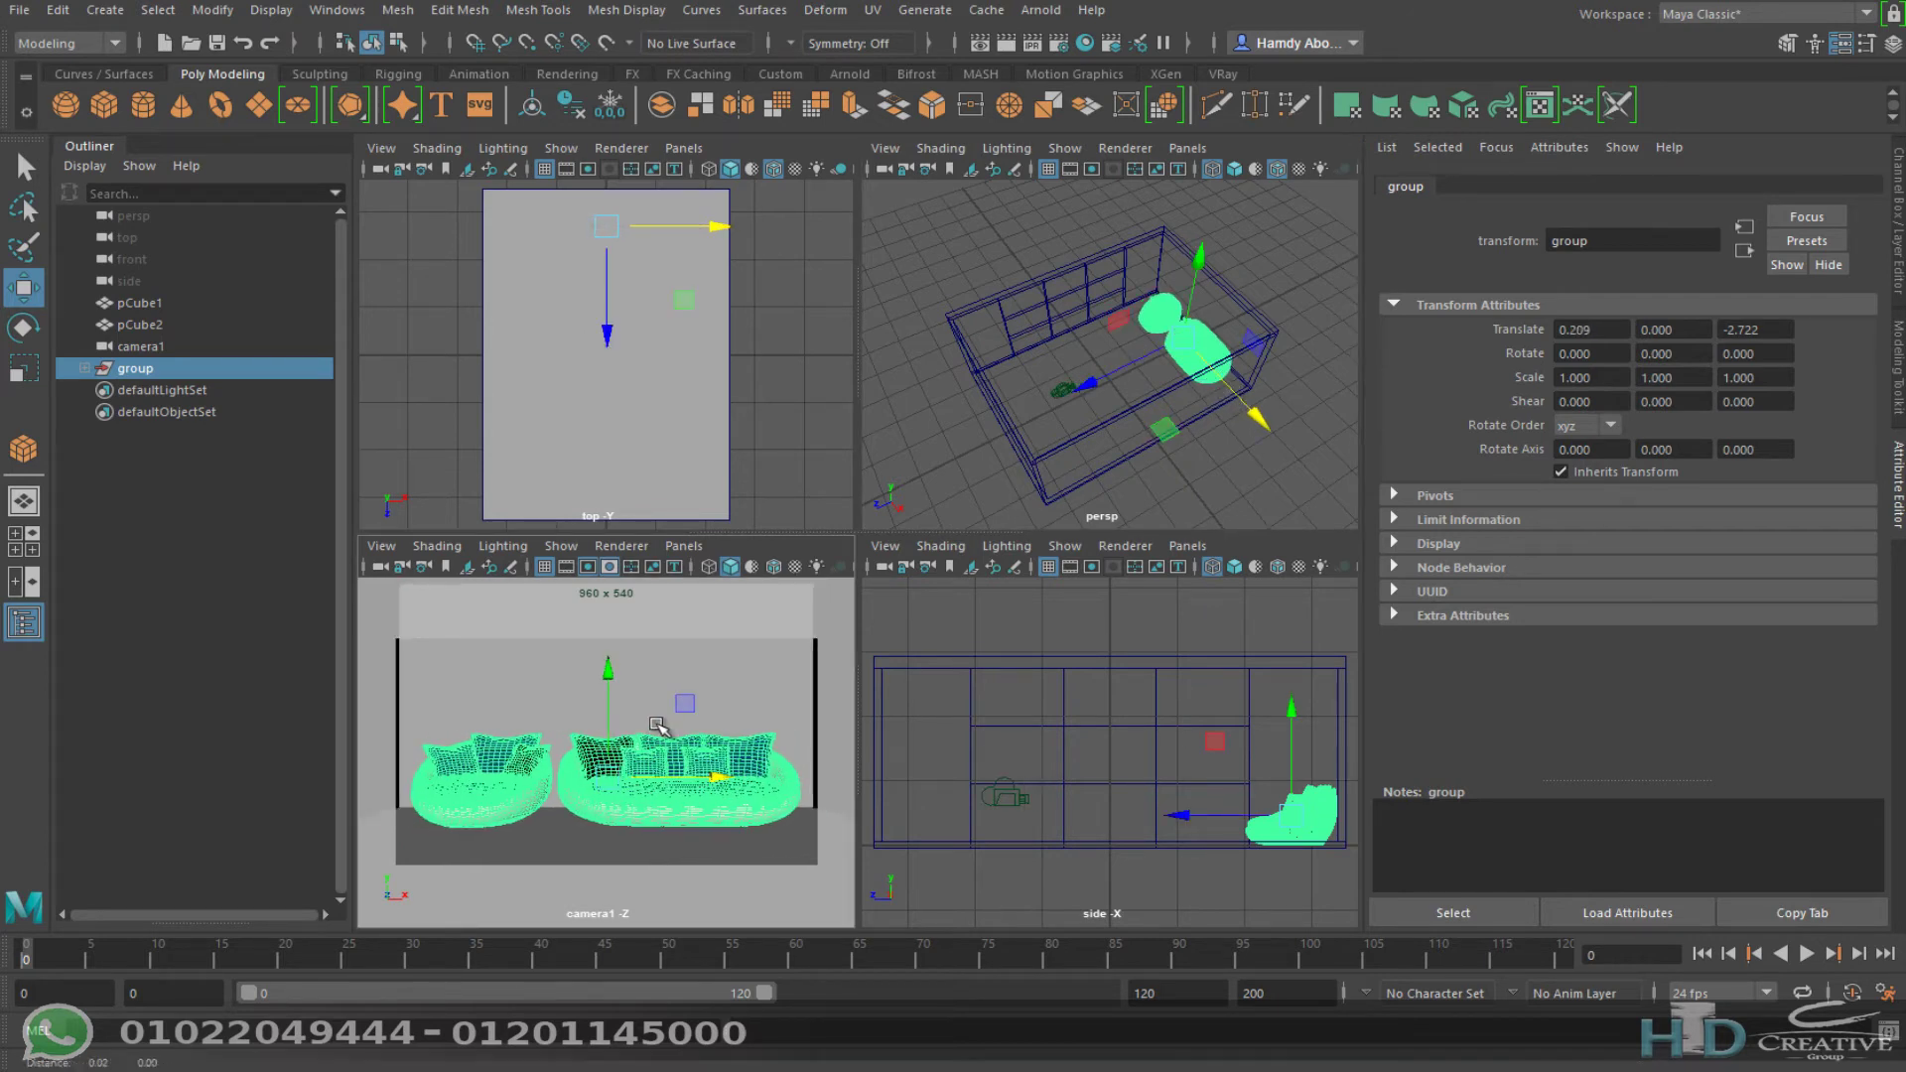
{"action": "scroll", "coordinate": [650, 737], "scroll_direction": "down", "scroll_amount": 1}
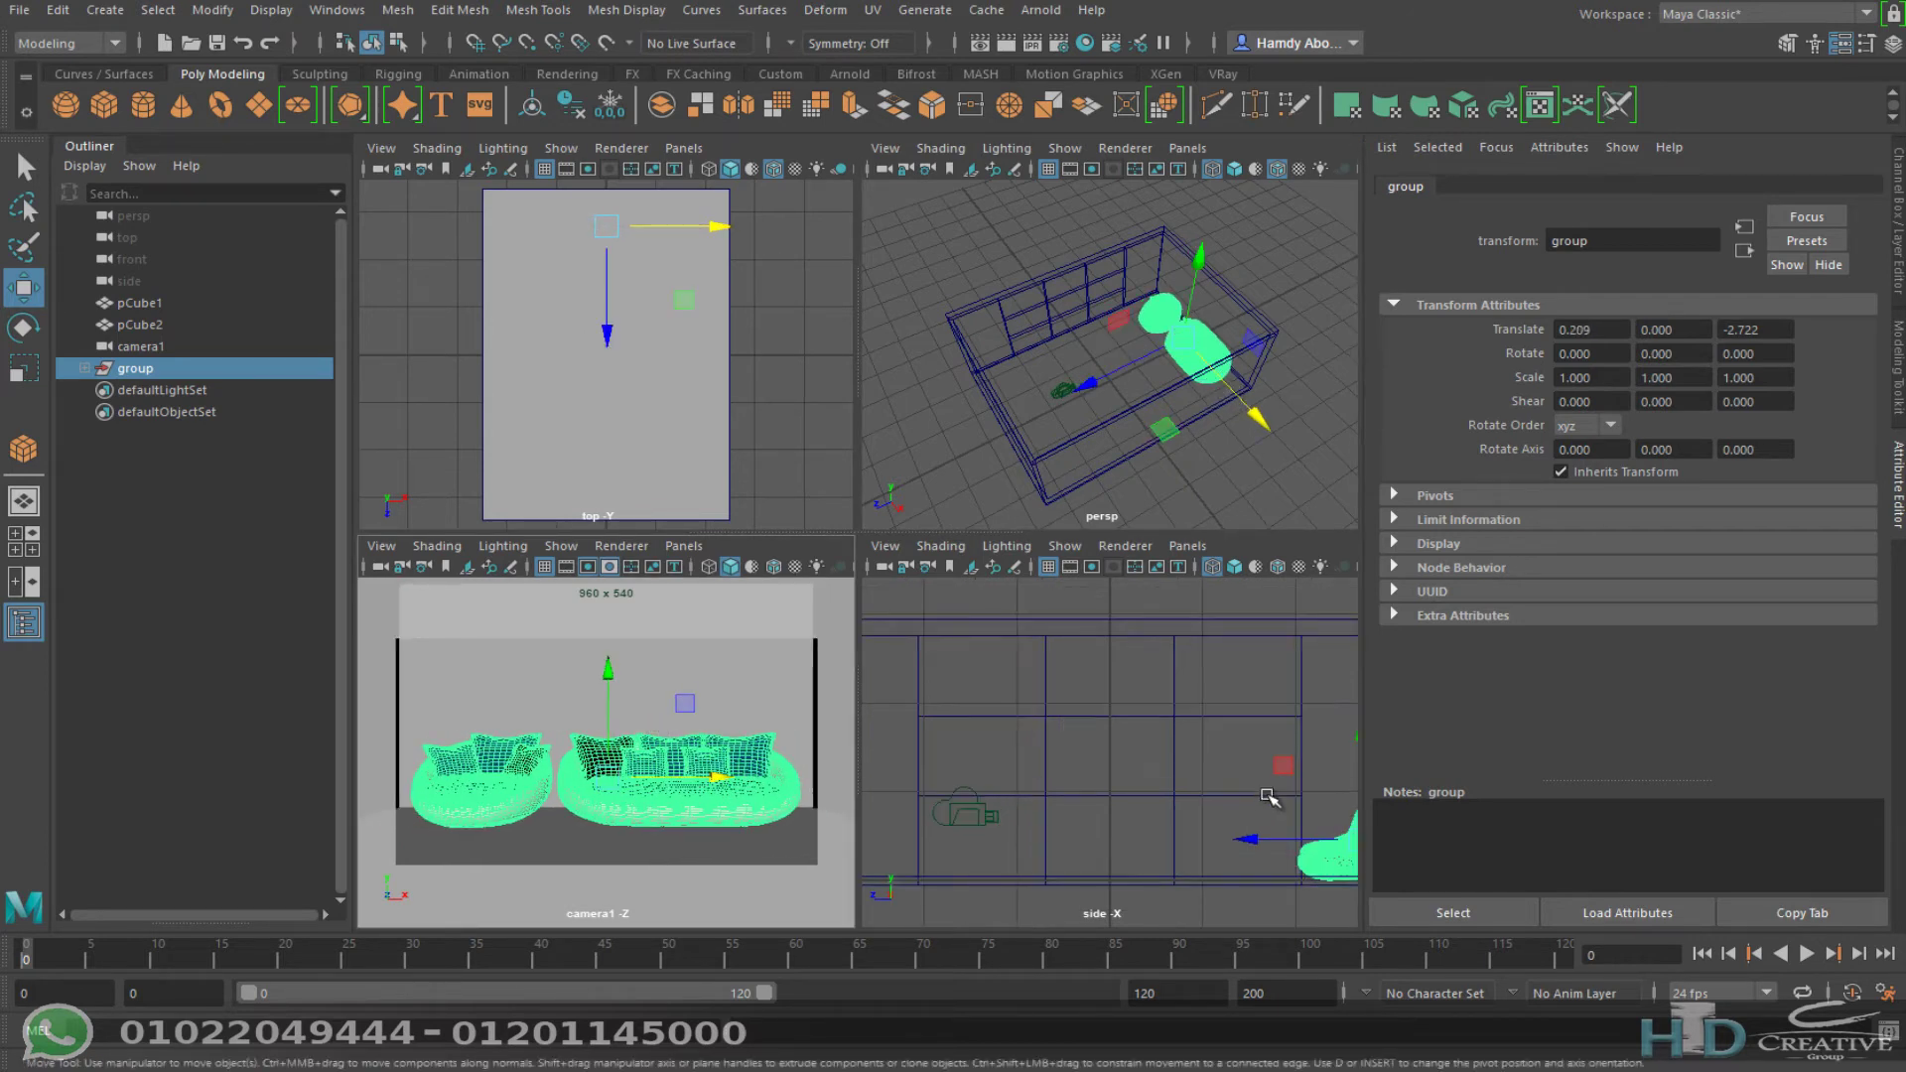
Step: In the enlarged side view, raise the furniture group to Translate Y 0.050
{"action": "key", "text": "space"}
{"action": "scroll", "coordinate": [1026, 666], "scroll_direction": "up", "scroll_amount": 3}
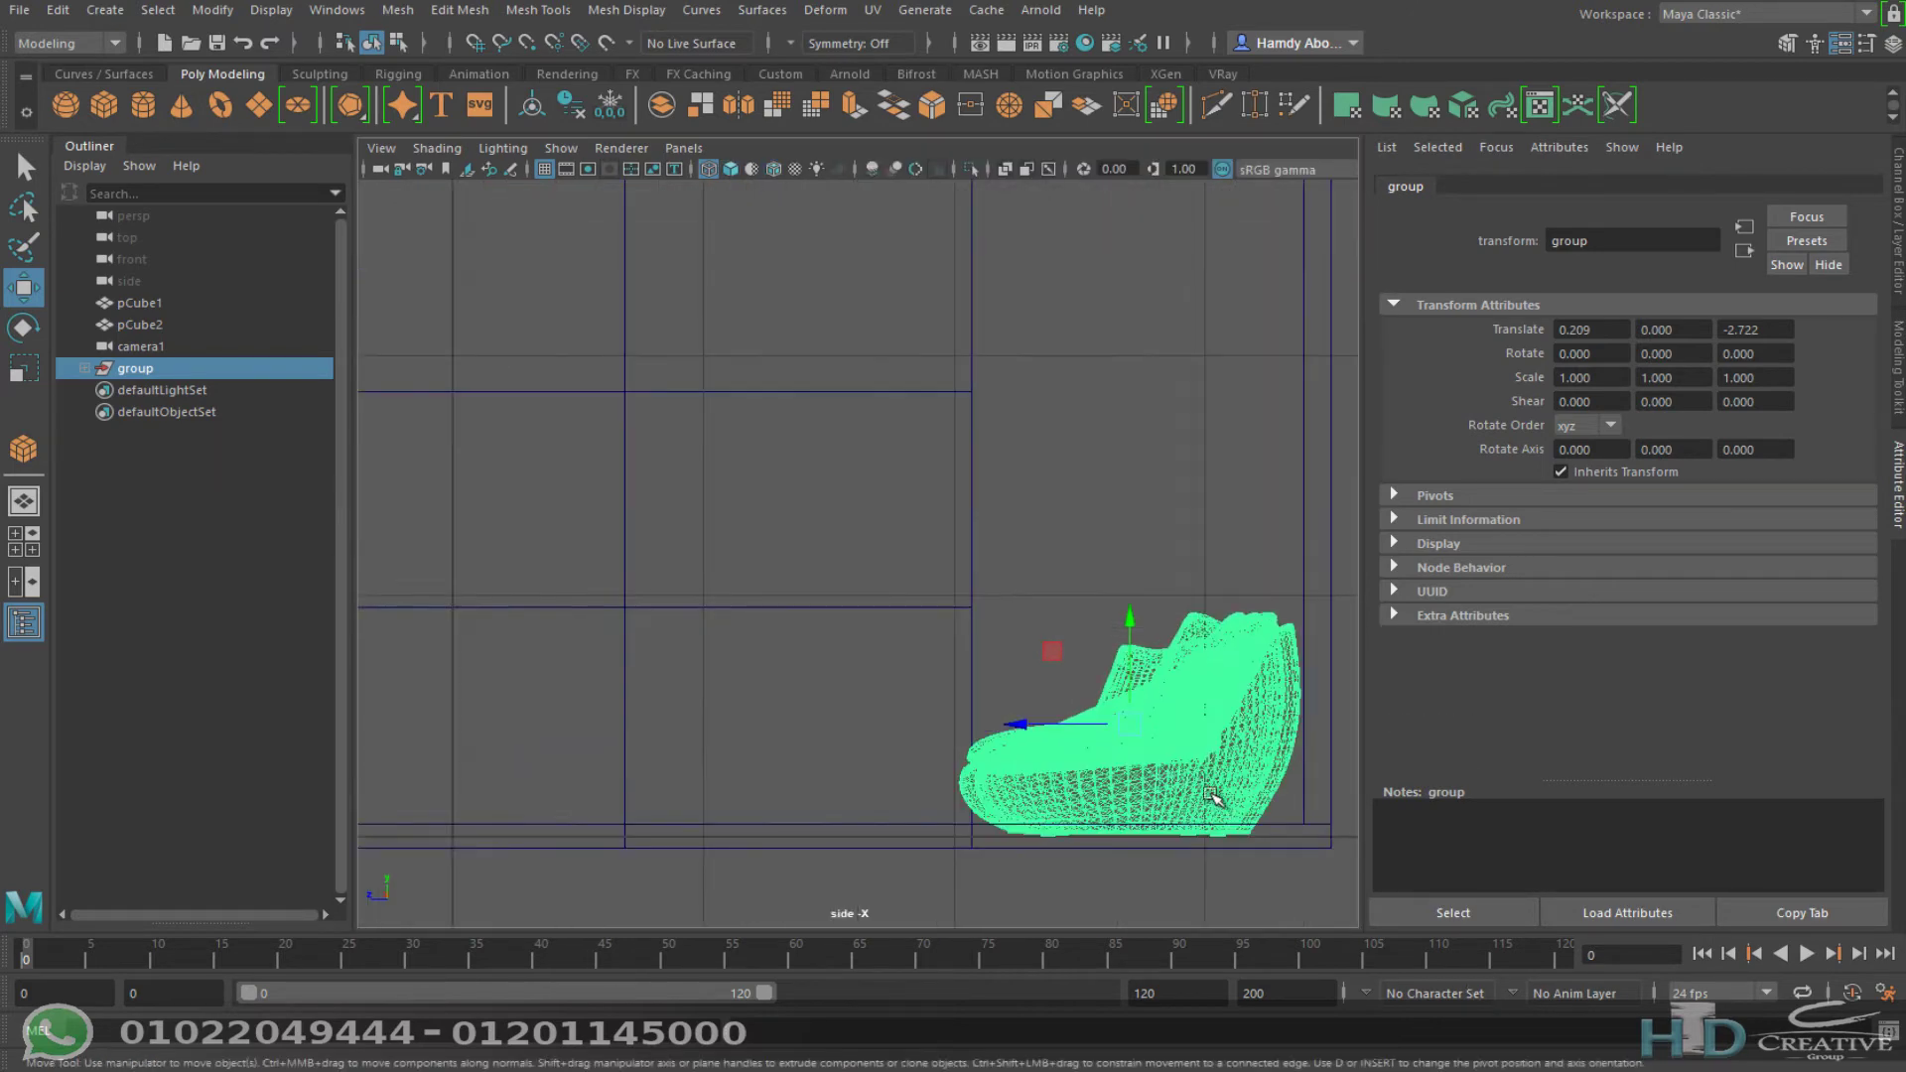
{"action": "middle_click_drag", "start_coordinate": [1133, 745], "coordinate": [1014, 472], "text": "alt"}
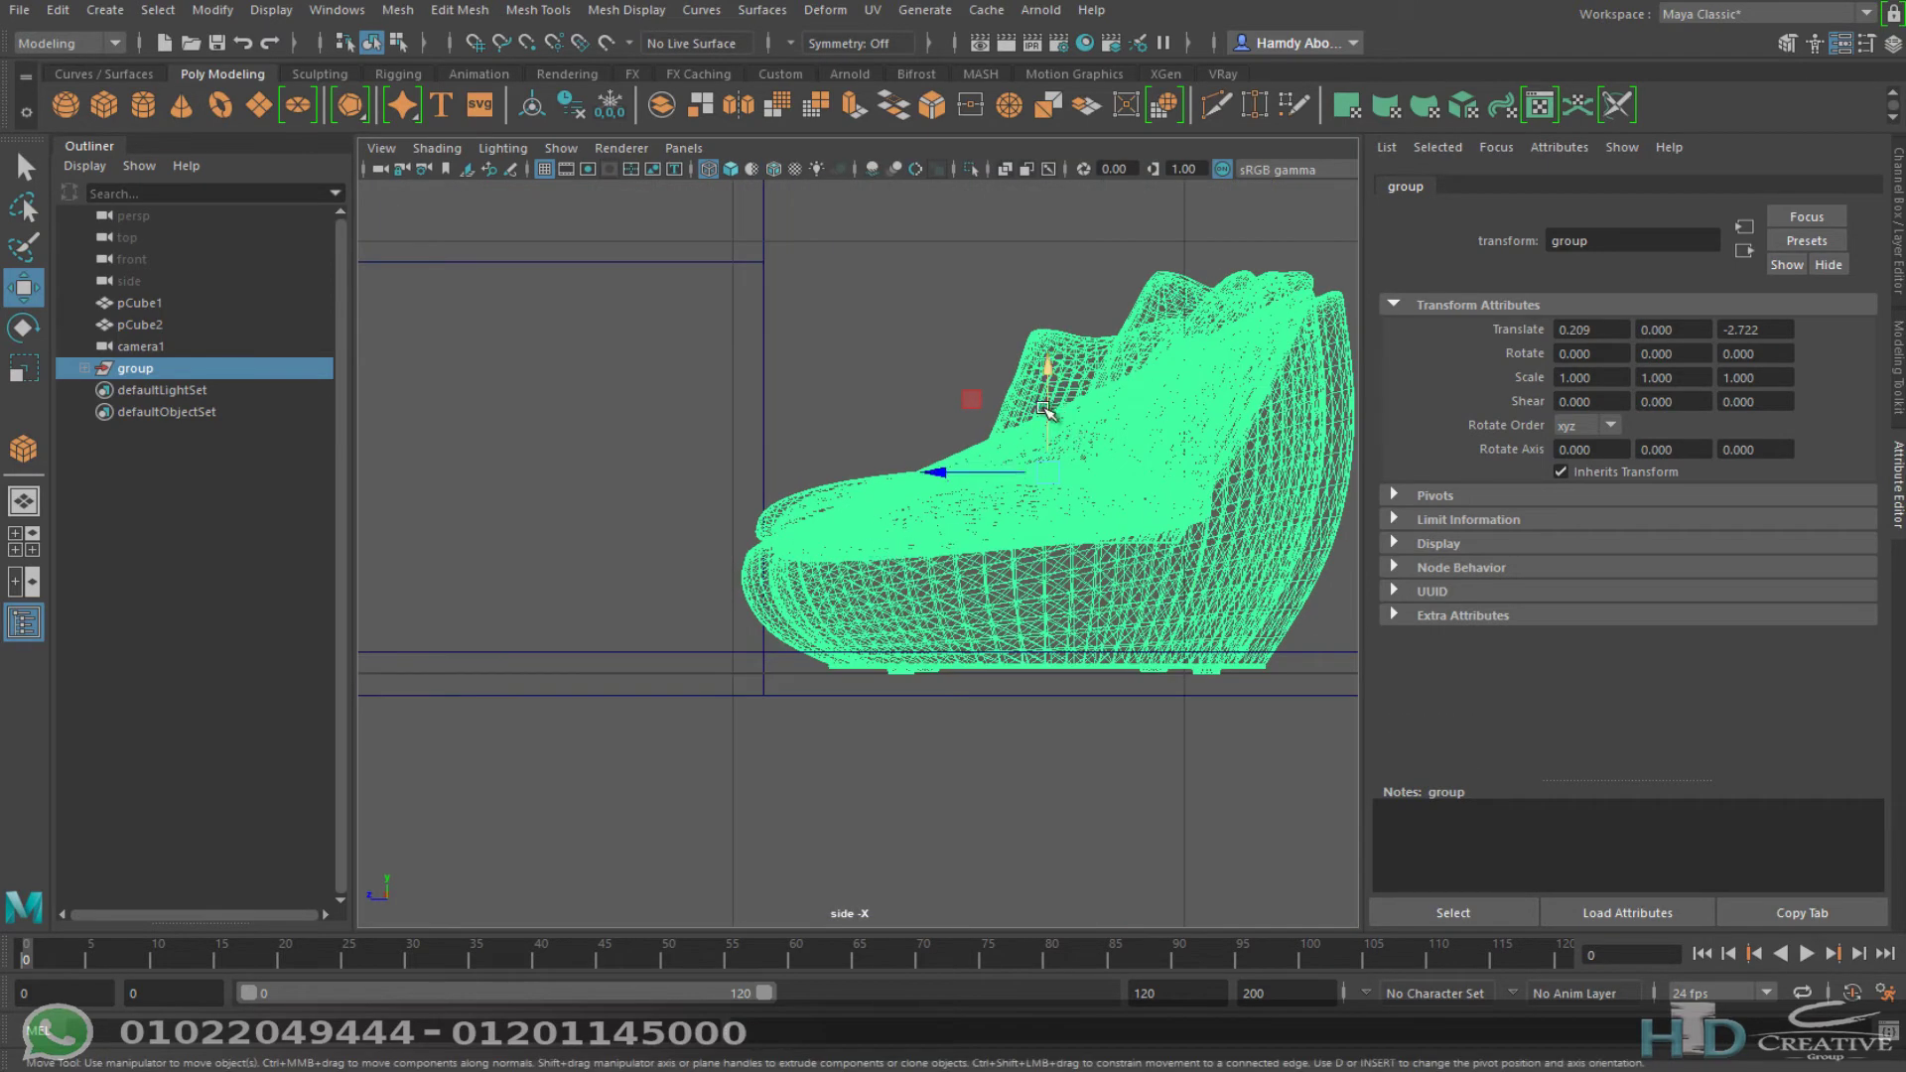
{"action": "left_click_drag", "start_coordinate": [1049, 407], "coordinate": [1057, 388]}
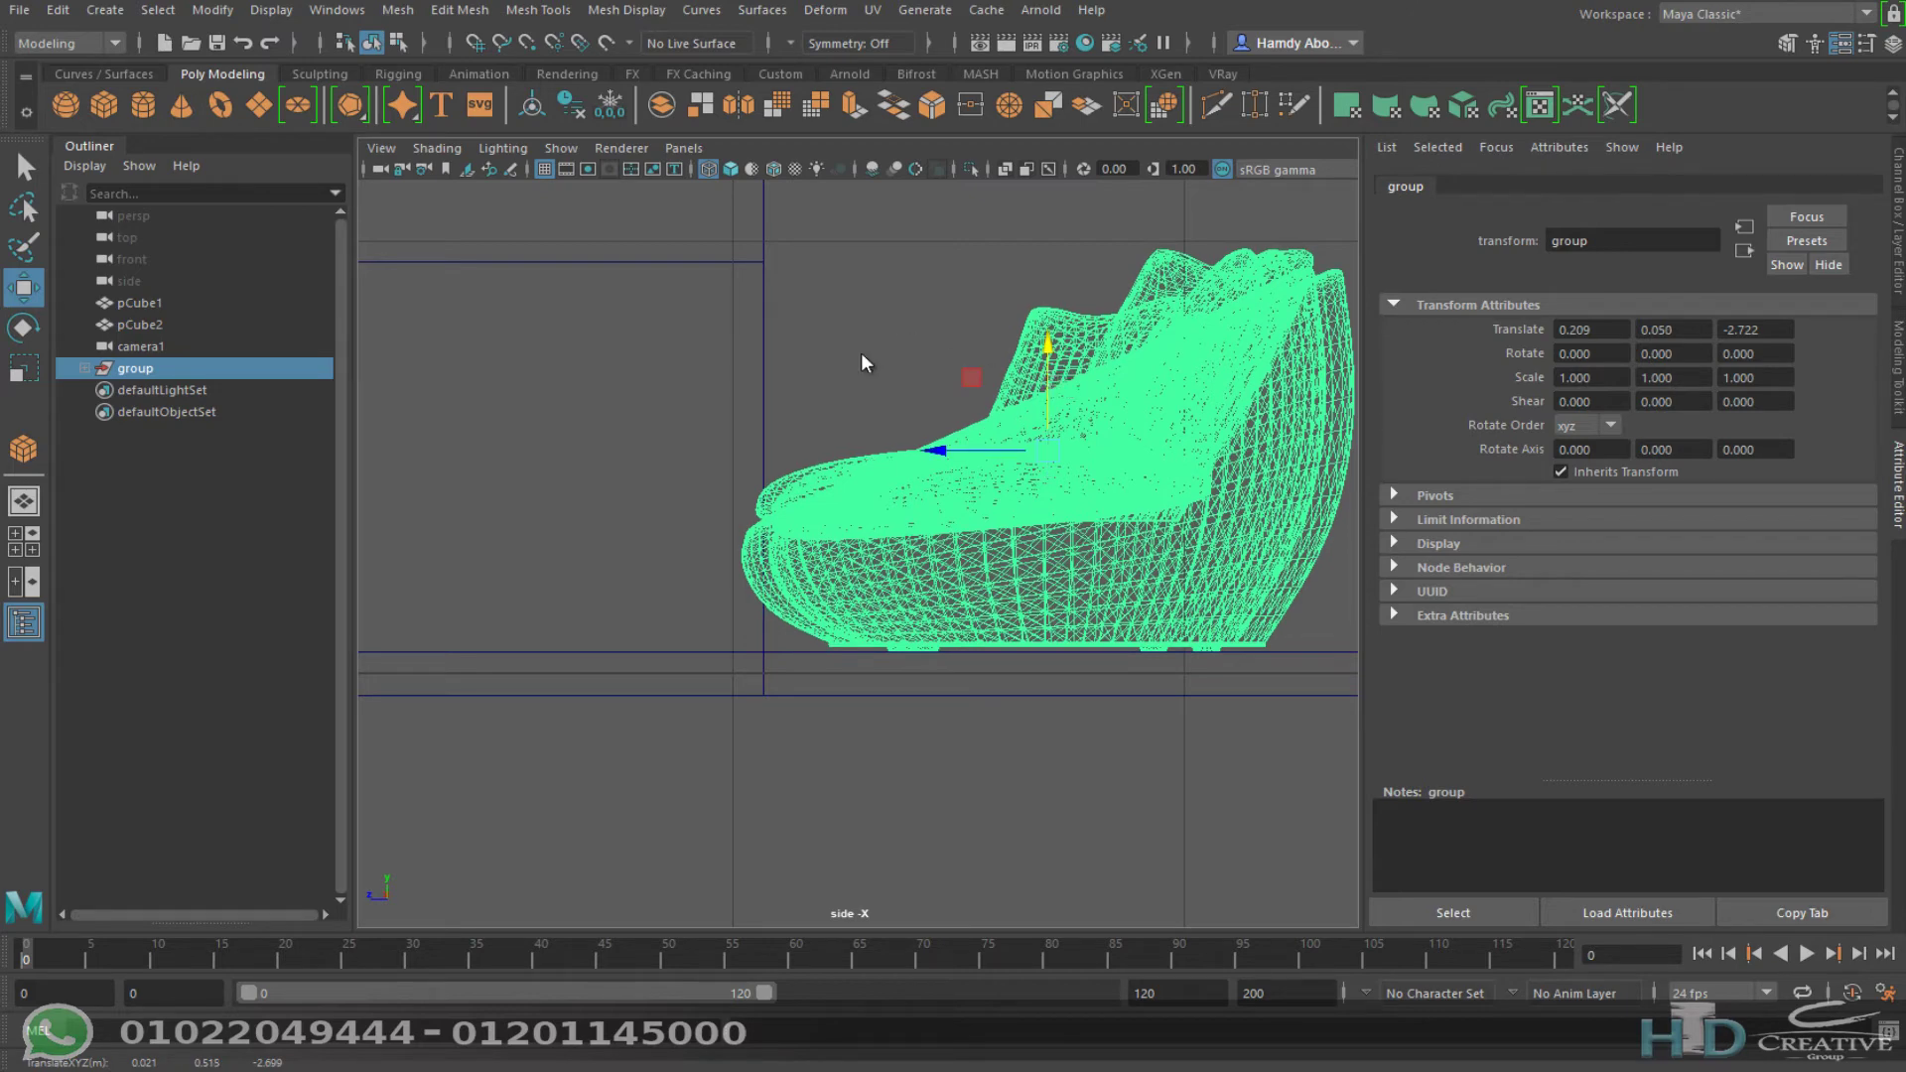
Step: Return to the four-view layout and select the room box pCube1
{"action": "key", "text": "space"}
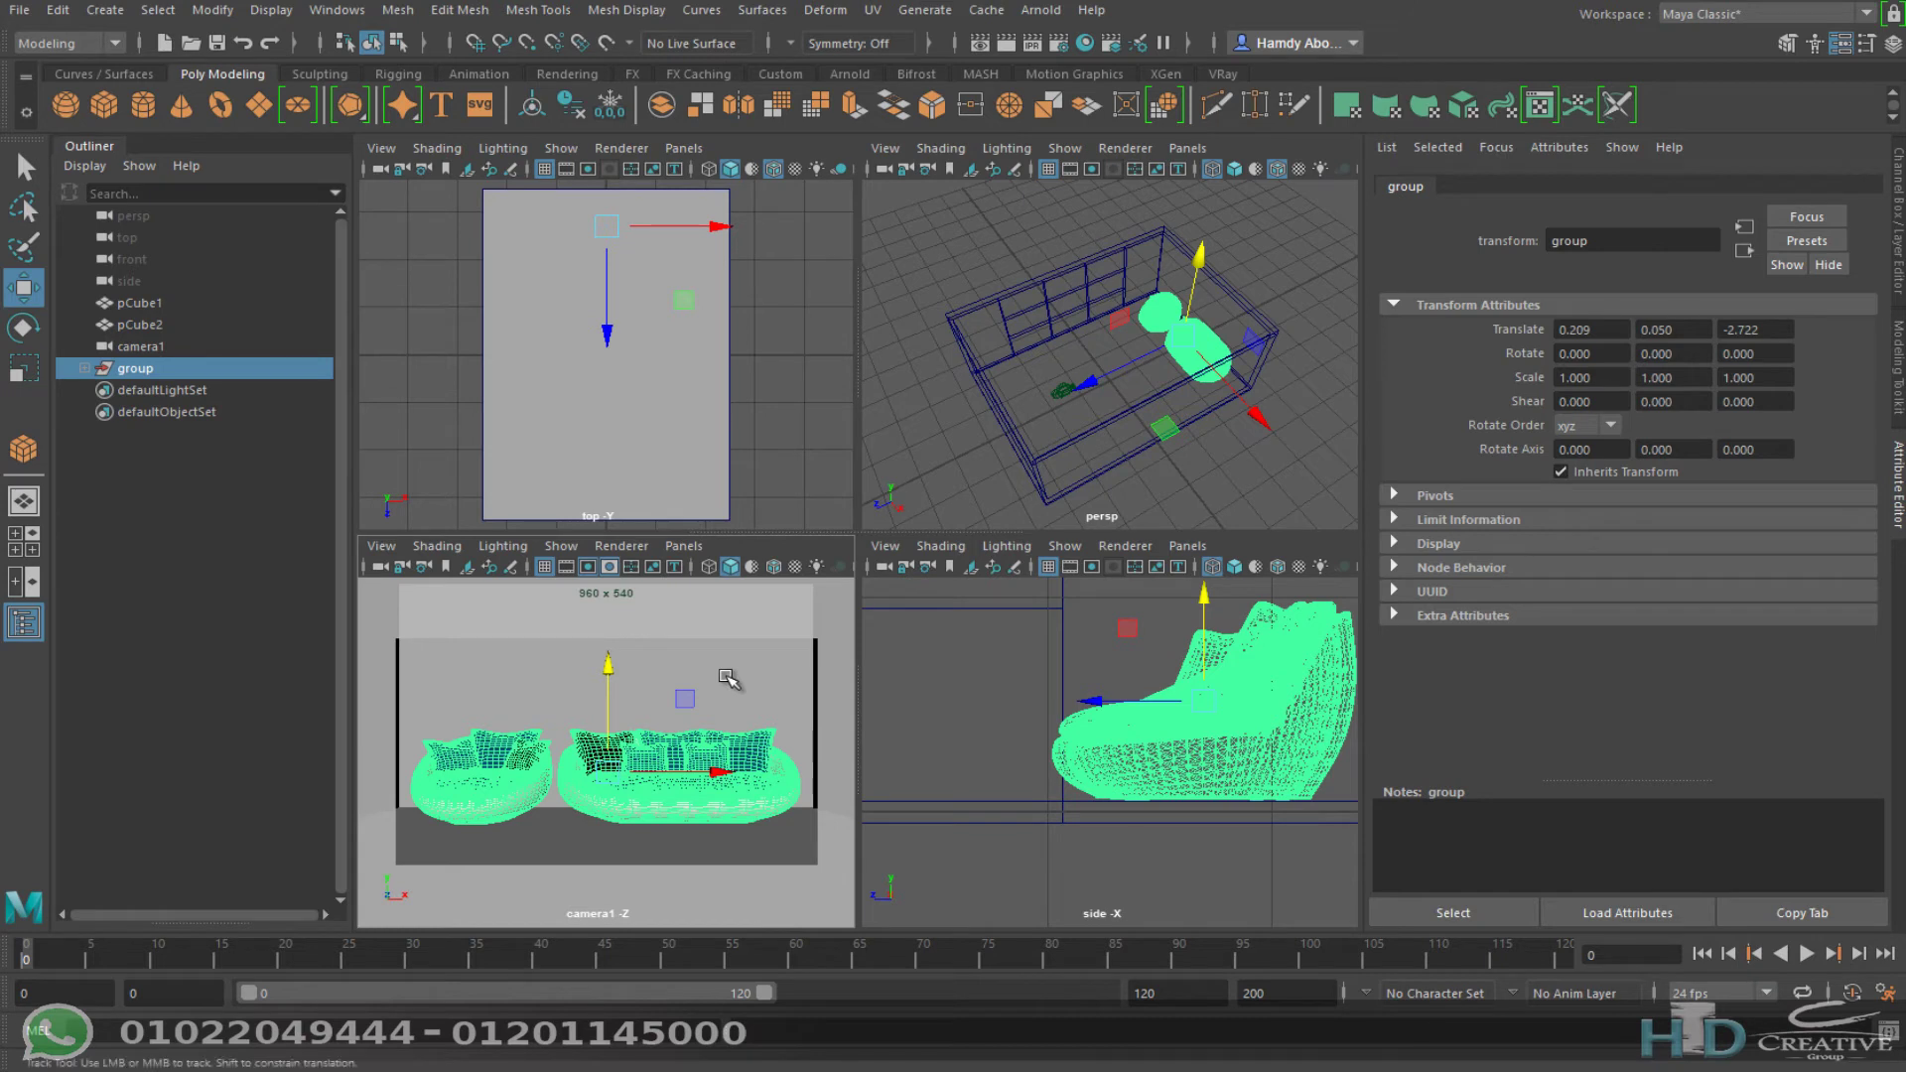
{"action": "left_click", "coordinate": [721, 672]}
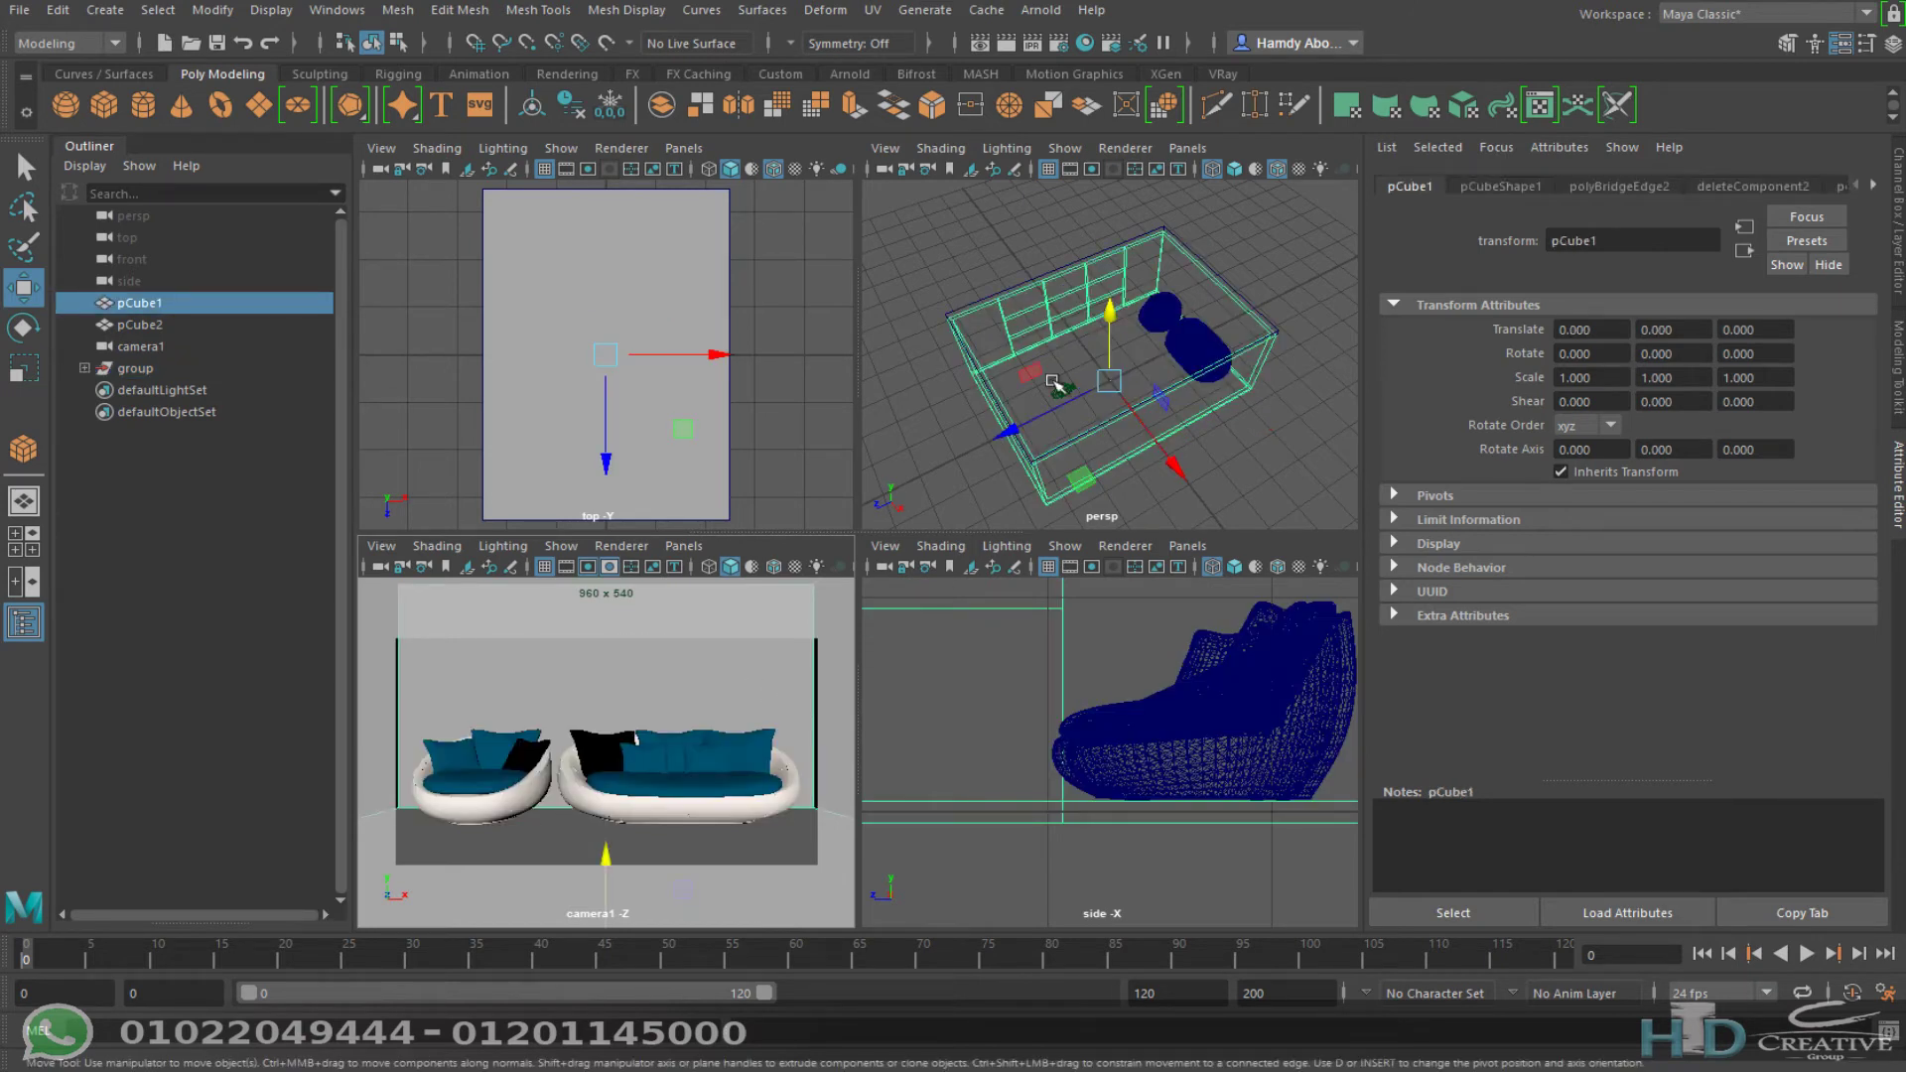
{"action": "left_click", "coordinate": [1042, 10]}
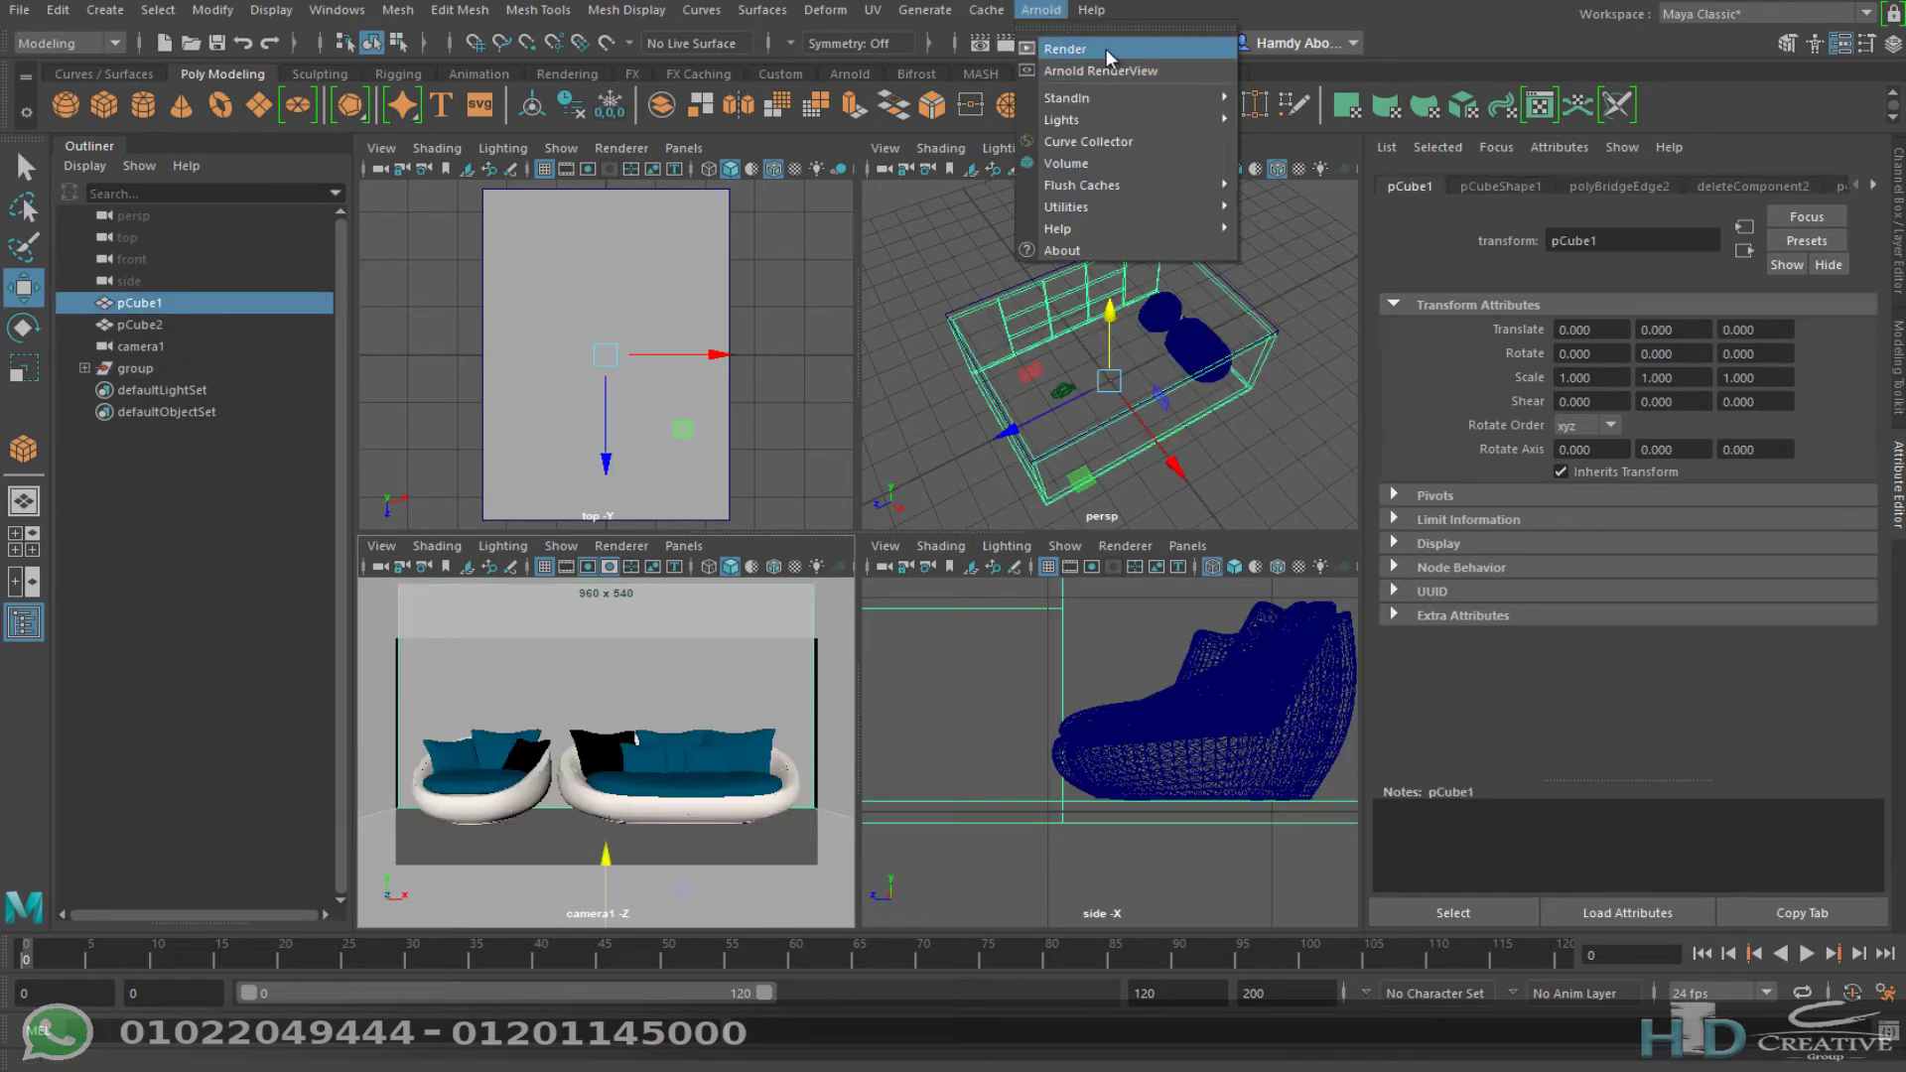
Step: Launch Arnold RenderView and maximize it to fill the screen
{"action": "key", "text": "Escape"}
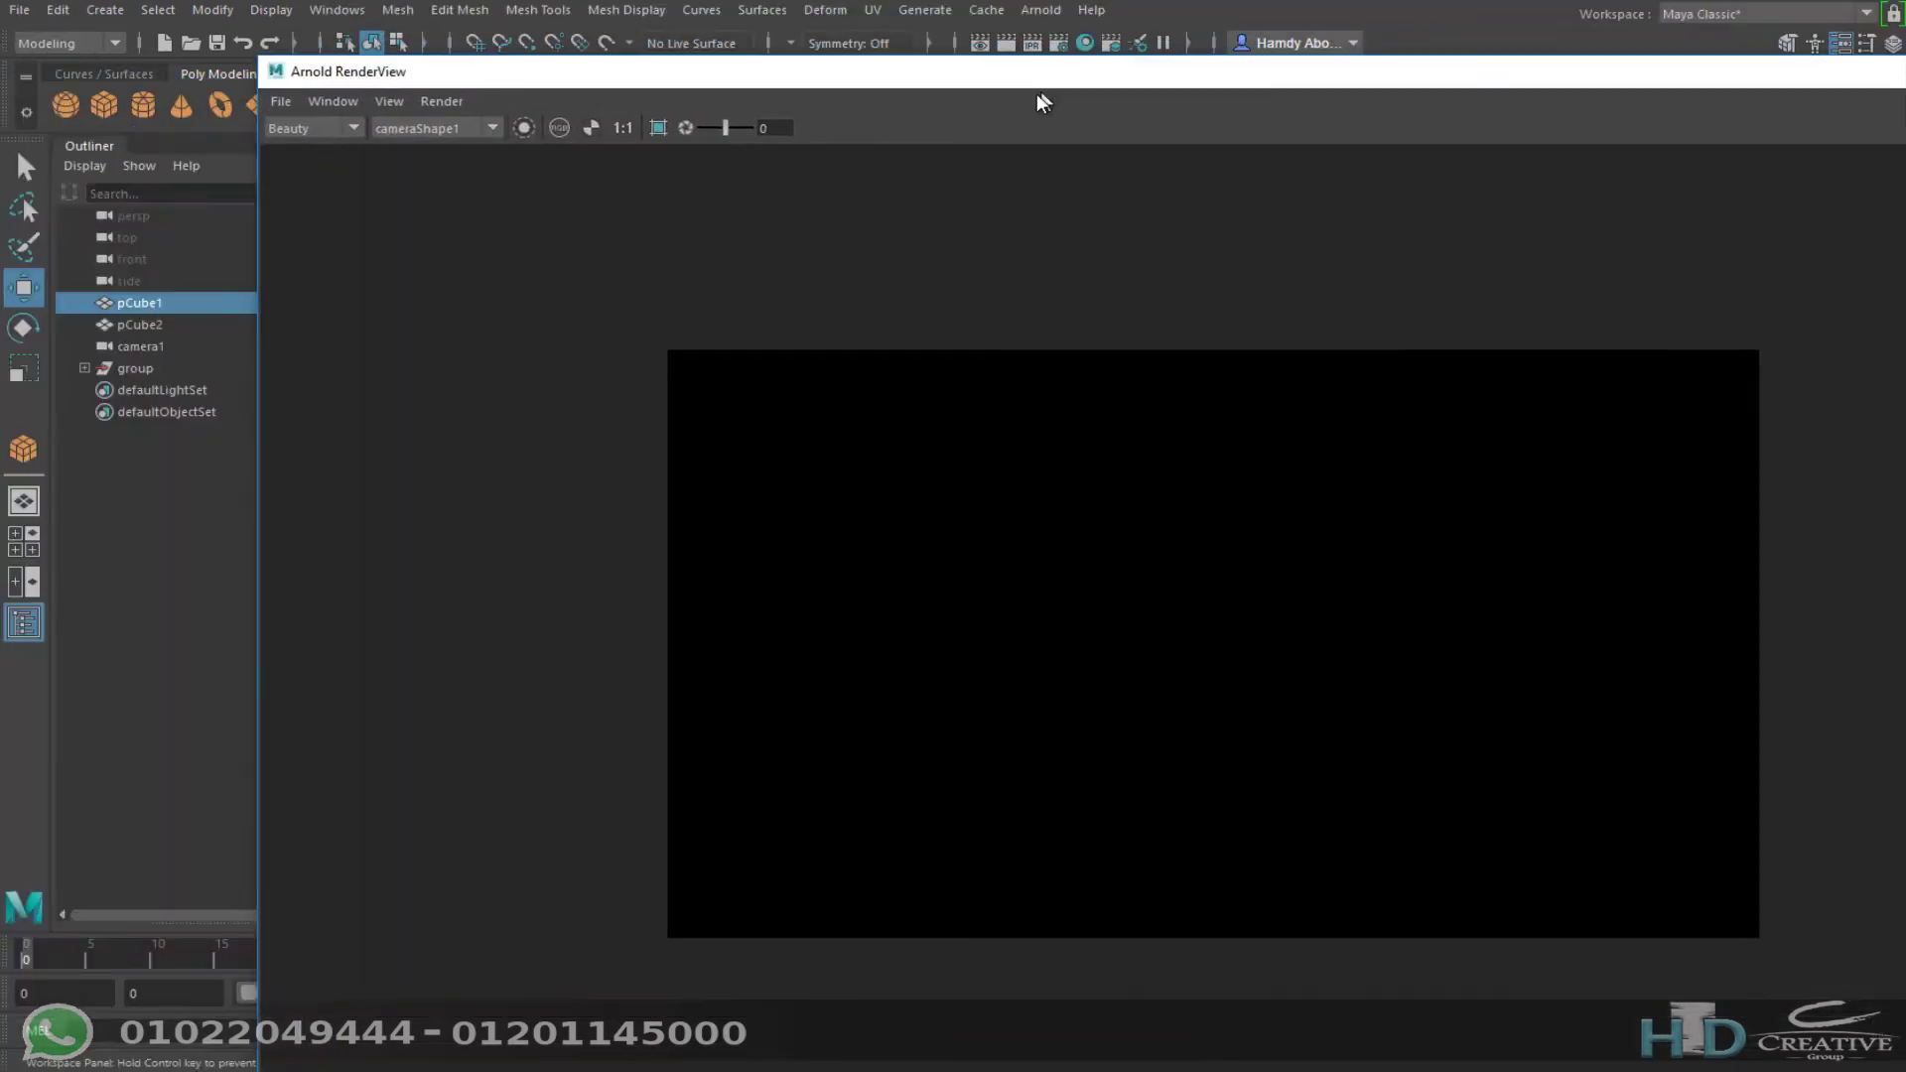
{"action": "double_click", "coordinate": [865, 100]}
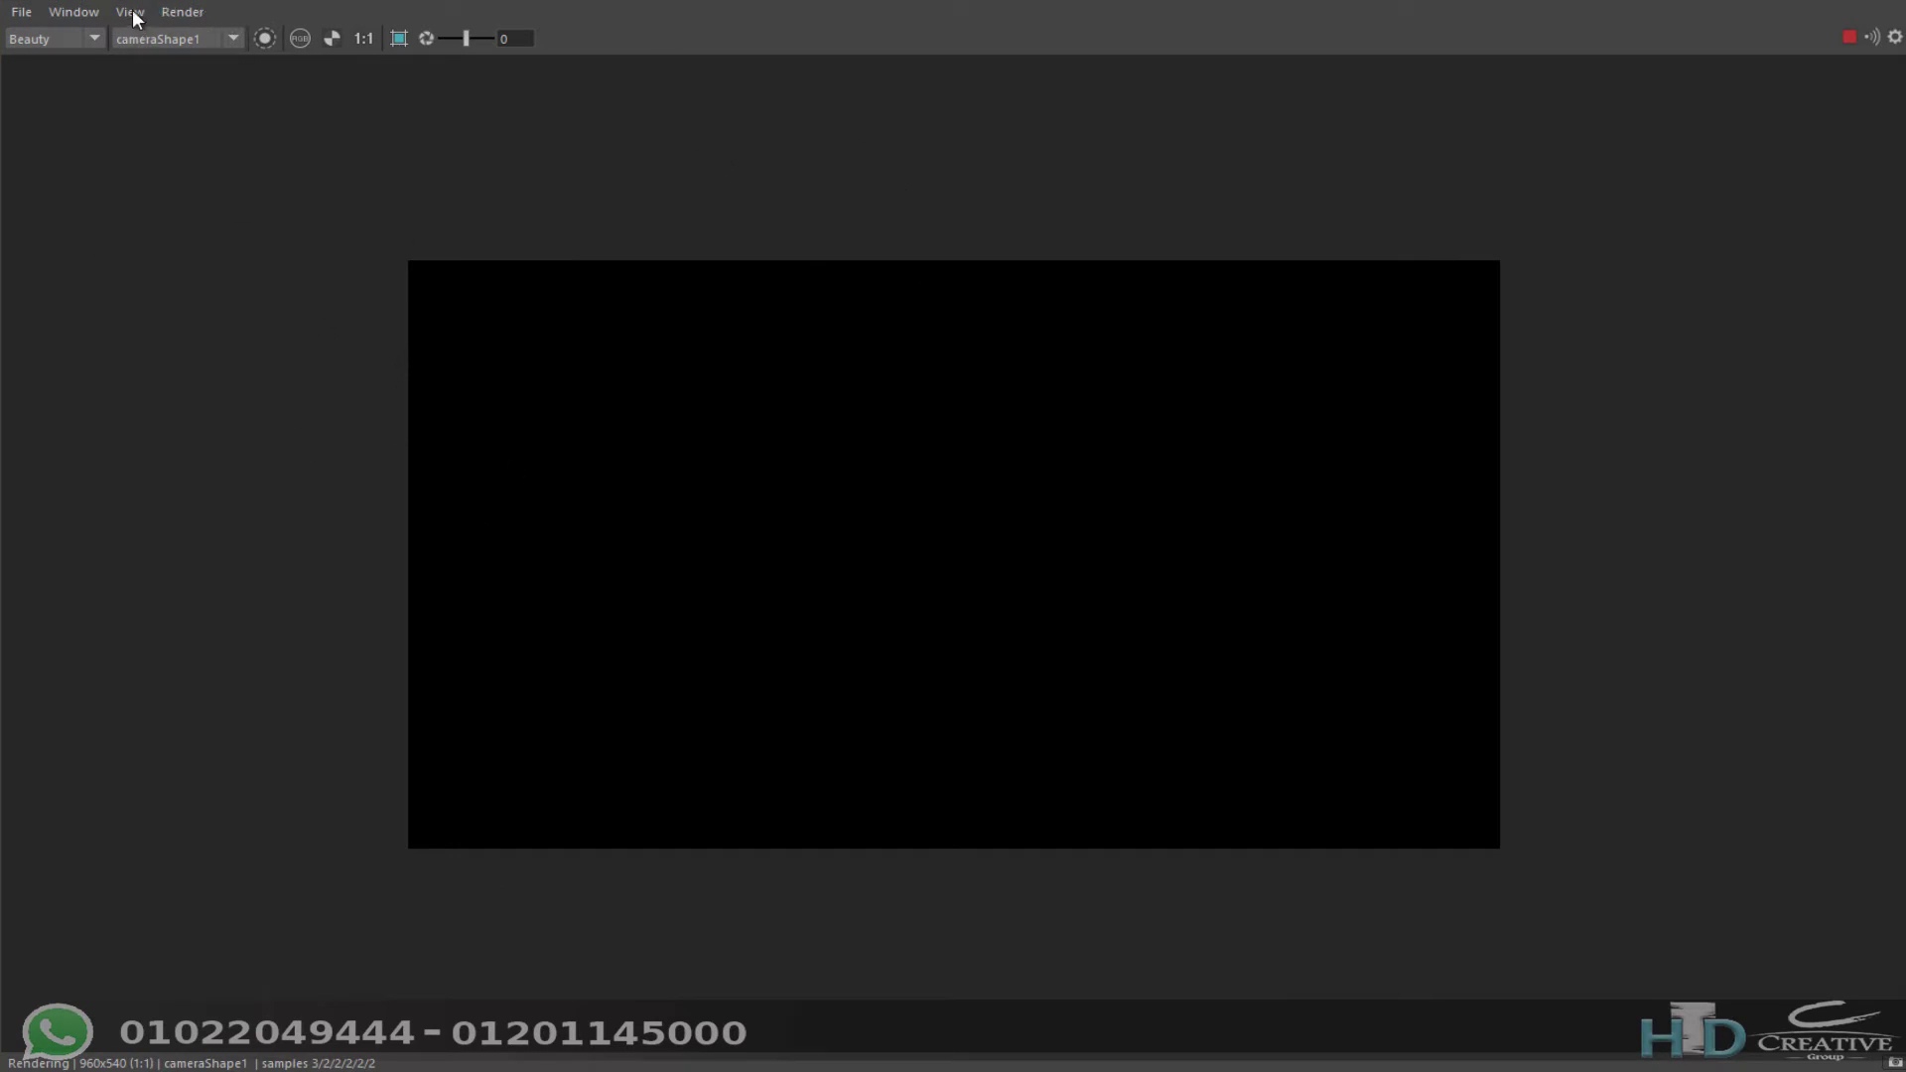
{"action": "left_click", "coordinate": [74, 12]}
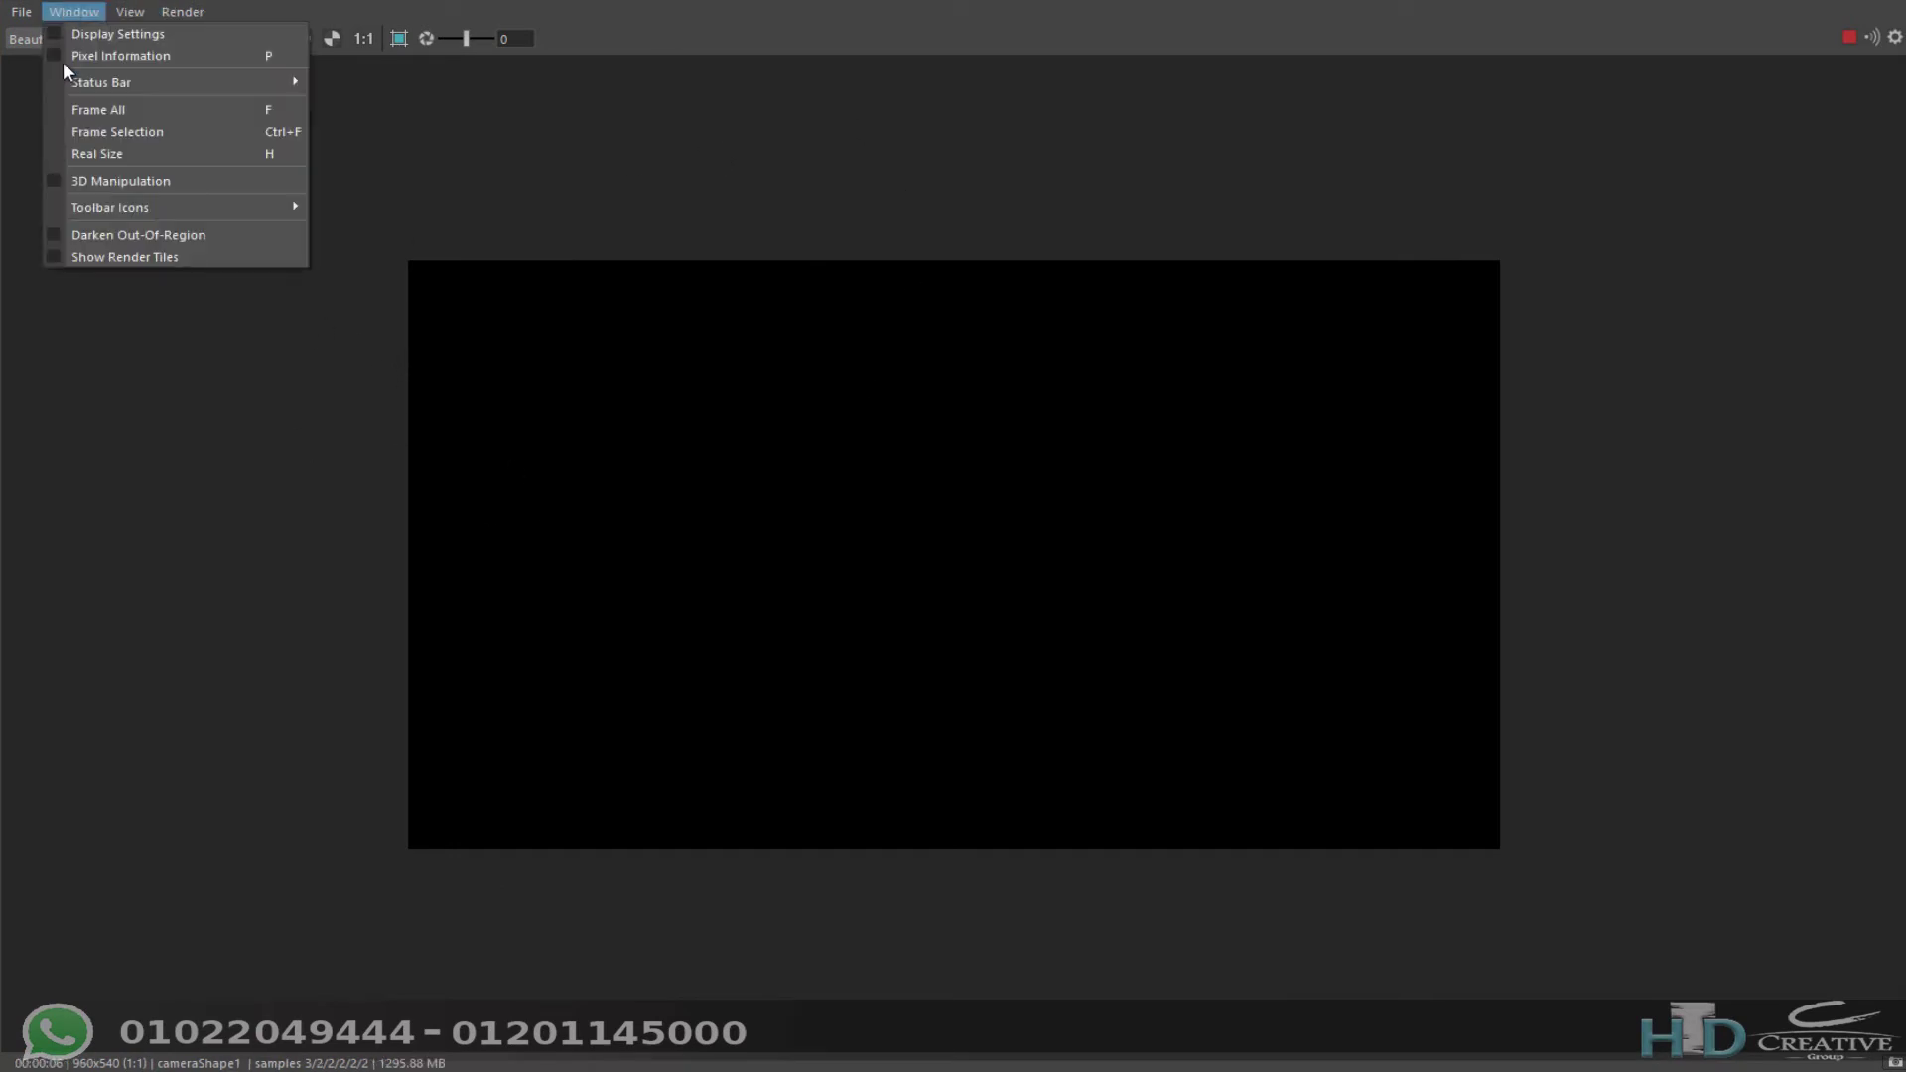
{"action": "left_click", "coordinate": [57, 258]}
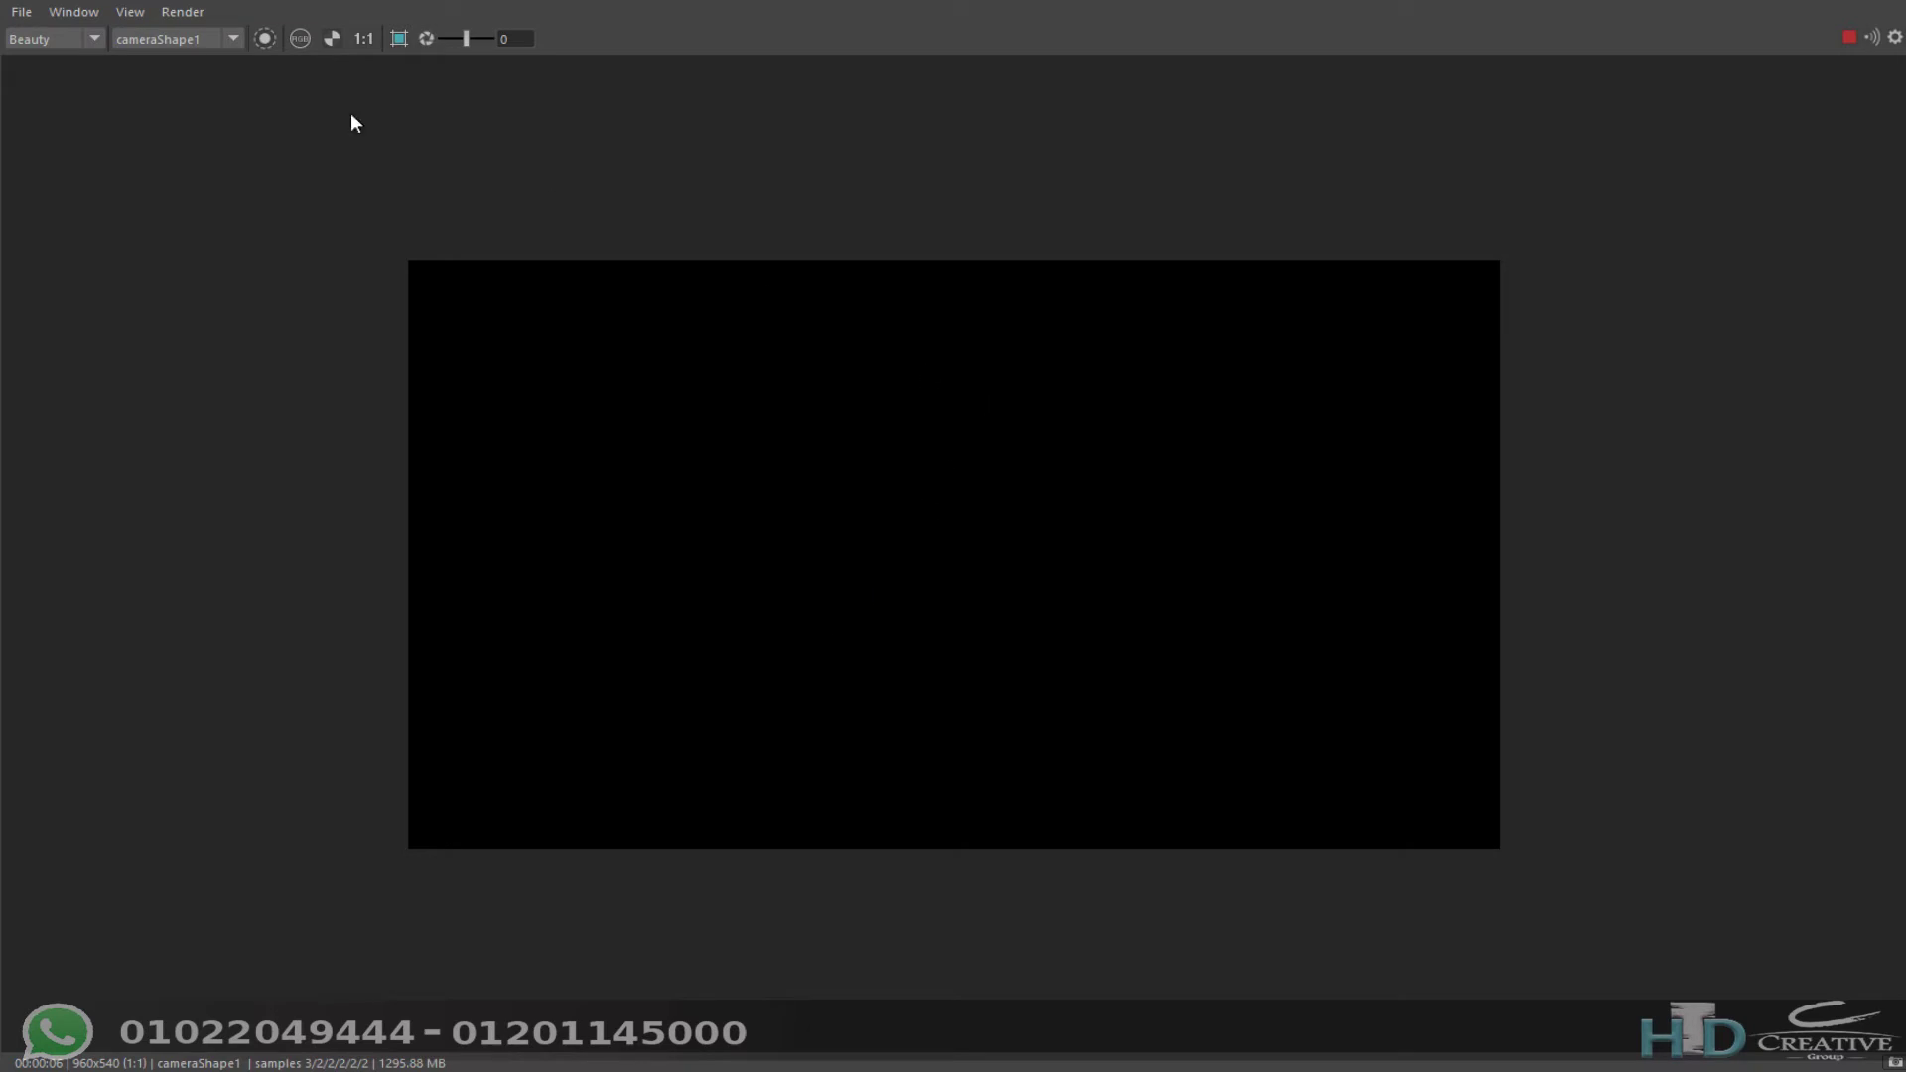
Step: Check the rendered camera and render options while cameraShape1 renders black, then restore the window size
{"action": "left_click", "coordinate": [191, 41]}
{"action": "left_click", "coordinate": [147, 73]}
{"action": "left_click", "coordinate": [182, 12]}
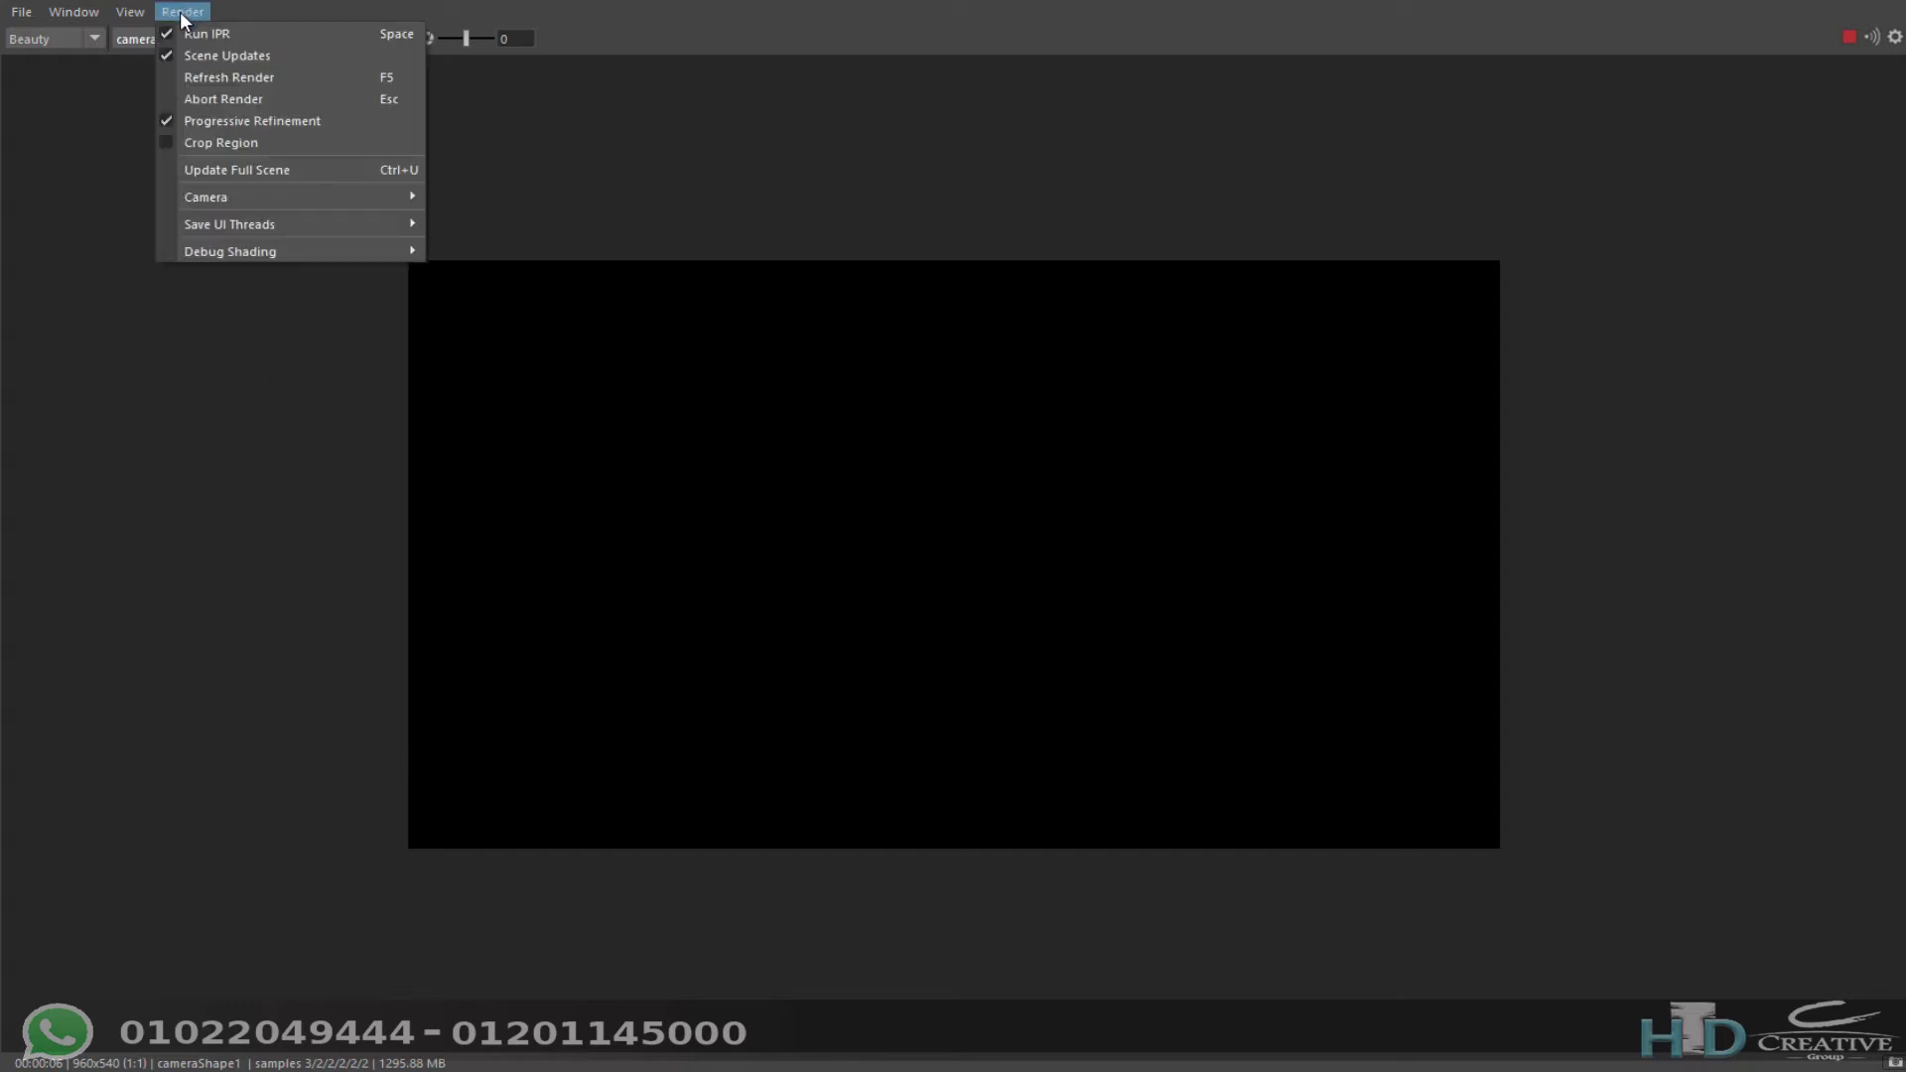
{"action": "mouse_move", "coordinate": [229, 223]}
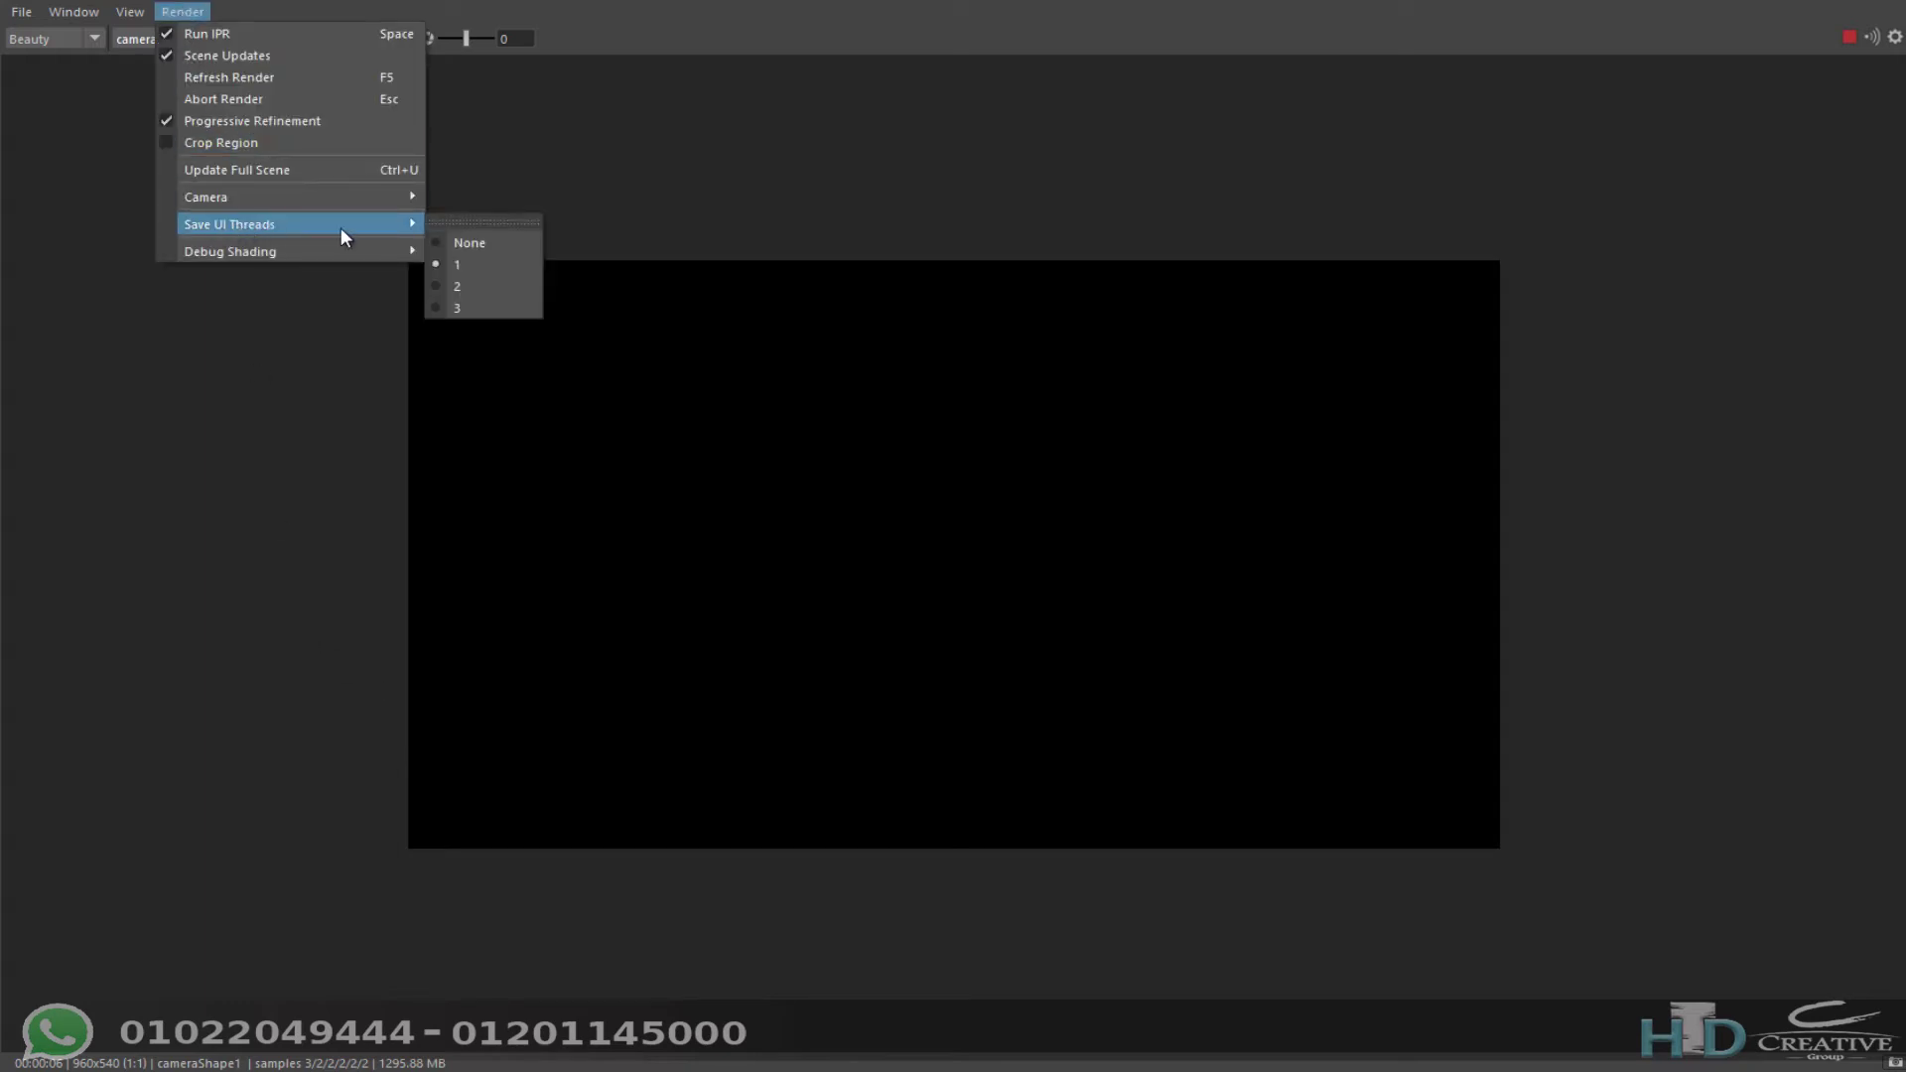
{"action": "left_click", "coordinate": [433, 307]}
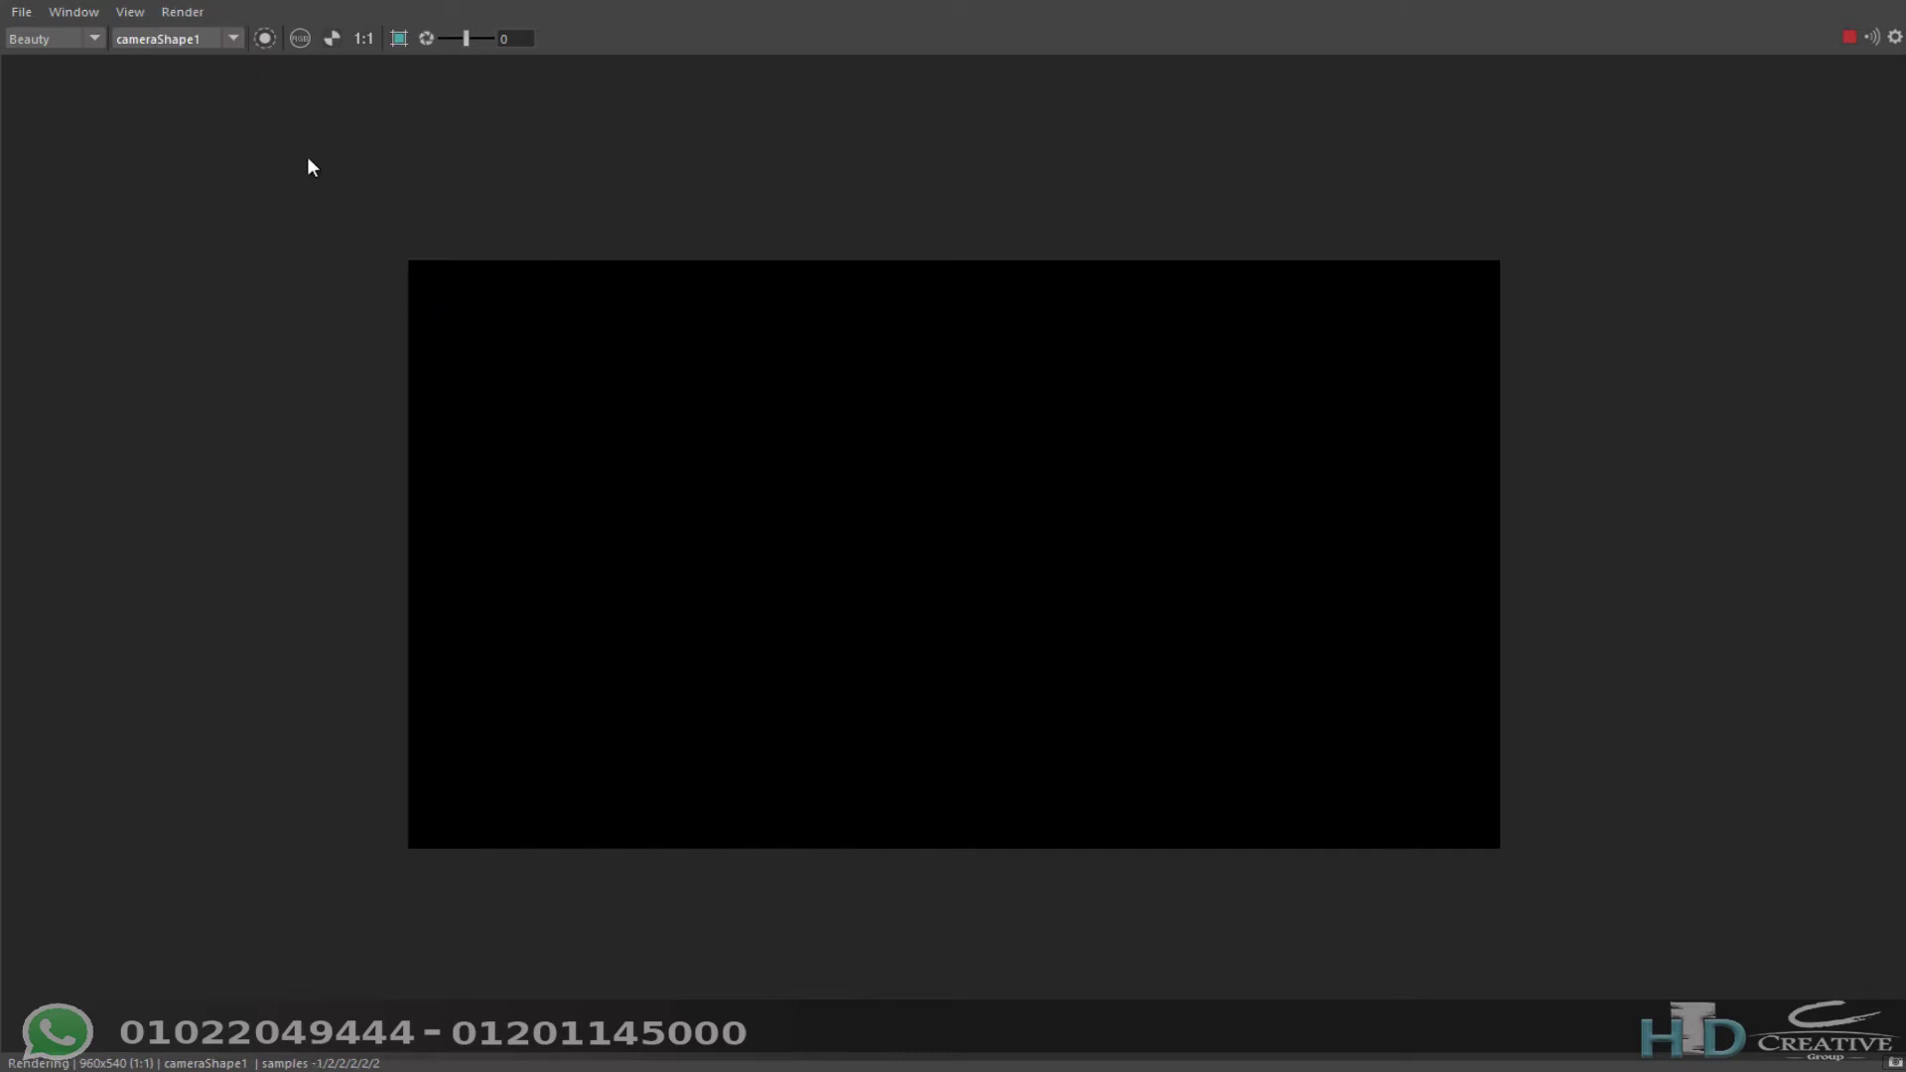
{"action": "left_click", "coordinate": [183, 18]}
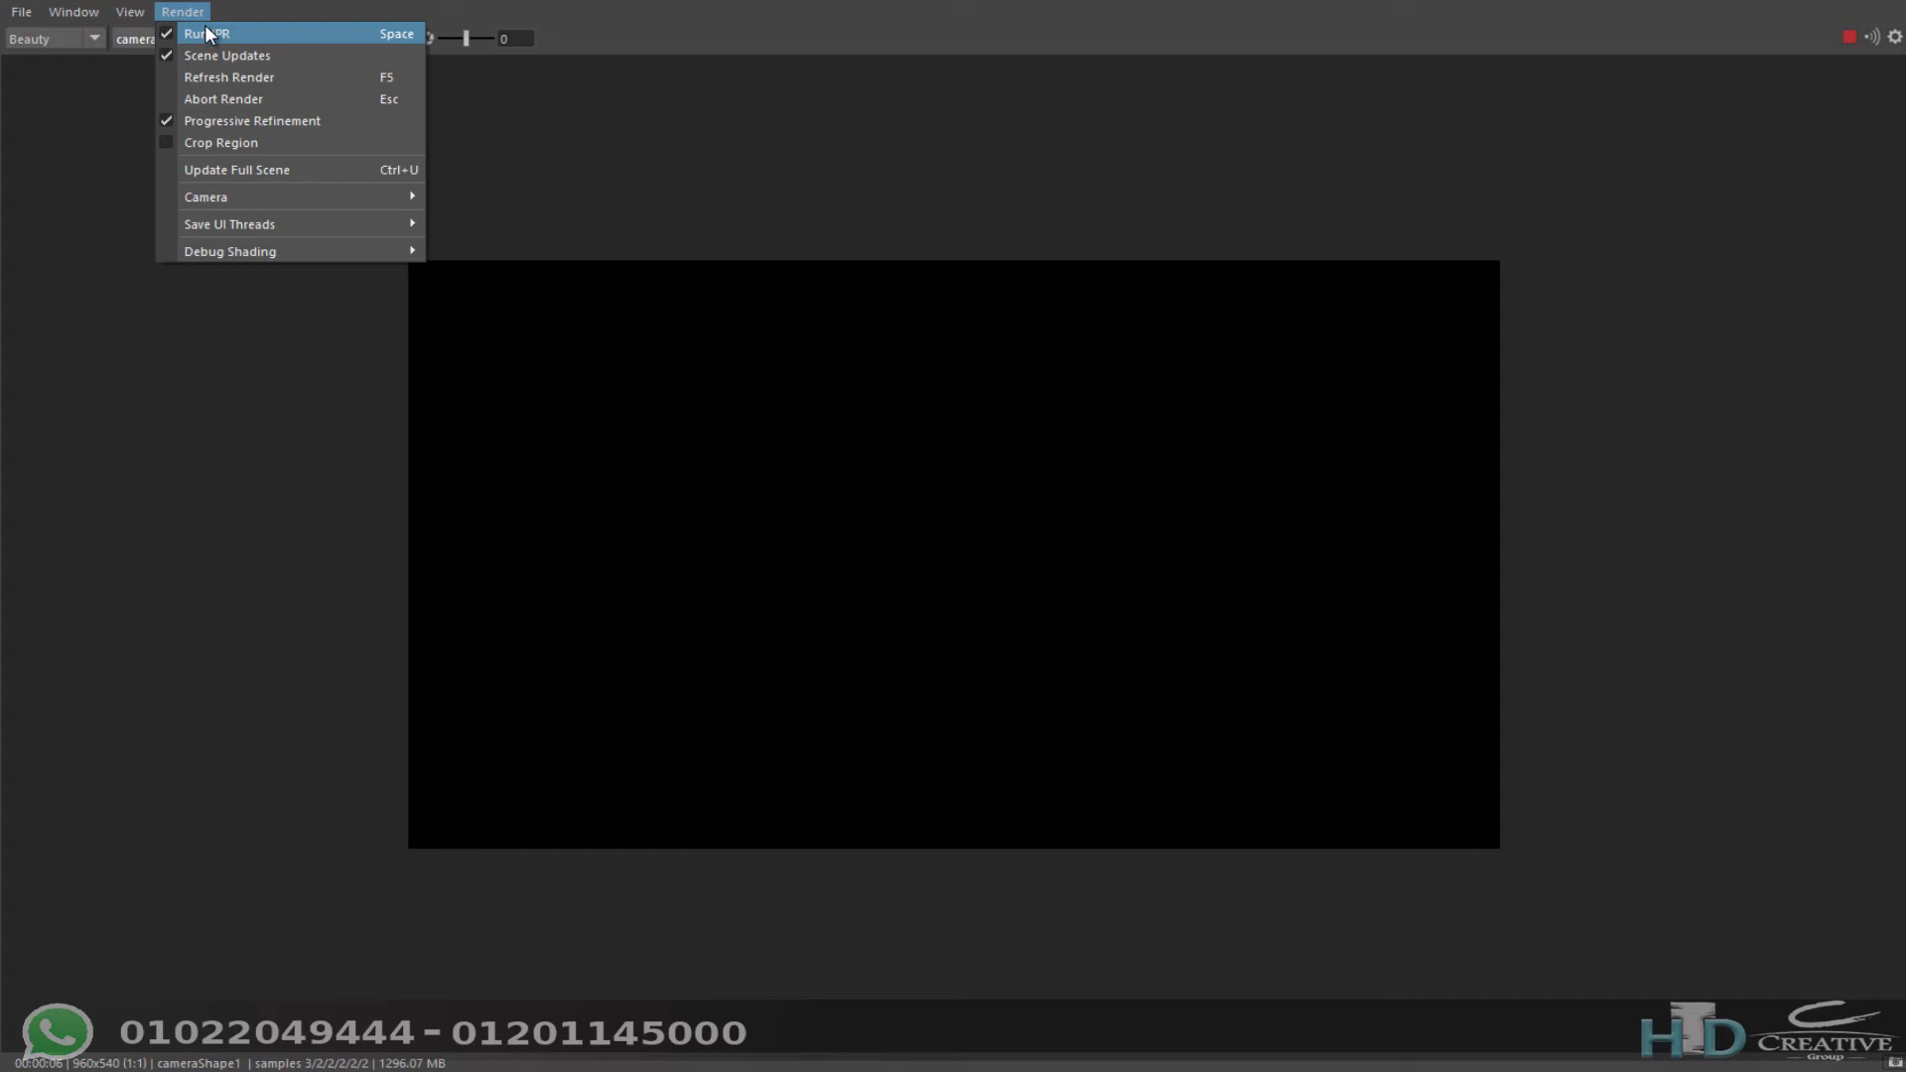
{"action": "left_click", "coordinate": [313, 39]}
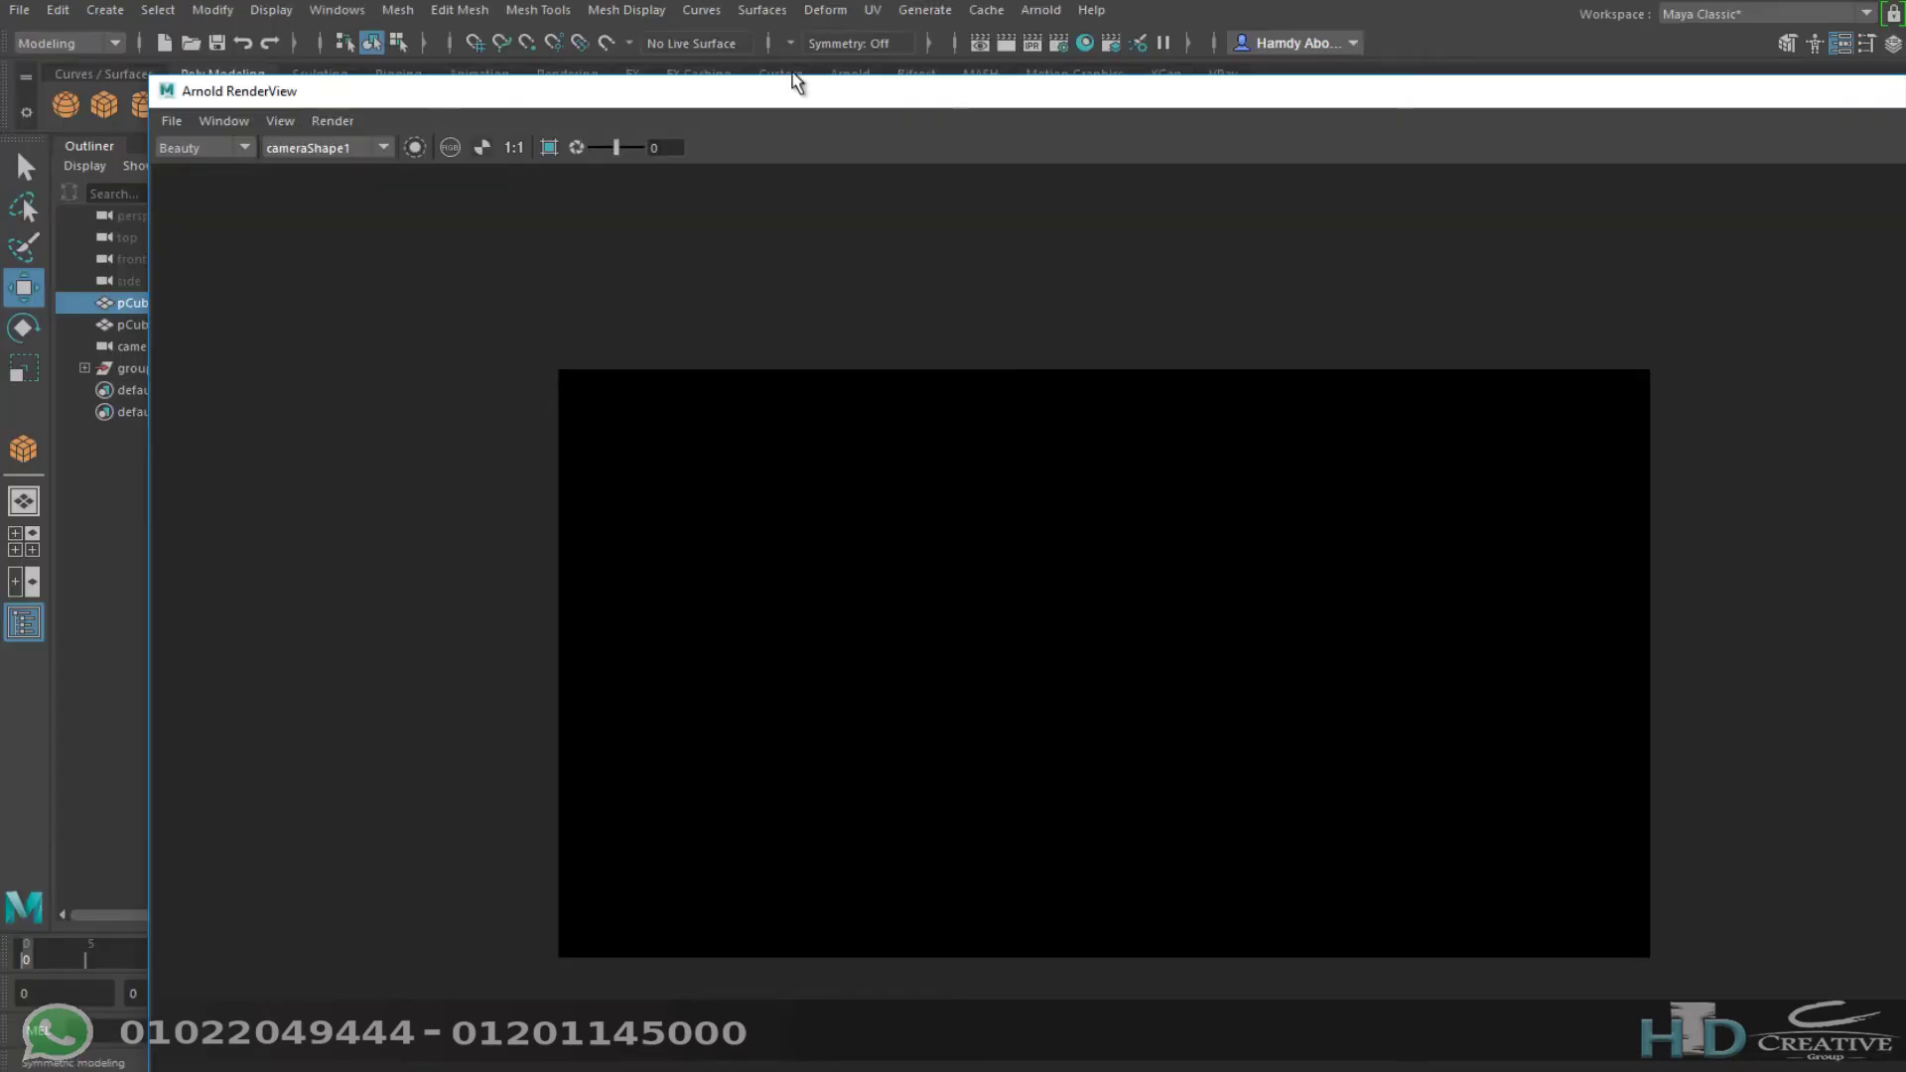
Step: Move the RenderView to the right, deselect the room box, and list Arnold's light types
{"action": "left_click_drag", "start_coordinate": [844, 91], "coordinate": [1380, 76]}
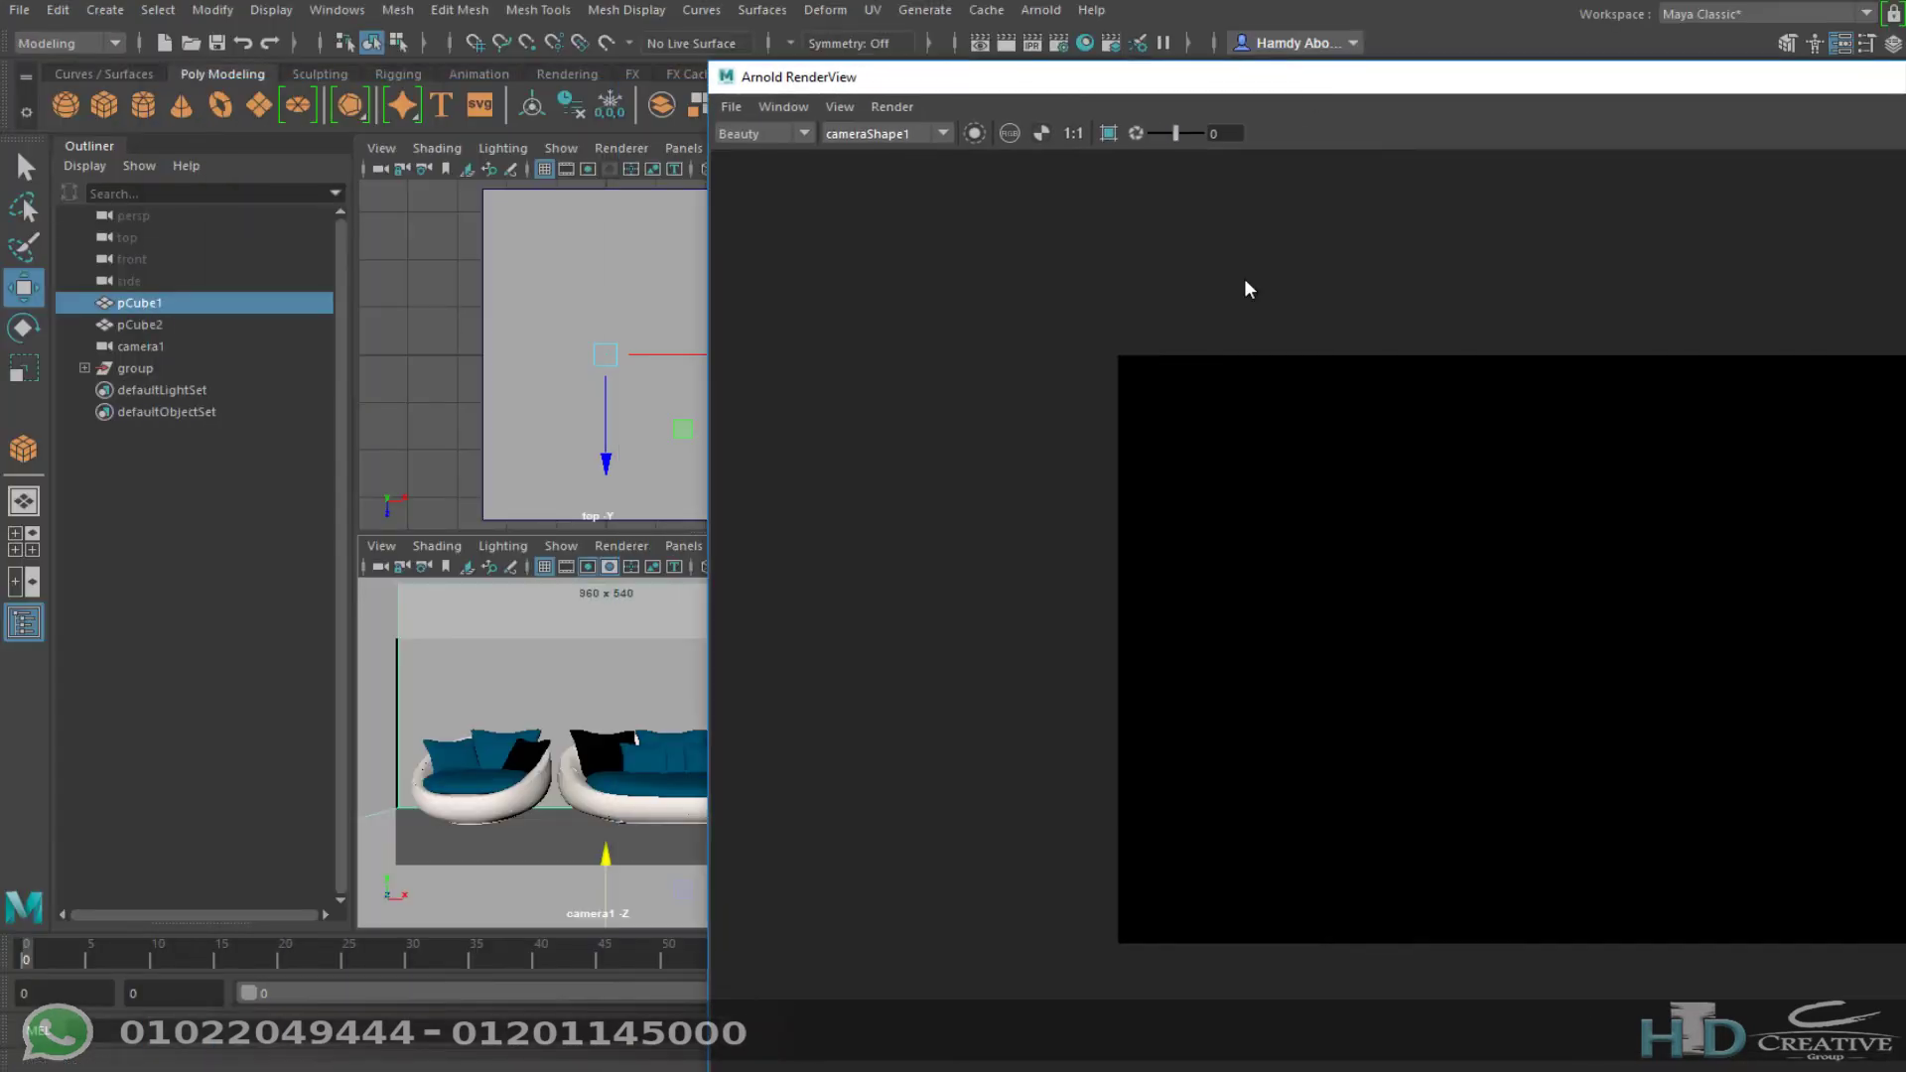
{"action": "mouse_move", "coordinate": [1187, 95]}
{"action": "left_mouse_down"}
{"action": "mouse_move", "coordinate": [1523, 133]}
{"action": "mouse_move", "coordinate": [1629, 119]}
{"action": "mouse_move", "coordinate": [1541, 120]}
{"action": "left_mouse_up"}
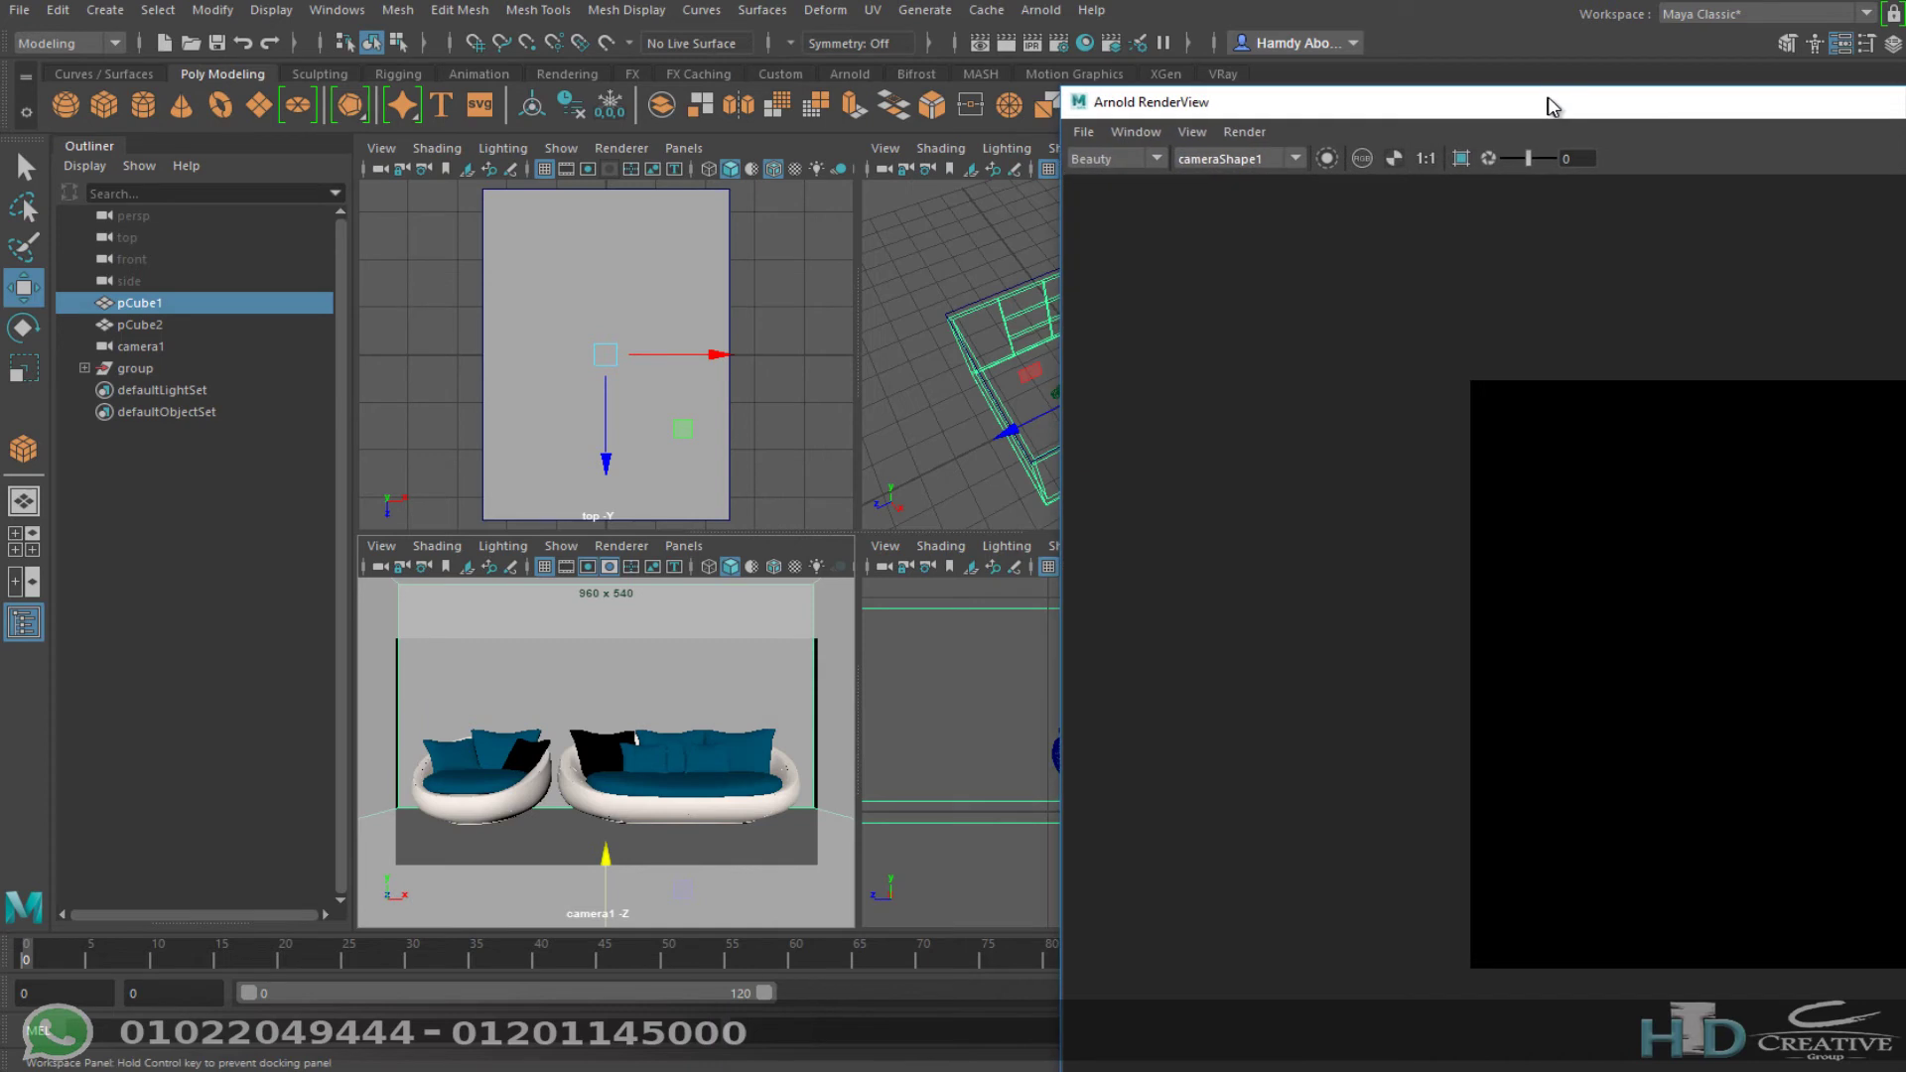
{"action": "left_click", "coordinate": [970, 437]}
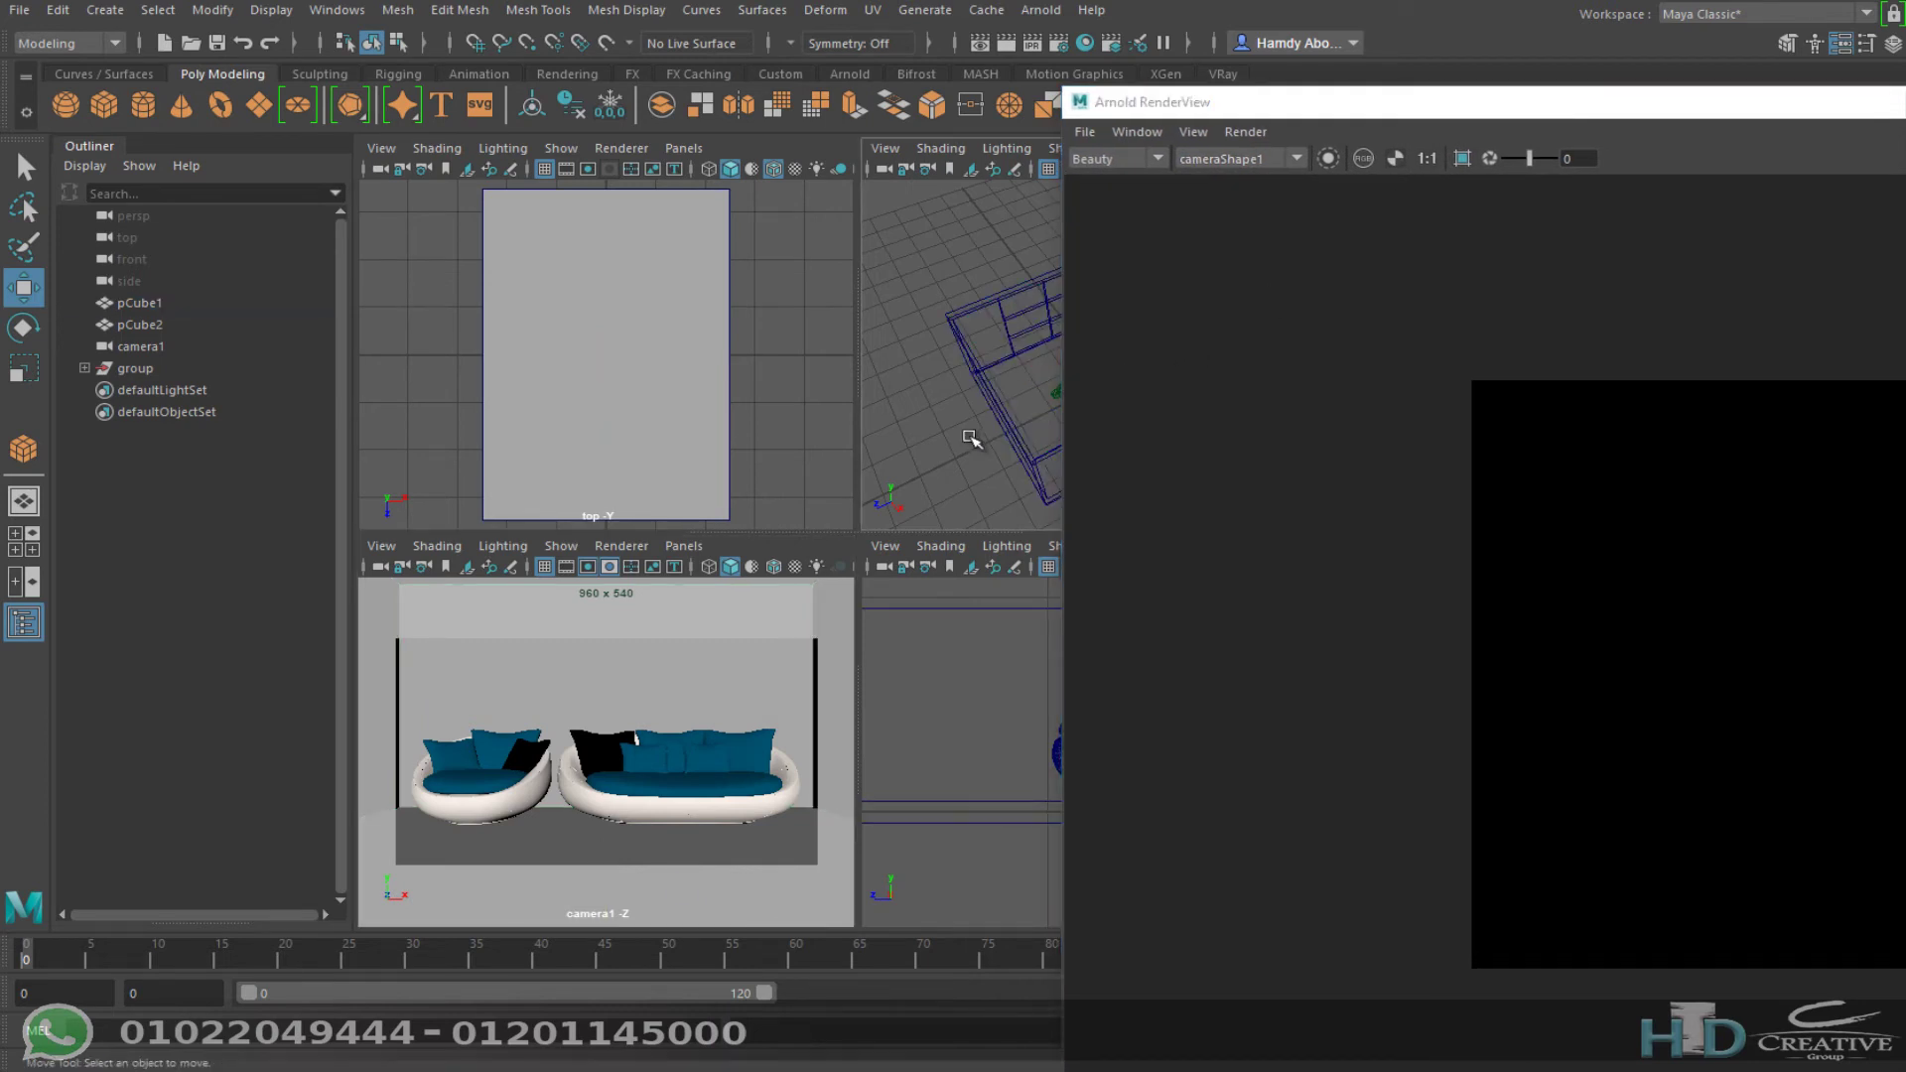
{"action": "left_click", "coordinate": [1025, 12]}
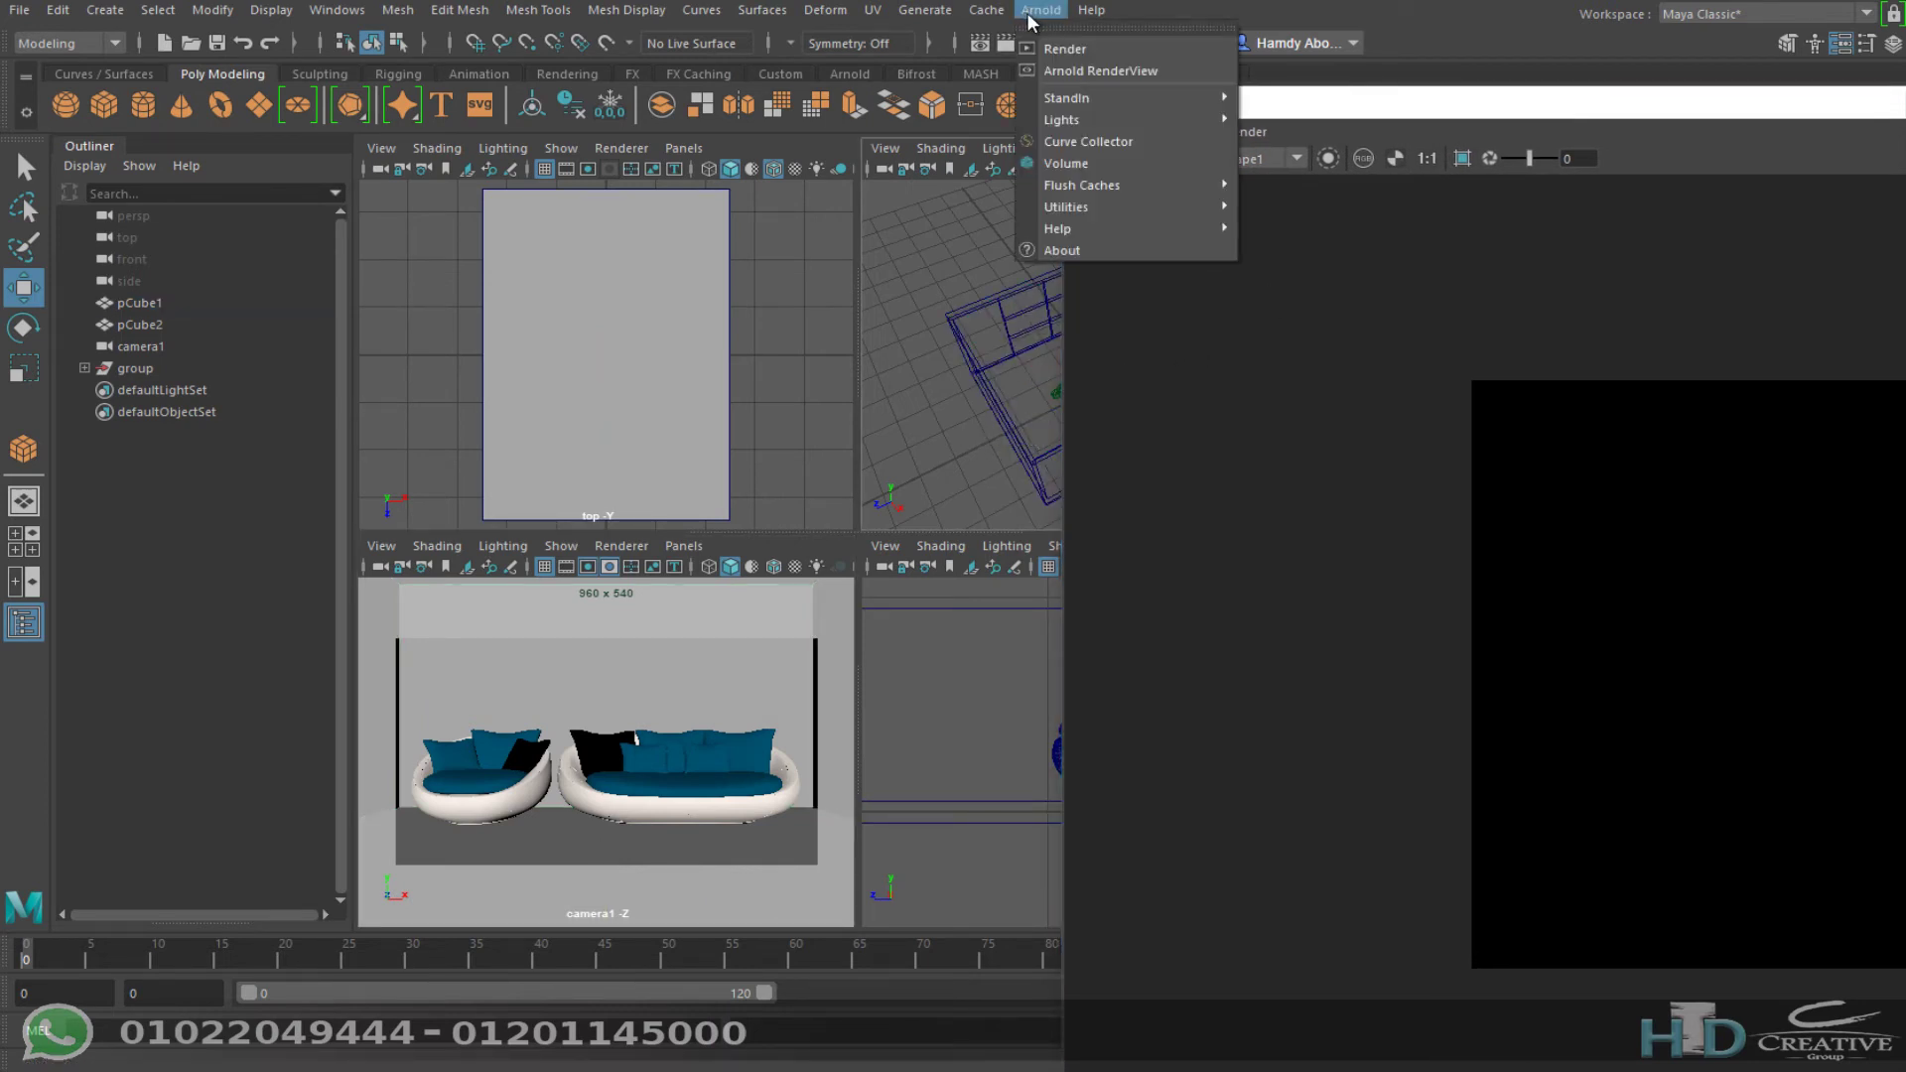
{"action": "mouse_move", "coordinate": [1102, 120]}
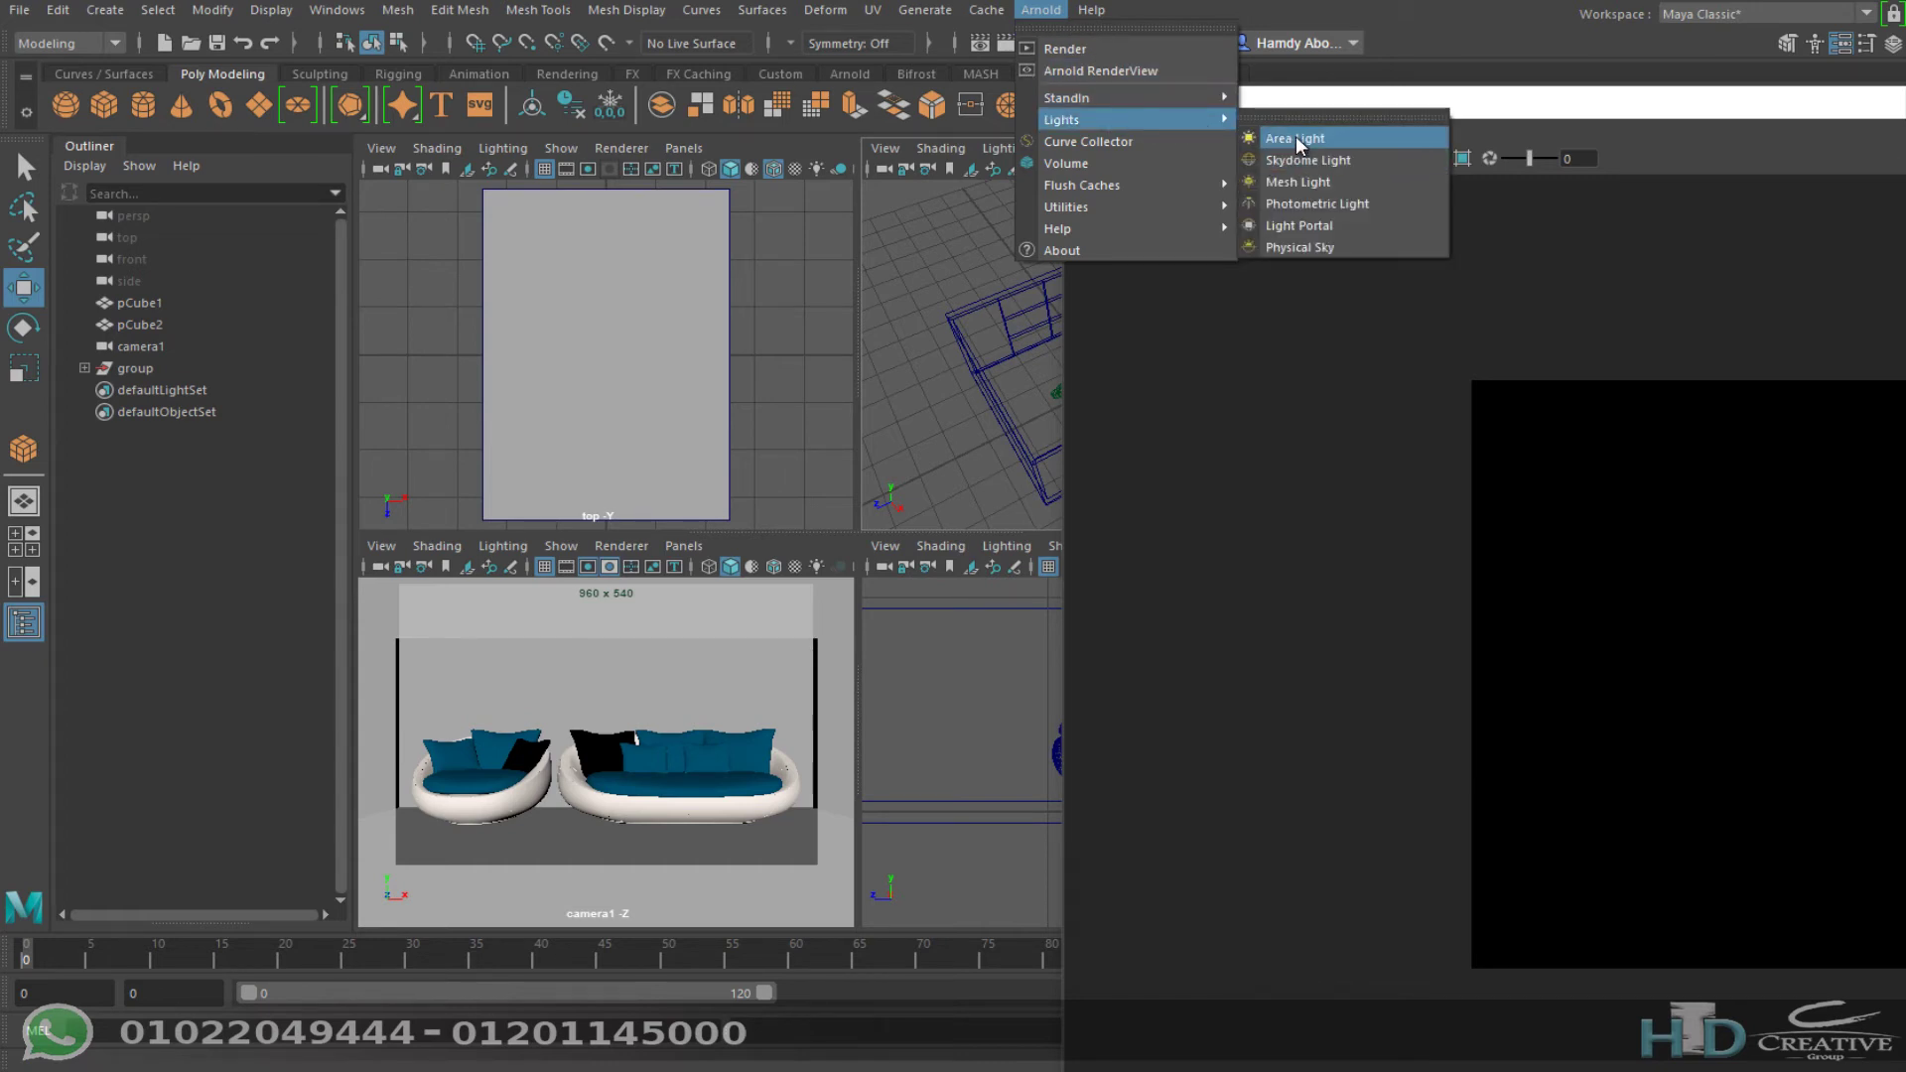
Step: Add an Arnold area light and scale it up uniformly
{"action": "left_click", "coordinate": [1296, 138]}
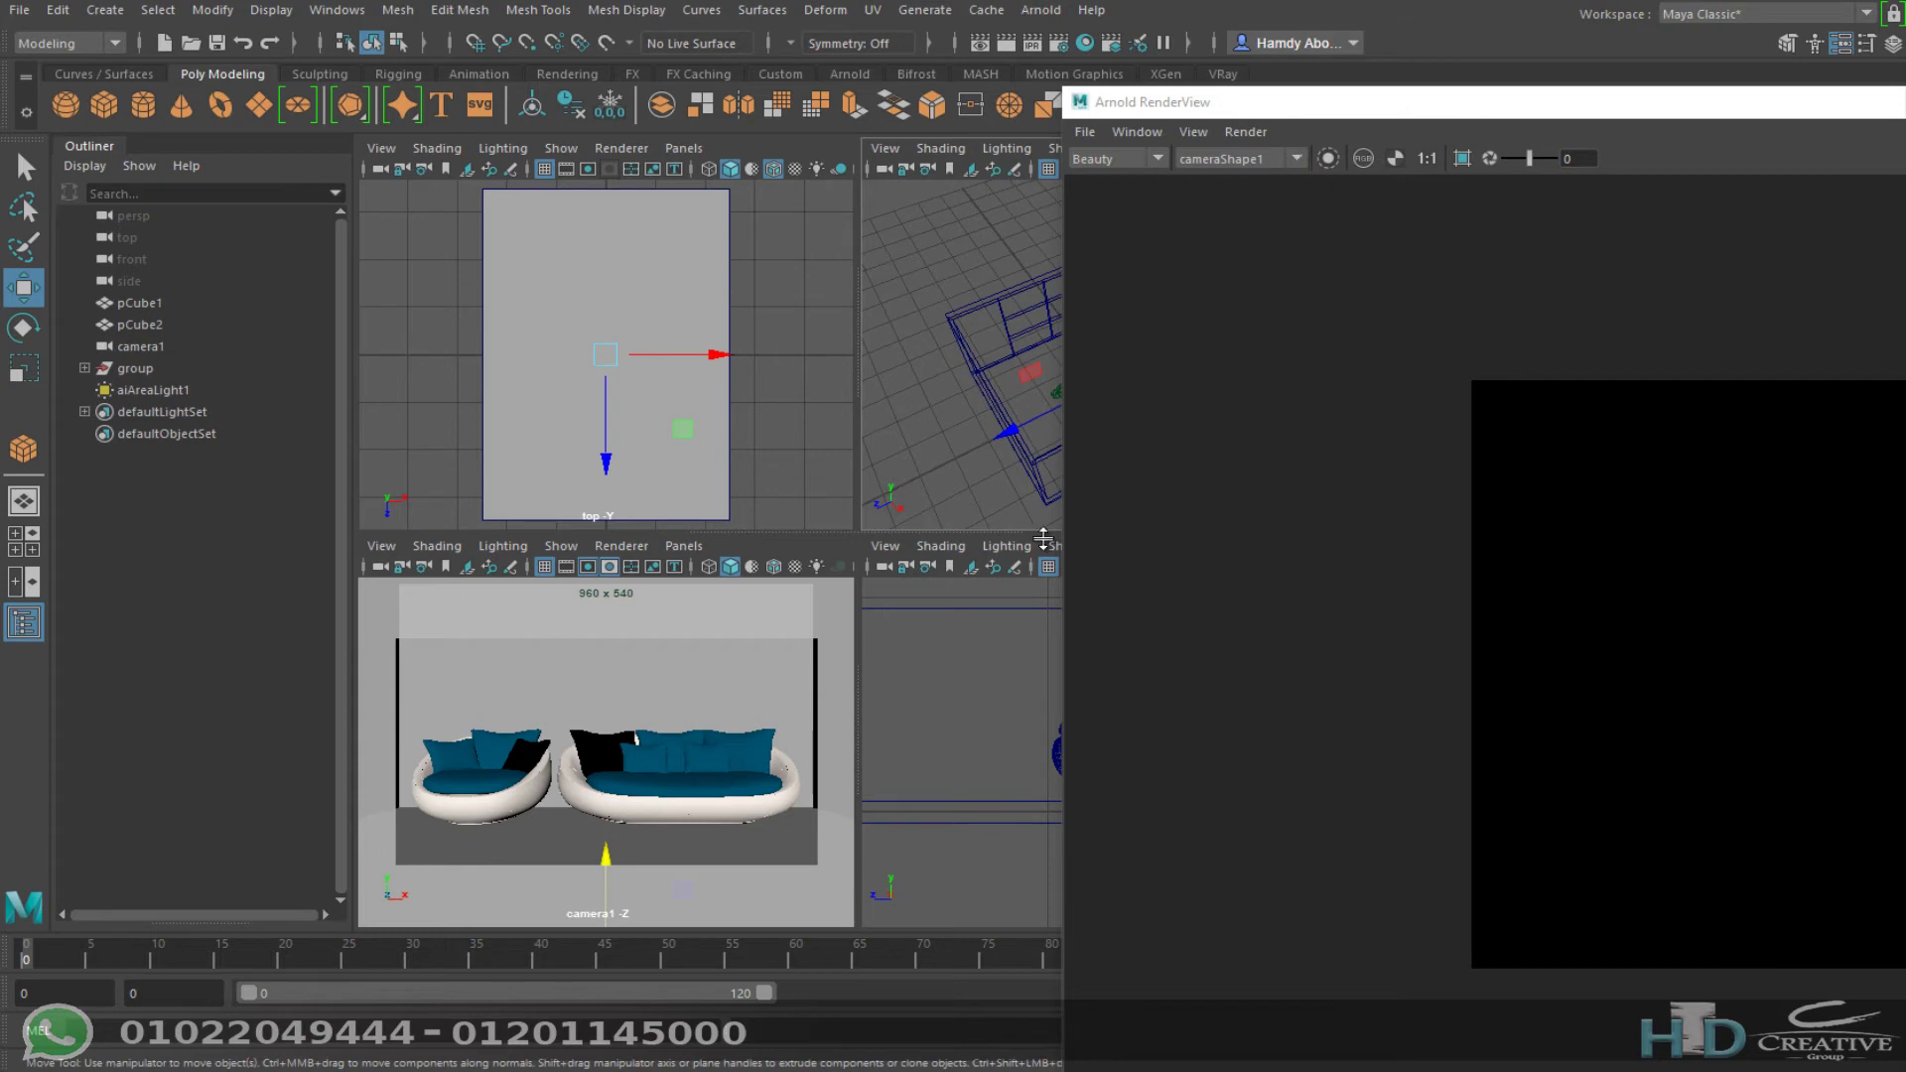
{"action": "left_click_drag", "start_coordinate": [1060, 408], "coordinate": [1037, 460], "text": "alt"}
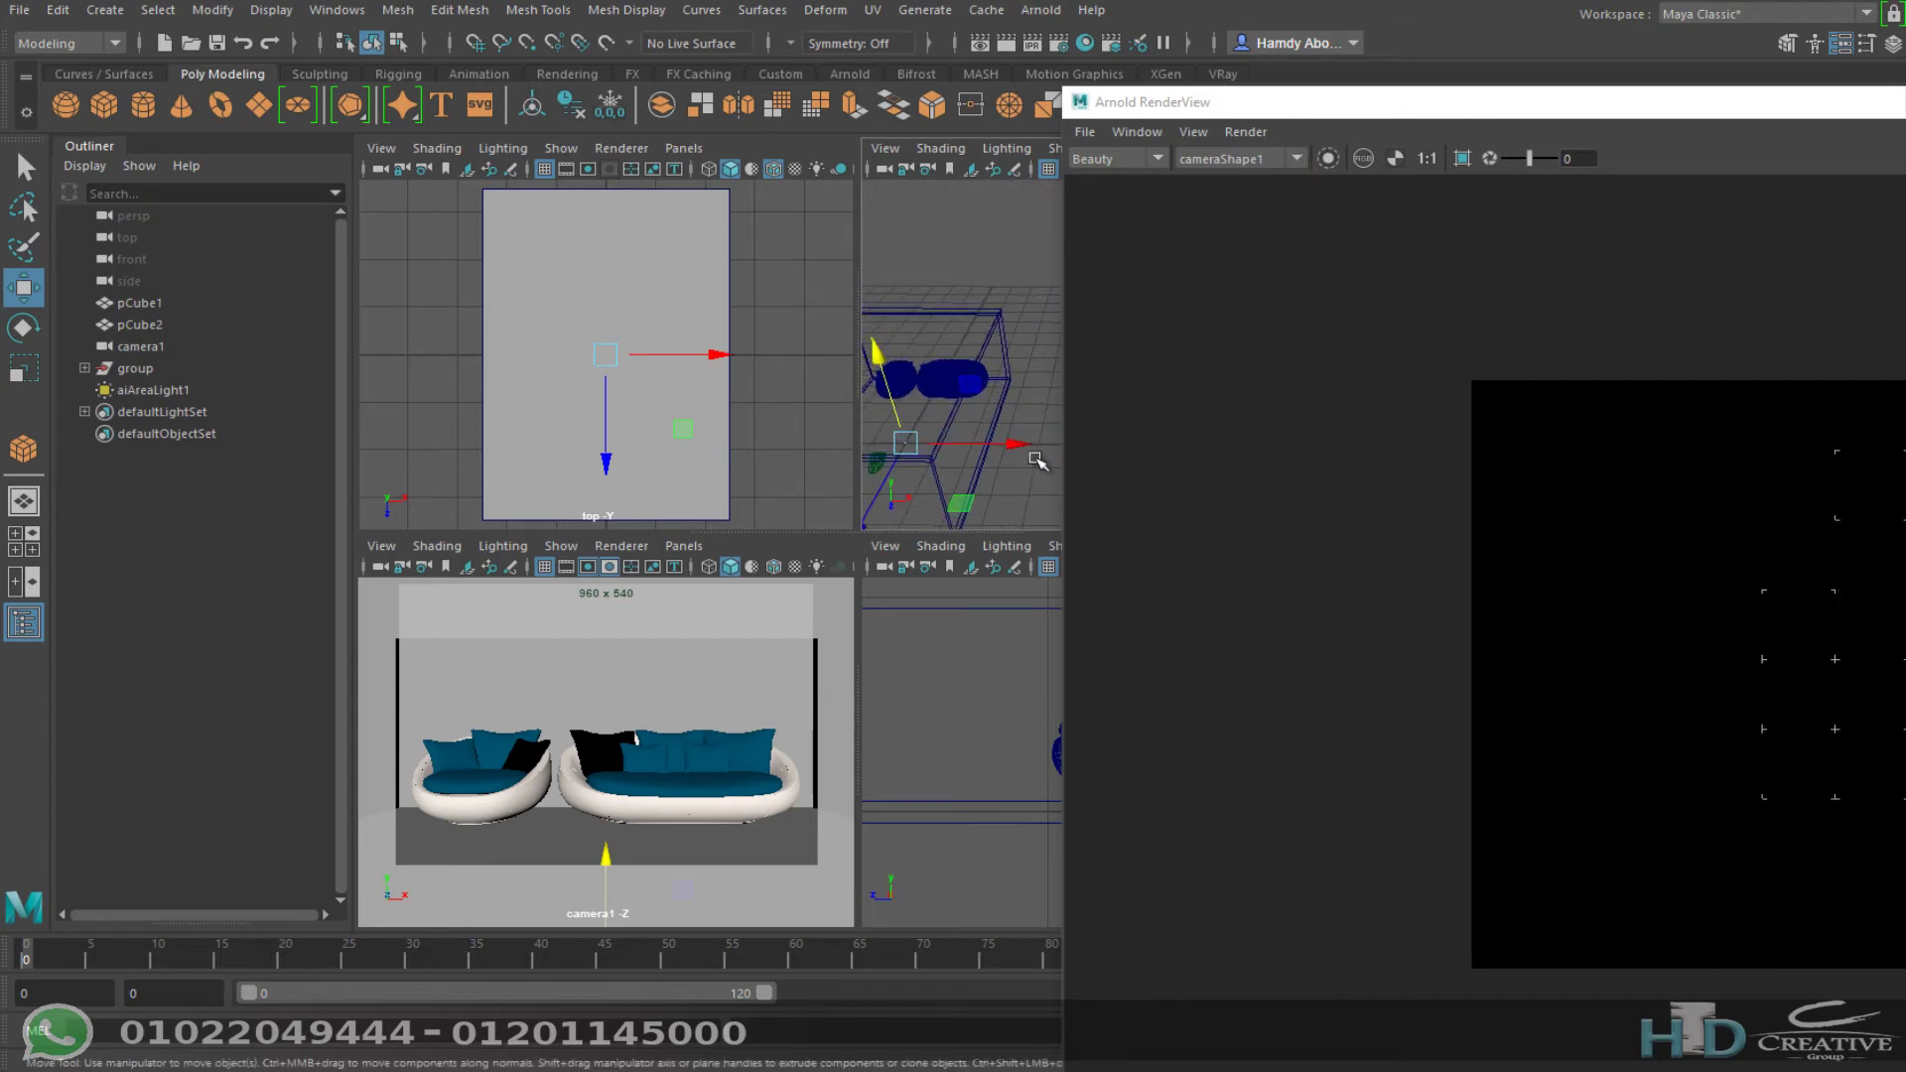
{"action": "left_click_drag", "start_coordinate": [956, 405], "coordinate": [931, 338], "text": "alt"}
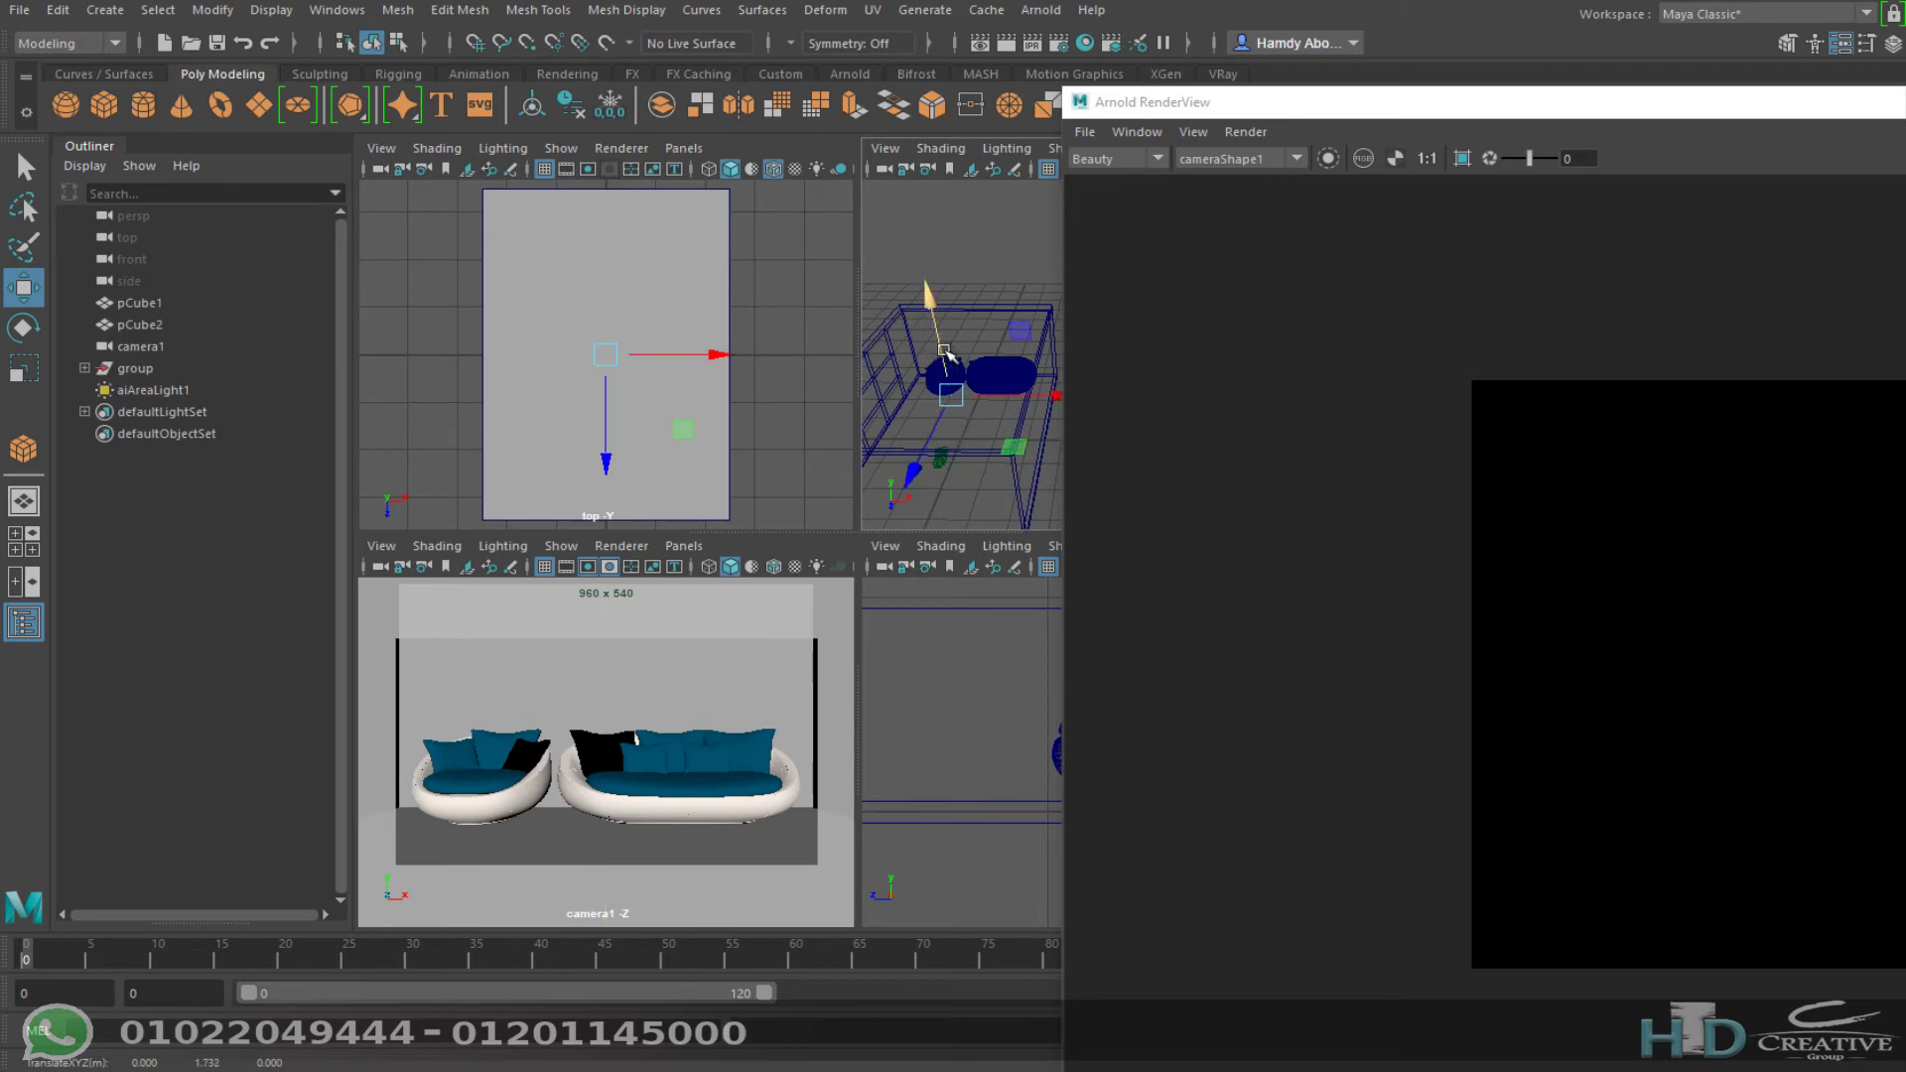
{"action": "key", "text": "r"}
{"action": "mouse_move", "coordinate": [950, 394]}
{"action": "left_mouse_down"}
{"action": "mouse_move", "coordinate": [1019, 370]}
{"action": "mouse_move", "coordinate": [994, 437]}
{"action": "left_mouse_up"}
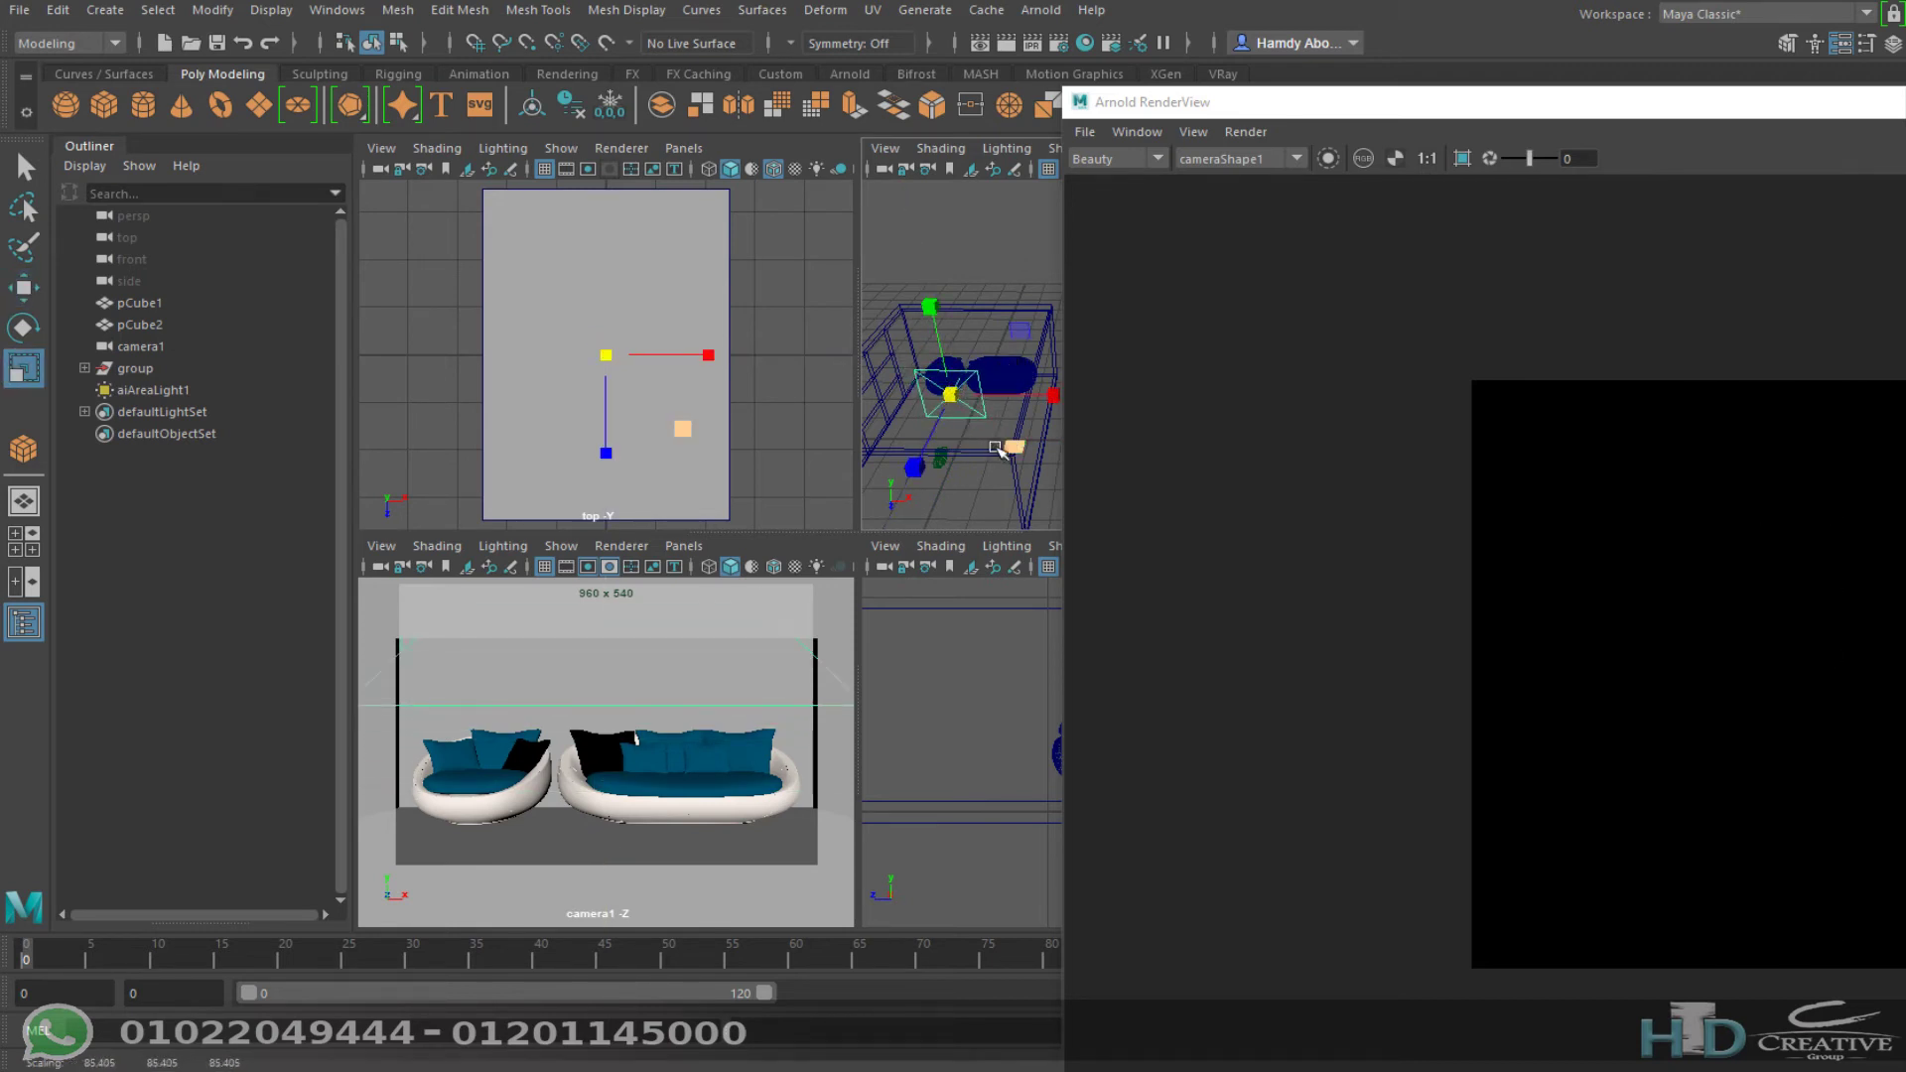
Step: Rotate the area light -30° about Y in the enlarged perspective view
{"action": "key", "text": "e"}
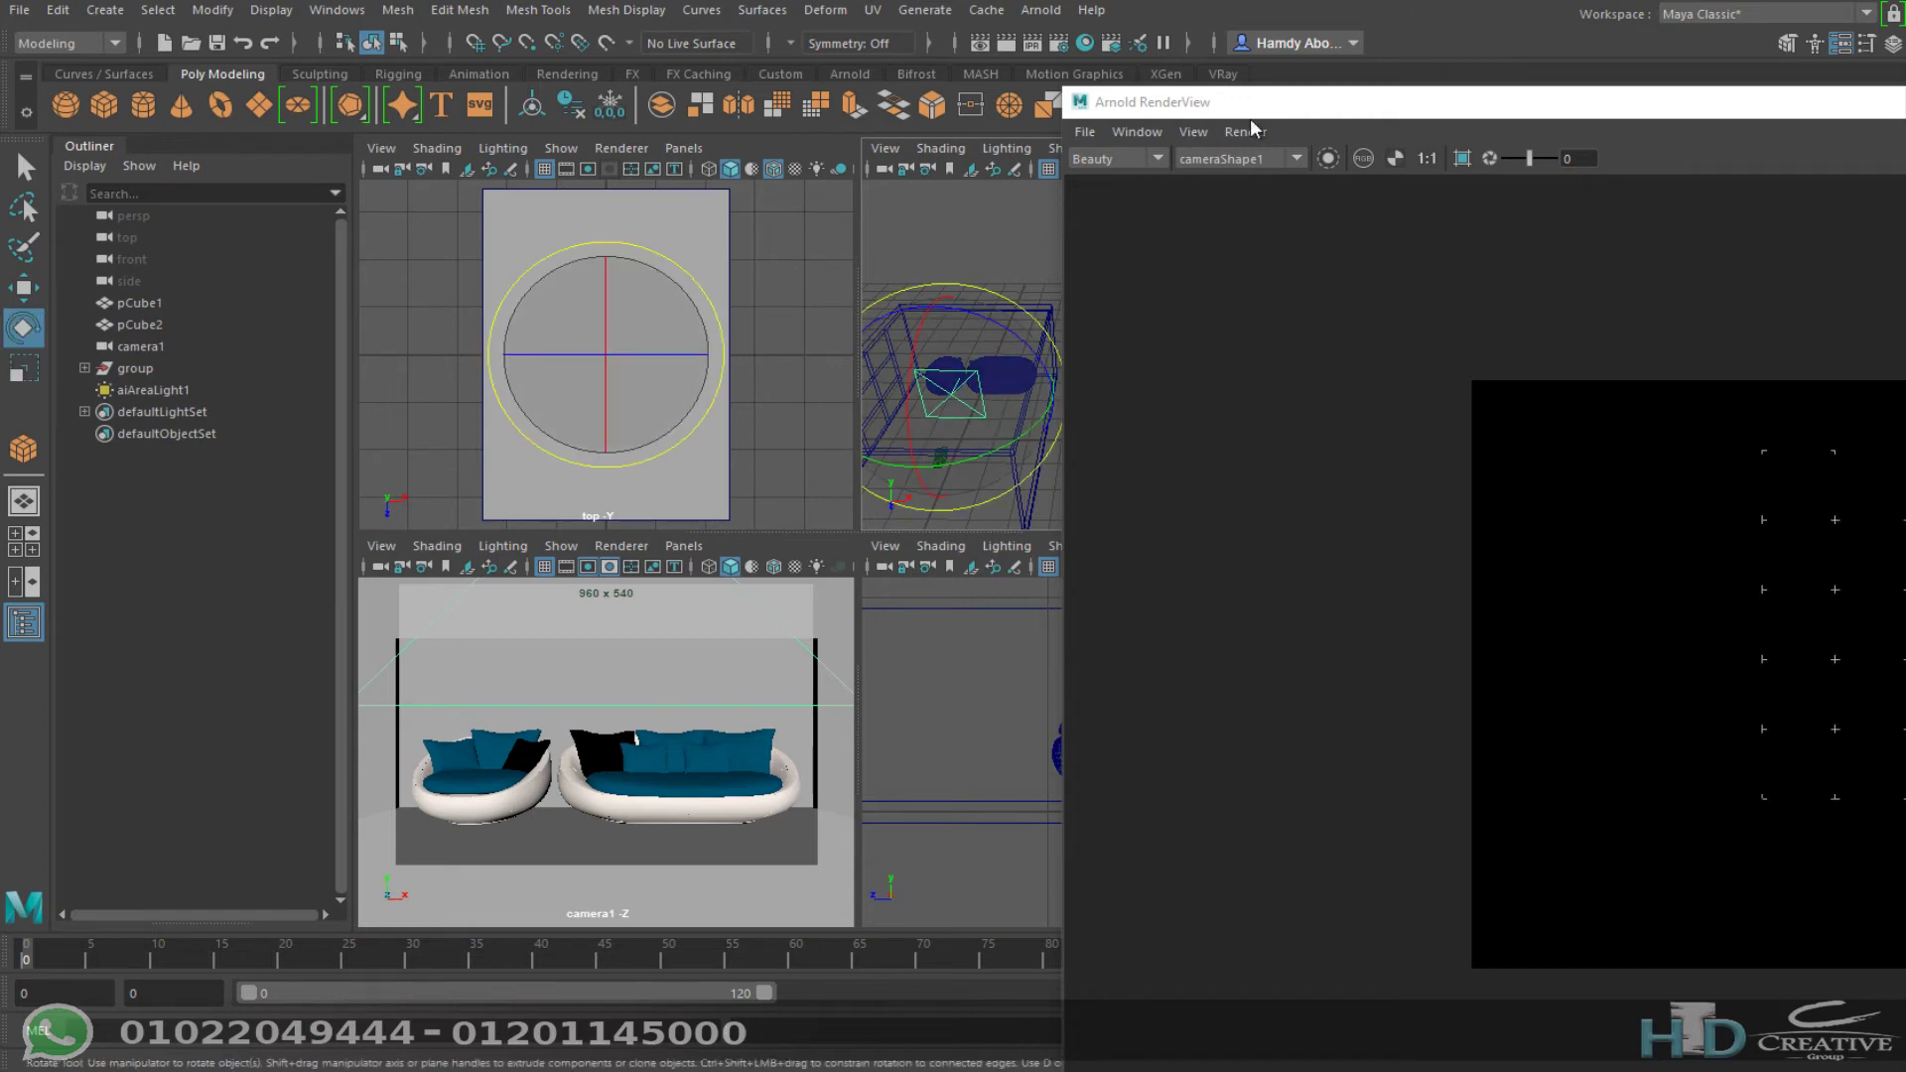
{"action": "left_click_drag", "start_coordinate": [1287, 109], "coordinate": [1409, 103]}
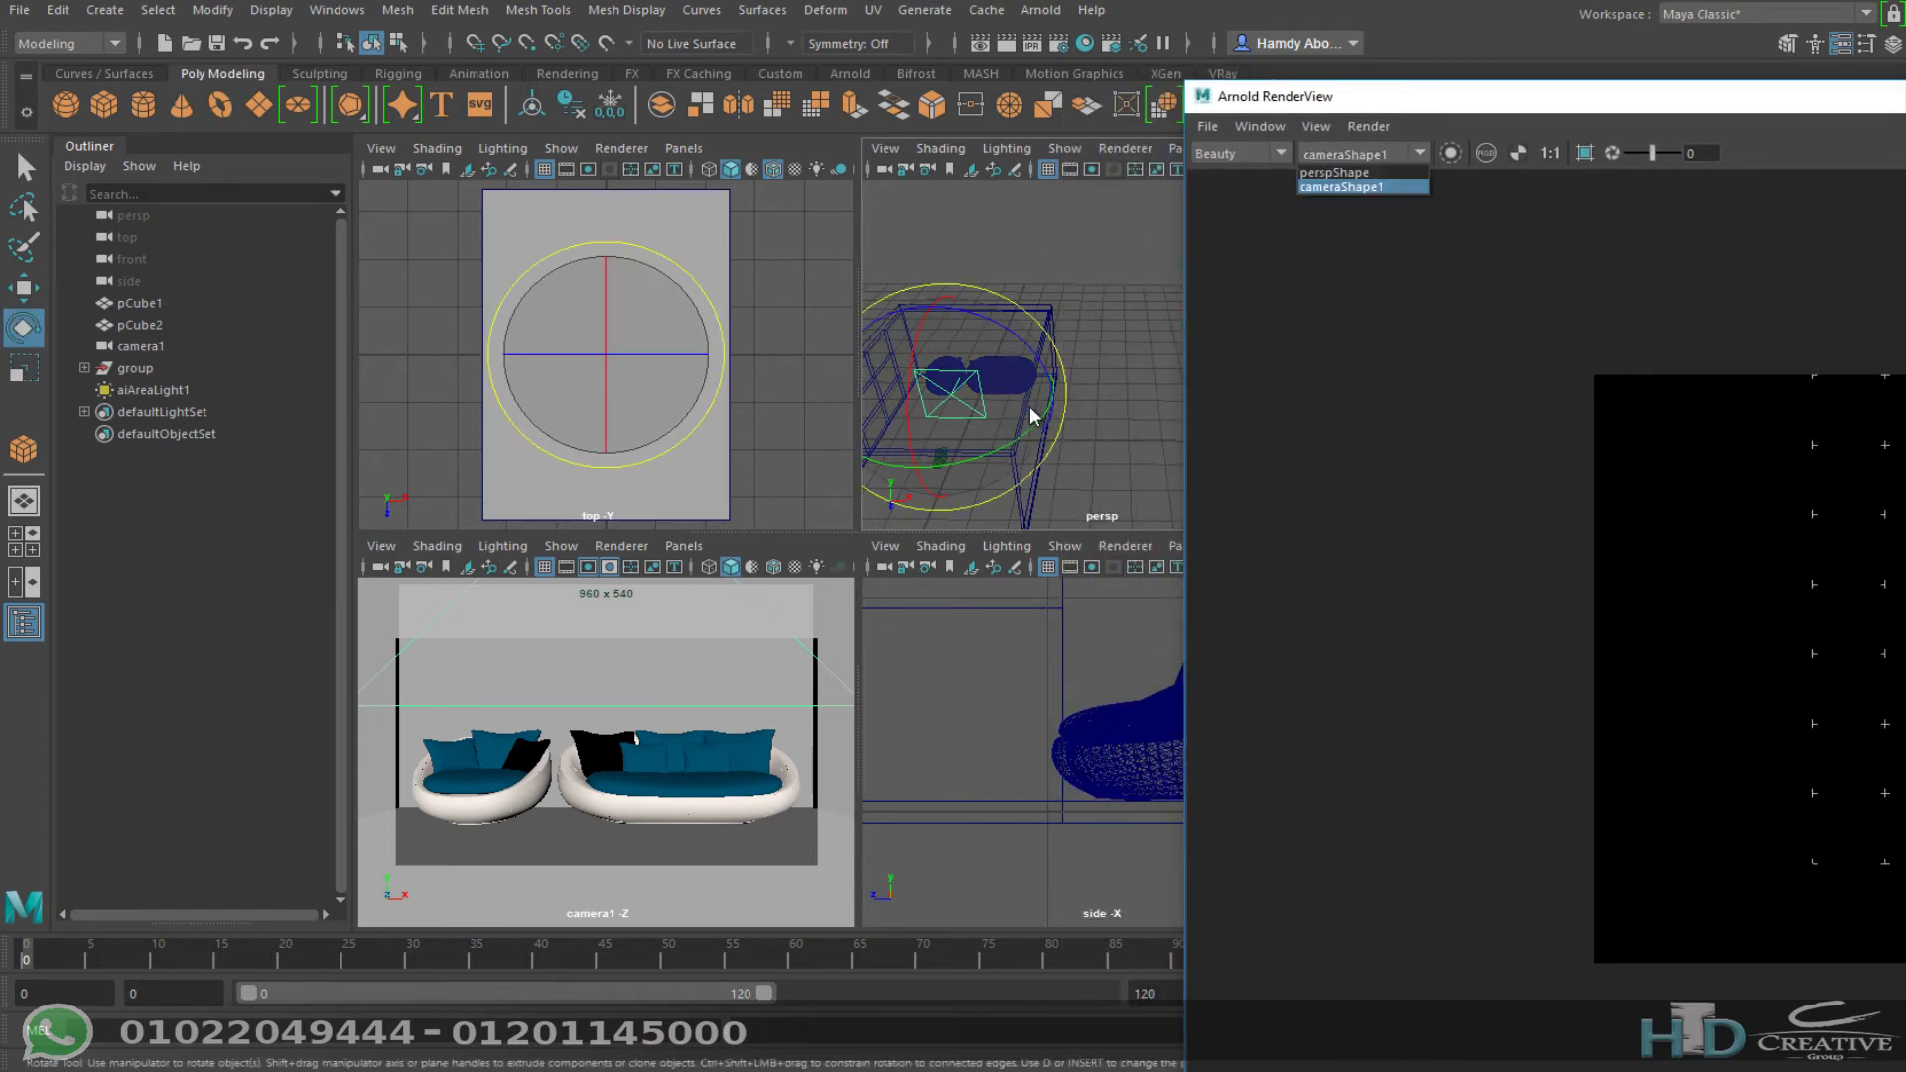
{"action": "key", "text": "space"}
{"action": "mouse_move", "coordinate": [1008, 421]}
{"action": "left_mouse_down", "text": "alt"}
{"action": "mouse_move", "coordinate": [1059, 395]}
{"action": "mouse_move", "coordinate": [906, 540]}
{"action": "mouse_move", "coordinate": [946, 572]}
{"action": "mouse_move", "coordinate": [739, 578]}
{"action": "left_mouse_up", "text": "alt"}
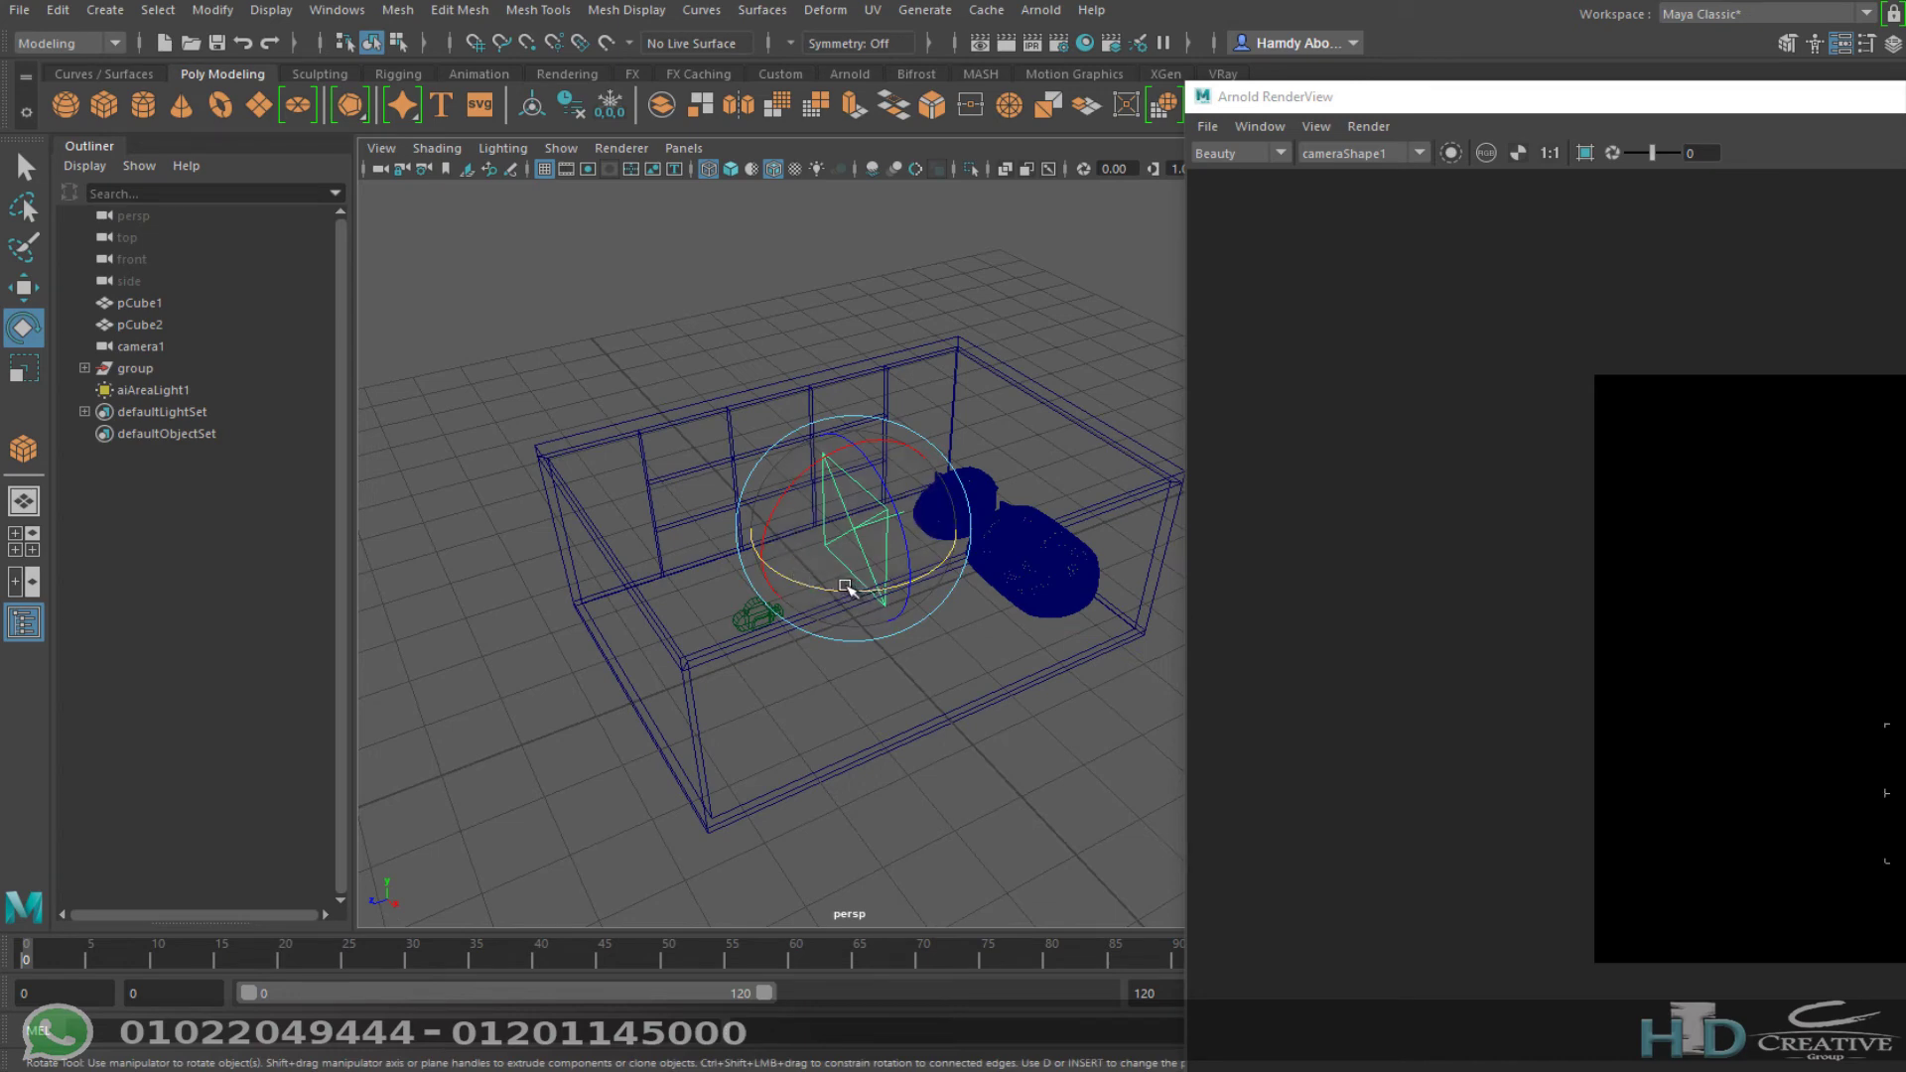
{"action": "left_click_drag", "start_coordinate": [856, 590], "coordinate": [704, 564]}
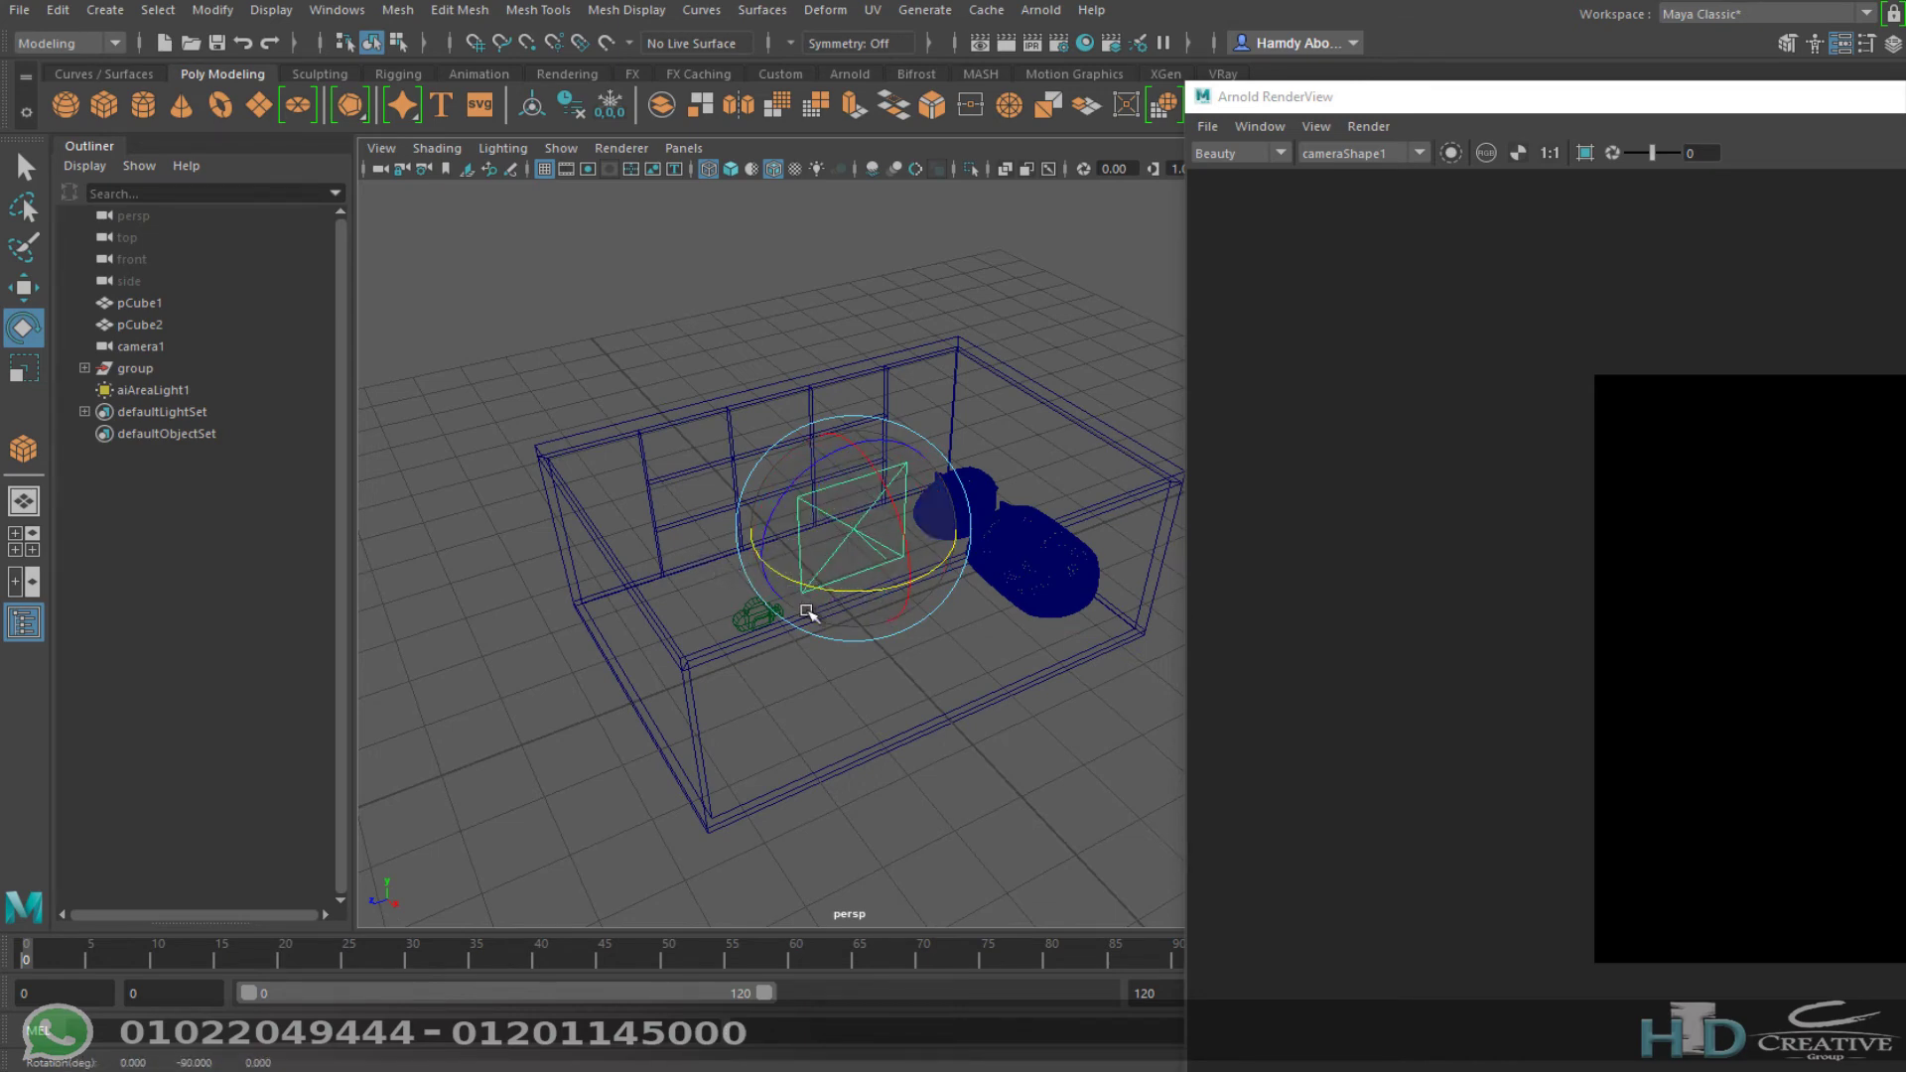
{"action": "mouse_move", "coordinate": [809, 617]}
{"action": "left_mouse_down", "text": "alt"}
{"action": "mouse_move", "coordinate": [992, 588]}
{"action": "mouse_move", "coordinate": [1137, 623]}
{"action": "mouse_move", "coordinate": [1128, 587]}
{"action": "mouse_move", "coordinate": [958, 622]}
{"action": "mouse_move", "coordinate": [983, 621]}
{"action": "mouse_move", "coordinate": [968, 610]}
{"action": "left_mouse_up", "text": "alt"}
Step: Set aiAreaLight1's exposure to 20 so the sofa lights up in RenderView
{"action": "key", "text": "w"}
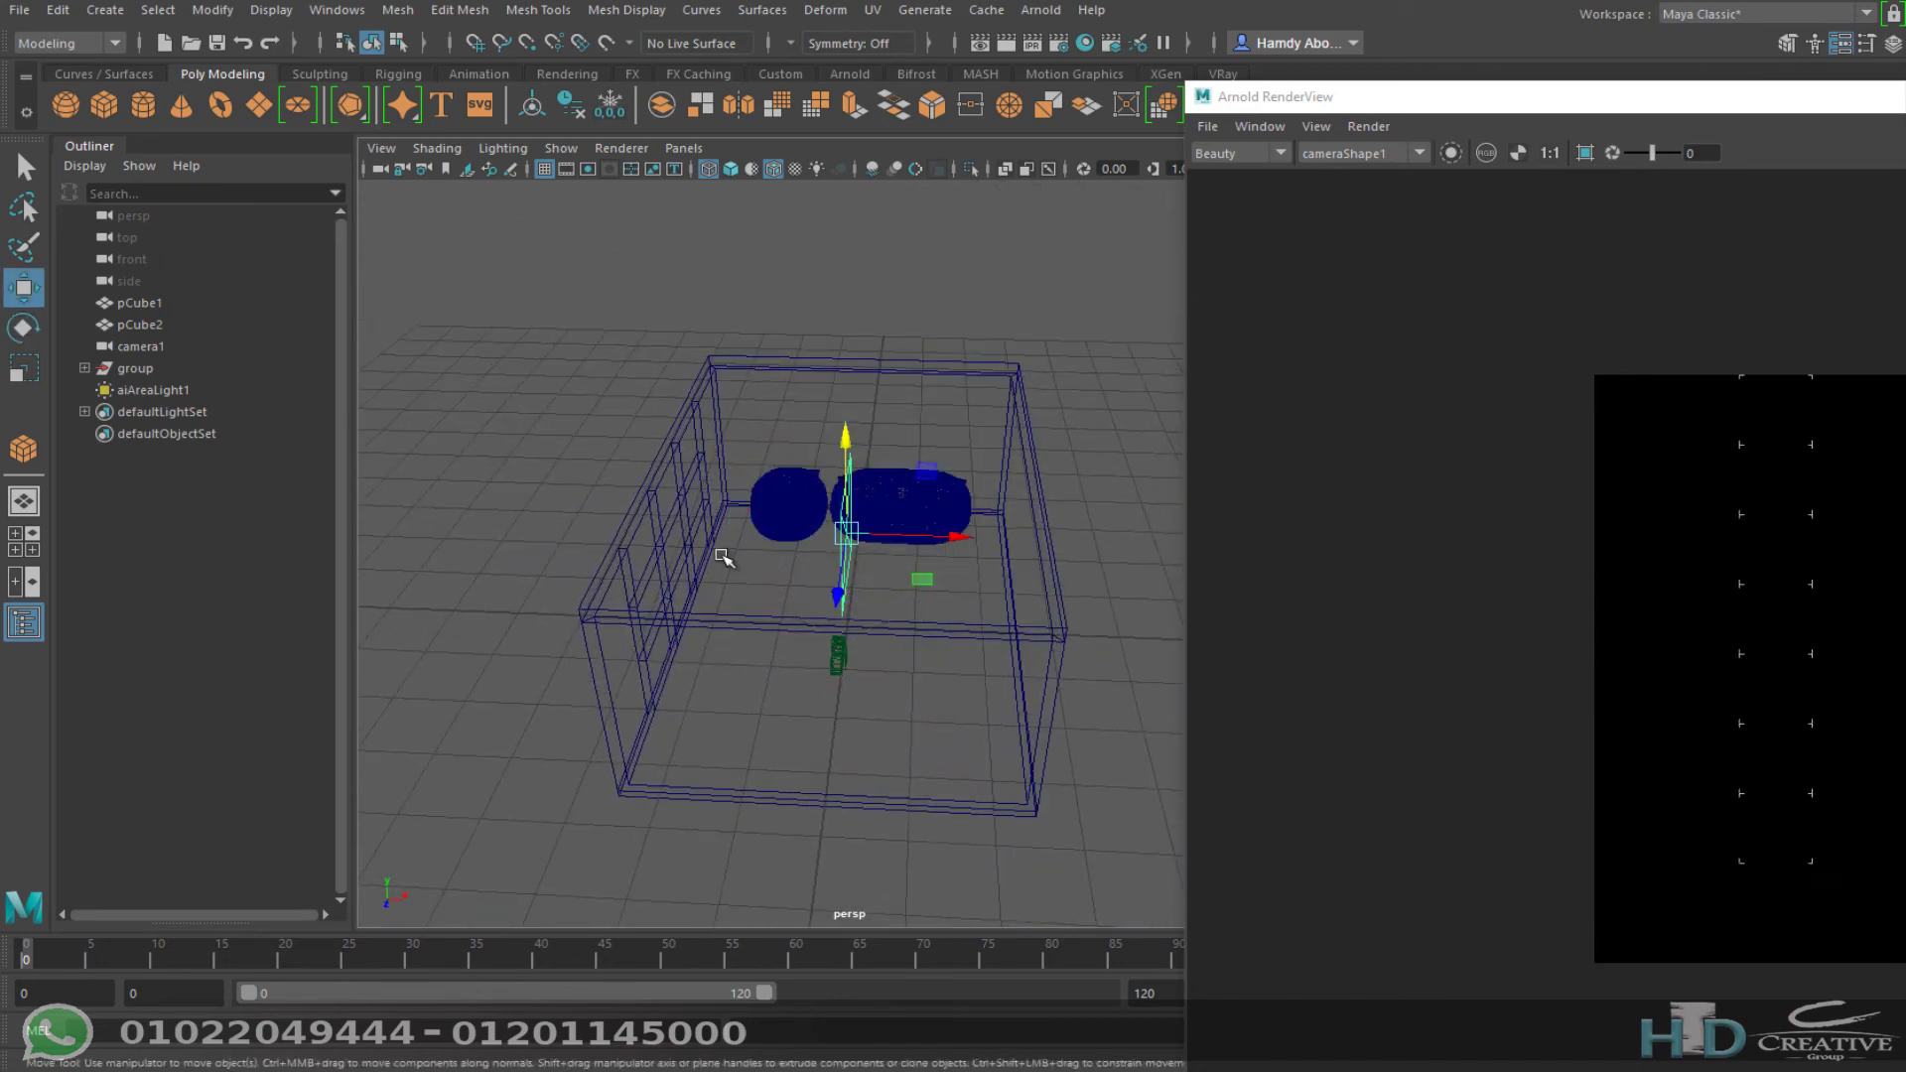
{"action": "left_click_drag", "start_coordinate": [1512, 107], "coordinate": [14, 70]}
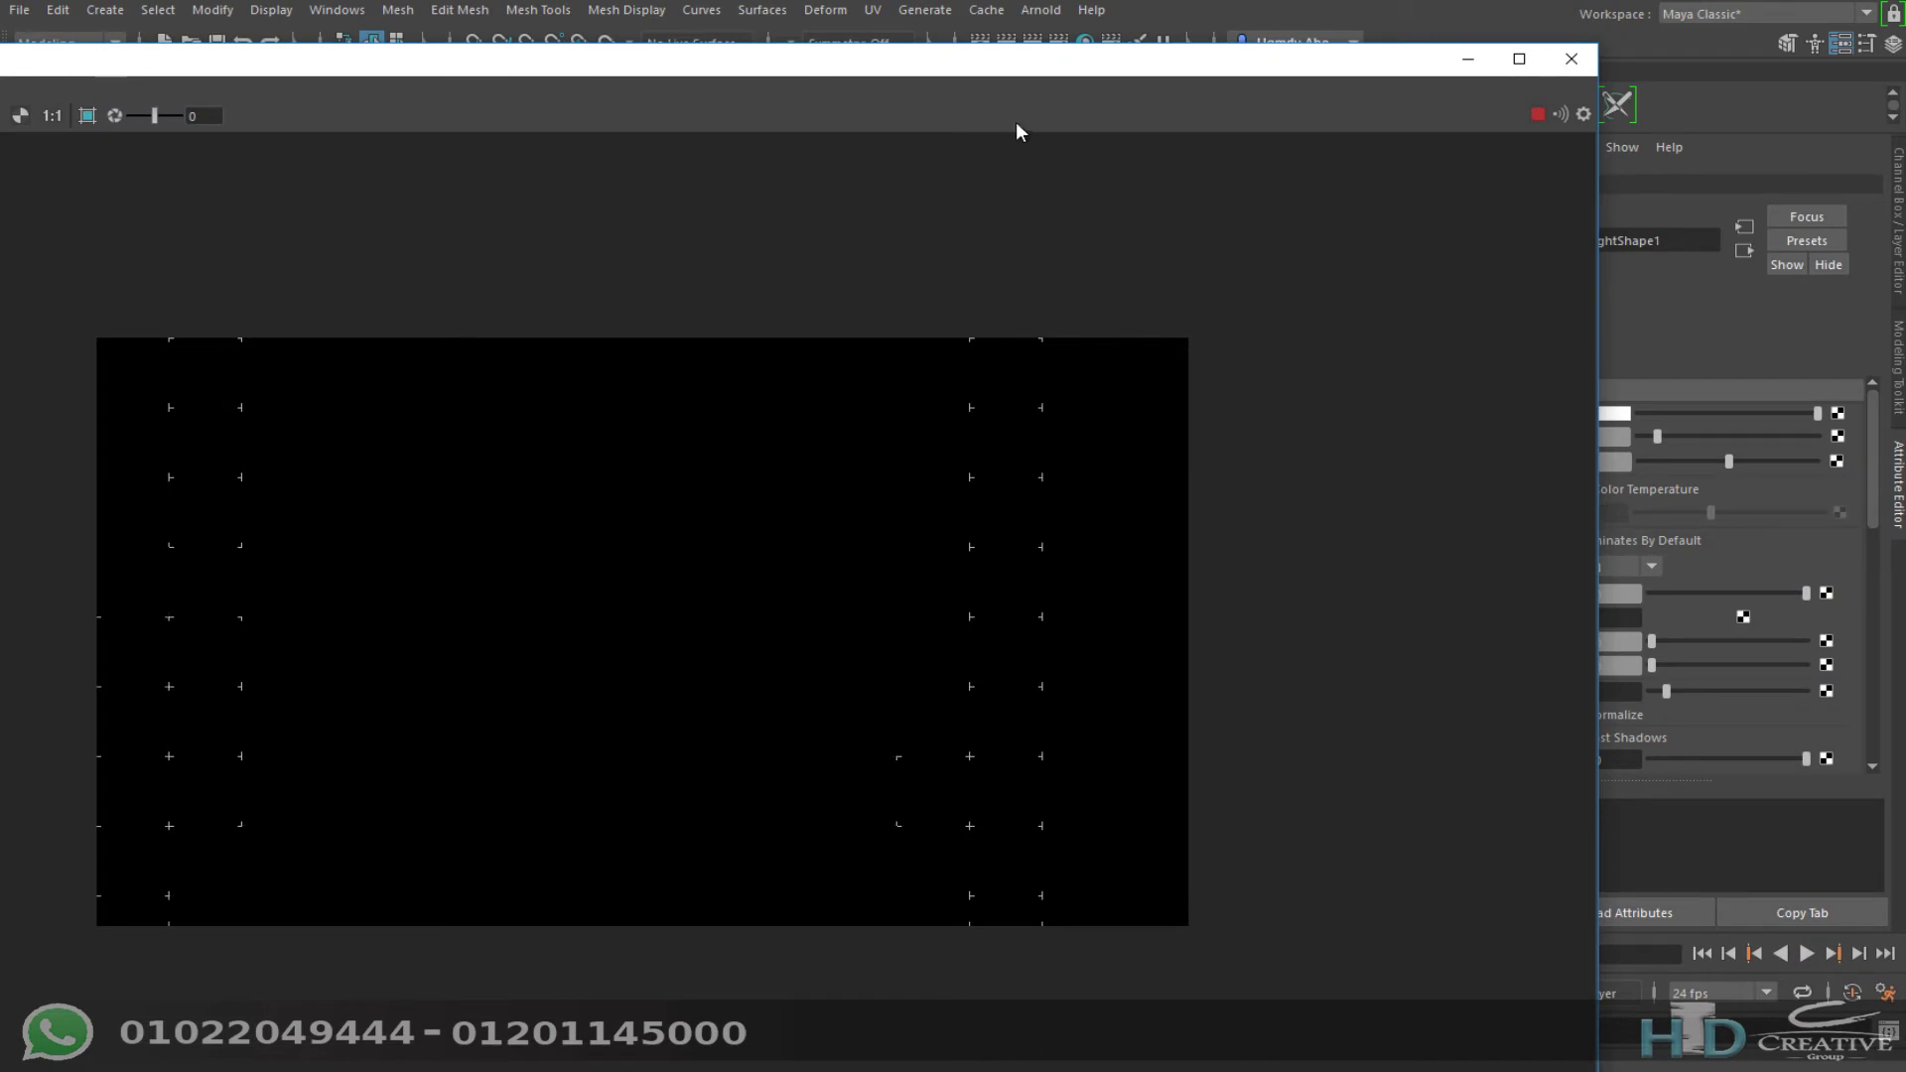
{"action": "left_click_drag", "start_coordinate": [1233, 62], "coordinate": [444, 75]}
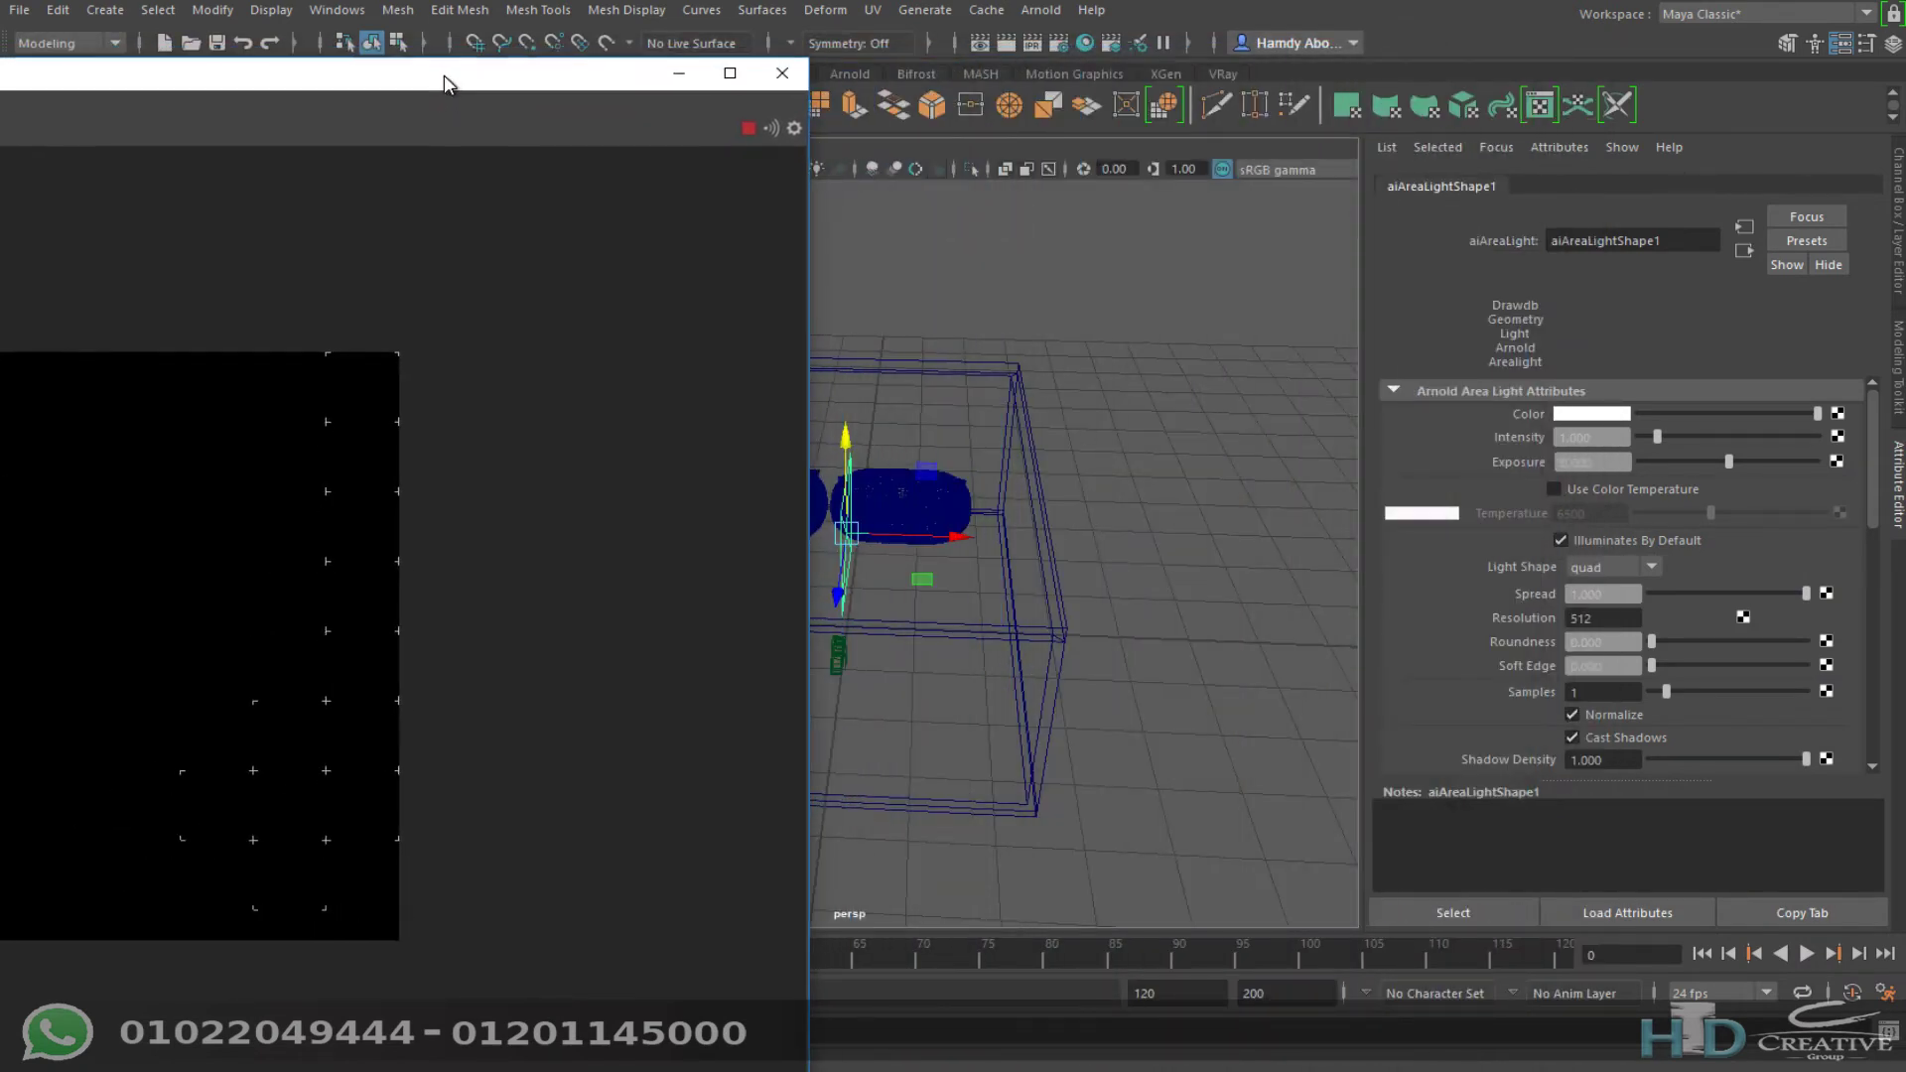
{"action": "left_click_drag", "start_coordinate": [1739, 462], "coordinate": [1771, 467]}
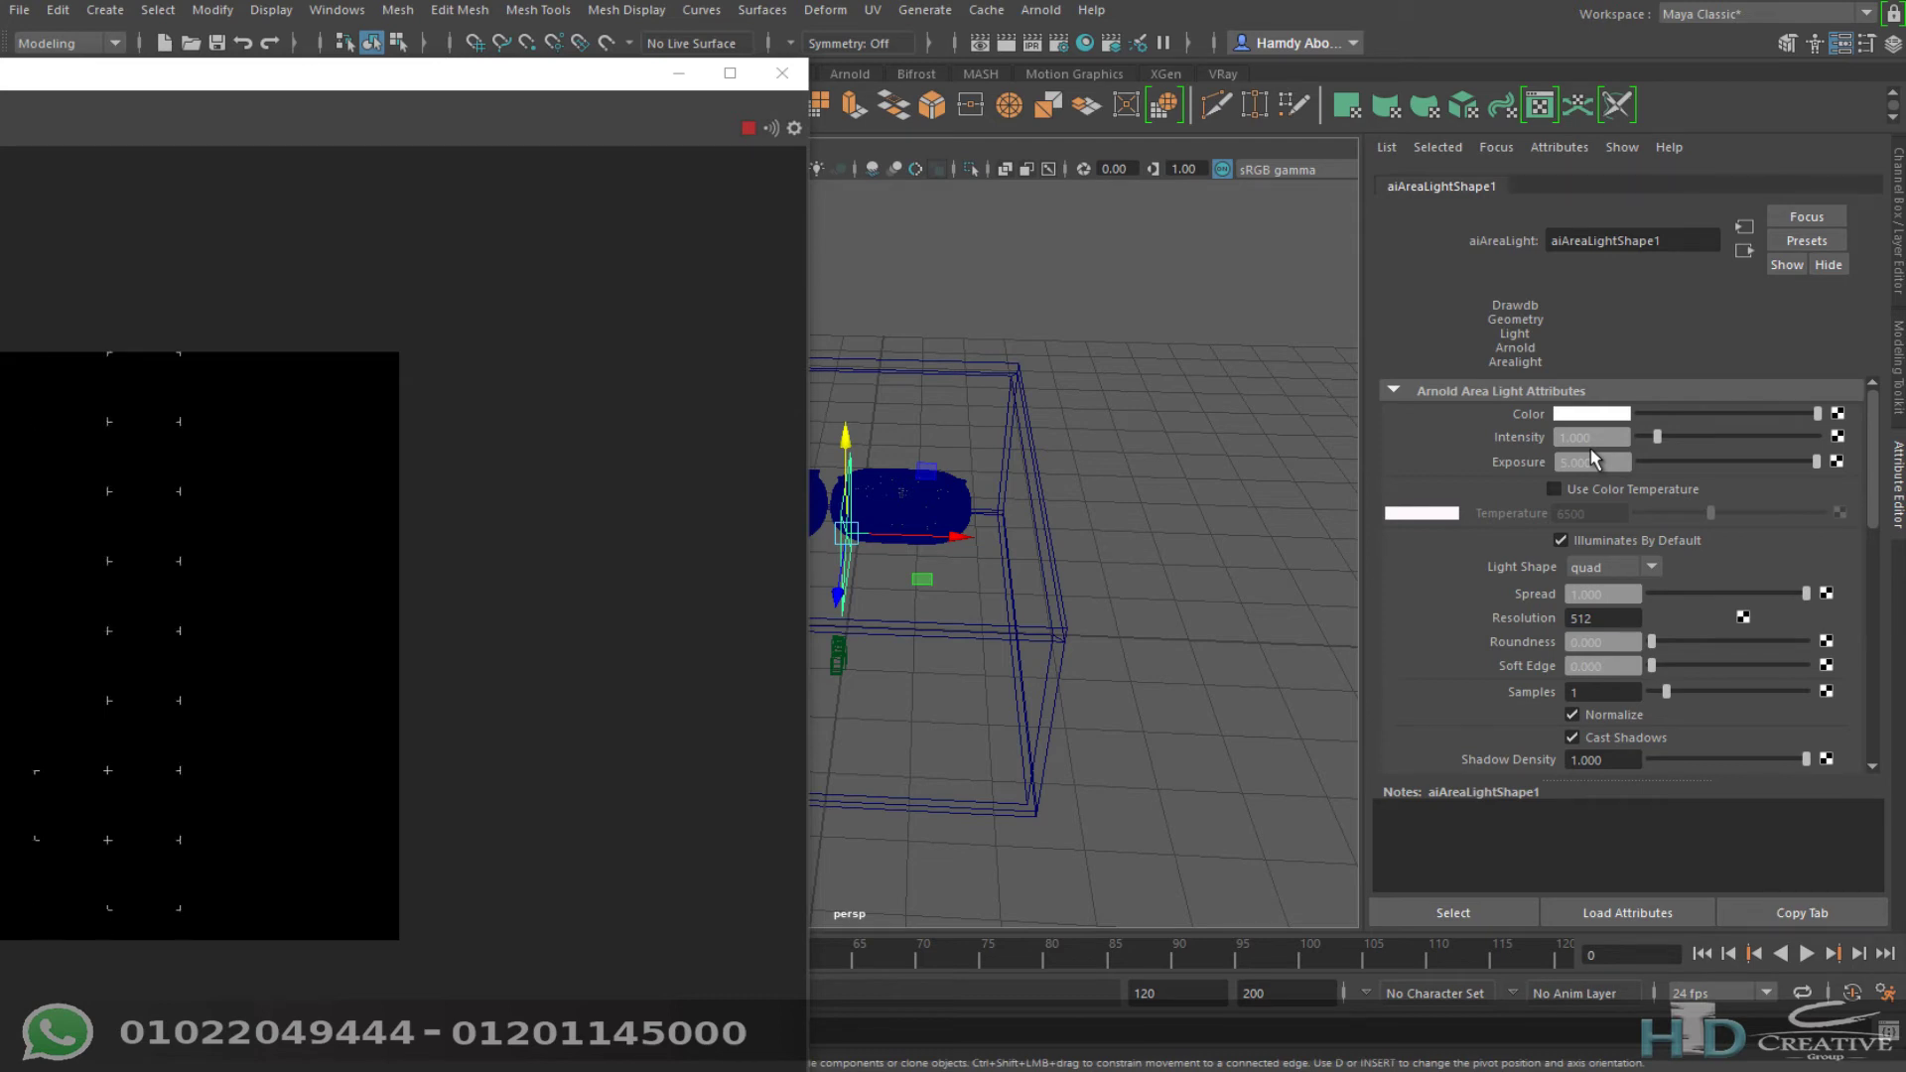
{"action": "left_click", "coordinate": [1593, 462]}
{"action": "type", "text": "20"}
{"action": "key", "text": "Return"}
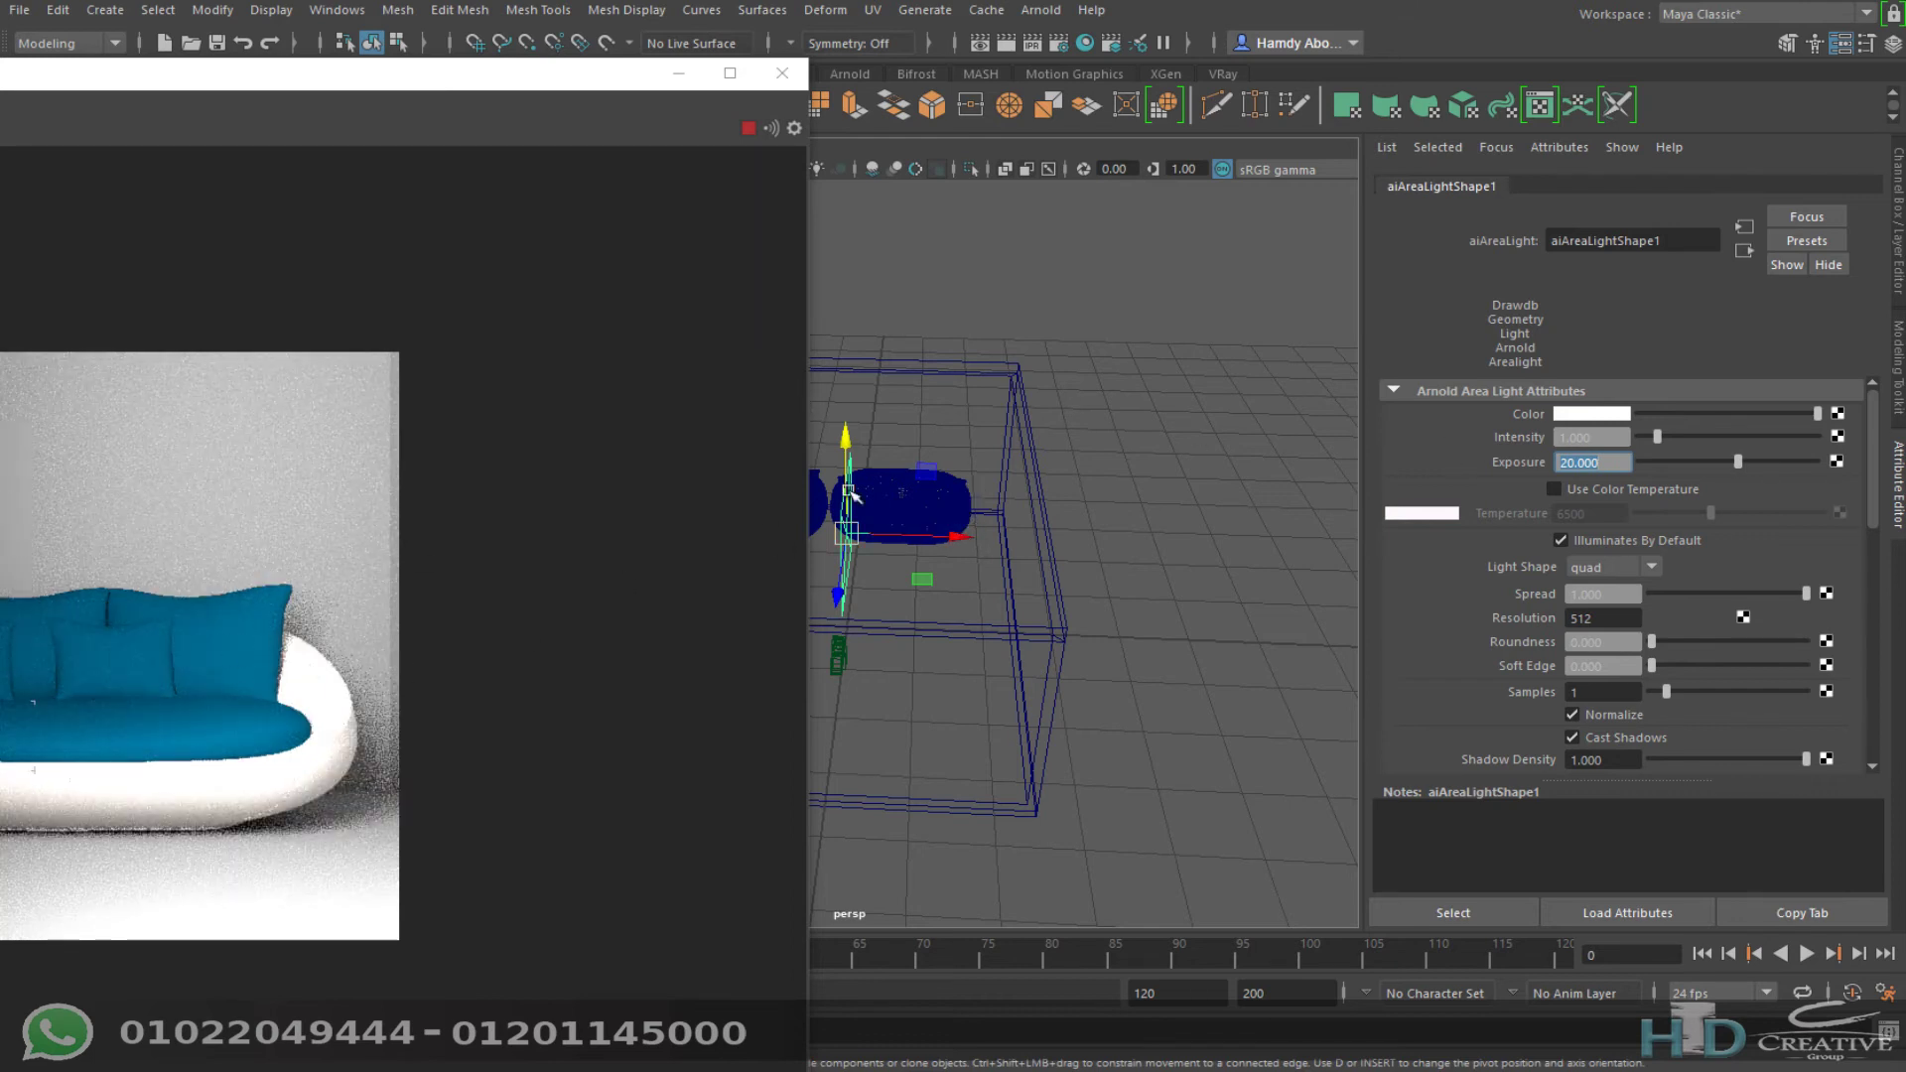
Step: Zoom in, deselect everything, and orbit around the lit sofa and light
{"action": "scroll", "coordinate": [847, 564], "scroll_direction": "up", "scroll_amount": 2}
{"action": "scroll", "coordinate": [903, 545], "scroll_direction": "up", "scroll_amount": 3}
{"action": "scroll", "coordinate": [1008, 541], "scroll_direction": "up", "scroll_amount": 2}
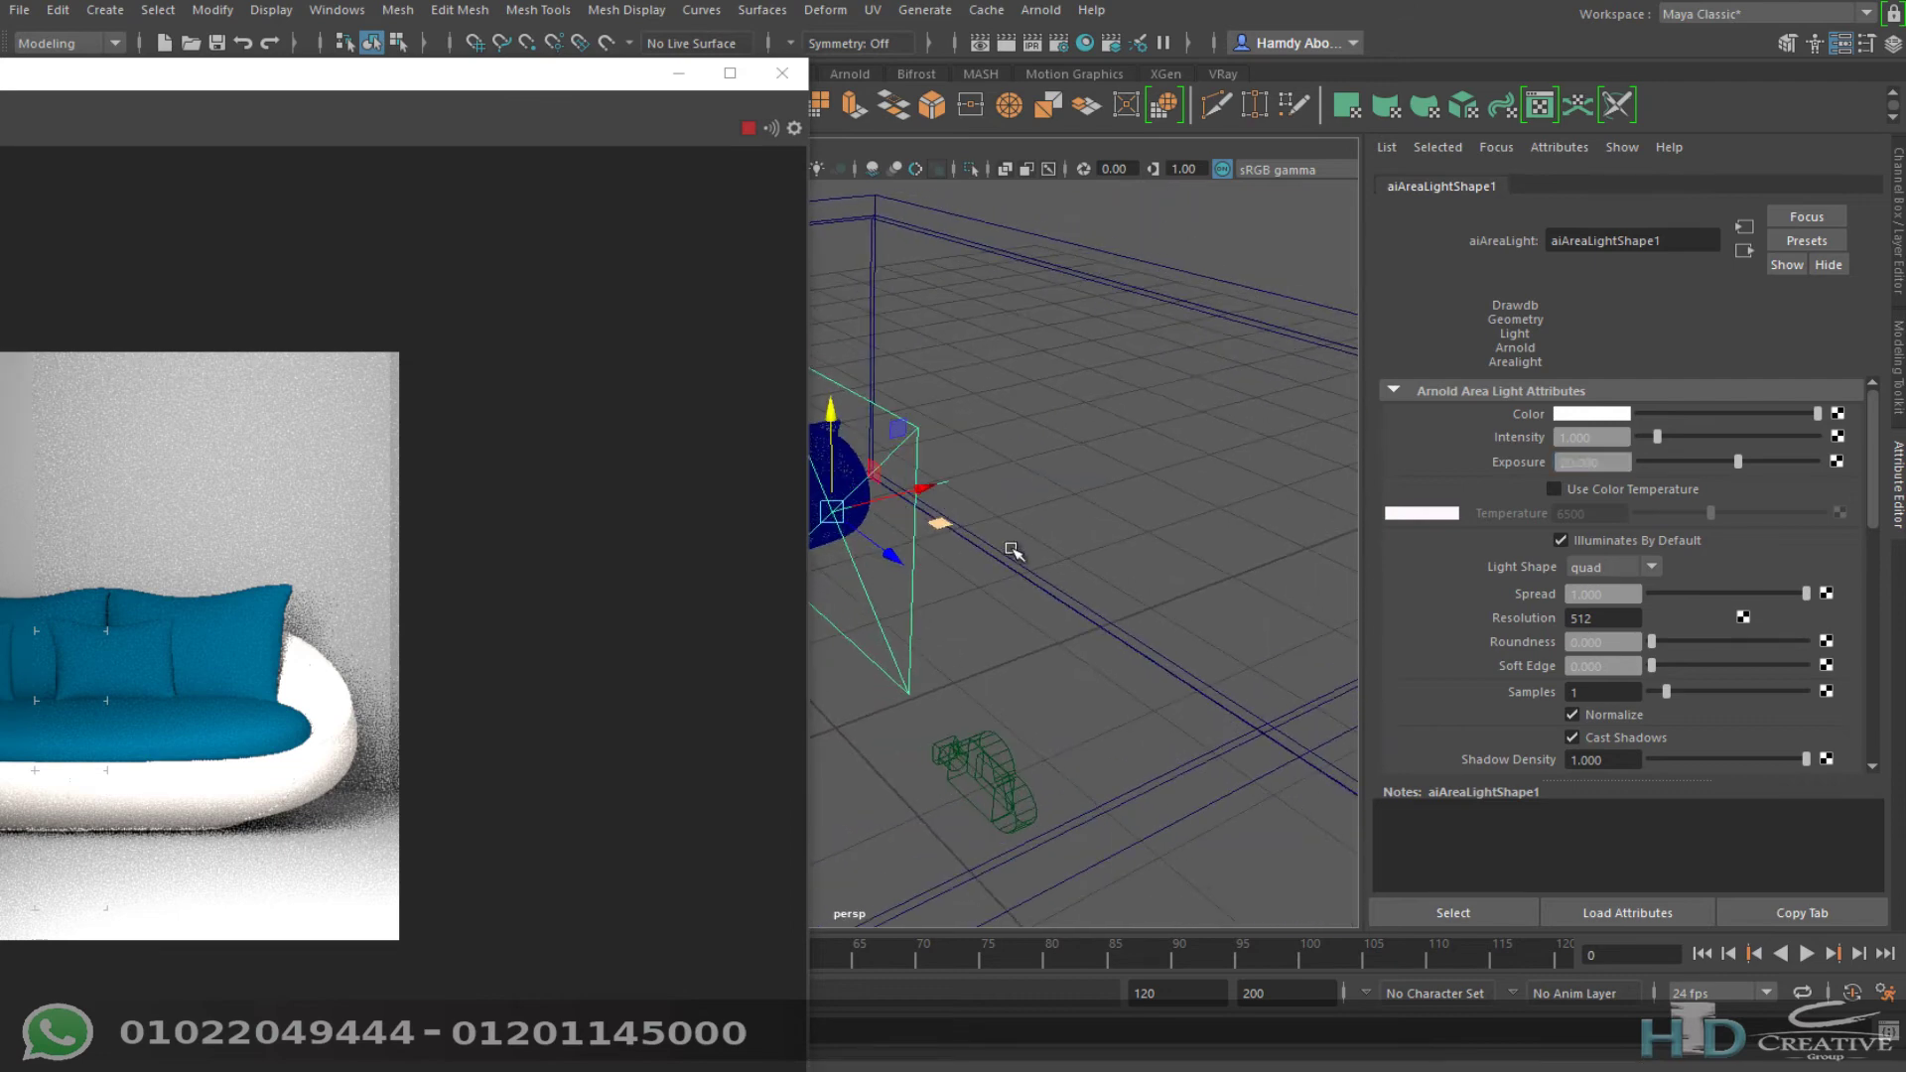
{"action": "left_click", "coordinate": [968, 578]}
{"action": "left_click_drag", "start_coordinate": [938, 628], "coordinate": [885, 553], "text": "alt"}
{"action": "mouse_move", "coordinate": [960, 602]}
{"action": "left_mouse_down", "text": "alt"}
{"action": "mouse_move", "coordinate": [1187, 647]}
{"action": "mouse_move", "coordinate": [1055, 561]}
{"action": "left_mouse_up", "text": "alt"}
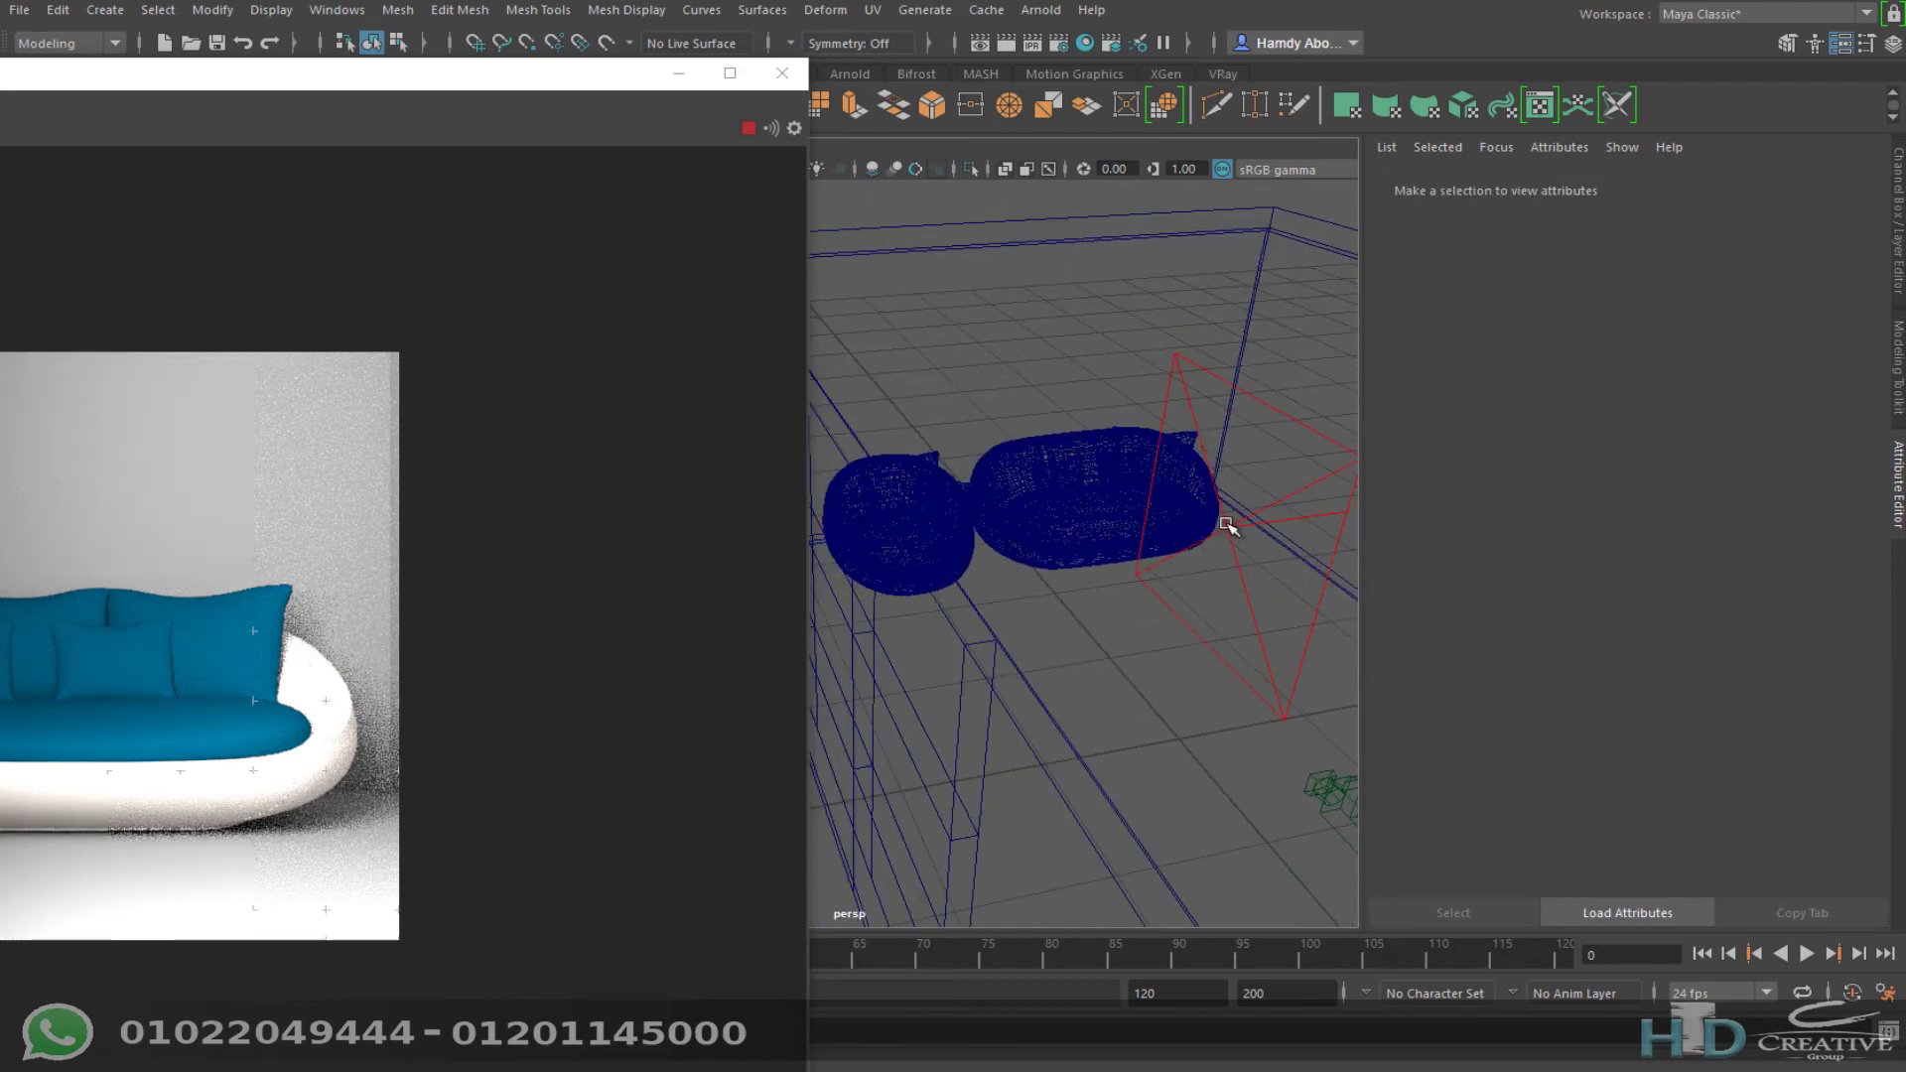
Step: Select aiAreaLight1, close RenderView, and frame the light in a maximized side view
{"action": "left_click", "coordinate": [1152, 556]}
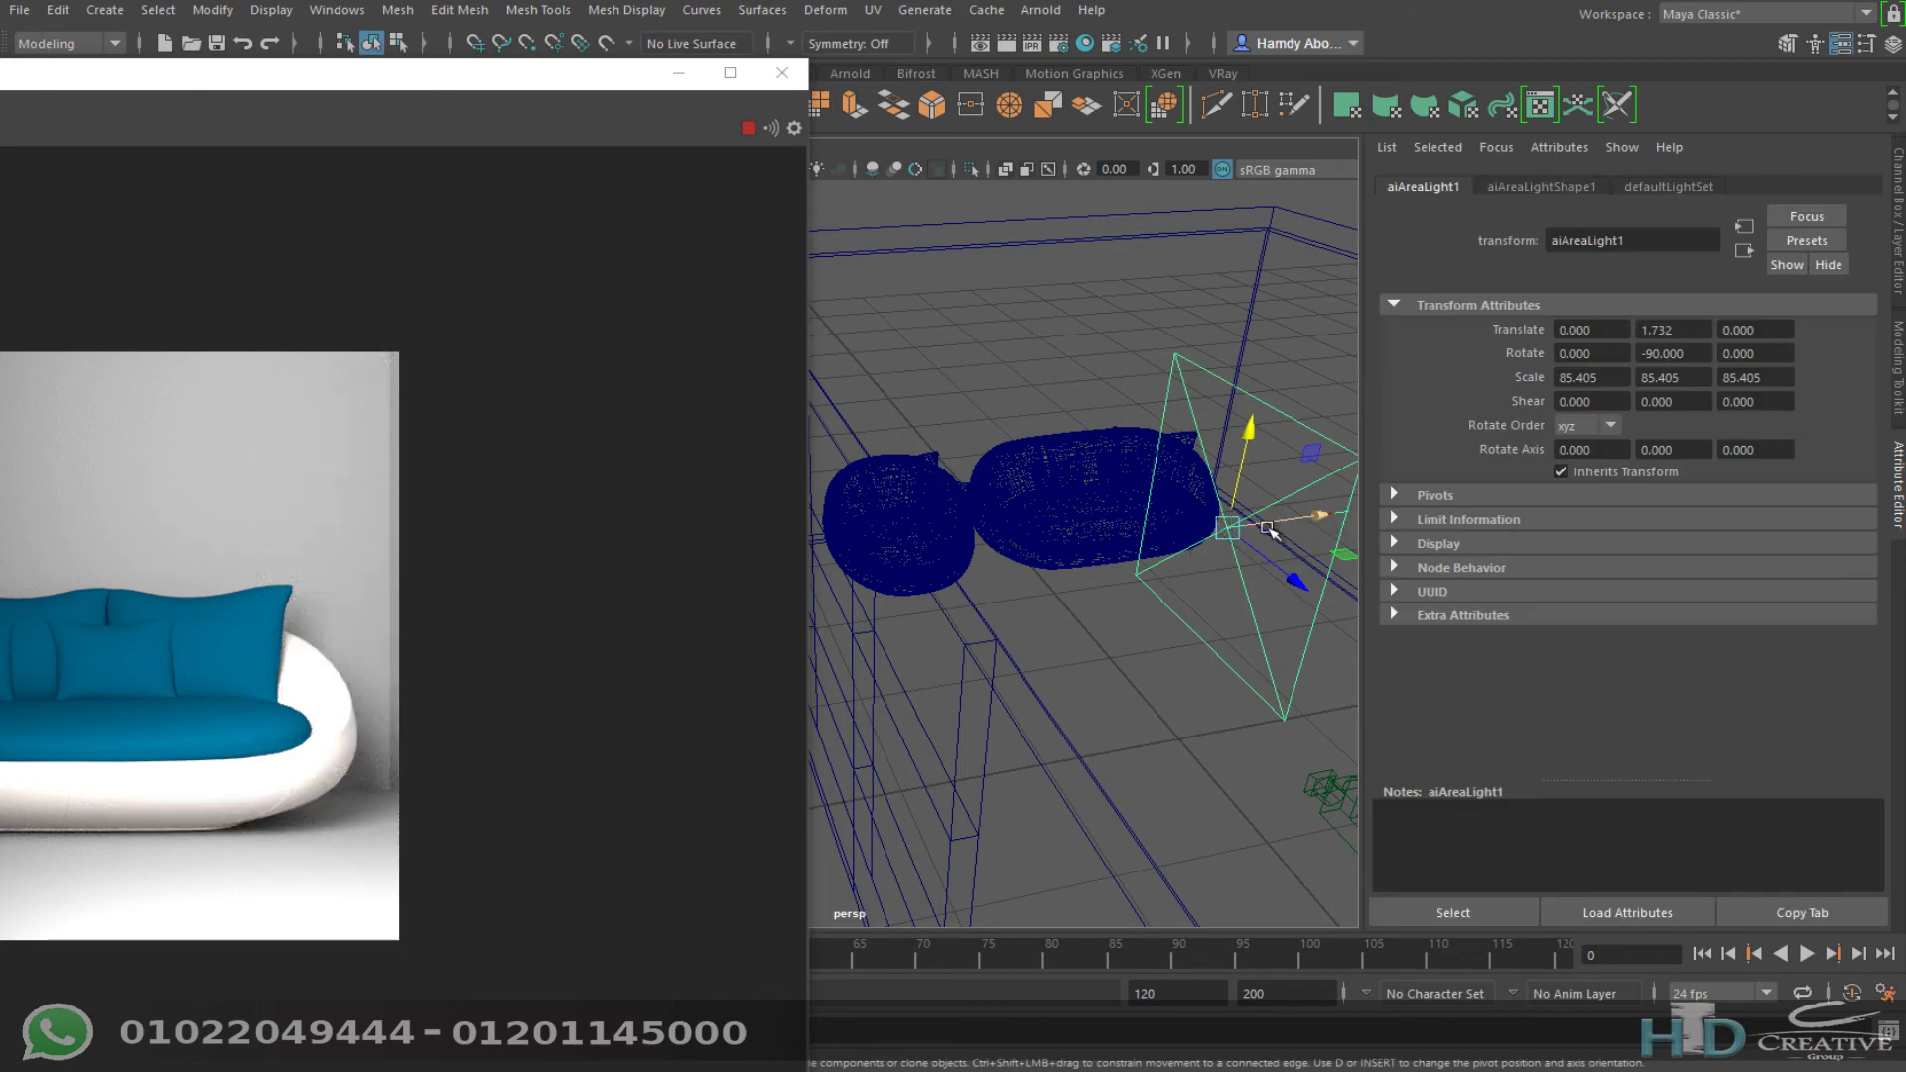
{"action": "left_click", "coordinate": [782, 72]}
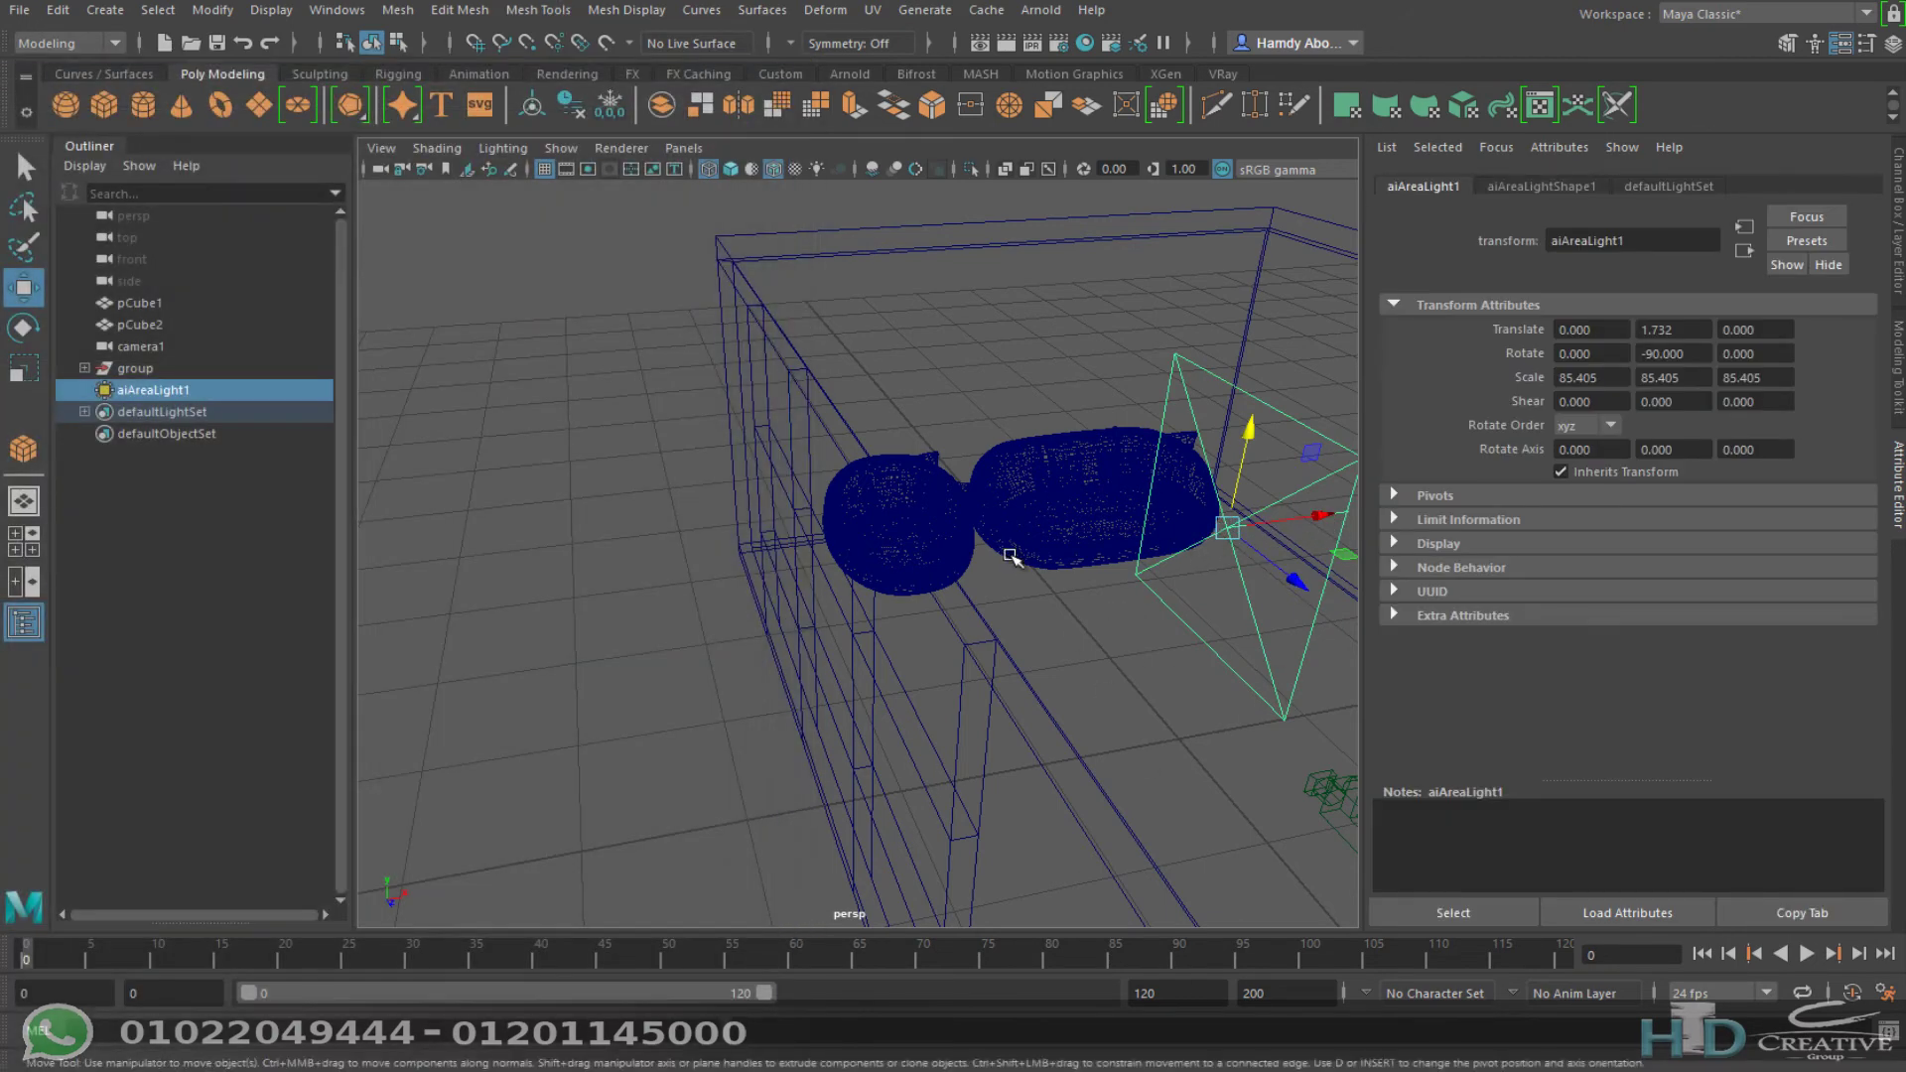
{"action": "key", "text": "space"}
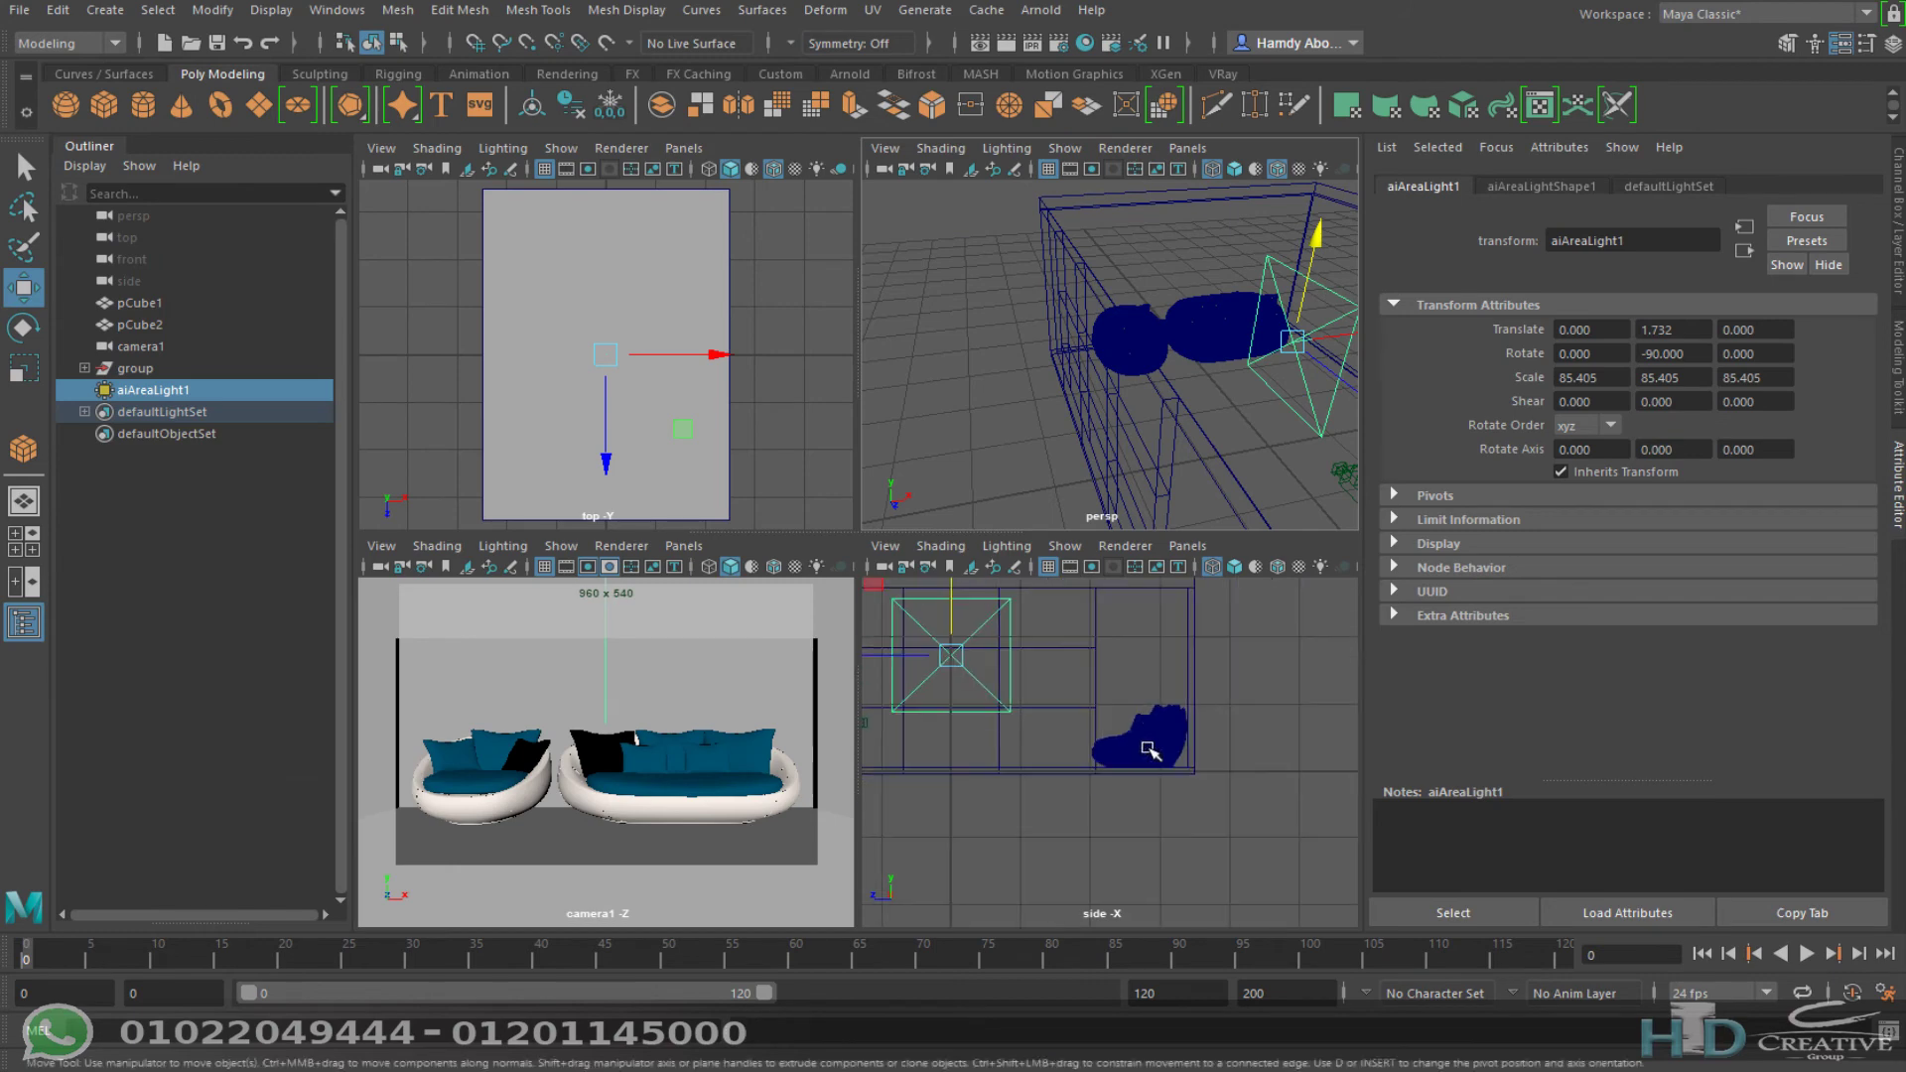
{"action": "scroll", "coordinate": [1068, 755], "scroll_direction": "up", "scroll_amount": 3}
{"action": "mouse_move", "coordinate": [1068, 755]}
{"action": "middle_mouse_down", "text": "alt"}
{"action": "mouse_move", "coordinate": [1155, 610]}
{"action": "mouse_move", "coordinate": [1063, 624]}
{"action": "middle_mouse_up", "text": "alt"}
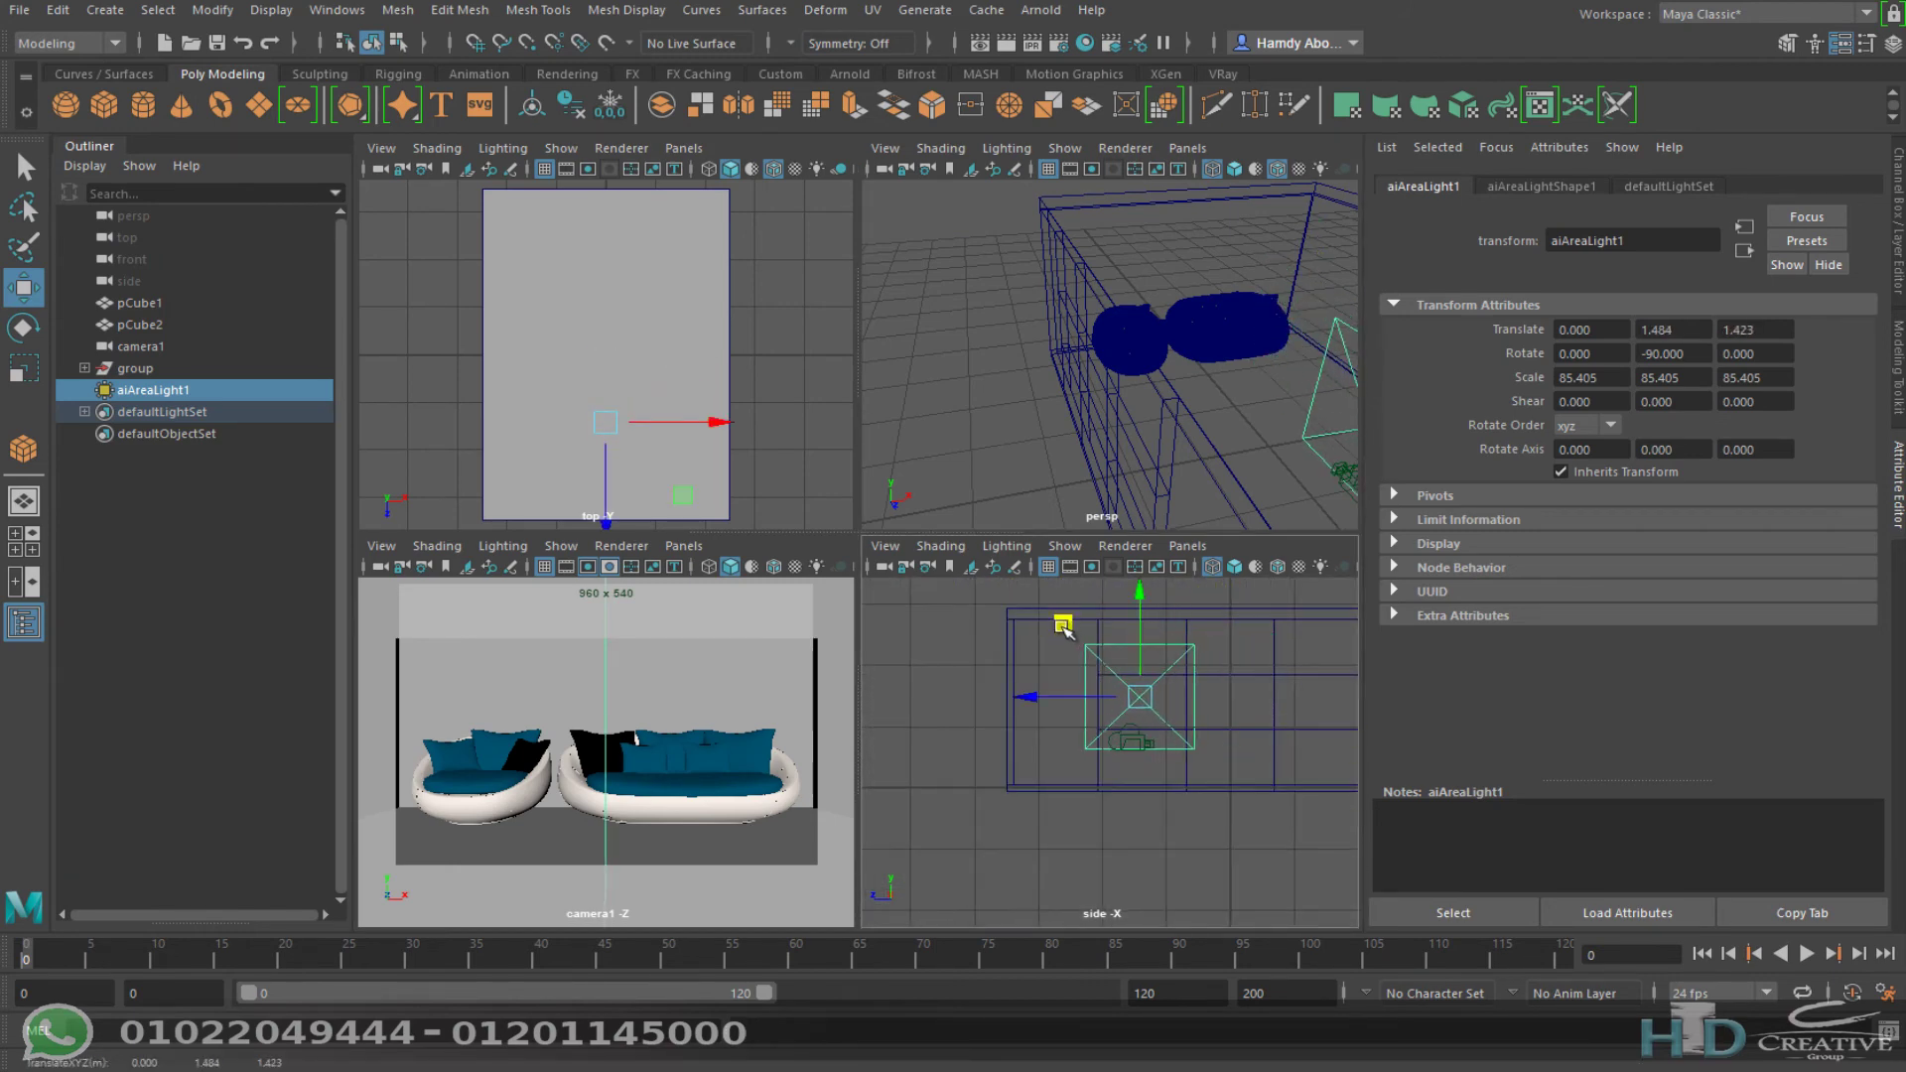
{"action": "key", "text": "space"}
{"action": "scroll", "coordinate": [1192, 481], "scroll_direction": "up", "scroll_amount": 3}
{"action": "middle_click_drag", "start_coordinate": [1192, 482], "coordinate": [1010, 736], "text": "alt"}
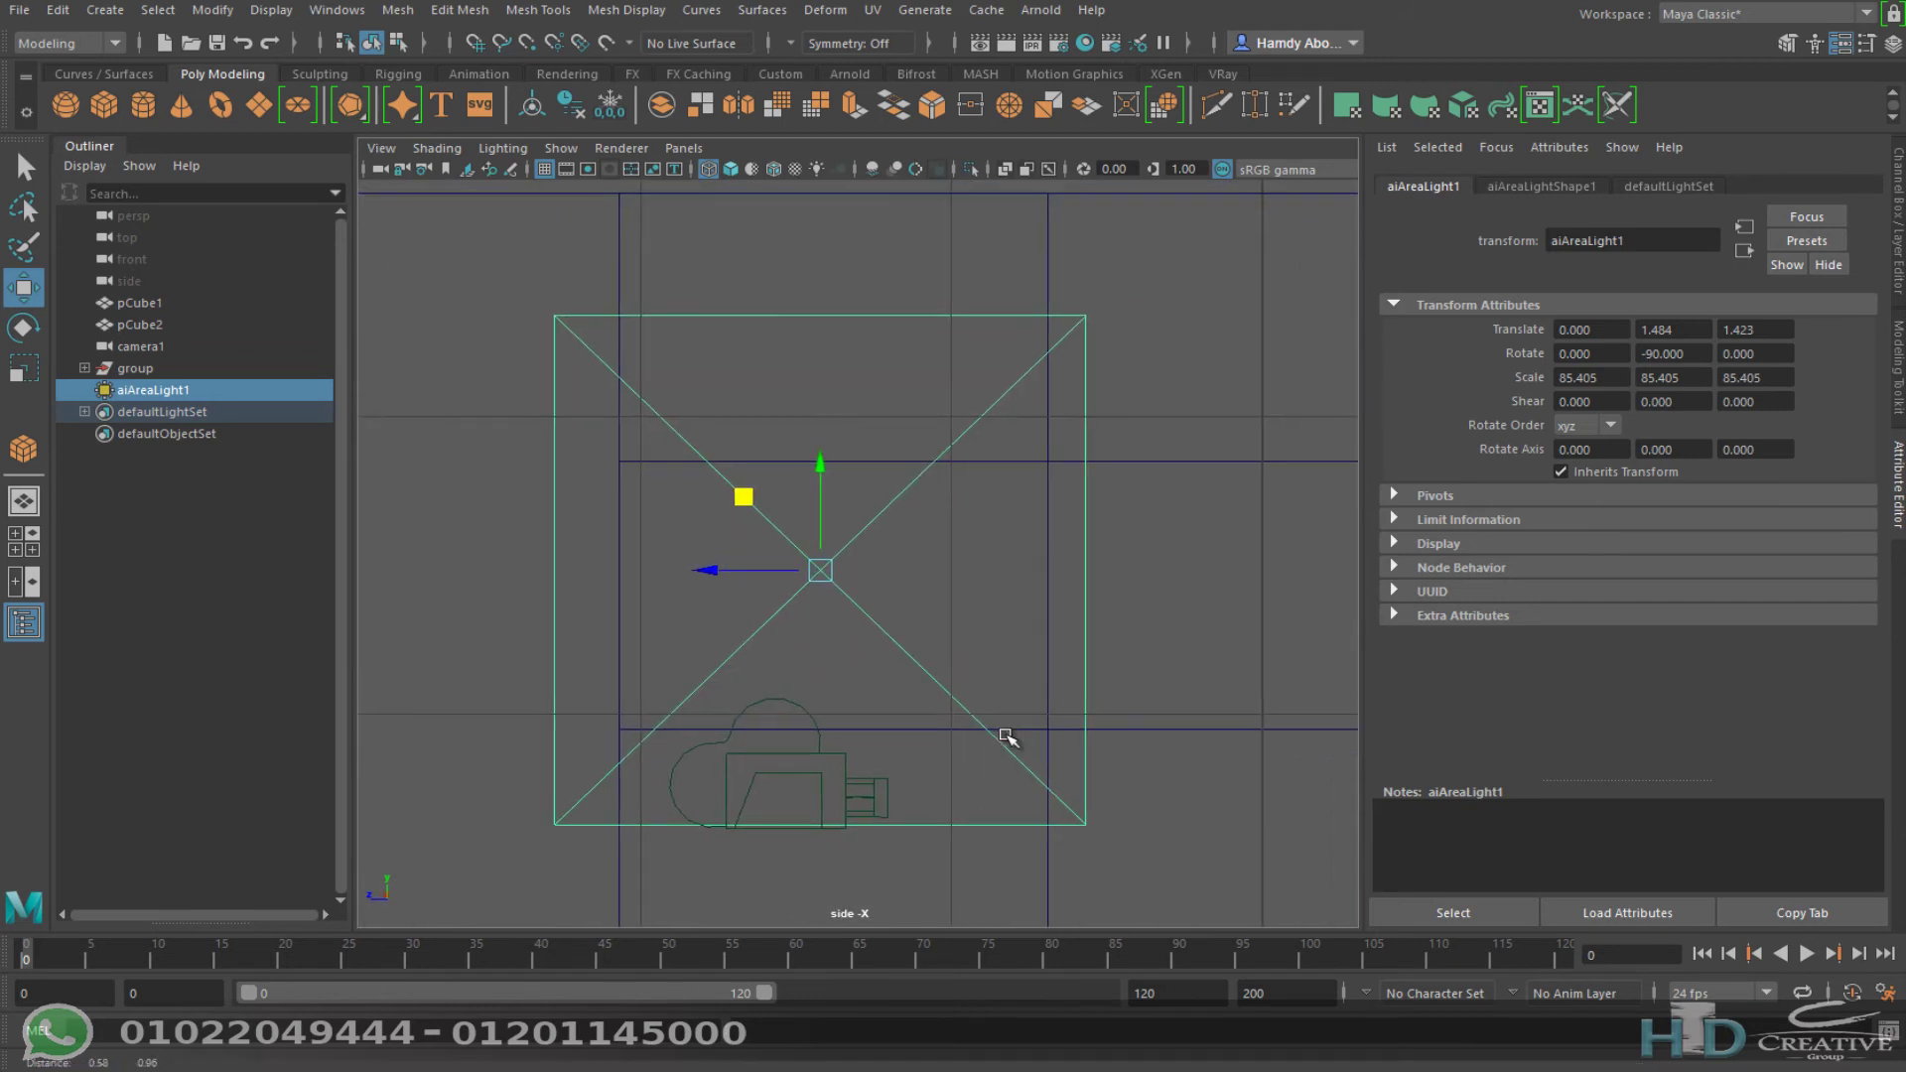
{"action": "middle_click_drag", "start_coordinate": [938, 652], "coordinate": [899, 643], "text": "alt"}
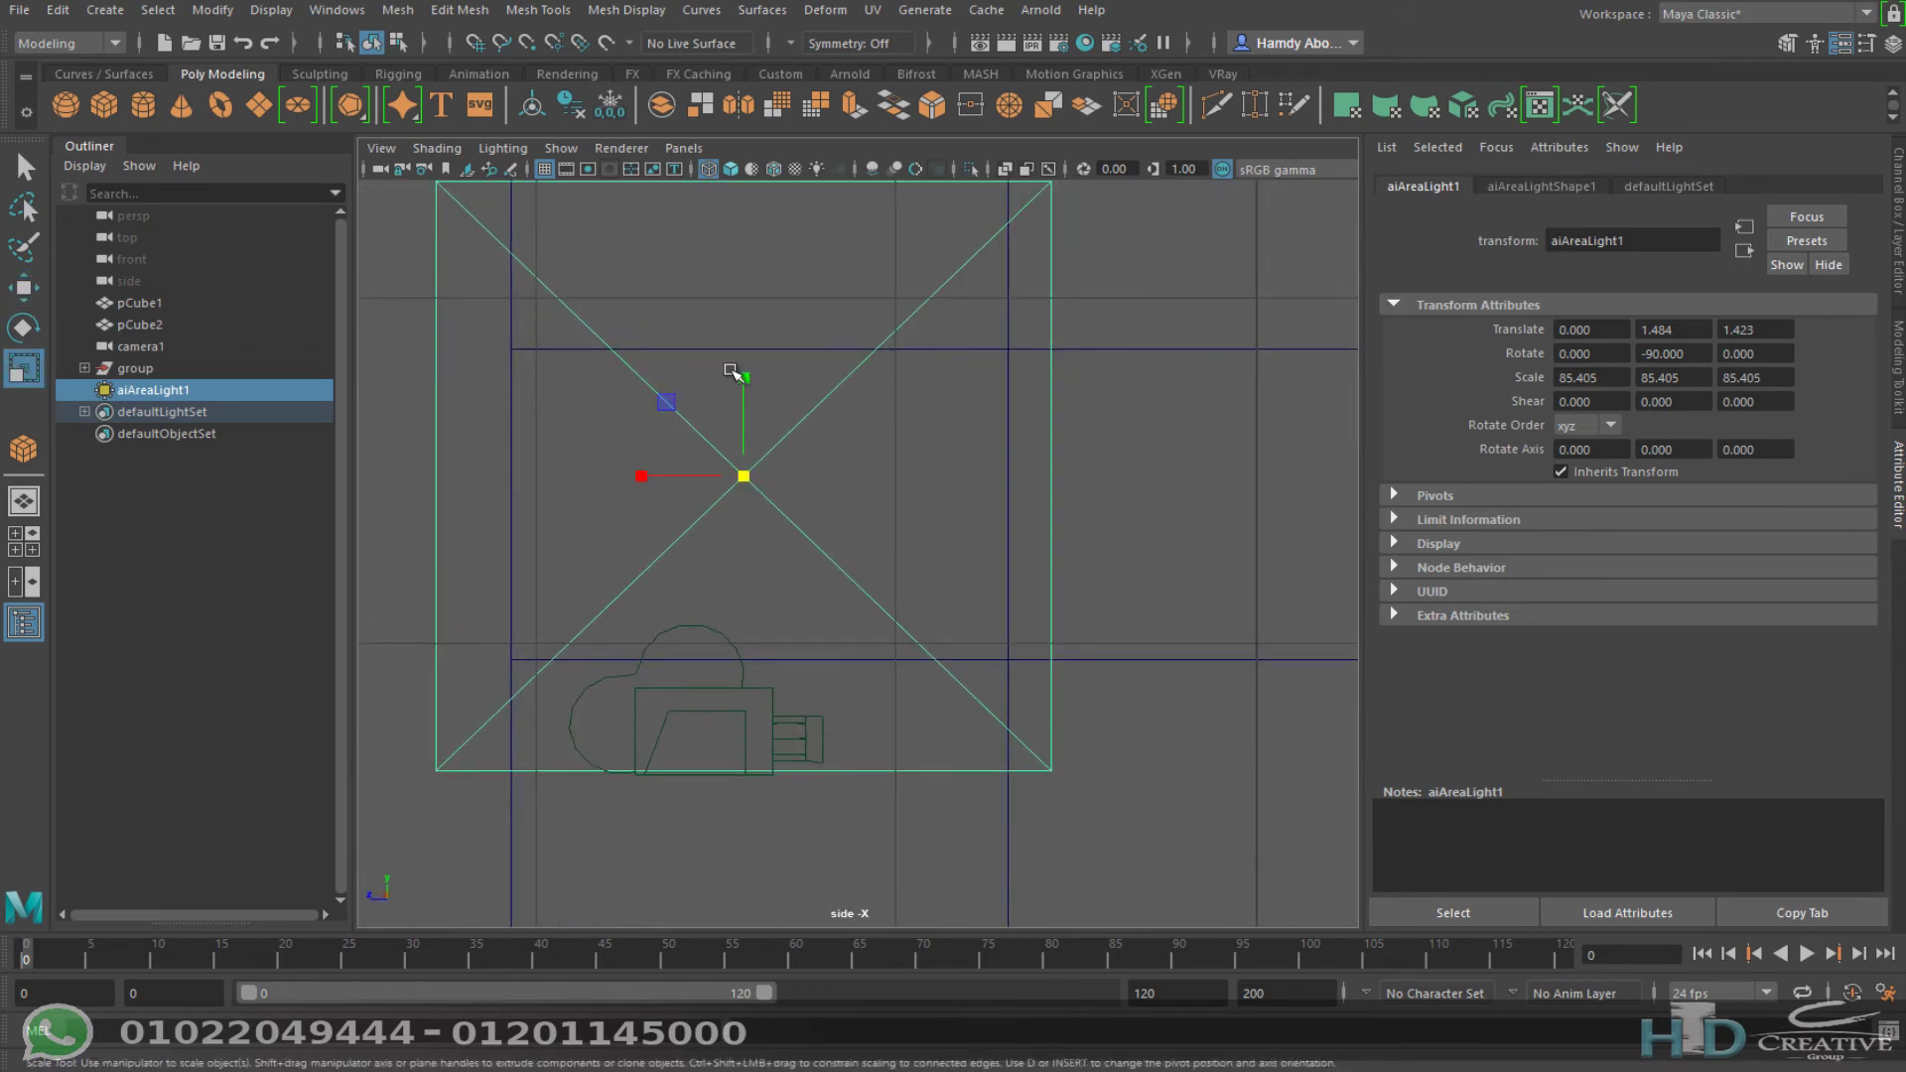
Step: Resize the light to a wider-than-tall rectangle, scale 70.395 × 45.233 × 85.405
{"action": "left_click_drag", "start_coordinate": [743, 378], "coordinate": [750, 421]}
{"action": "key", "text": "w"}
{"action": "key", "text": "r"}
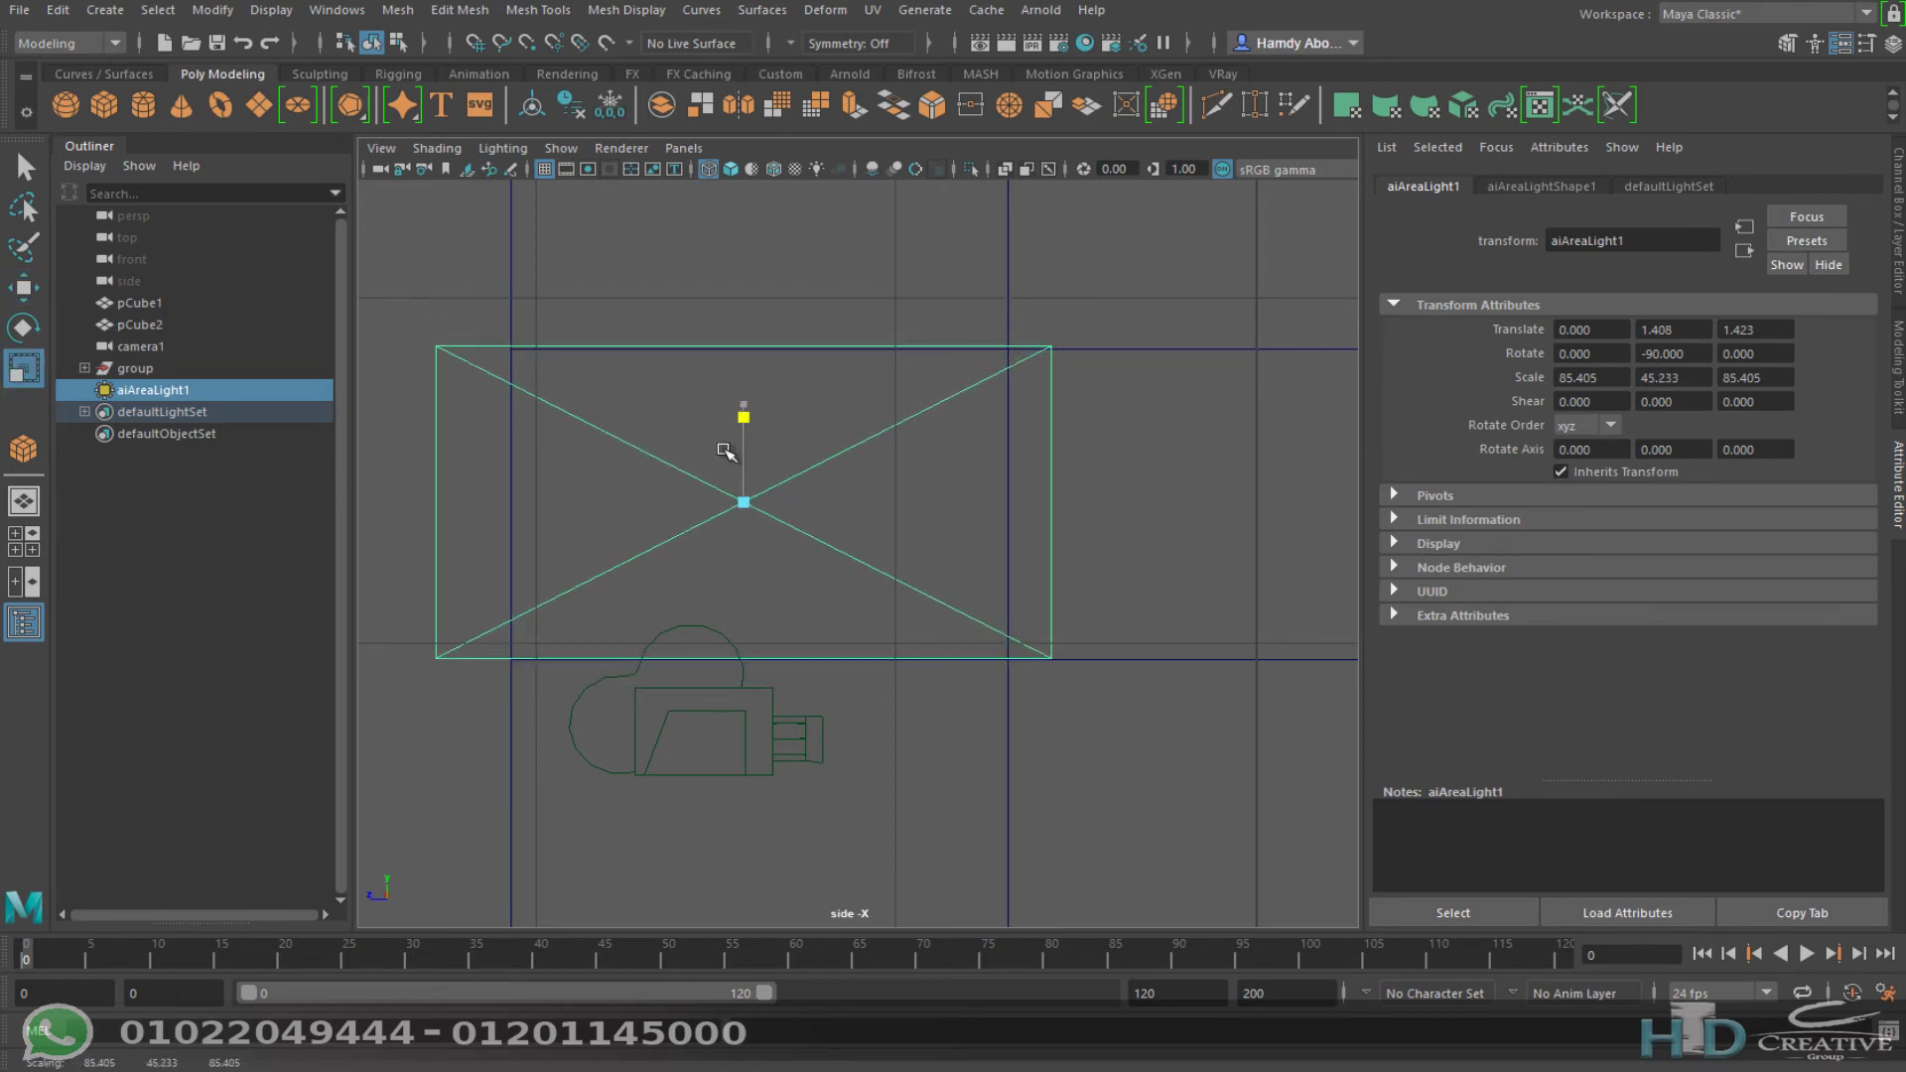
{"action": "left_click_drag", "start_coordinate": [646, 501], "coordinate": [666, 503]}
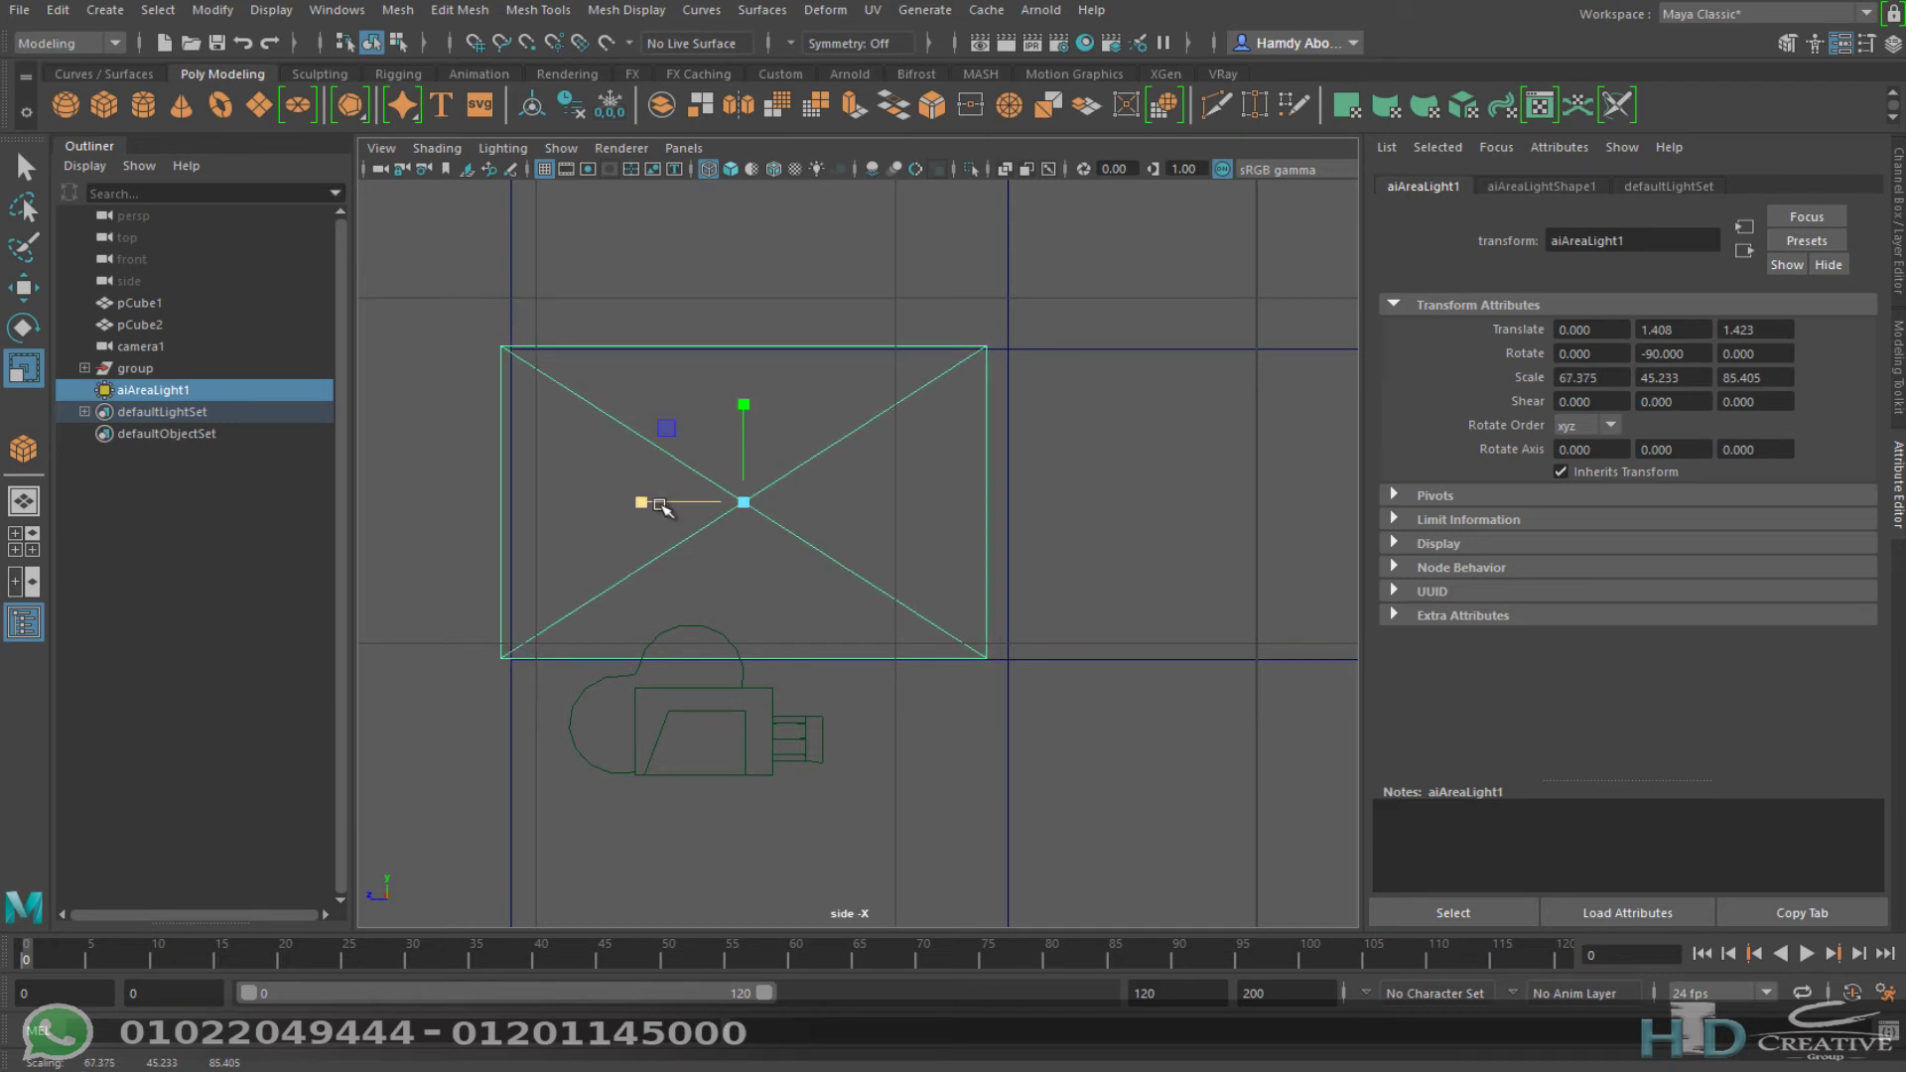
{"action": "left_click_drag", "start_coordinate": [647, 503], "coordinate": [652, 503]}
{"action": "key", "text": "w"}
{"action": "key", "text": "r"}
{"action": "key", "text": "w"}
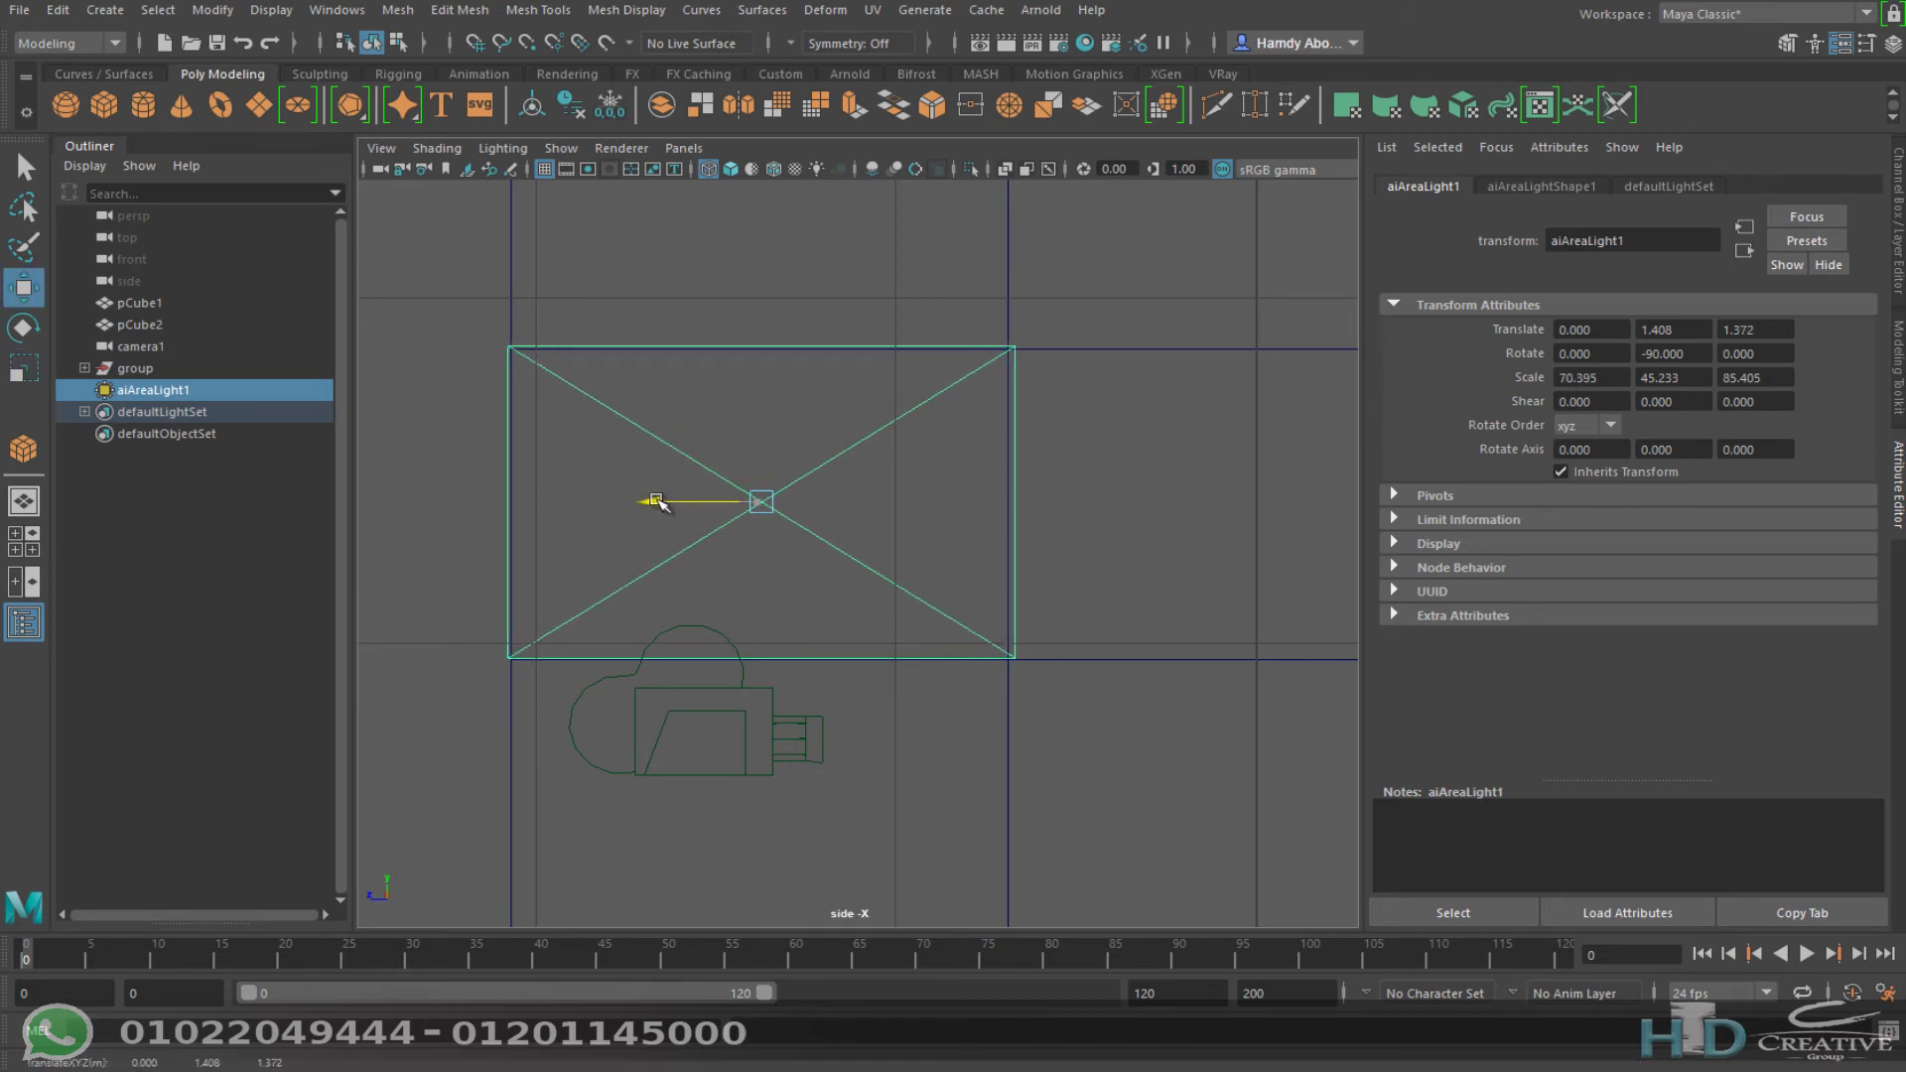
{"action": "key", "text": "space"}
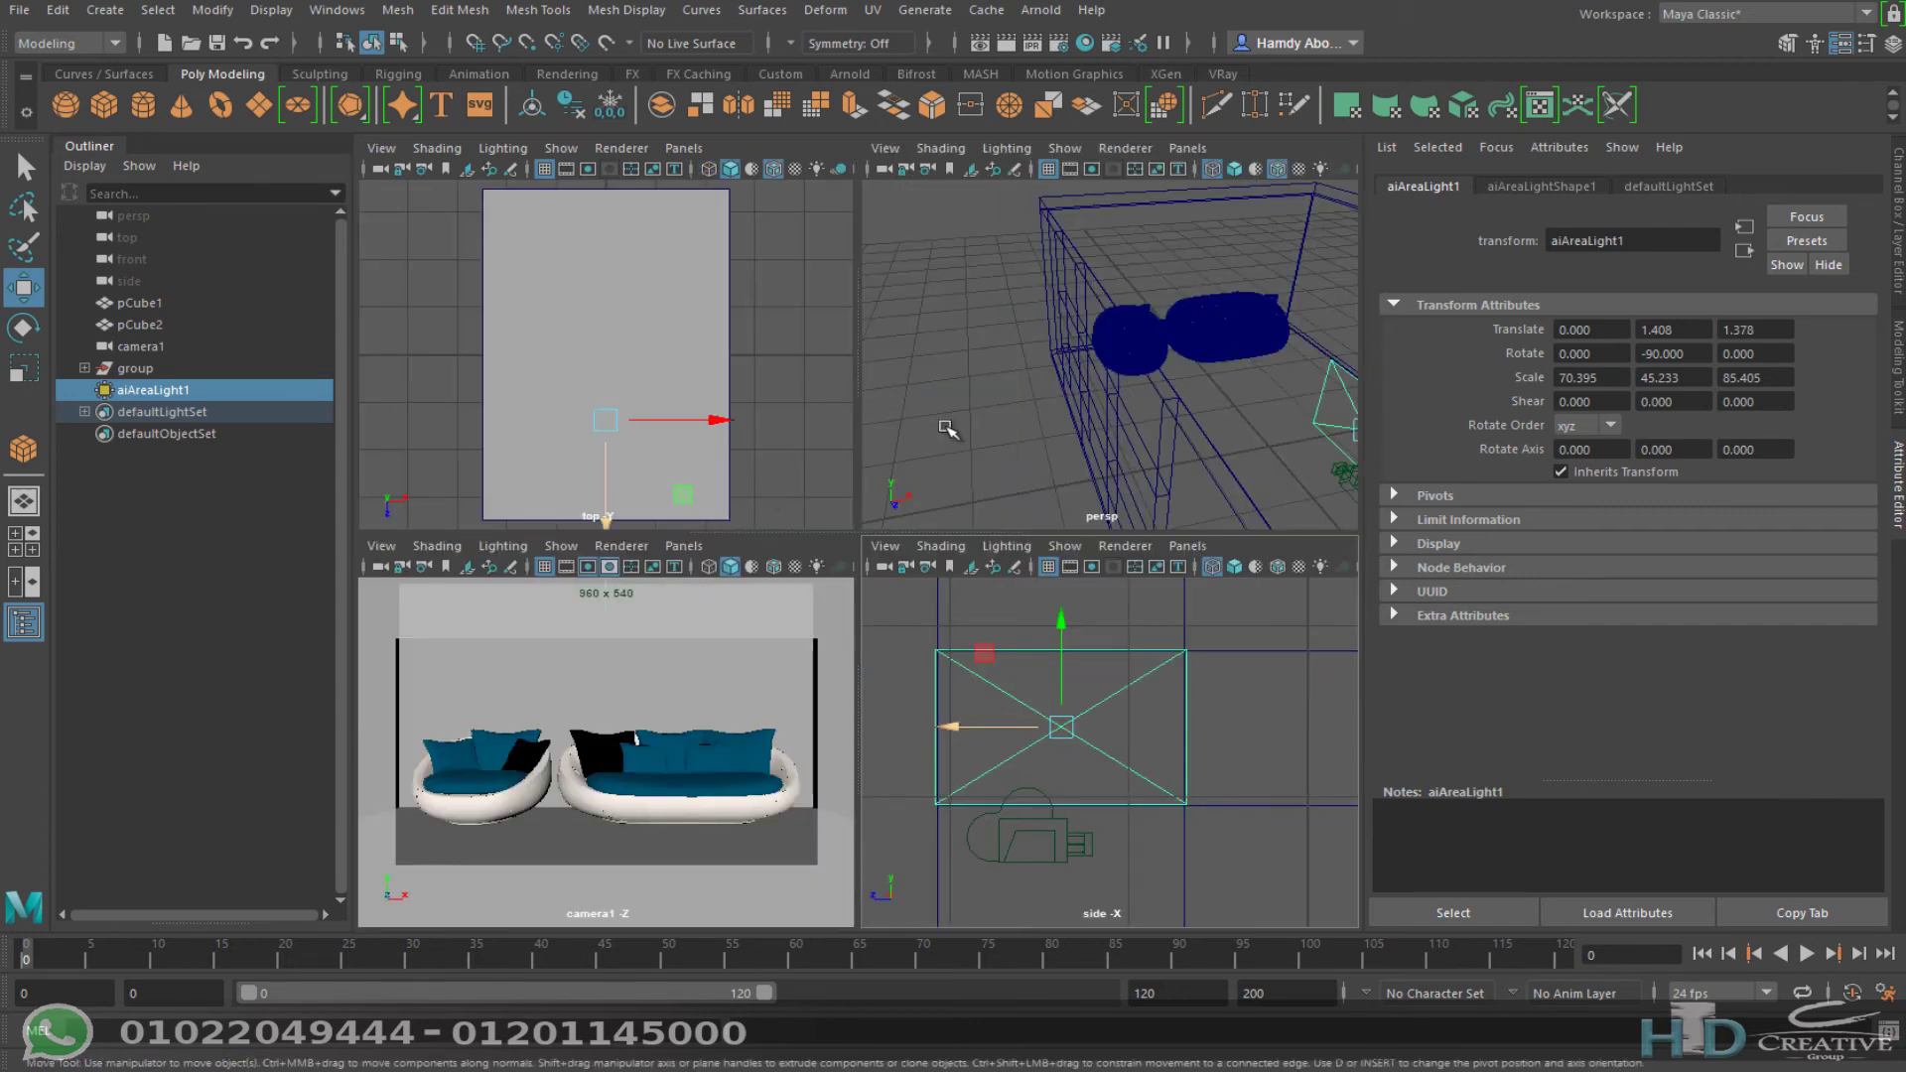
Step: In a wireframe top view, slide the light left toward the wall near the sofas
{"action": "key", "text": "space"}
{"action": "key", "text": "4"}
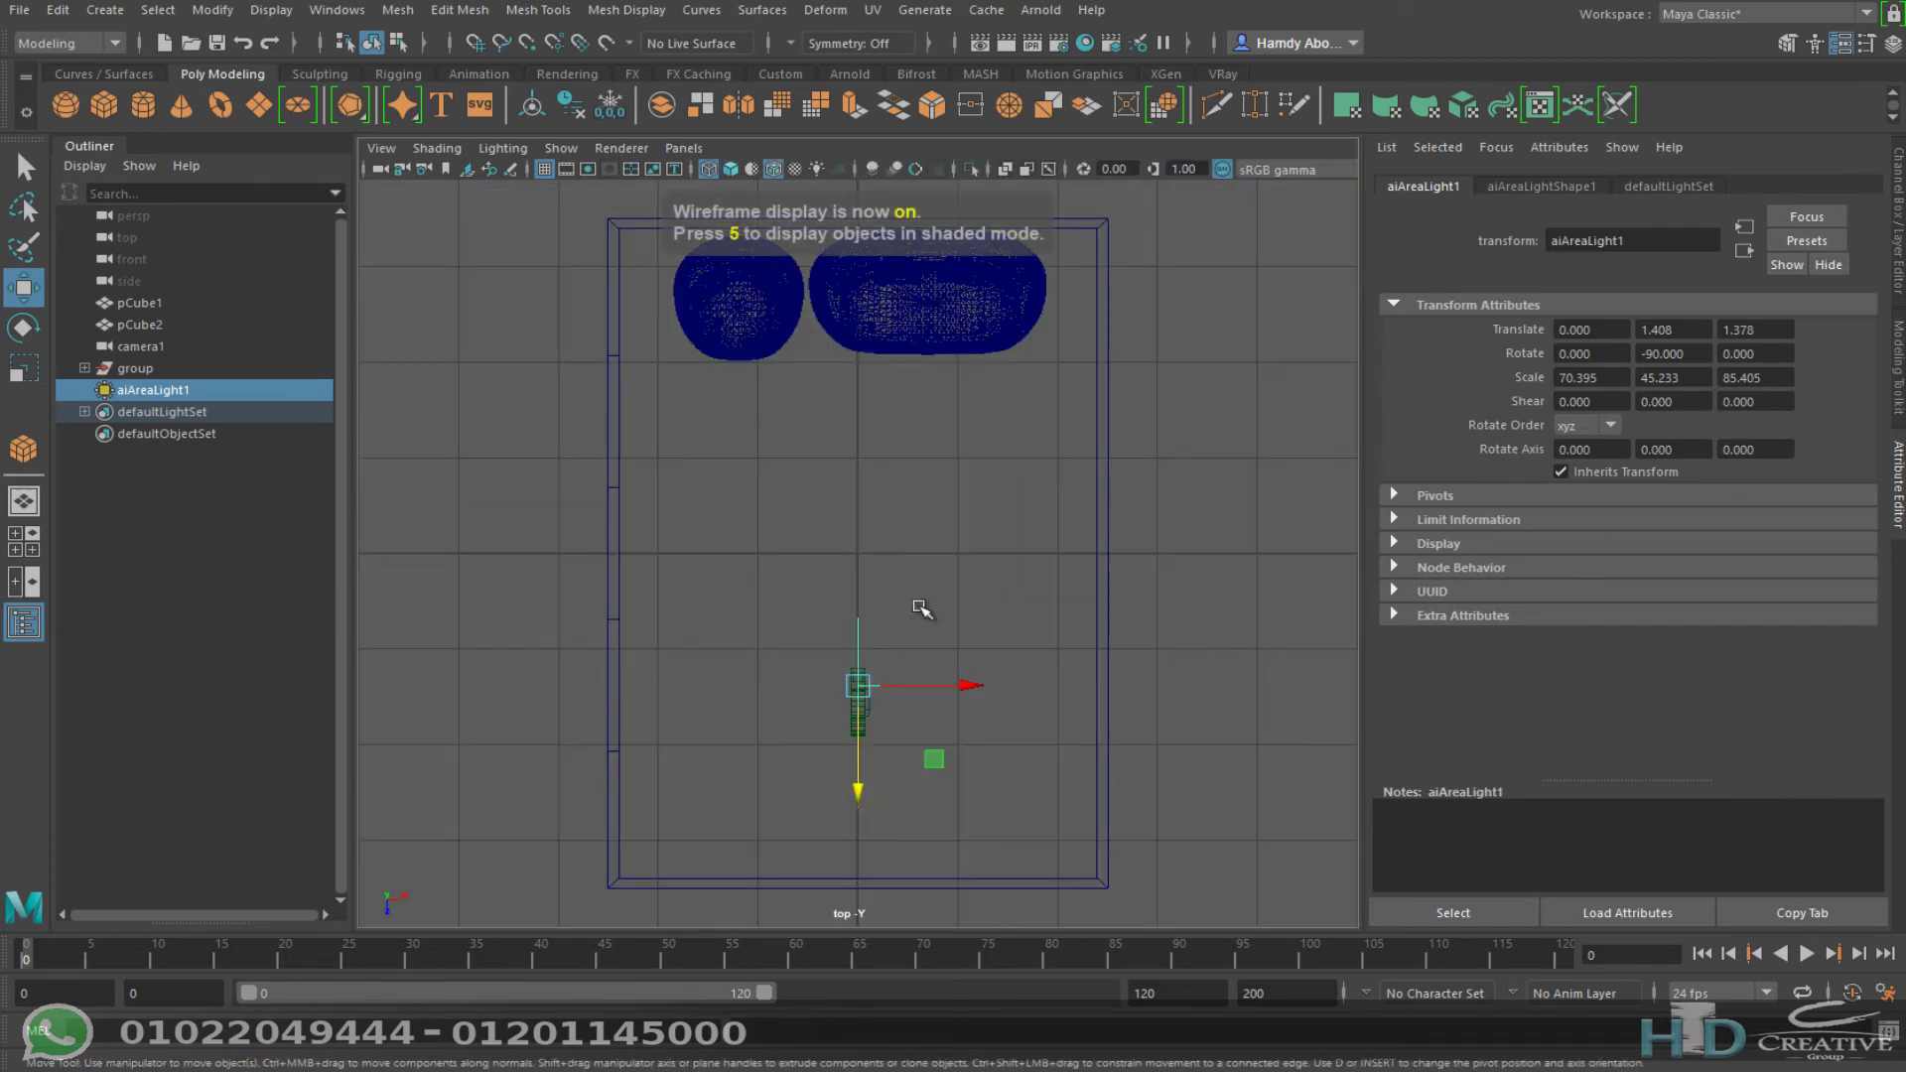
{"action": "middle_click_drag", "start_coordinate": [954, 690], "coordinate": [993, 566], "text": "alt"}
{"action": "left_click_drag", "start_coordinate": [1002, 561], "coordinate": [755, 586]}
{"action": "middle_click_drag", "start_coordinate": [748, 651], "coordinate": [824, 780], "text": "alt"}
{"action": "left_click_drag", "start_coordinate": [726, 776], "coordinate": [728, 515]}
Step: Fine-tune the light to translate -2.494, 1.408, -1.388 and show camera1 full-screen
{"action": "scroll", "coordinate": [679, 432], "scroll_direction": "up", "scroll_amount": 3}
{"action": "scroll", "coordinate": [715, 383], "scroll_direction": "up", "scroll_amount": 5}
{"action": "middle_click_drag", "start_coordinate": [846, 362], "coordinate": [950, 594], "text": "alt"}
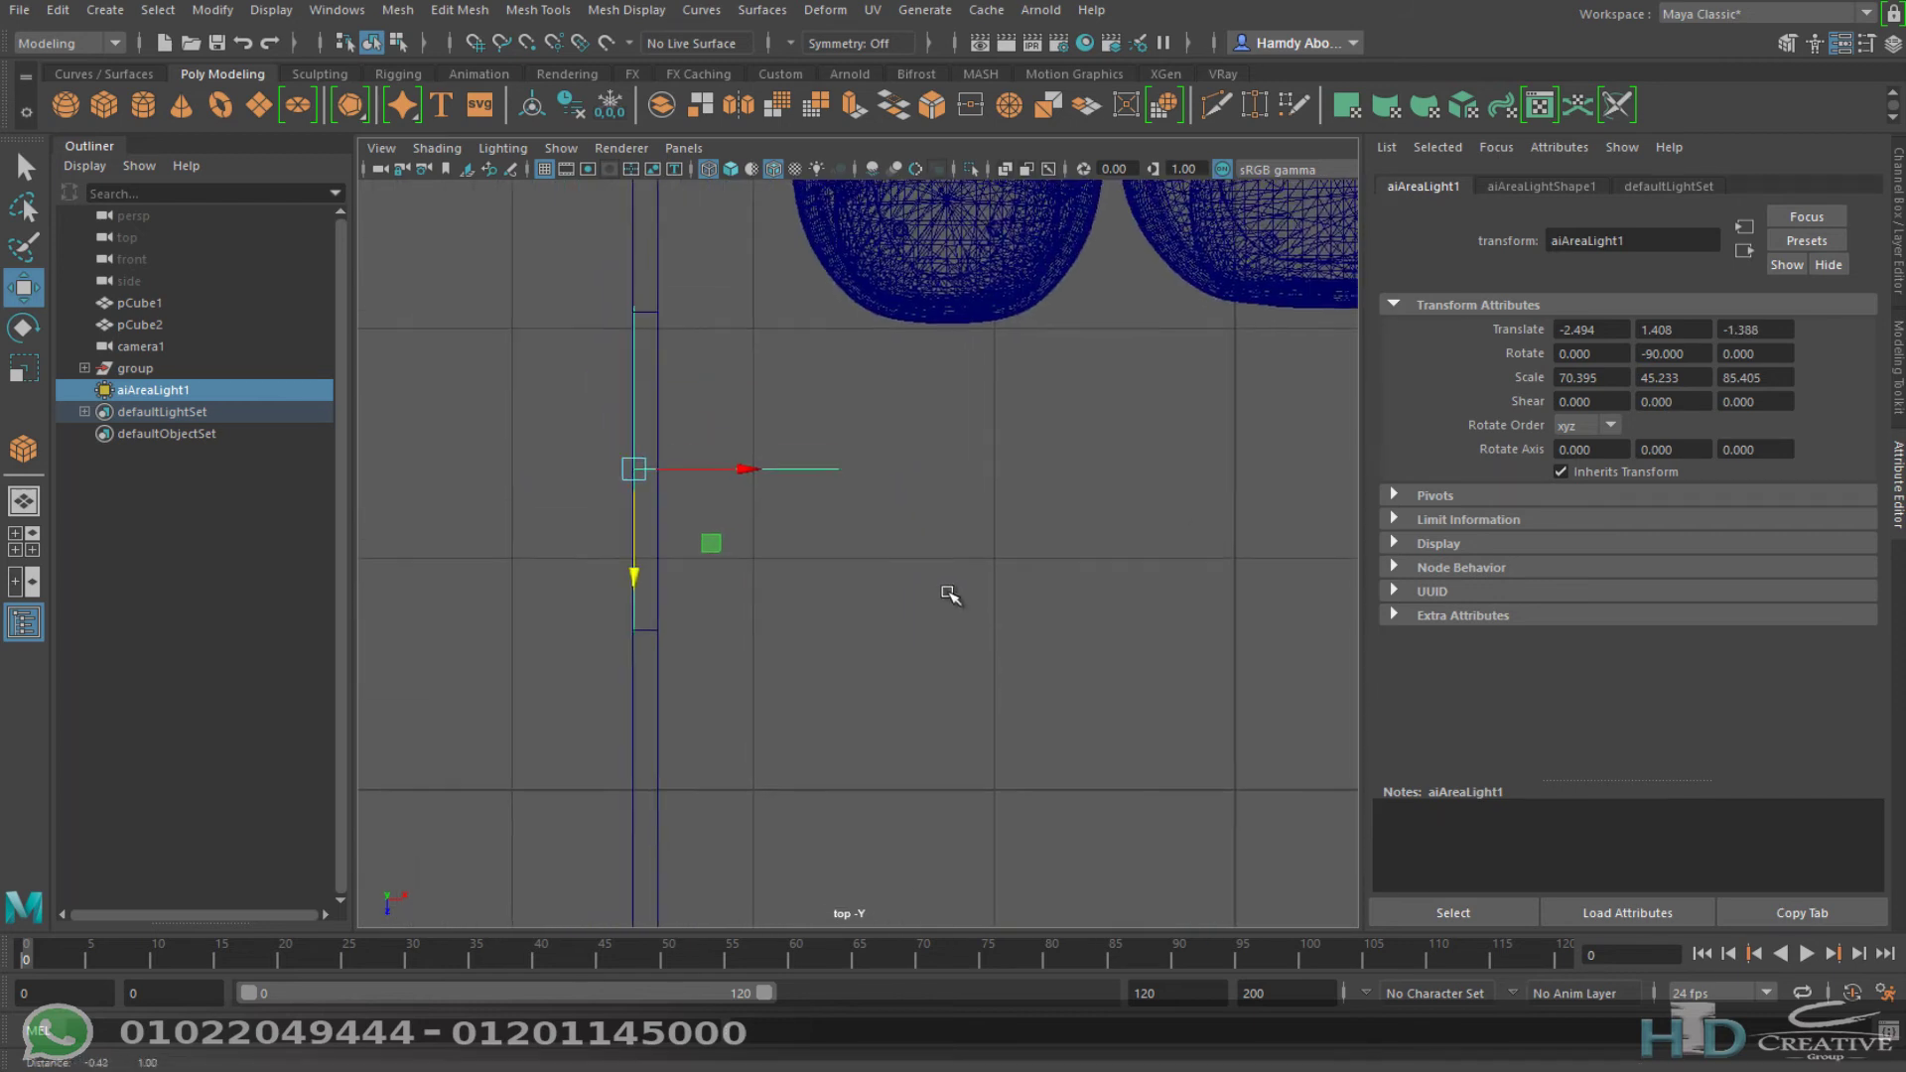
{"action": "left_click_drag", "start_coordinate": [639, 578], "coordinate": [638, 576]}
{"action": "key", "text": "space"}
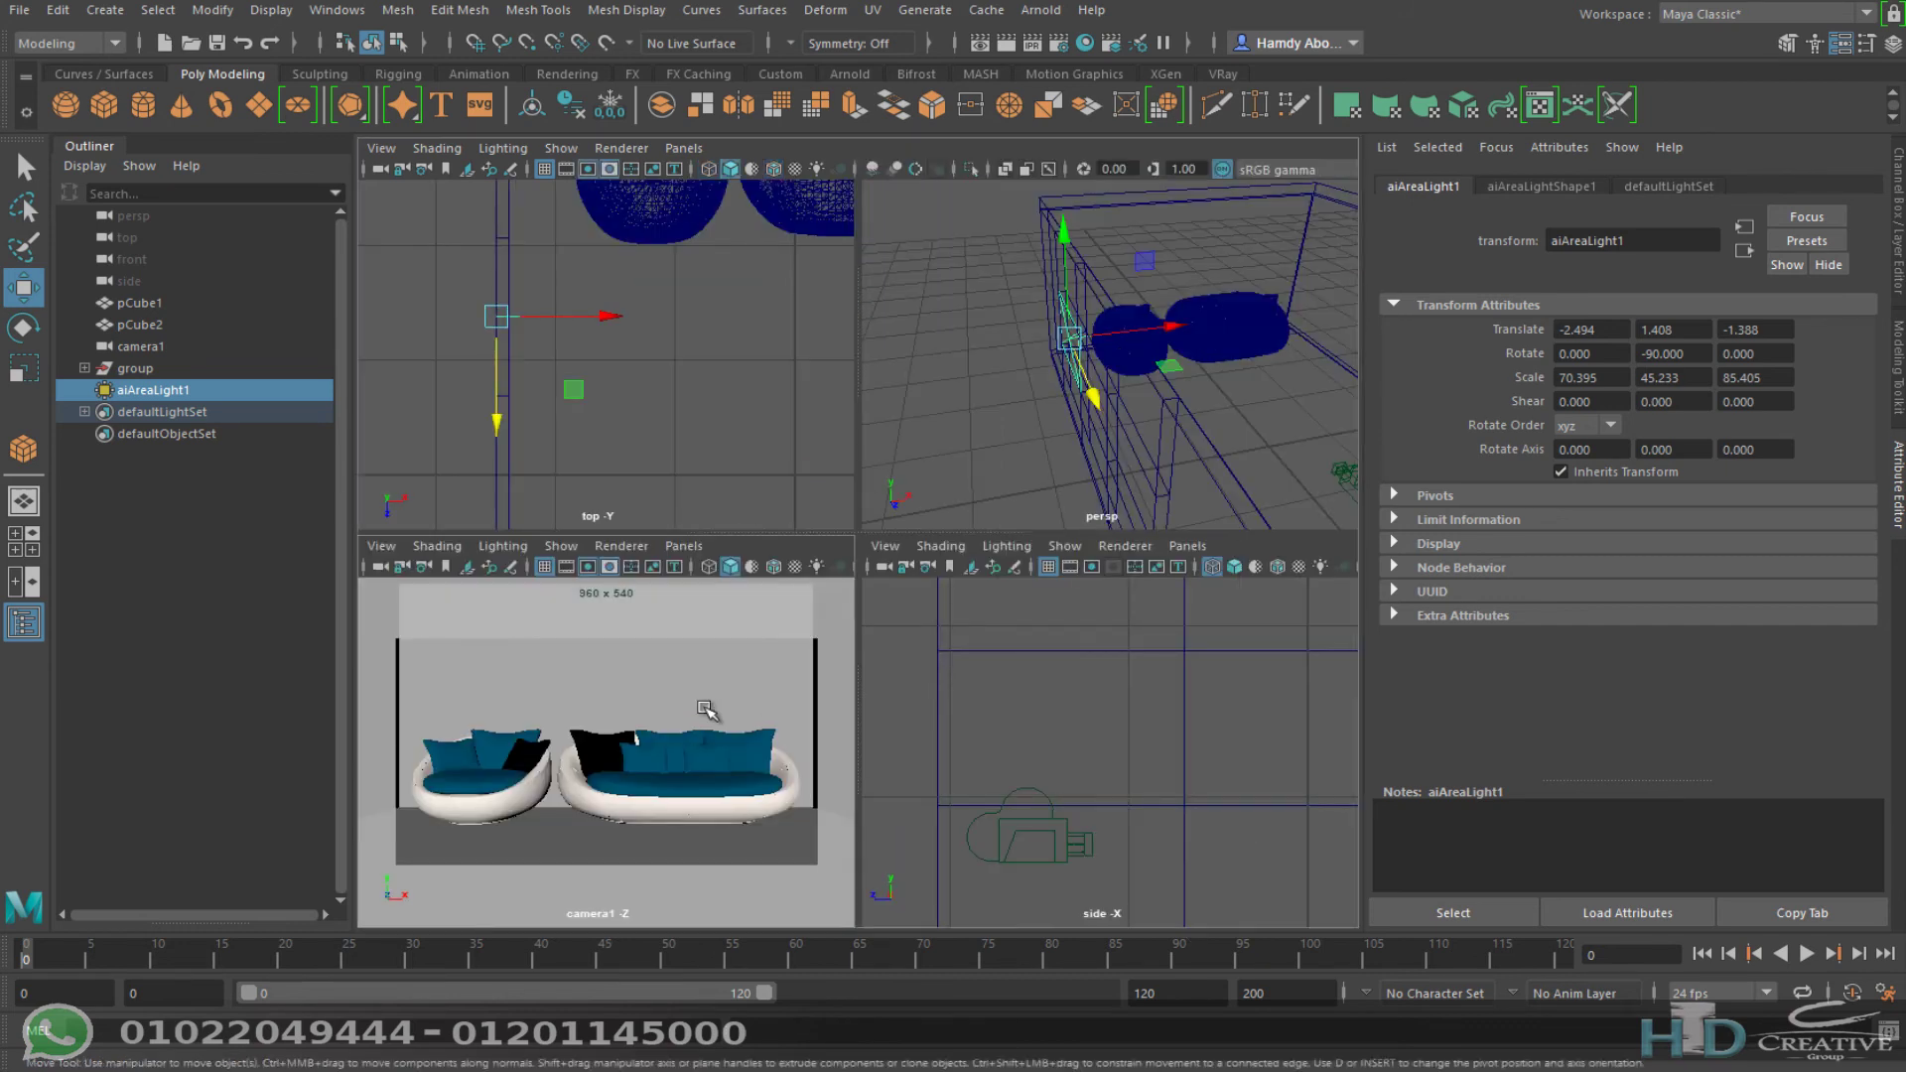
{"action": "key", "text": "space"}
{"action": "left_click", "coordinate": [1037, 10]}
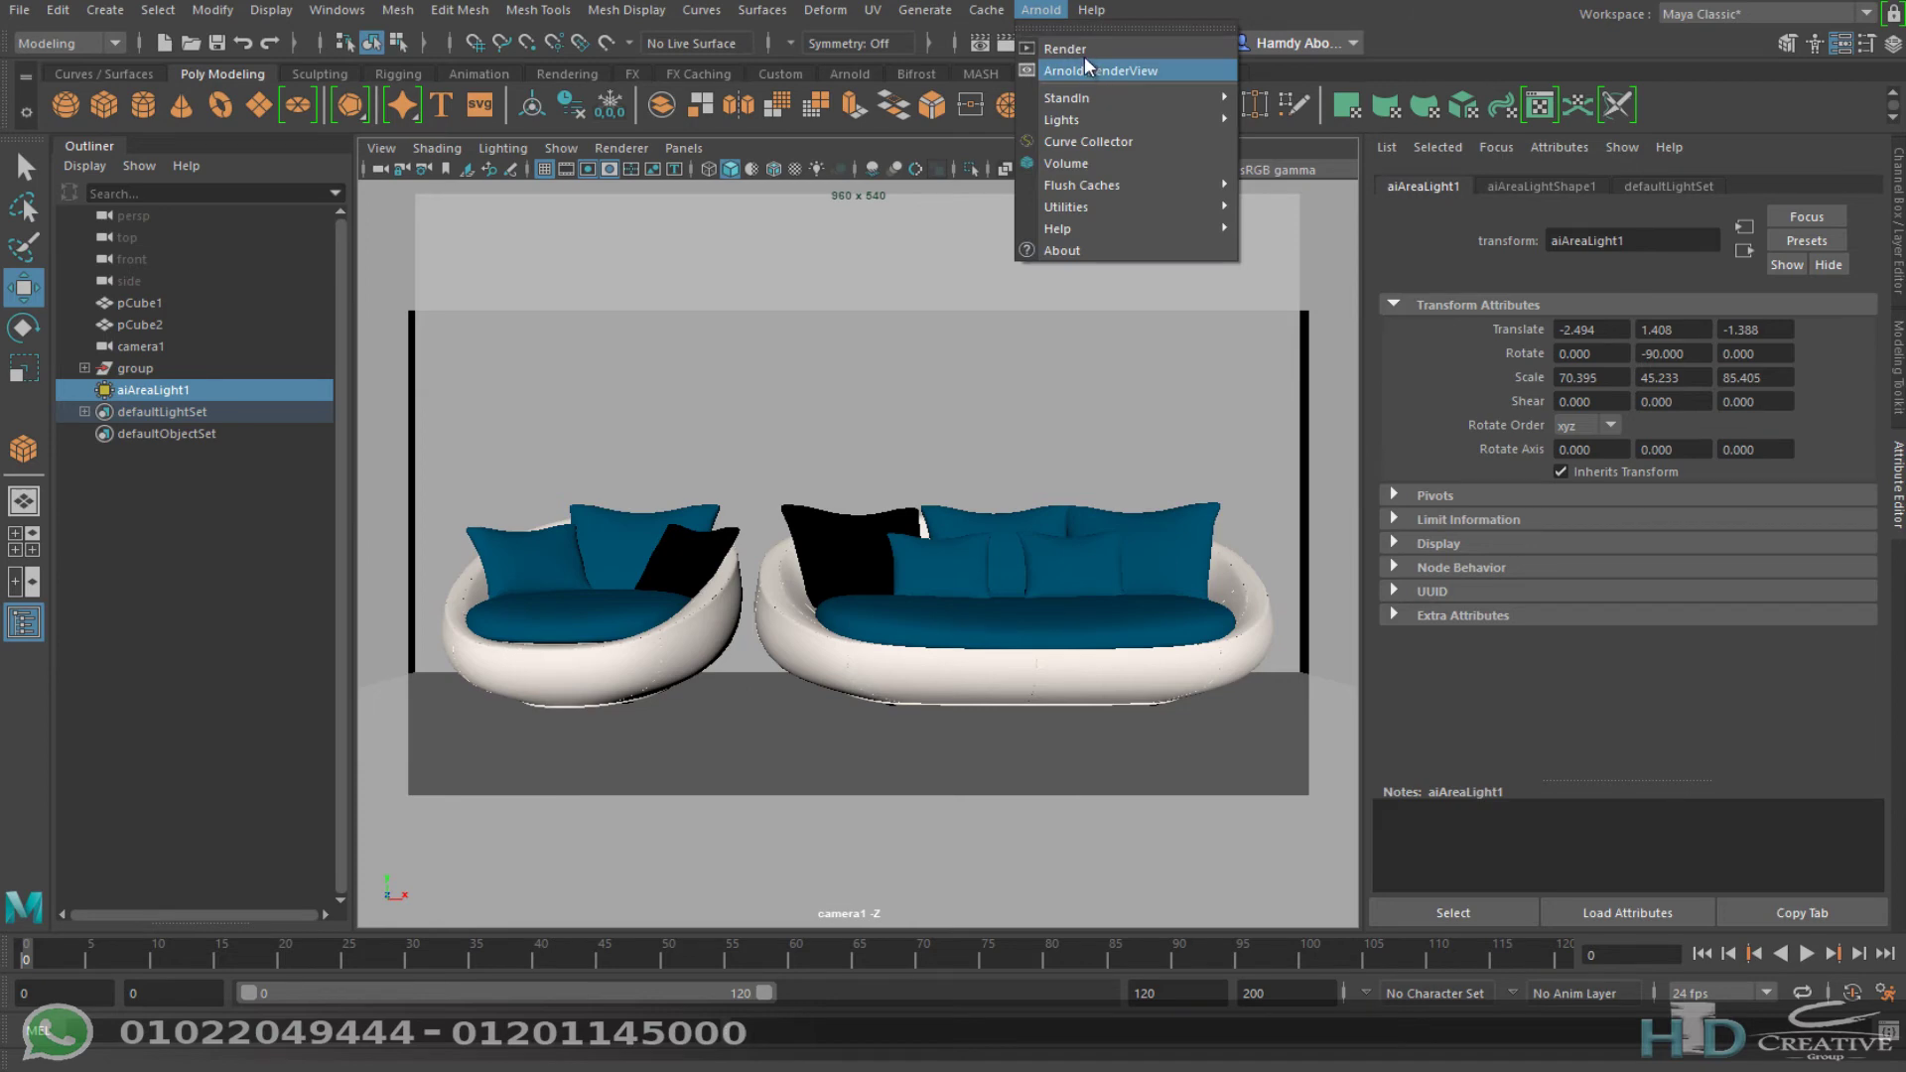
Step: Open Arnold RenderView and set aiAreaLightShape1's exposure to 15
{"action": "left_click", "coordinate": [1087, 69]}
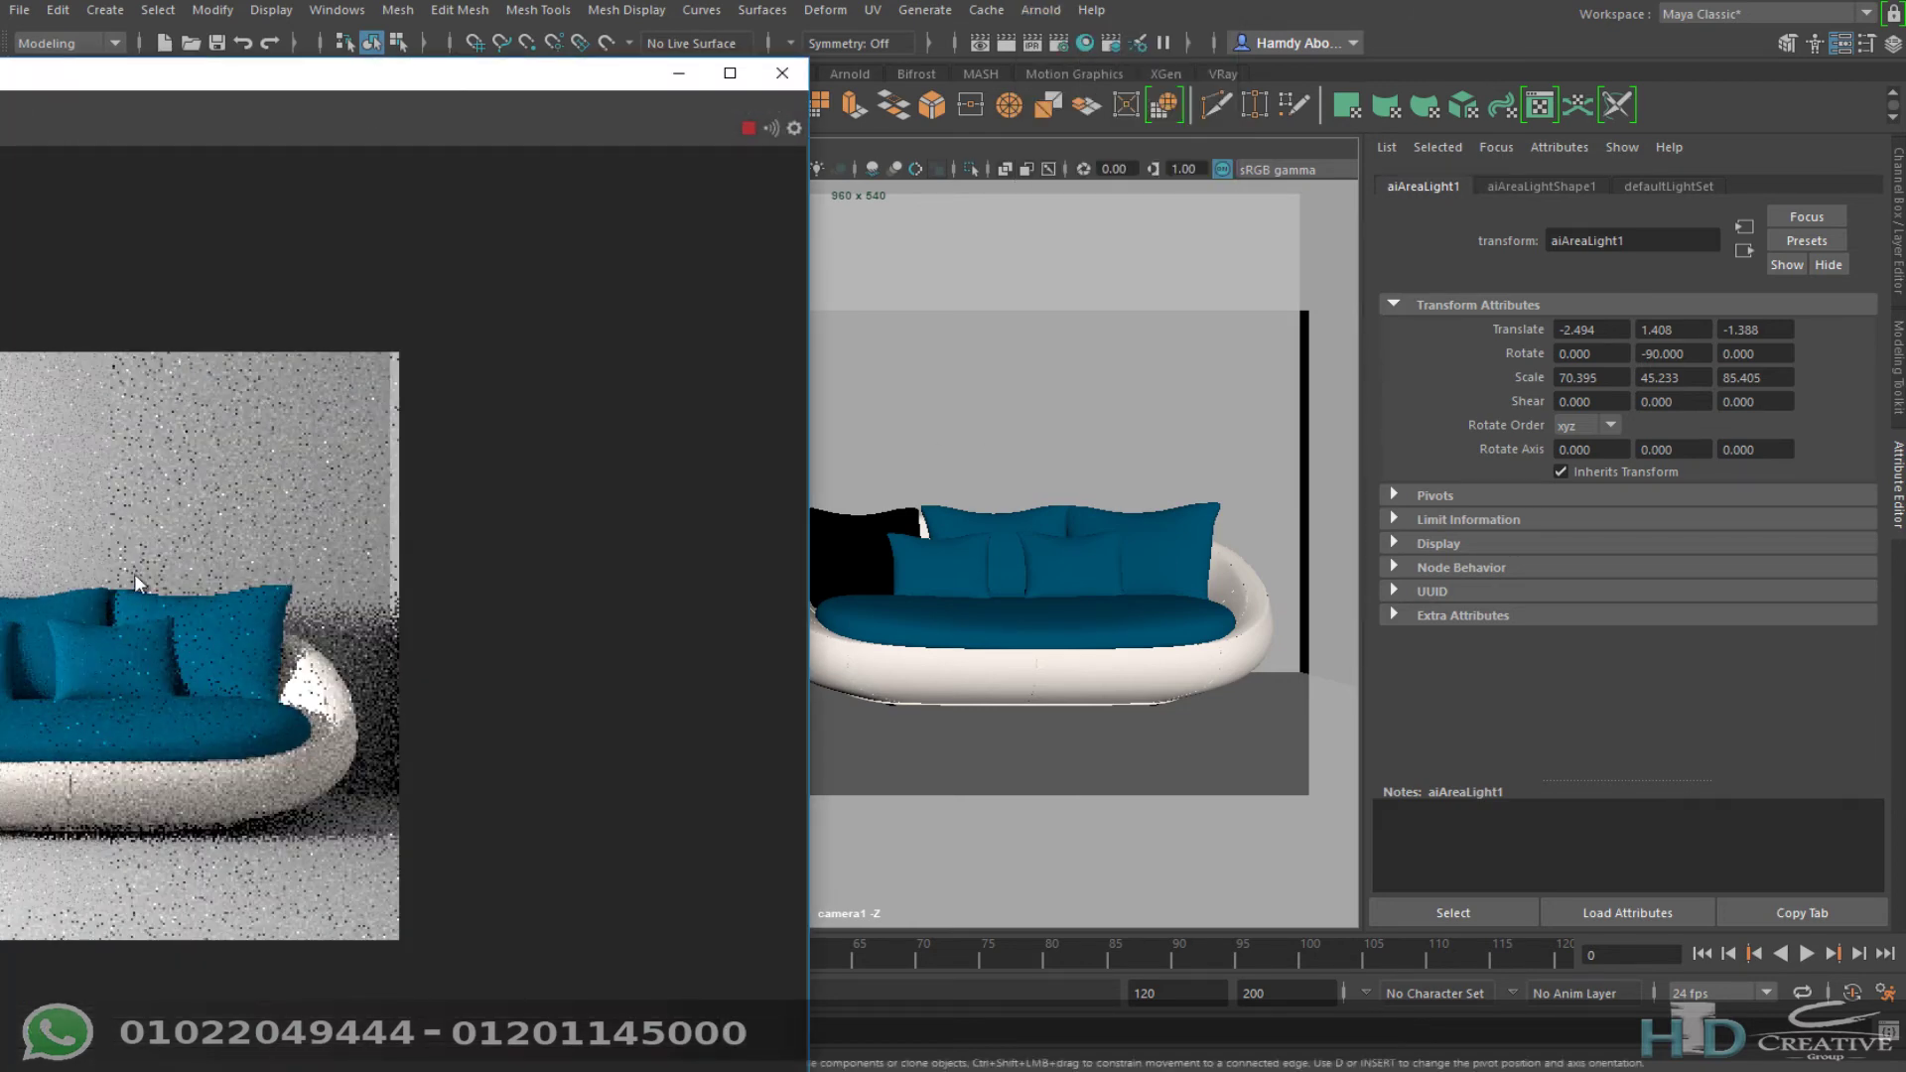
{"action": "double_click", "coordinate": [375, 71]}
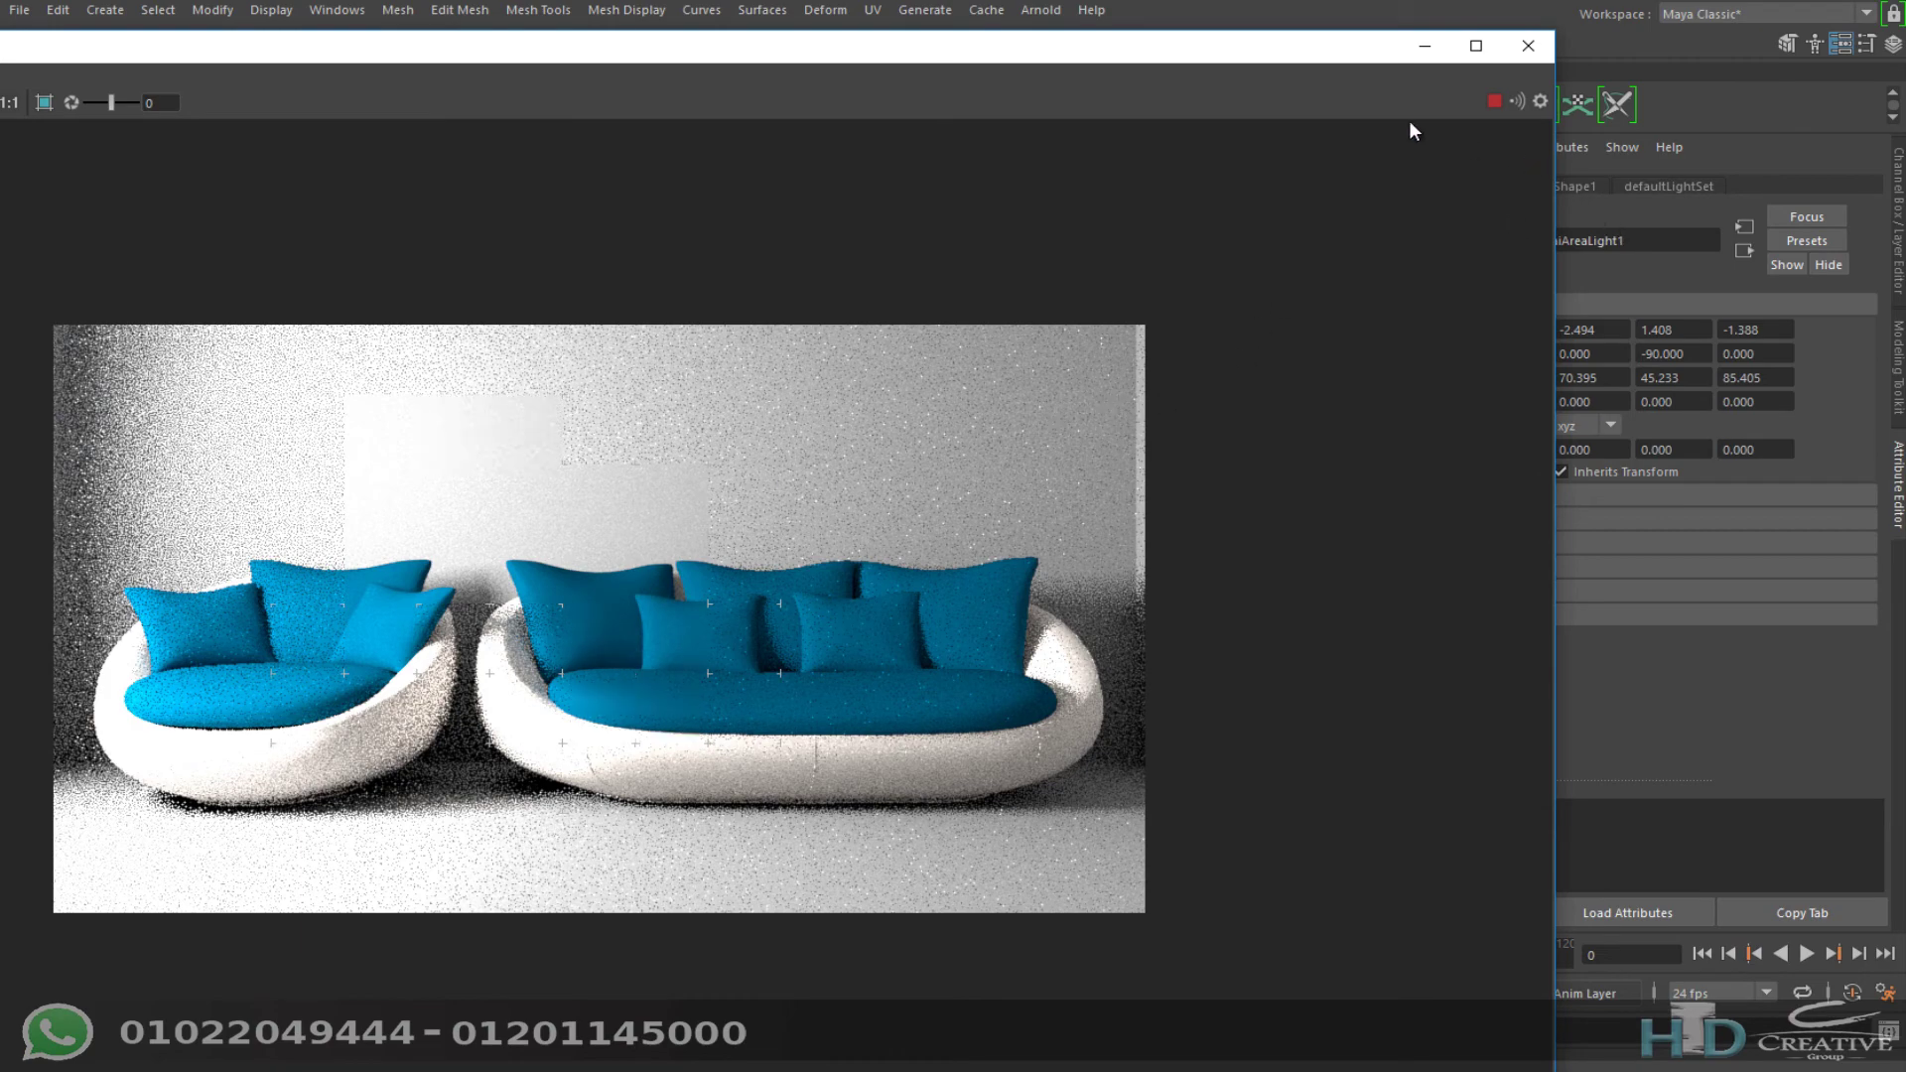
{"action": "mouse_move", "coordinate": [1212, 60]}
{"action": "left_mouse_down"}
{"action": "mouse_move", "coordinate": [1159, 521]}
{"action": "mouse_move", "coordinate": [1179, 738]}
{"action": "left_mouse_up"}
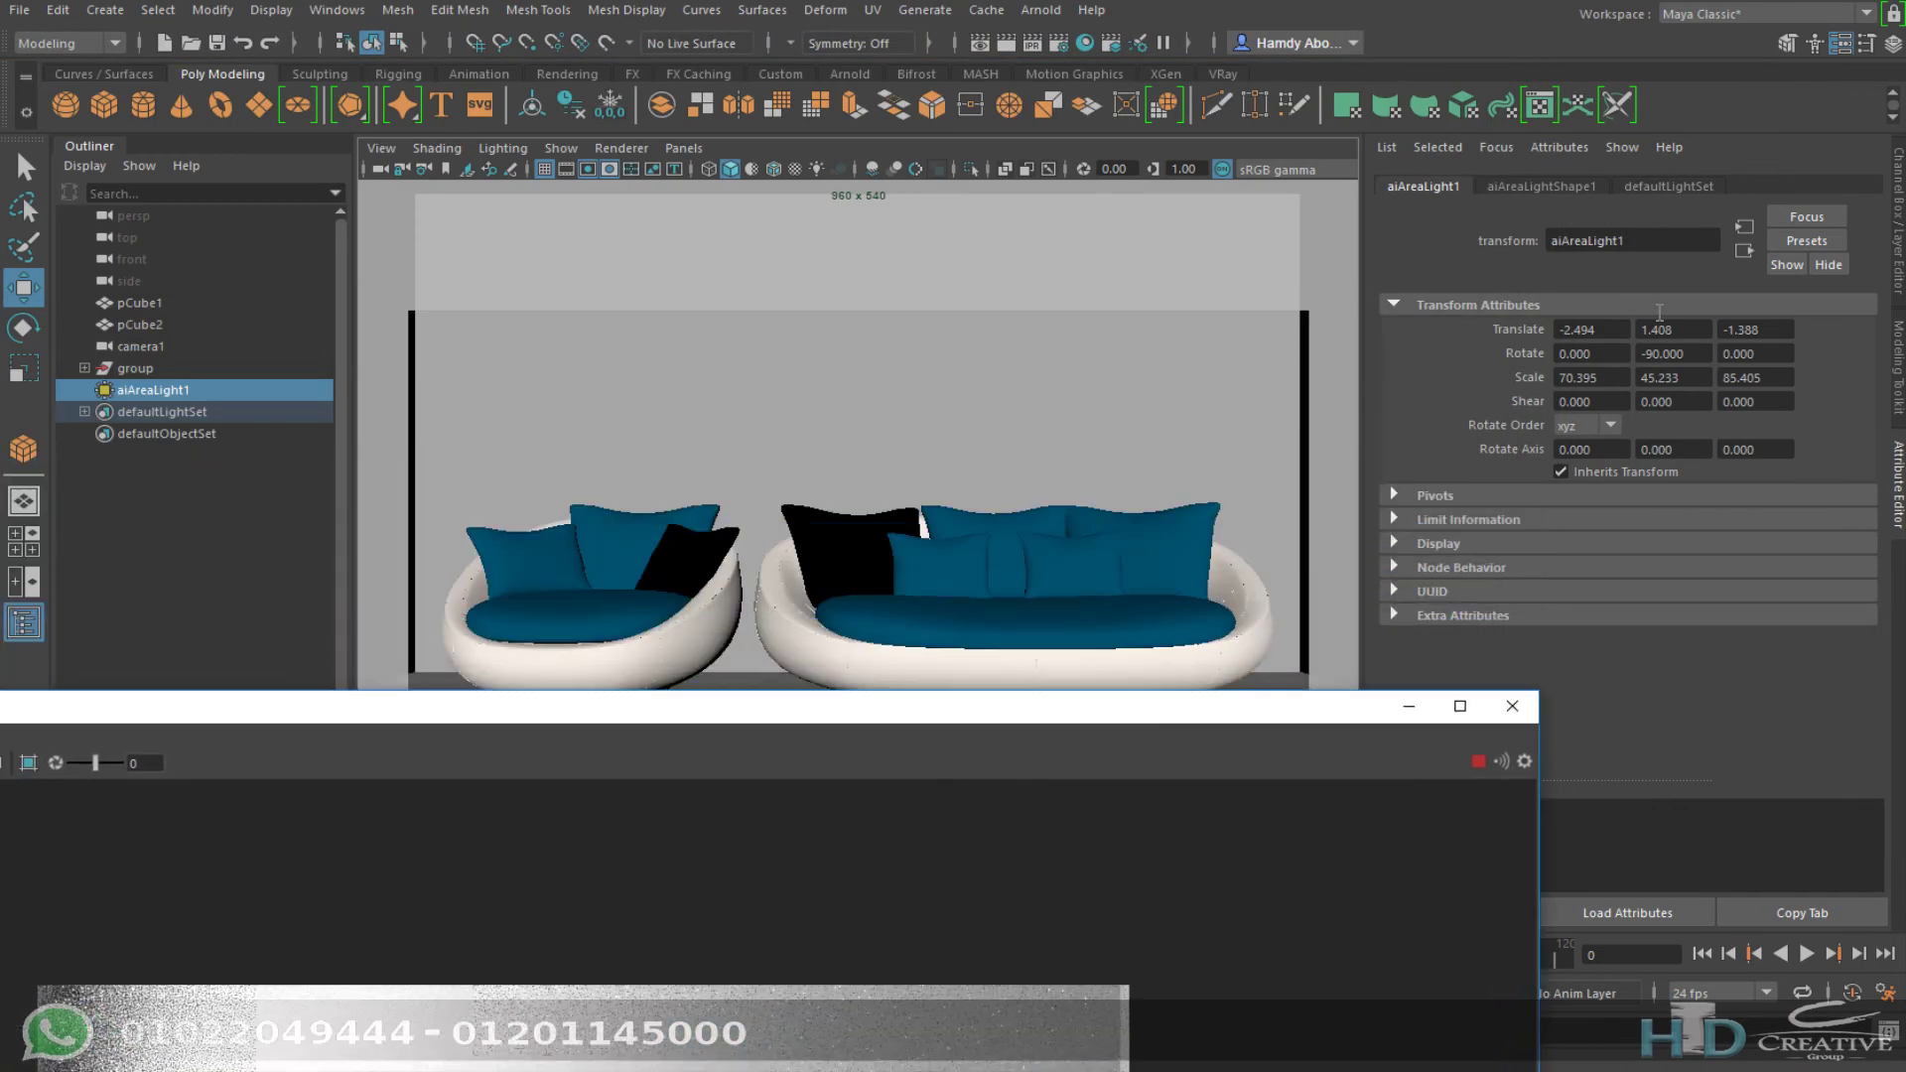
{"action": "left_click", "coordinate": [1541, 186]}
{"action": "left_click", "coordinate": [1588, 461]}
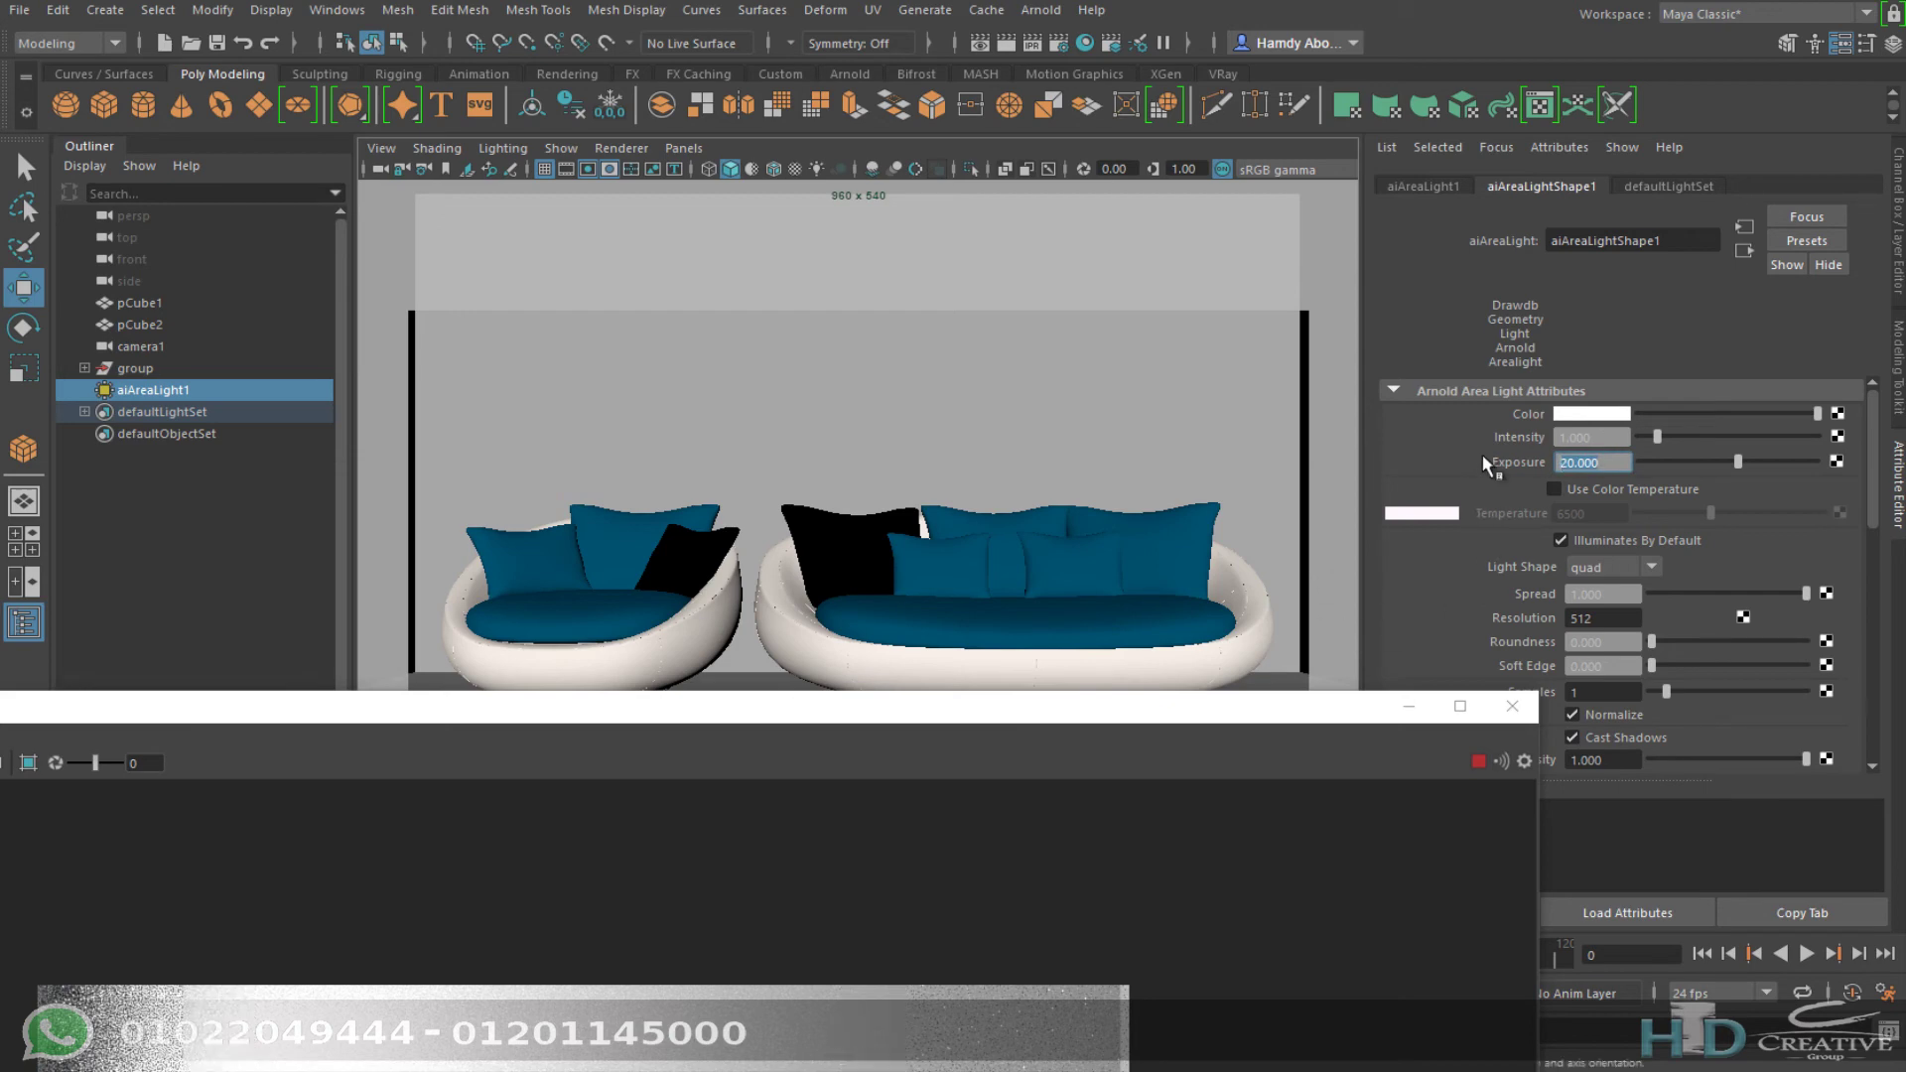
{"action": "type", "text": "15"}
{"action": "key", "text": "Return"}
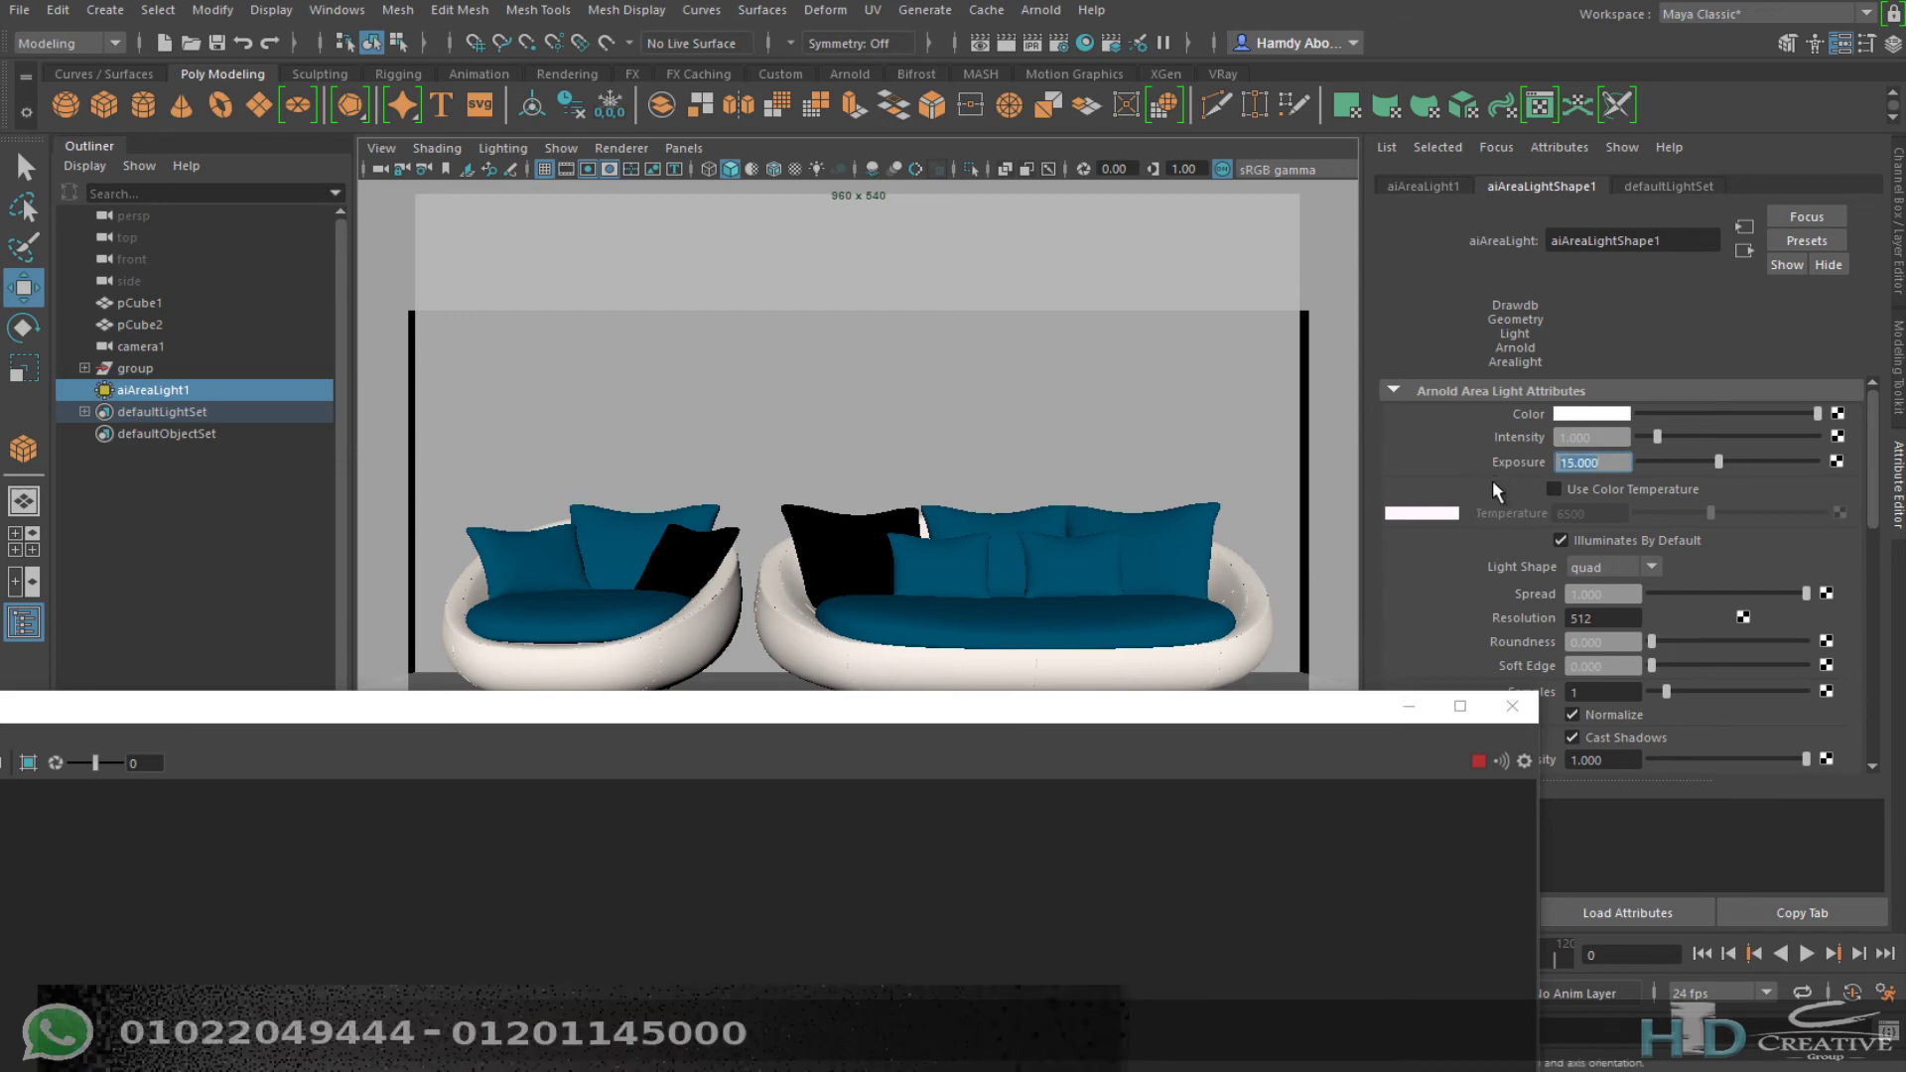
Step: Raise the area light's exposure to 18
{"action": "left_click_drag", "start_coordinate": [1119, 715], "coordinate": [984, 259]}
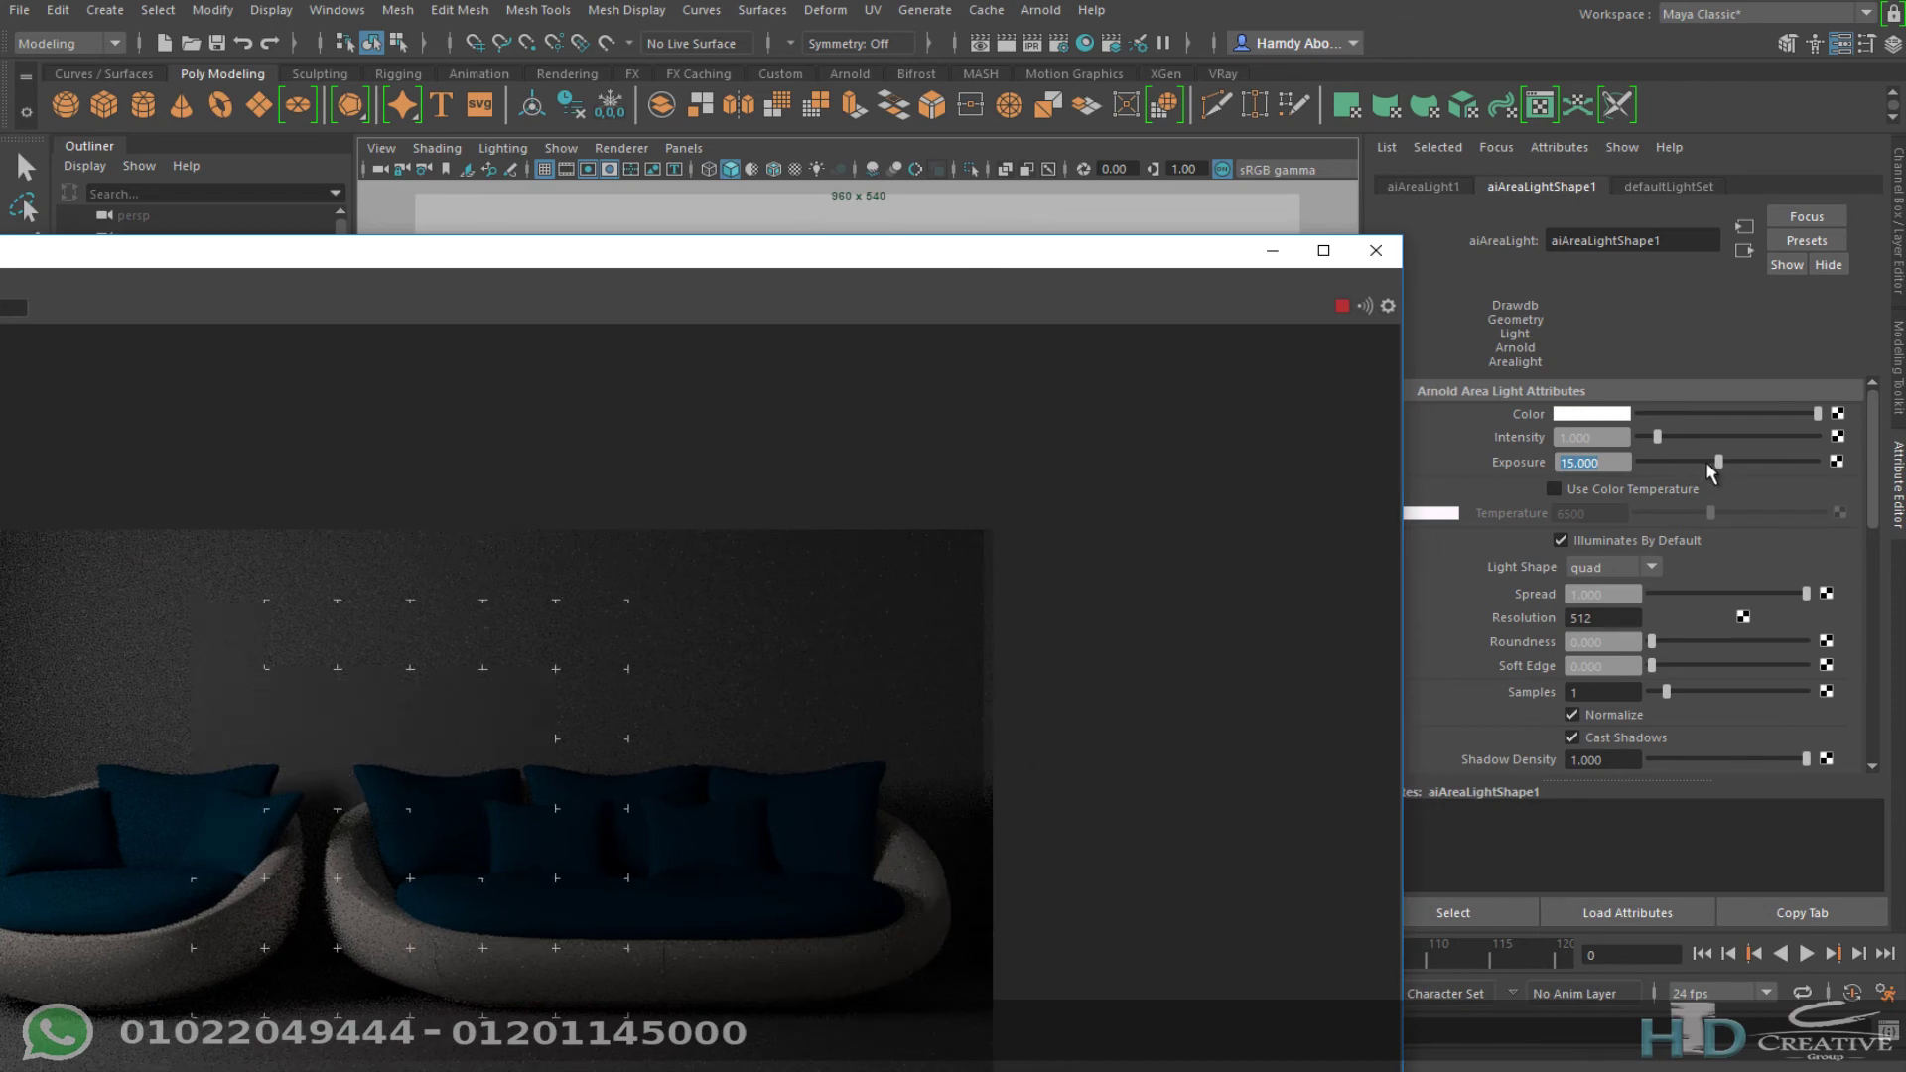
{"action": "left_click_drag", "start_coordinate": [1718, 463], "coordinate": [1737, 472]}
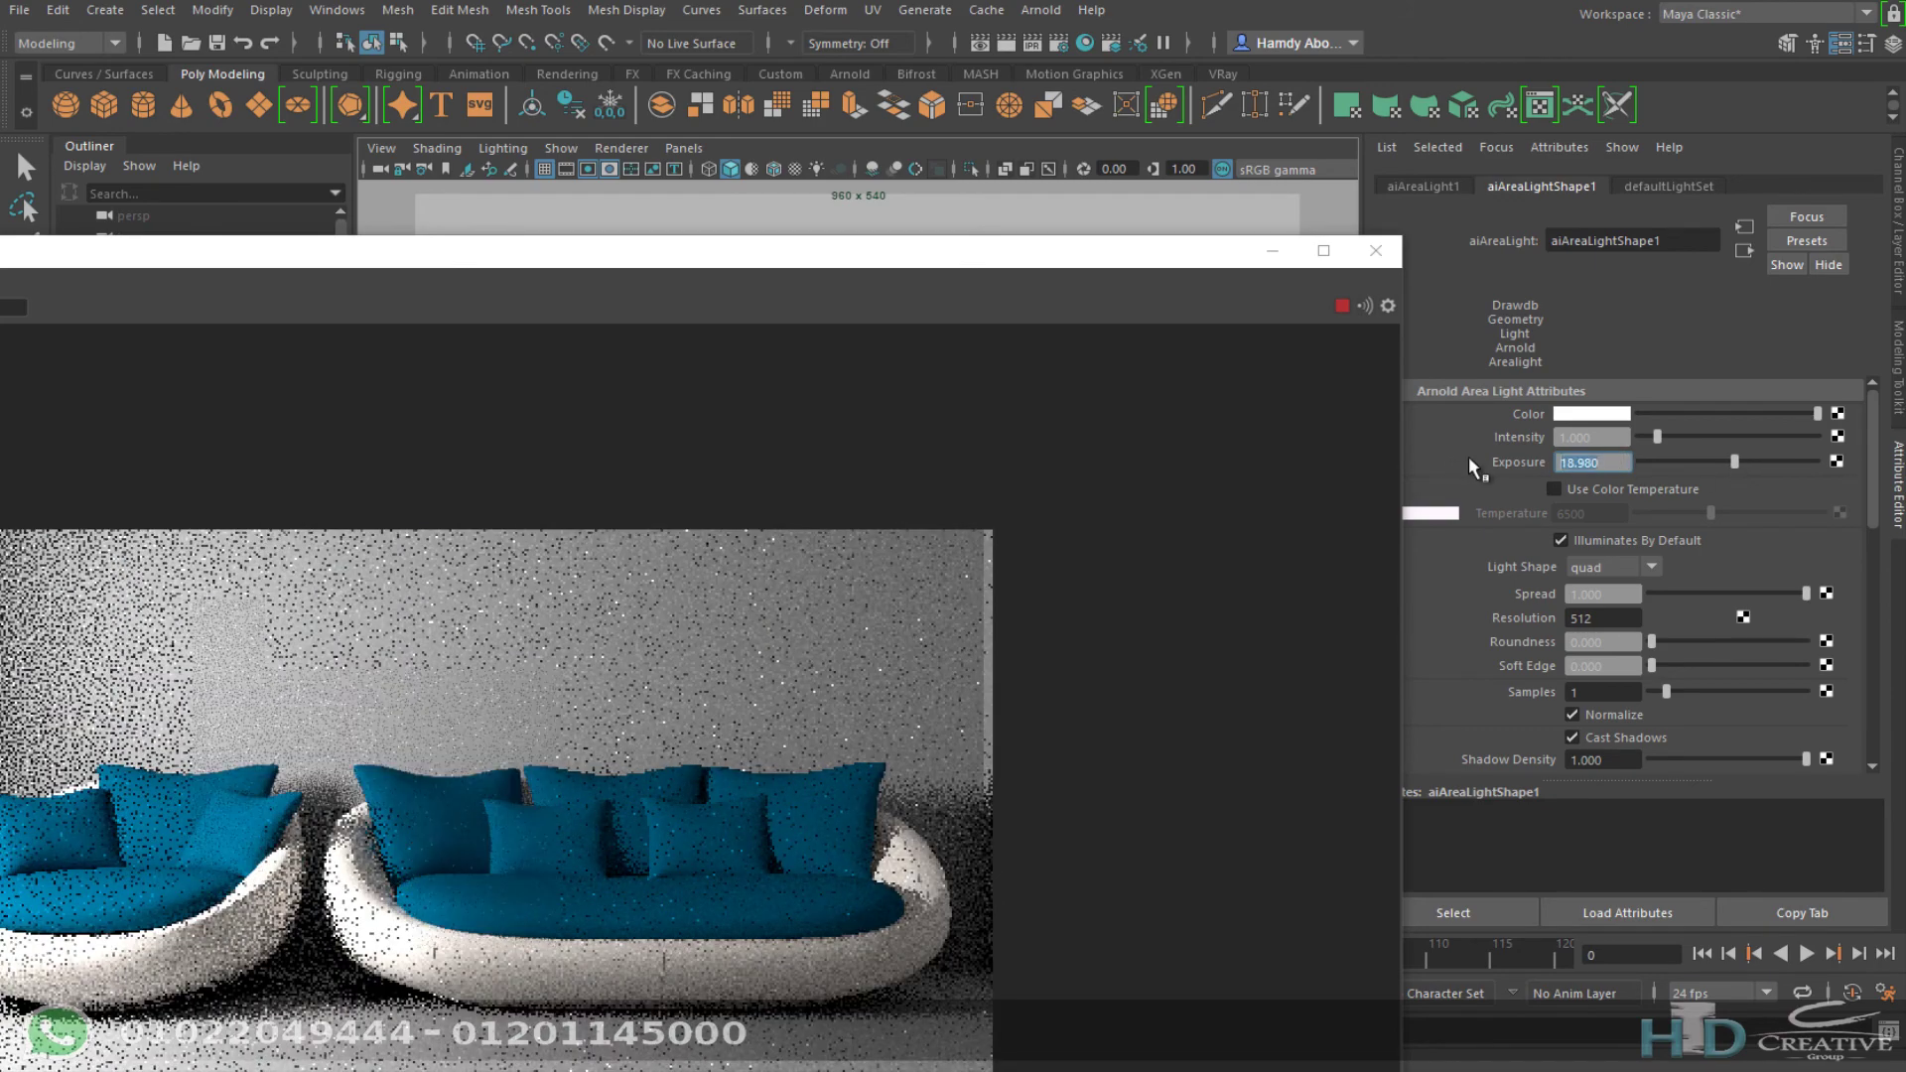
{"action": "type", "text": "18"}
{"action": "key", "text": "Return"}
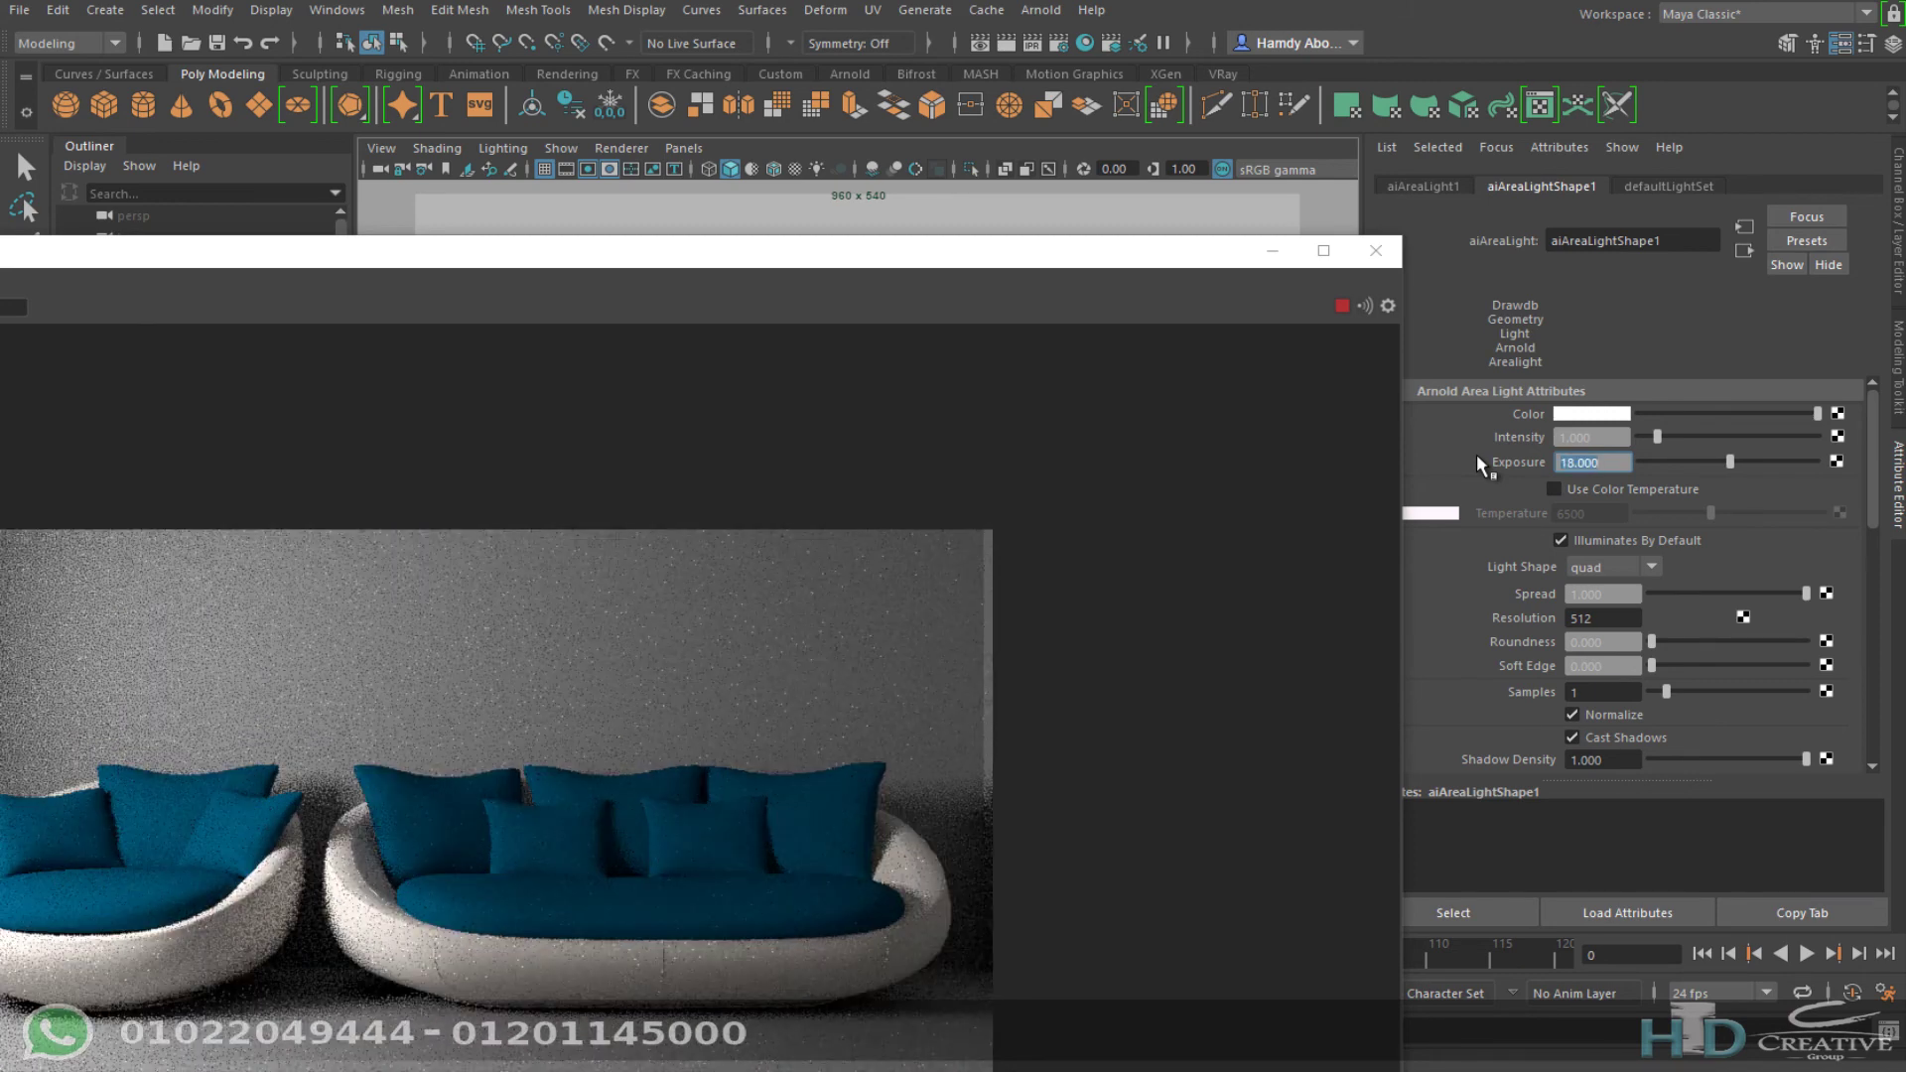
{"action": "left_click", "coordinate": [1375, 250]}
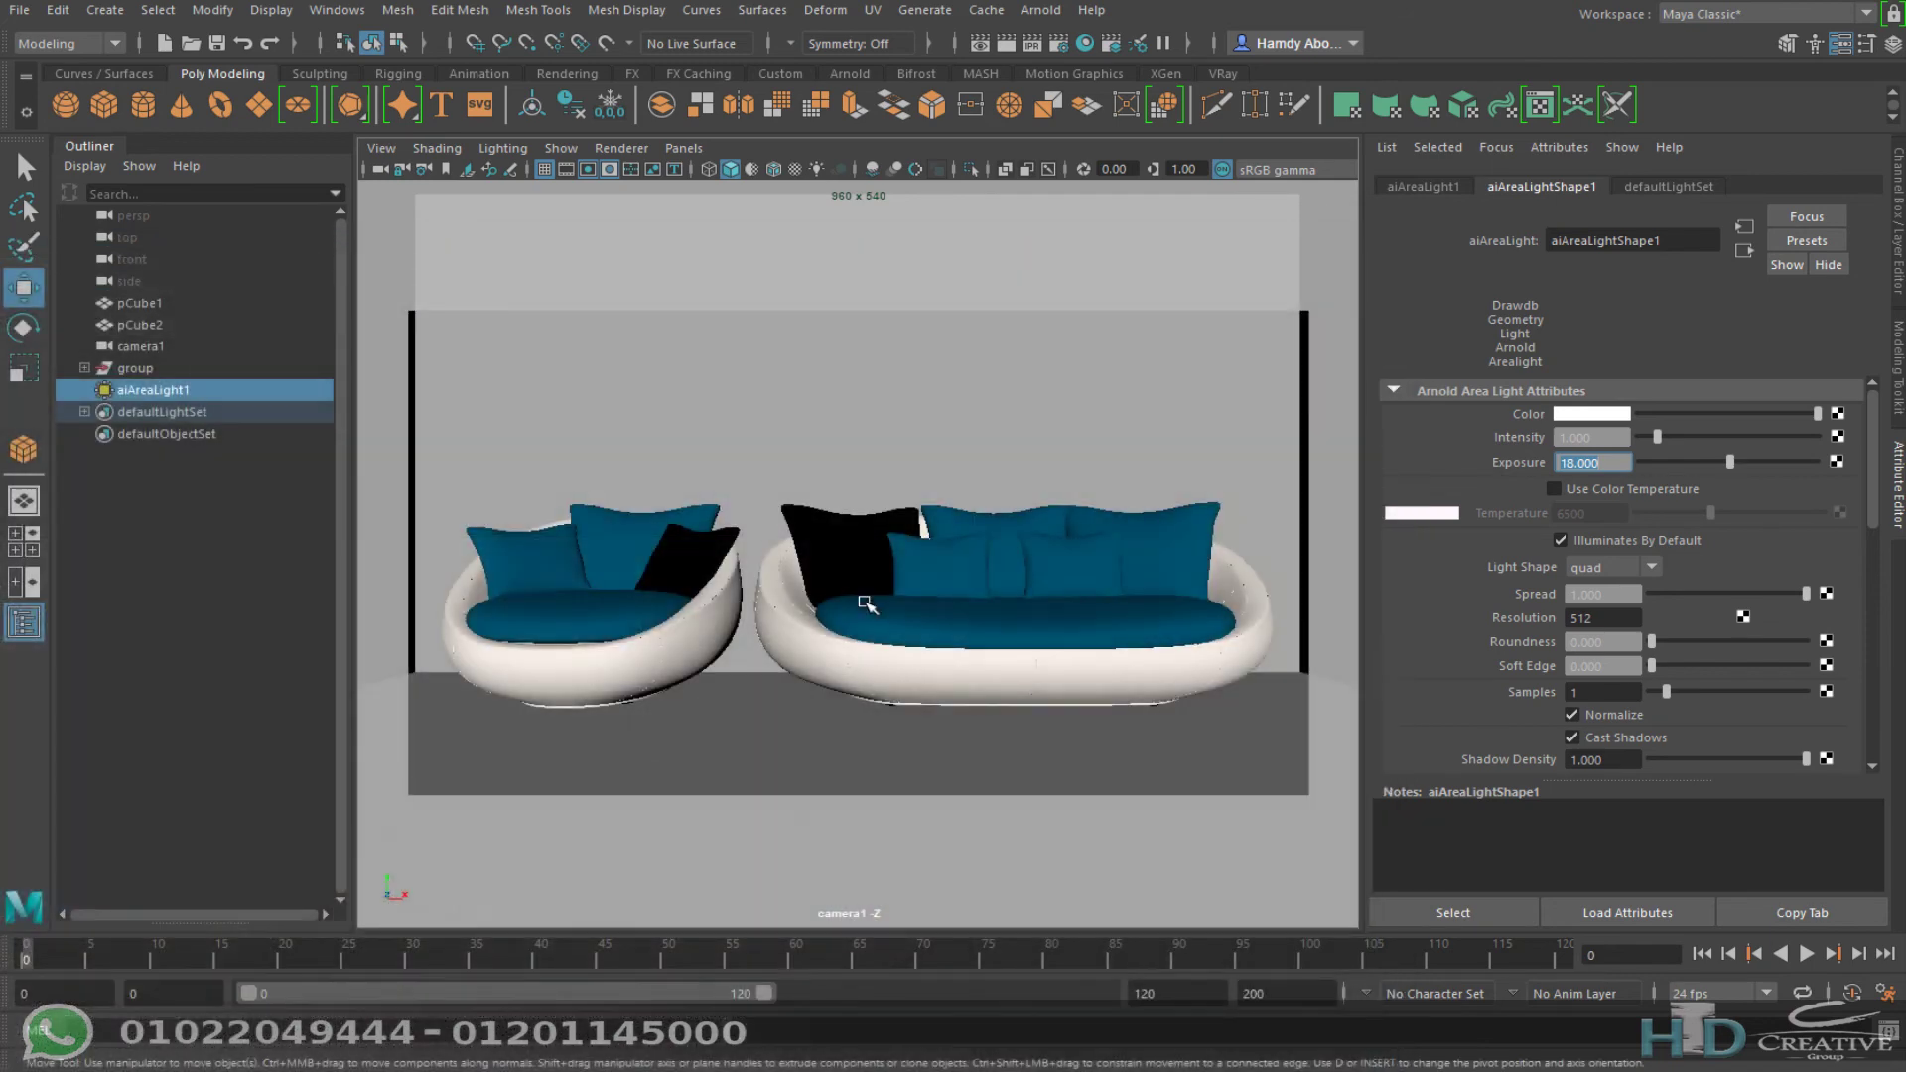
{"action": "key", "text": "space"}
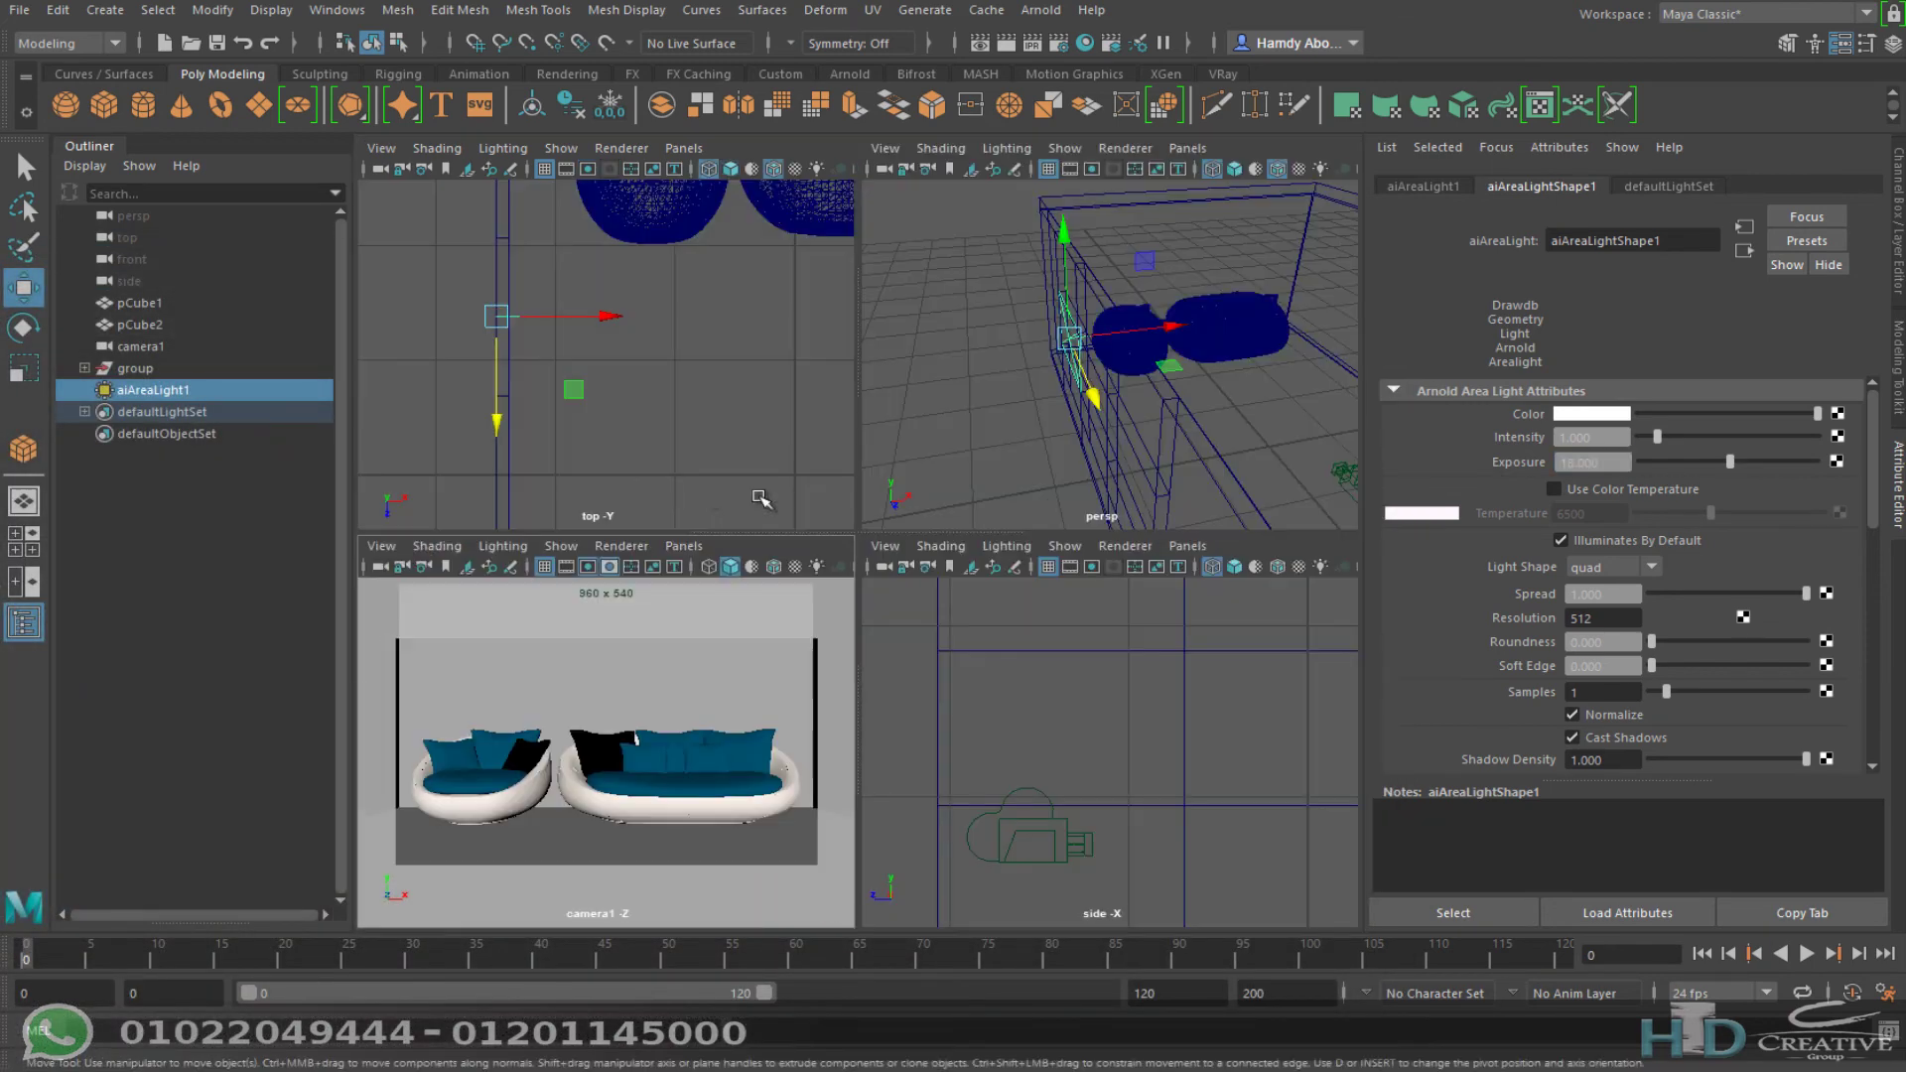
{"action": "scroll", "coordinate": [655, 456], "scroll_direction": "down", "scroll_amount": 3}
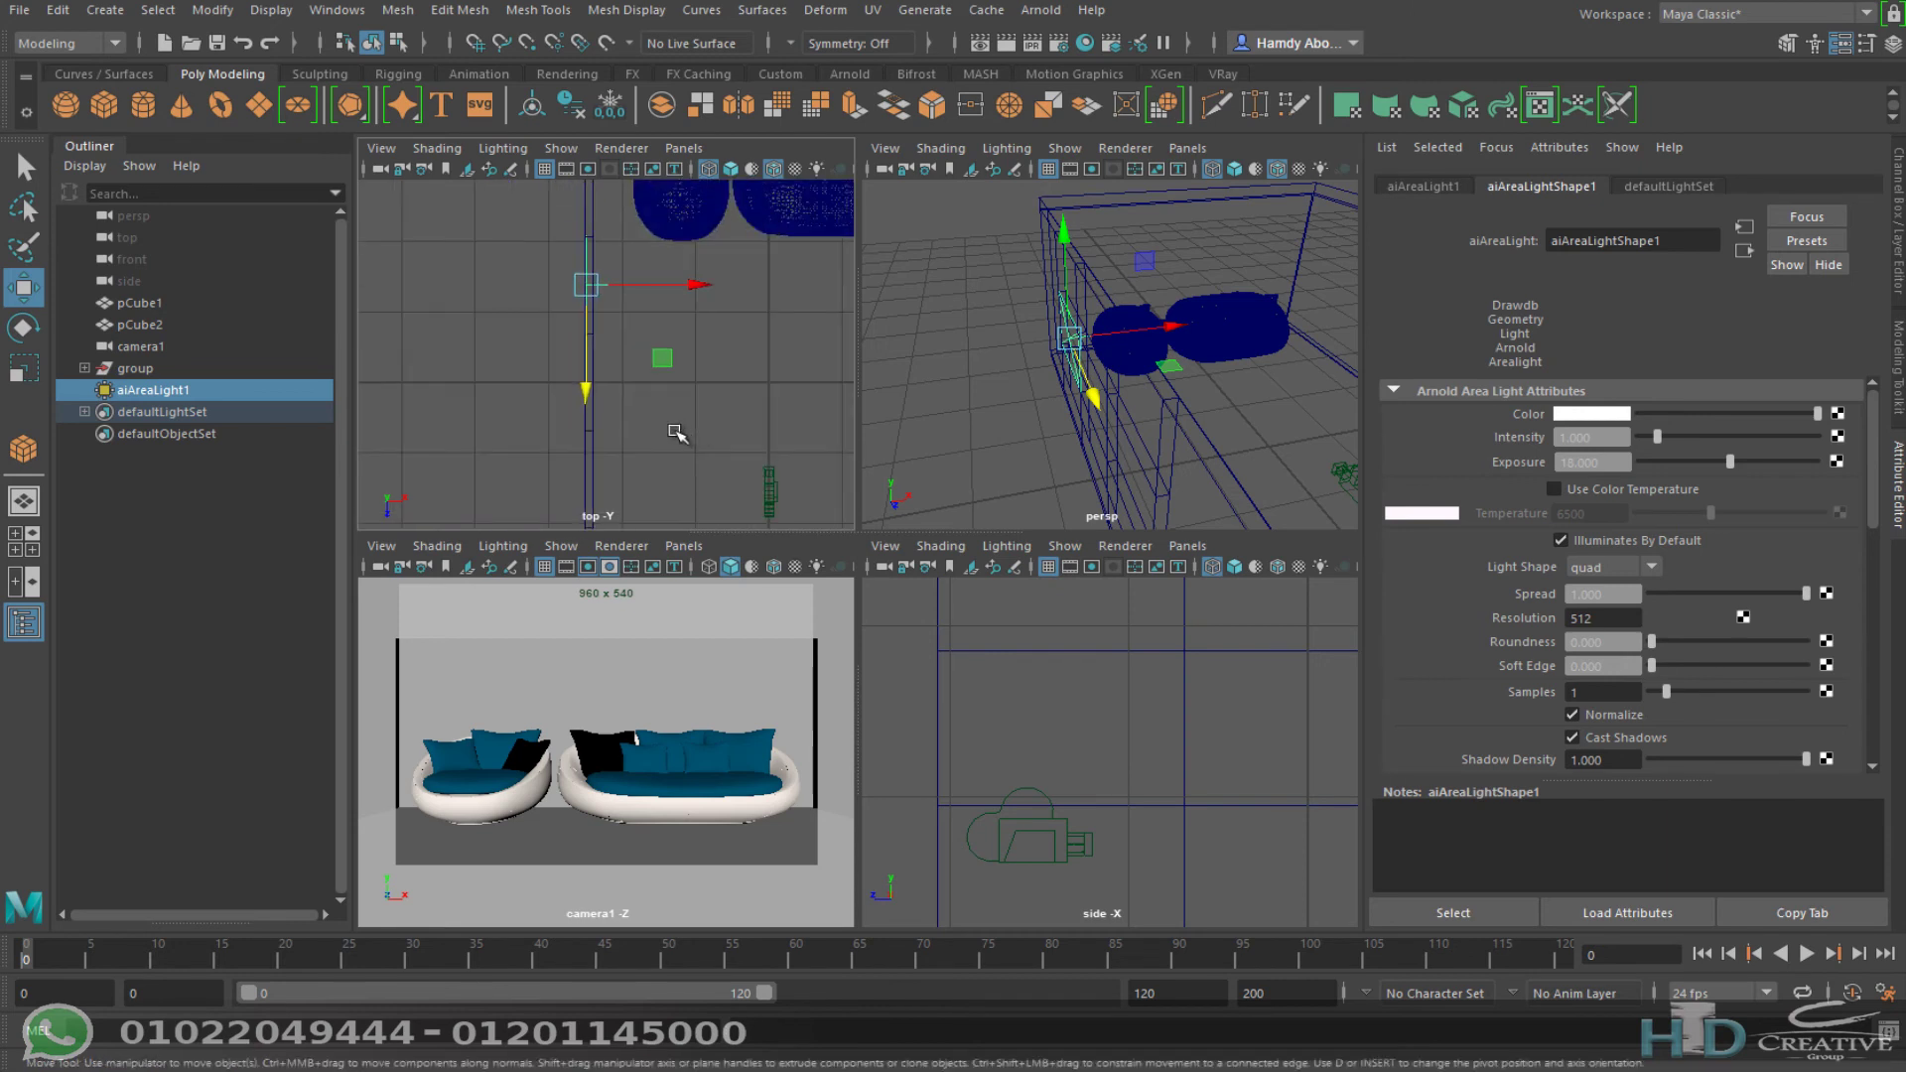
{"action": "key", "text": "ctrl+d"}
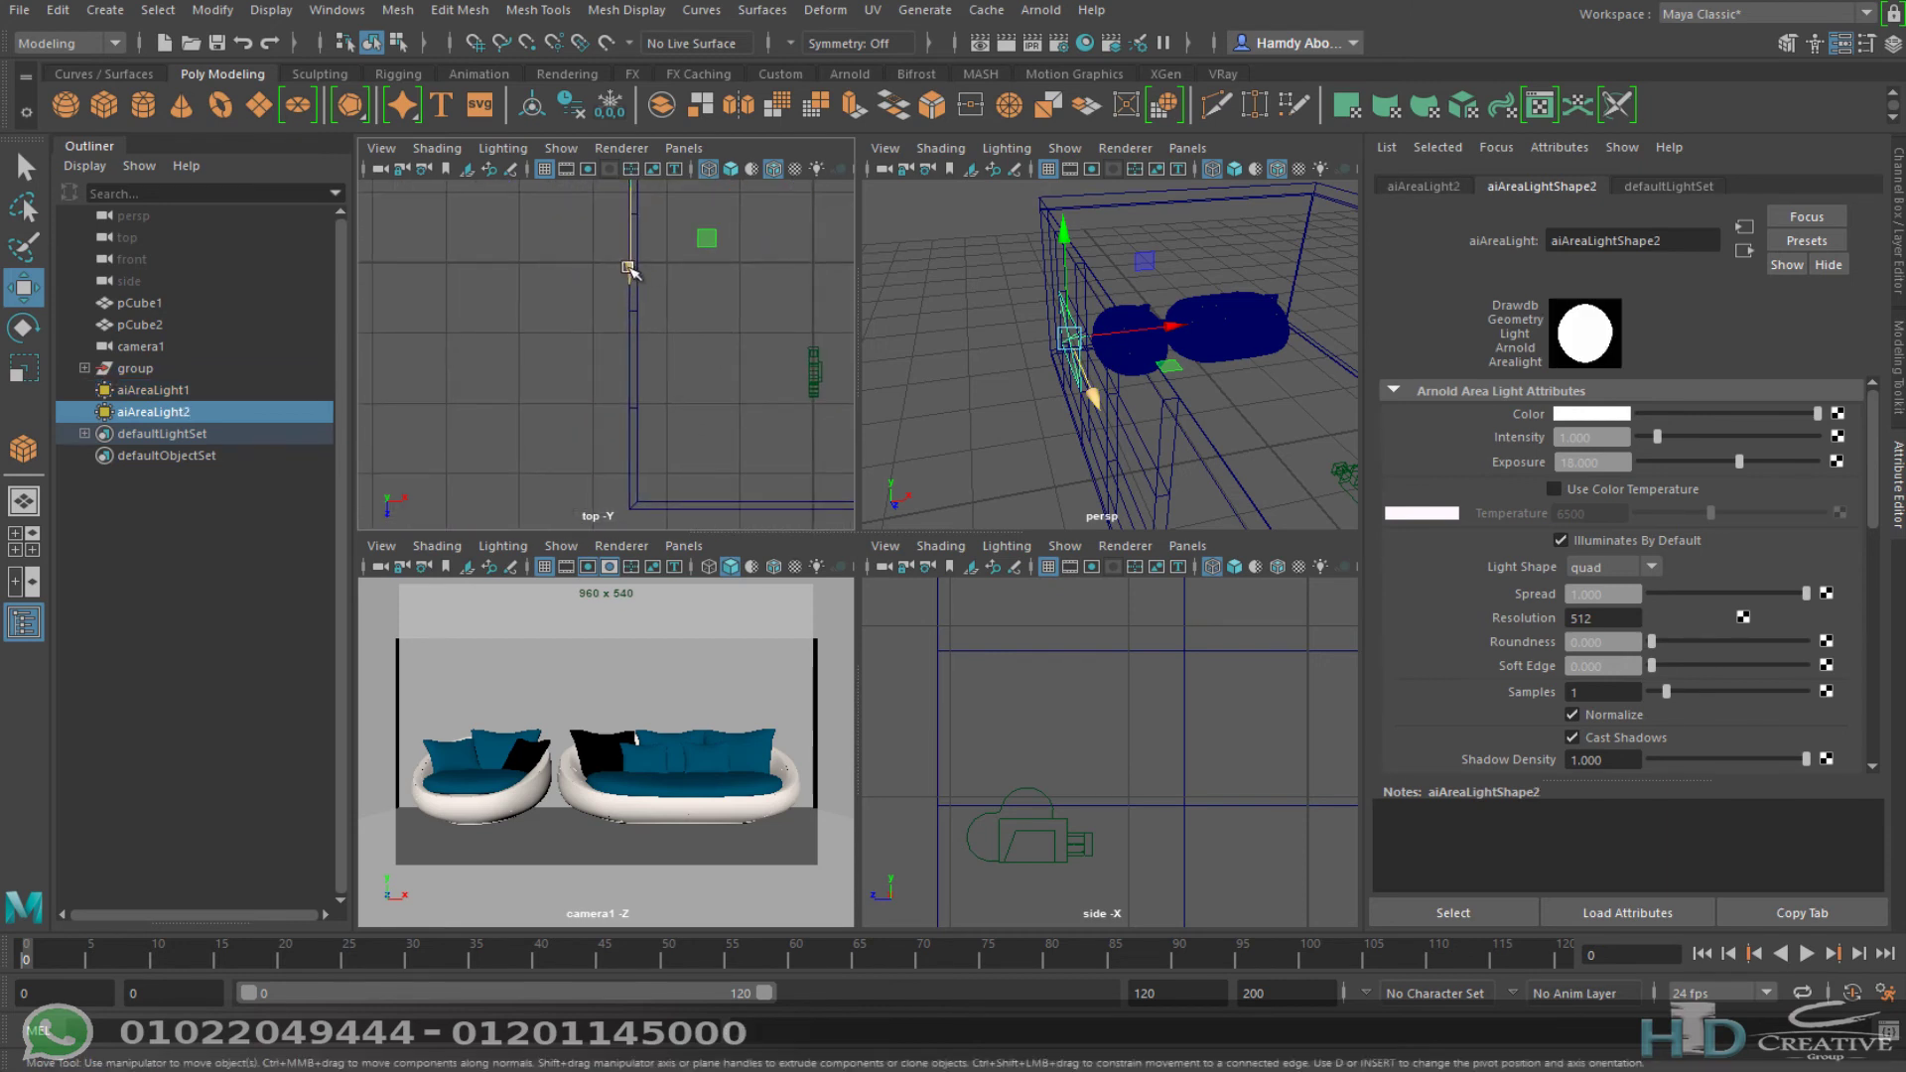
{"action": "left_click_drag", "start_coordinate": [630, 266], "coordinate": [656, 464]}
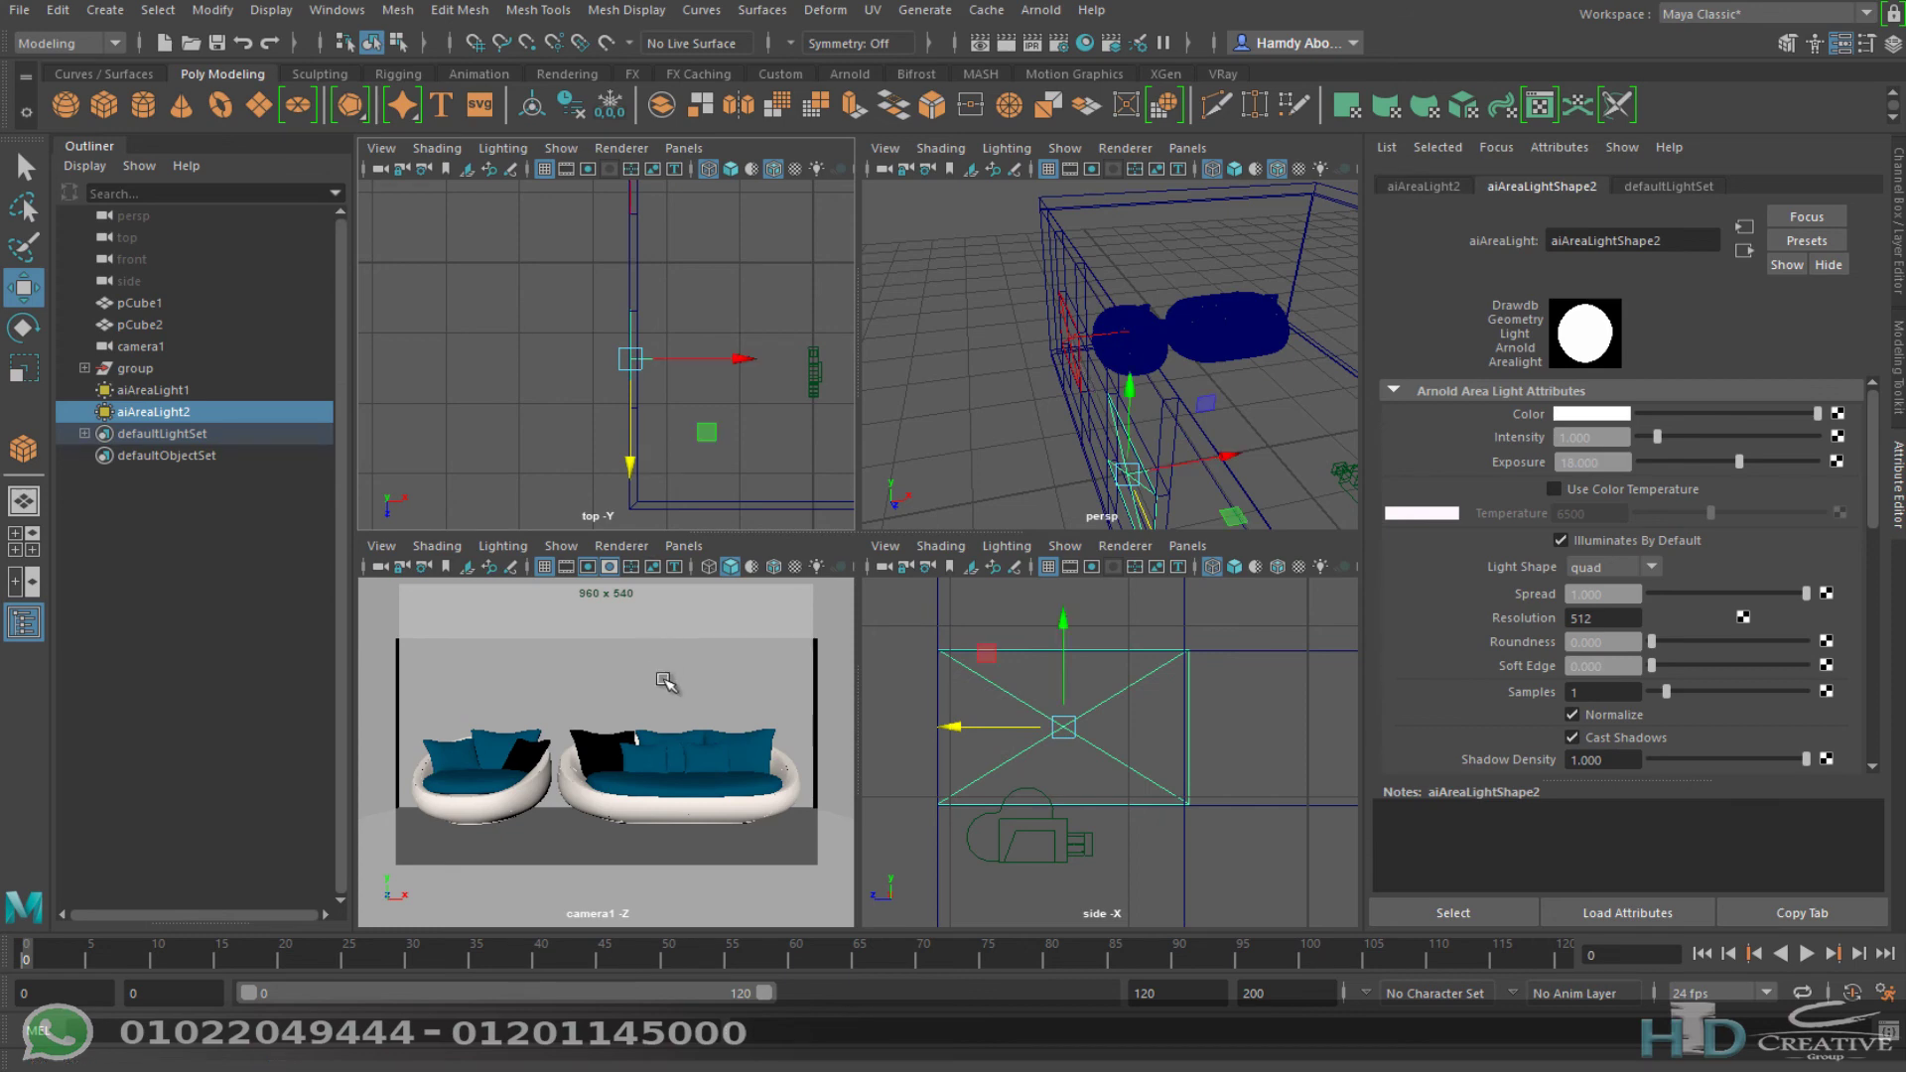
{"action": "left_click", "coordinate": [659, 681]}
{"action": "left_click", "coordinate": [1040, 10]}
{"action": "left_click", "coordinate": [1099, 72]}
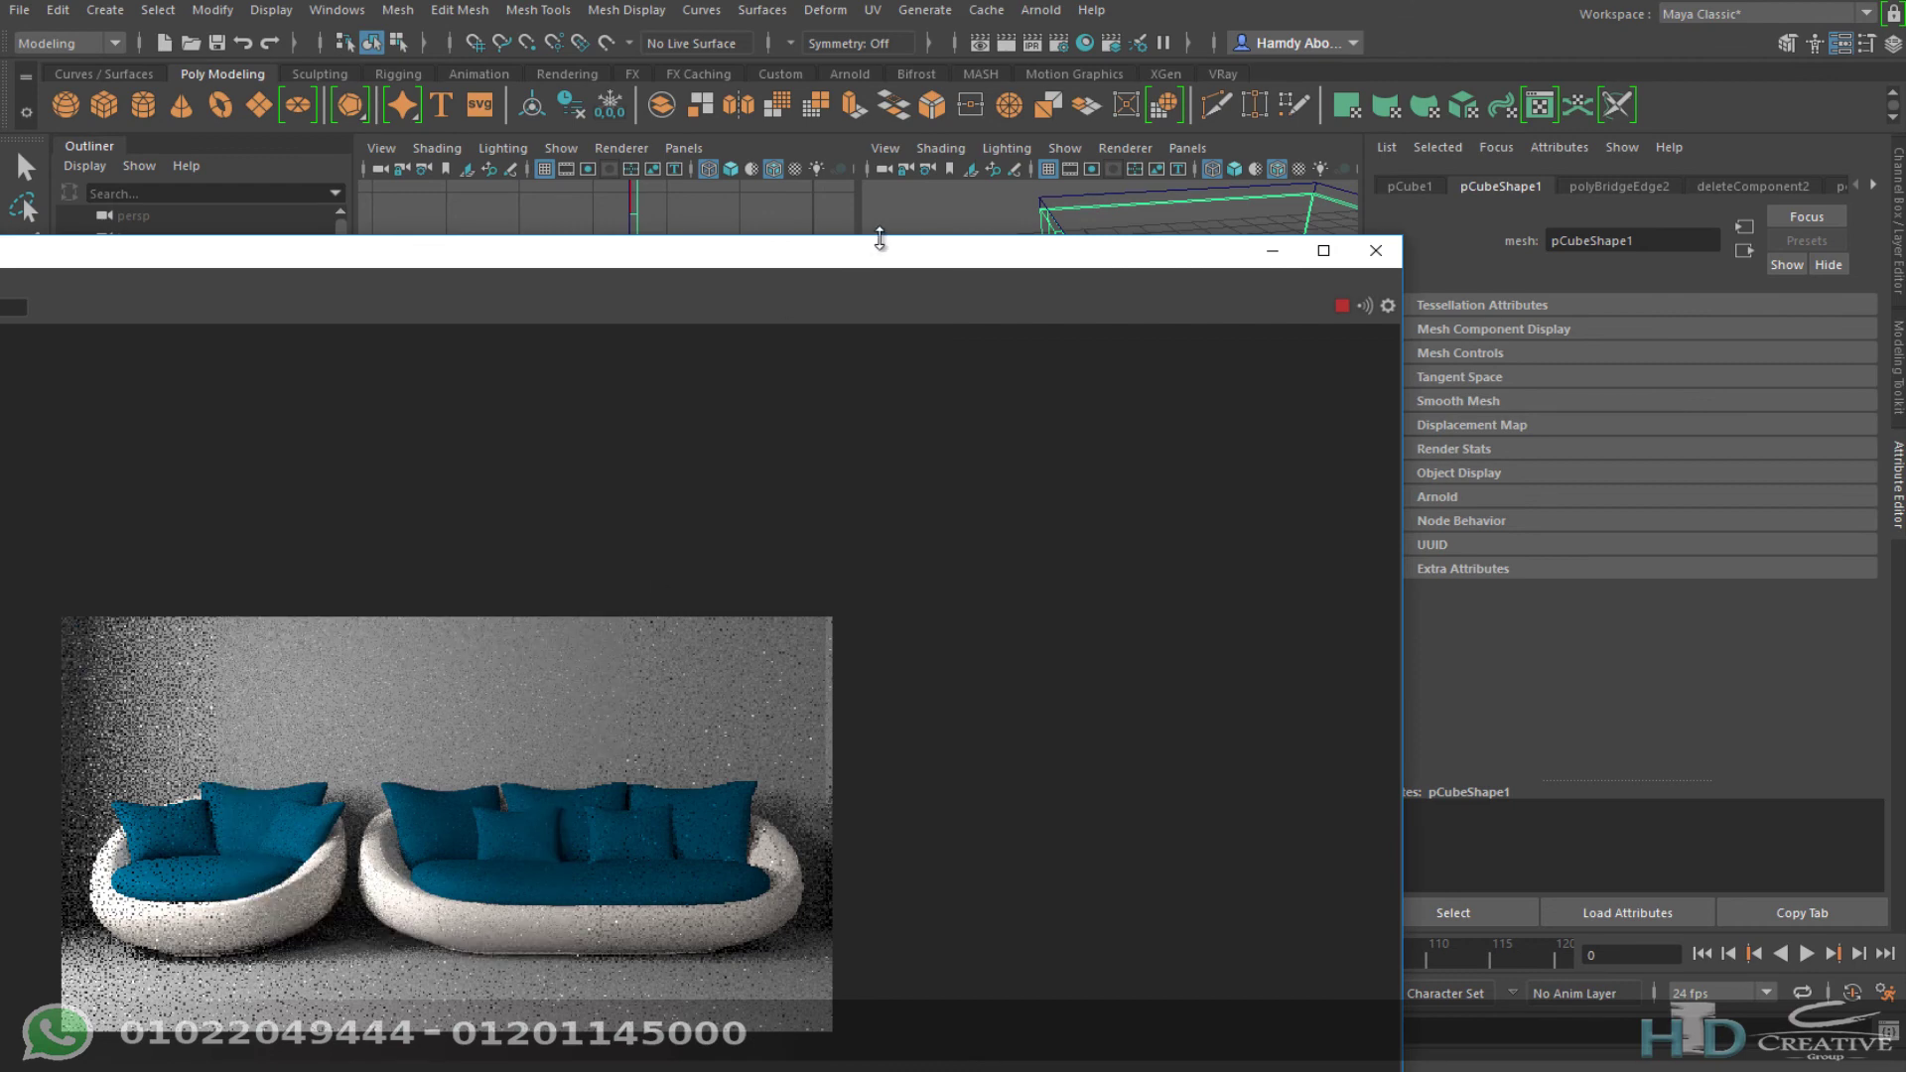
{"action": "double_click", "coordinate": [906, 251]}
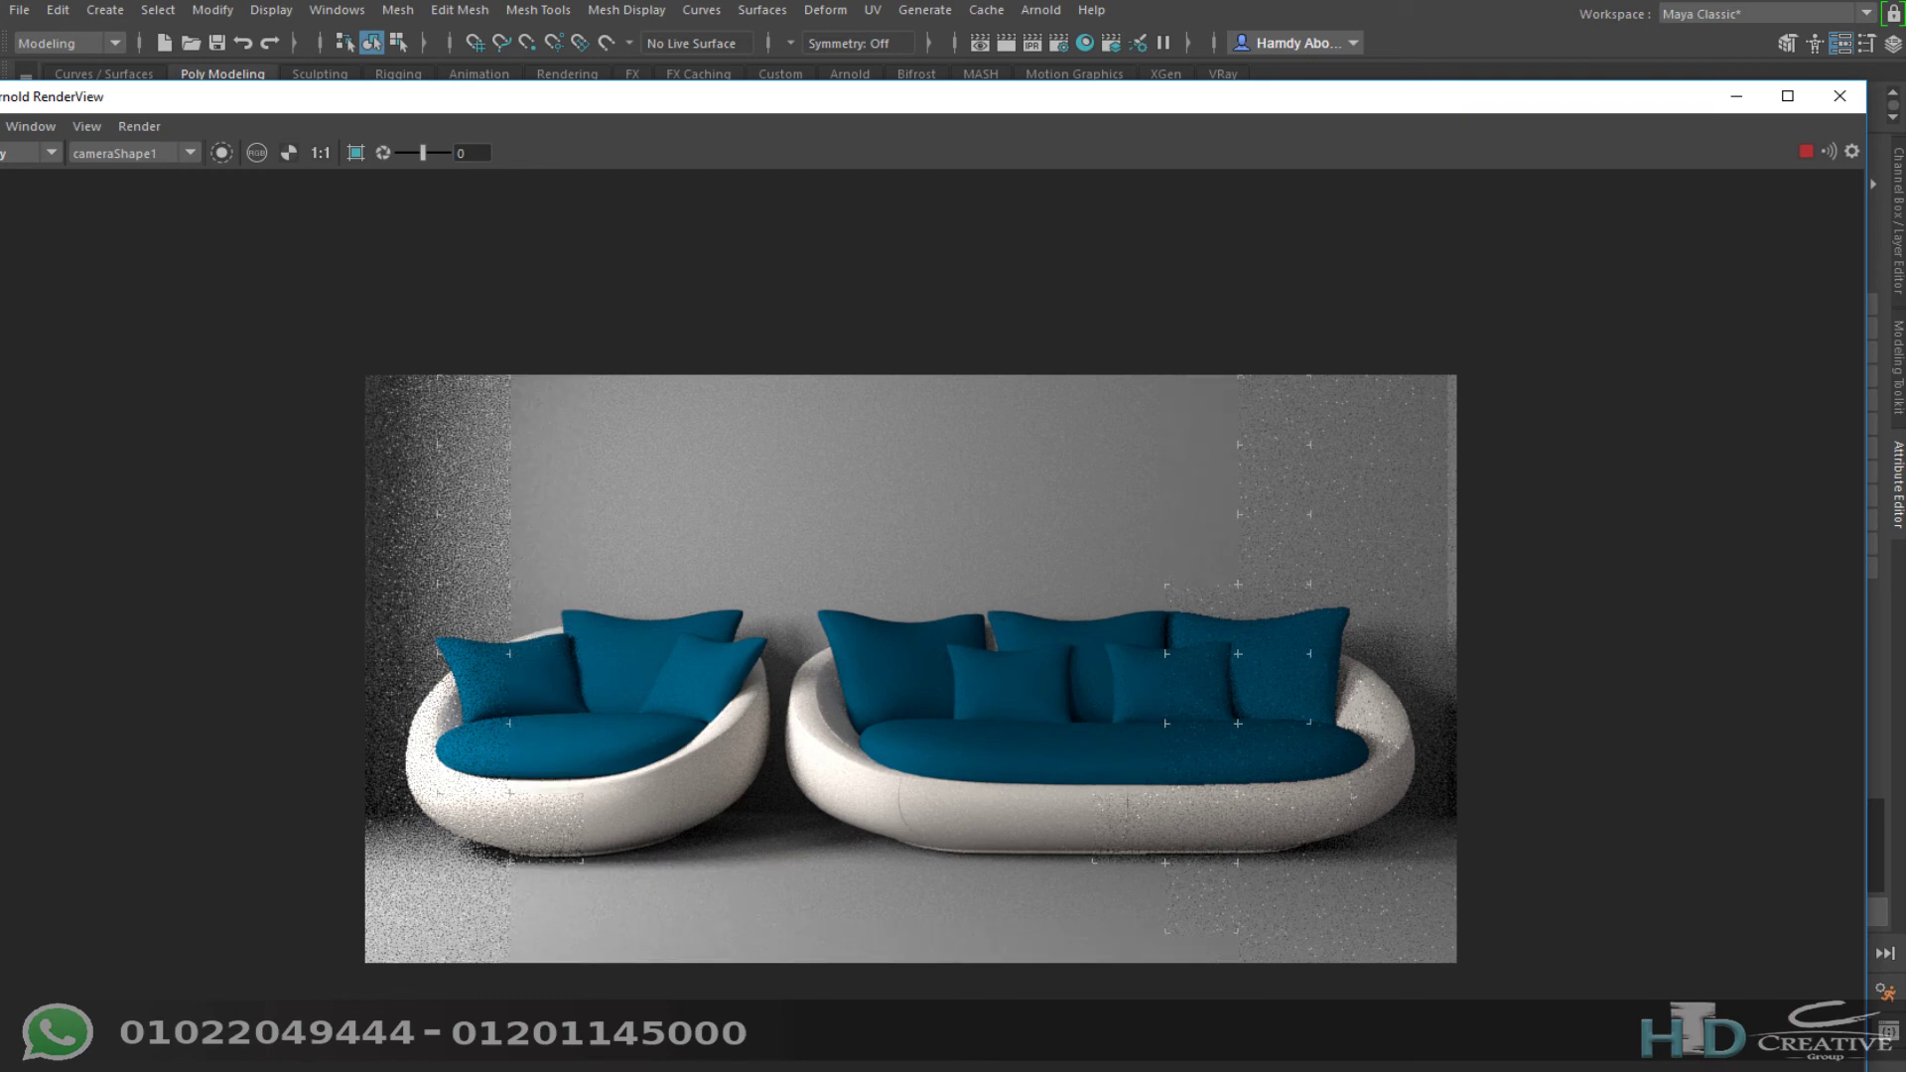
{"action": "left_click", "coordinate": [1839, 96]}
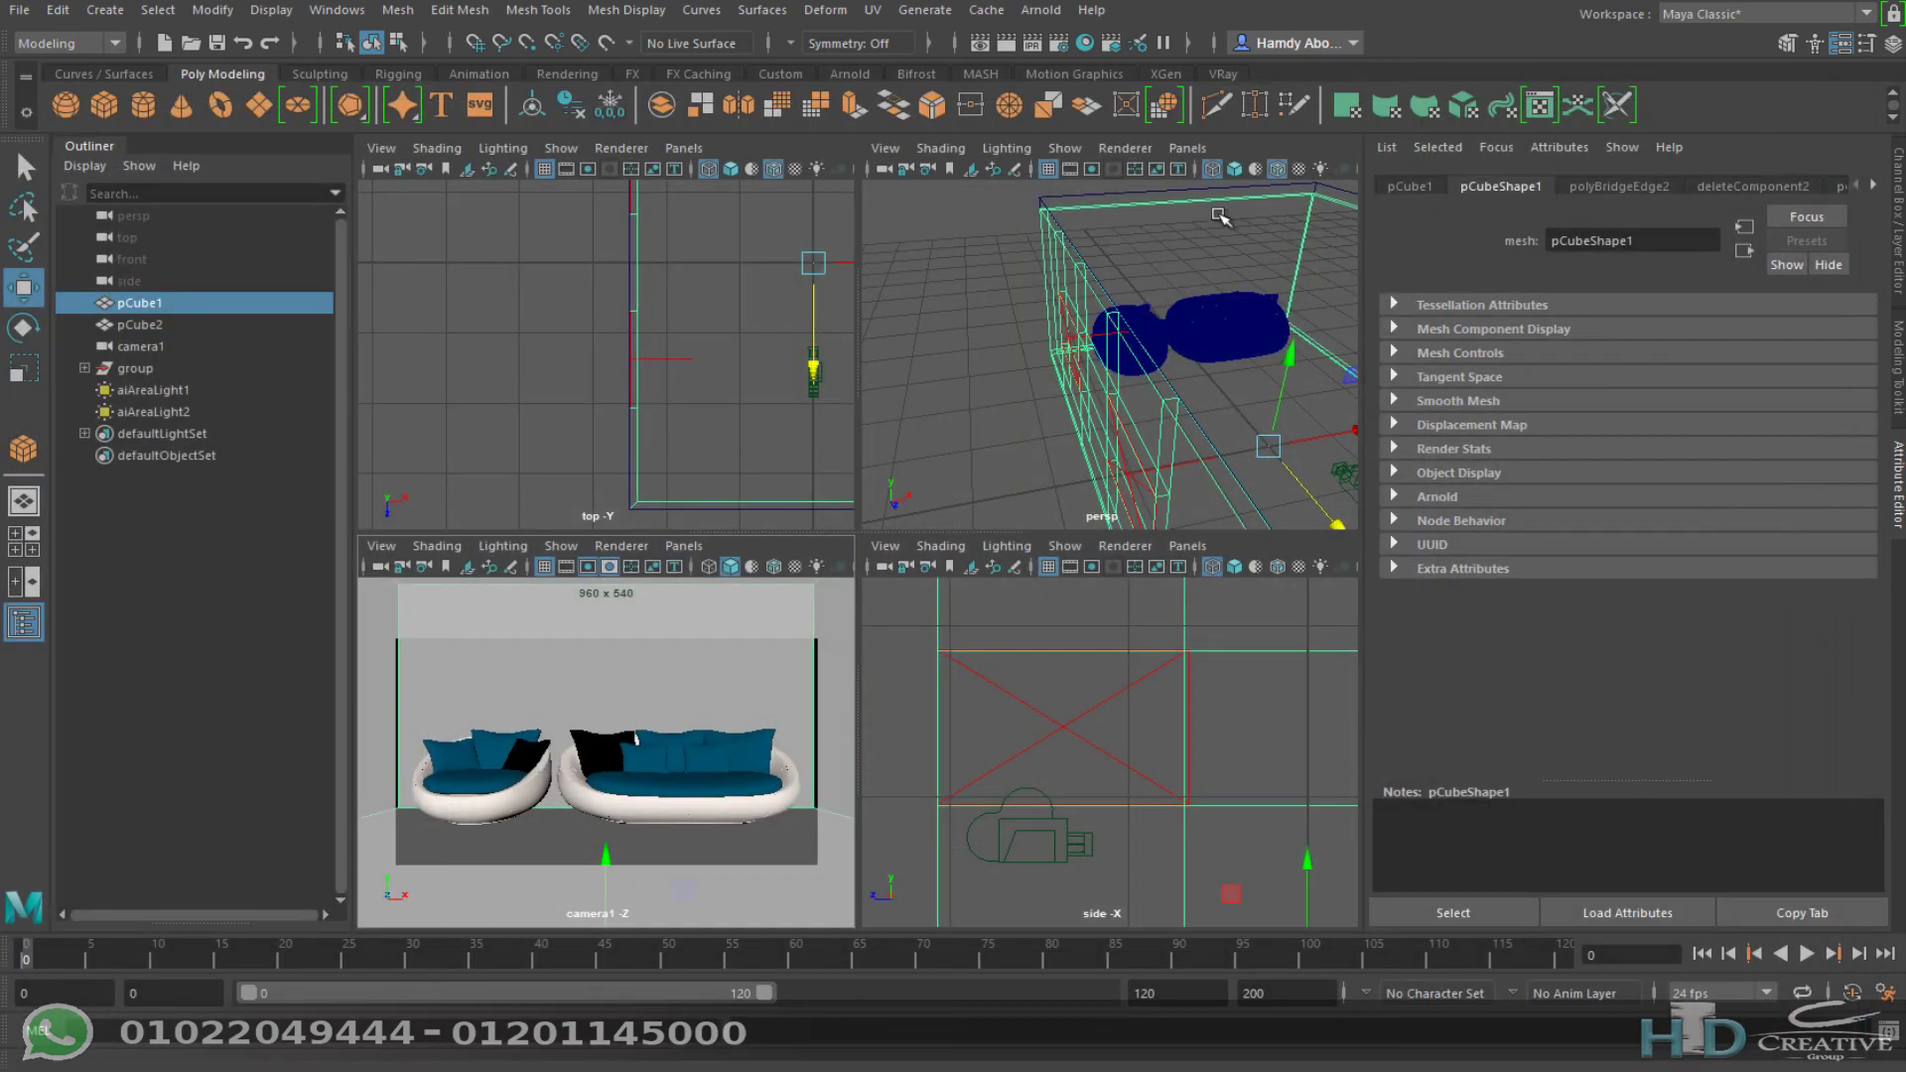
Step: Open Hypershade and create a new aiStandardSurface material node
{"action": "left_click_drag", "start_coordinate": [1219, 215], "coordinate": [1089, 51], "text": "alt"}
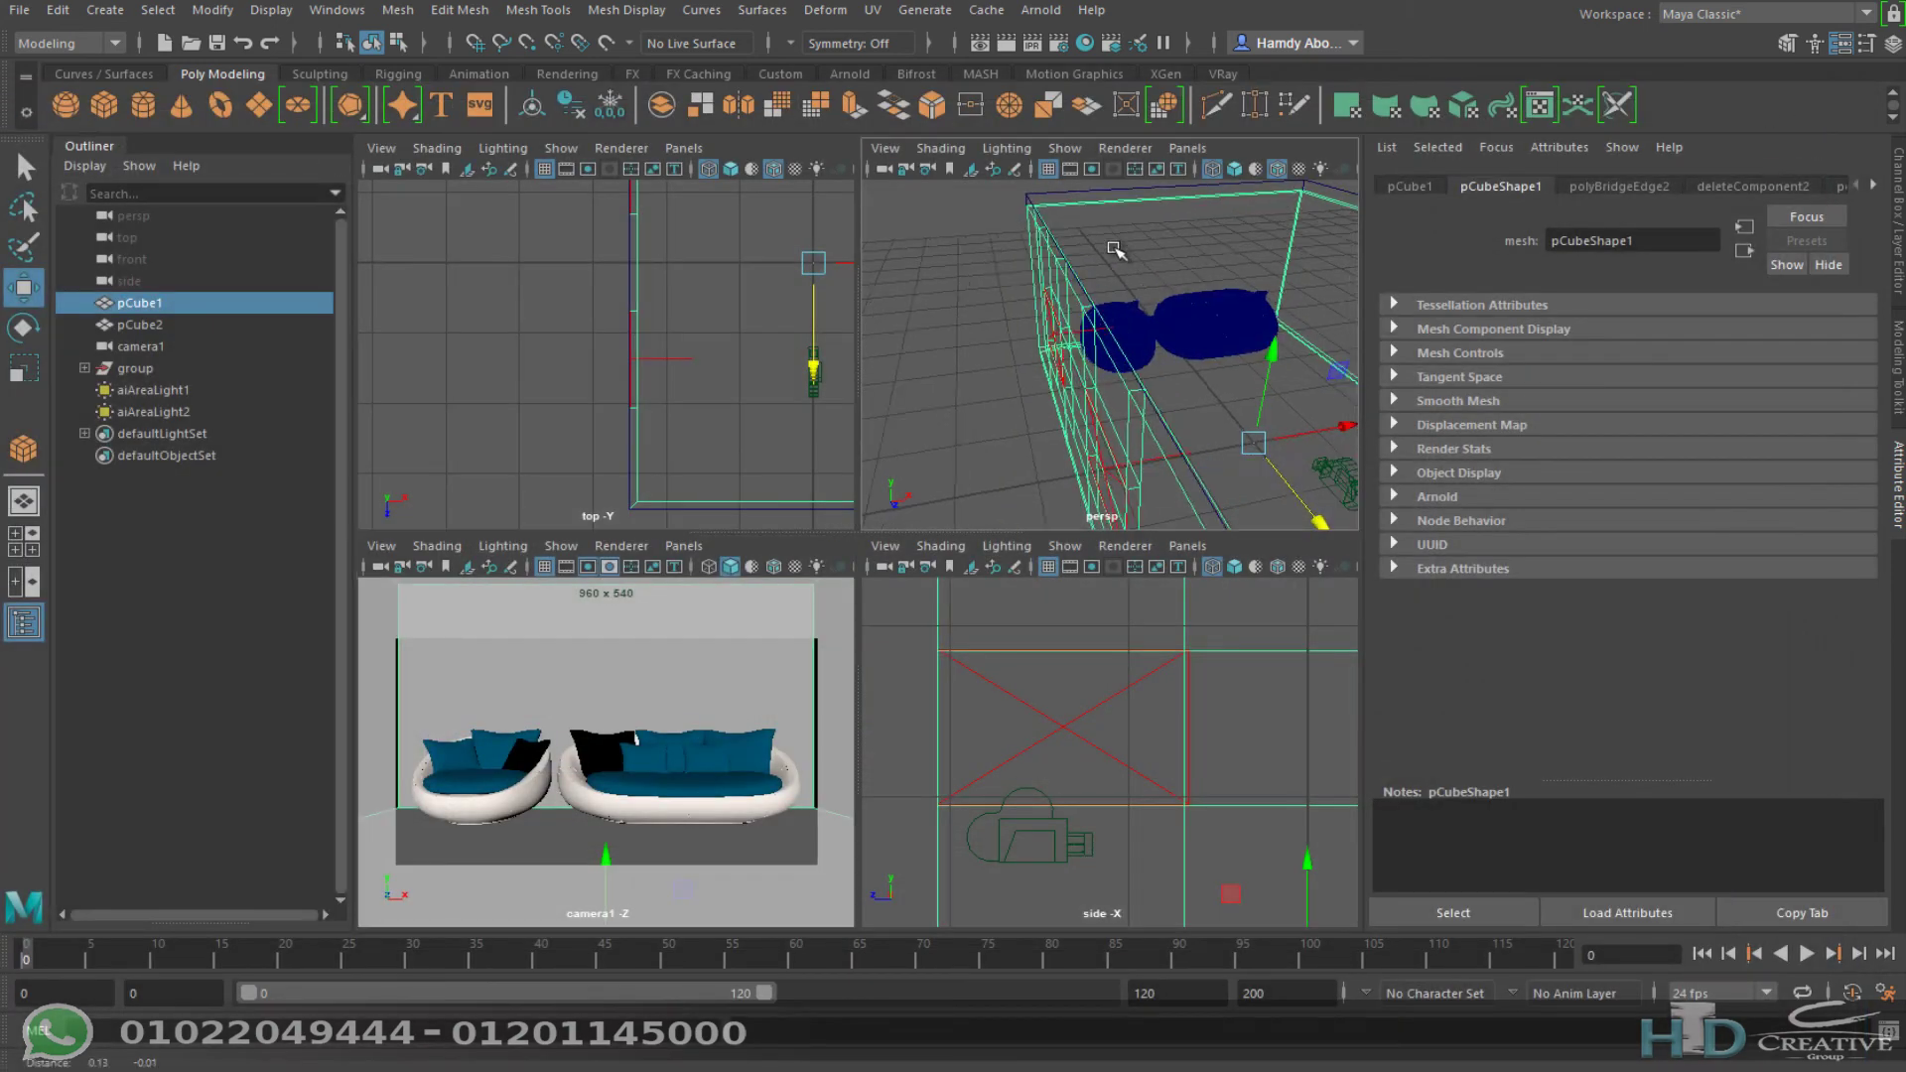
{"action": "left_click", "coordinate": [1087, 47]}
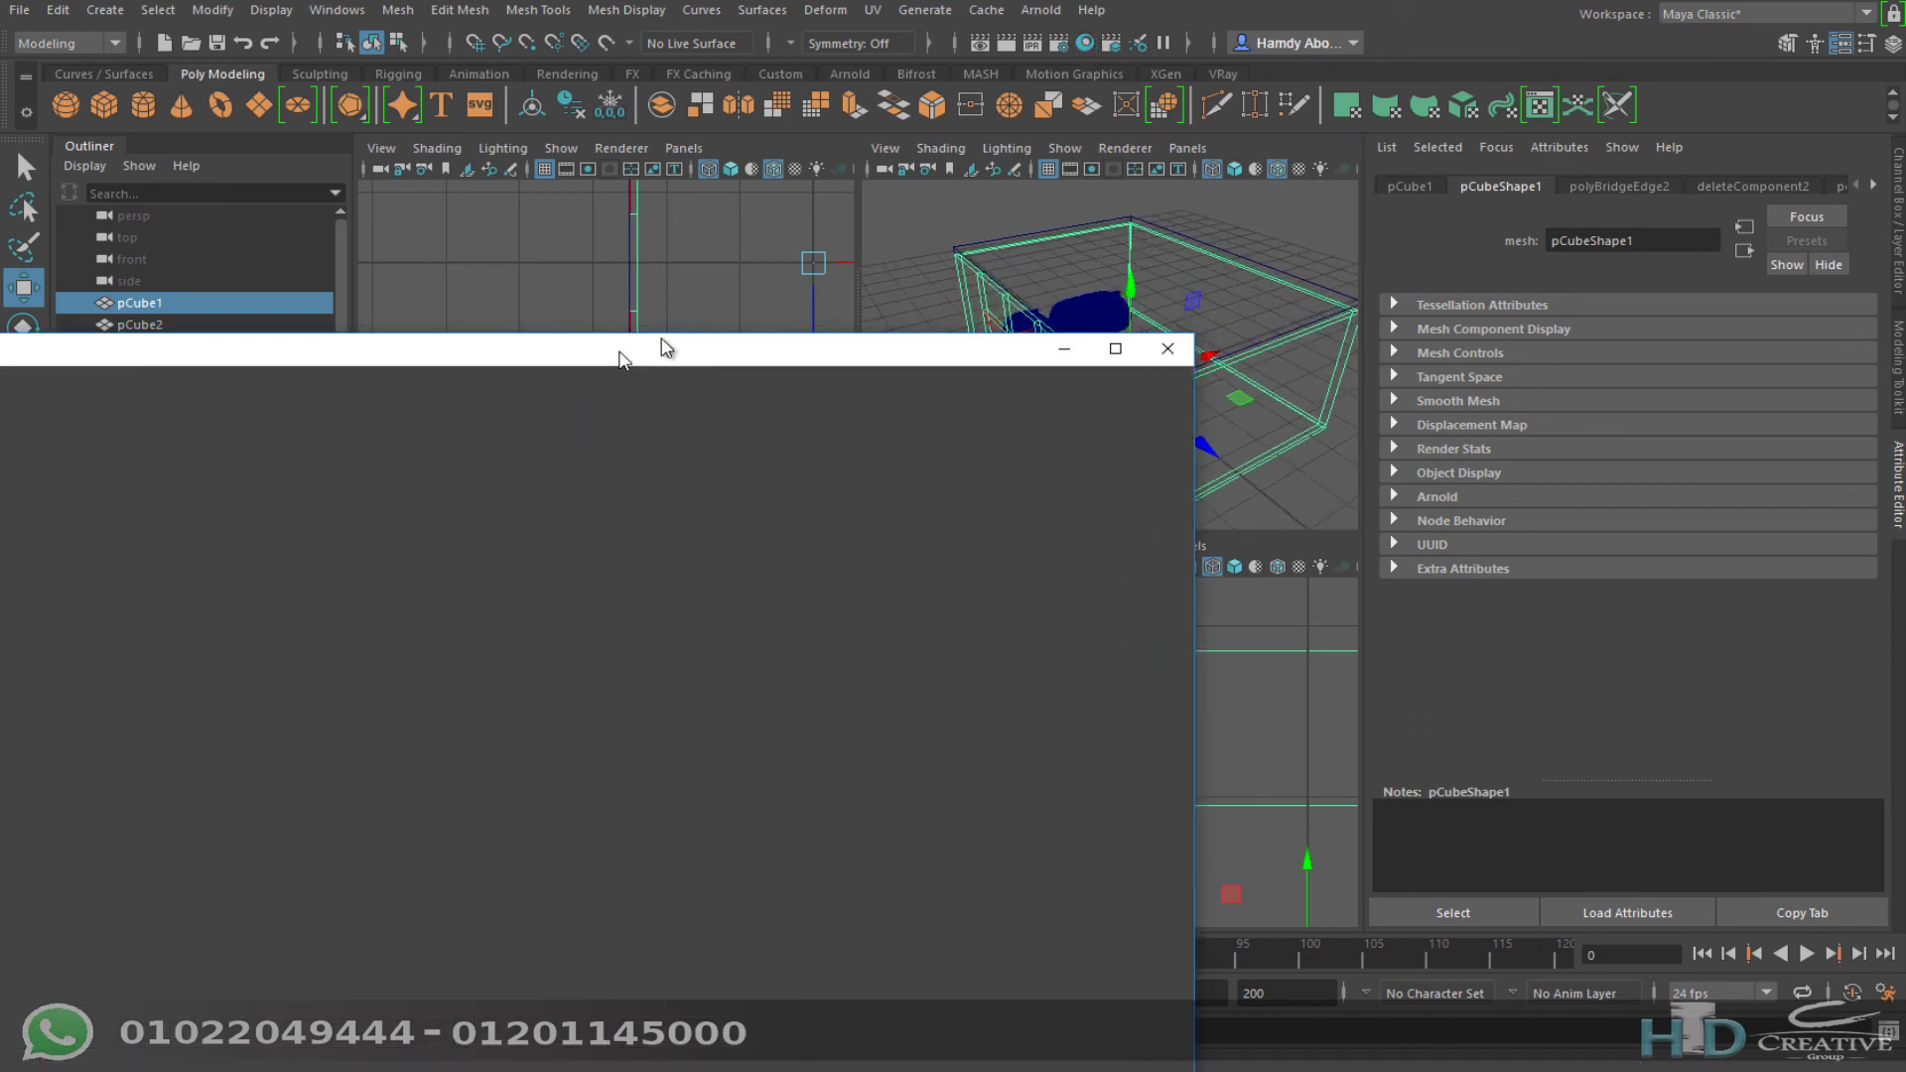
{"action": "left_click_drag", "start_coordinate": [575, 363], "coordinate": [1040, 164]}
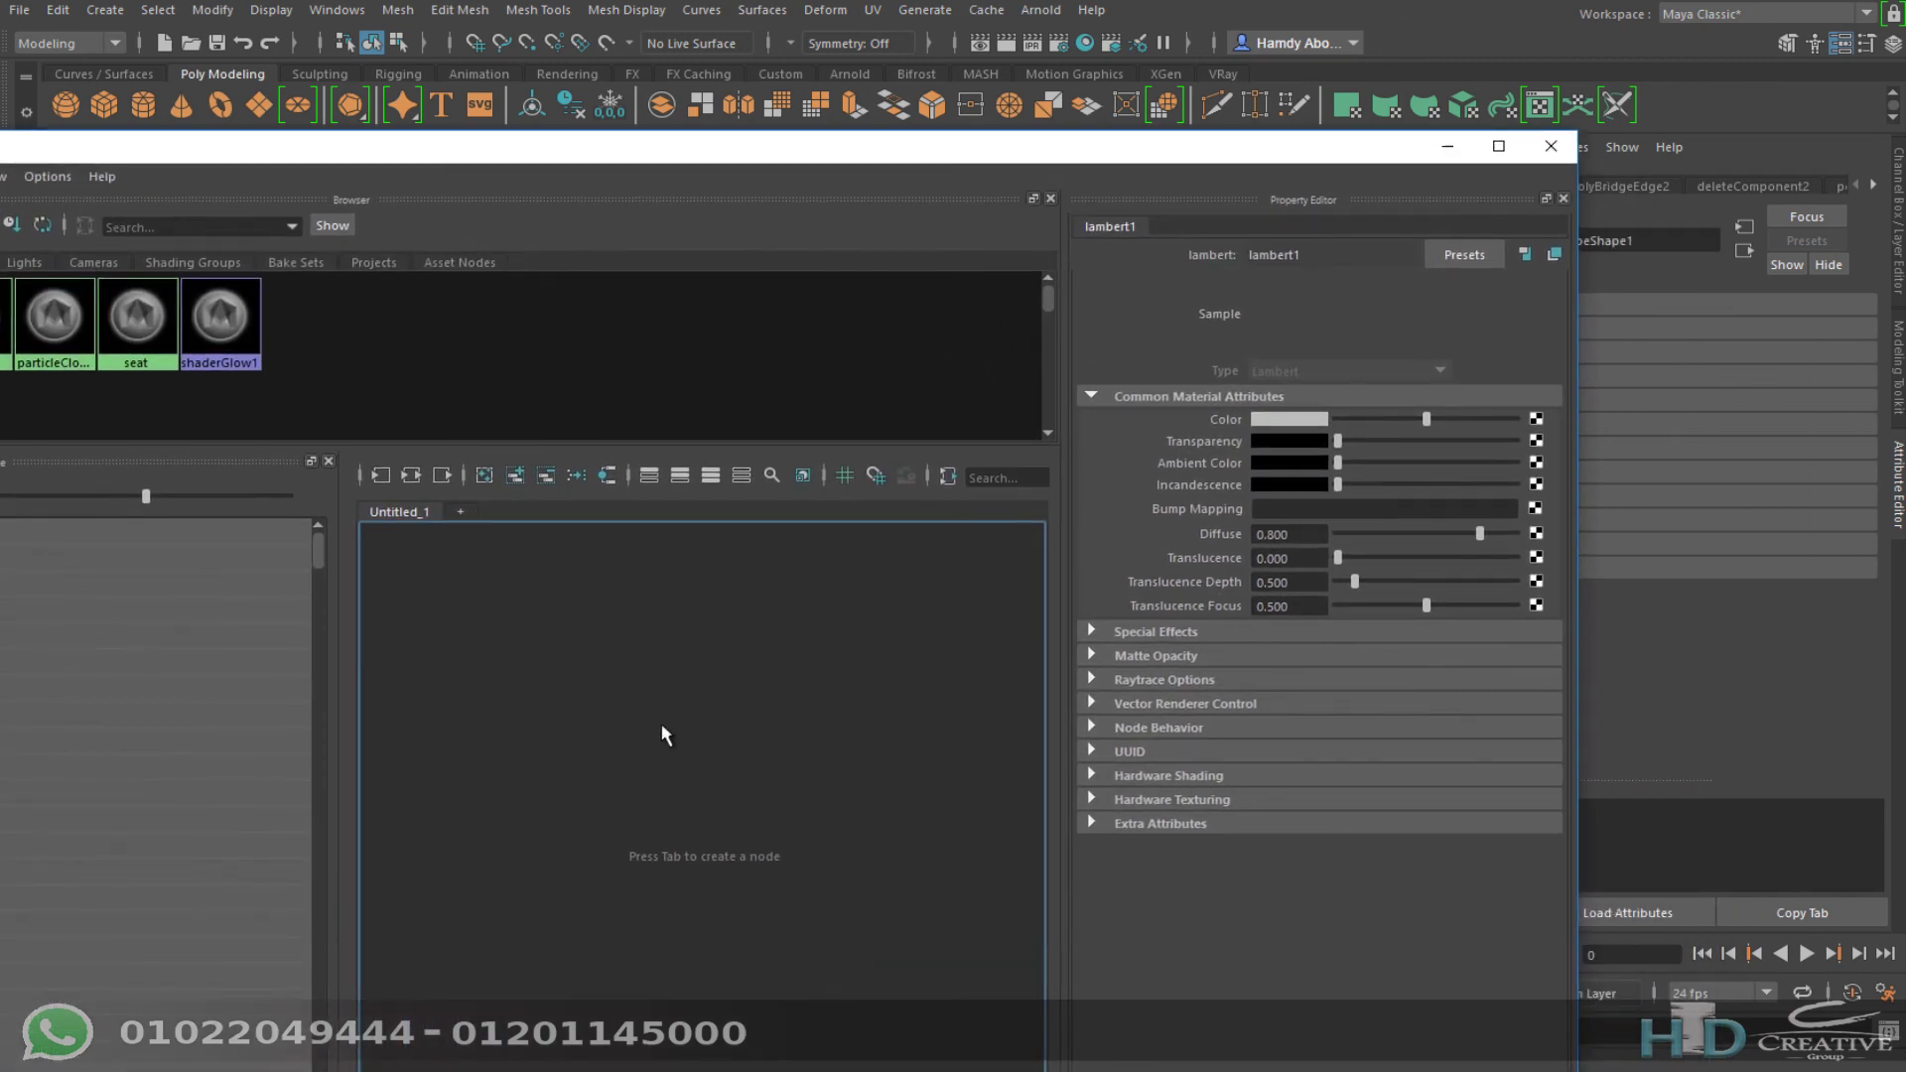
{"action": "key", "text": "Tab"}
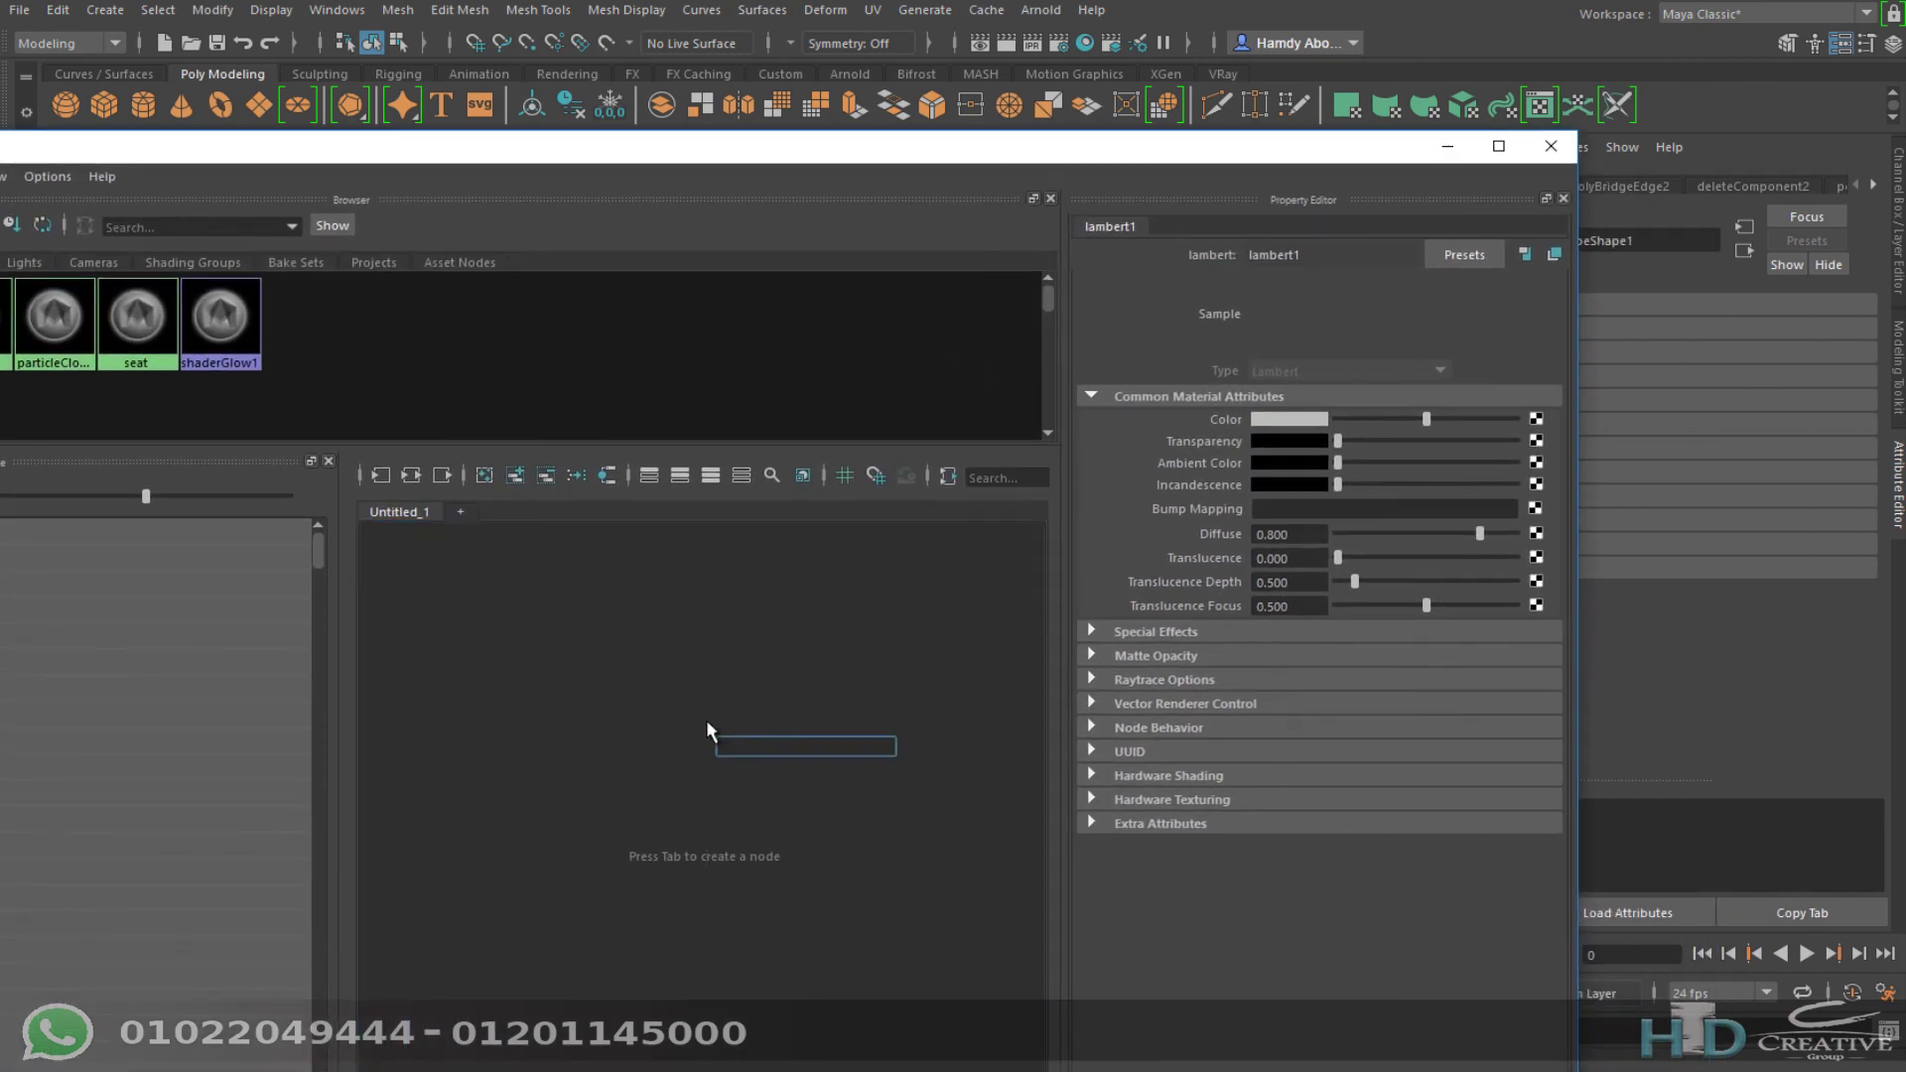
{"action": "left_click", "coordinate": [706, 719]}
{"action": "key", "text": "Tab"}
{"action": "type", "text": "ai"}
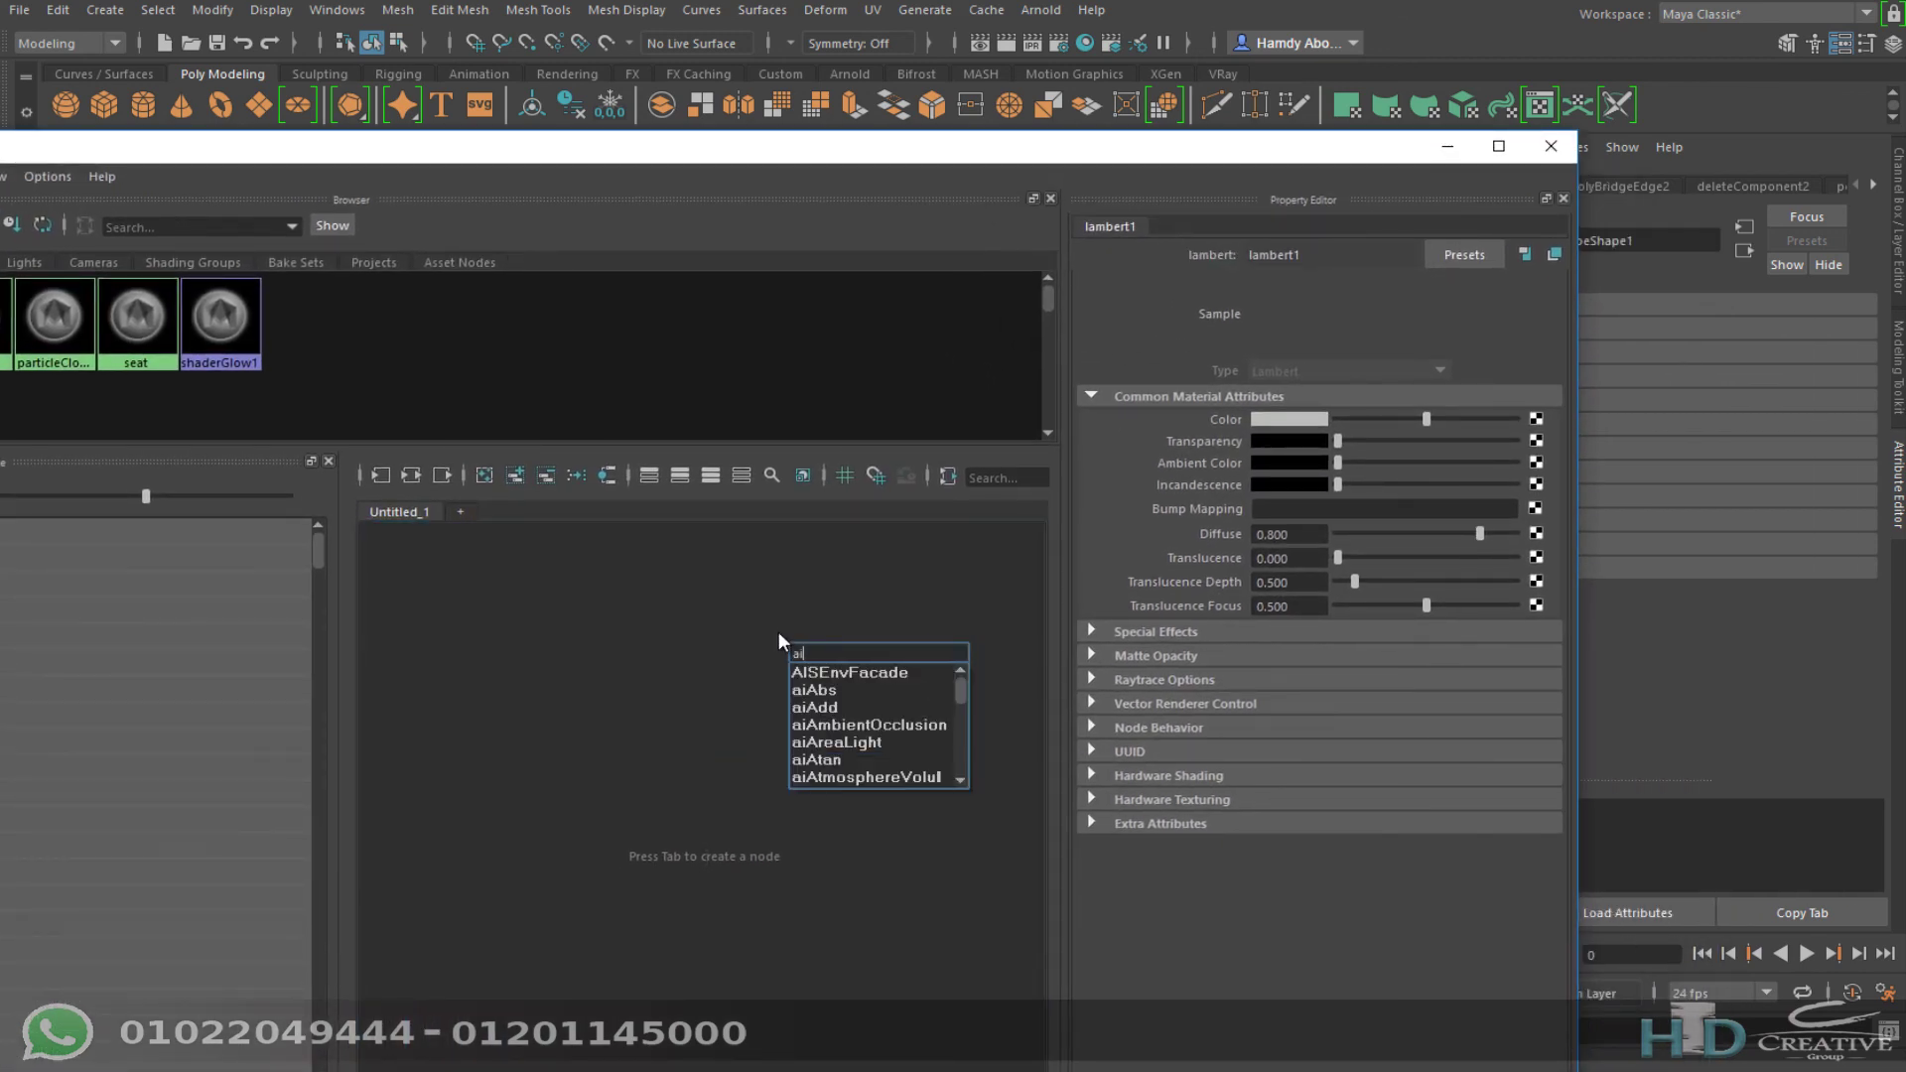
{"action": "type", "text": "st"}
{"action": "key", "text": "Down"}
{"action": "key", "text": "Down"}
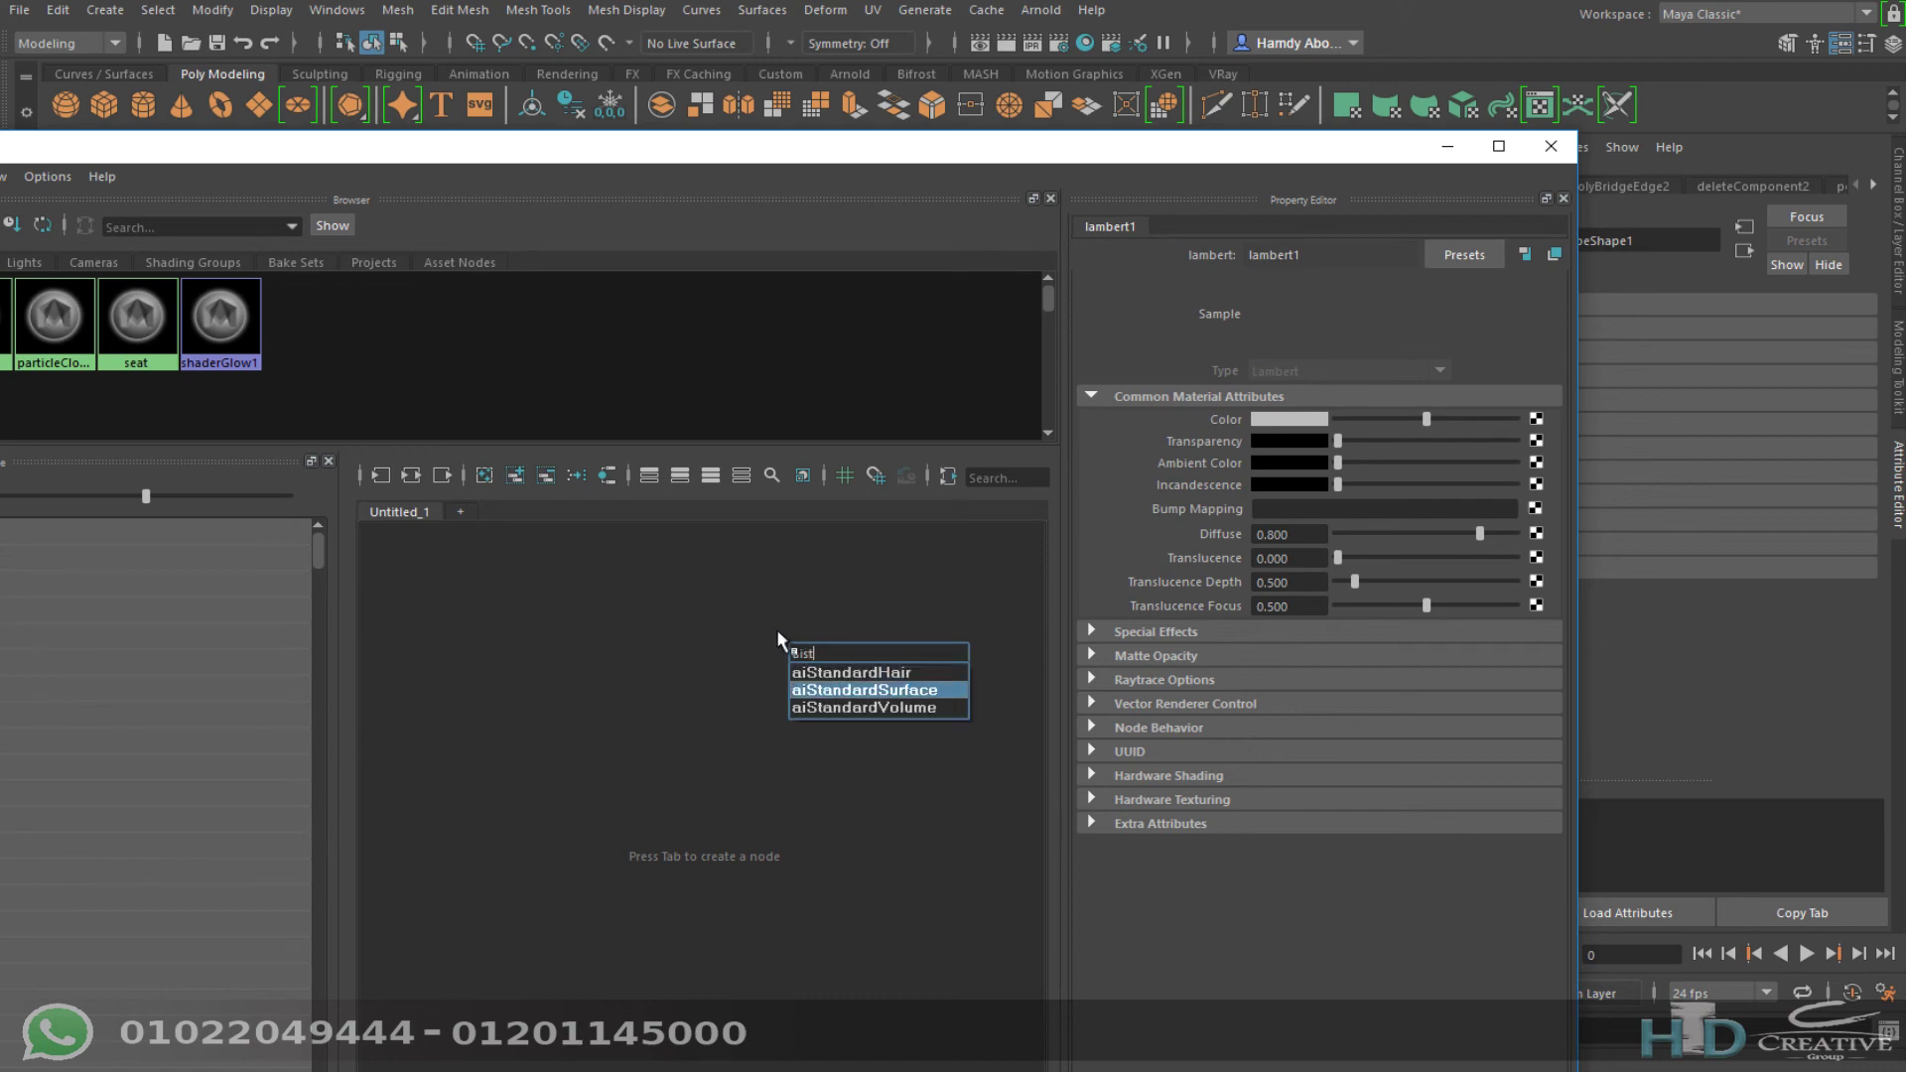
{"action": "key", "text": "Return"}
Step: Select all scene objects and assign aiStandardSurface1 to them
{"action": "mouse_move", "coordinate": [1089, 147]}
{"action": "left_mouse_down"}
{"action": "mouse_move", "coordinate": [791, 323]}
{"action": "mouse_move", "coordinate": [592, 507]}
{"action": "left_mouse_up"}
{"action": "left_click_drag", "start_coordinate": [1269, 295], "coordinate": [1244, 327], "text": "alt"}
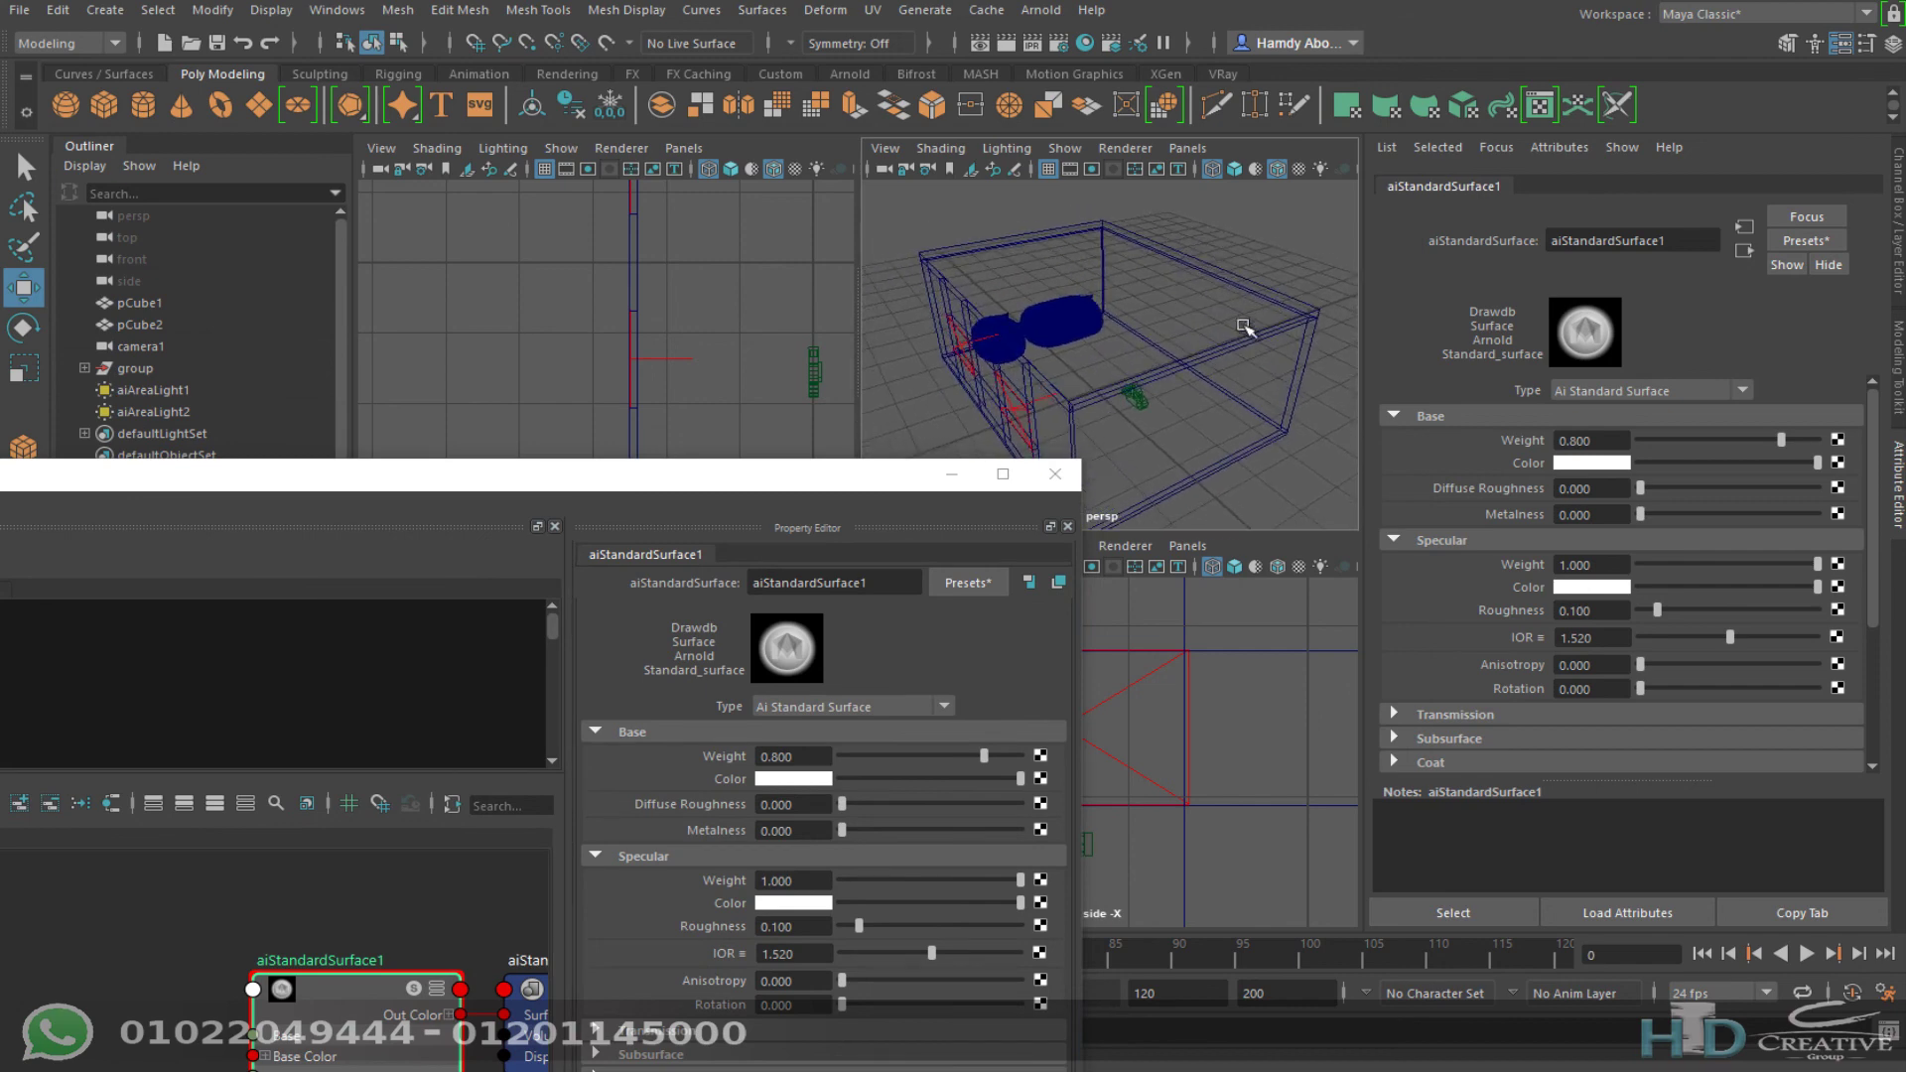
{"action": "left_click_drag", "start_coordinate": [1323, 199], "coordinate": [968, 557]}
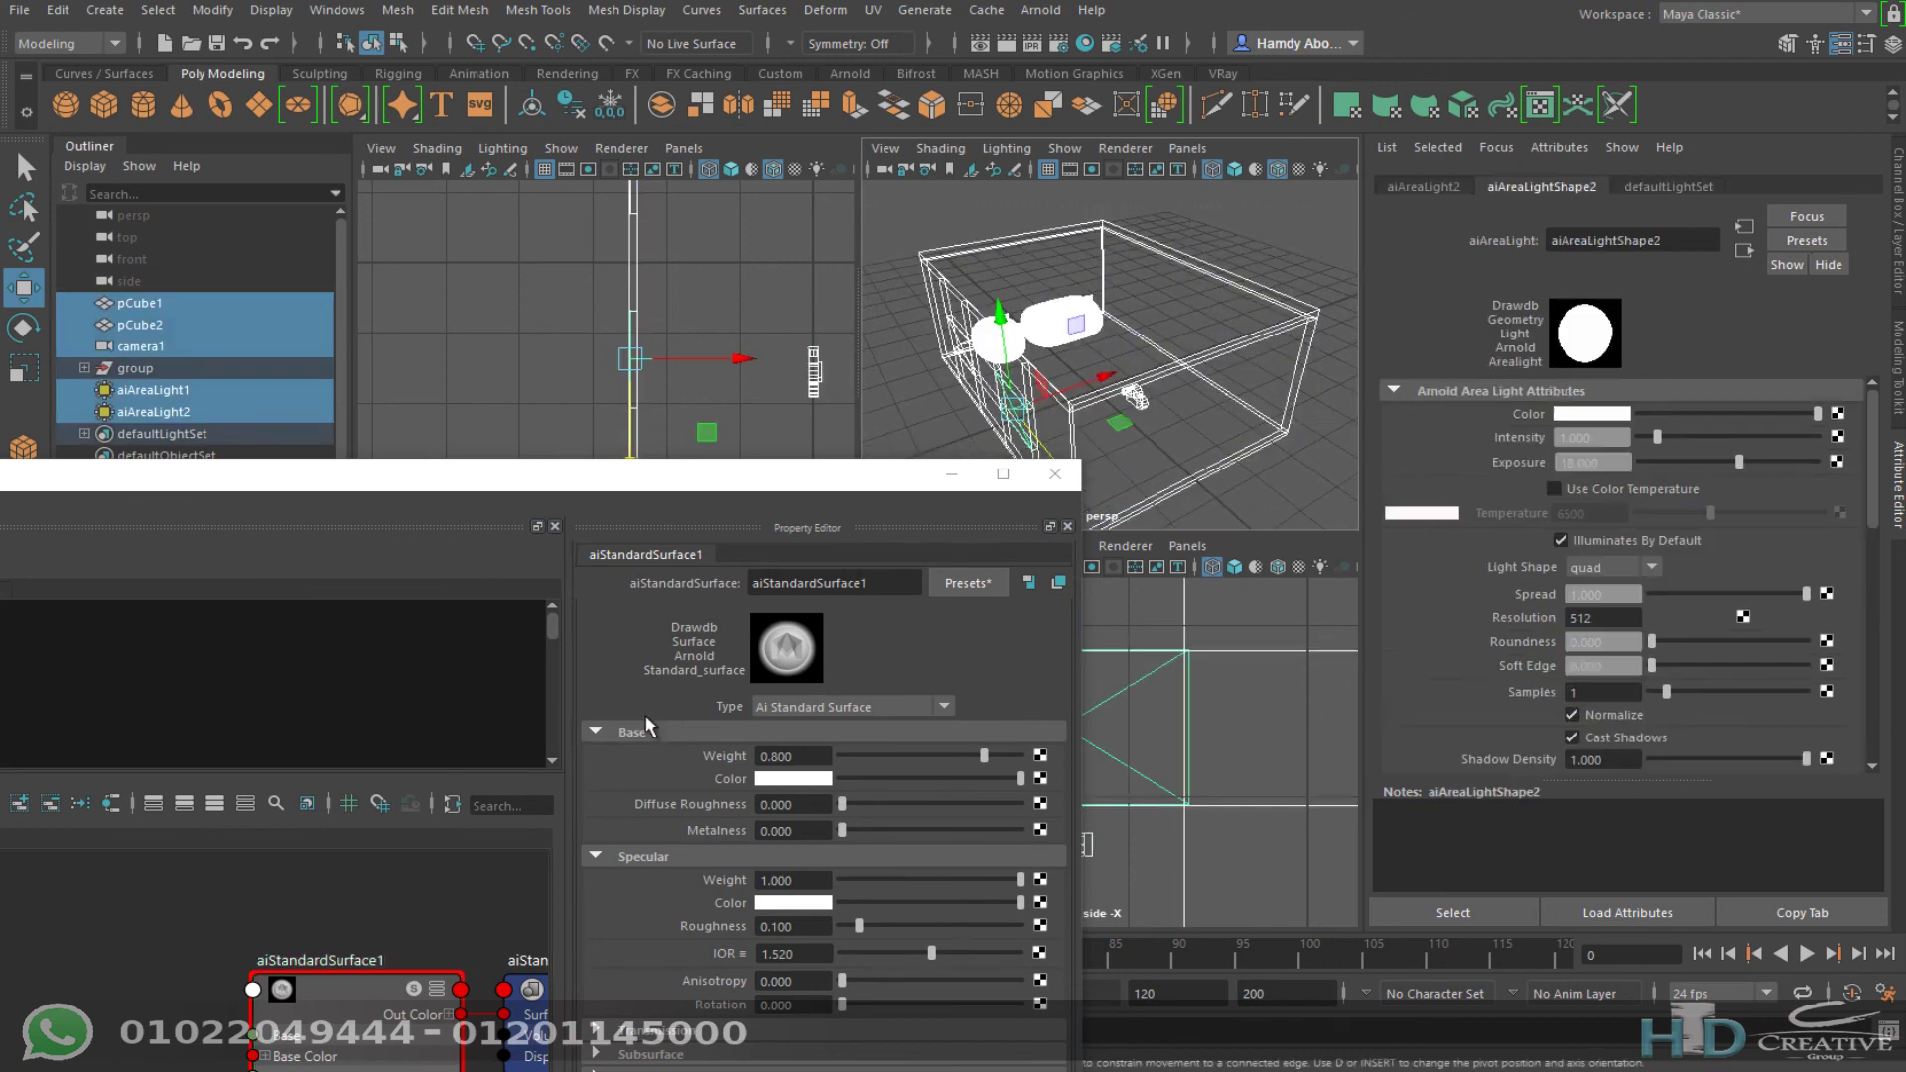
{"action": "left_click_drag", "start_coordinate": [532, 475], "coordinate": [893, 177]}
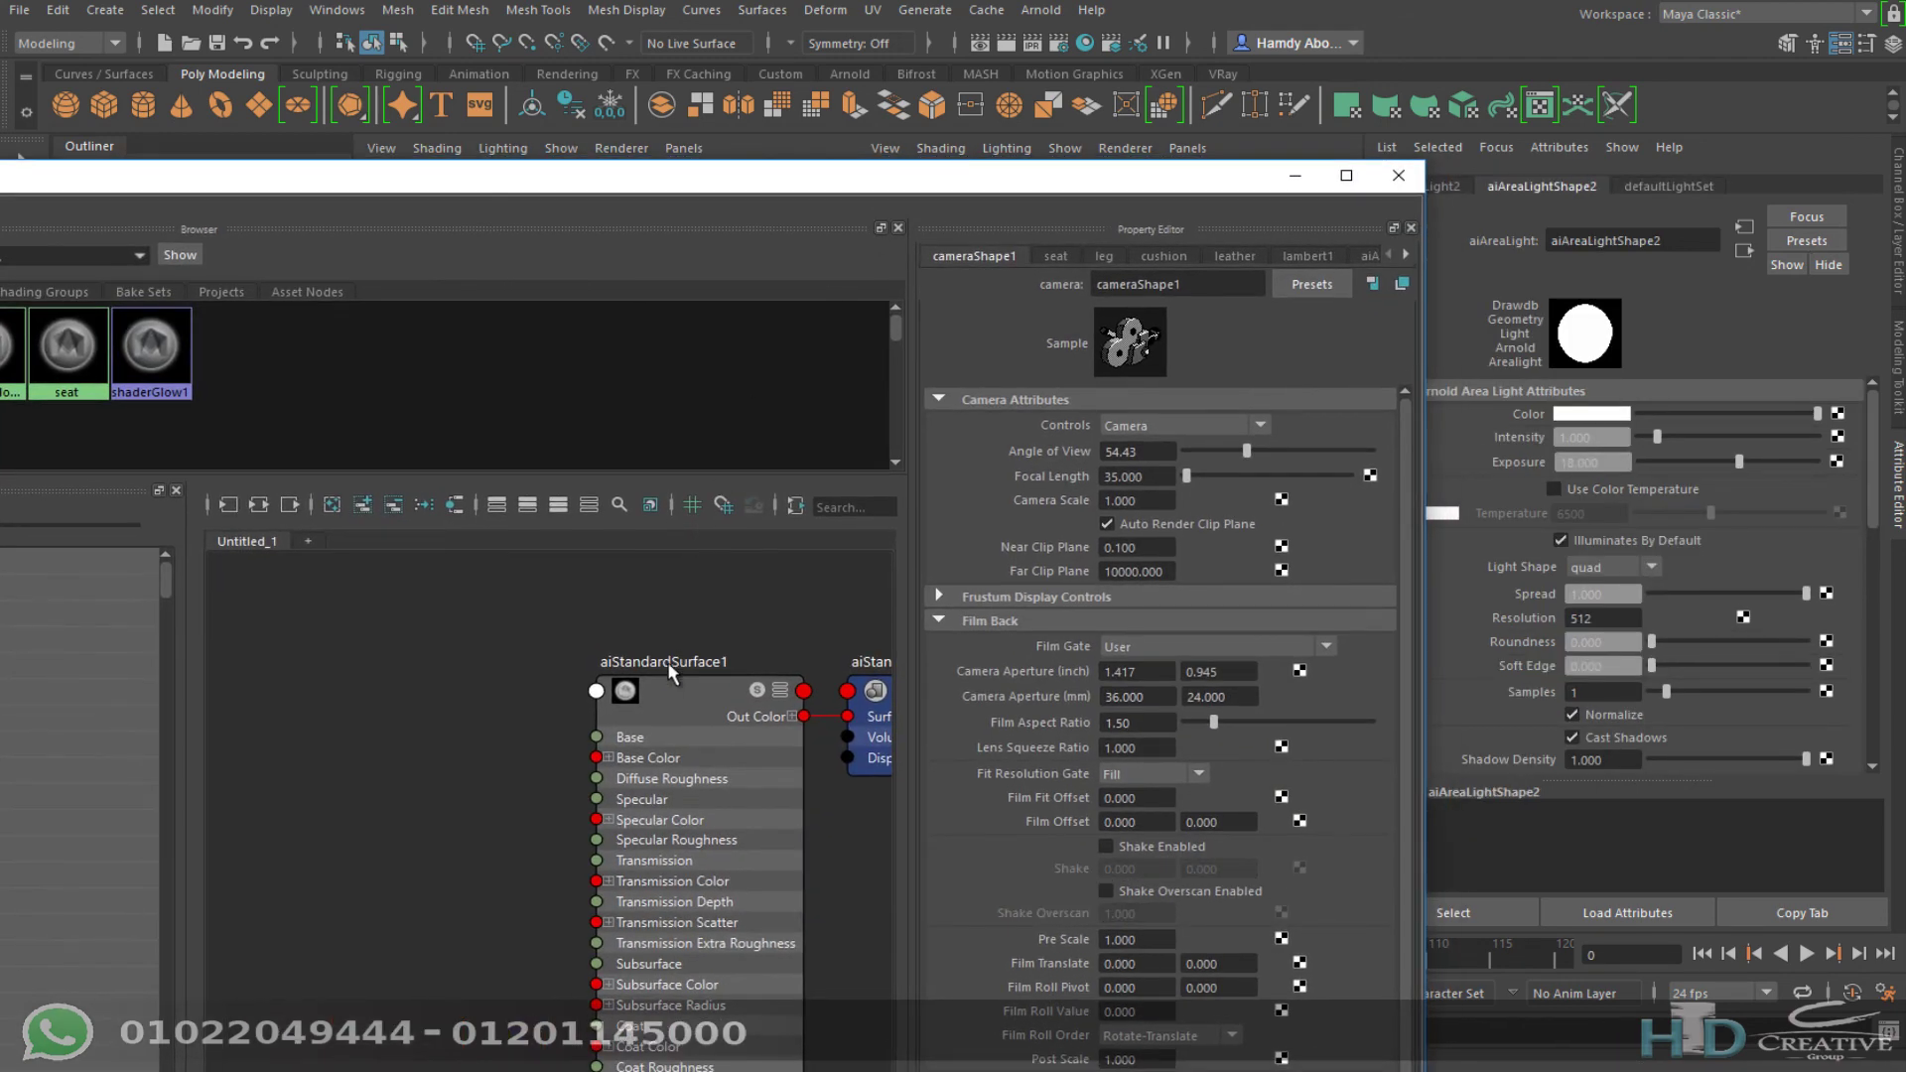
{"action": "right_click_drag", "start_coordinate": [663, 679], "coordinate": [776, 635]}
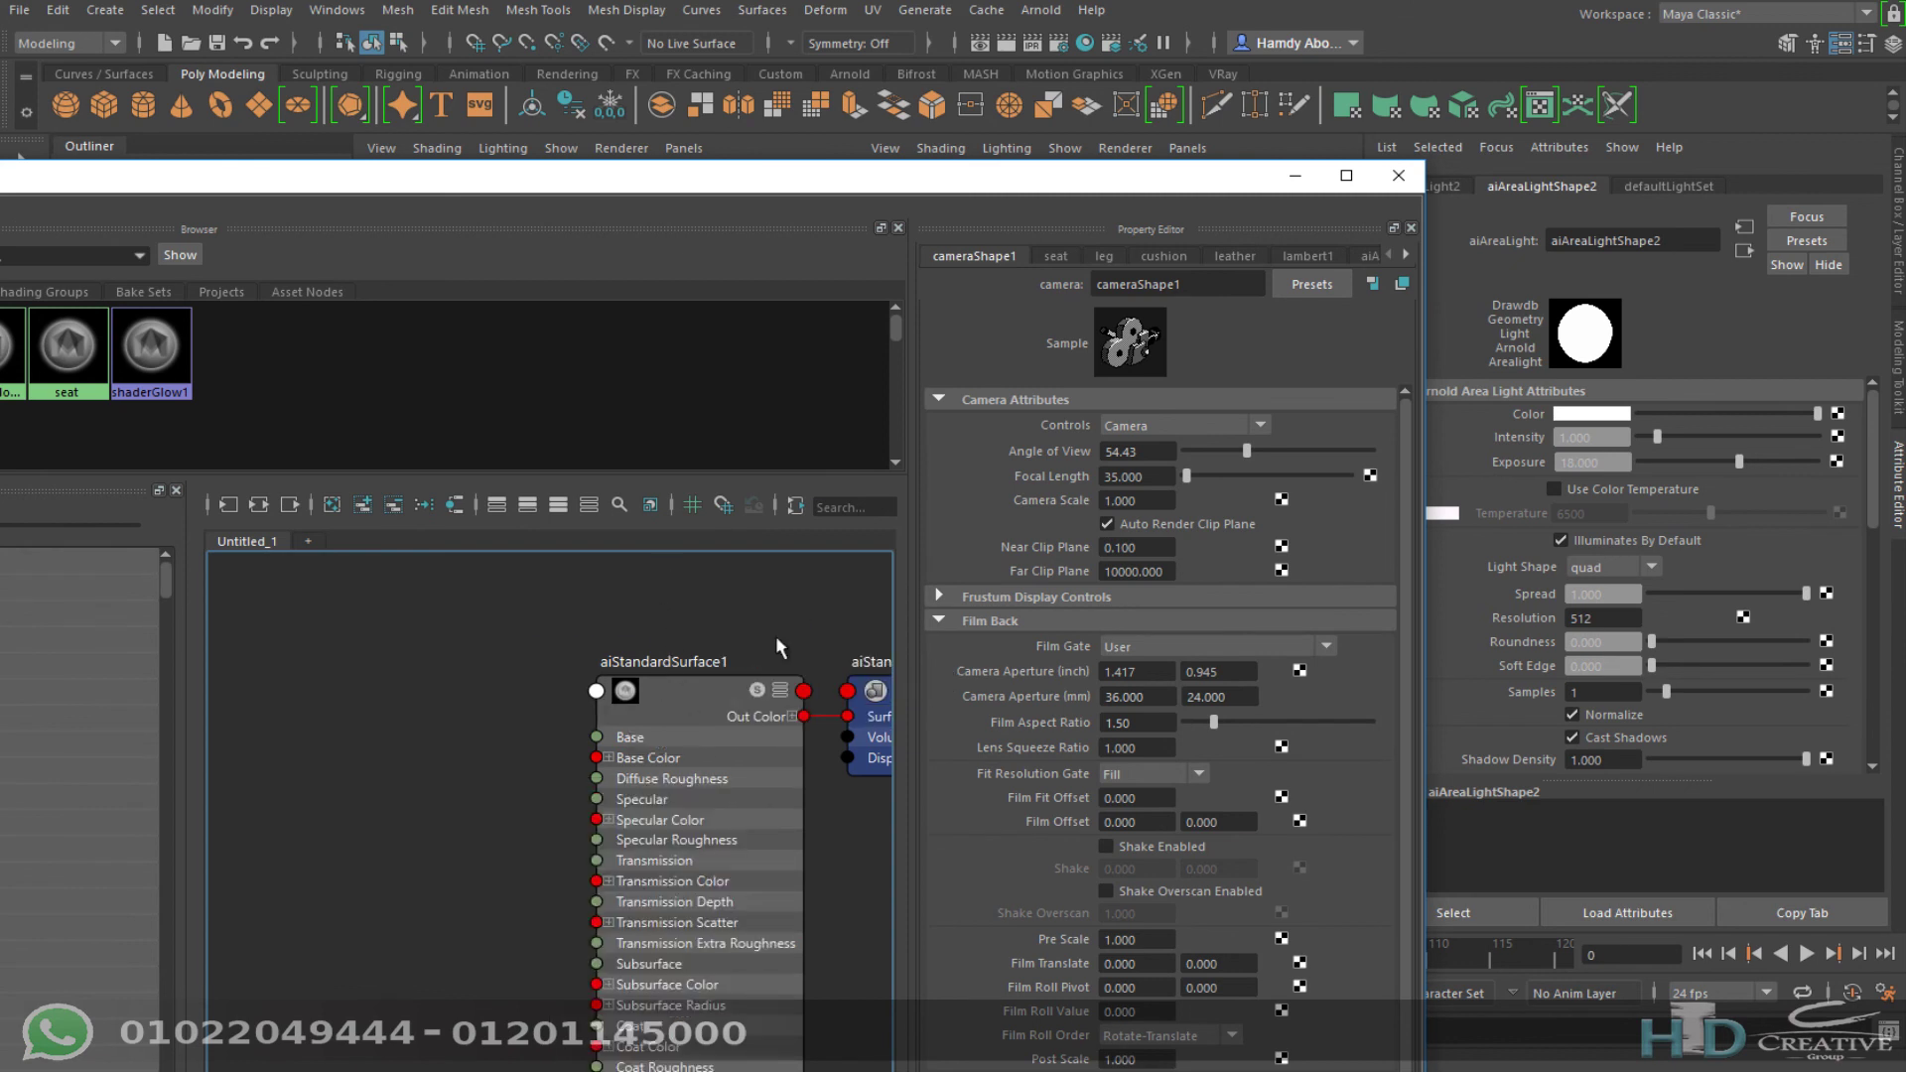
Step: Give aiStandardSurface1 a grey base colour and specular weight 0, then close Hypershade
{"action": "left_click", "coordinate": [688, 712]}
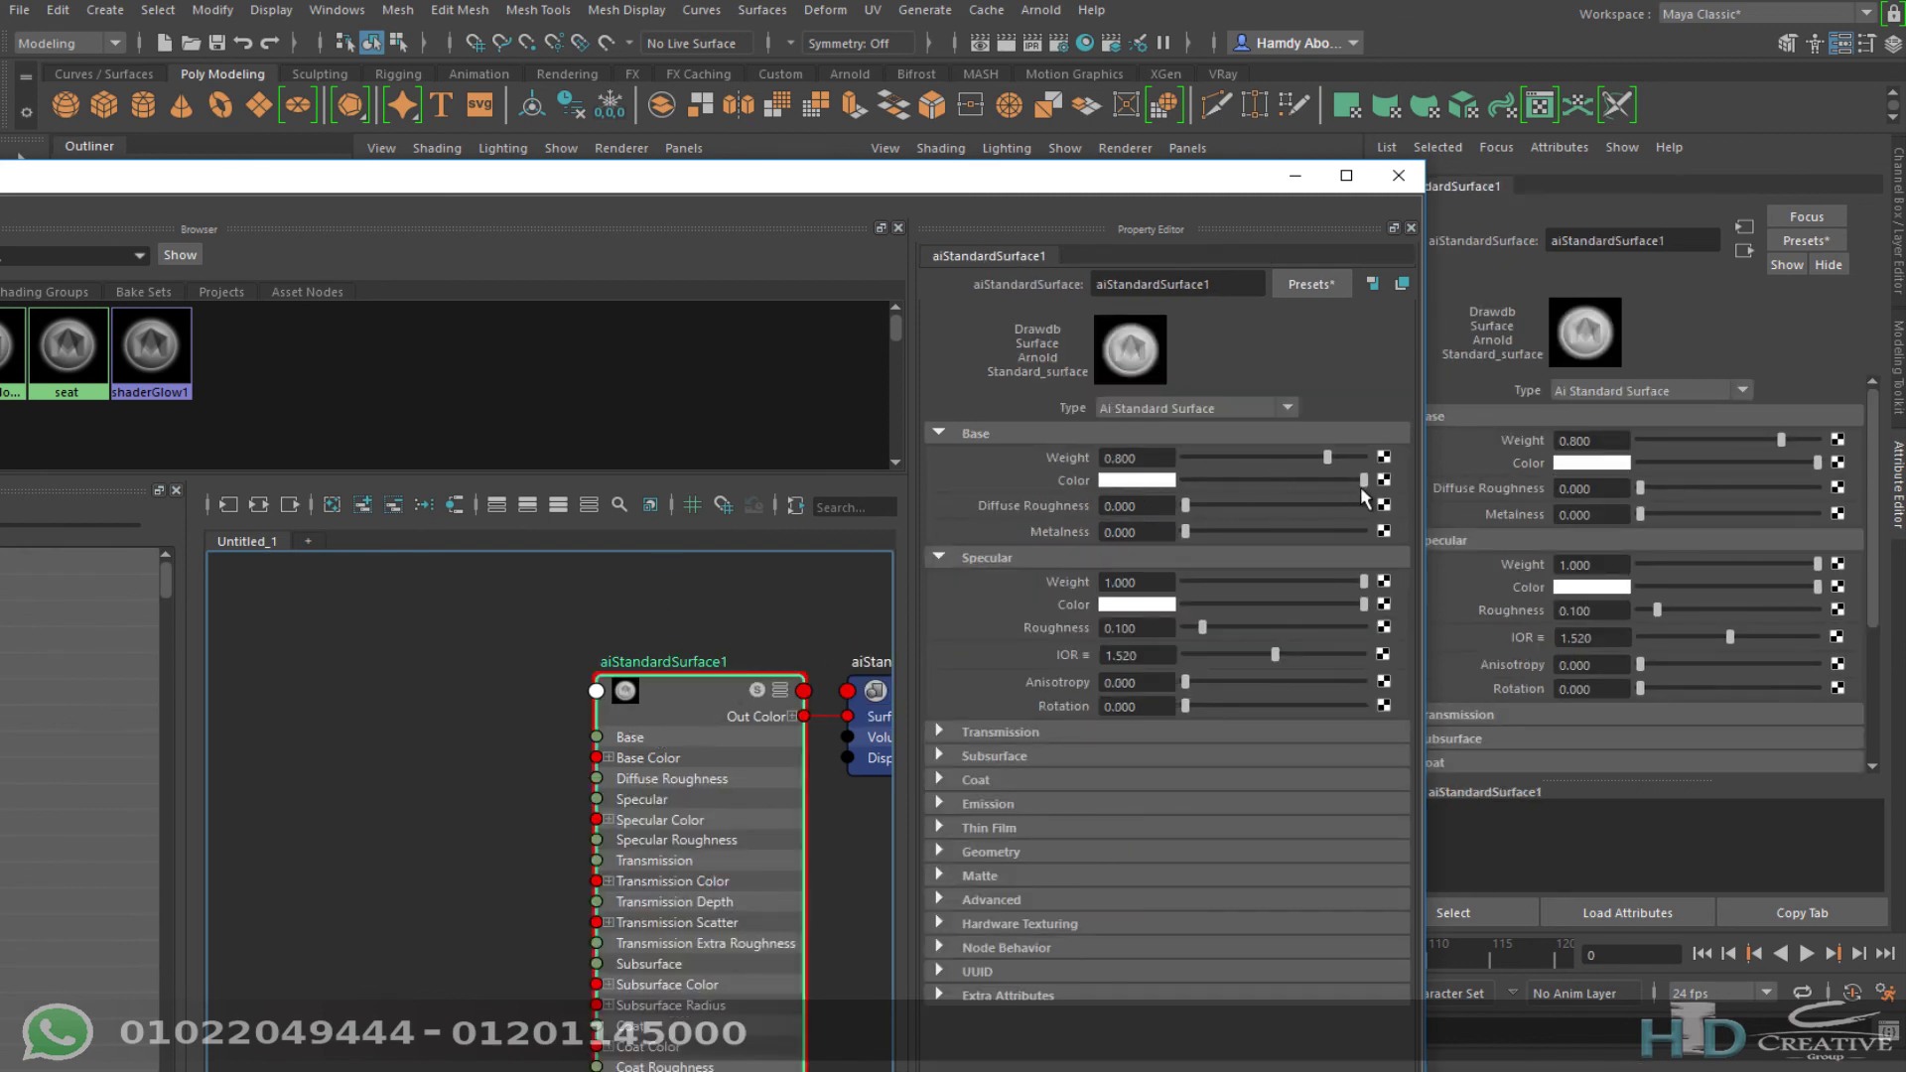
{"action": "left_click_drag", "start_coordinate": [1362, 480], "coordinate": [1242, 484]}
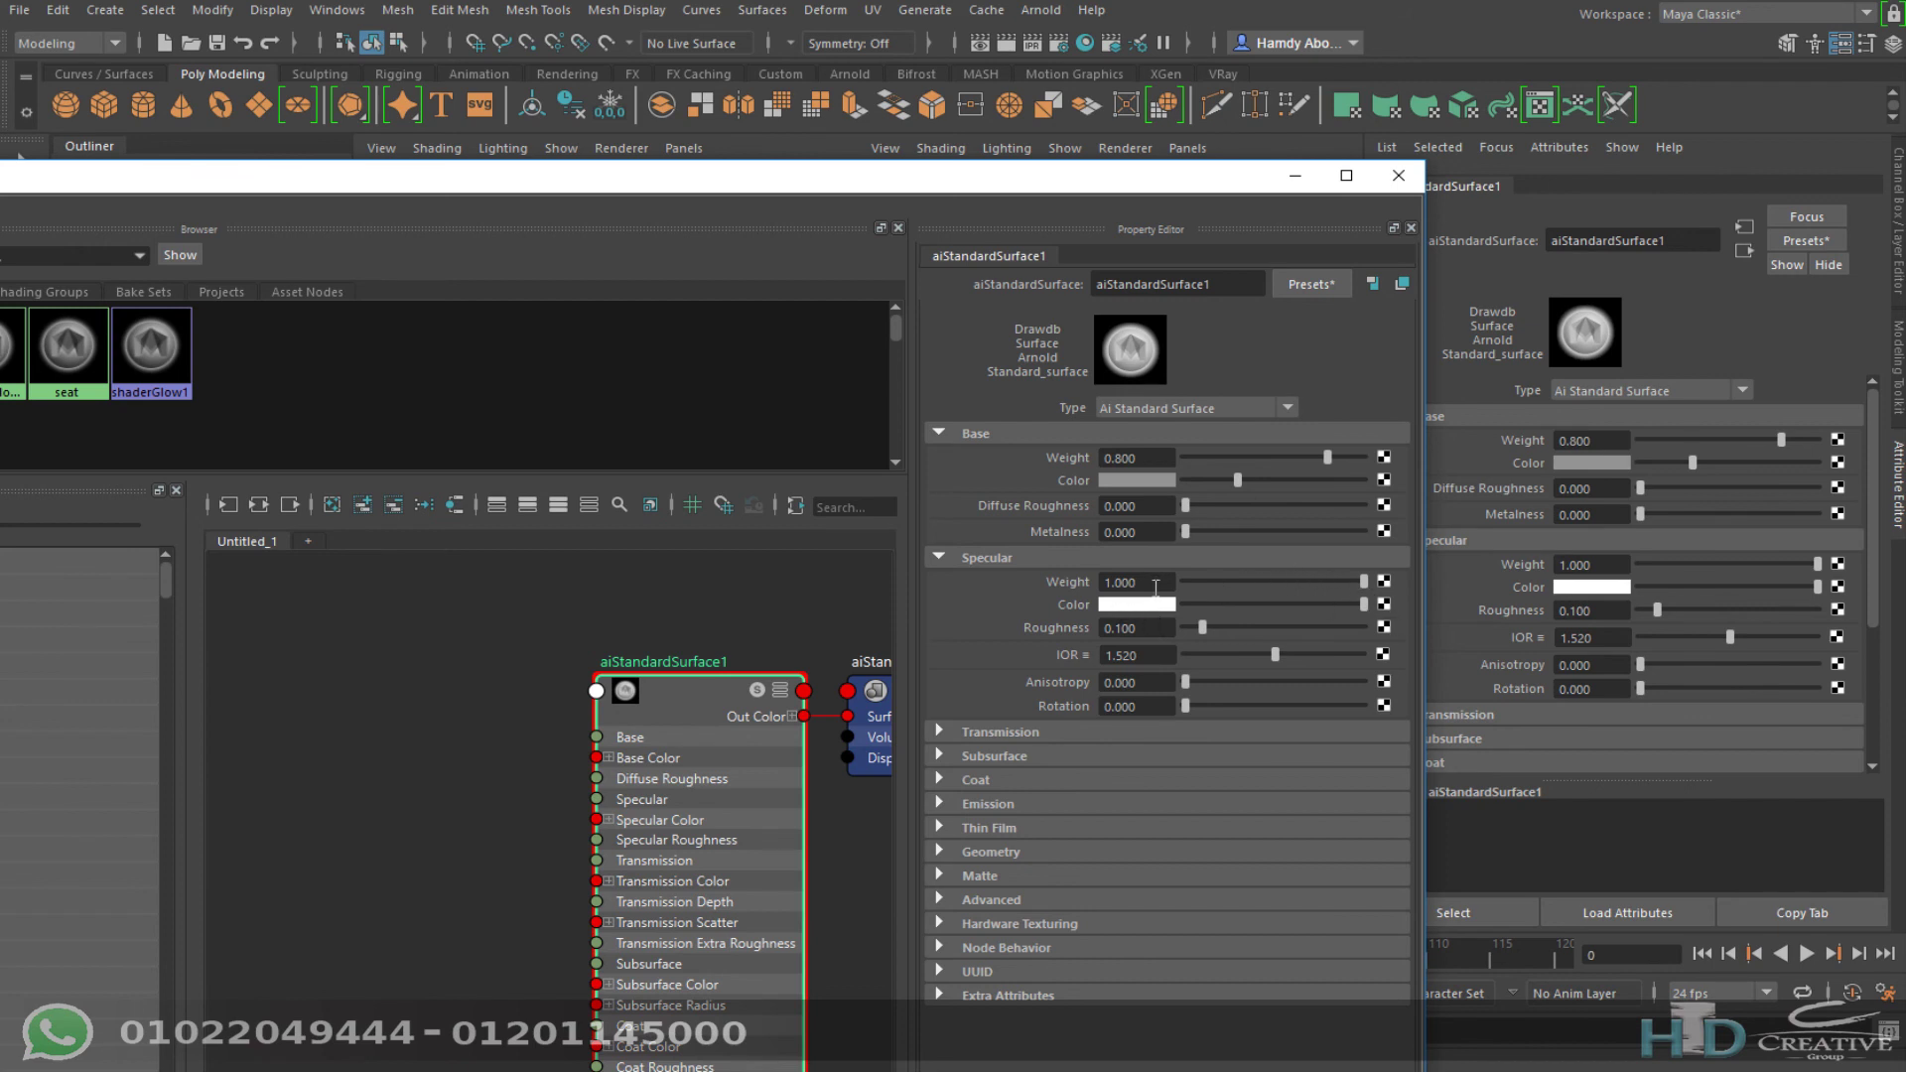
{"action": "left_click", "coordinate": [1155, 584]}
{"action": "type", "text": "0"}
{"action": "key", "text": "Return"}
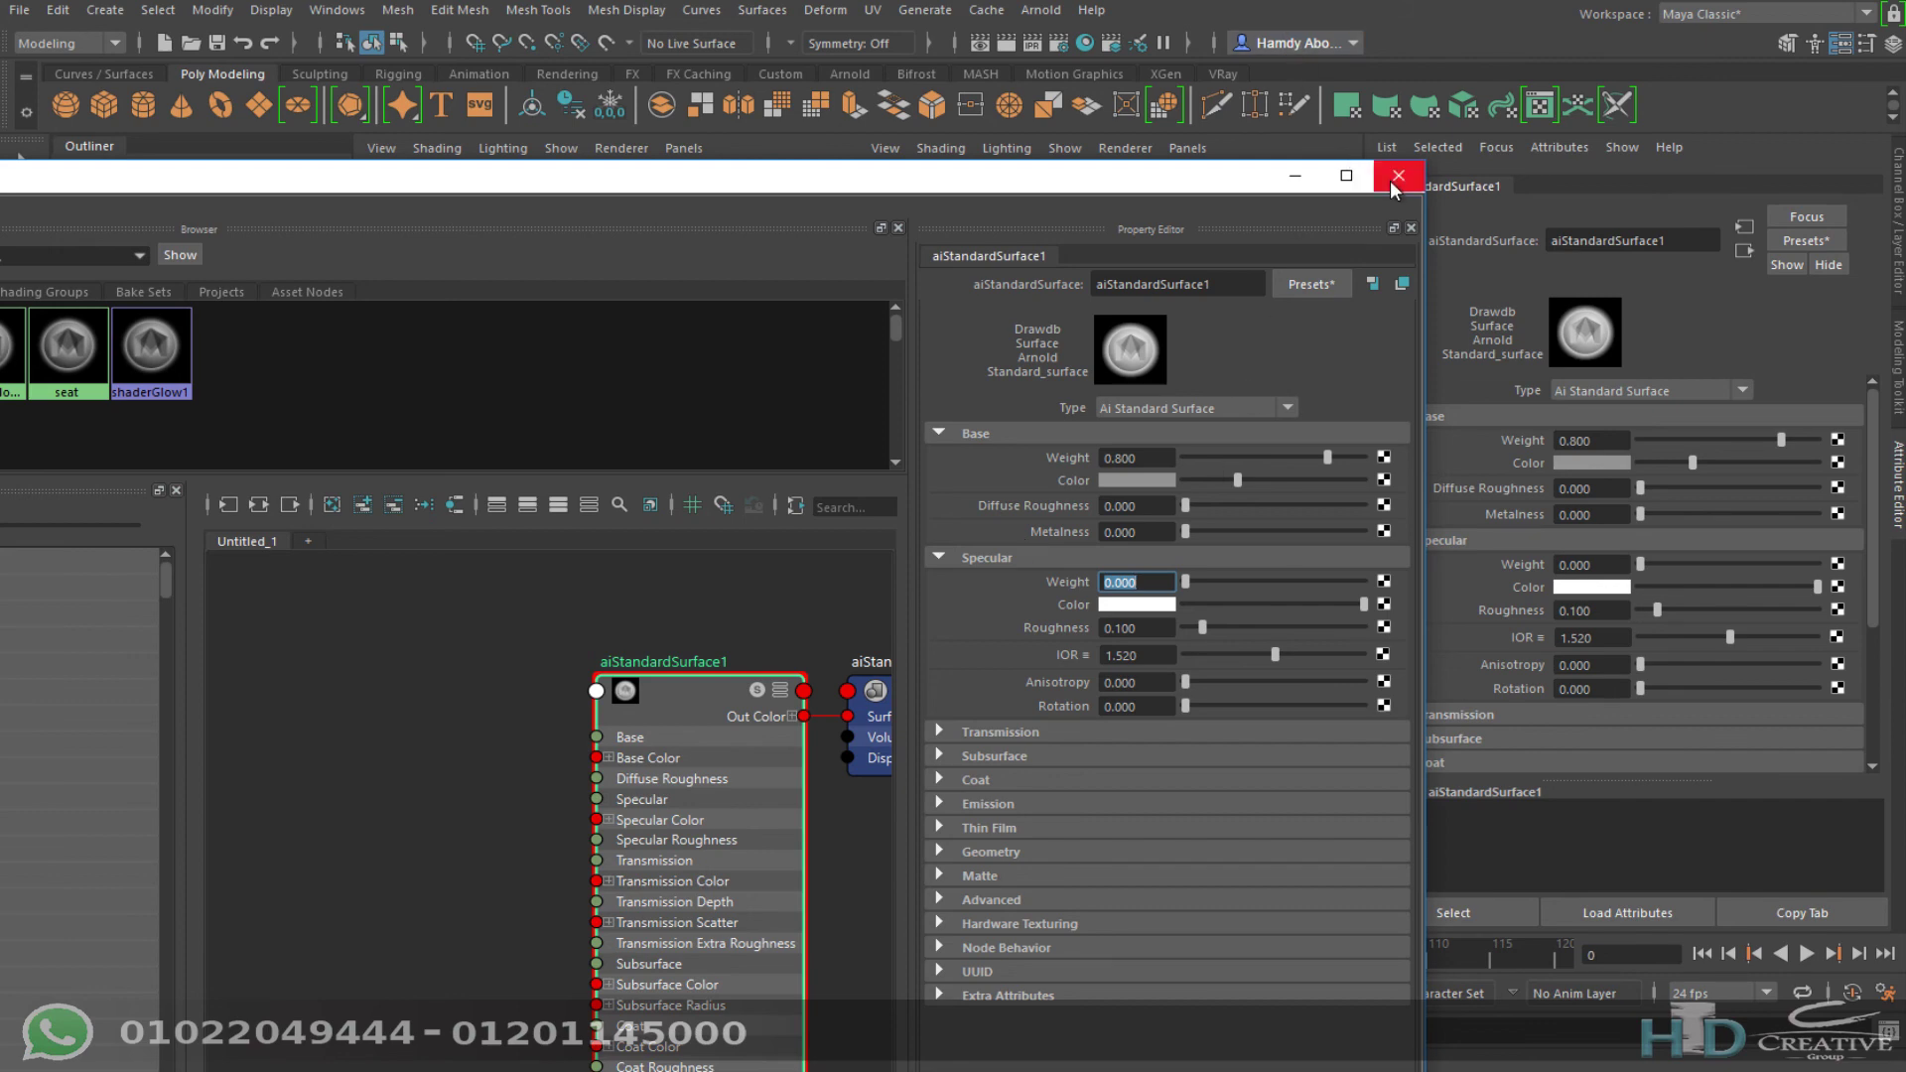
{"action": "left_click", "coordinate": [1398, 174]}
{"action": "left_click", "coordinate": [743, 760]}
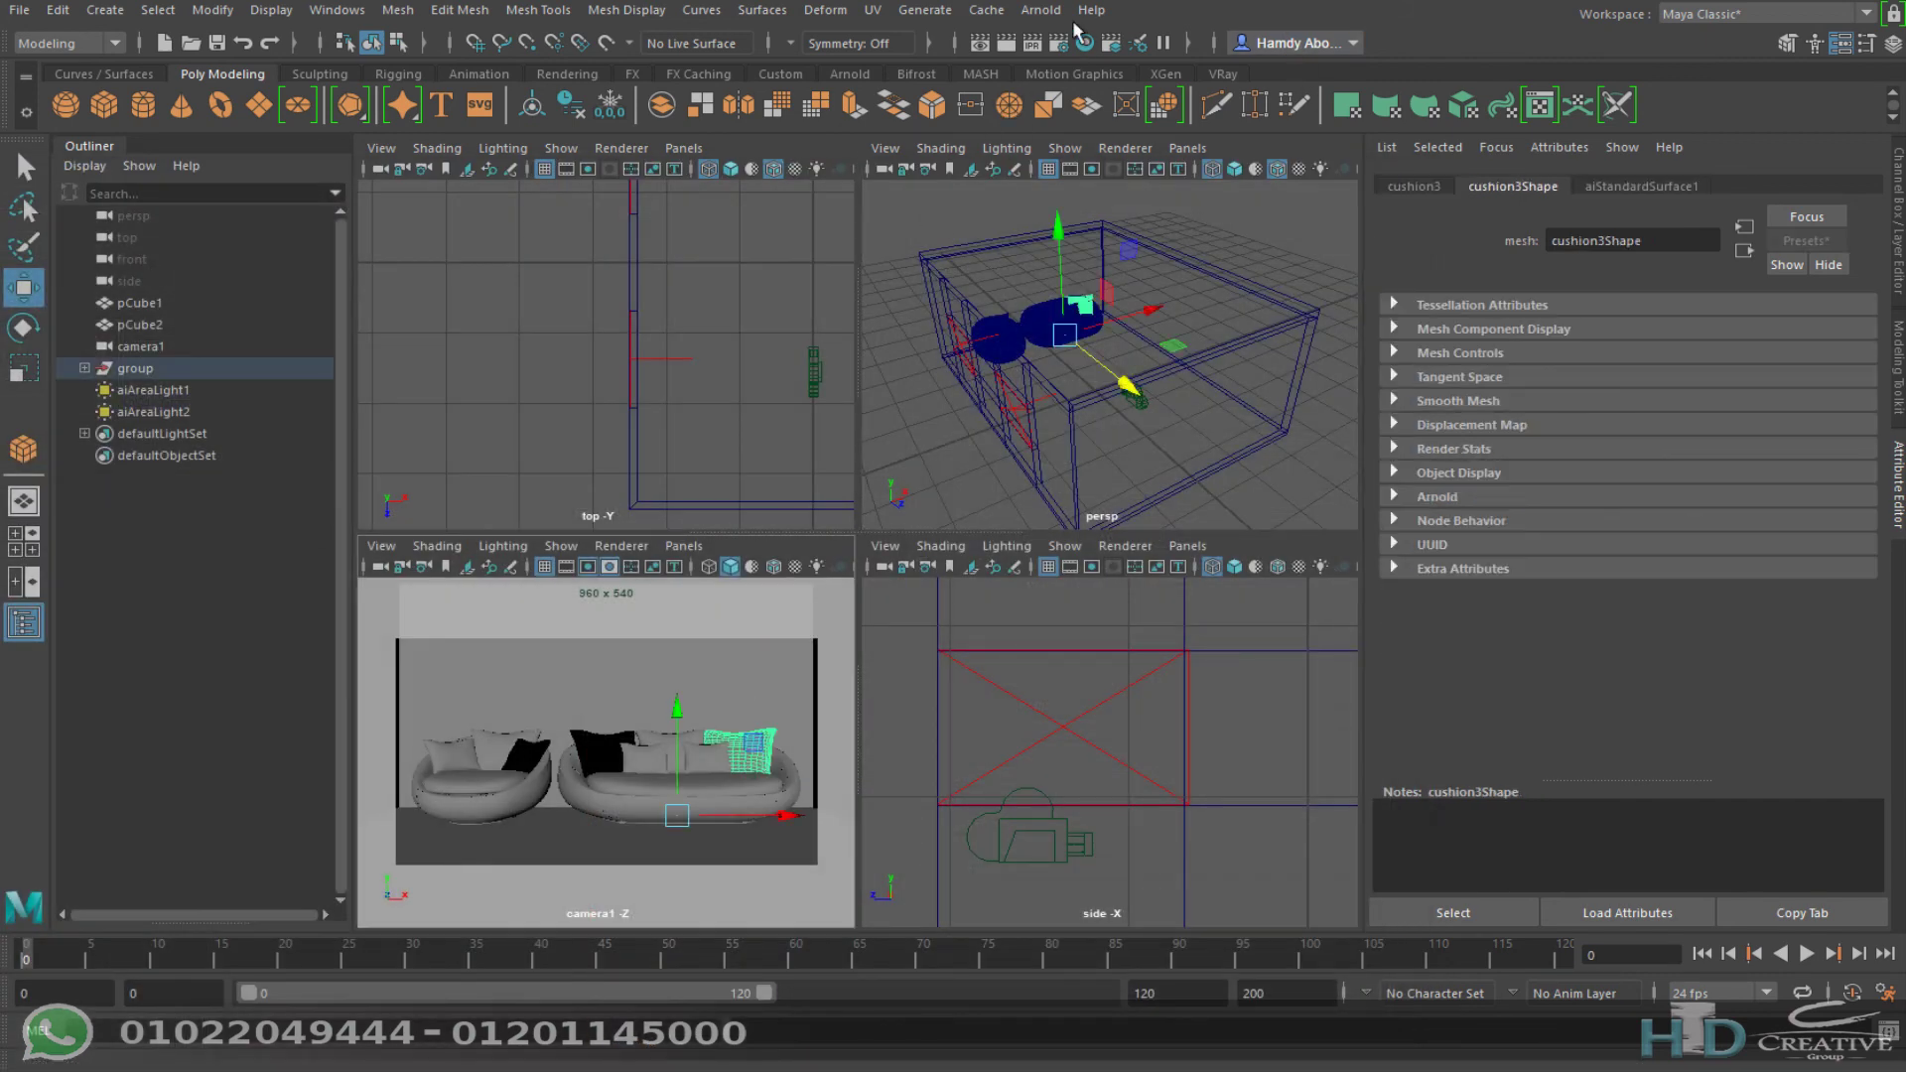
Step: Start an Arnold RenderView render and raise aiAreaLight1's exposure to 19
{"action": "left_click", "coordinate": [1029, 12]}
{"action": "left_click", "coordinate": [1067, 49]}
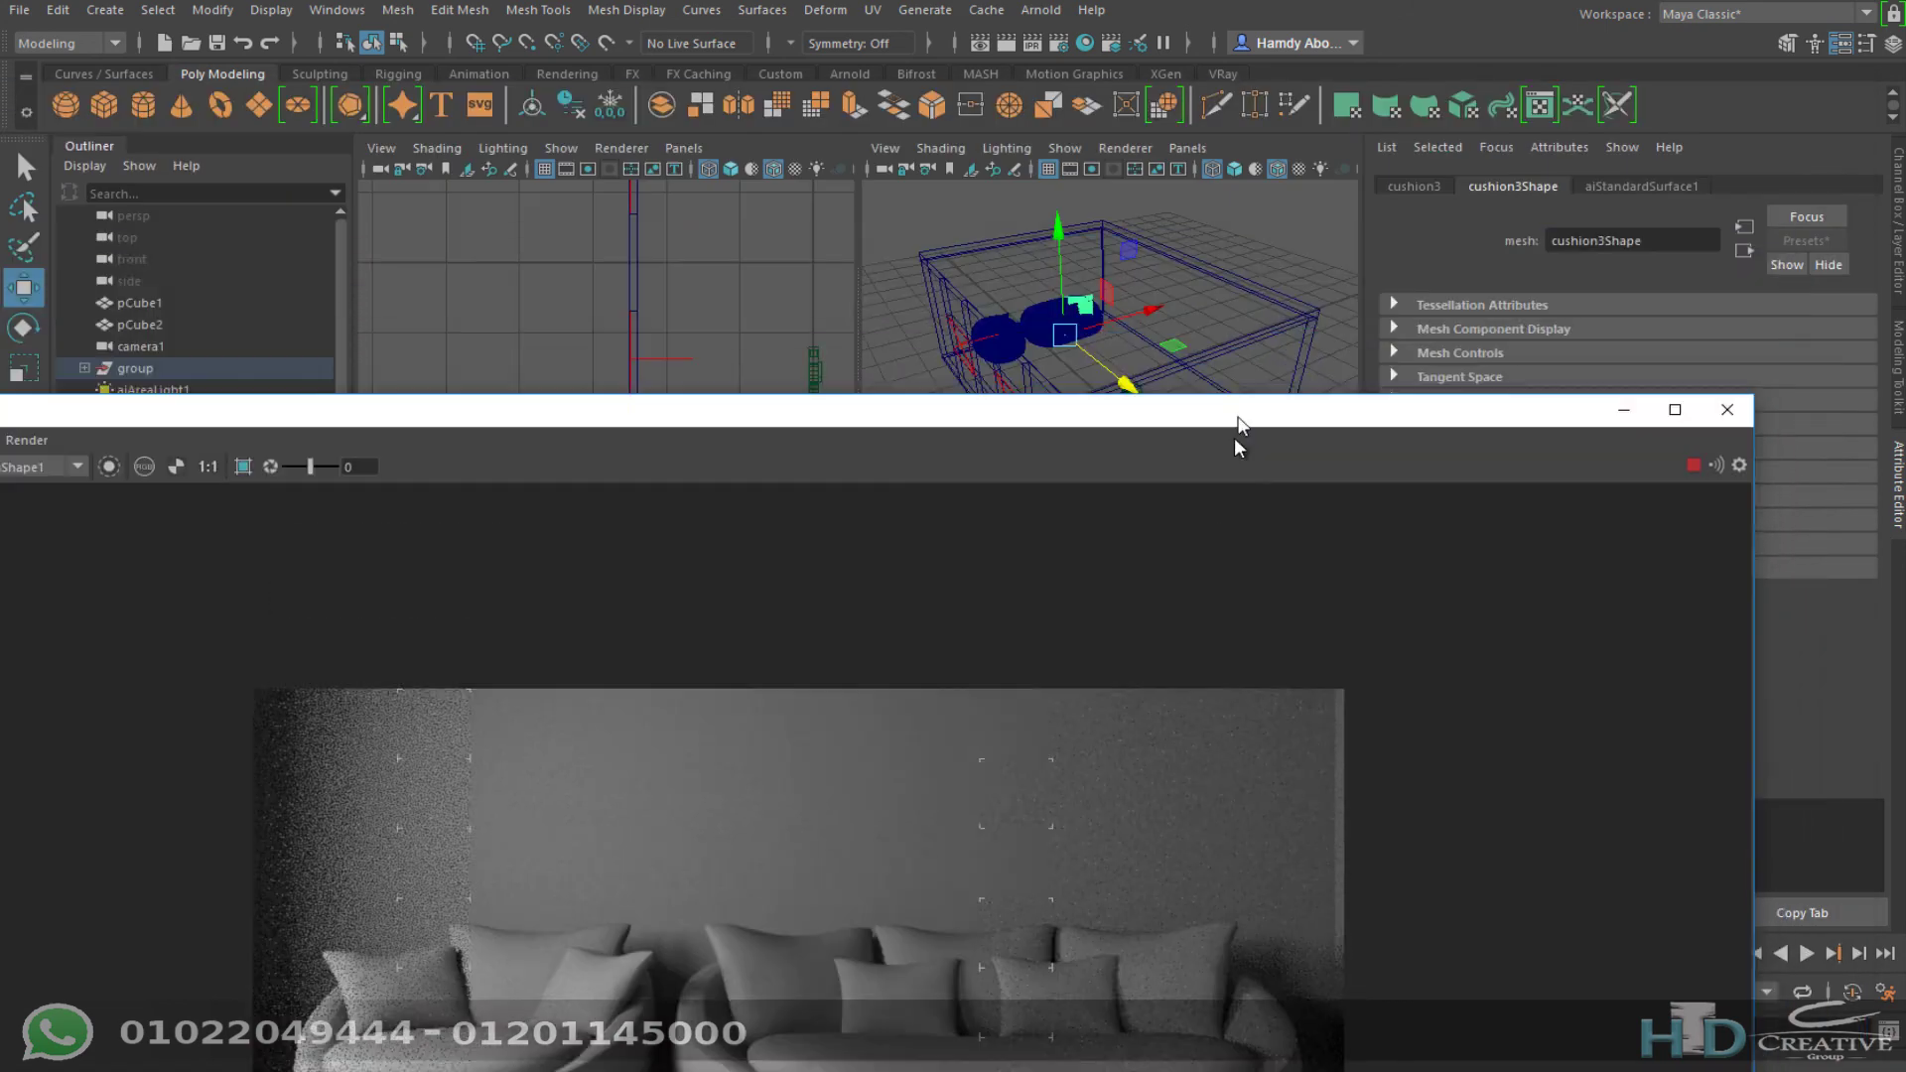
{"action": "left_click_drag", "start_coordinate": [1373, 106], "coordinate": [1250, 523]}
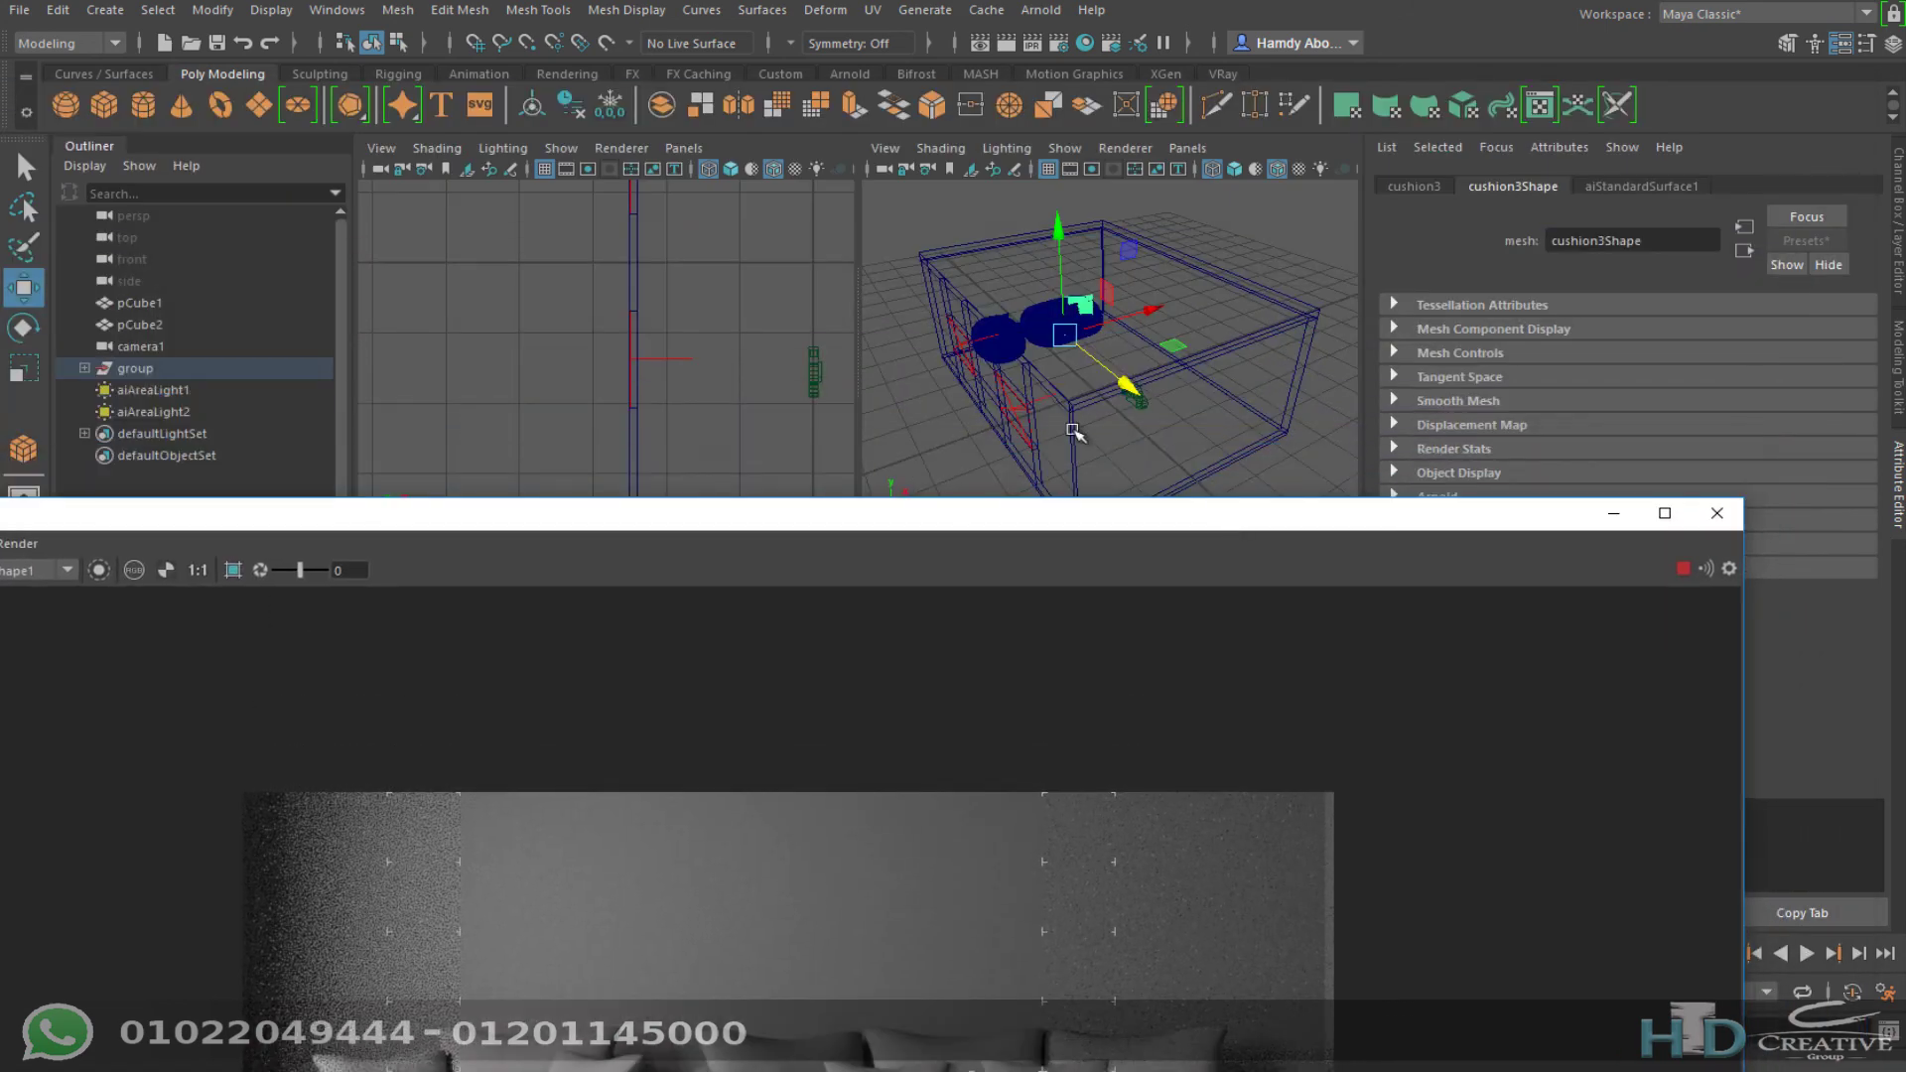
{"action": "left_click", "coordinate": [958, 345]}
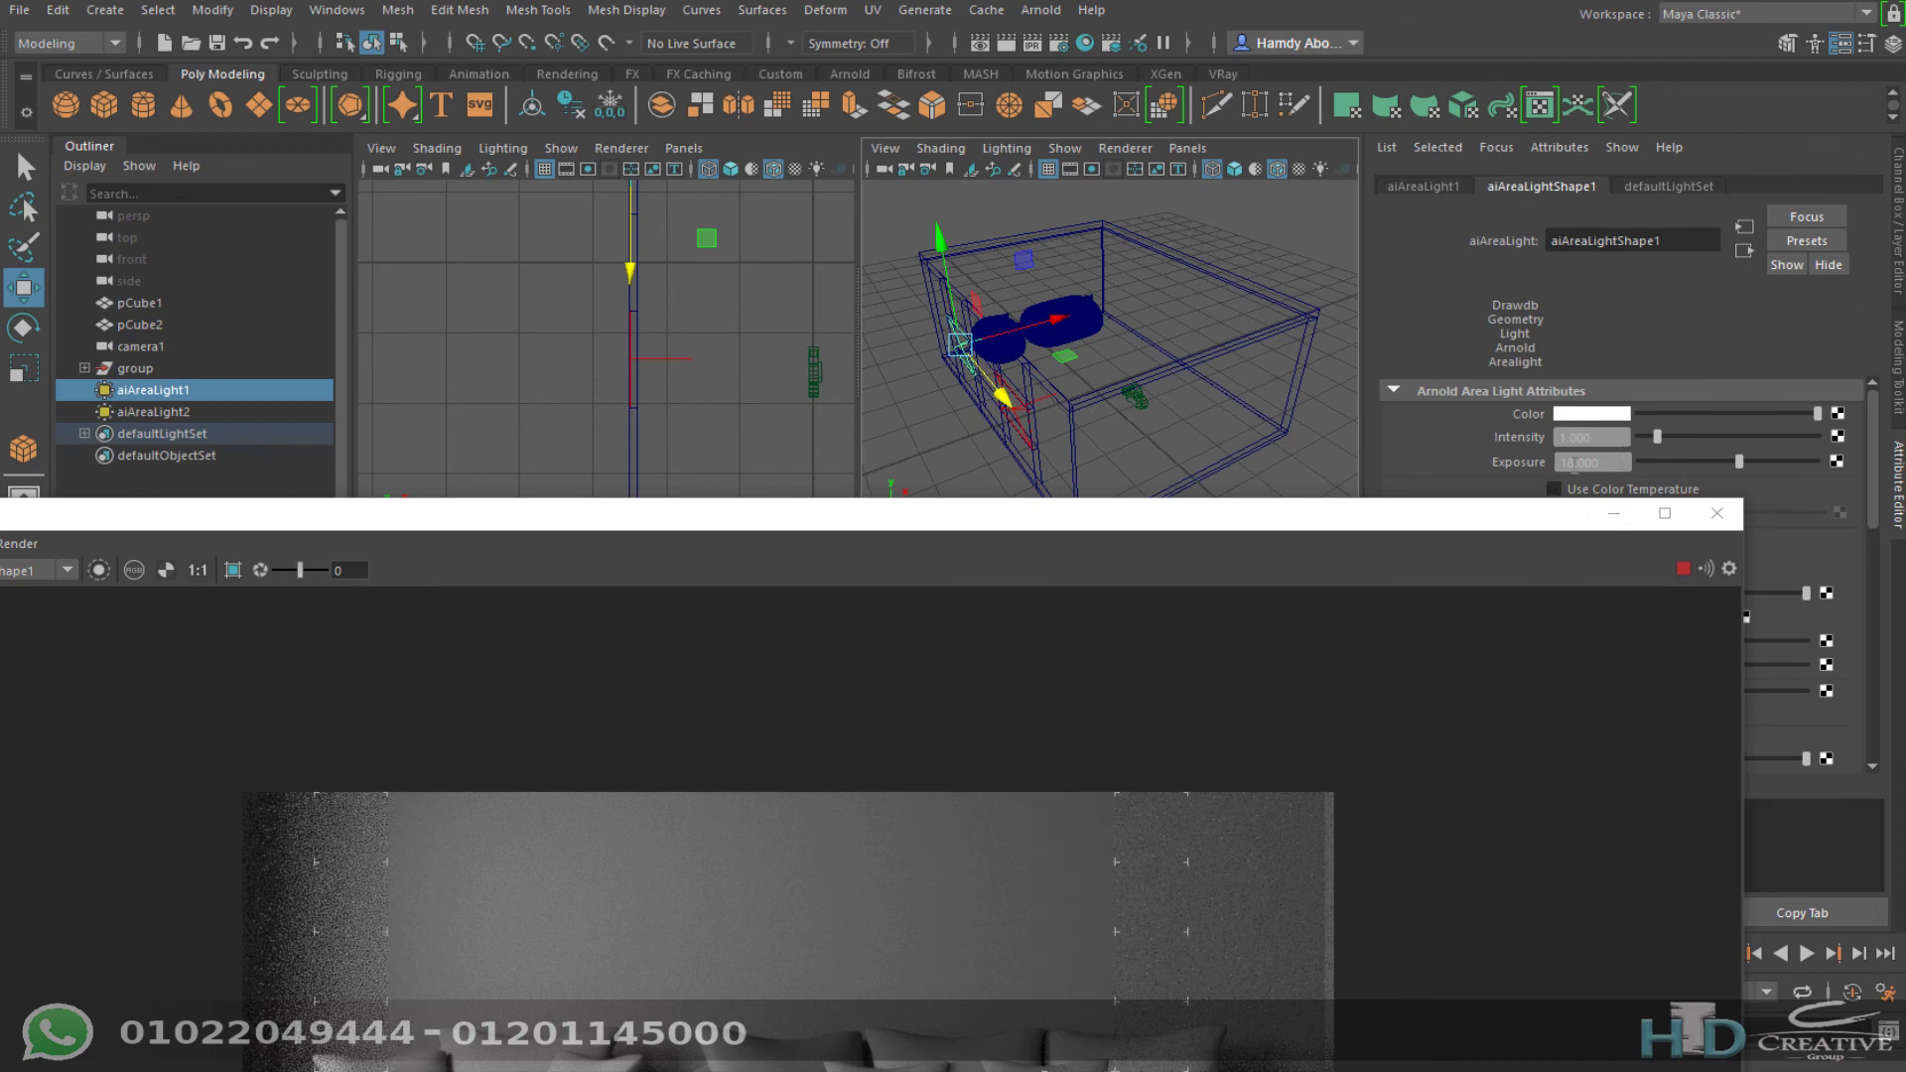
{"action": "left_click_drag", "start_coordinate": [1618, 462], "coordinate": [1517, 462]}
{"action": "type", "text": "19"}
{"action": "key", "text": "Return"}
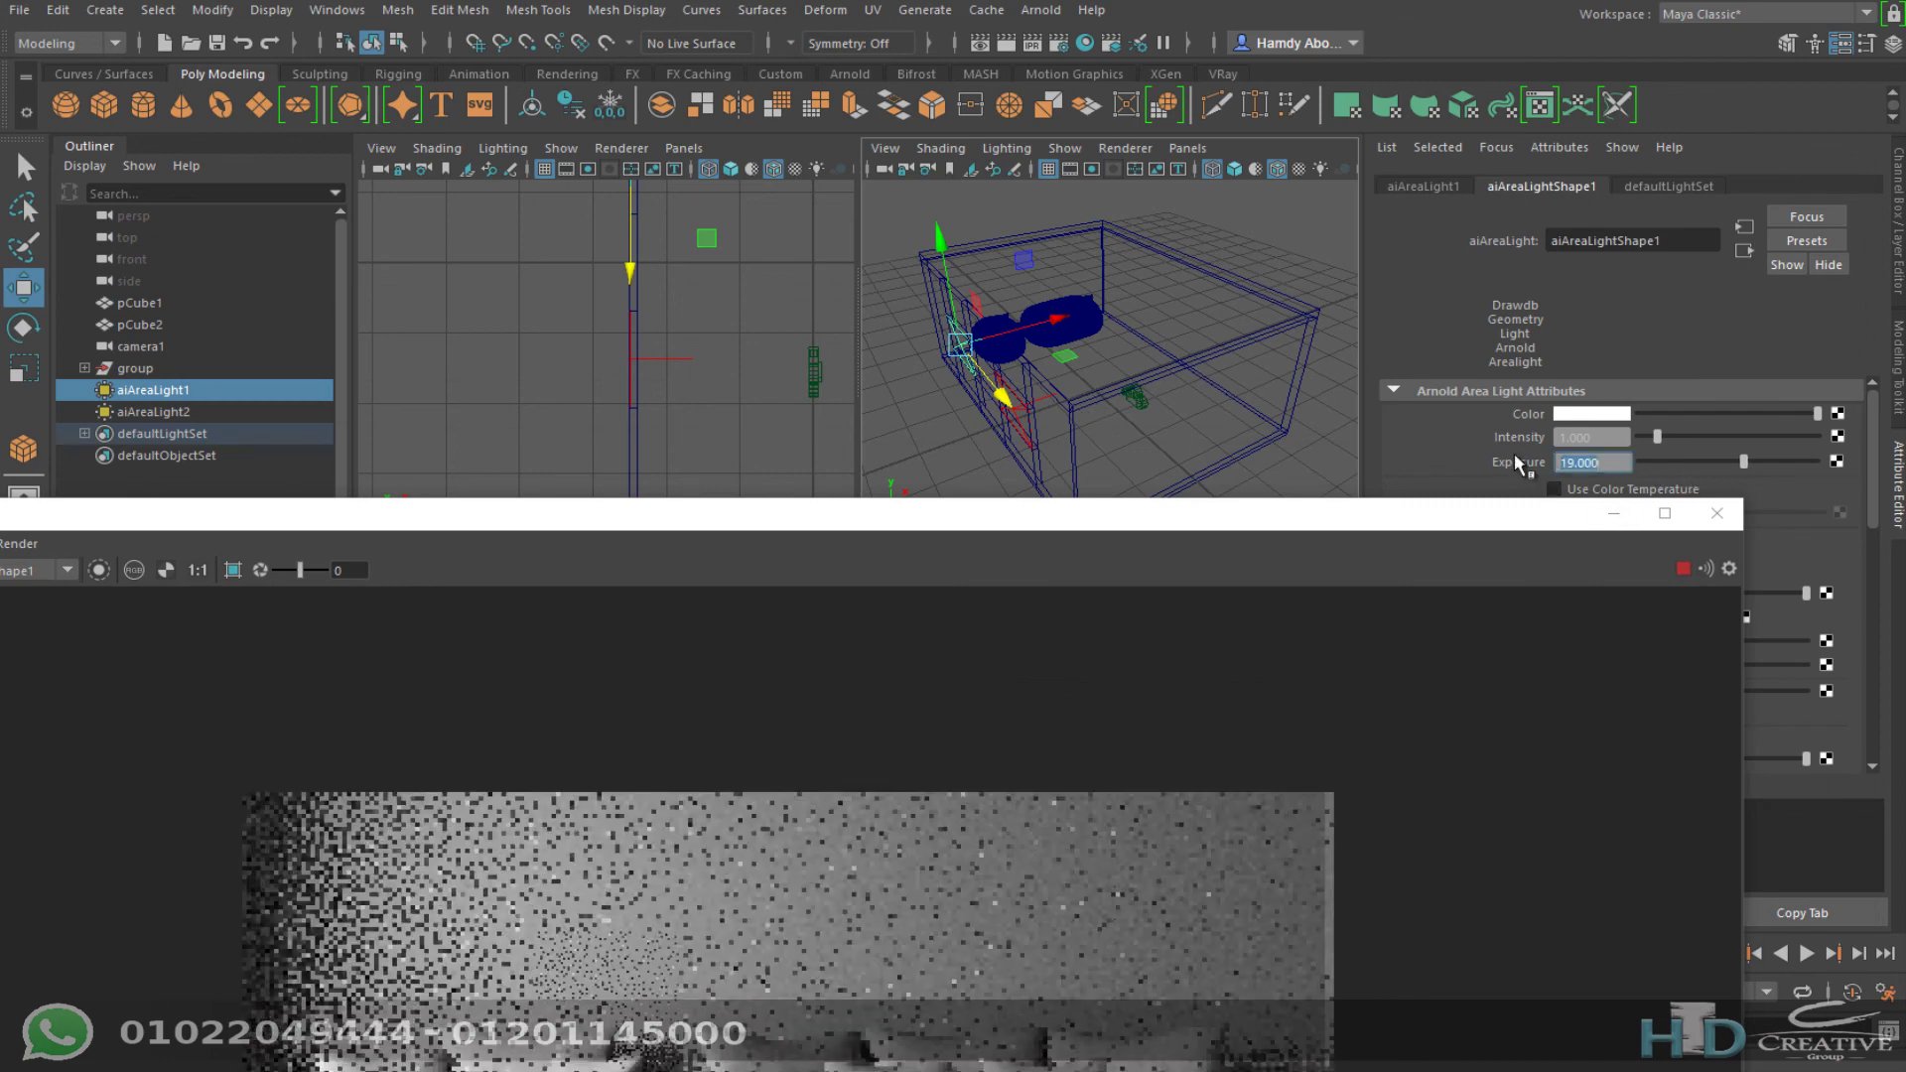
{"action": "left_click_drag", "start_coordinate": [1313, 516], "coordinate": [1306, 118]}
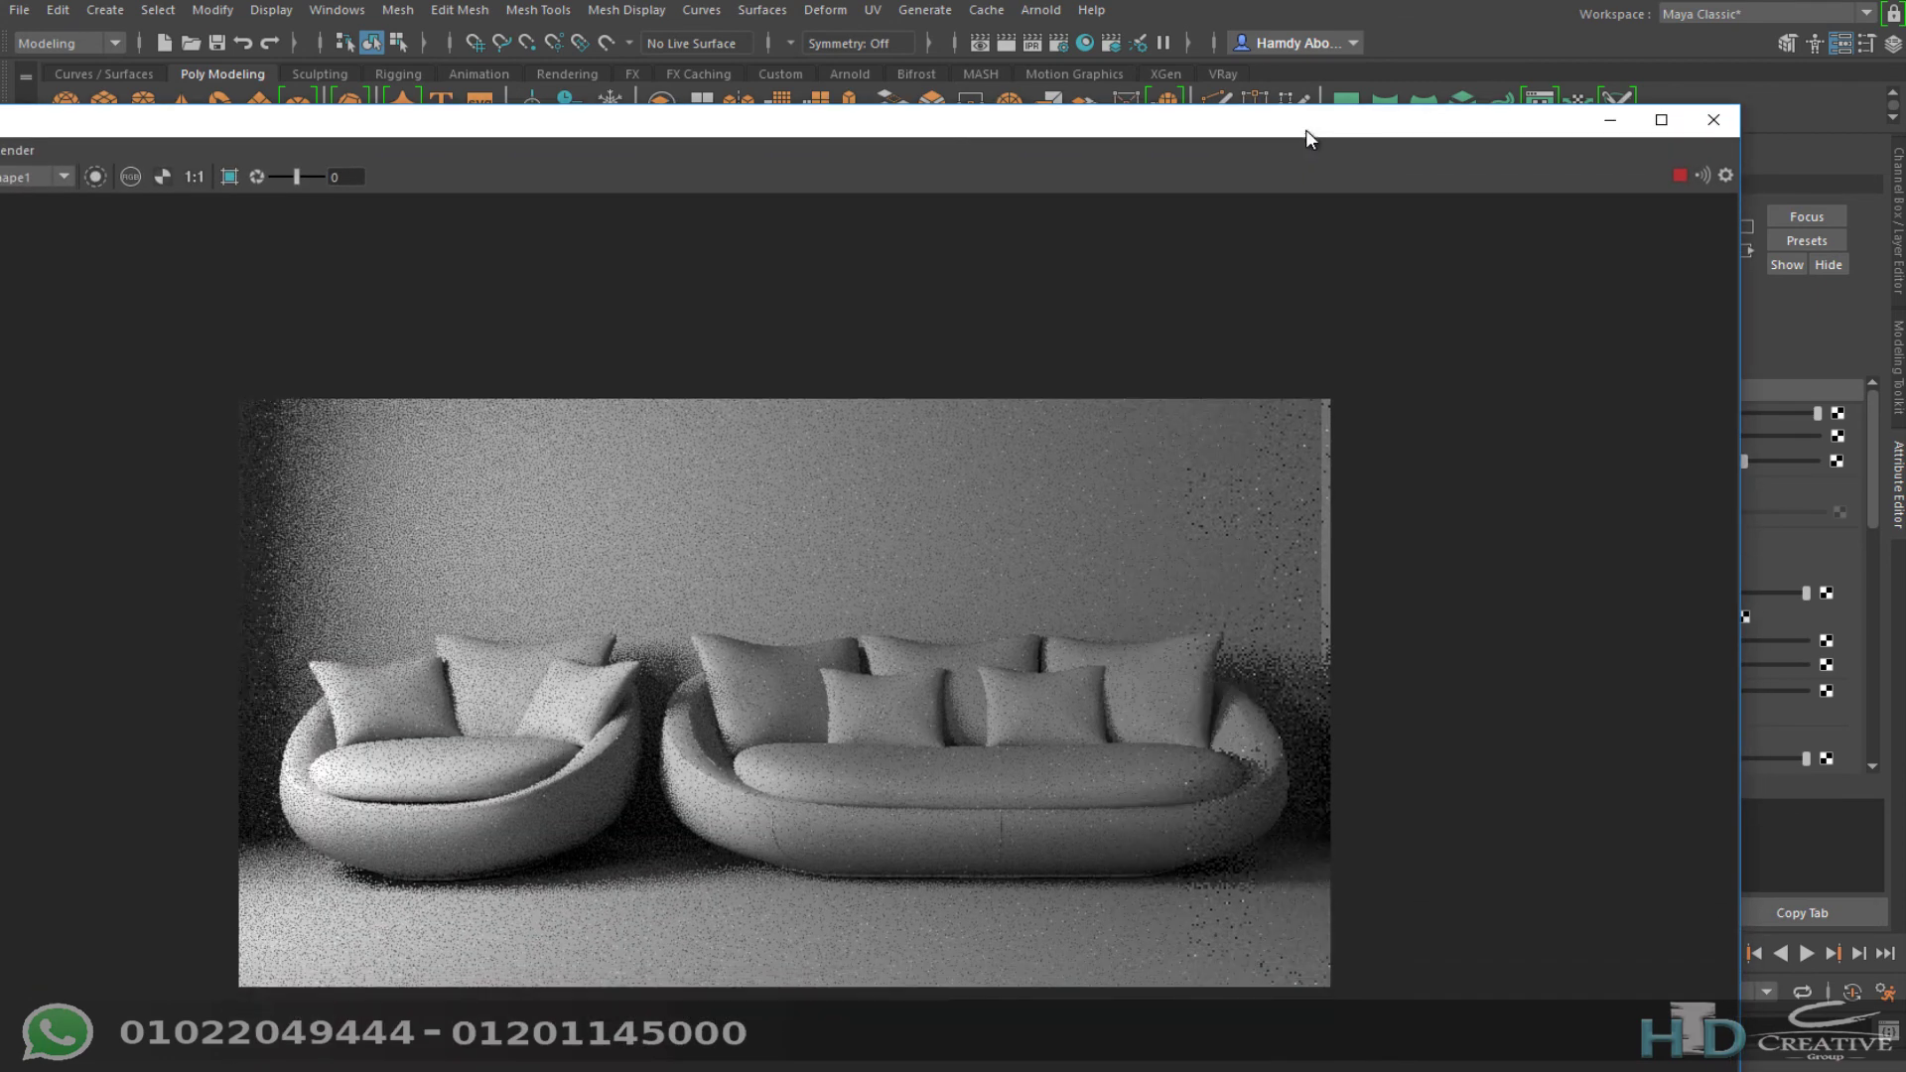